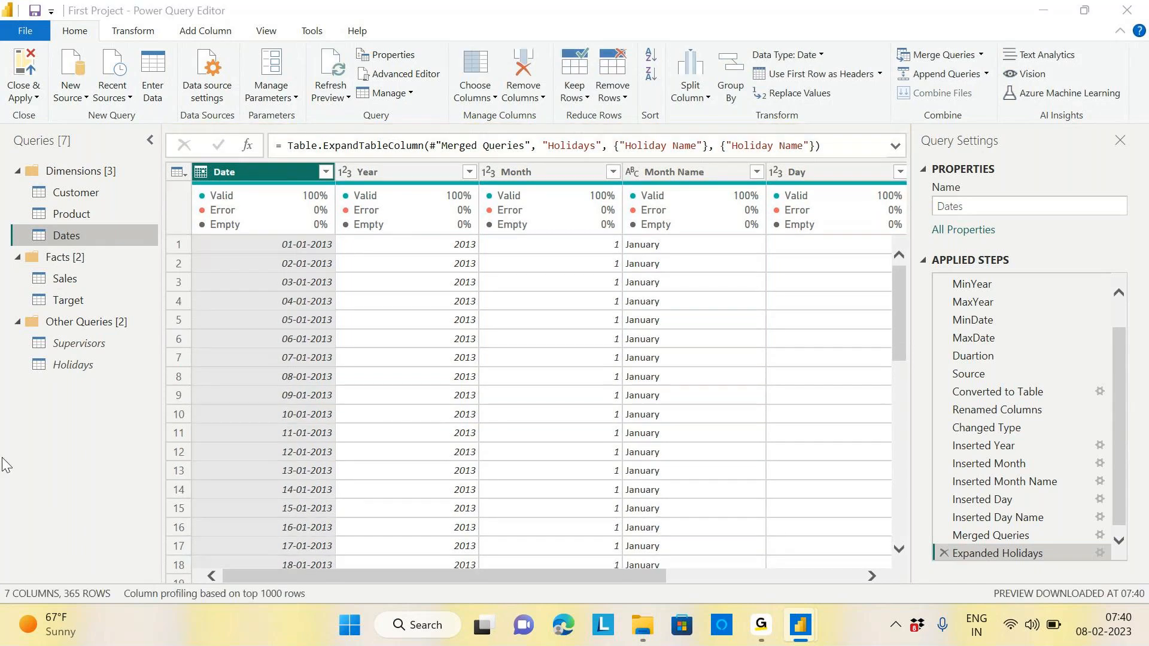
Step: Start a conditional column named Working Day in the Dates query
click(695, 574)
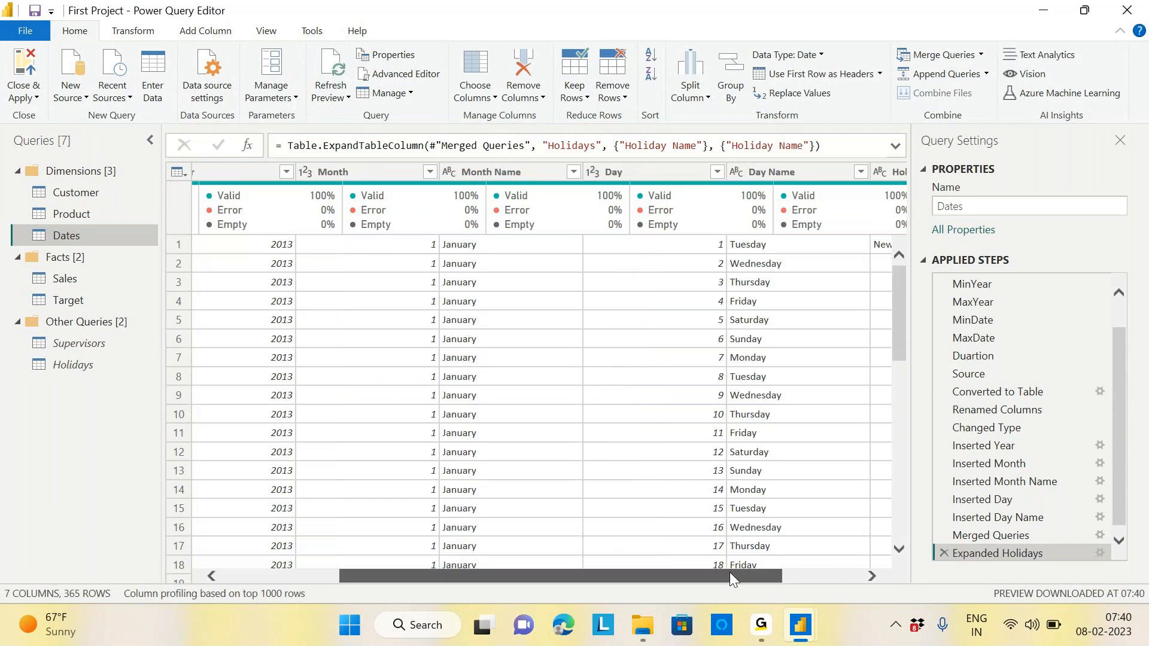
drag(730, 576, 808, 576)
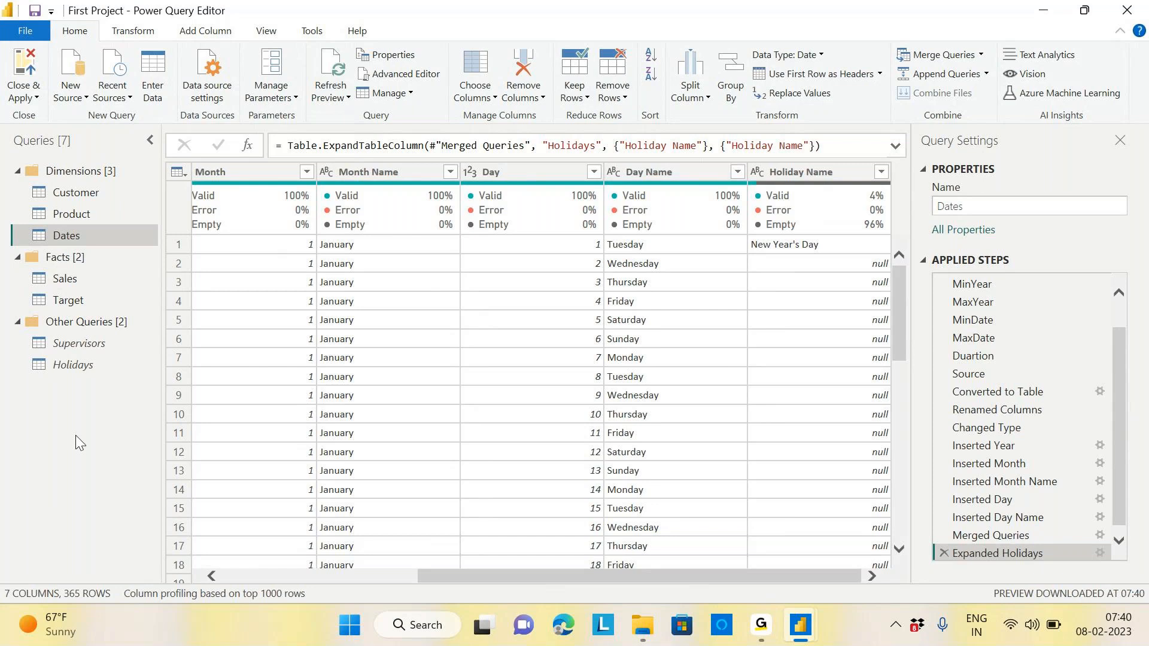
click(205, 31)
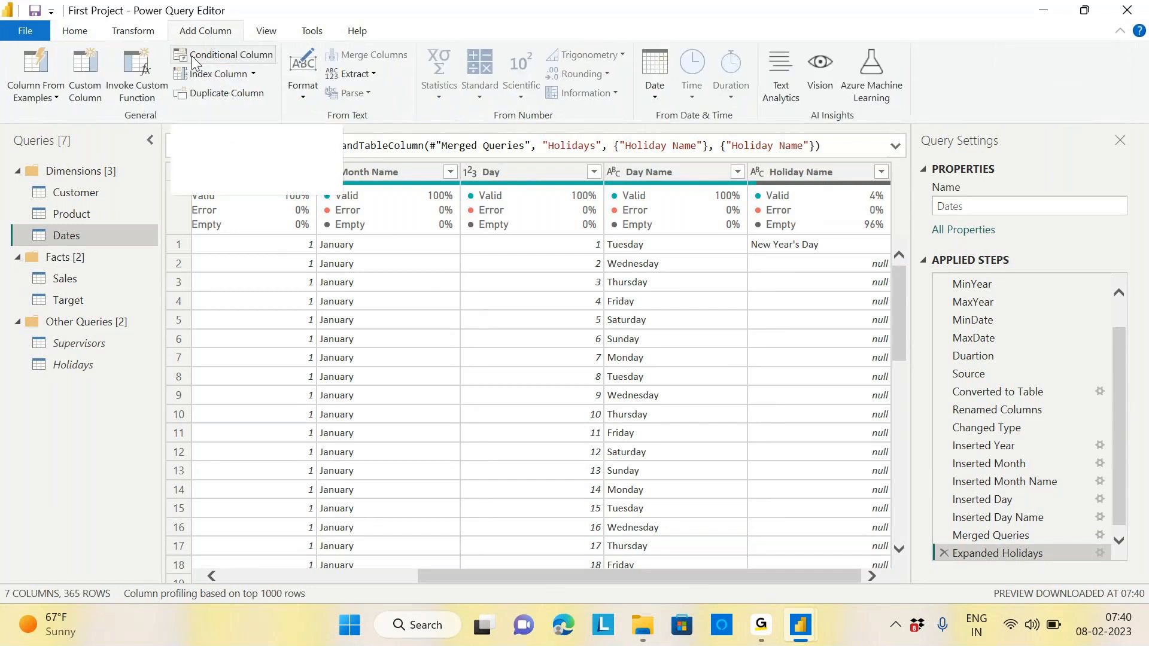
click(242, 57)
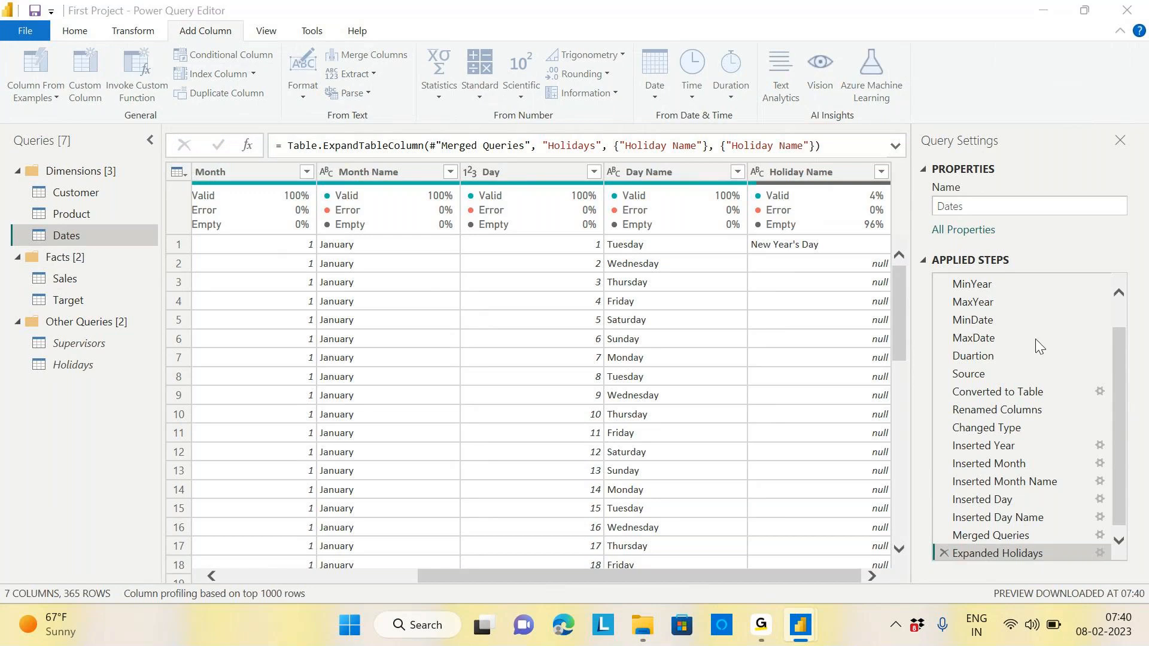
drag(551, 167, 824, 277)
text(Working Day)
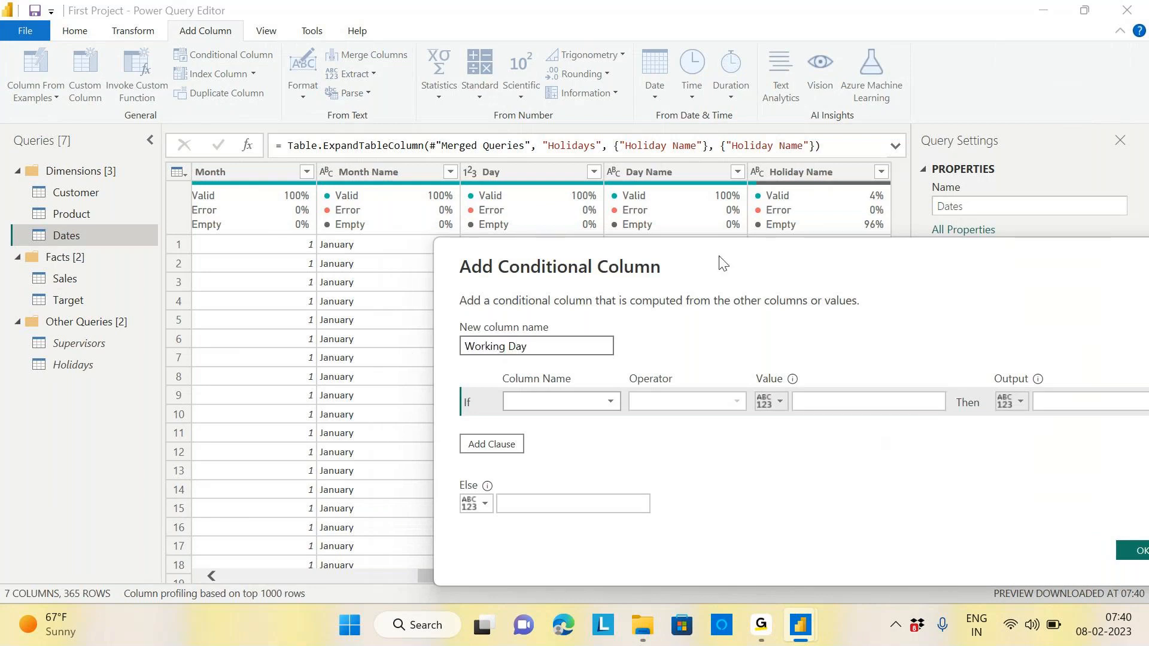
drag(718, 256, 614, 274)
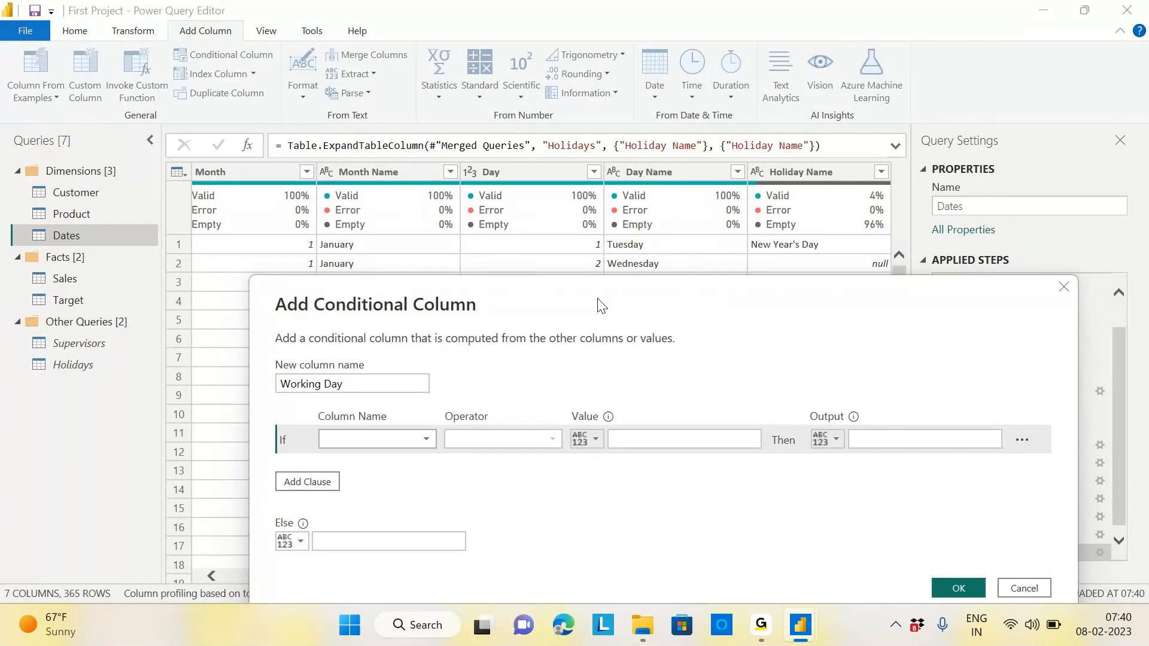
drag(601, 305, 613, 211)
Step: Define the first clause so that Day Name equals Saturday outputs NO
click(436, 346)
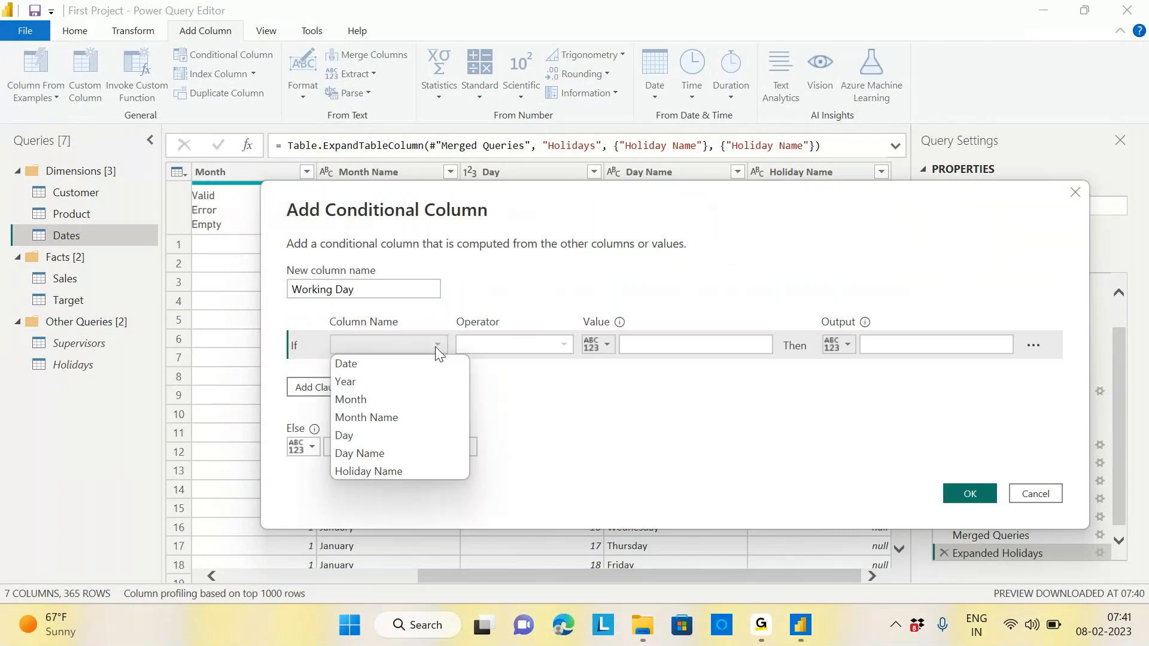
click(359, 453)
click(659, 345)
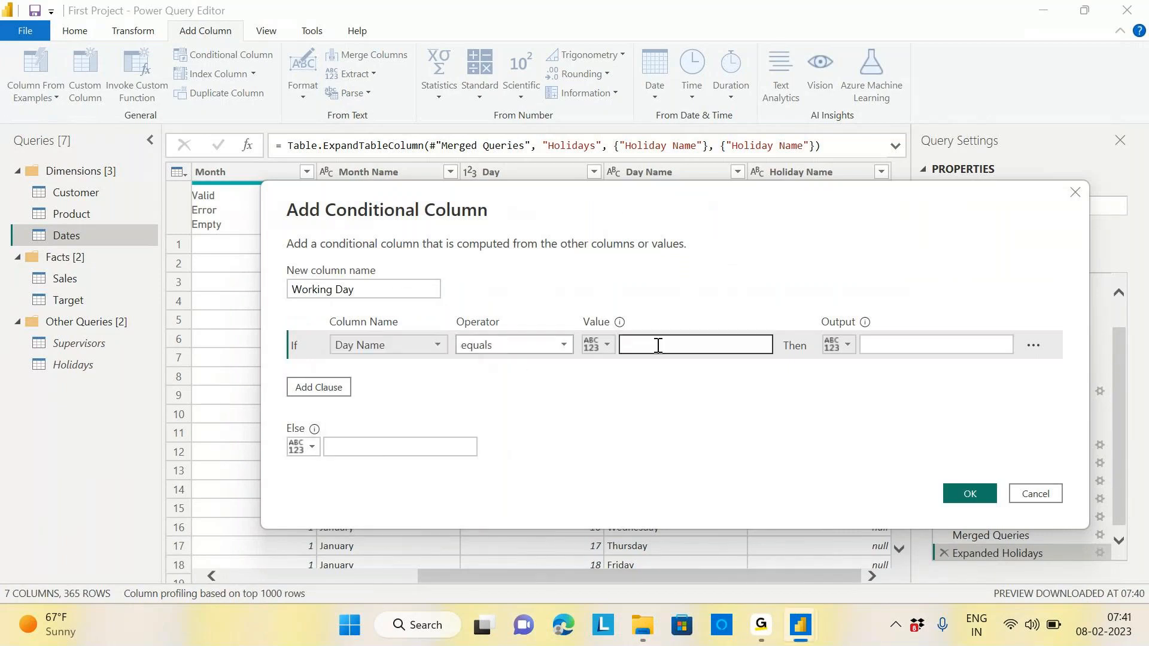
text(Saturday)
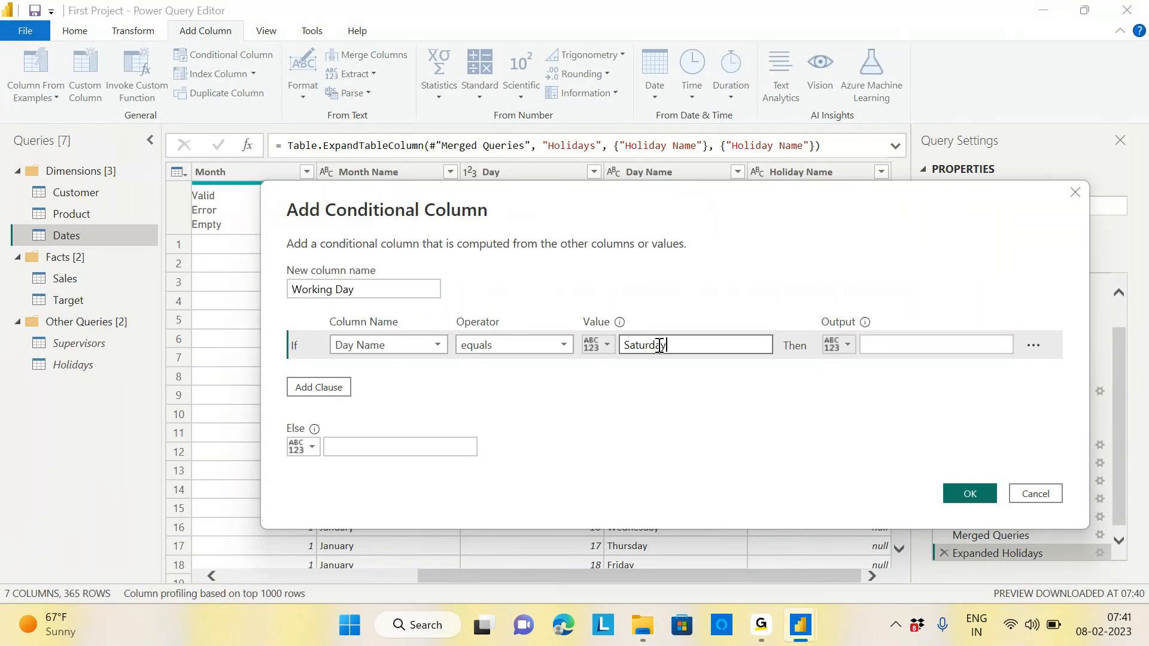
drag(622, 345, 684, 353)
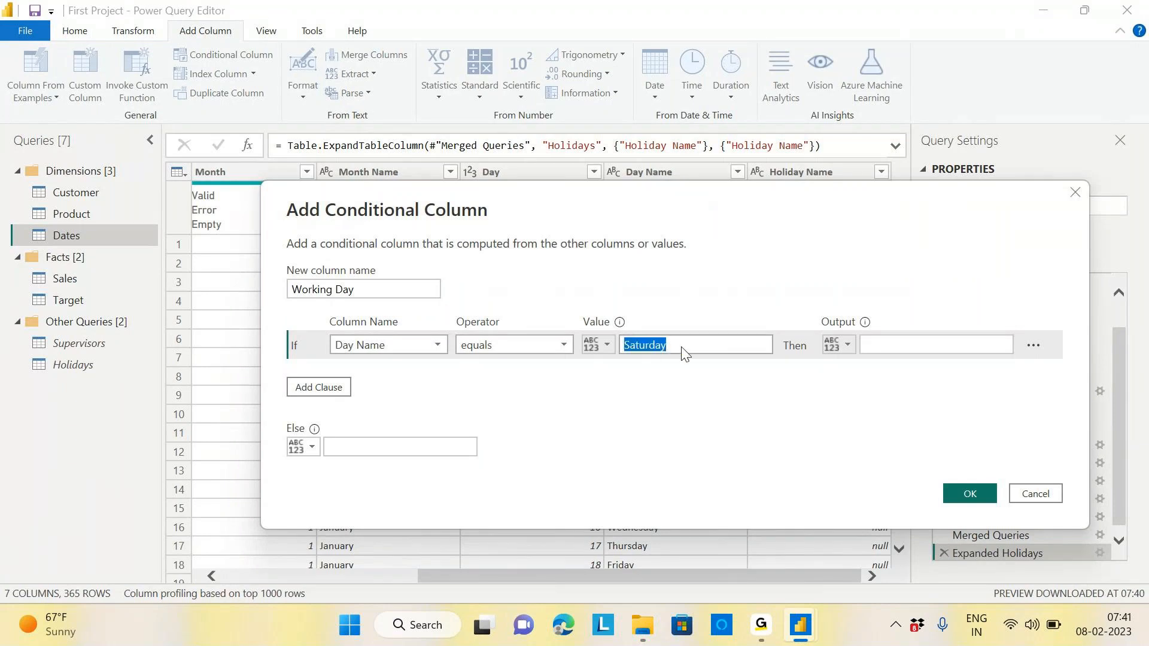
drag(688, 209, 598, 350)
drag(530, 486, 605, 494)
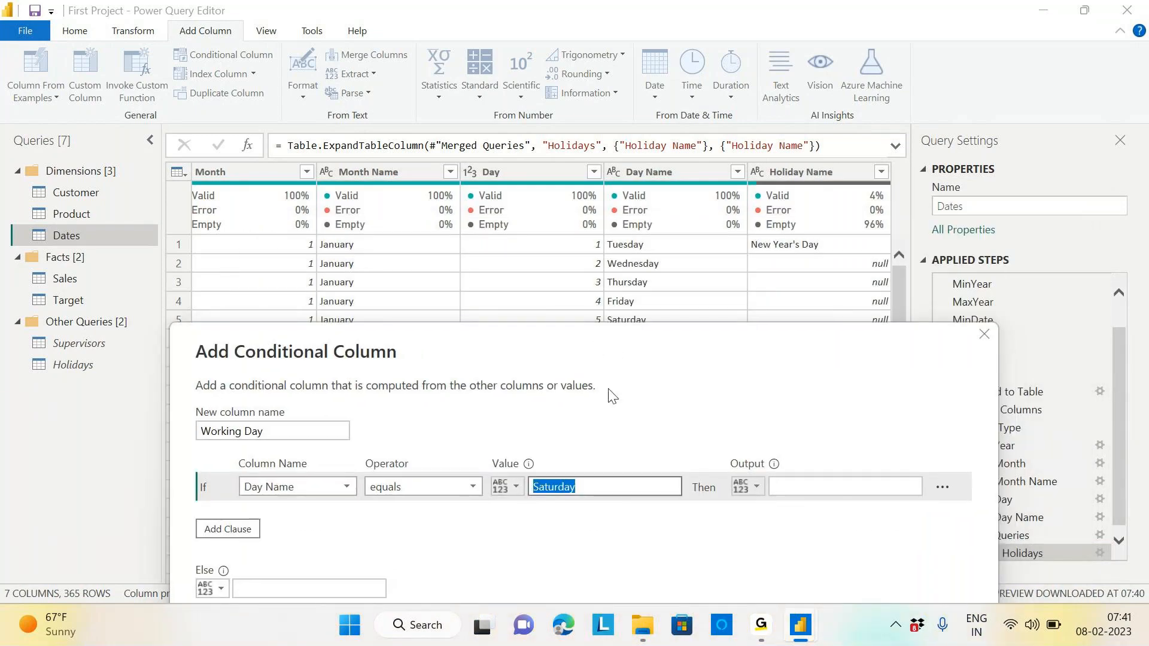
drag(602, 356, 645, 407)
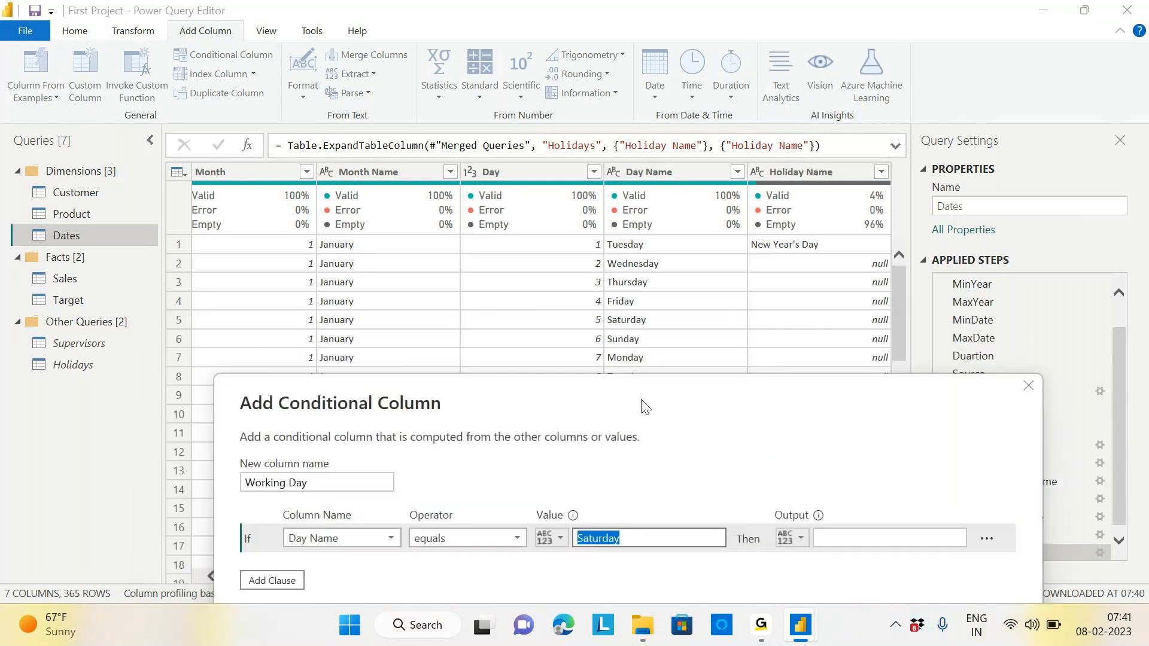
drag(645, 407, 618, 179)
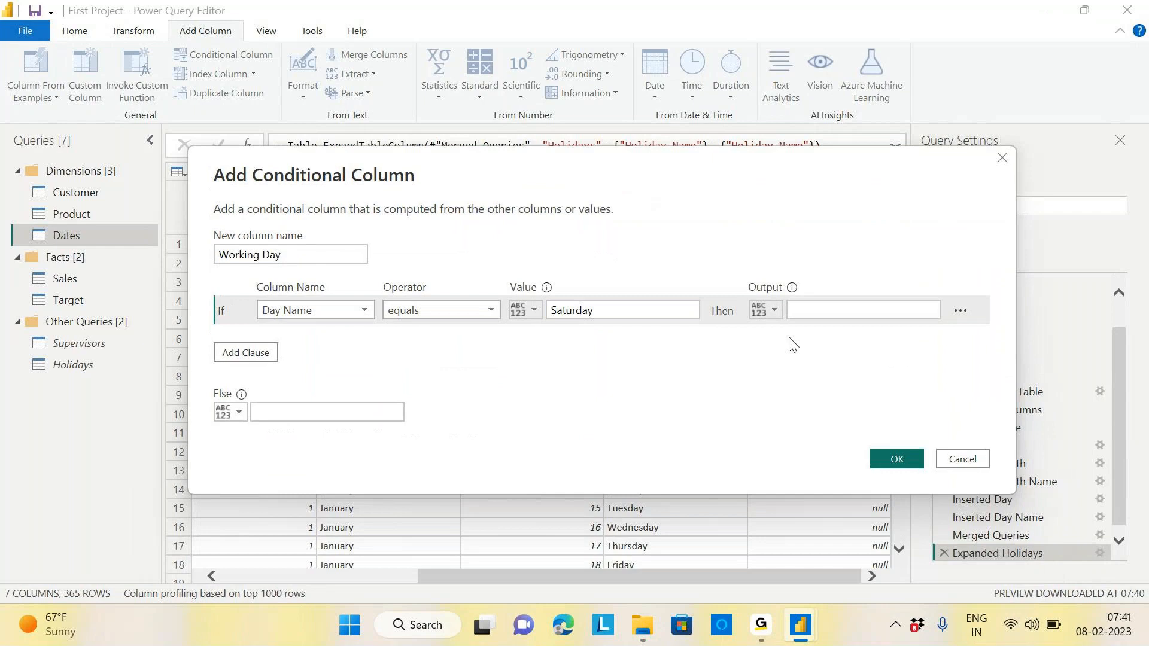
click(787, 313)
text(n)
key(BackSpace)
text(NO)
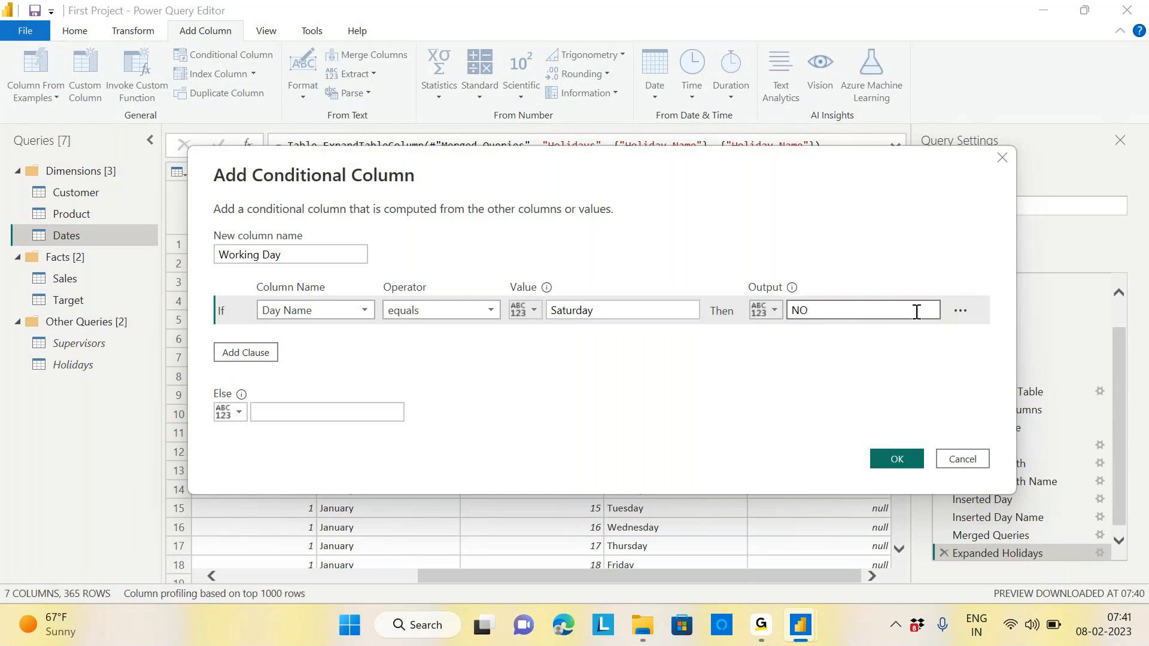
Step: Add a second clause so that Day Name equals Sunday outputs NO
click(264, 355)
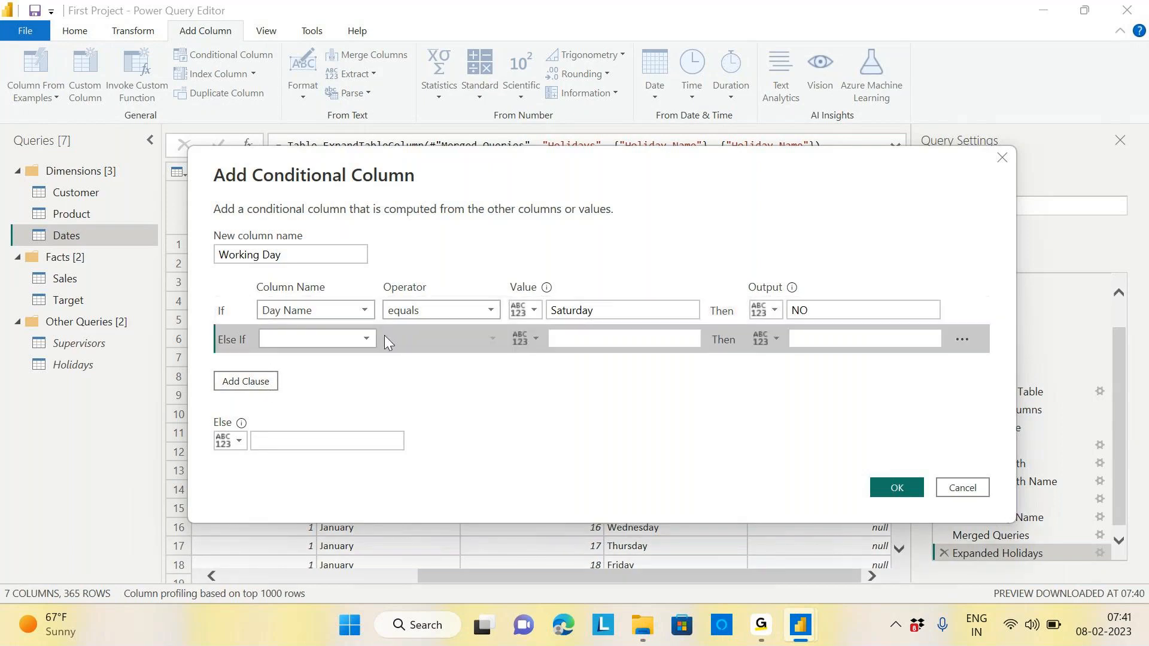
click(364, 338)
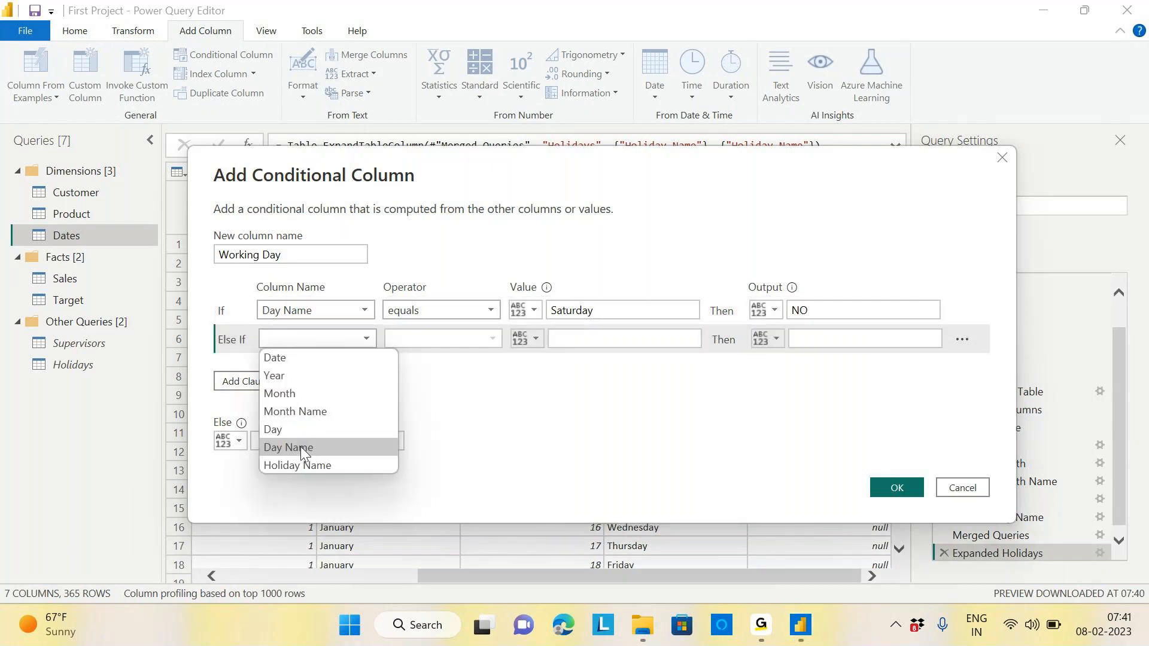
click(301, 447)
click(623, 340)
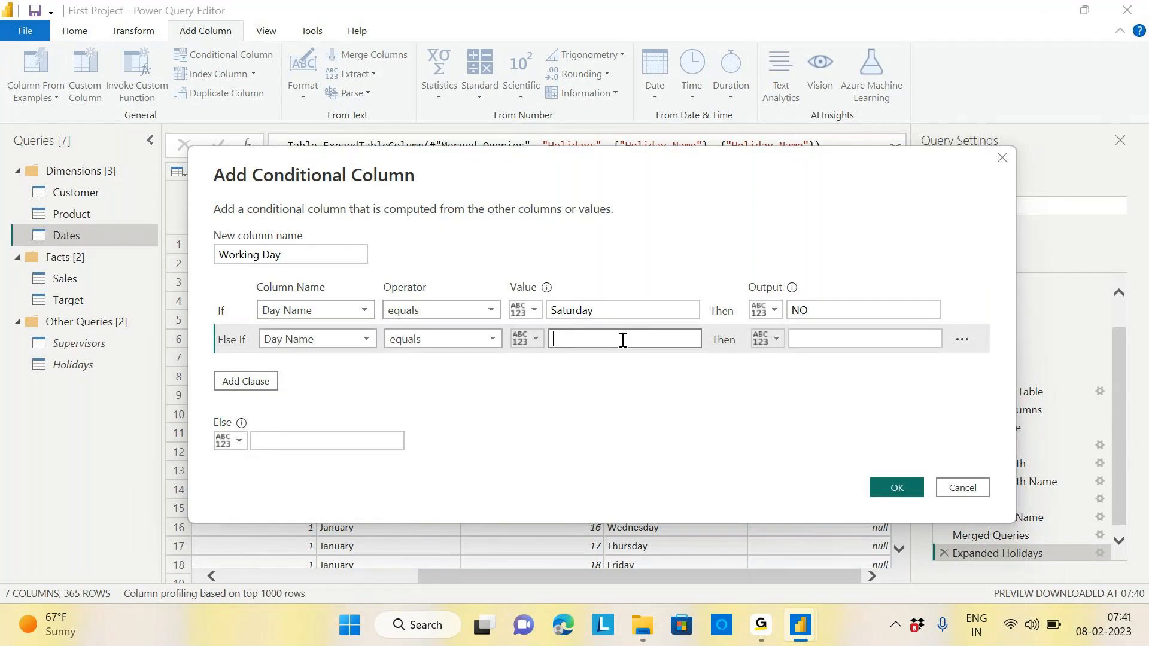
text(Sunday)
click(847, 338)
text(NO)
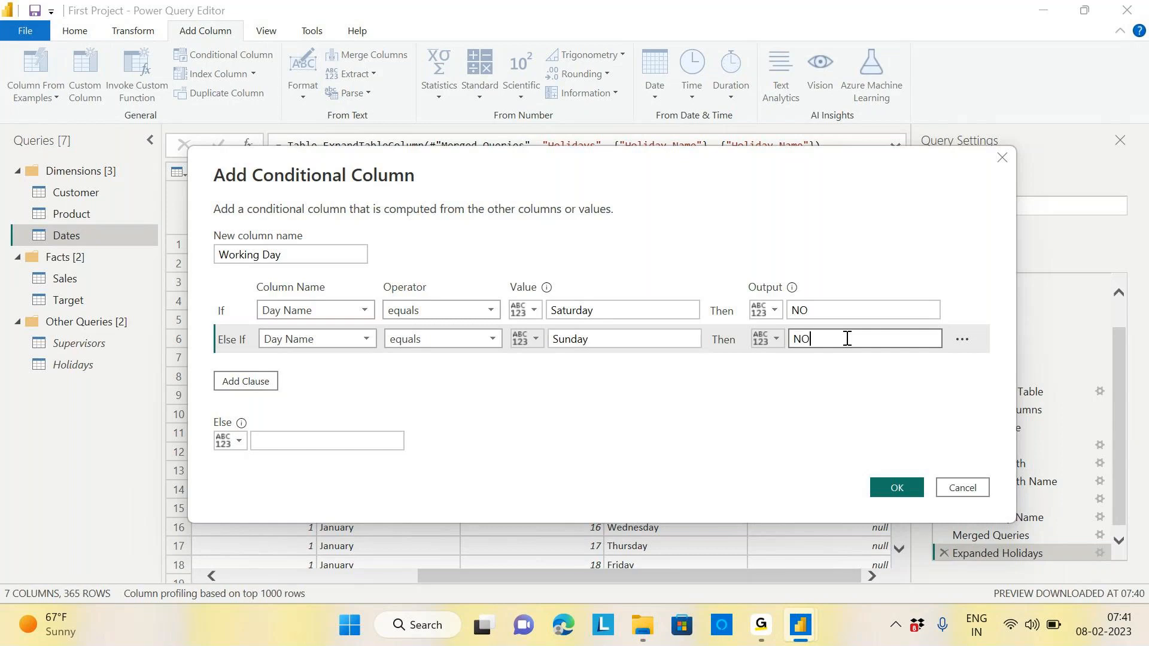
Step: Add a third clause testing whether Holiday Name does not contain null
drag(623, 179, 329, 58)
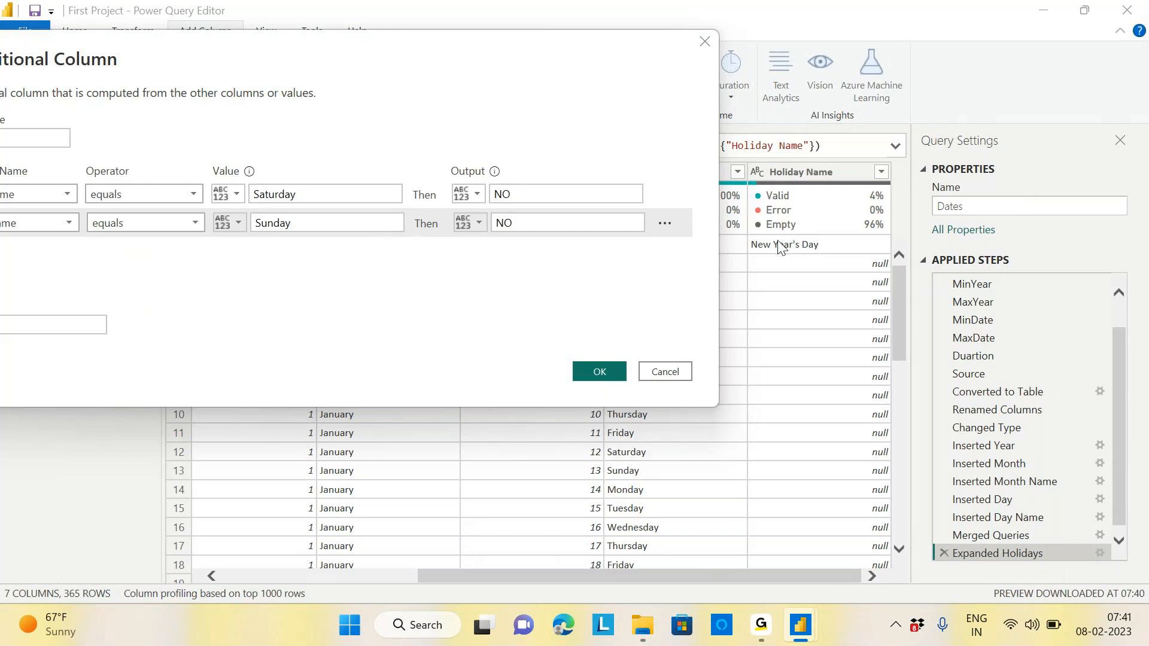
drag(416, 56, 586, 77)
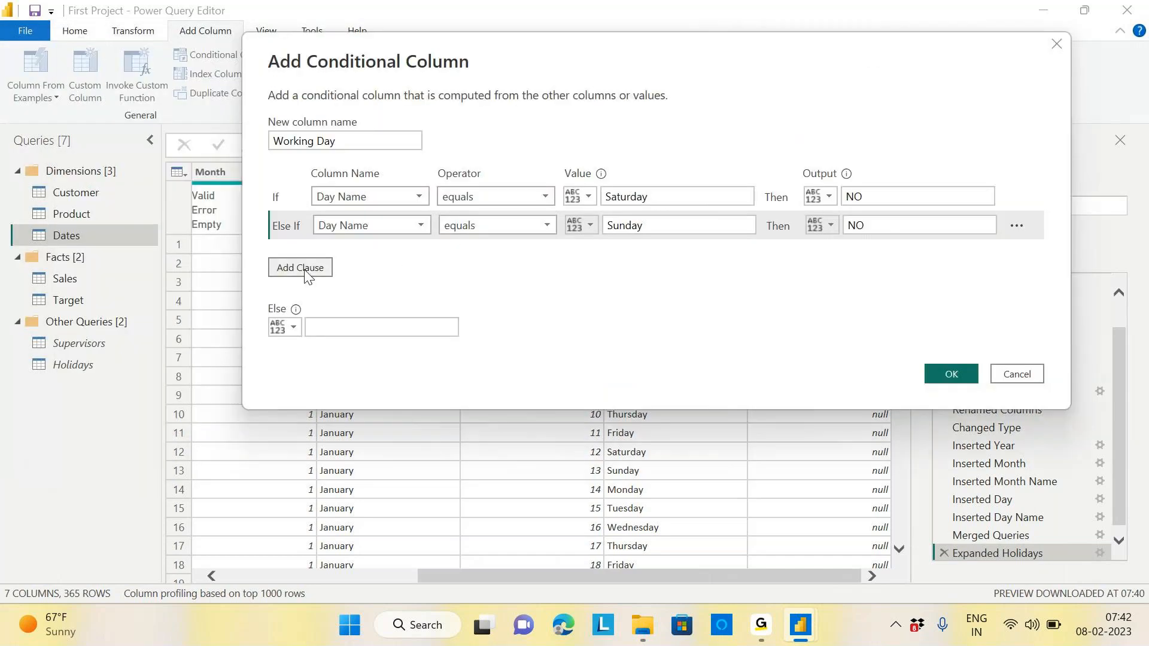
click(305, 270)
click(422, 258)
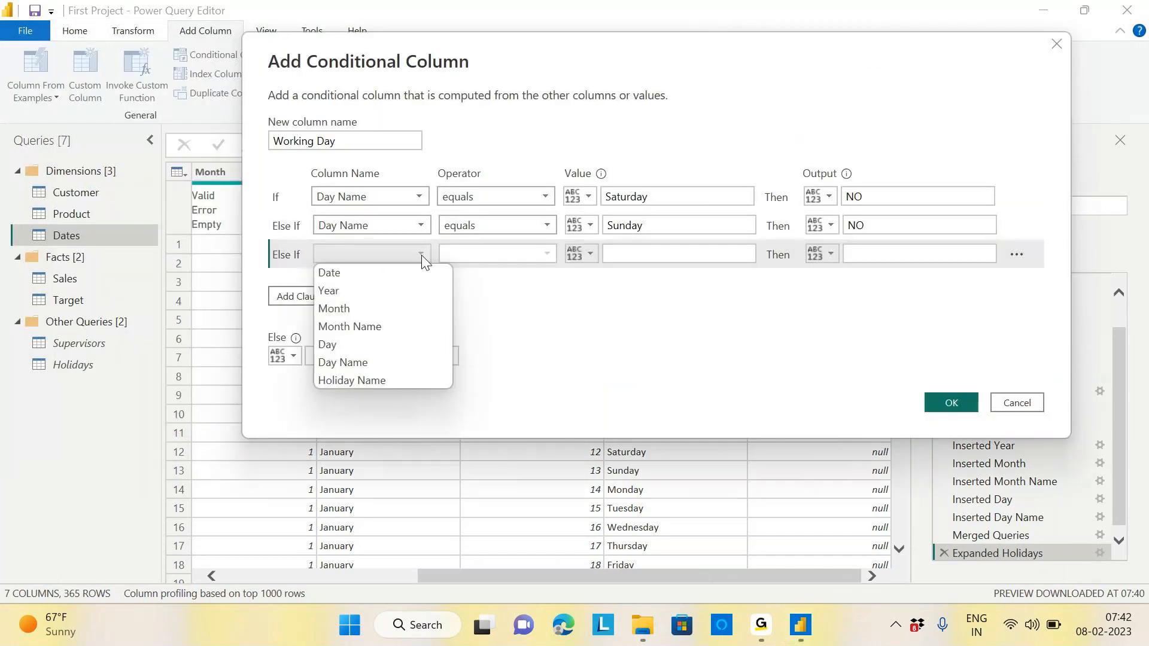
click(369, 381)
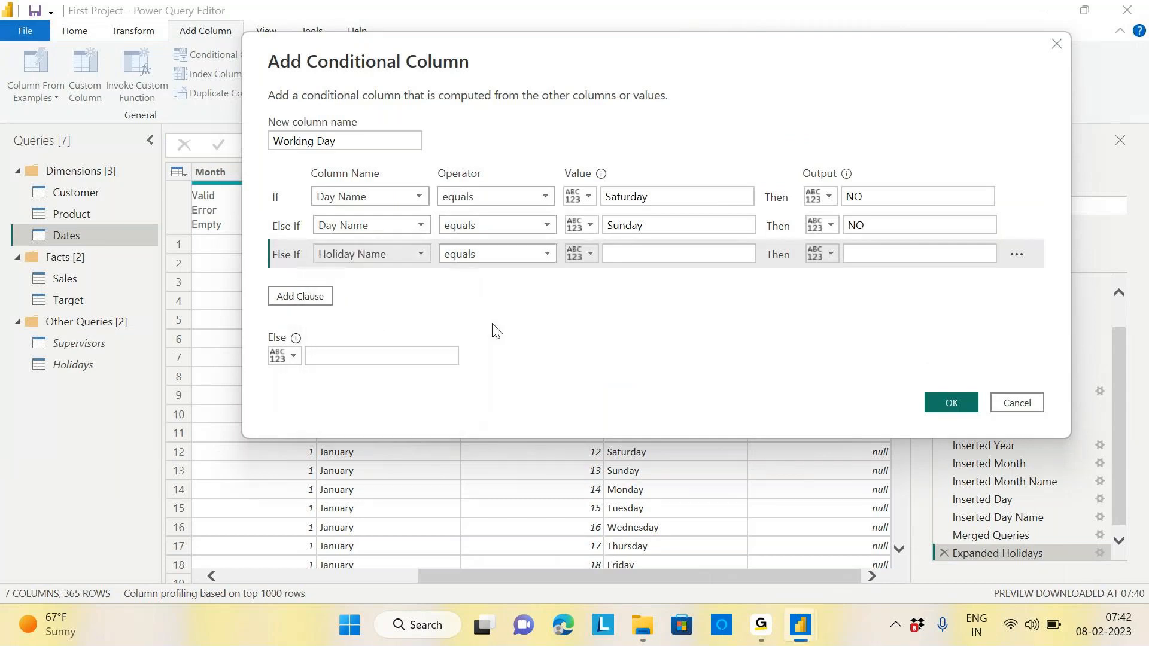
click(545, 255)
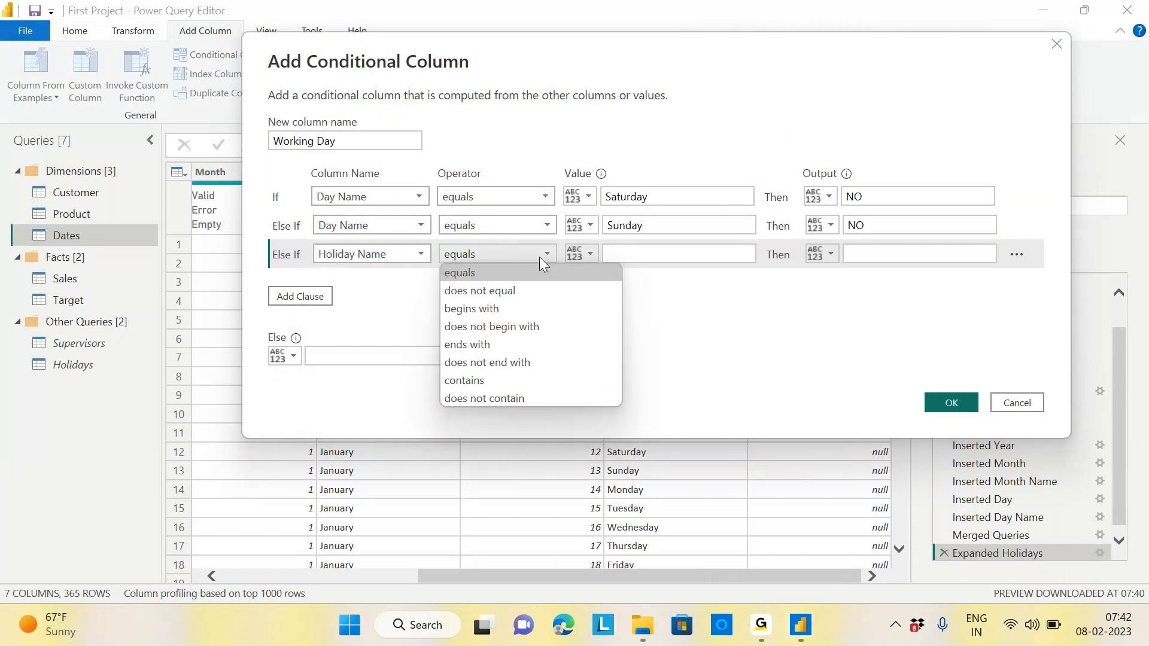
click(494, 399)
click(639, 252)
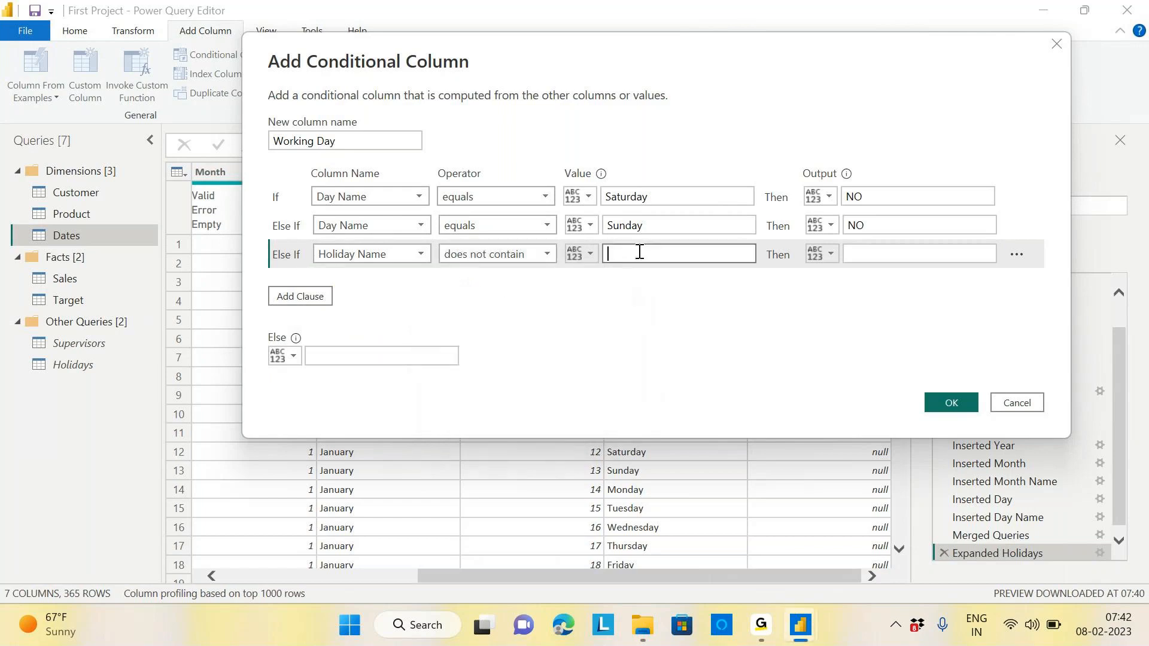
text(null)
Step: Set the output of the Holiday Name clause to NO
drag(682, 63, 247, 67)
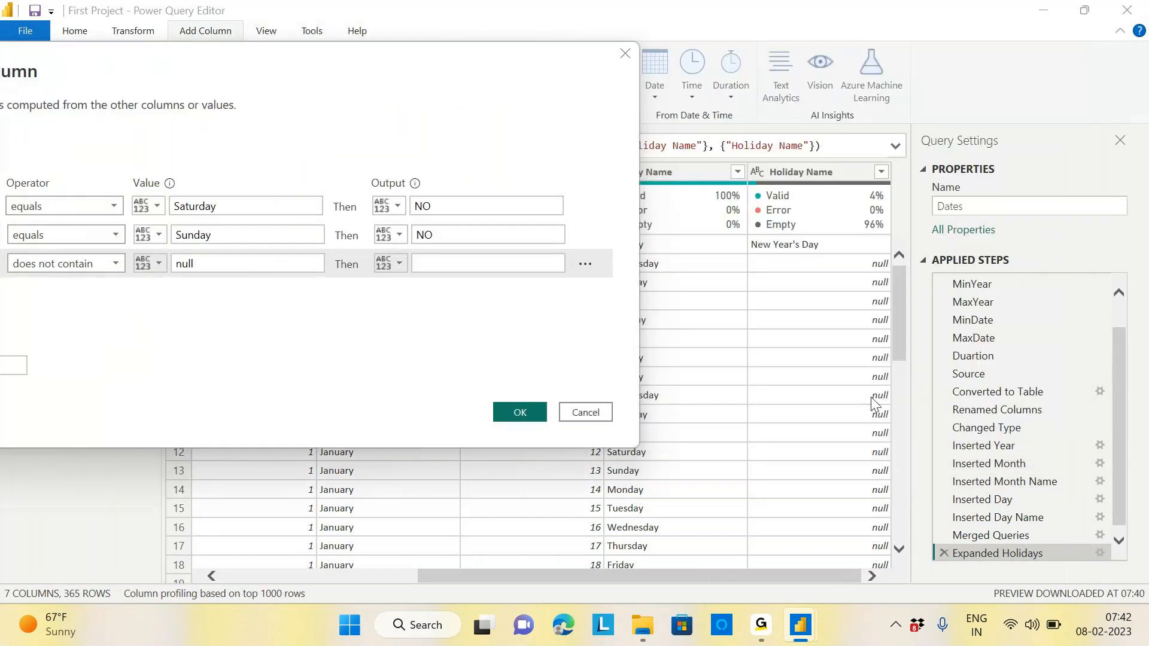
drag(262, 67, 456, 75)
click(308, 274)
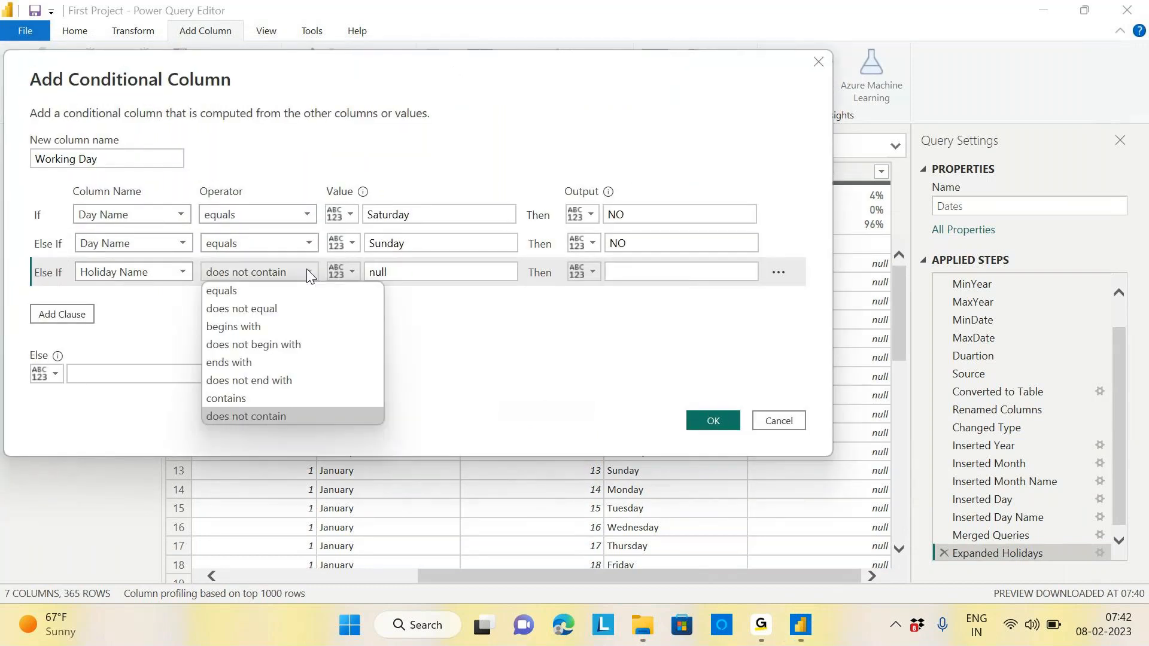
click(307, 274)
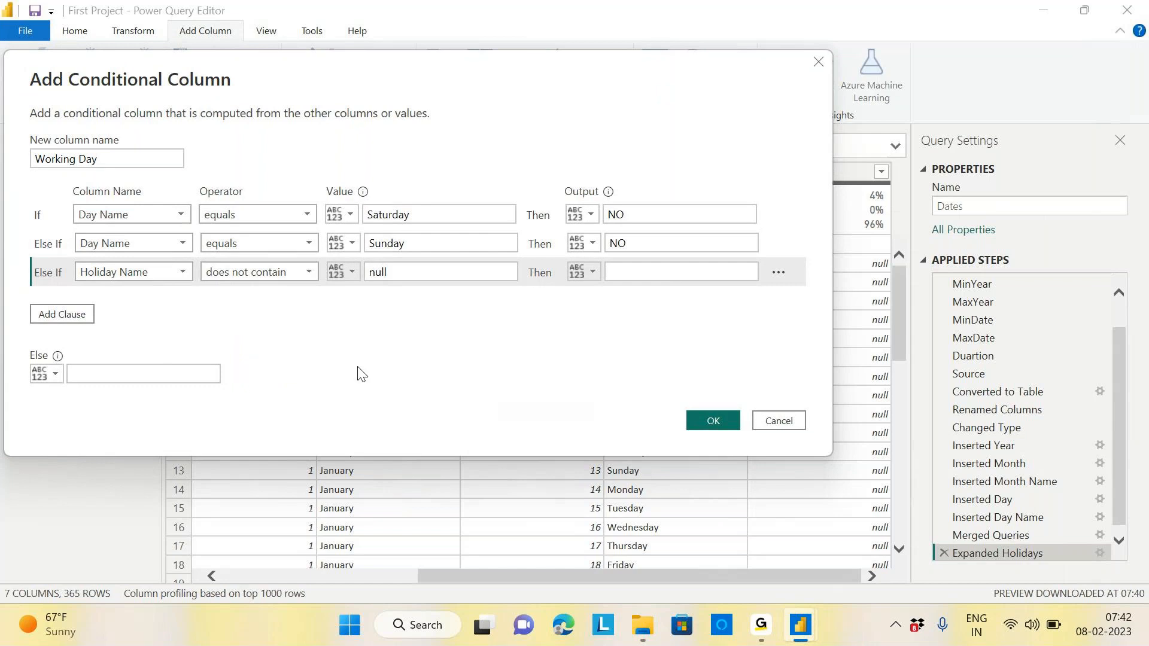
click(642, 278)
text(No)
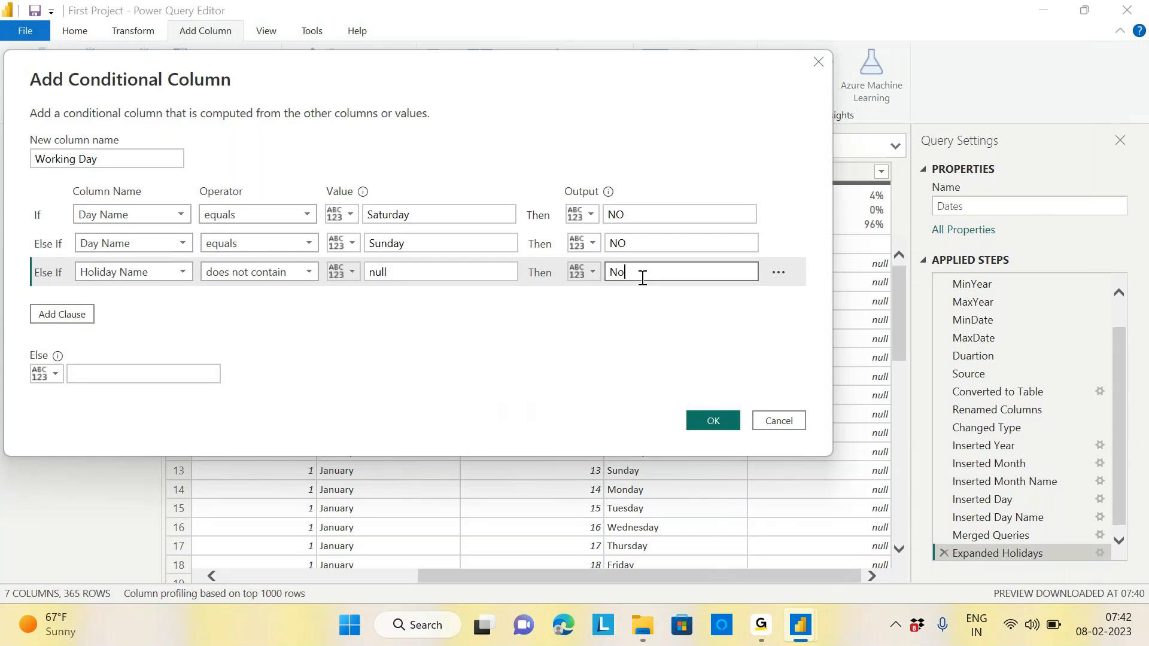
key(BackSpace)
text(O)
Step: Set the Else output to Yes and create the Working Day column
drag(423, 90, 570, 100)
click(263, 388)
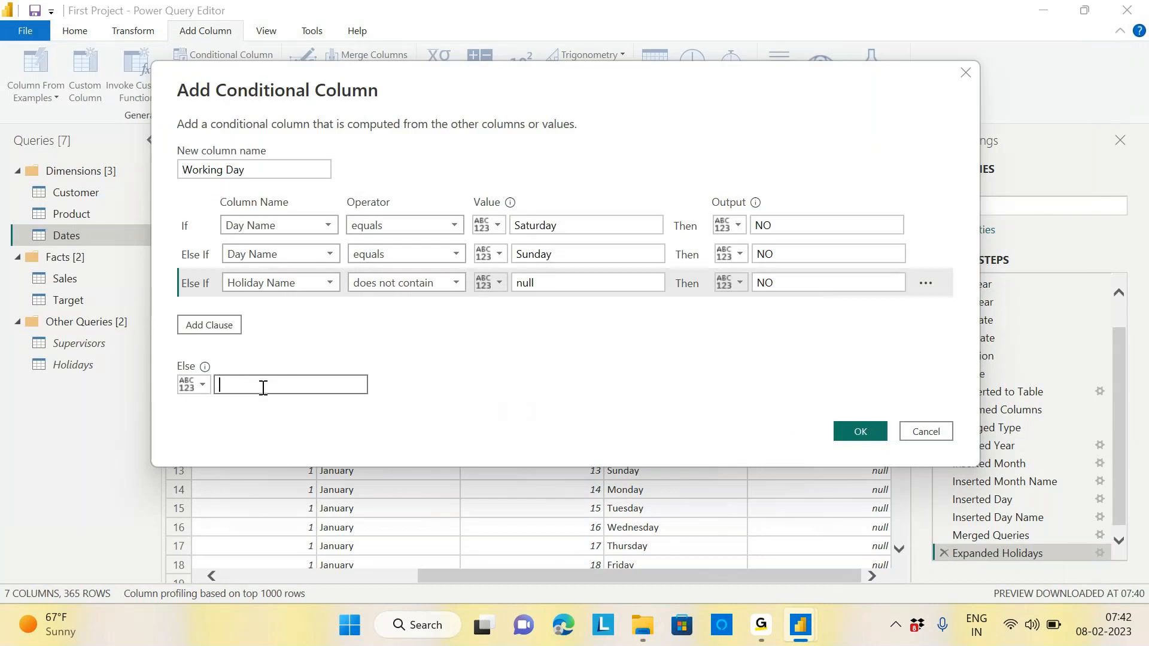
text(Yes)
drag(517, 87, 434, 48)
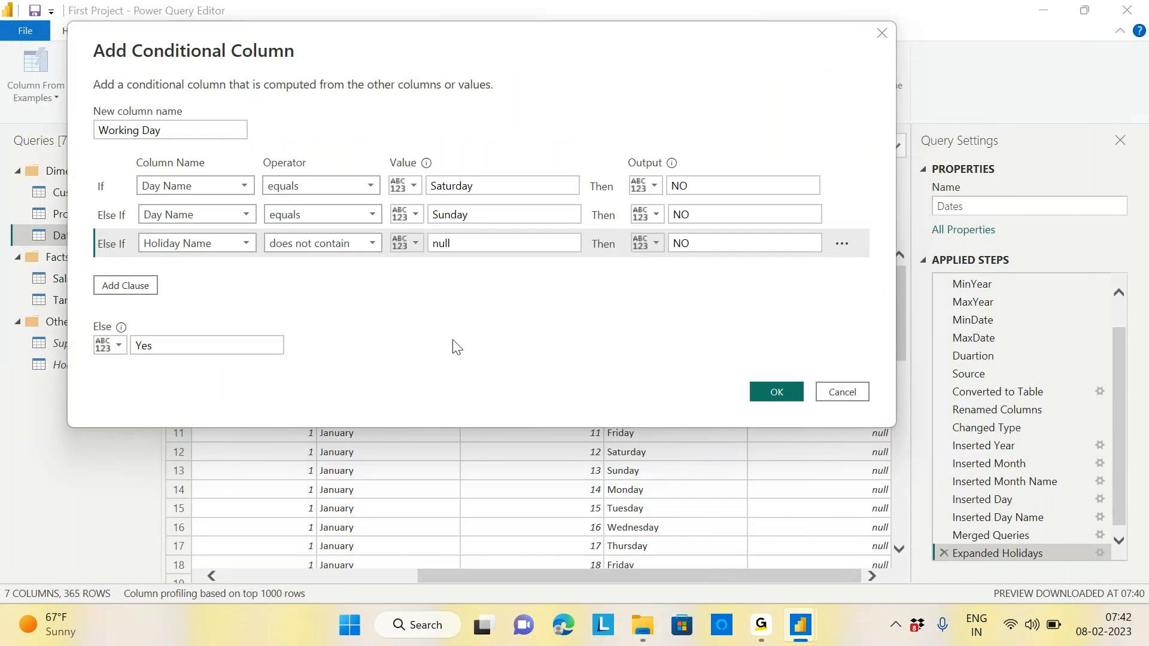
click(777, 393)
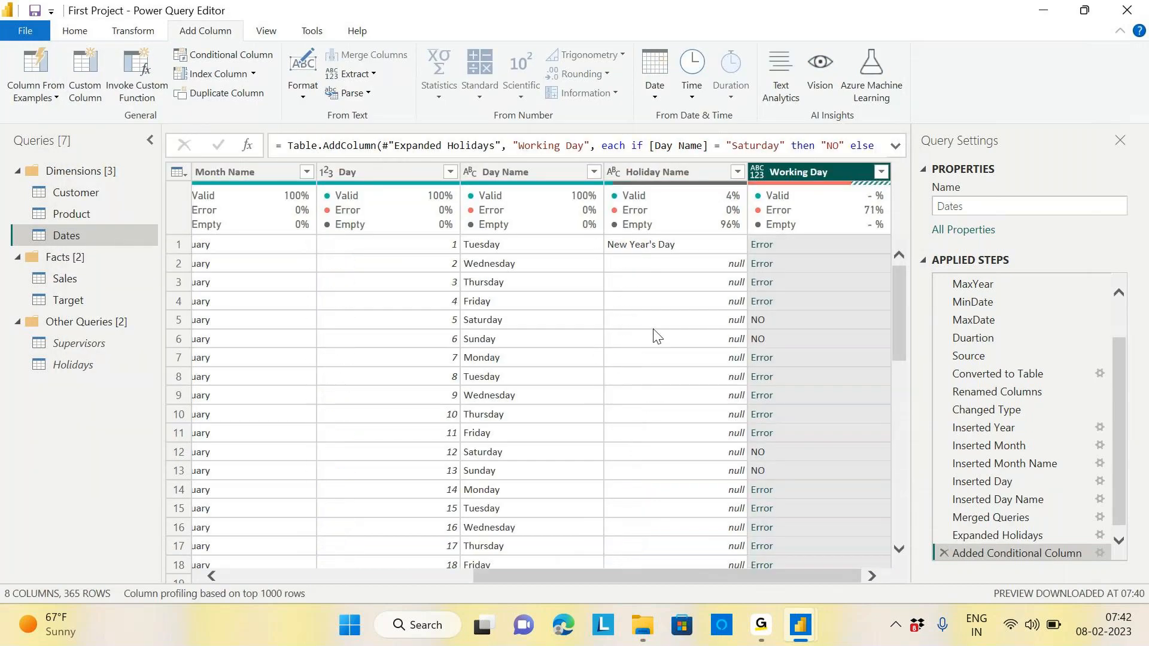
Step: Inspect the first row's Working Day error, then reopen the conditional column's settings and change the Holiday Name operator to does not equal
click(851, 247)
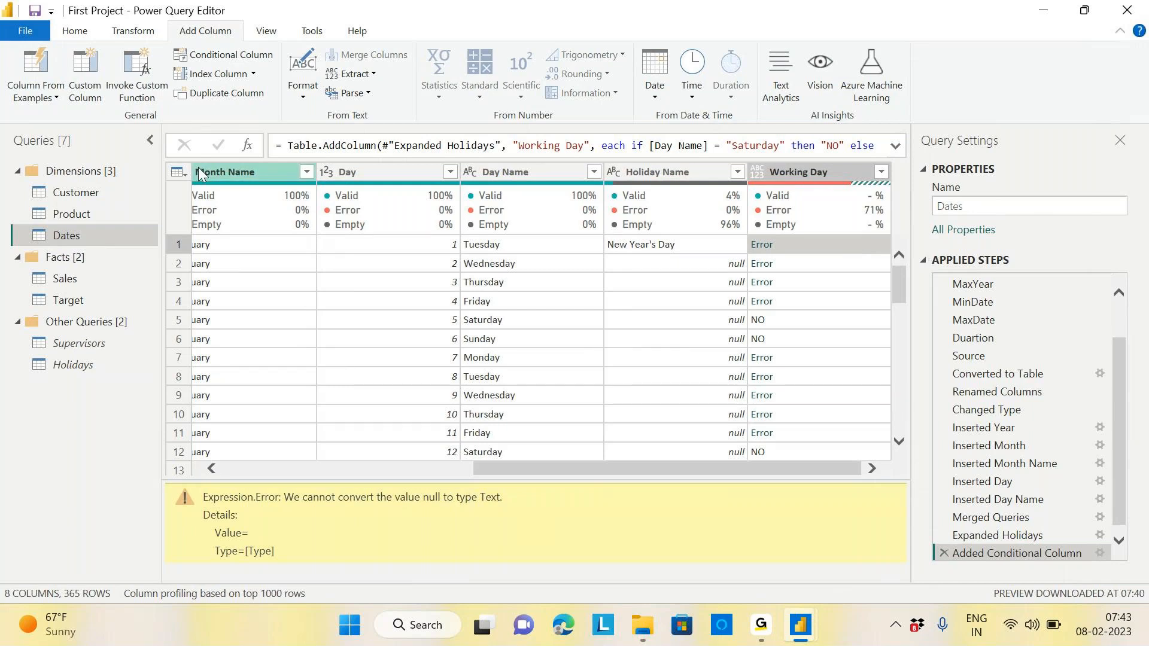
click(1099, 554)
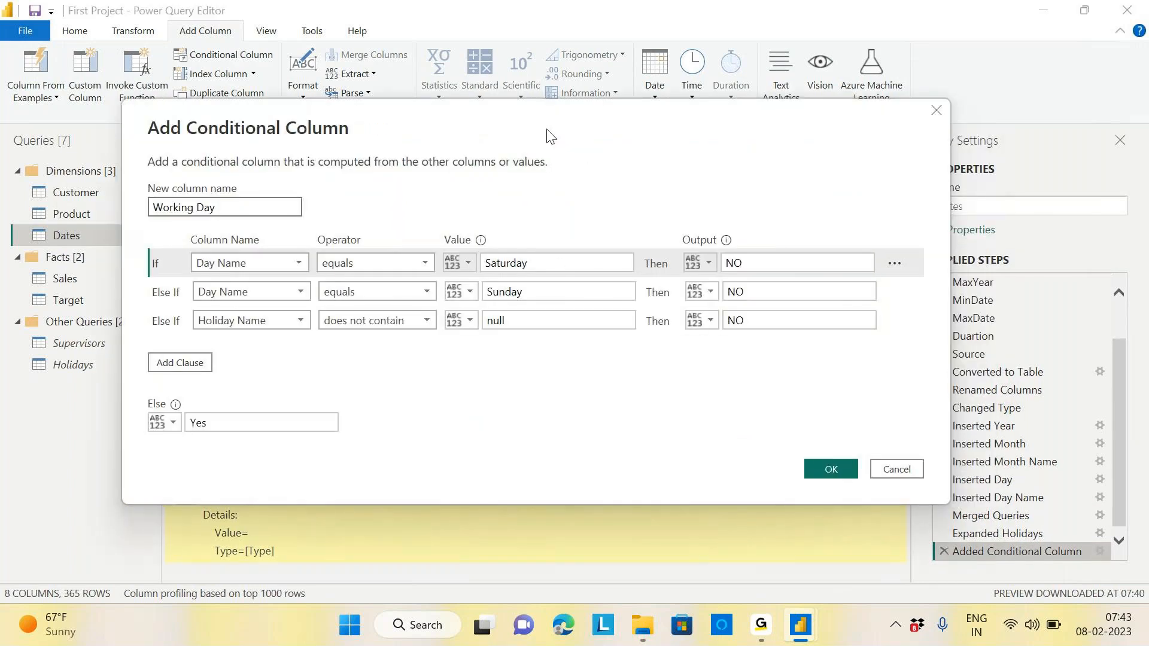
click(422, 324)
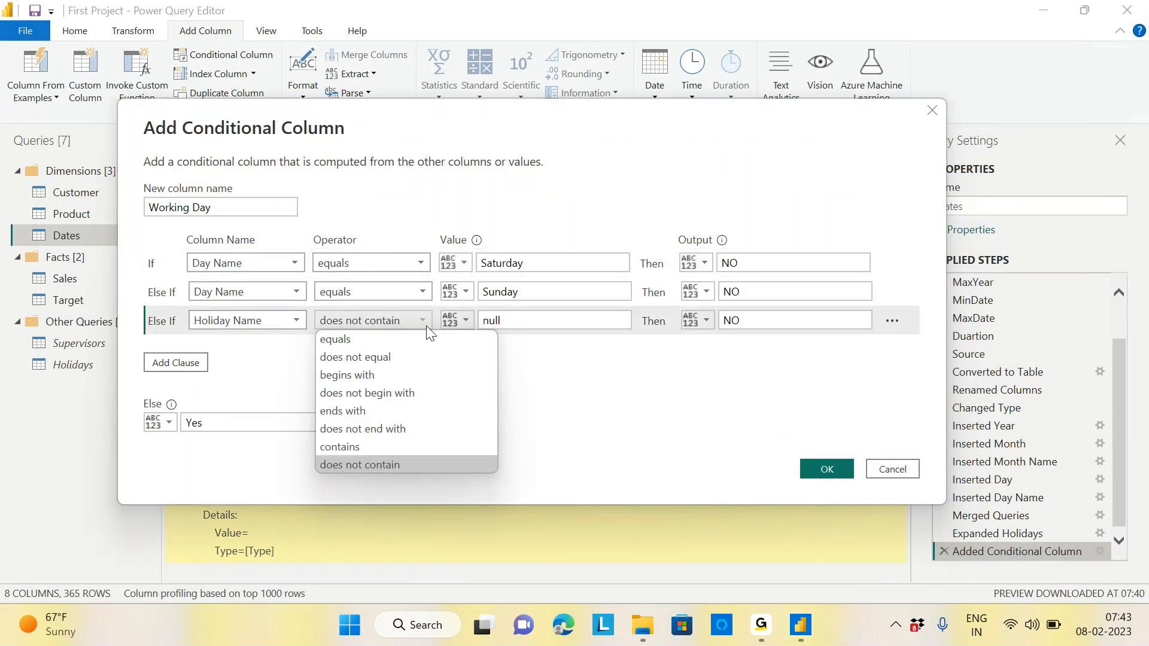
click(383, 359)
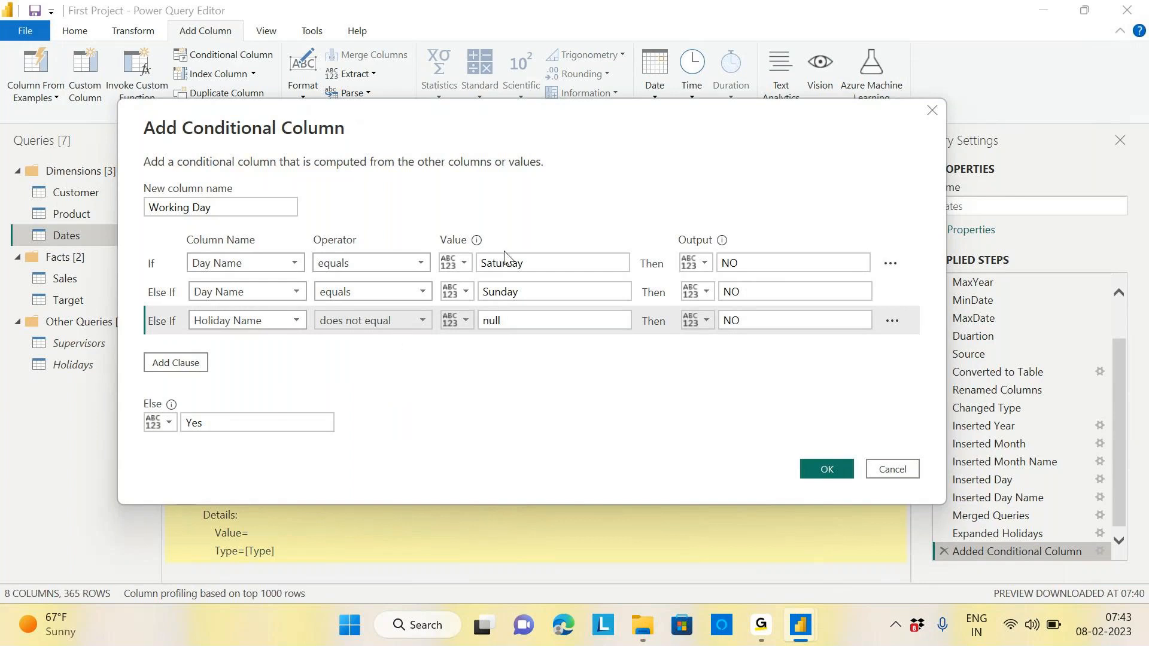
Step: Apply the changed Working Day conditions to the Dates query and recheck the clauses in the column's settings
drag(574, 128, 337, 52)
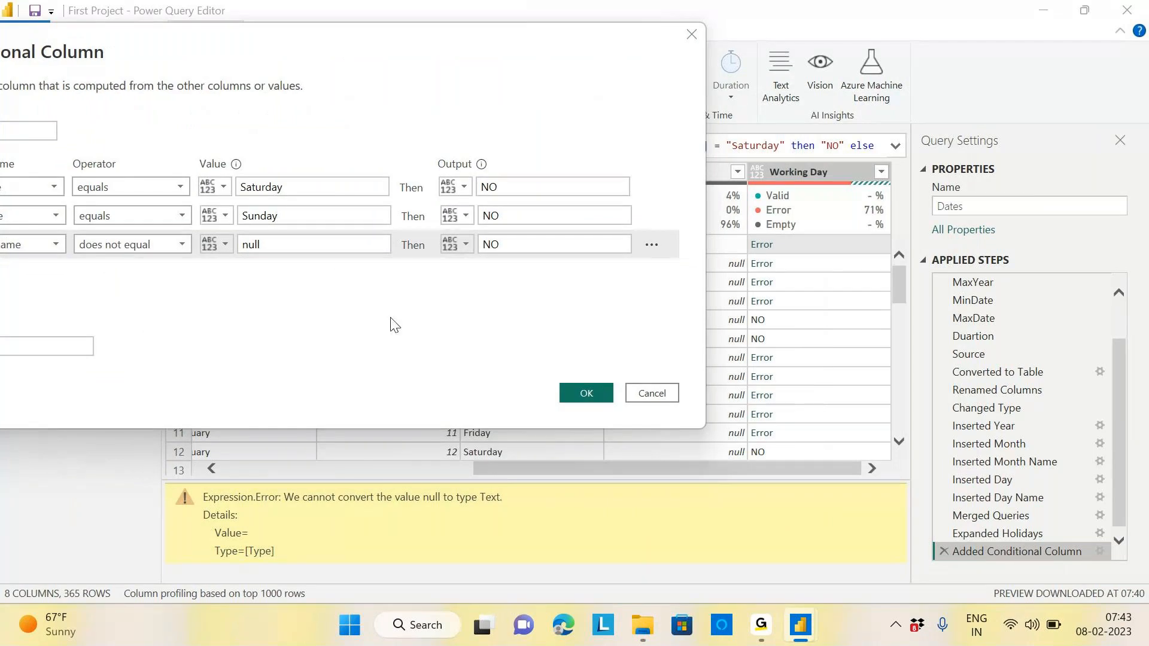
click(586, 395)
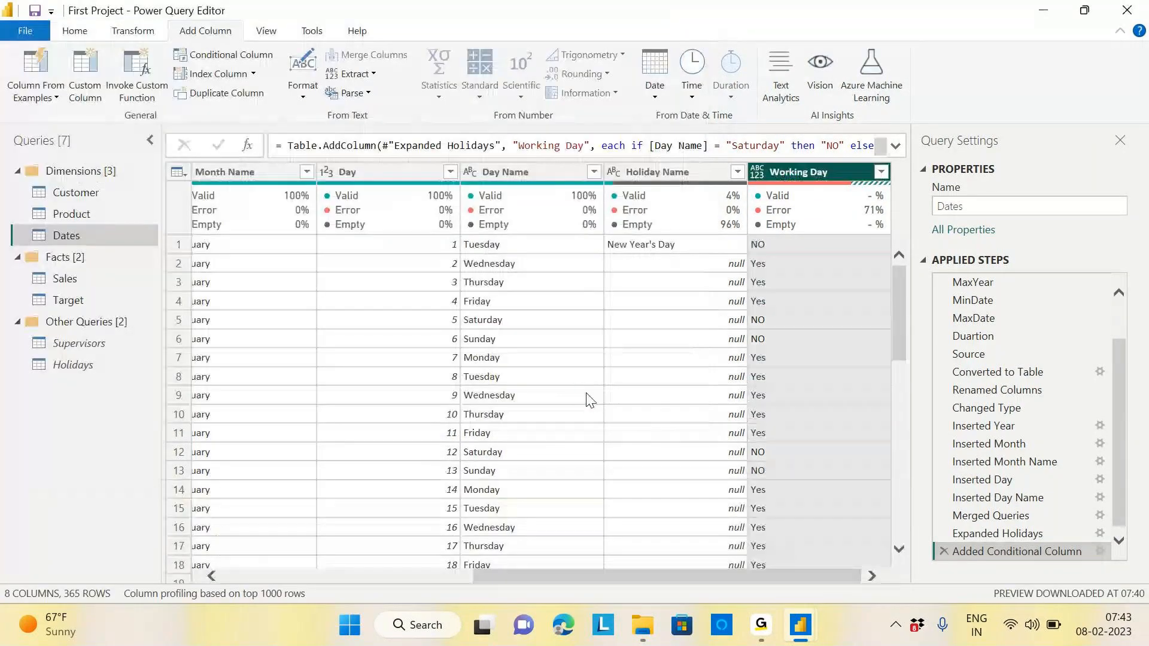
click(1100, 551)
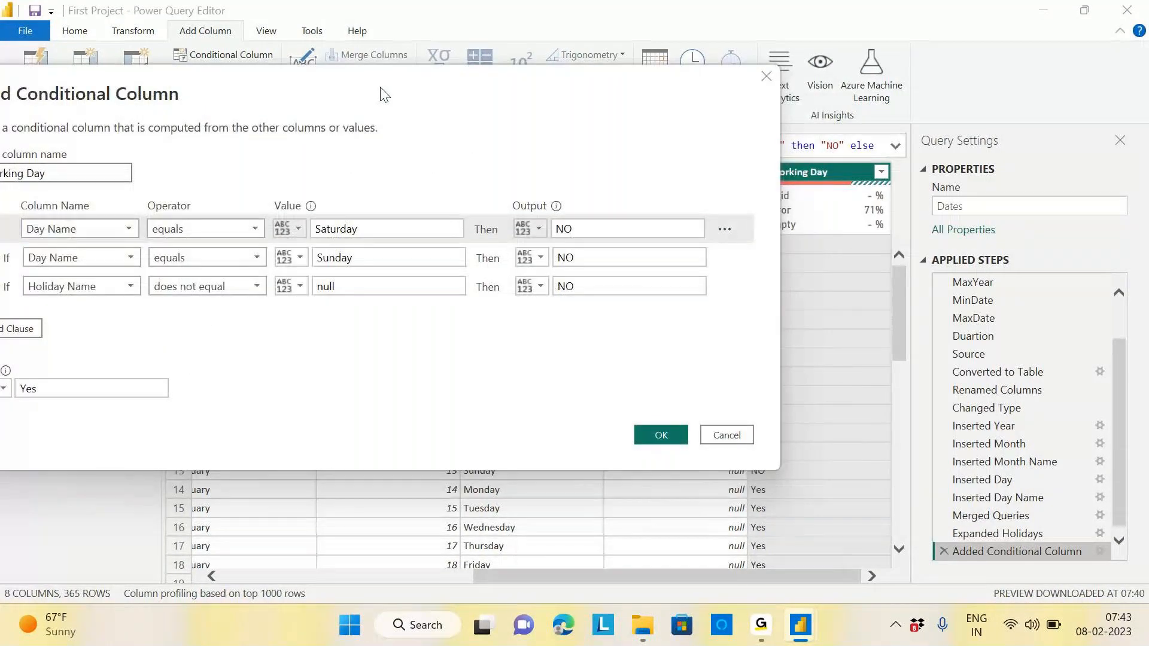
click(656, 439)
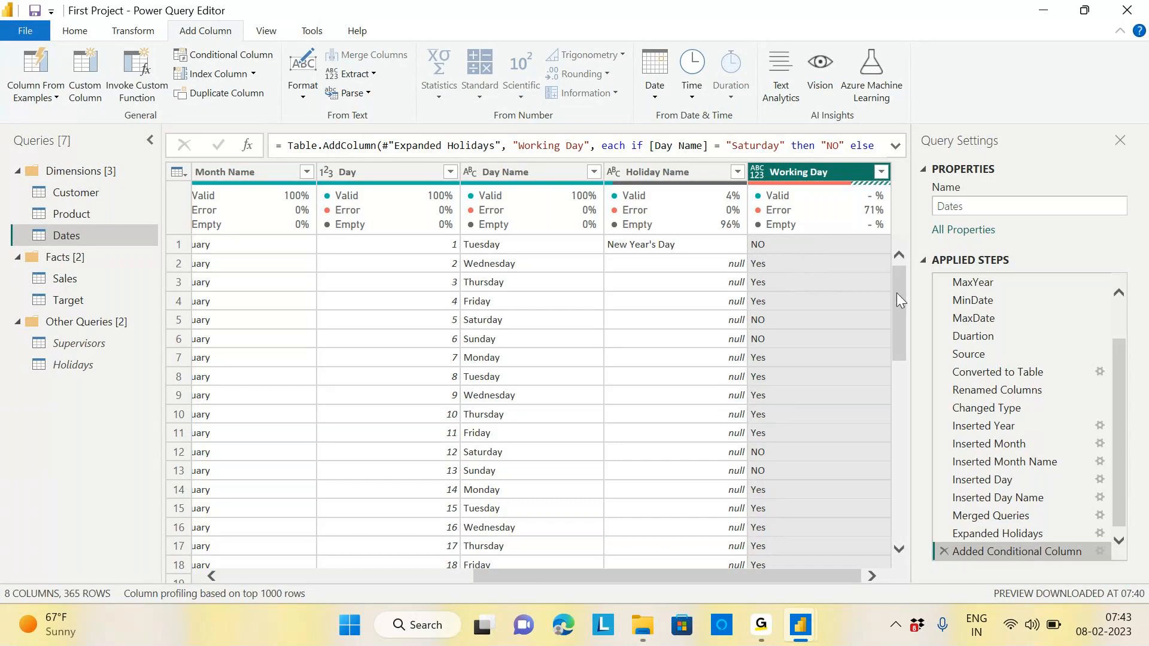
Step: Check the Working Day values against weekends and holidays down the Dates table and review the column's conditions again
drag(897, 294, 897, 313)
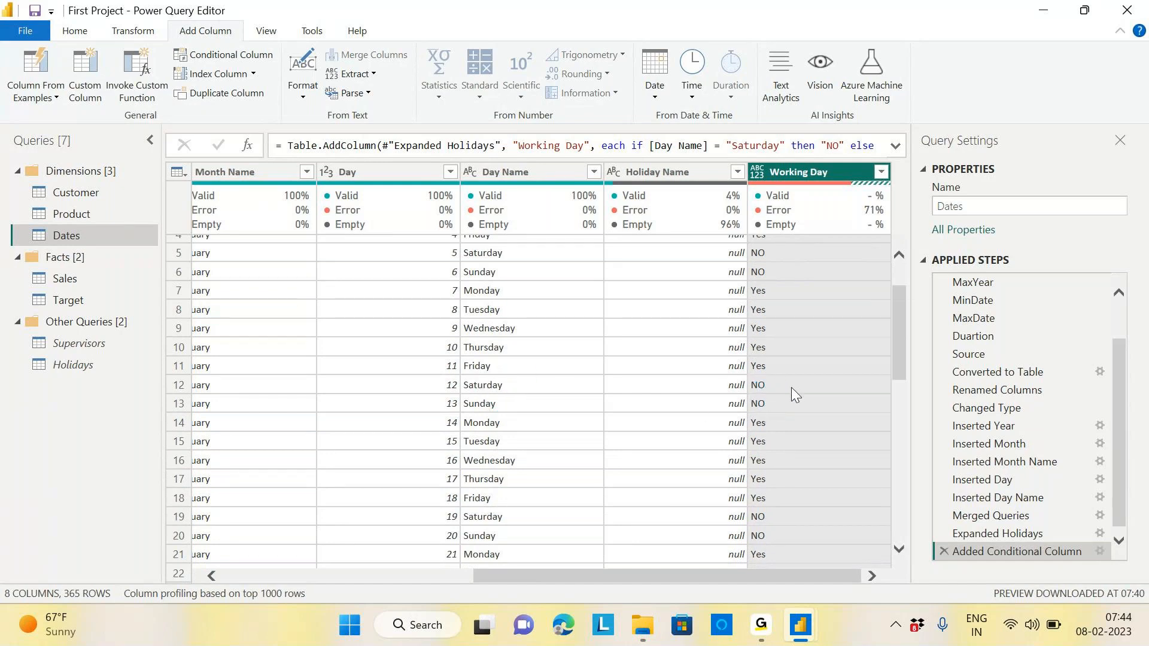
drag(899, 339, 622, 441)
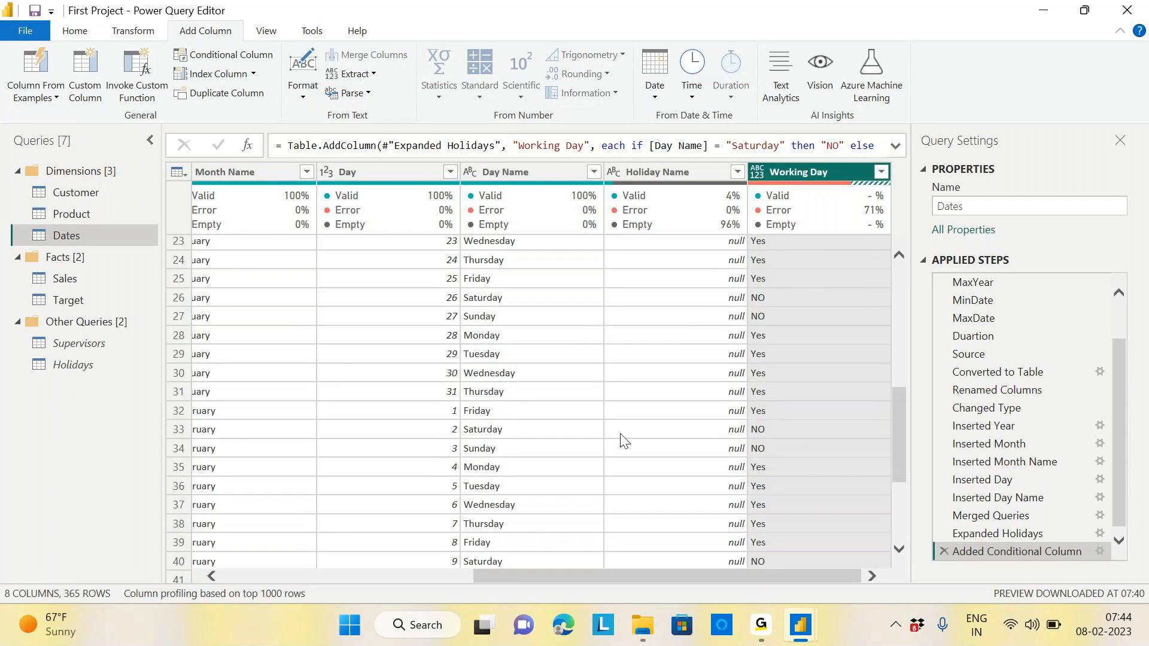
drag(899, 419, 889, 462)
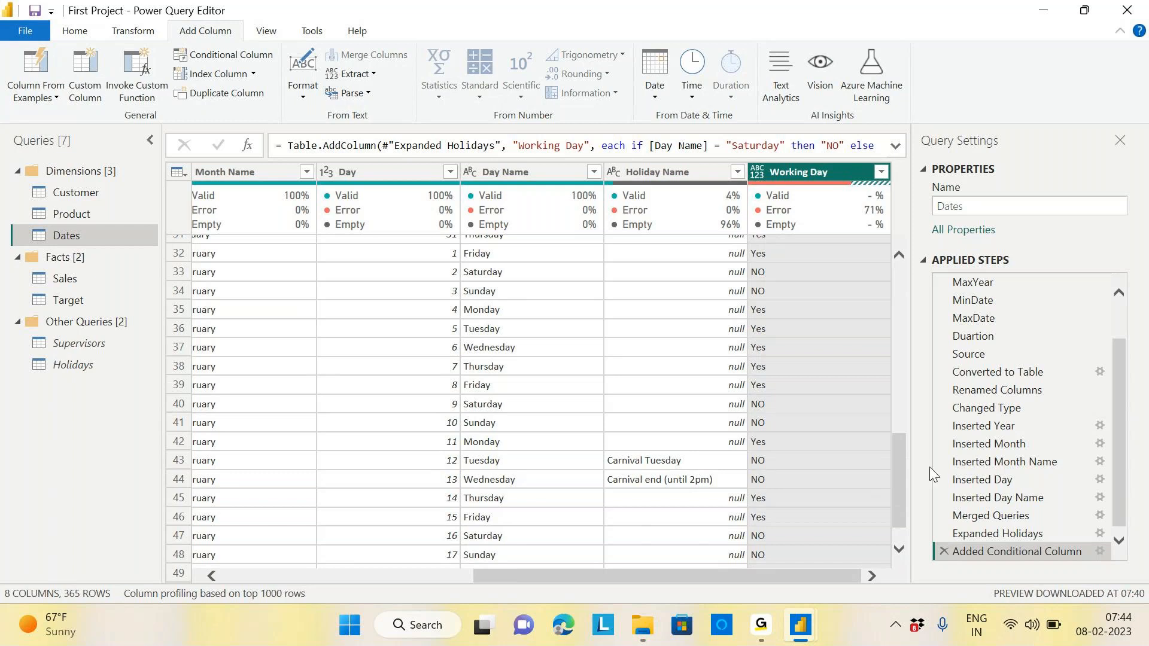
drag(899, 476, 893, 511)
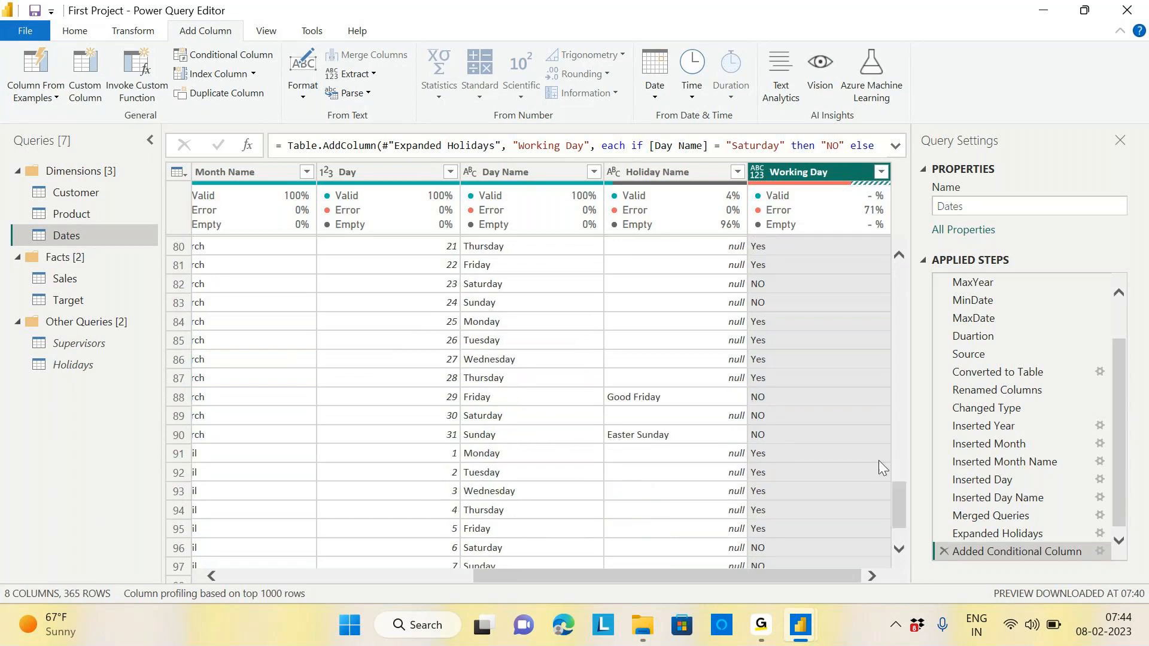
drag(899, 490, 849, 235)
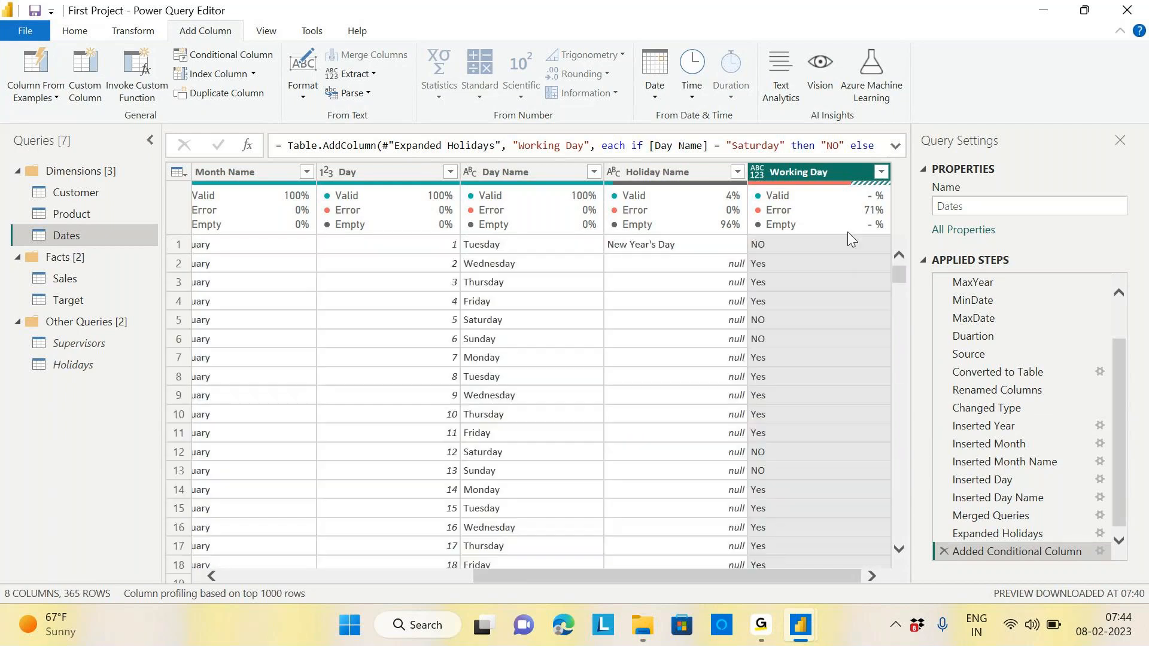
click(1101, 552)
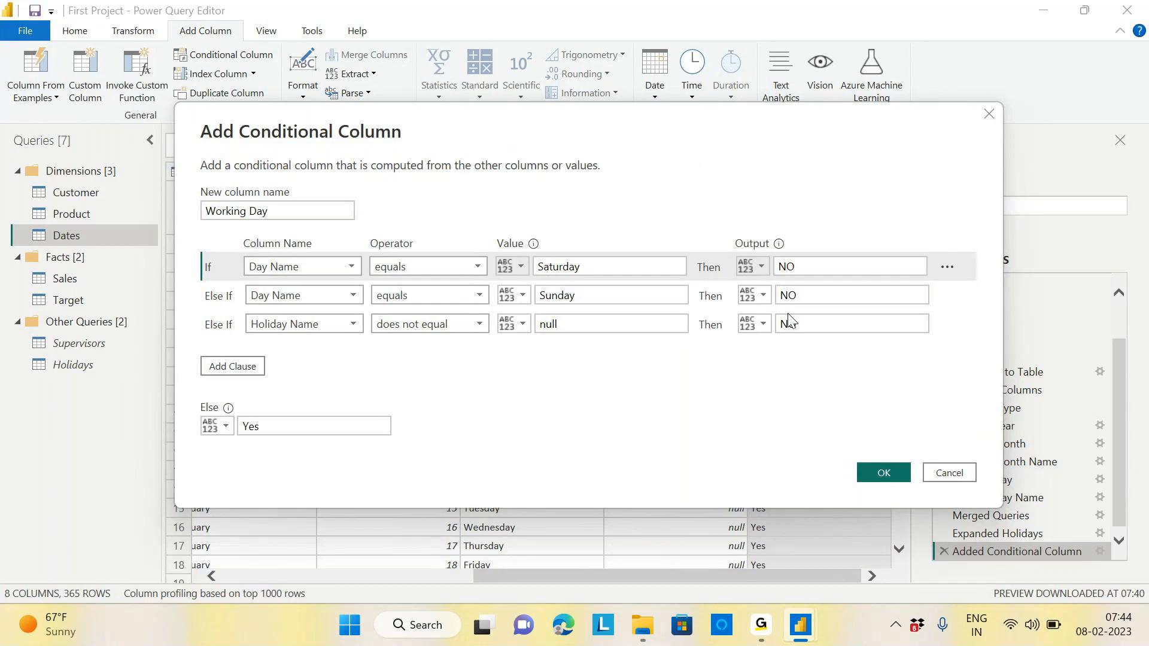
click(884, 473)
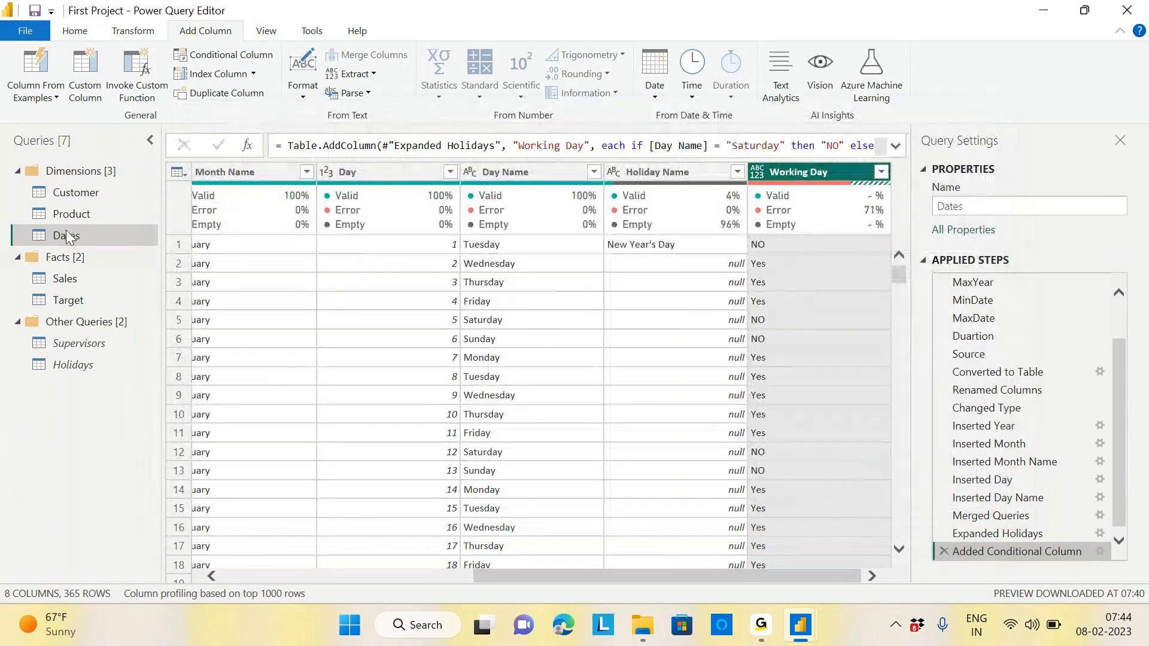
Step: Review the columns and data of the Customer, Product, Dates, Sales and Target queries
click(74, 191)
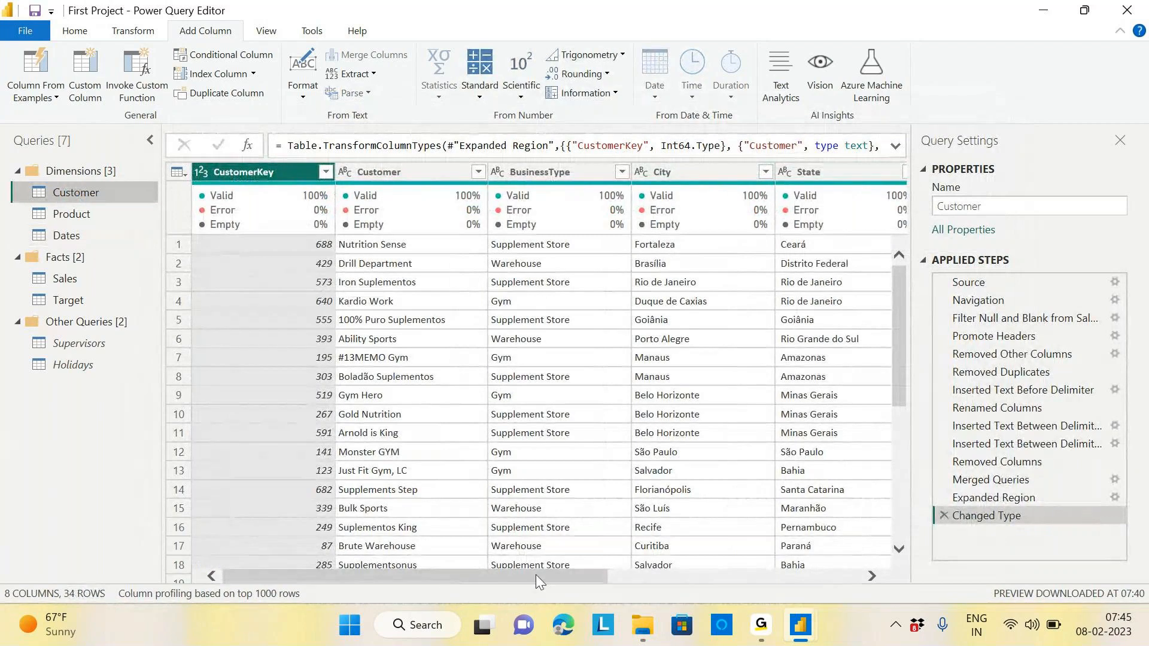
drag(536, 575, 768, 576)
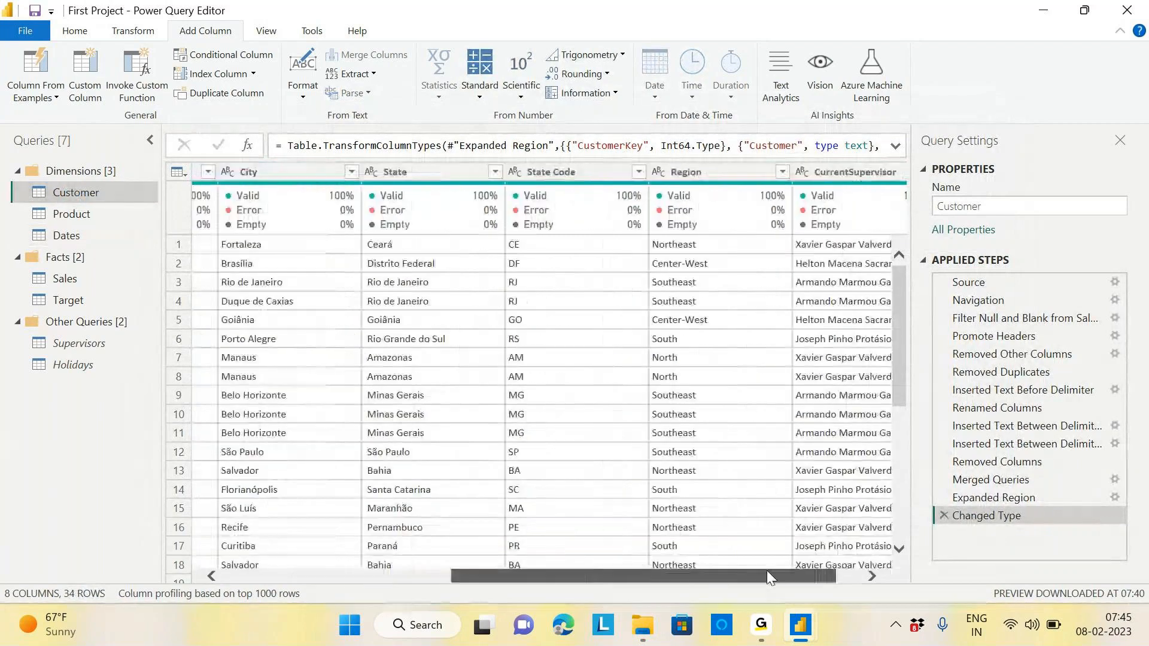
click(122, 212)
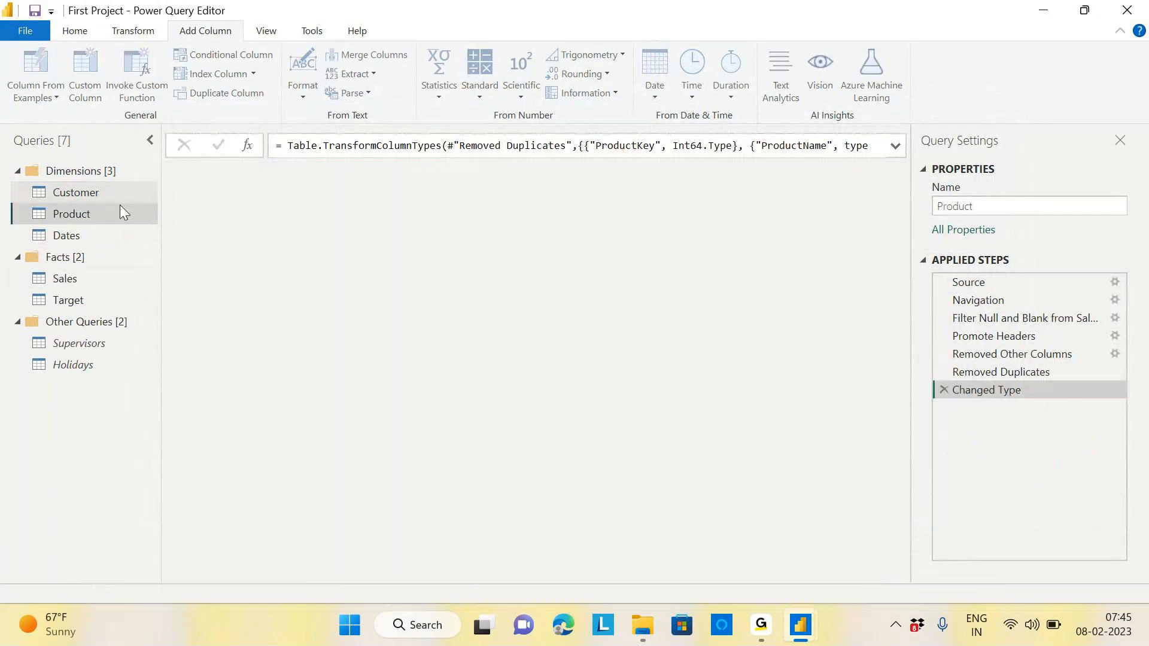
drag(521, 583, 82, 311)
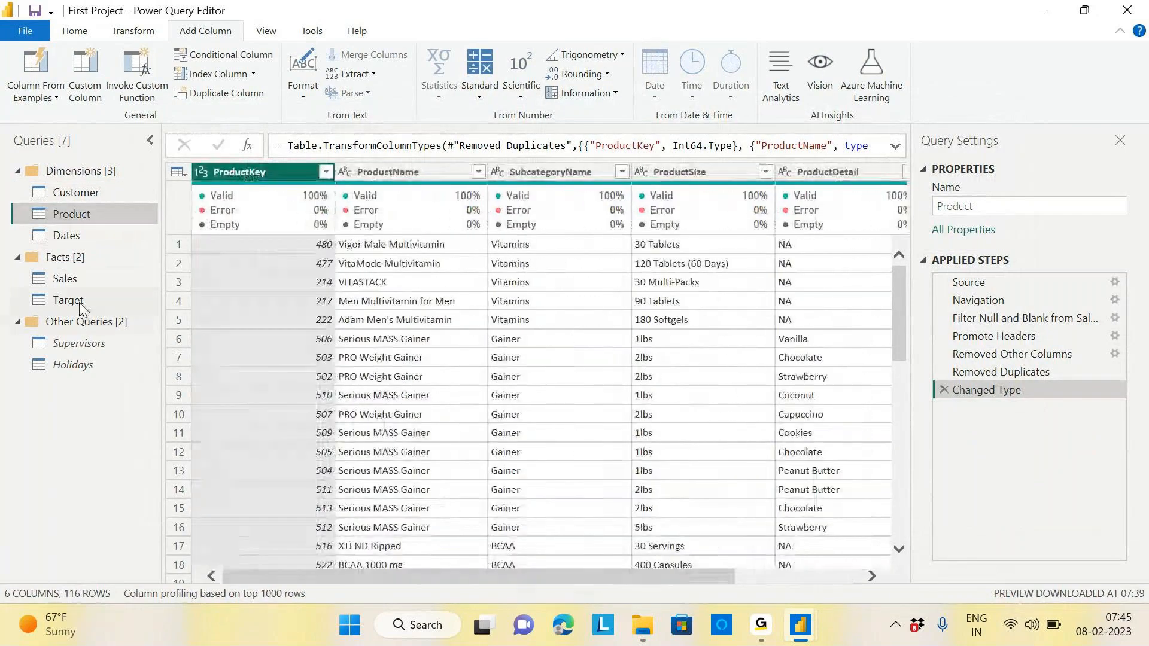
click(67, 236)
drag(421, 583, 697, 597)
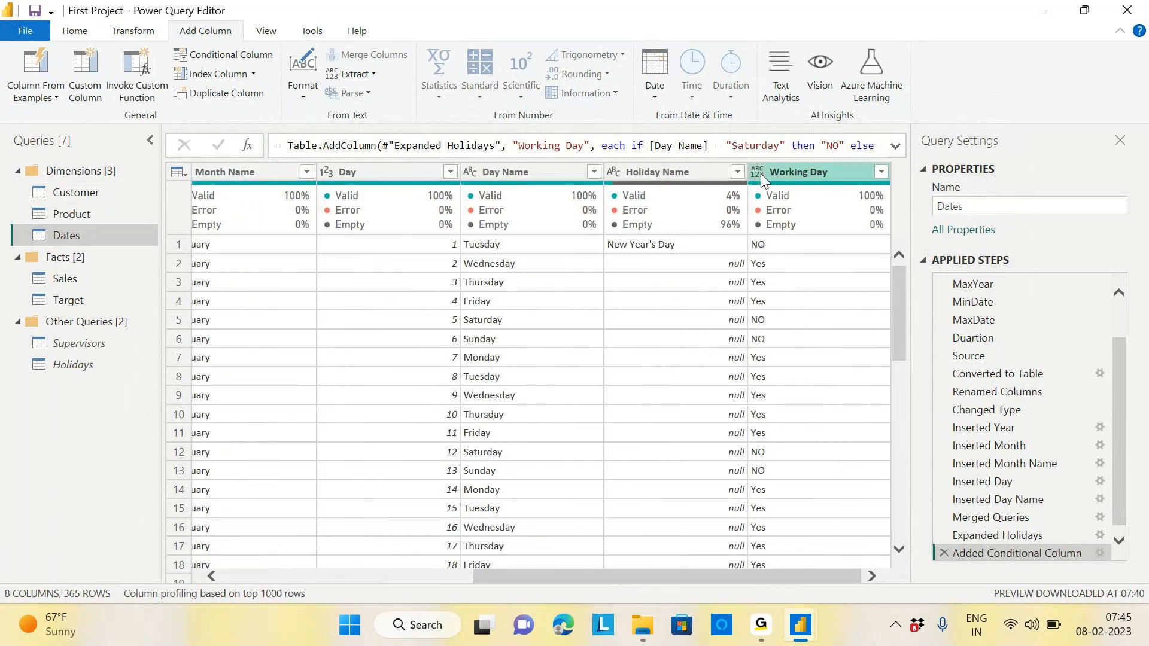
drag(1125, 379, 1125, 419)
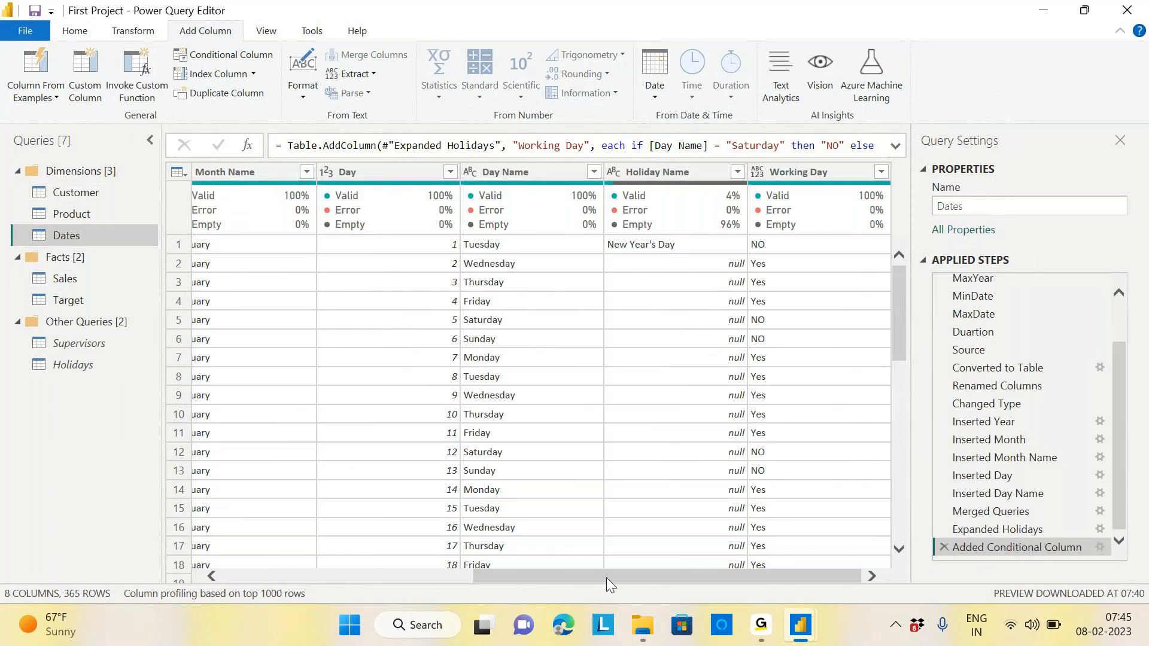
drag(607, 577, 28, 272)
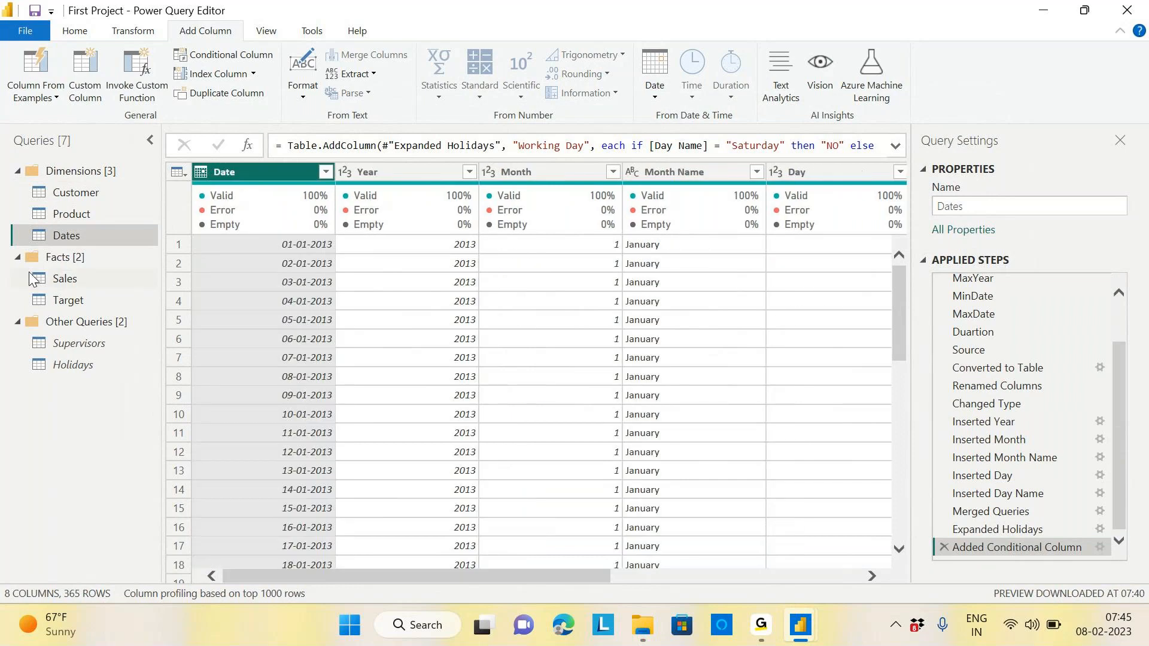
click(75, 283)
drag(433, 576, 359, 568)
click(72, 300)
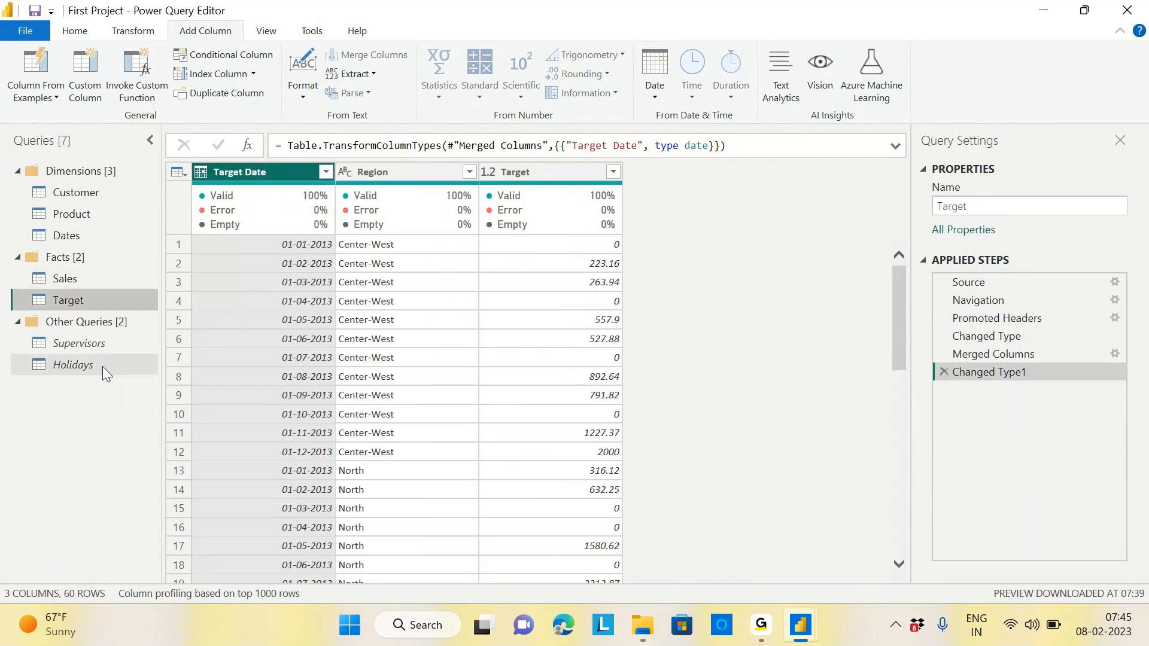
Step: Close the query editor with all changes applied to the report and save the project file
click(80, 34)
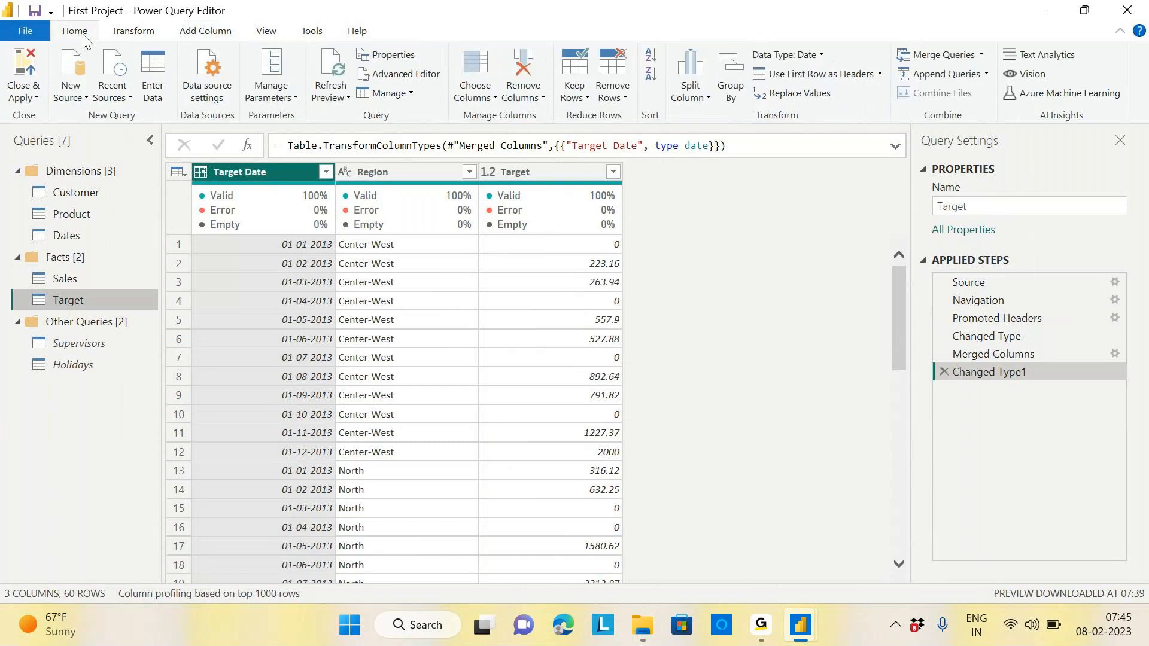
click(25, 93)
click(51, 117)
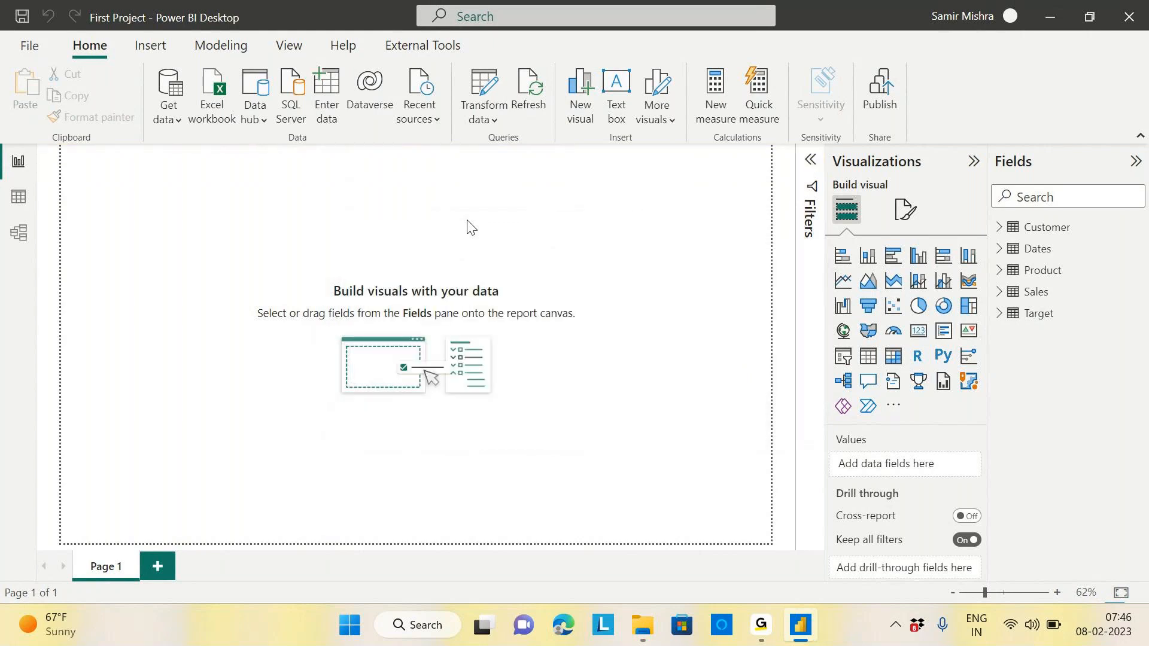
click(21, 18)
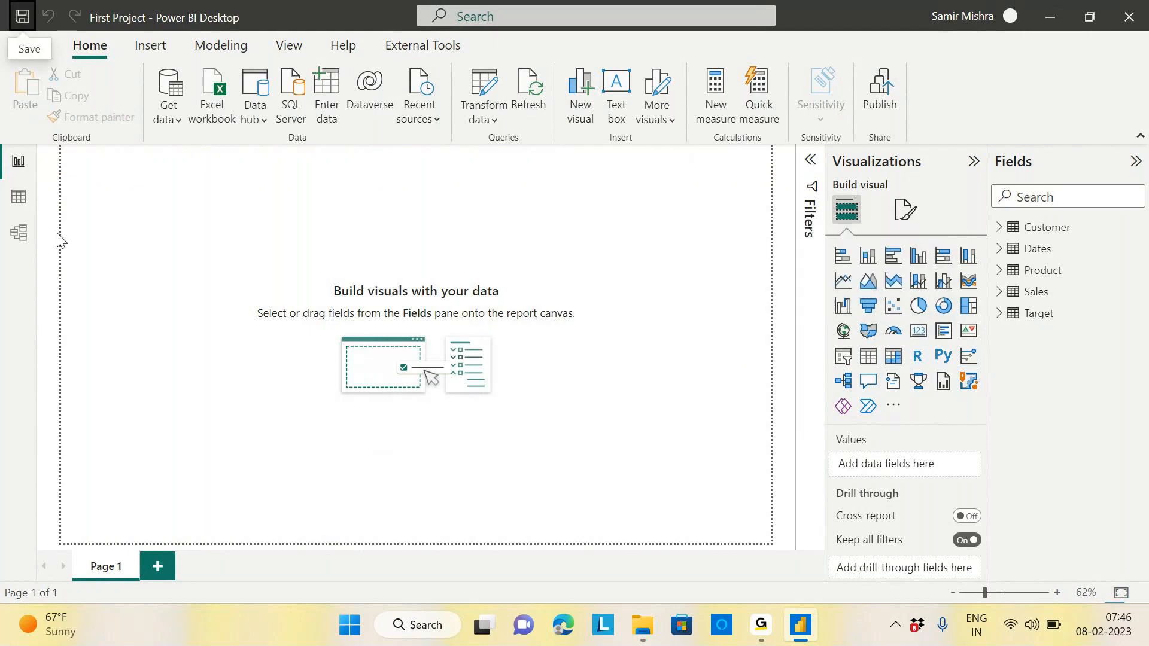
Step: Open the model view, collapse the Properties pane and reset the layout of the table diagram
click(19, 234)
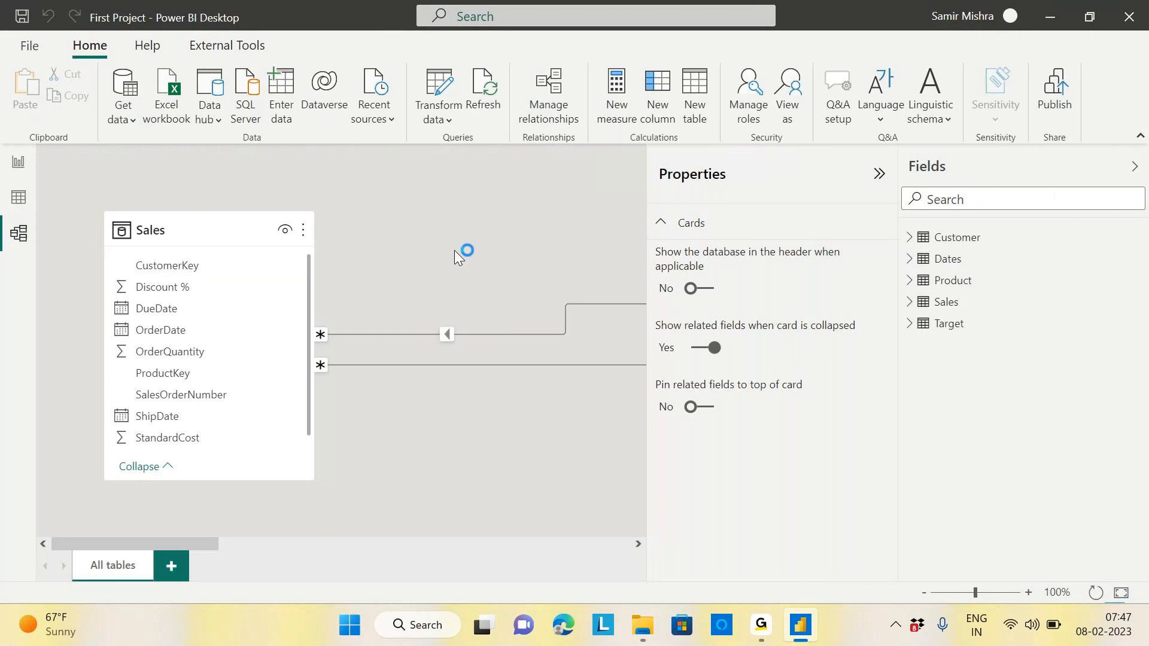
click(879, 173)
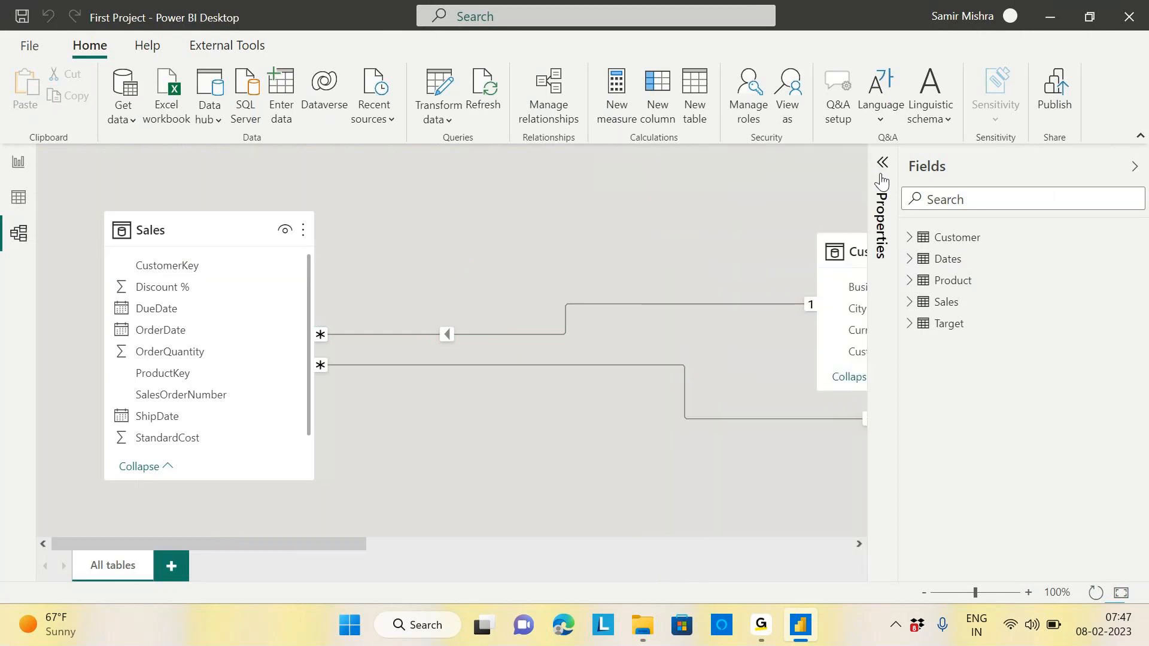
drag(249, 547, 747, 542)
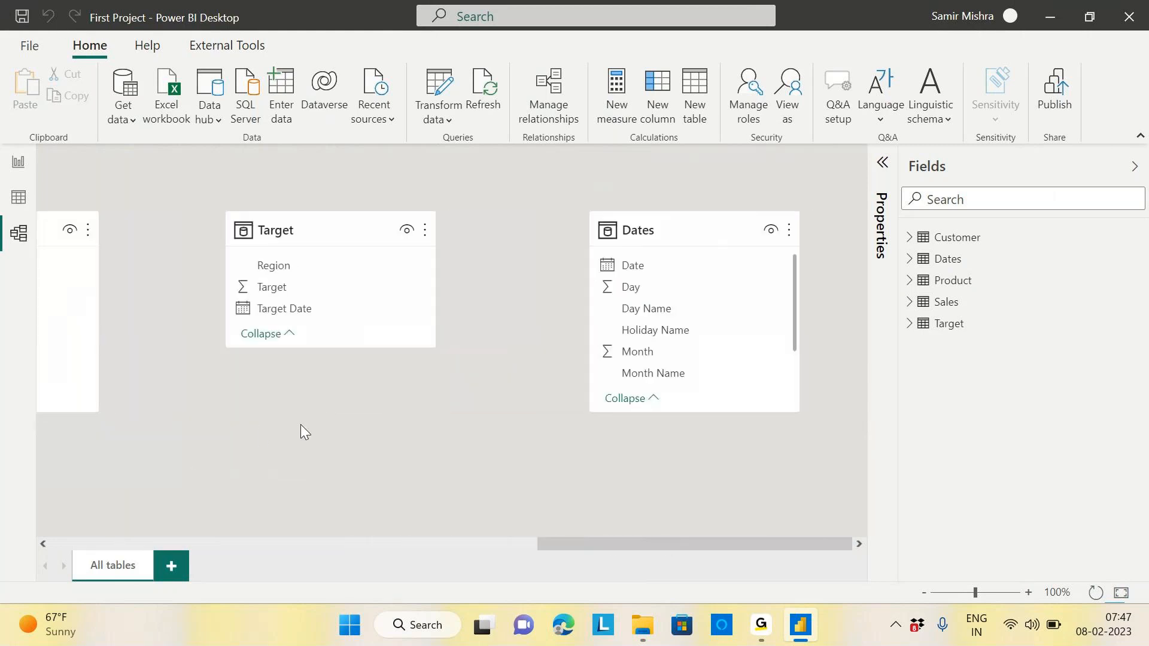
drag(574, 548, 39, 546)
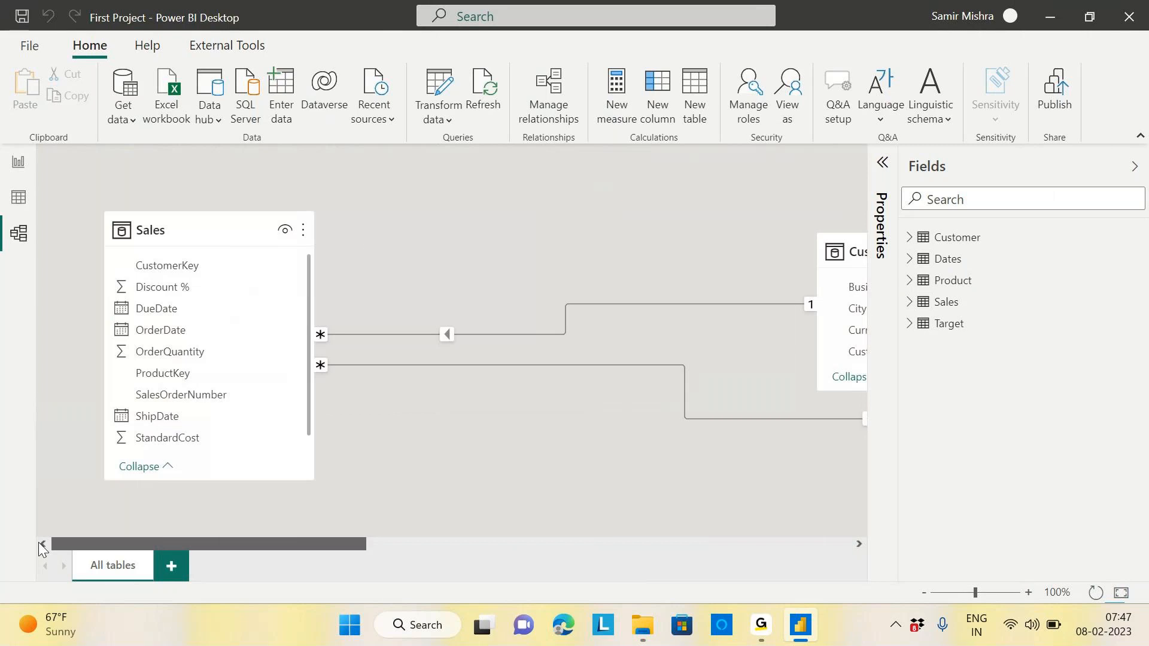
click(1096, 594)
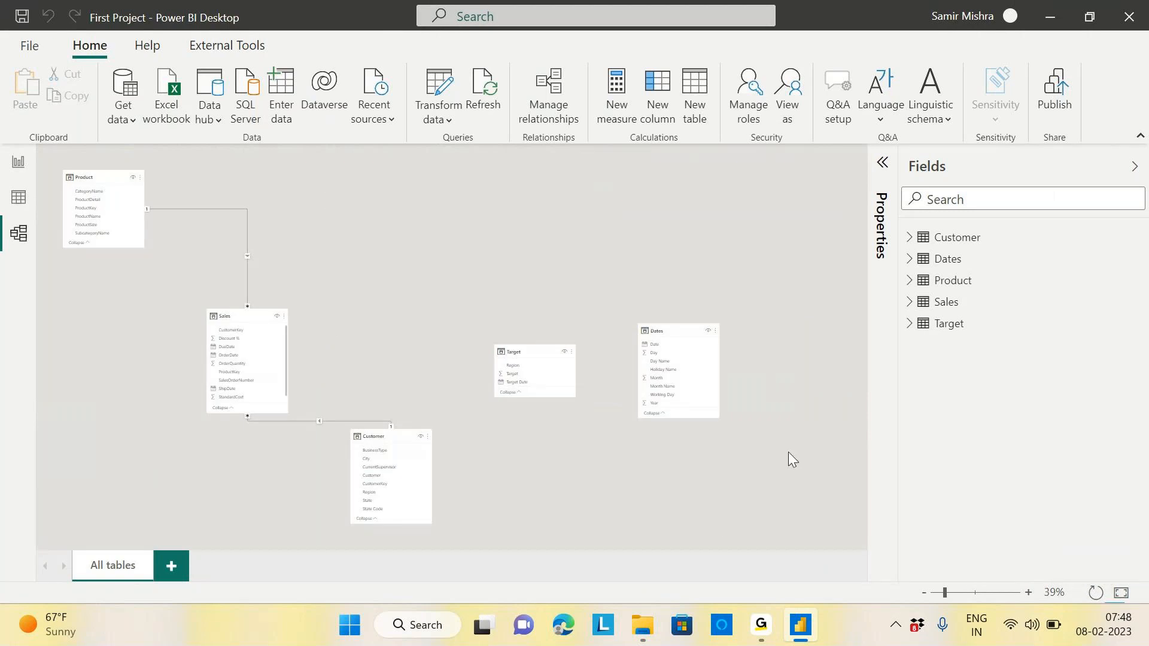
Step: Place the Sales table beside the Product table in the upper part of the model diagram
drag(946, 592, 945, 596)
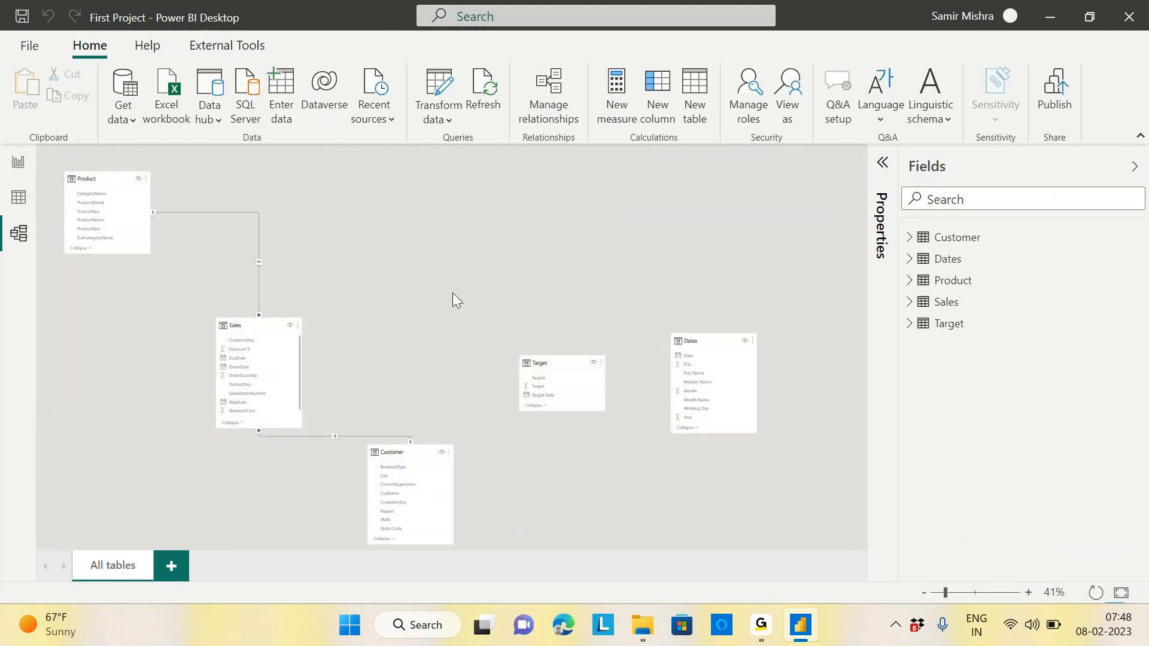
drag(257, 321, 311, 173)
drag(92, 180, 98, 189)
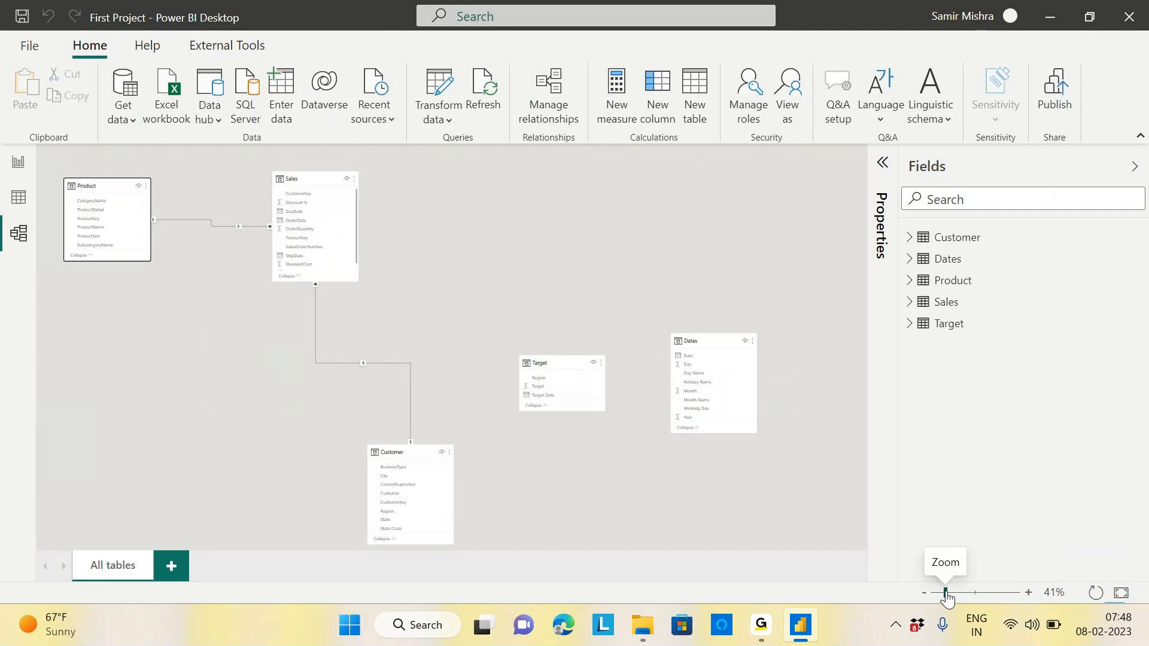
drag(946, 596, 952, 598)
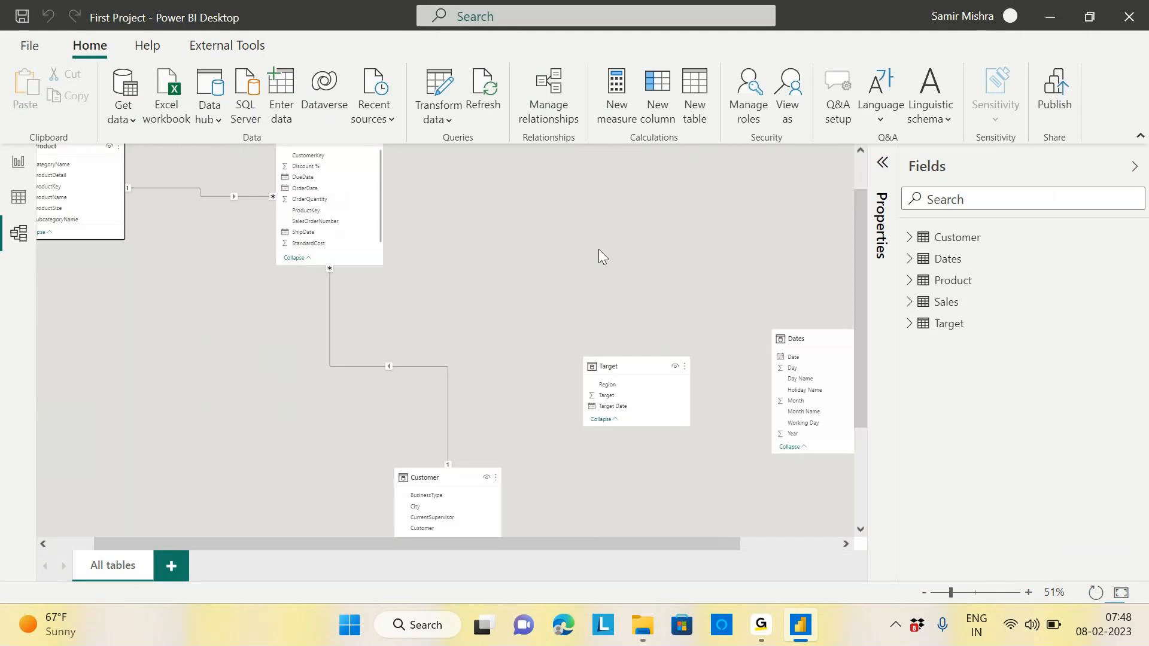
drag(861, 262, 863, 246)
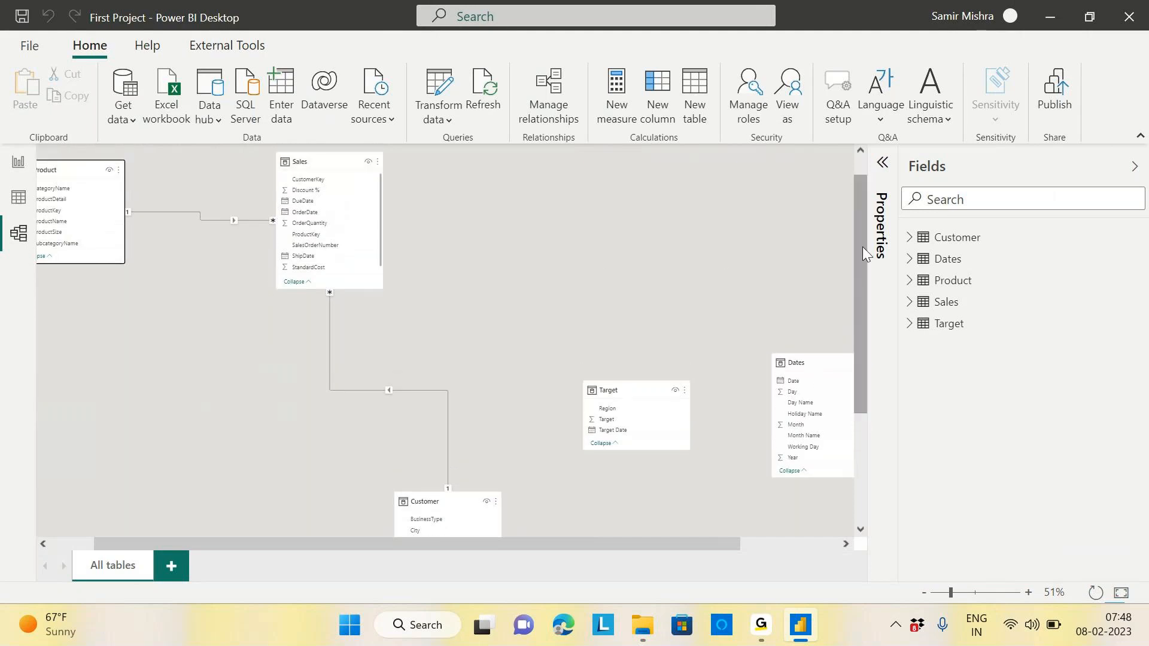
drag(328, 170, 340, 190)
drag(76, 173, 145, 193)
Step: Arrange the Product and Customer tables side by side above the Sales table in the model diagram
drag(346, 191, 258, 319)
drag(139, 193, 147, 187)
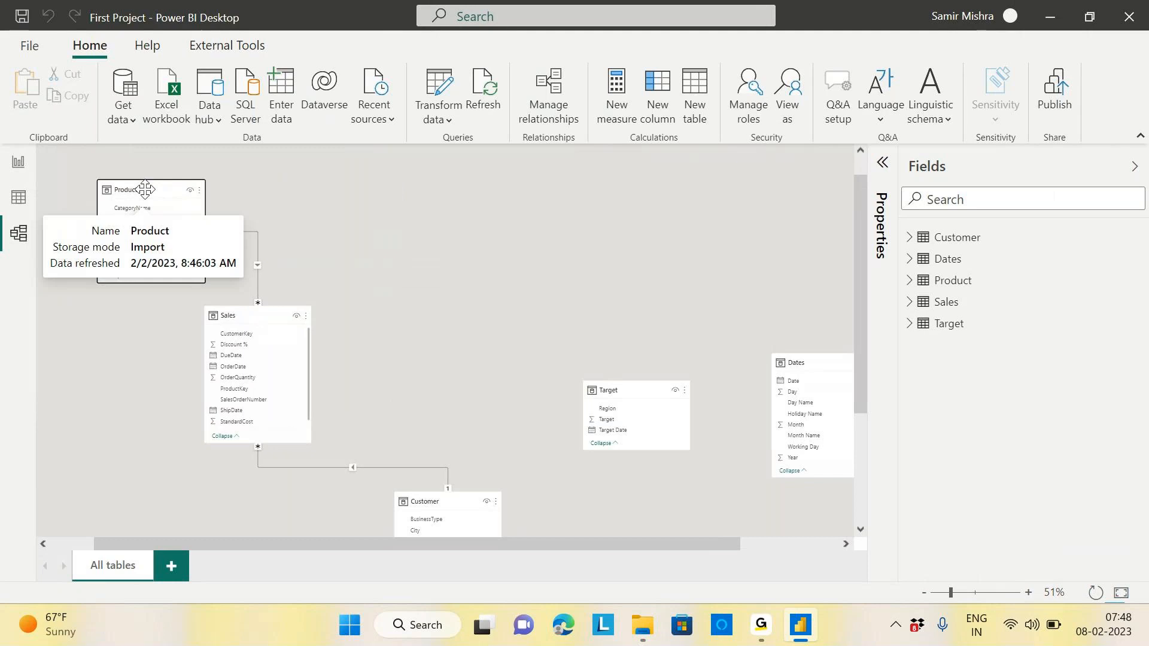
drag(429, 505, 310, 205)
drag(255, 344, 225, 372)
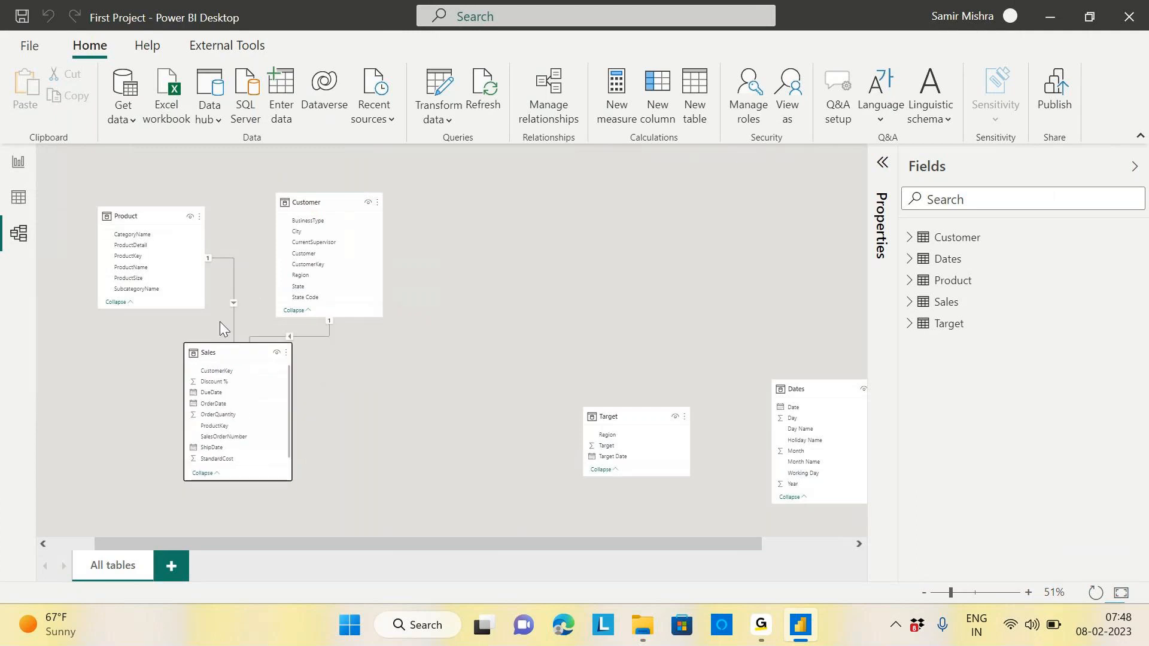
drag(148, 218, 135, 189)
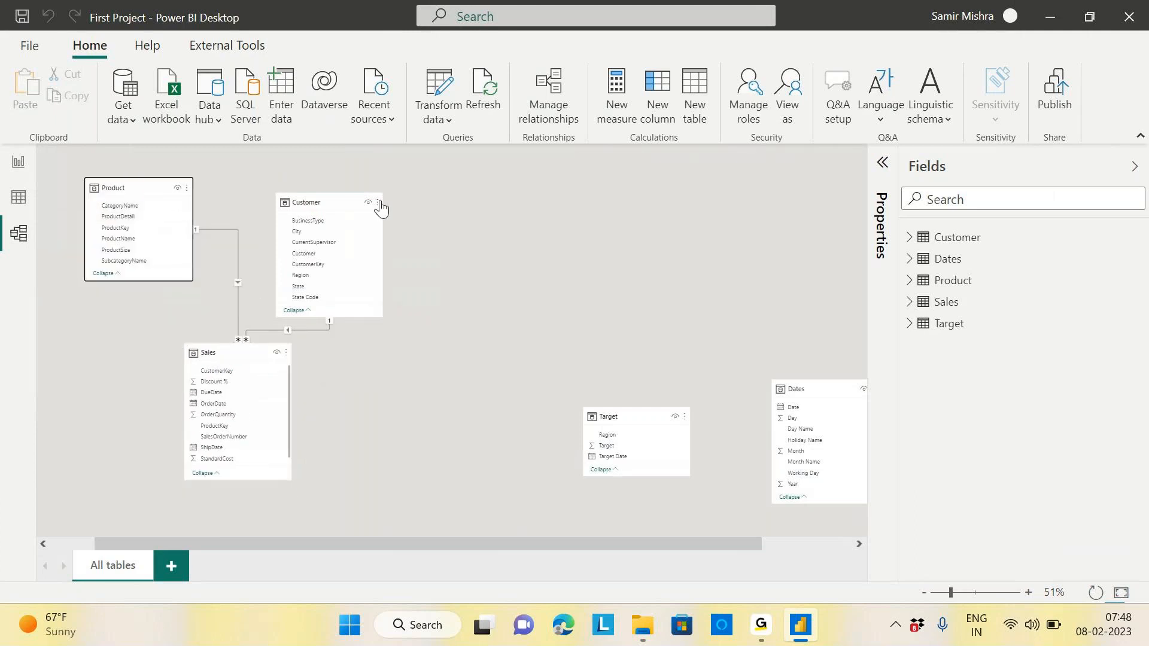
drag(329, 201, 326, 186)
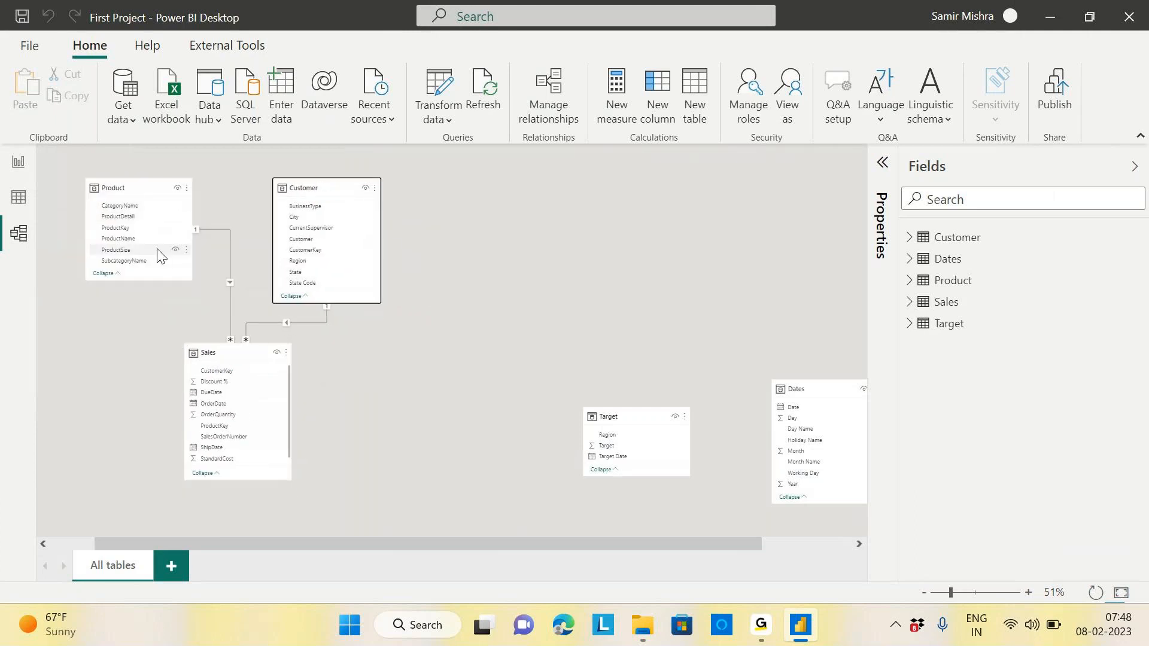
Step: Place the Sales table below Customer, the slightly heightened Target table below Product, and the Dates table beside Customer in the model diagram
drag(232, 355, 314, 370)
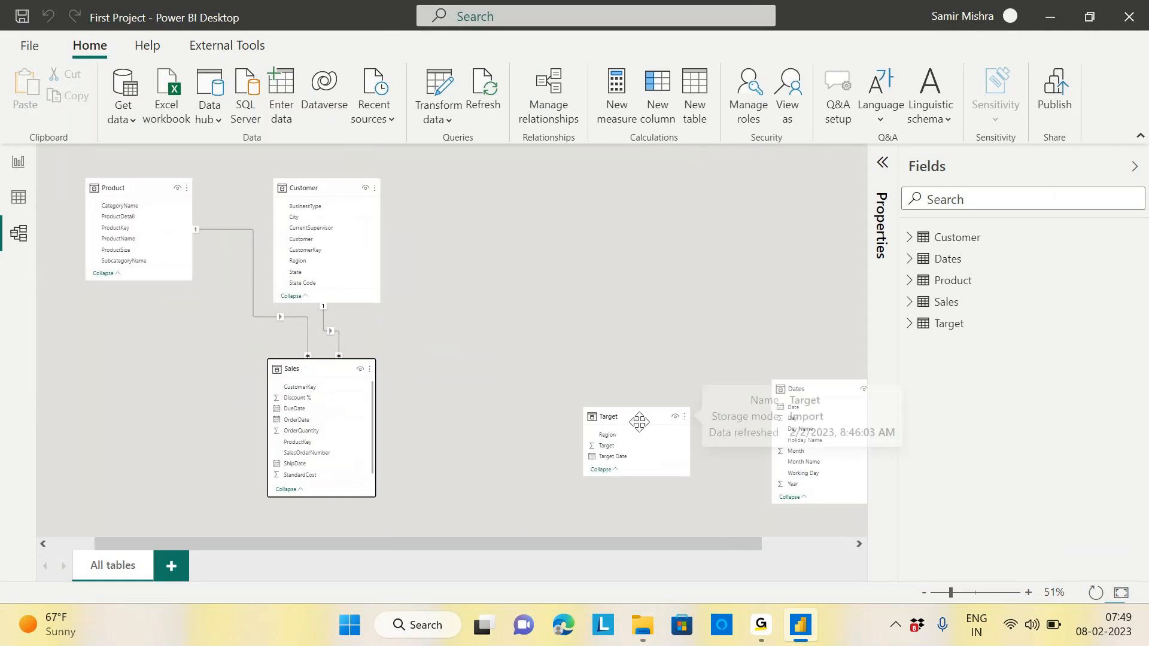
drag(639, 422, 158, 375)
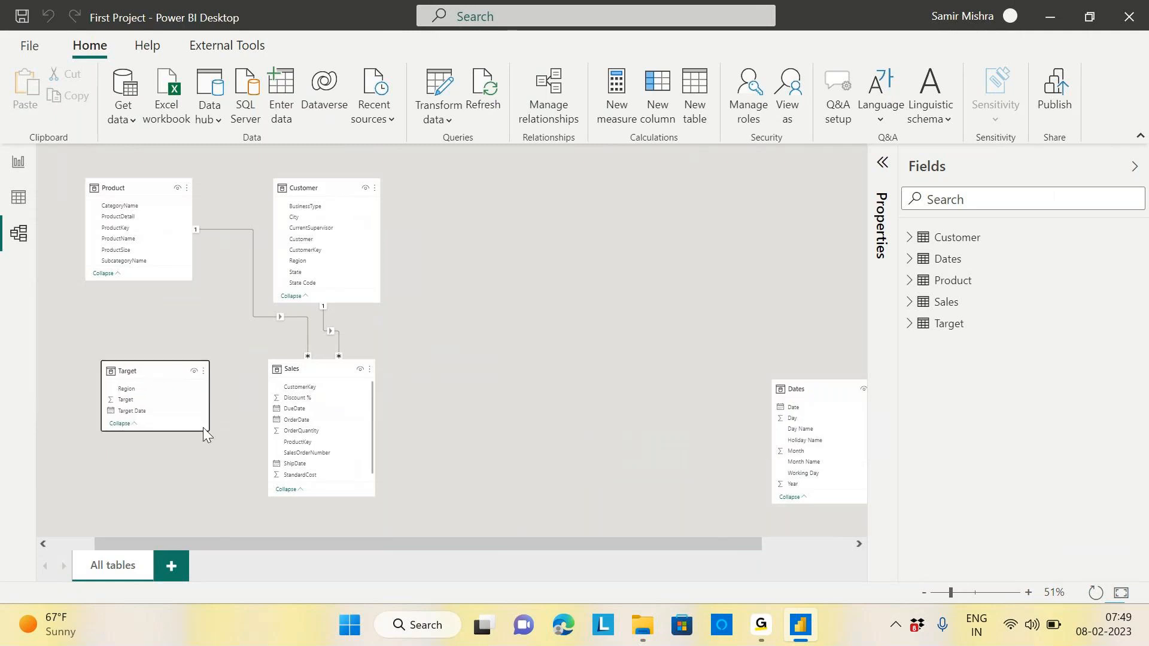
drag(205, 430, 205, 440)
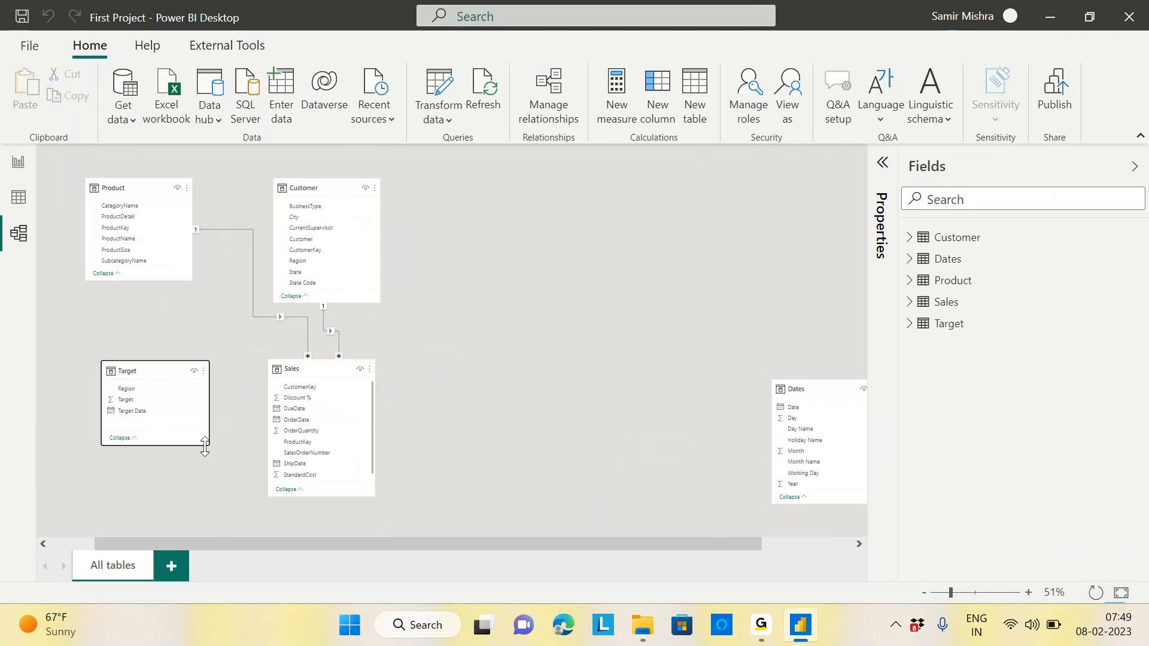
drag(798, 390, 549, 196)
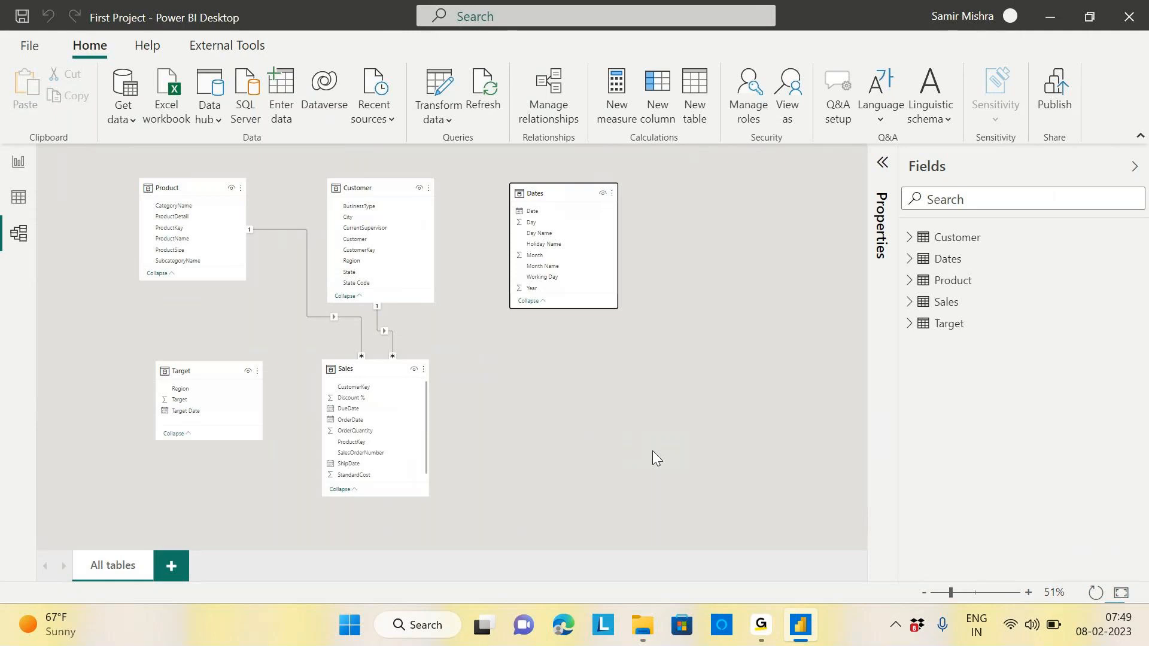
Step: Select the relationship between Product and Sales in the diagram and show its settings in the Properties pane
click(307, 282)
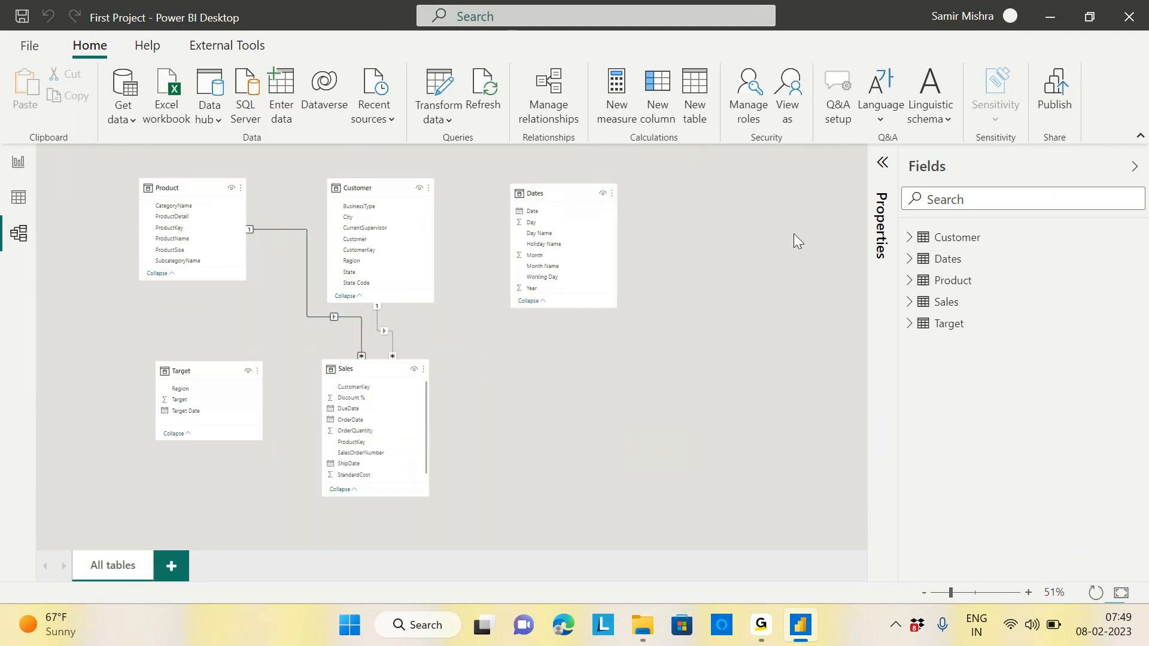
click(883, 166)
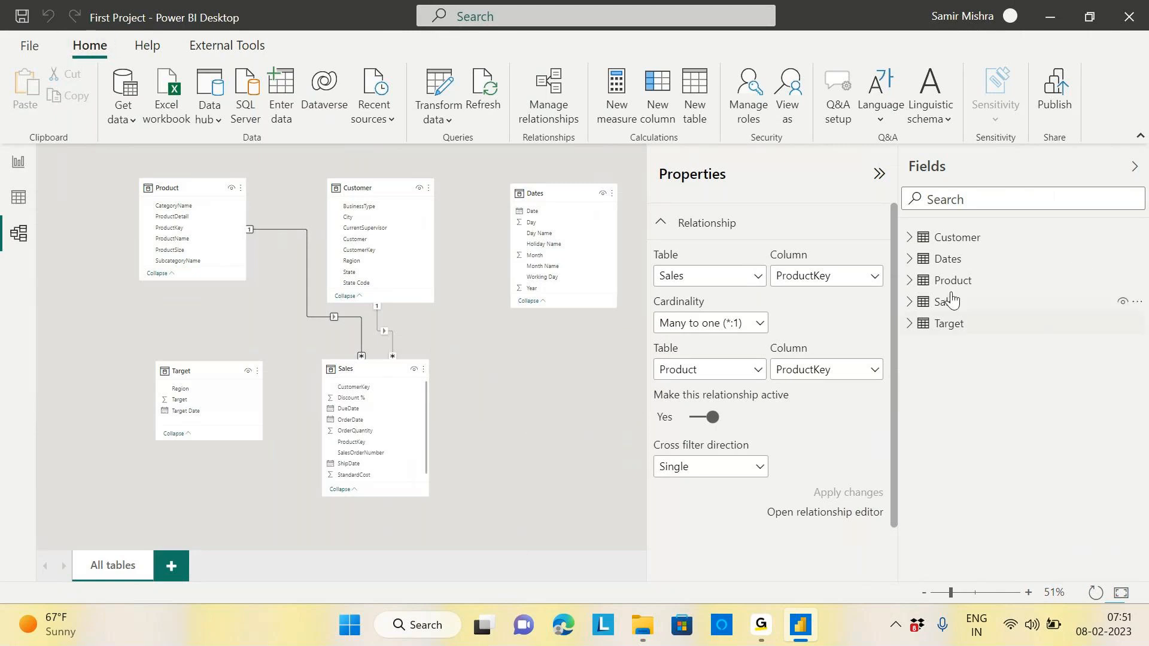
Step: Examine the global Preview features options, including the one for relationship editing in the properties pane
click(30, 47)
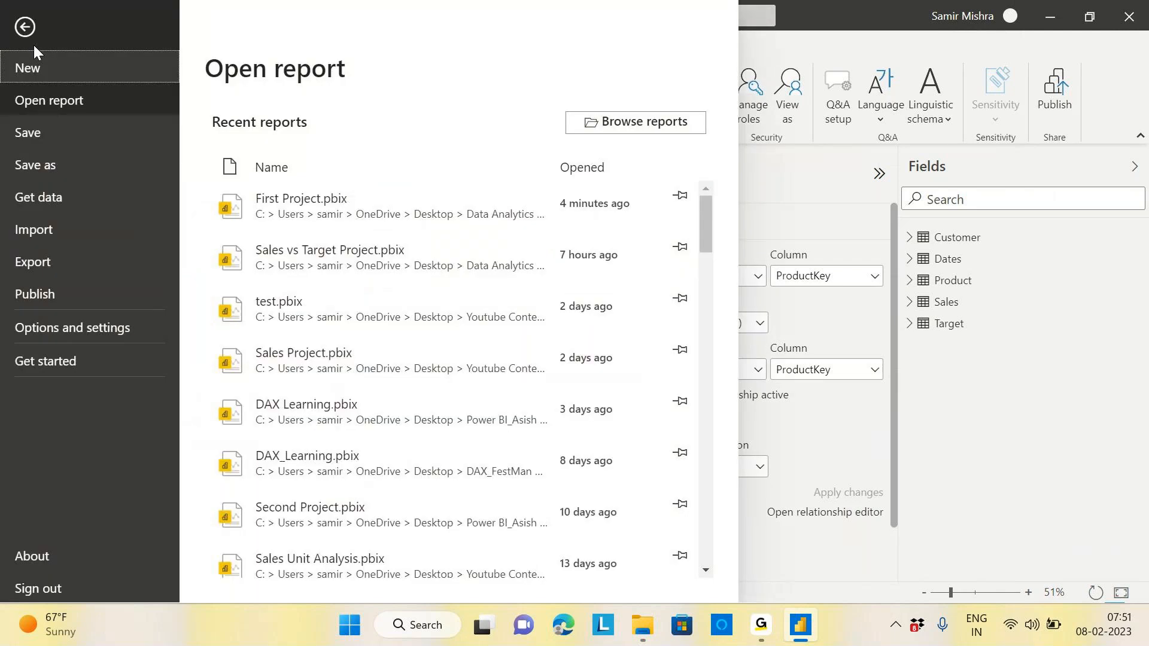
click(93, 328)
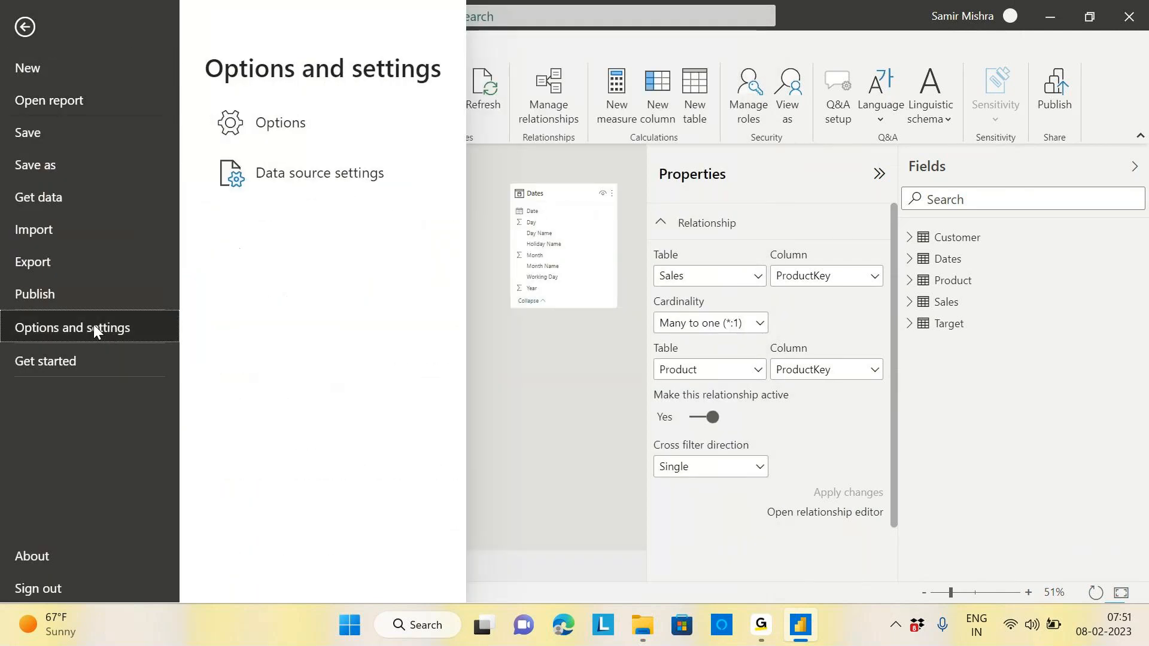
click(278, 128)
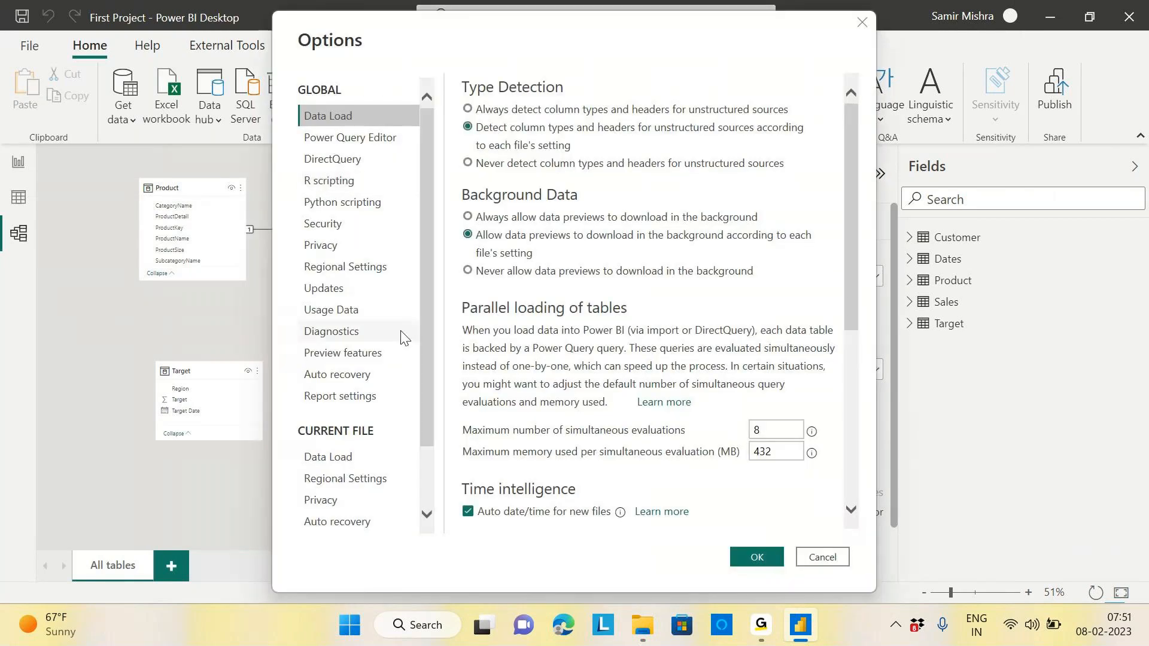
click(360, 357)
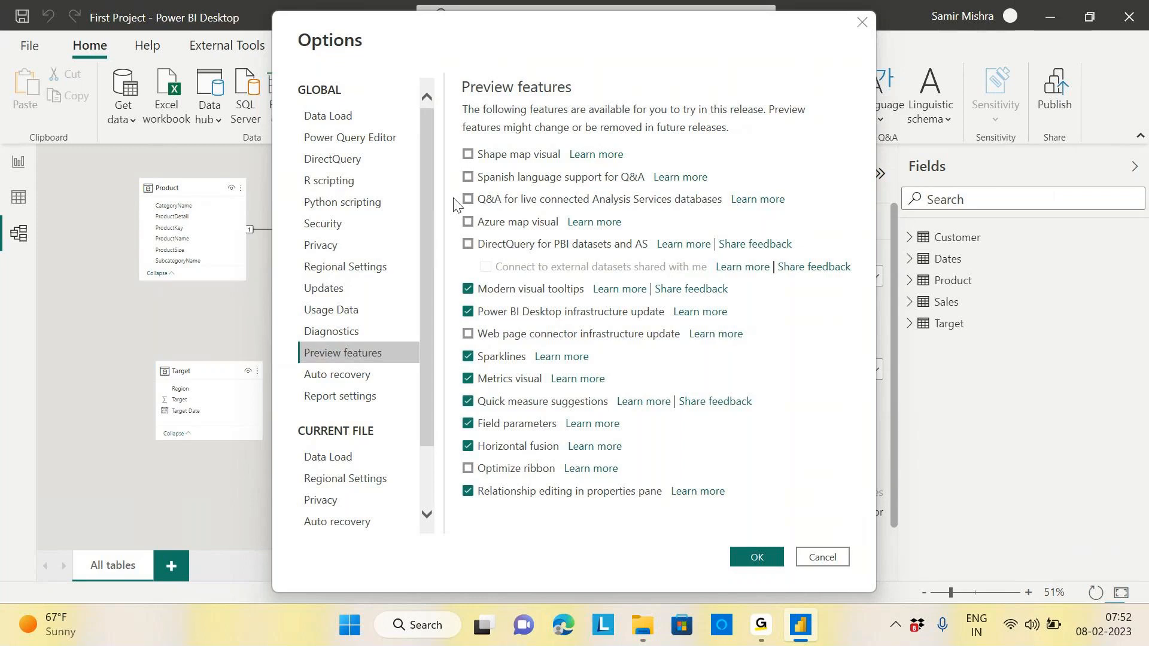
click(862, 22)
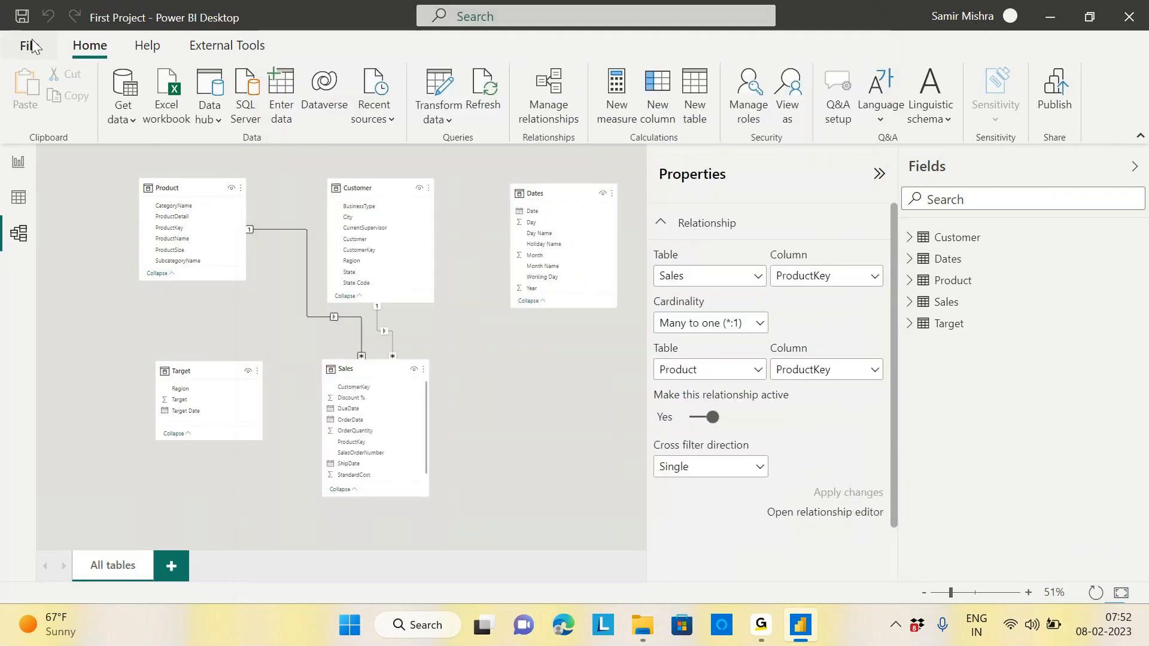
click(27, 44)
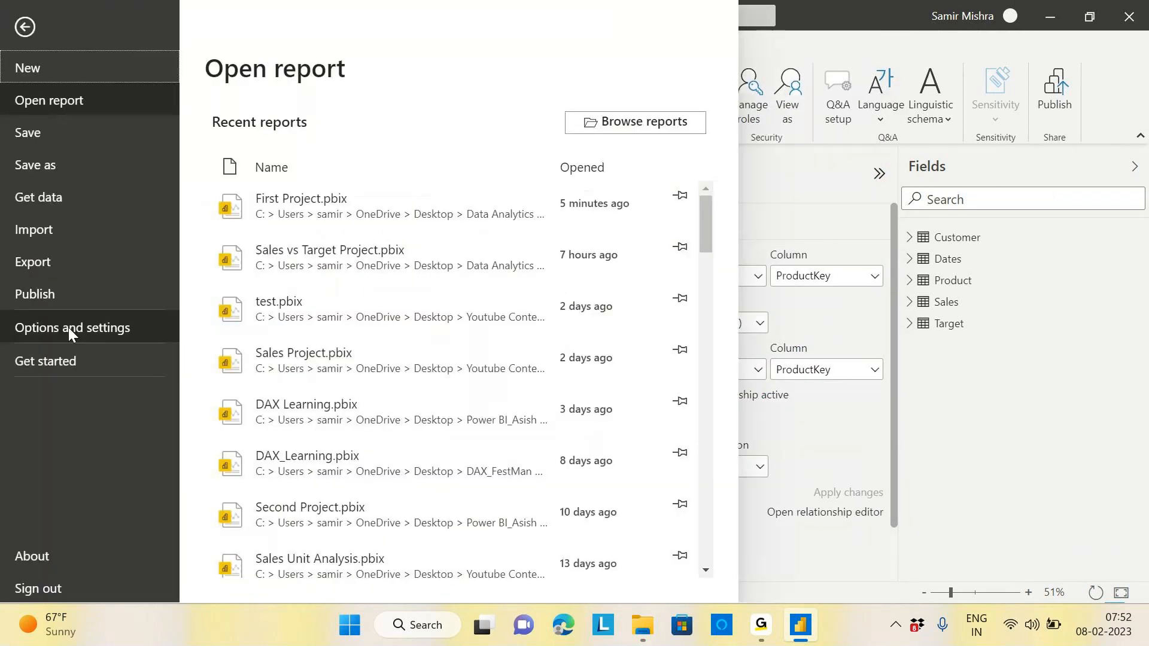
click(69, 328)
click(286, 128)
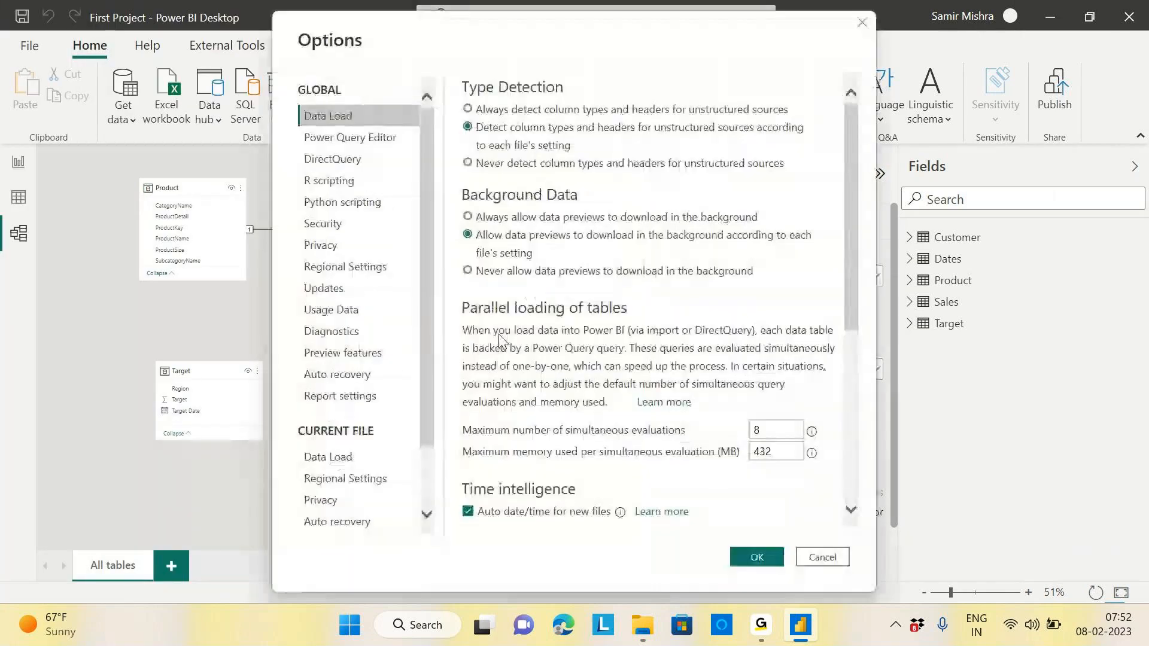
click(329, 361)
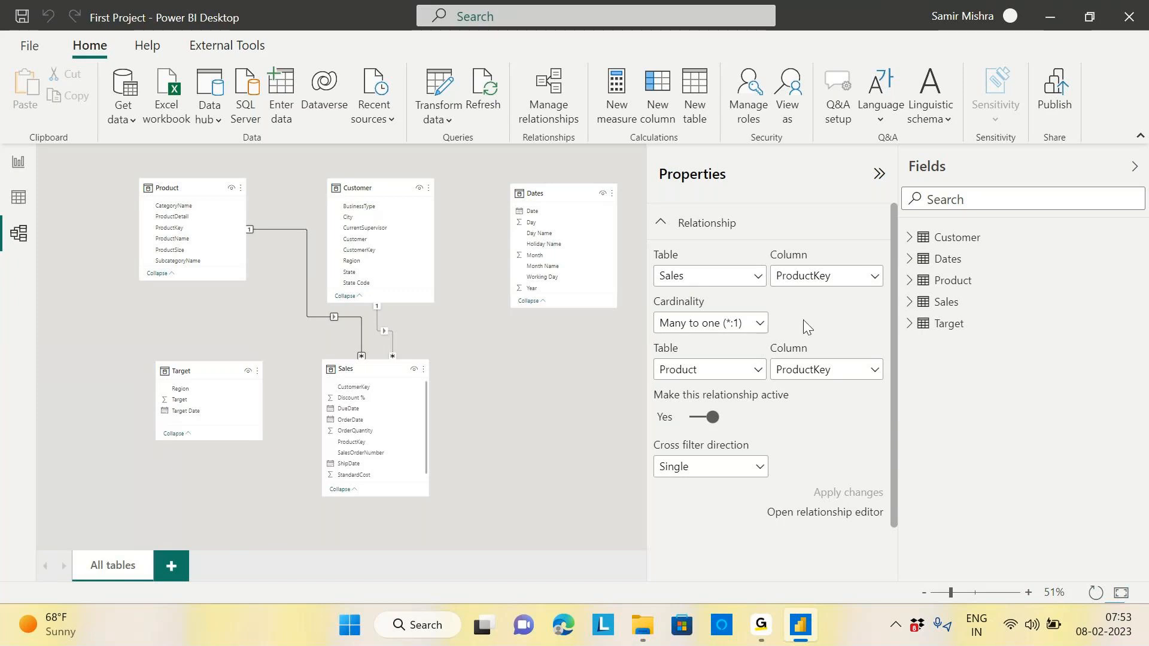
Step: Examine the cardinality and cross filter direction choices of the Product–Sales relationship, and show the Customer–Sales relationship's properties
click(758, 327)
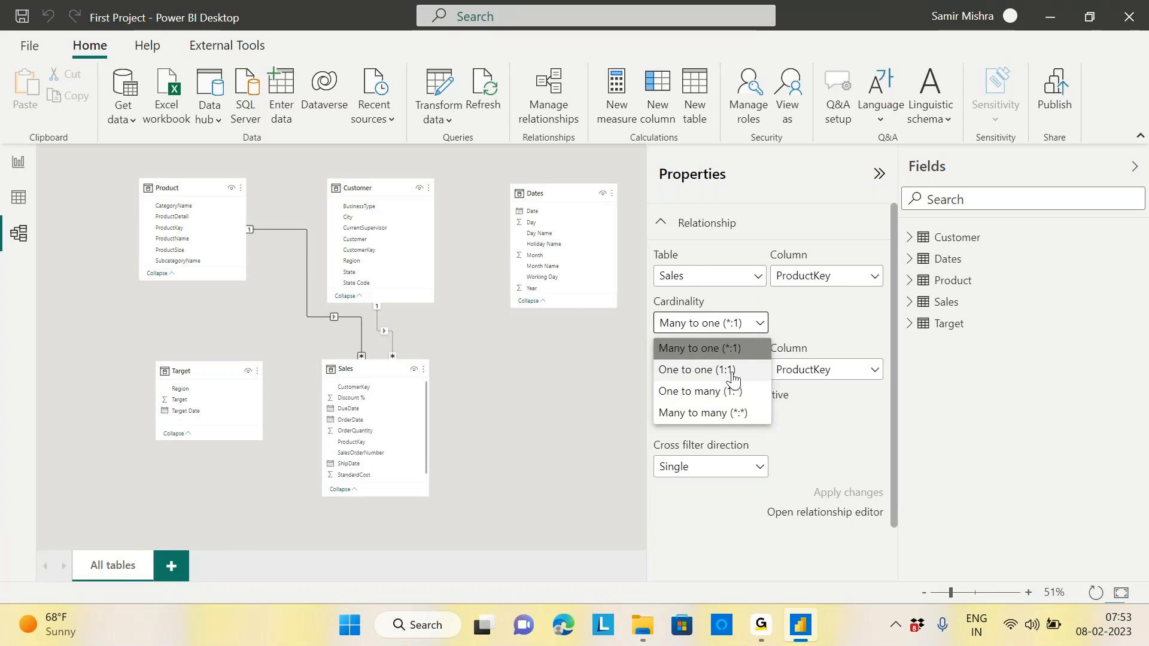
click(814, 311)
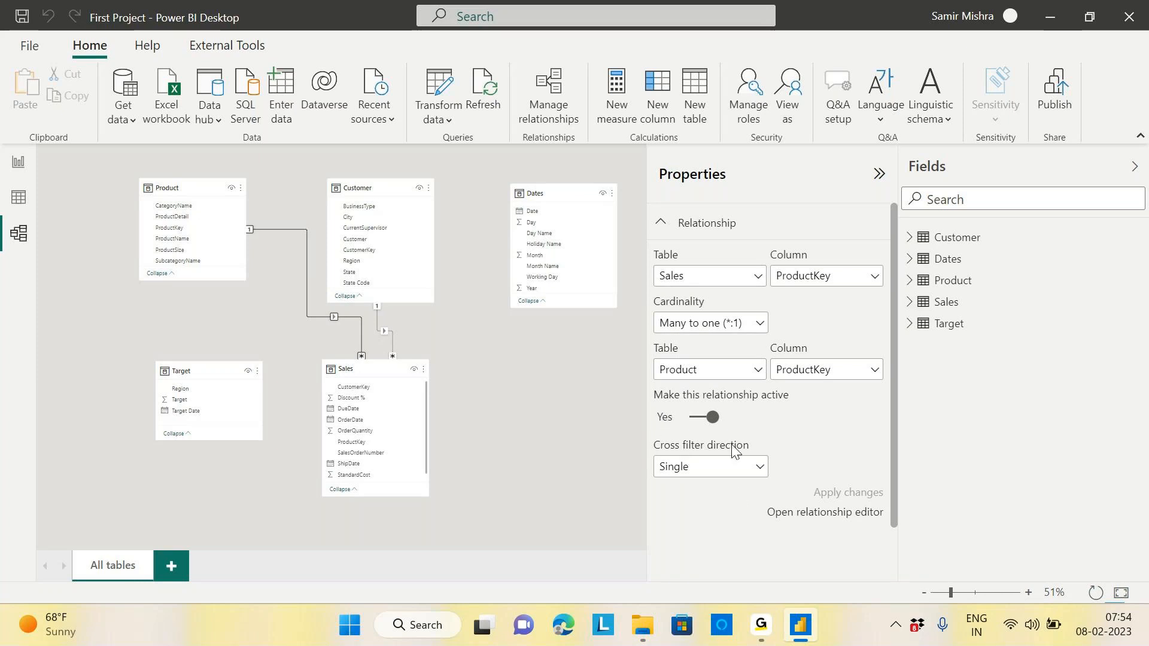
click(760, 472)
click(677, 496)
click(394, 333)
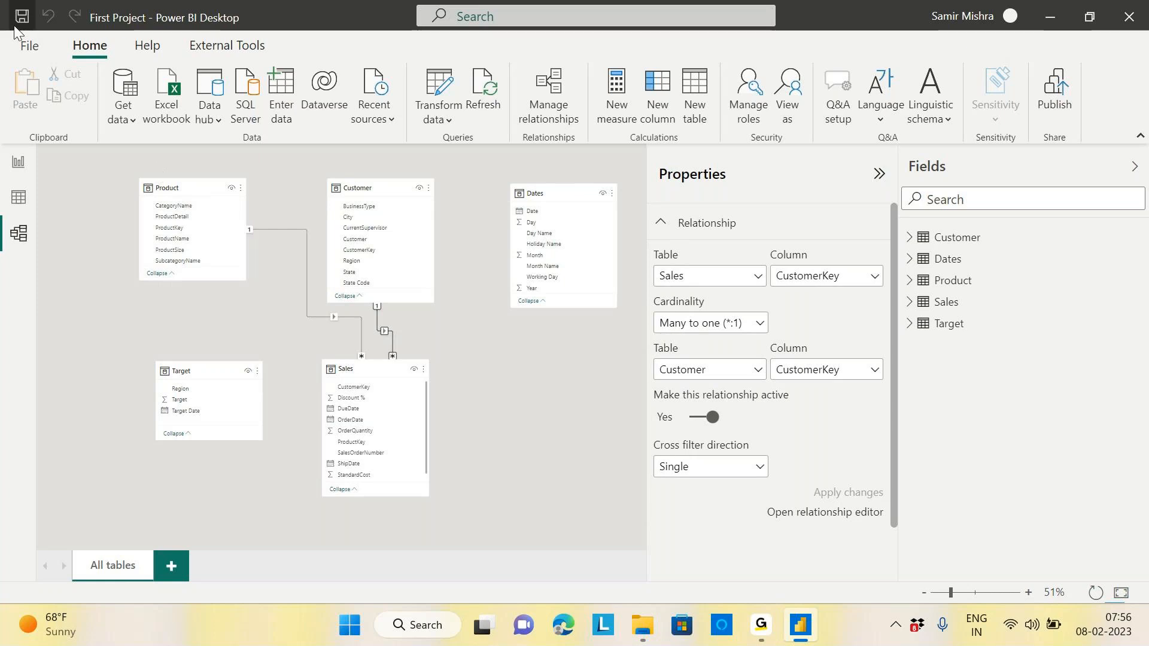
Step: Examine the global and current file Data Load options, including the setting that autodetects new relationships after data is loaded
click(30, 46)
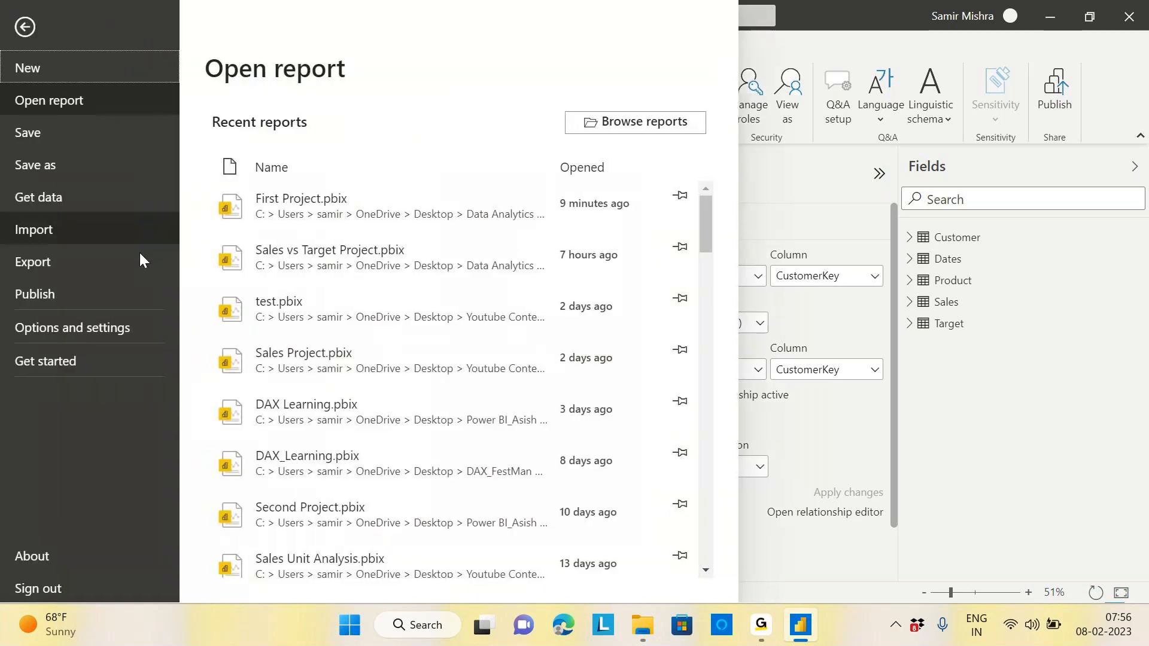
click(96, 330)
click(290, 128)
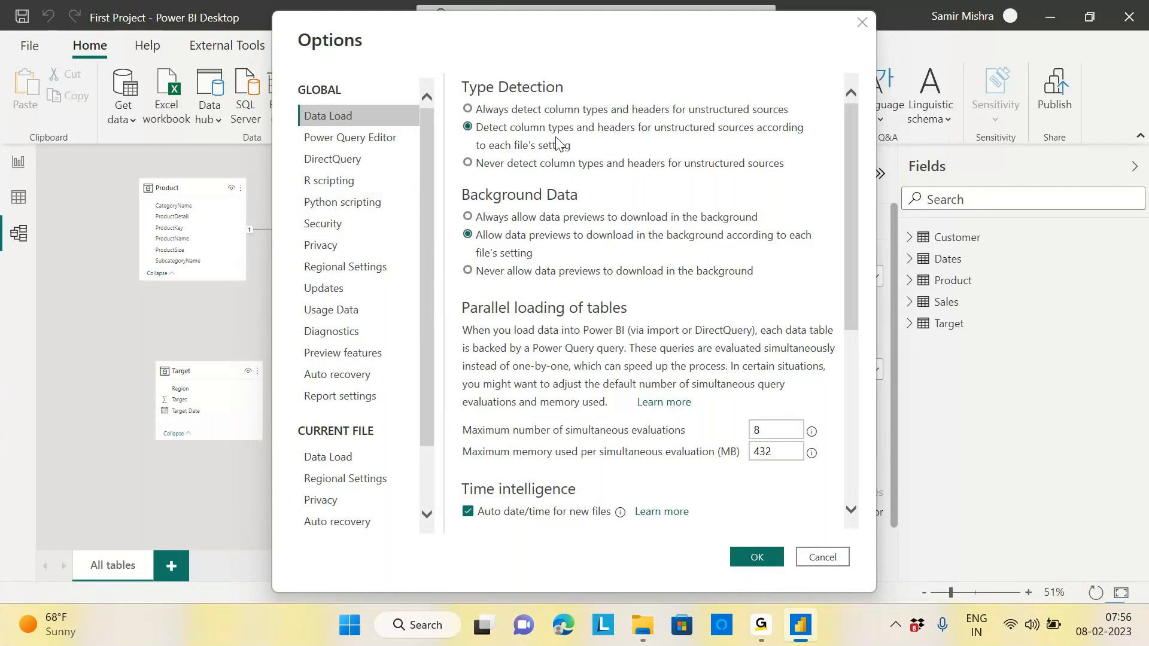
drag(854, 220, 843, 359)
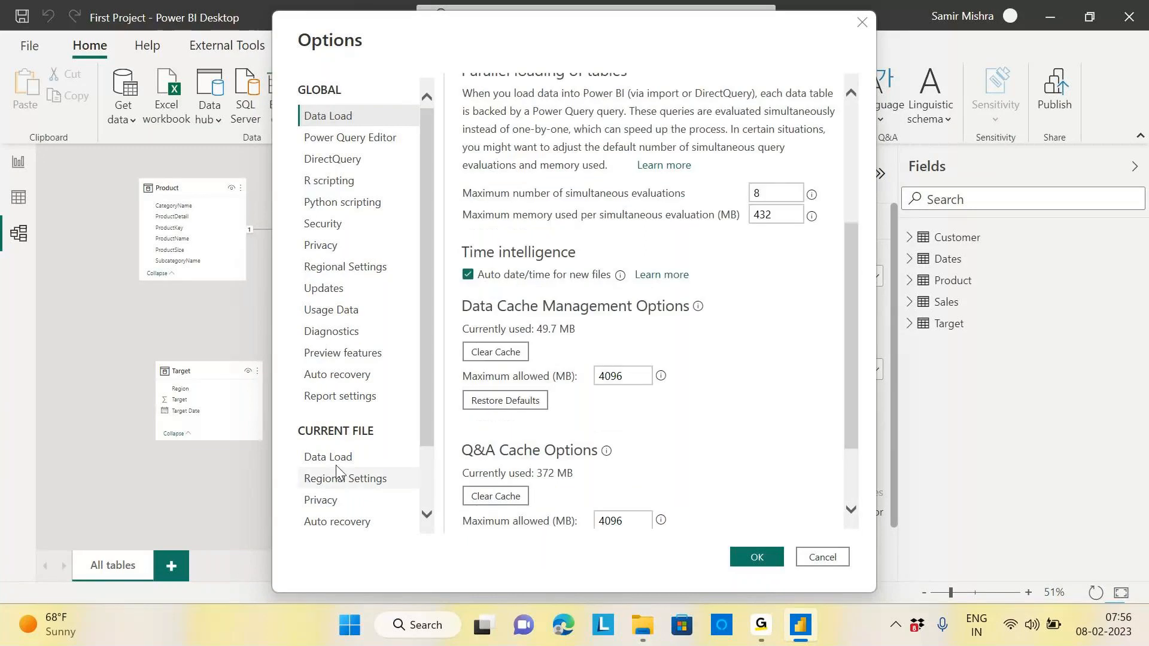
click(339, 458)
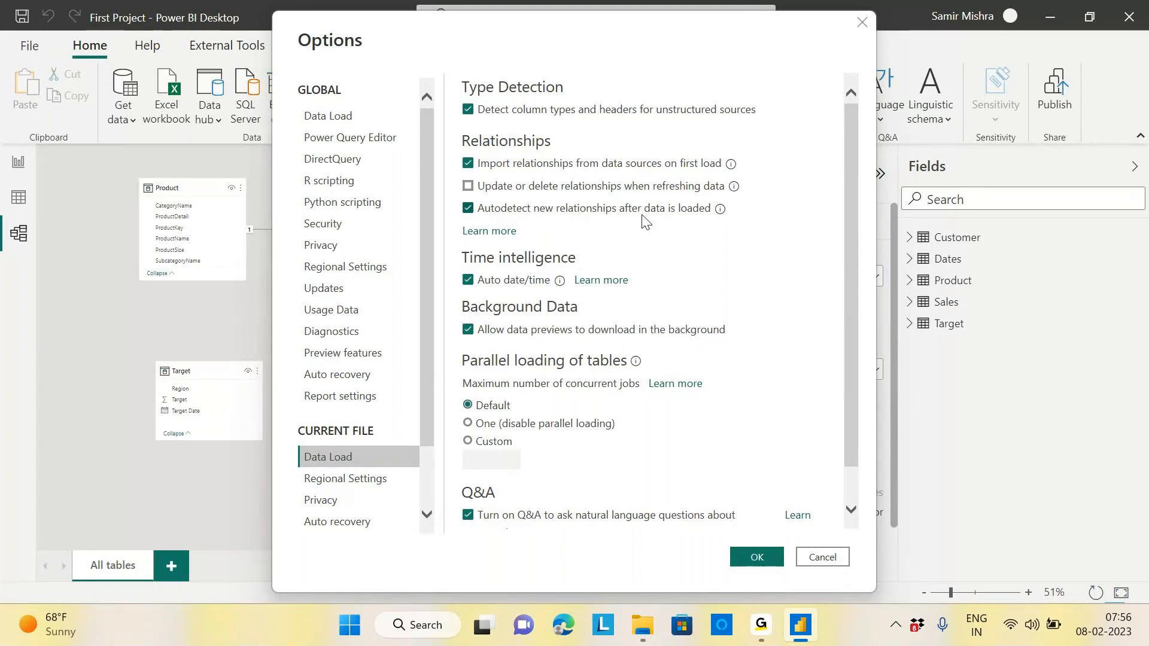
mouse_move(722, 210)
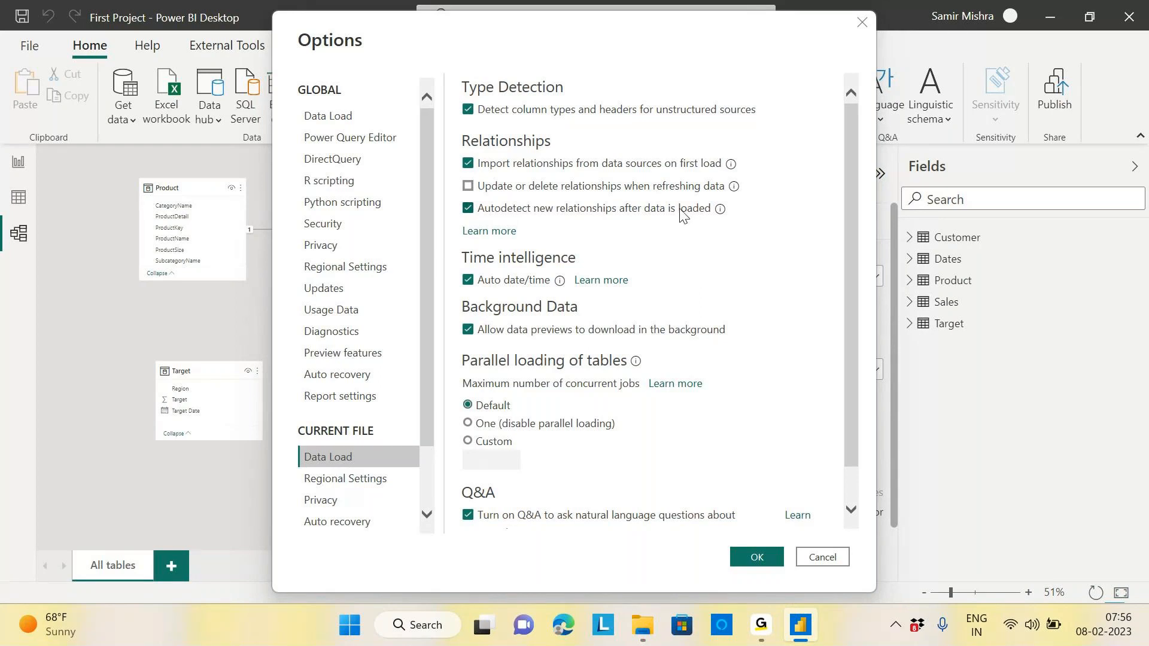
click(757, 558)
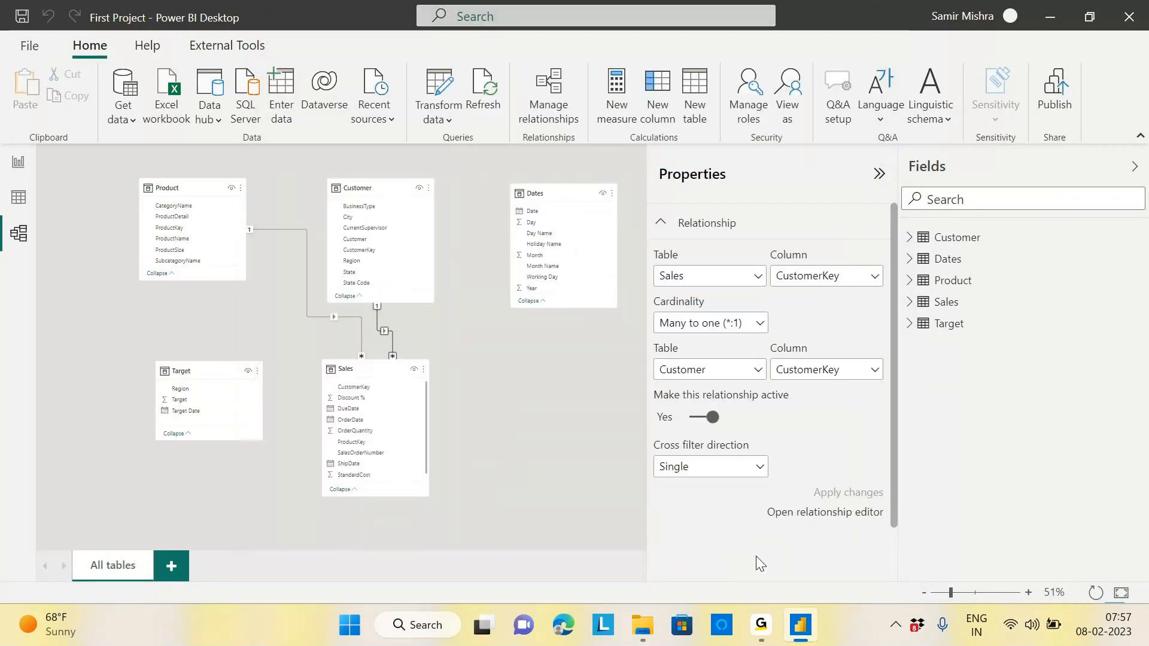
Step: Collapse the Properties pane and examine the matched columns of the Product–Sales relationship in the relationship editor, closing it without changes
click(879, 174)
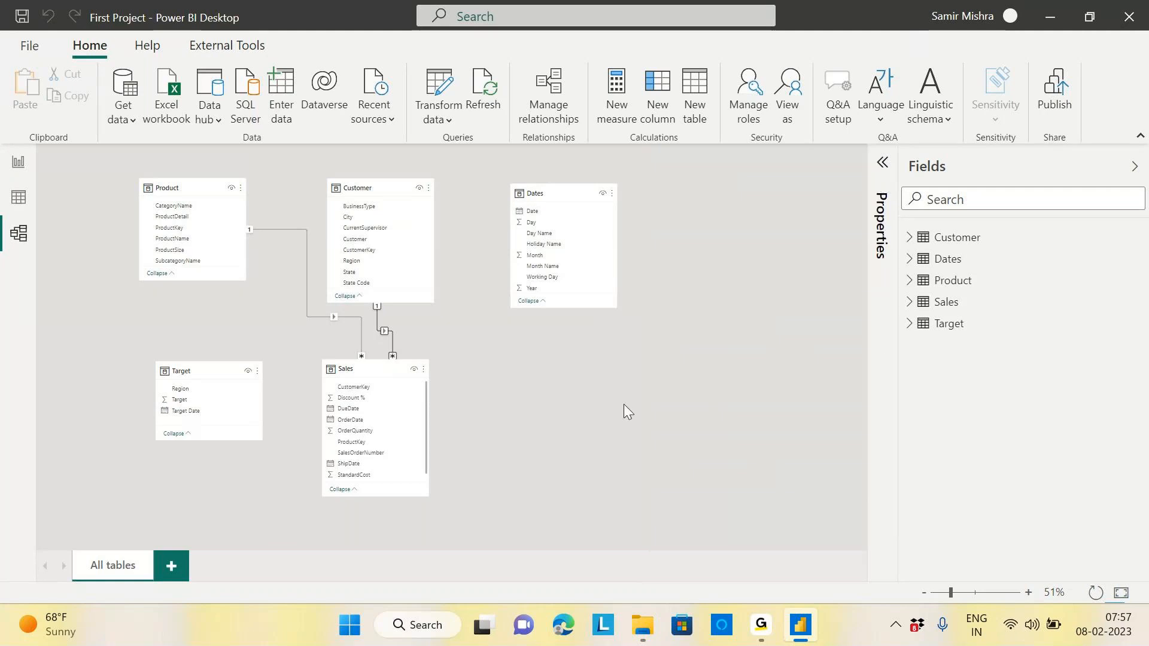
click(305, 242)
double_click(305, 243)
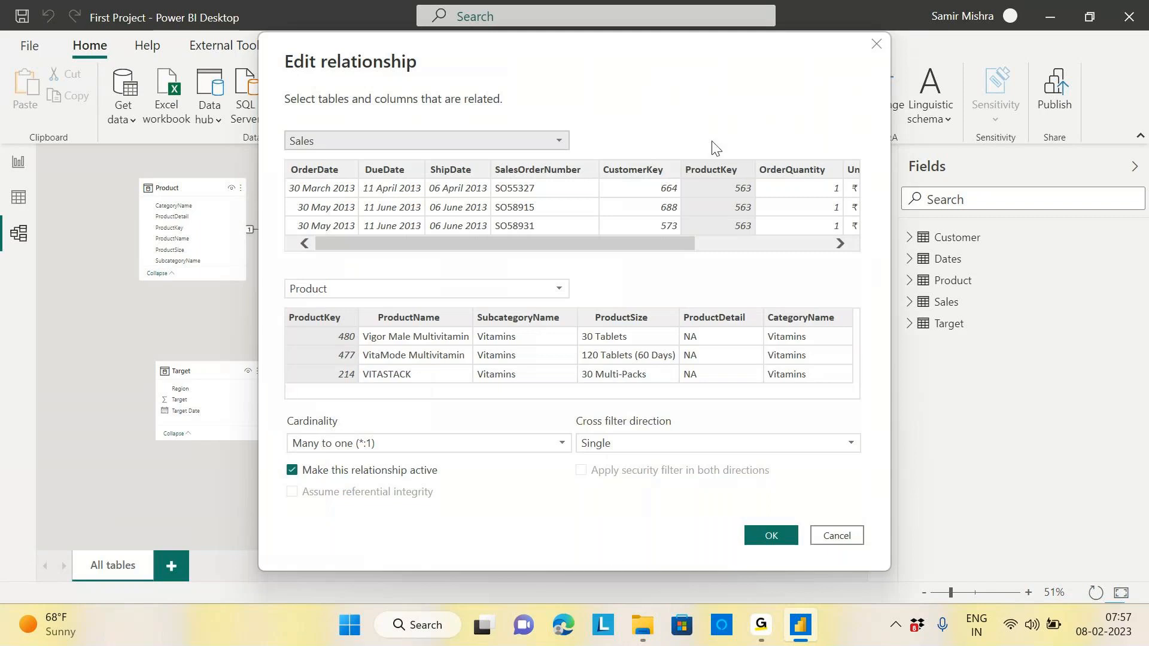
drag(589, 60, 379, 67)
scroll(467, 240, right, 3)
drag(532, 273, 203, 272)
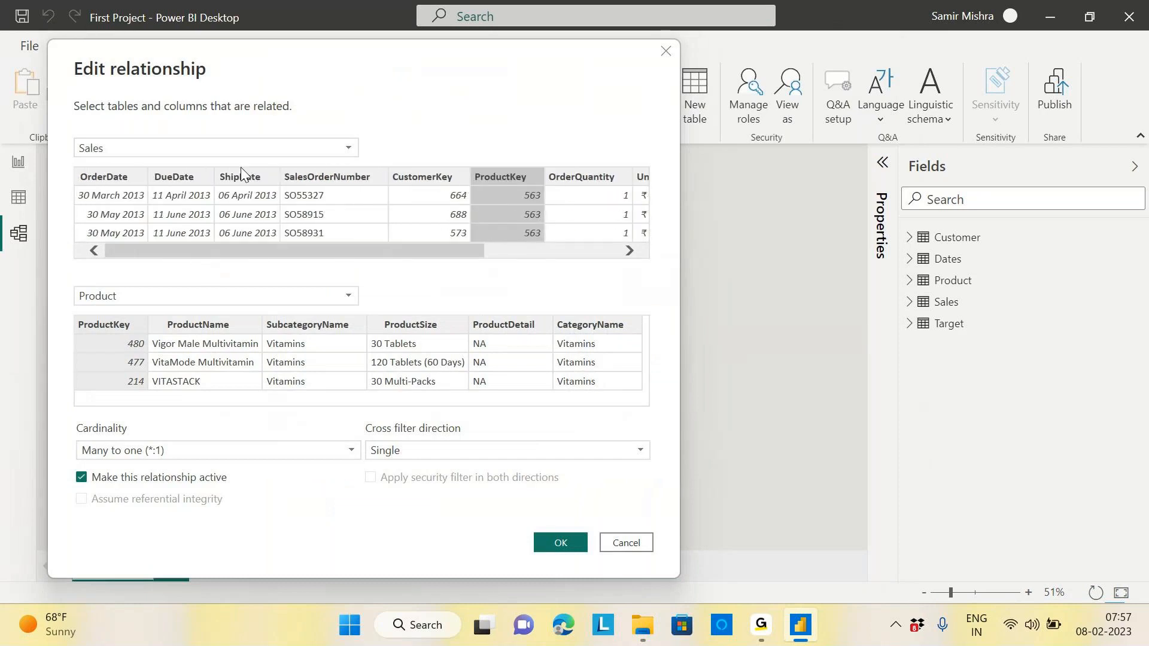
click(519, 174)
click(638, 542)
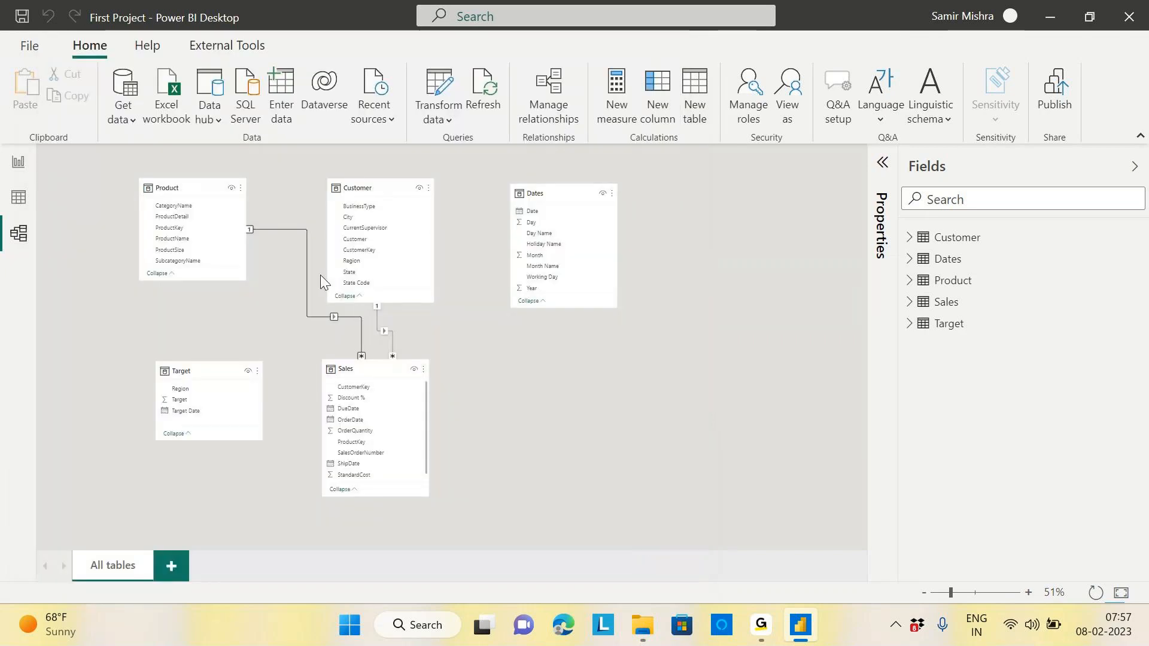
Step: Reopen the Product–Sales relationship's properties from the diagram, cancel them, and review the list of all relationships in the model
right_click(304, 263)
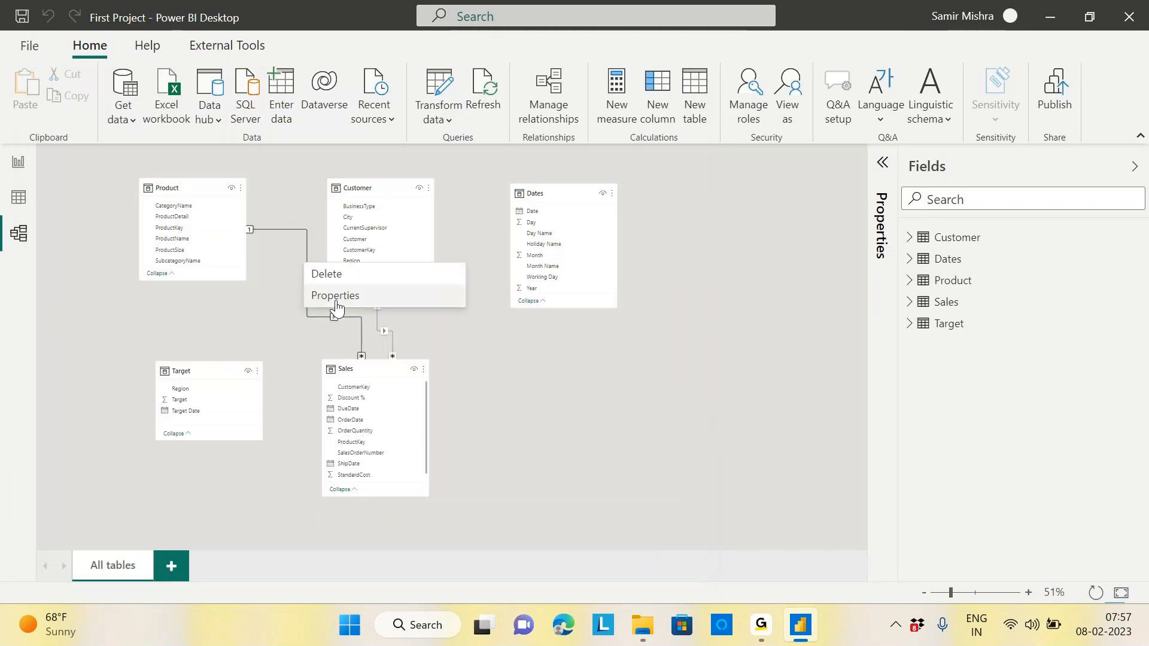
click(421, 305)
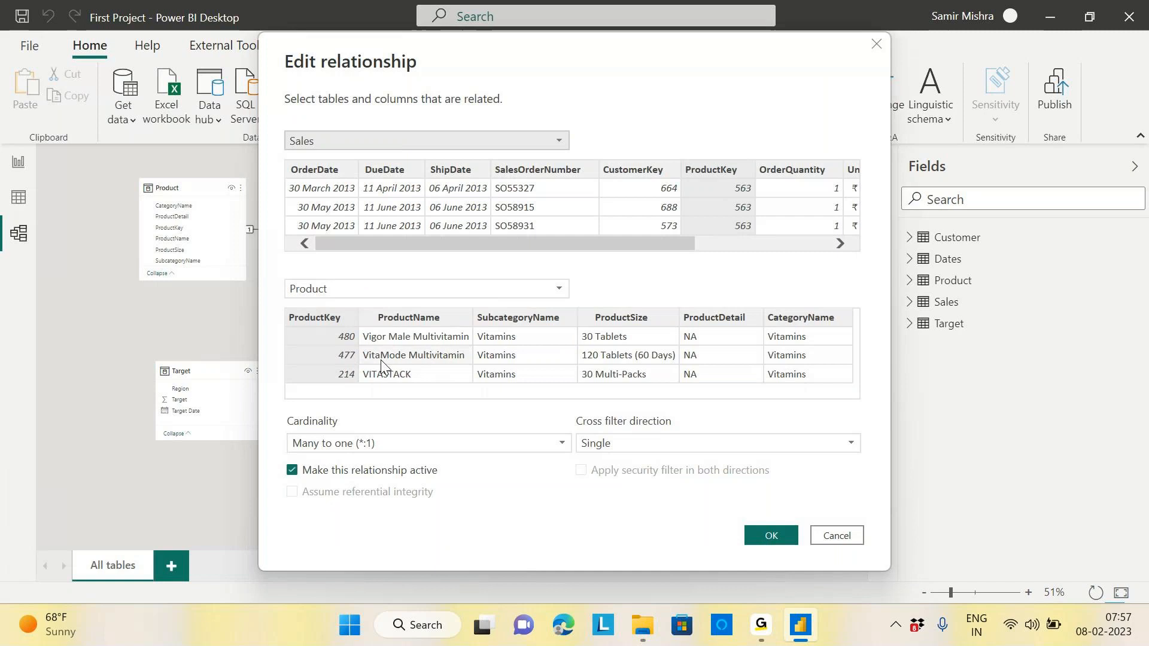
click(850, 538)
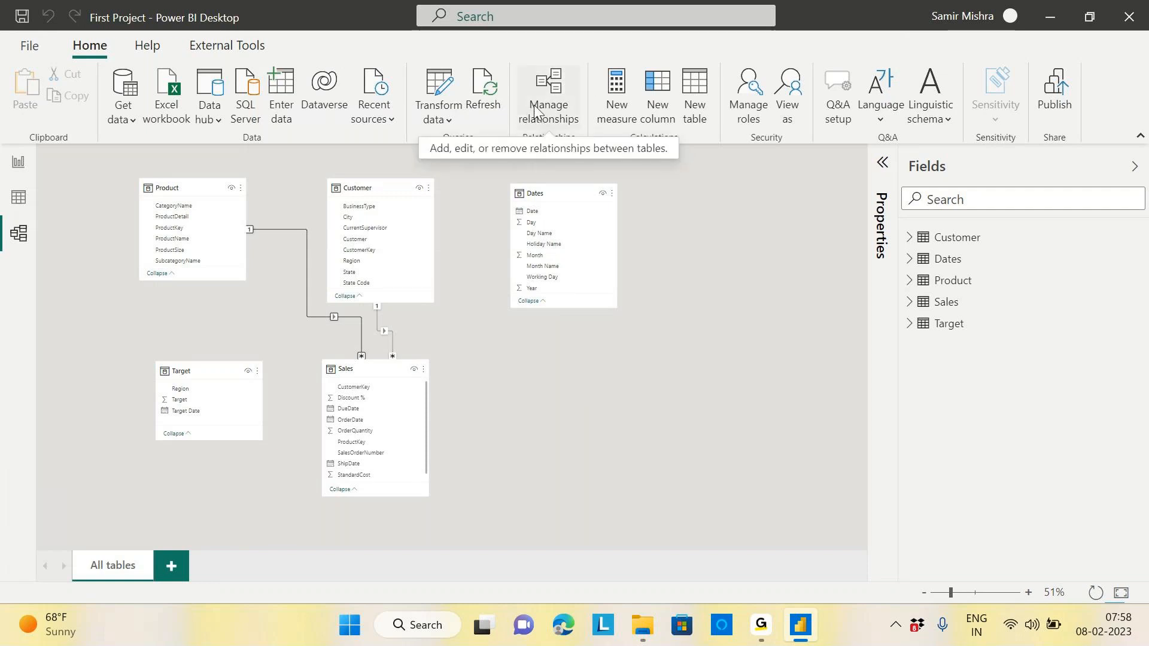
click(555, 88)
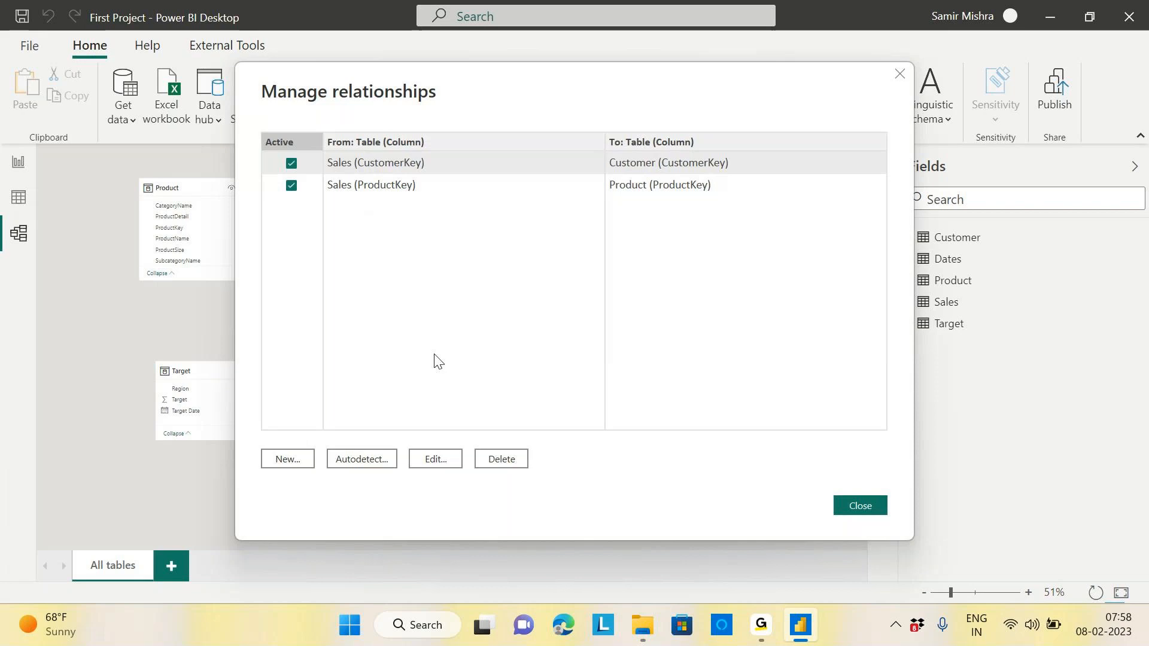
click(860, 506)
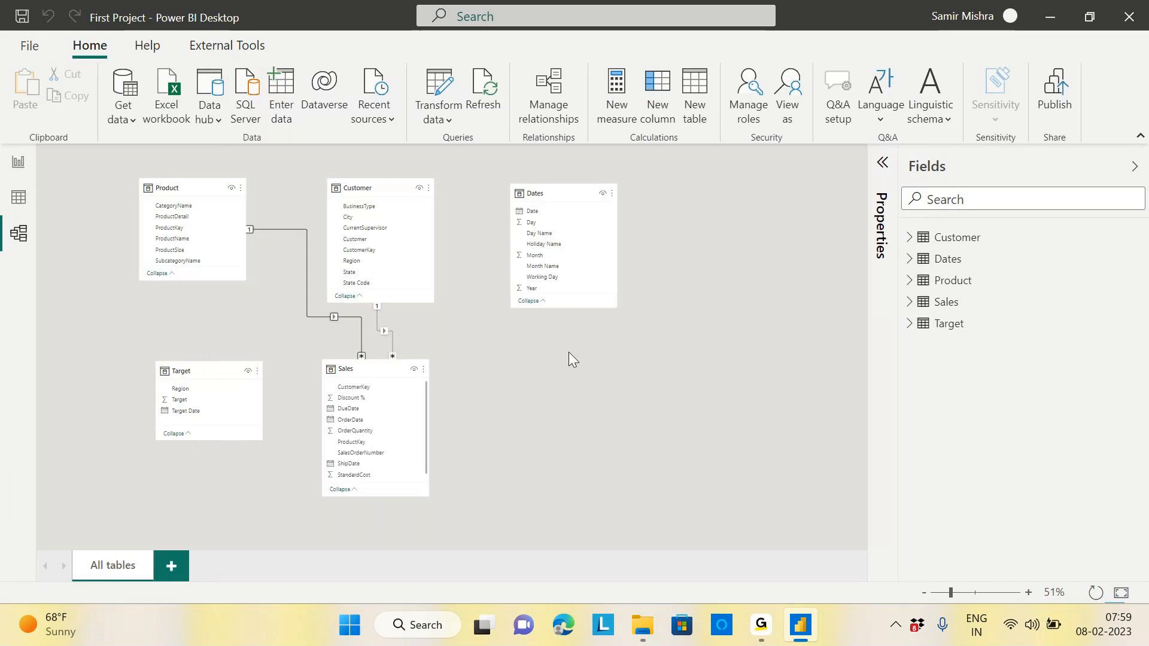
Step: Create a new diagram layout with the Product and Sales tables side by side, and return to the All tables layout
click(172, 565)
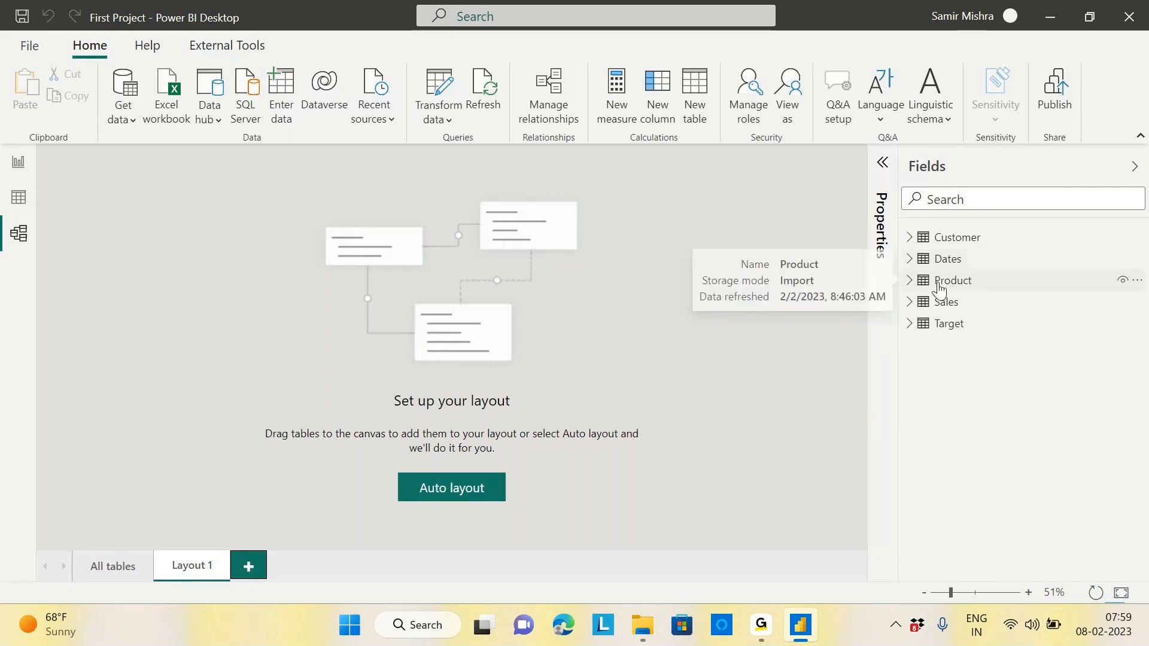
drag(941, 290, 223, 258)
drag(962, 310, 583, 244)
drag(224, 247, 230, 223)
drag(616, 243, 620, 225)
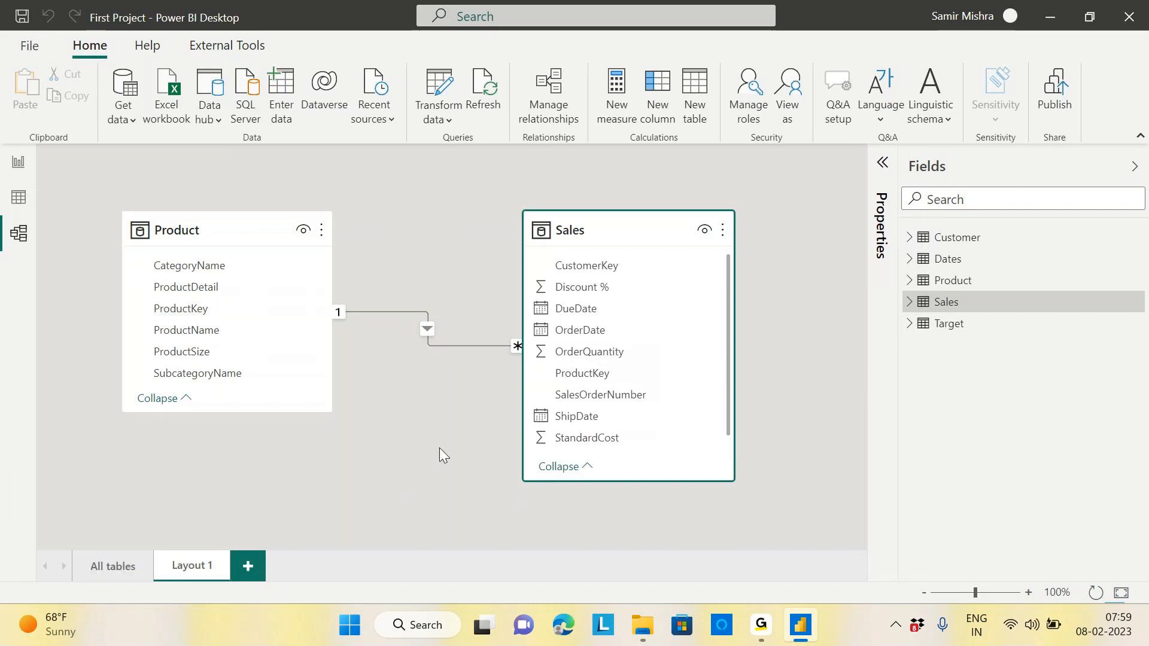
click(110, 565)
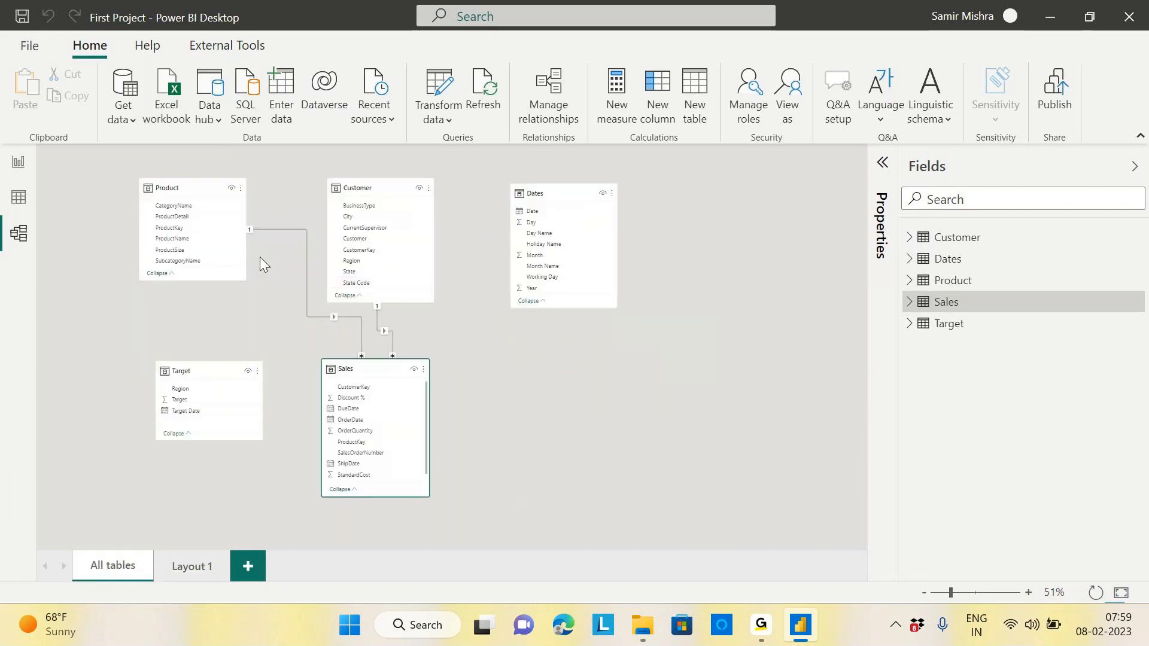
Step: Delete the Layout 1 diagram layout from the model
click(193, 574)
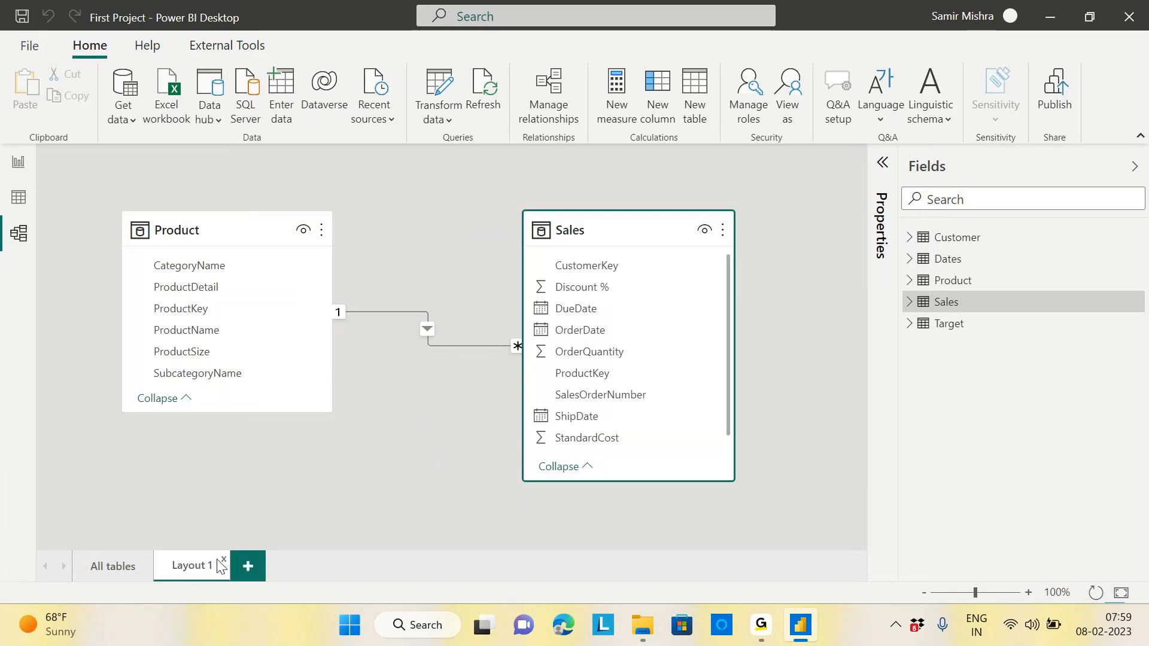
click(221, 561)
click(225, 561)
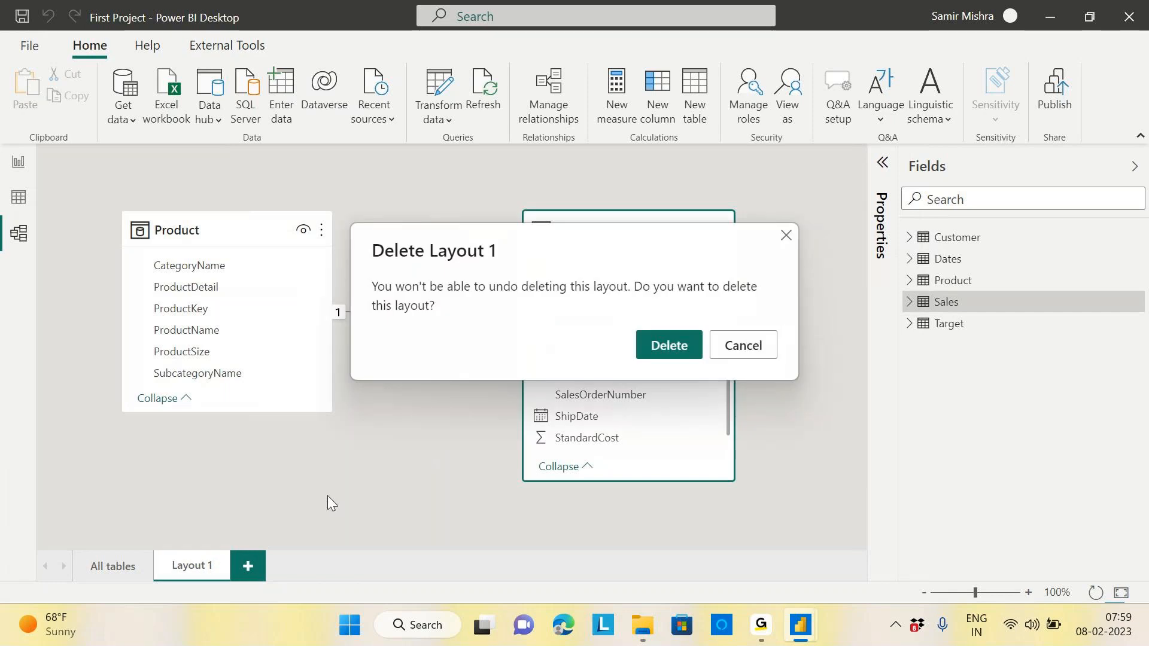
click(668, 353)
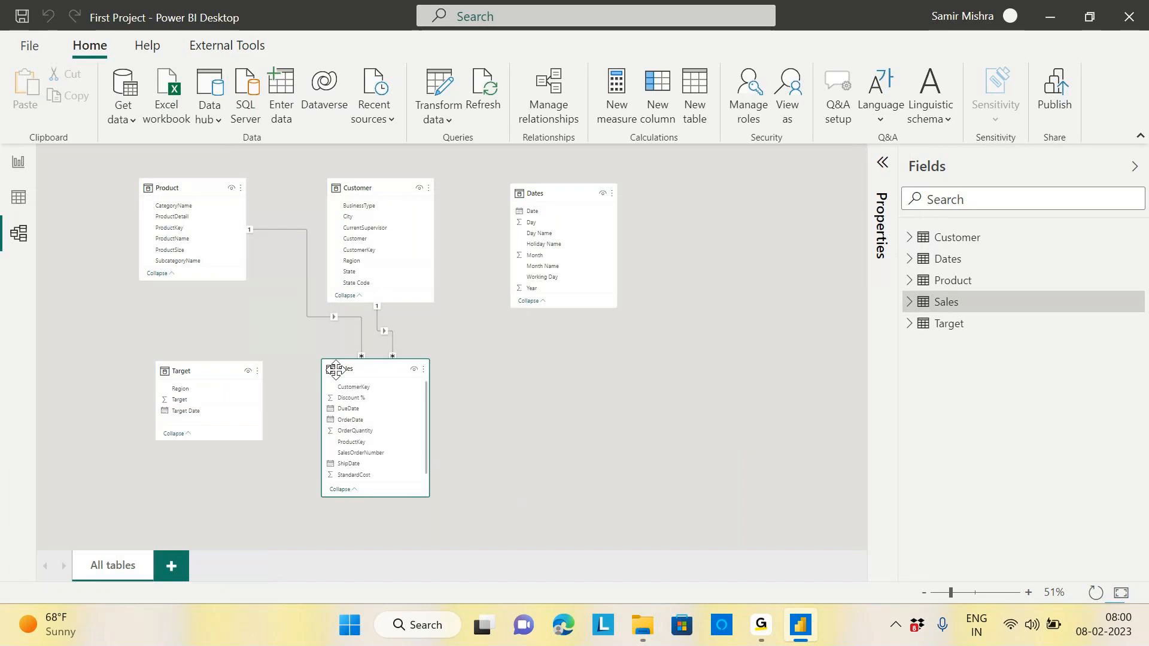
Step: Review the Product–Sales relationship in the Properties pane and relationship editor, and the list of all relationships, without changing anything
click(306, 271)
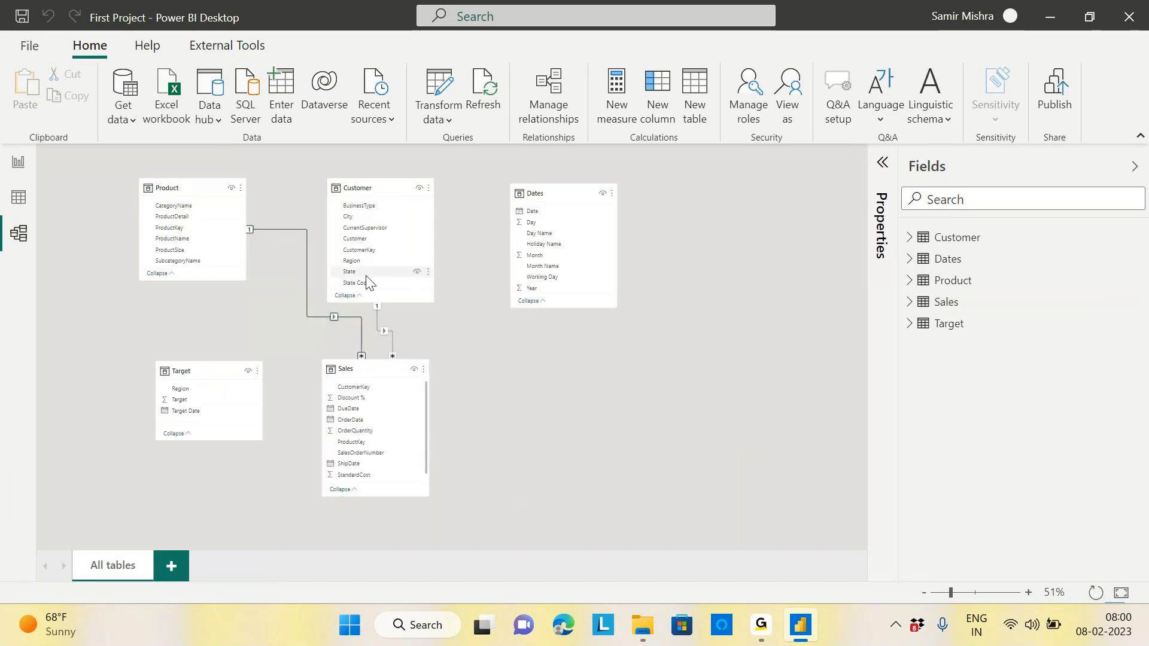
click(881, 163)
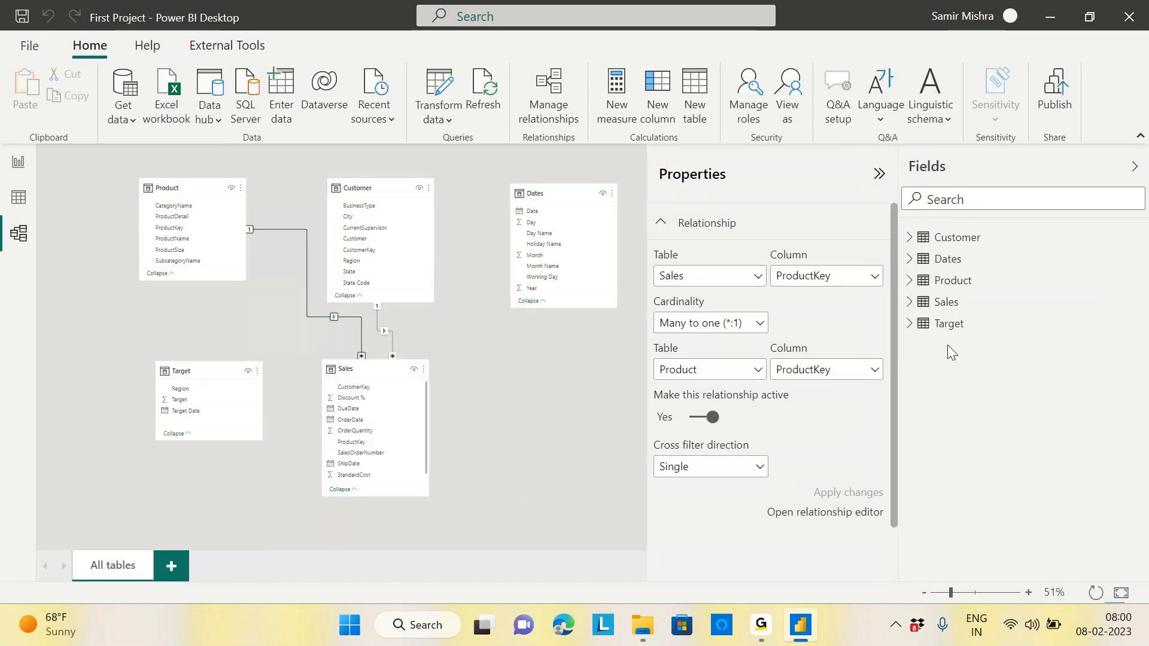
click(878, 174)
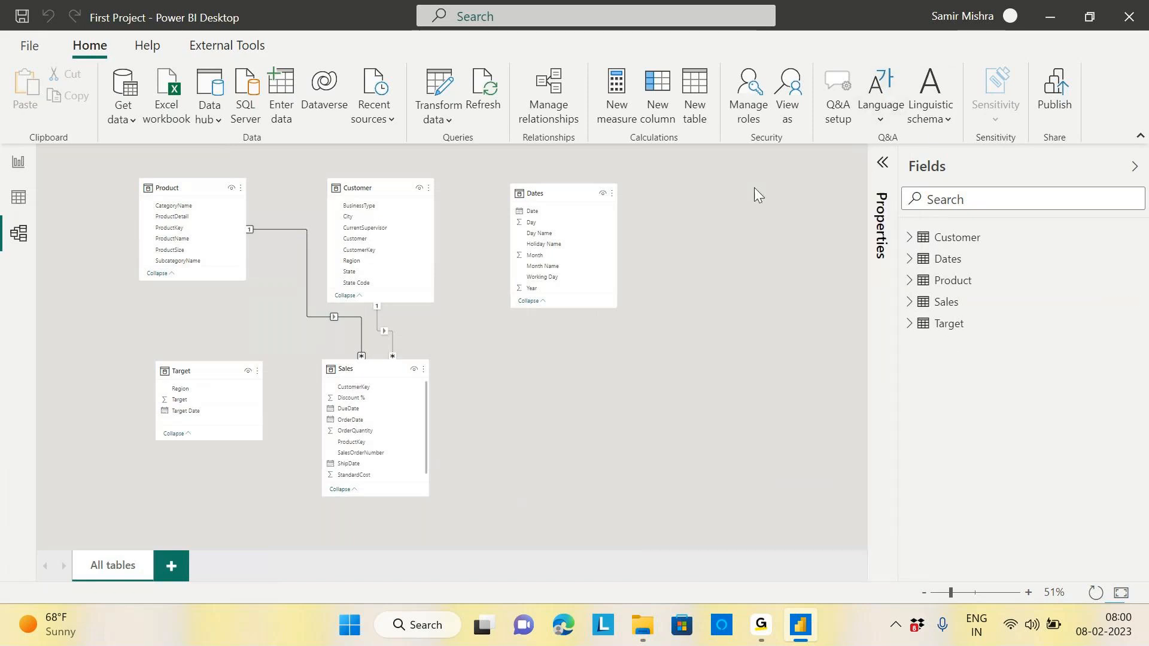
right_click(307, 268)
click(336, 301)
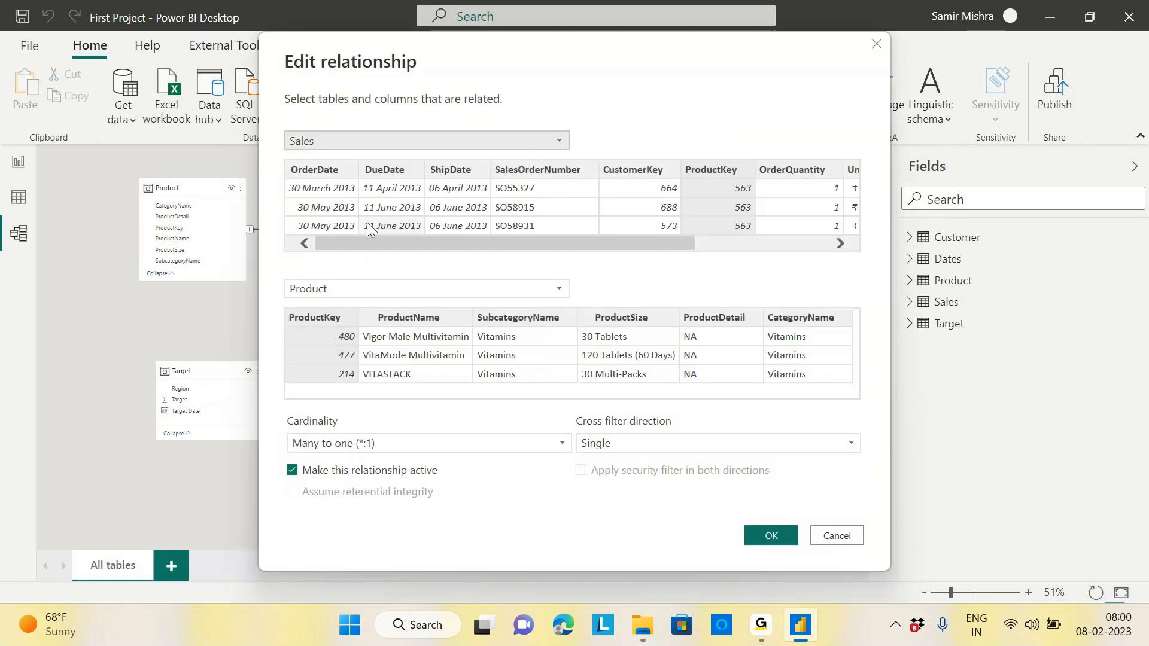
click(837, 535)
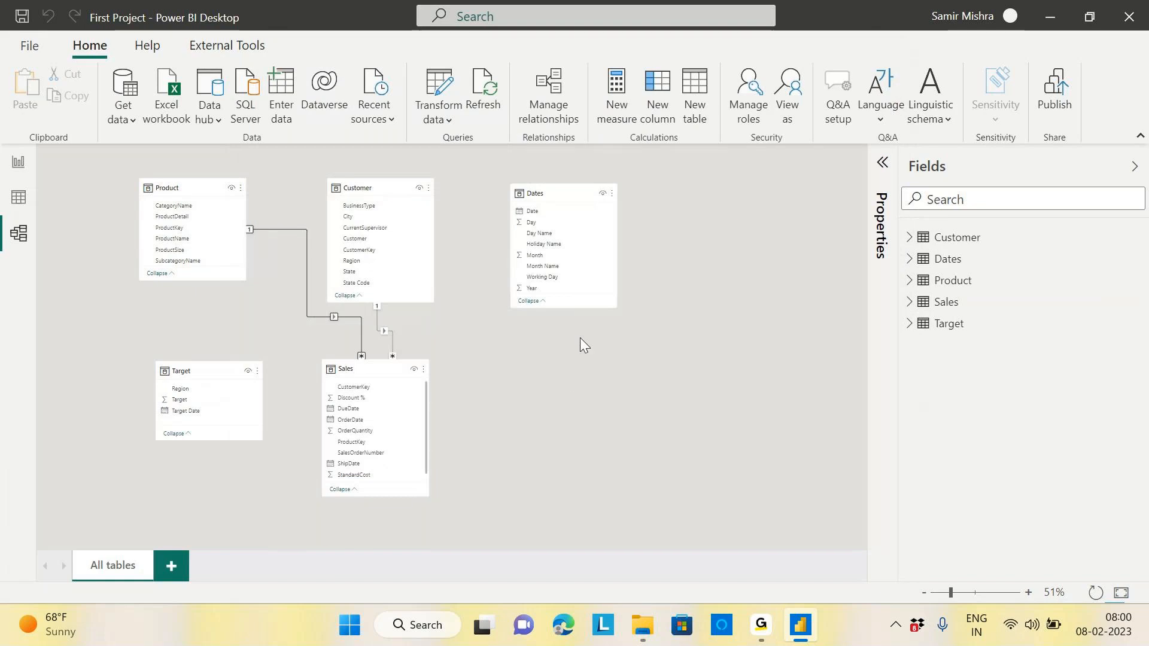
click(557, 97)
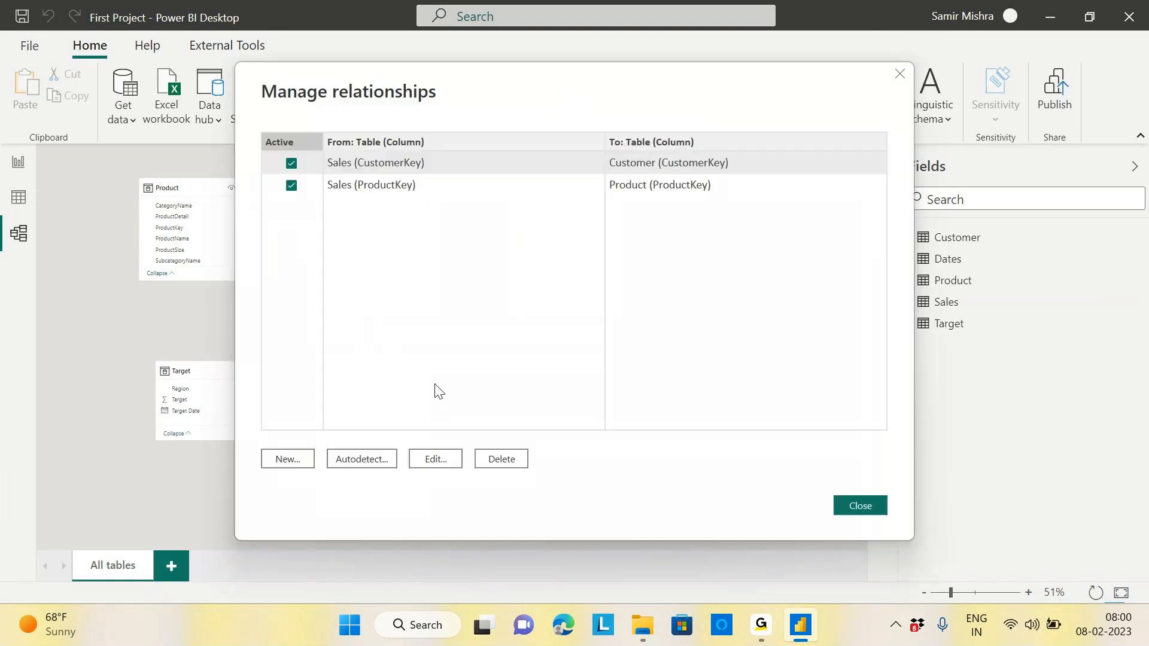
click(866, 510)
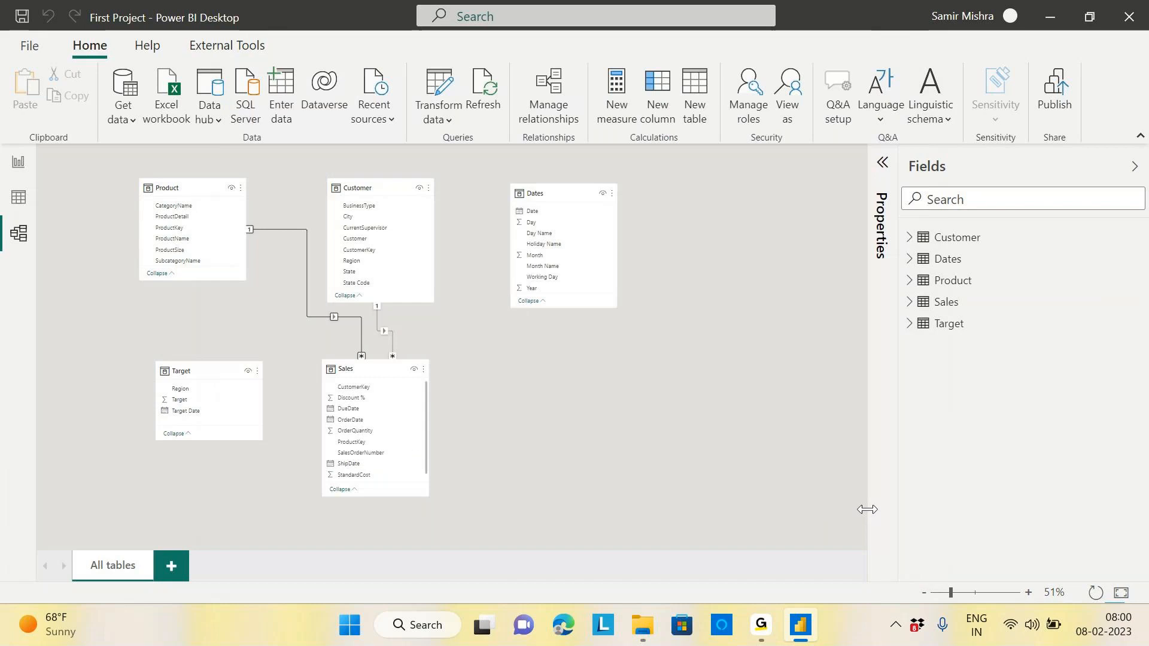
Step: Add another empty diagram layout and delete it again
click(170, 566)
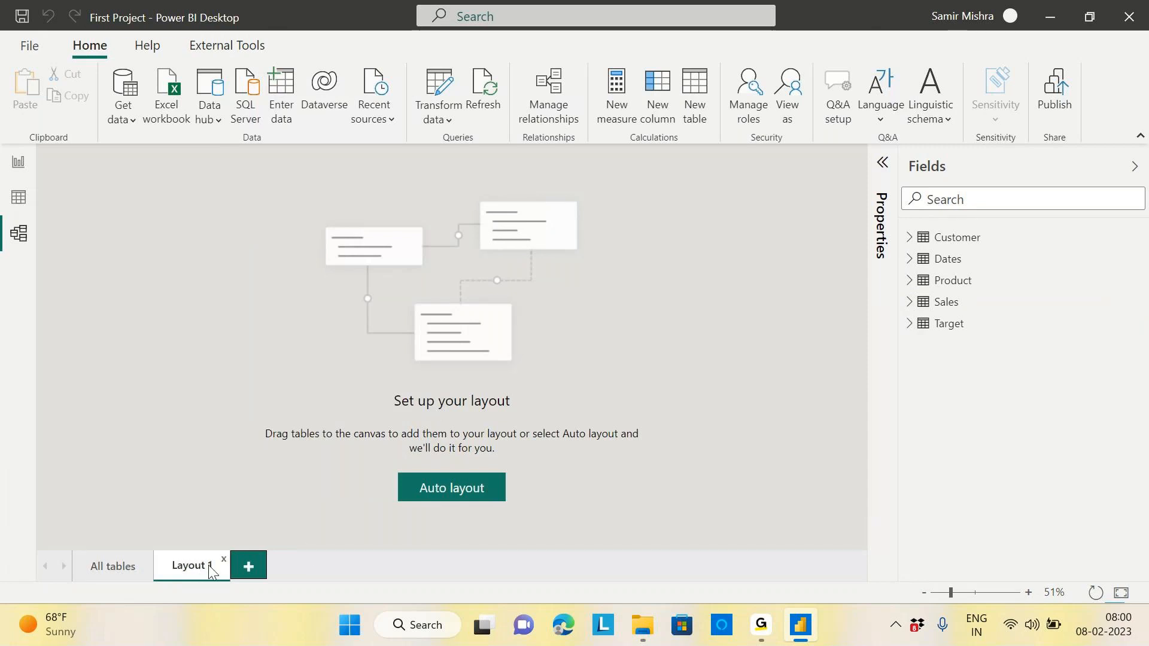
click(225, 560)
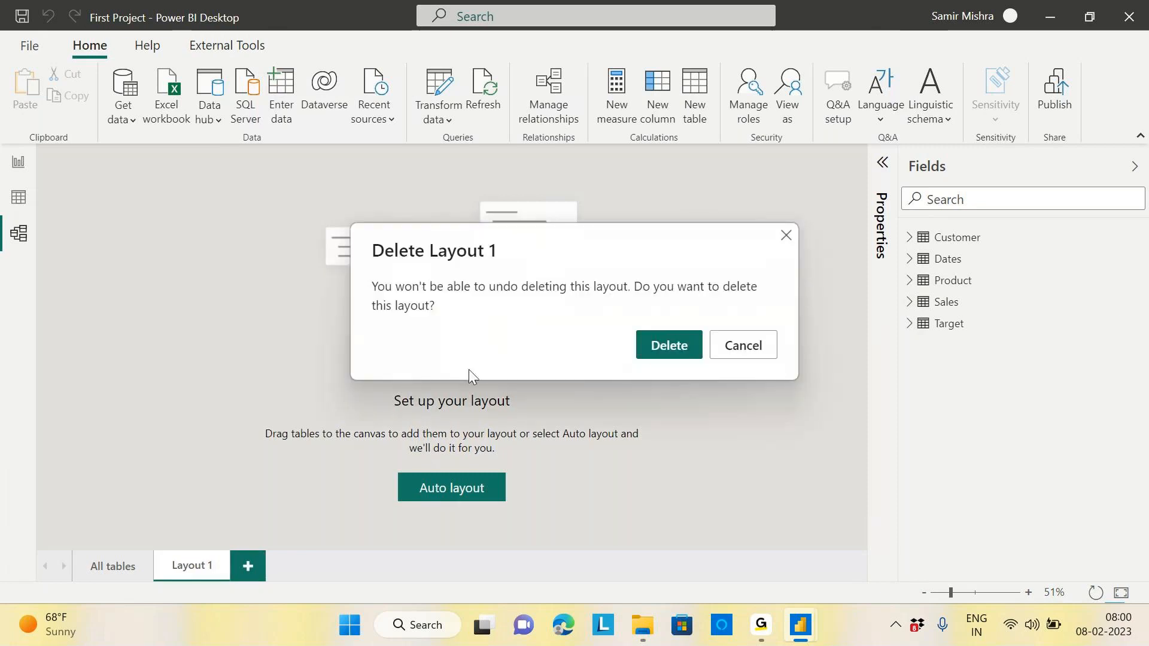
click(658, 347)
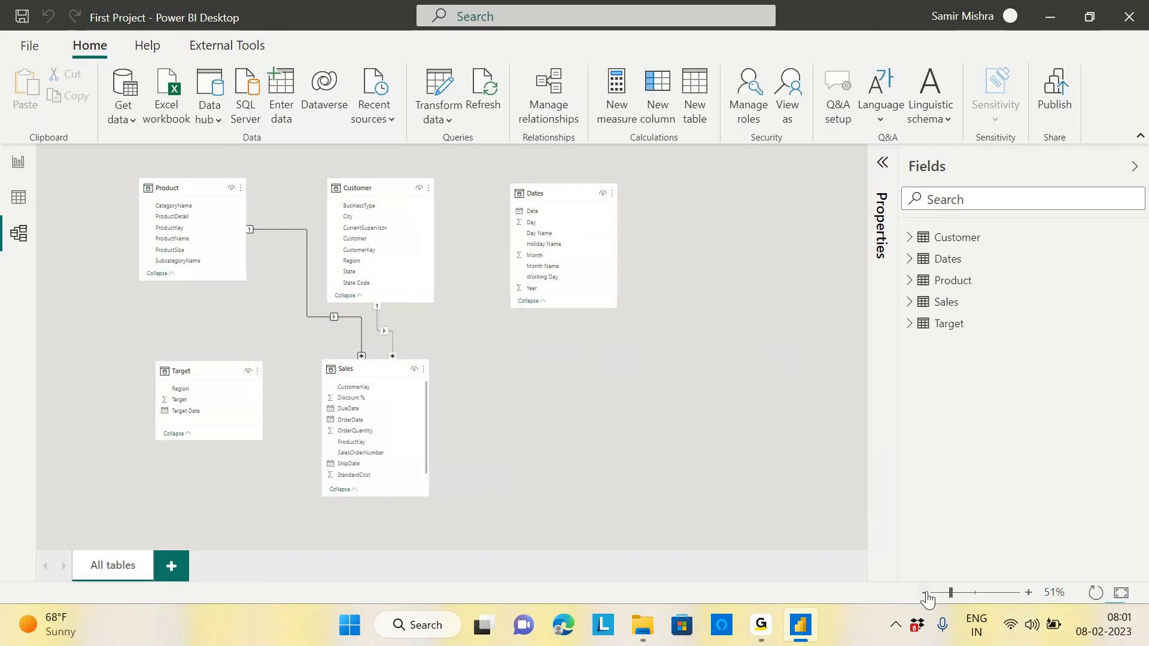
Step: Move the Dates table slightly up in the diagram, roughly level with the Product and Customer tables
drag(952, 595, 956, 594)
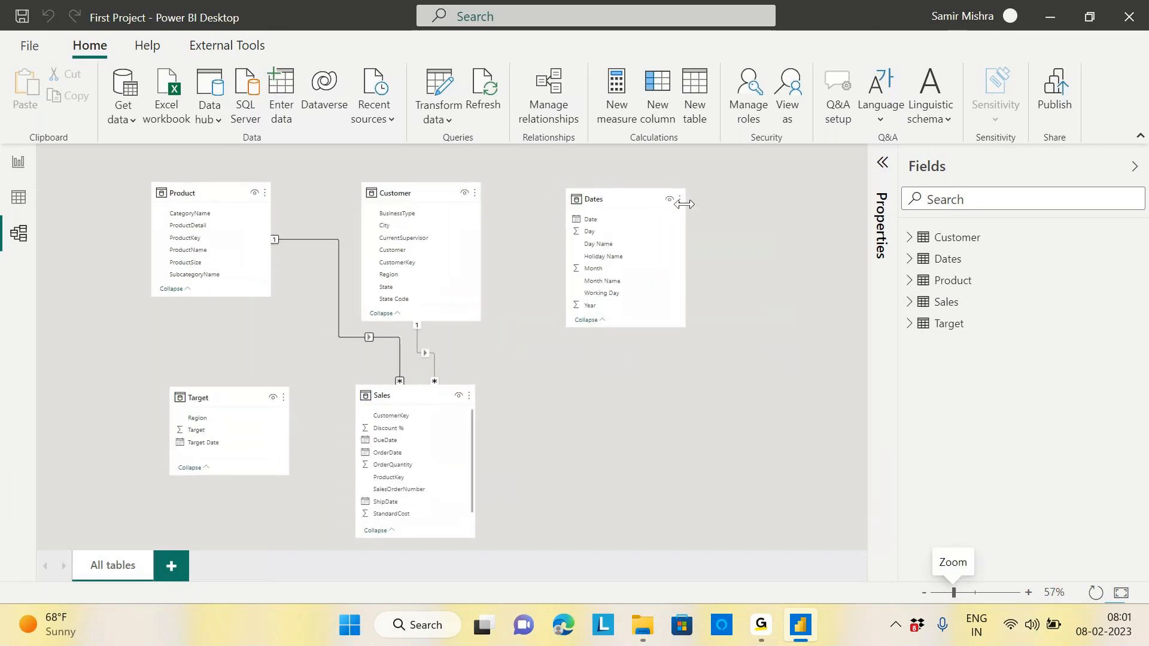
mouse_move(636, 206)
mouse_down()
mouse_move(652, 218)
mouse_move(631, 199)
mouse_up()
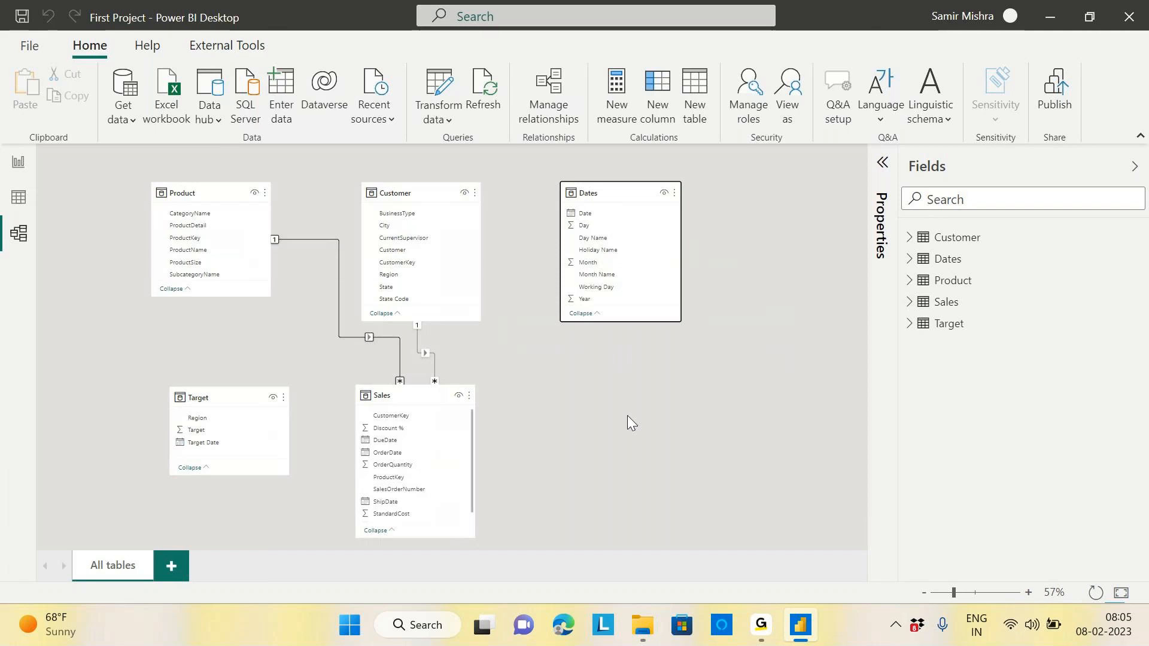
Step: Switch to Excel and create a blank workbook
click(409, 623)
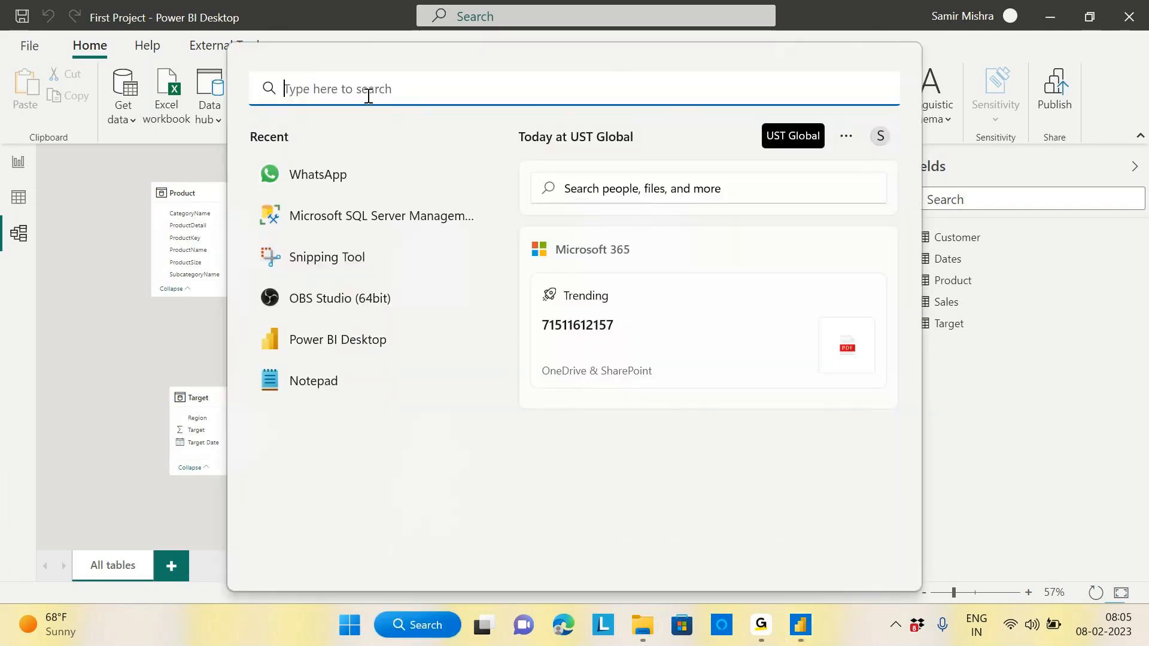
text(excel)
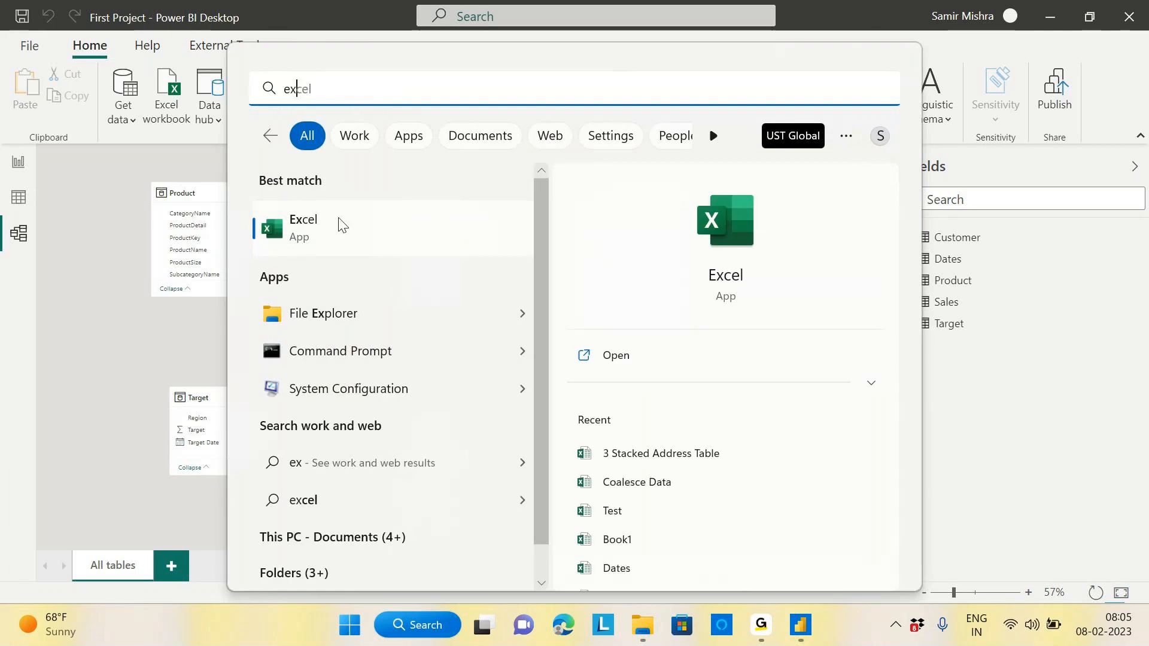
click(334, 234)
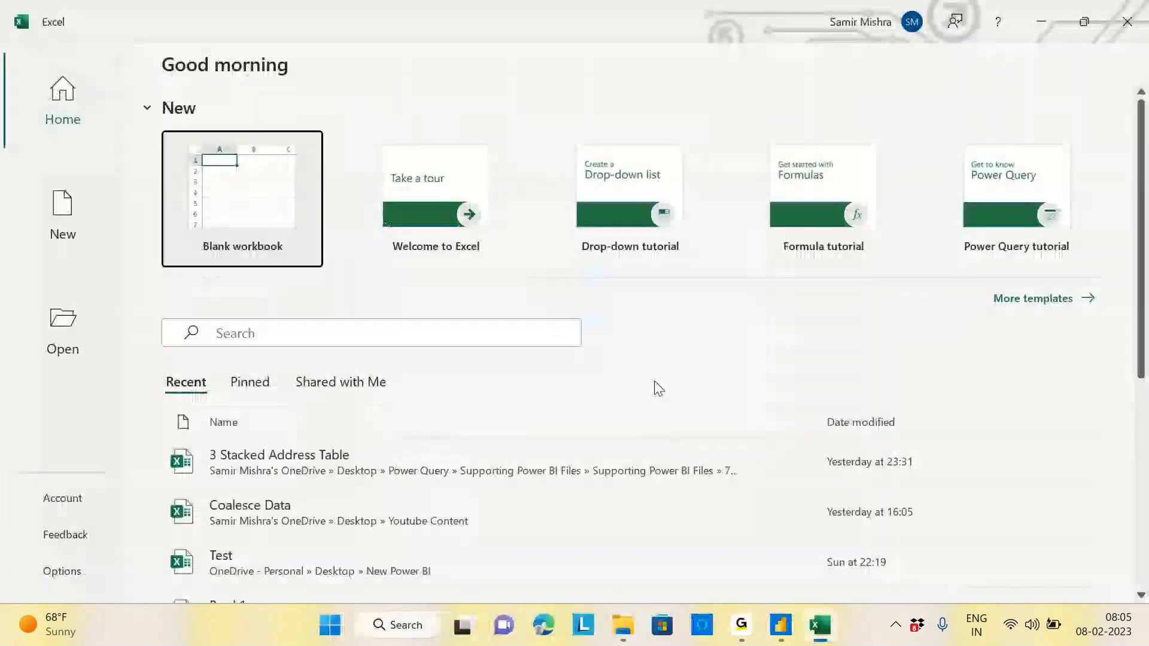
click(294, 219)
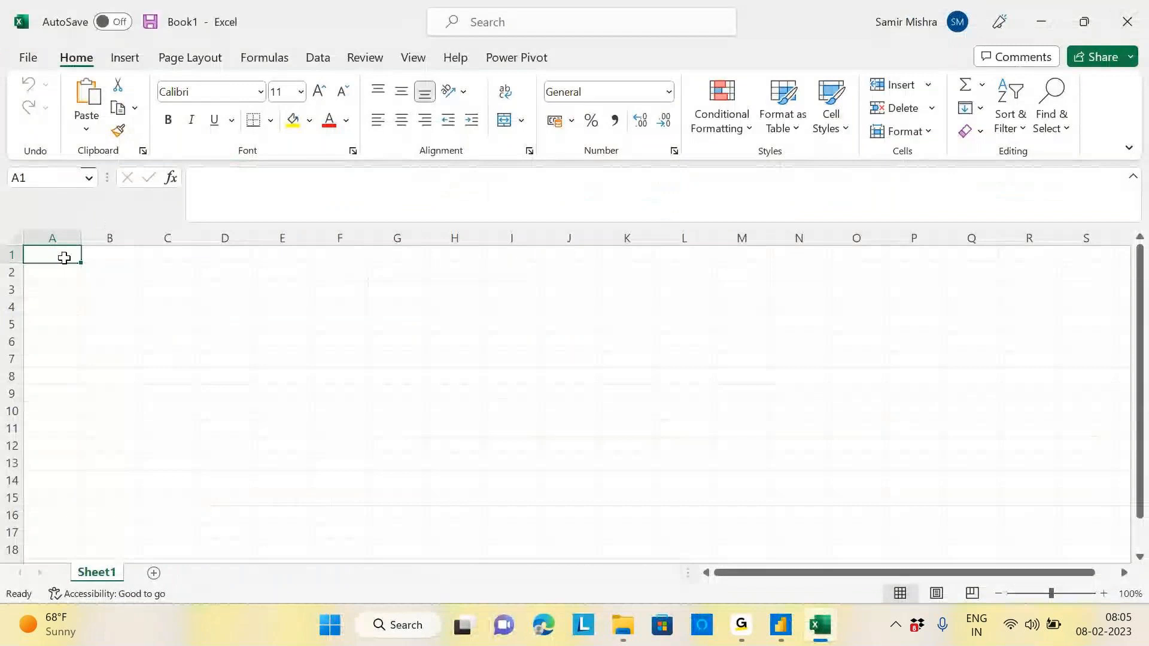
Step: Enter the headers order id, order date and due date in A1:C1, widening column B to fit its header
text(orde)
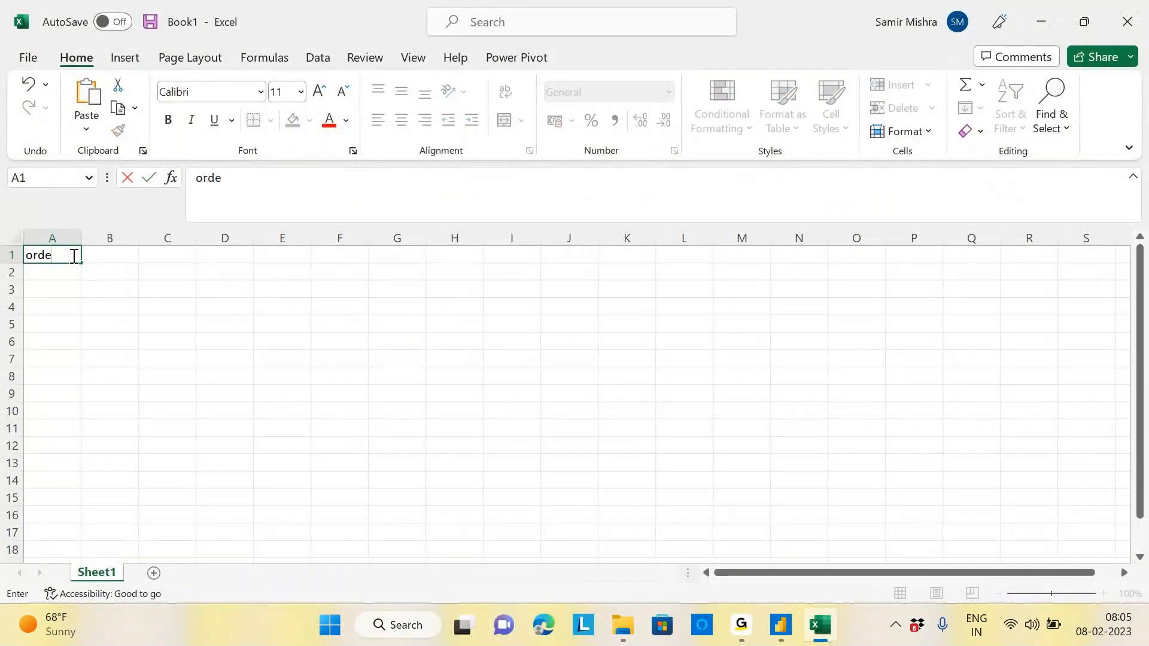
text(r id)
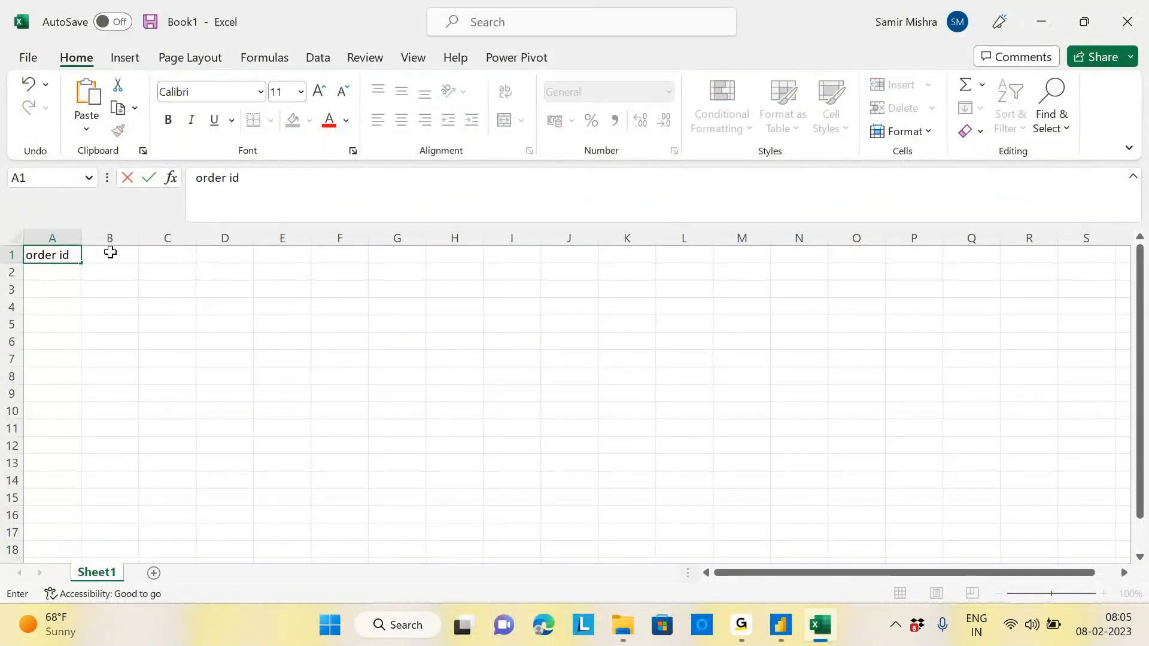
click(110, 252)
text(order)
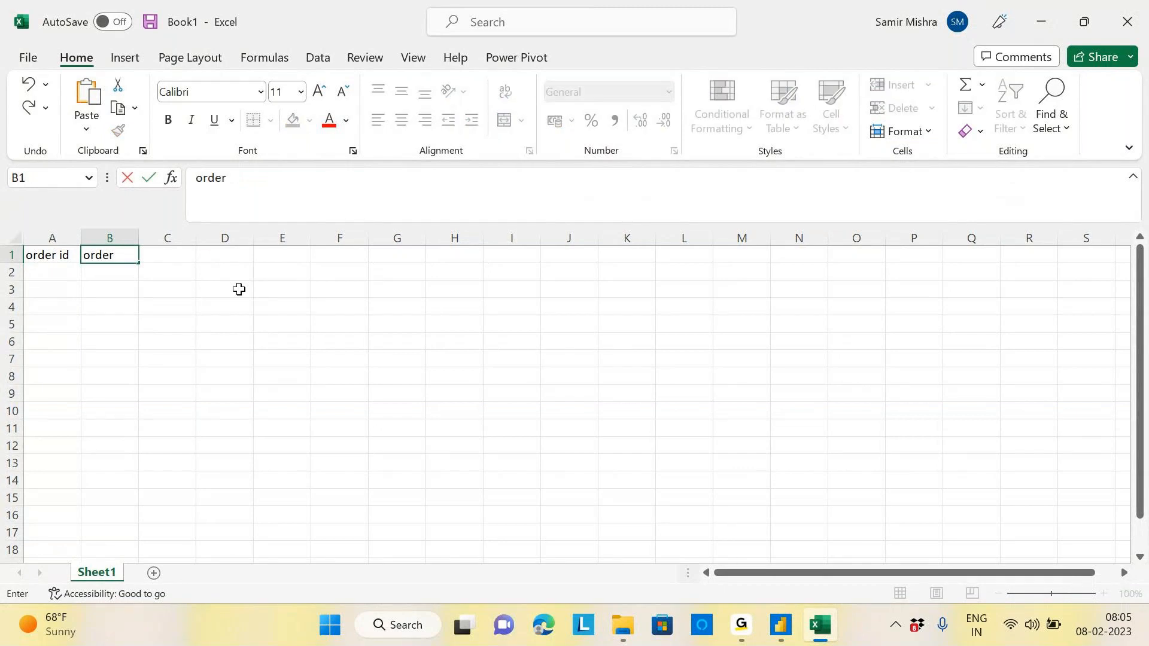
text( date)
click(114, 238)
click(114, 270)
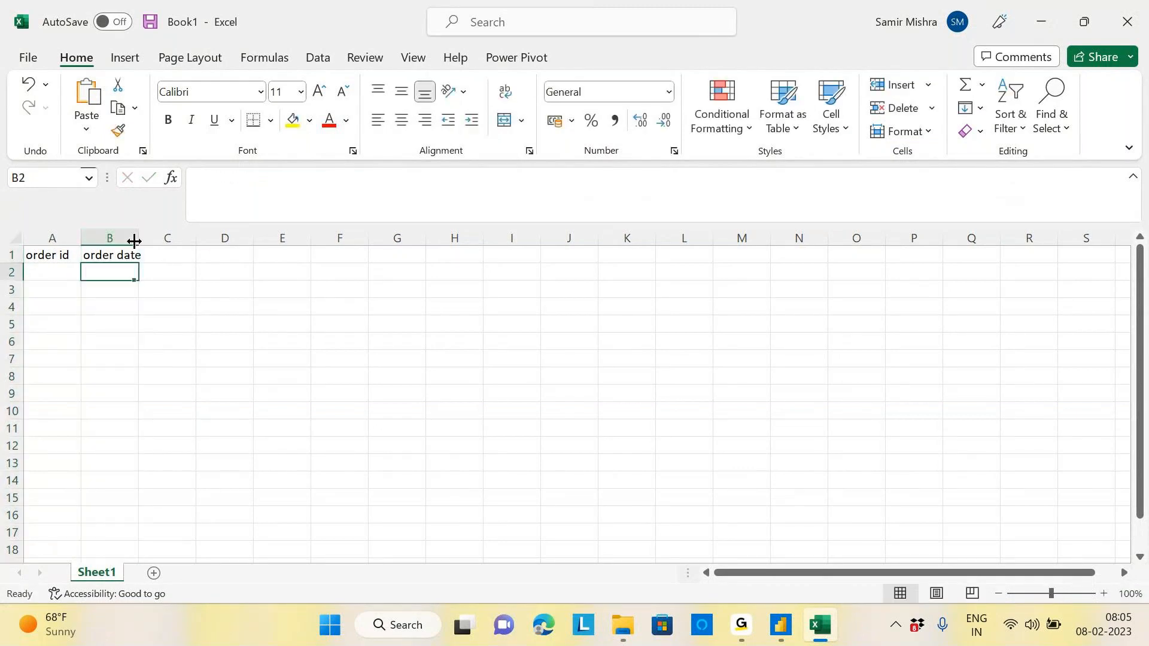
drag(139, 238, 146, 239)
click(187, 257)
text(s)
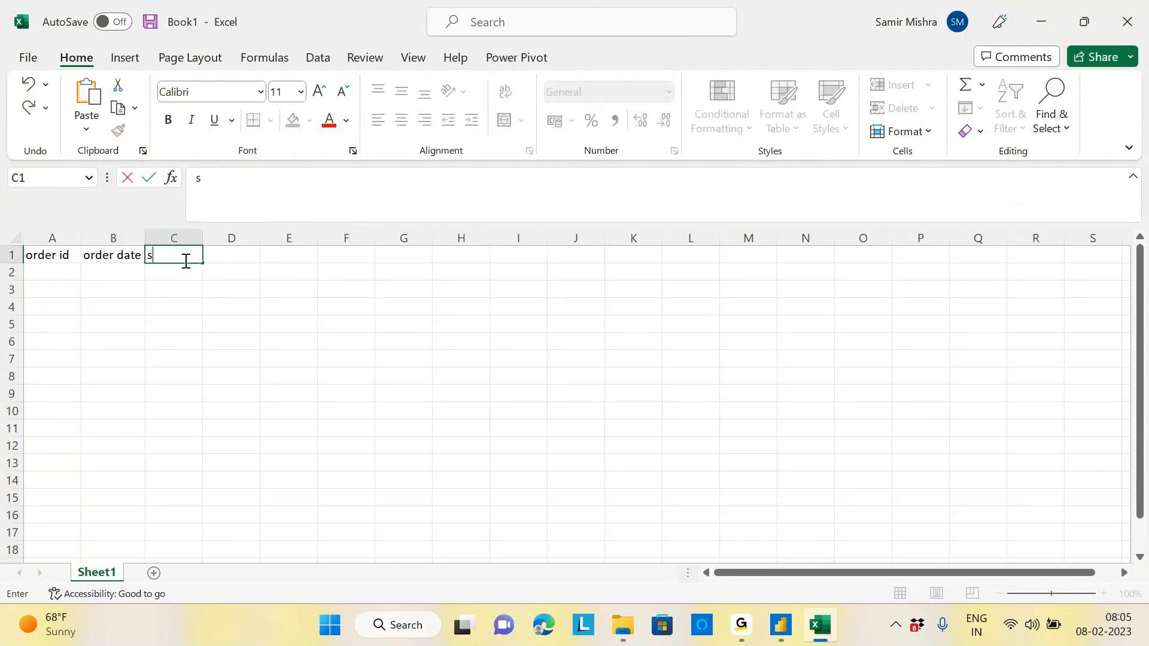
key(BackSpace)
text(due date)
Step: Enter the header date in cell J1 for a separate dates table
click(581, 263)
text(date)
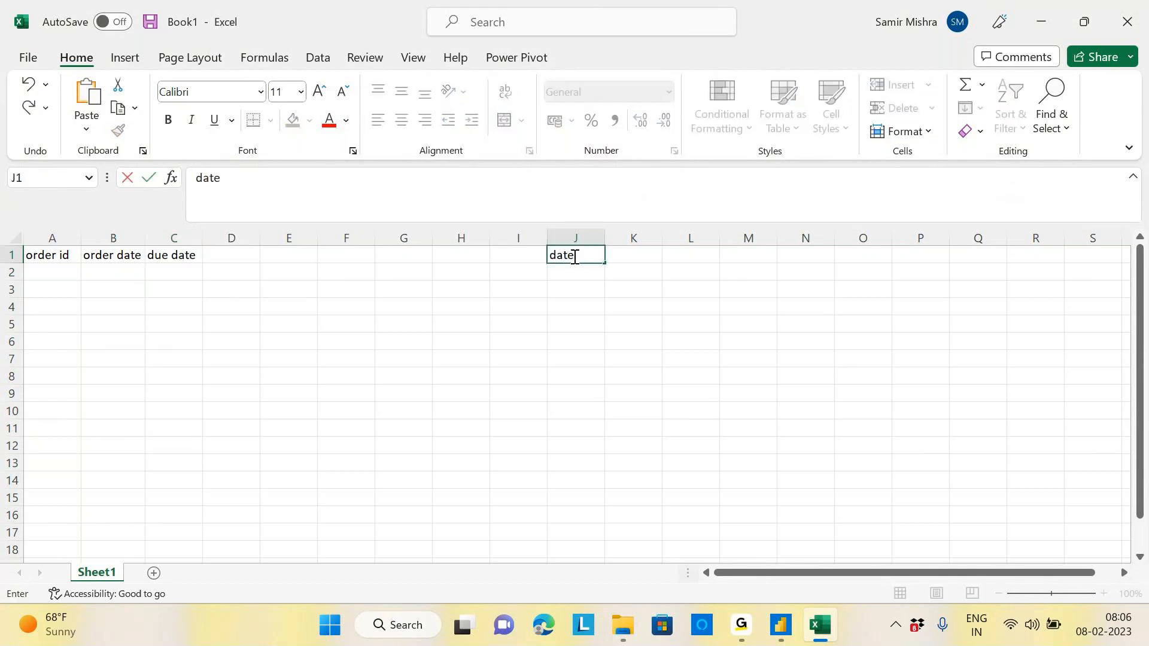
key(Return)
Step: Fill in the first order's id in A2 and order date 07-02-2023 in B2, and widen the order date column
click(69, 272)
text(1)
key(alt+Tab)
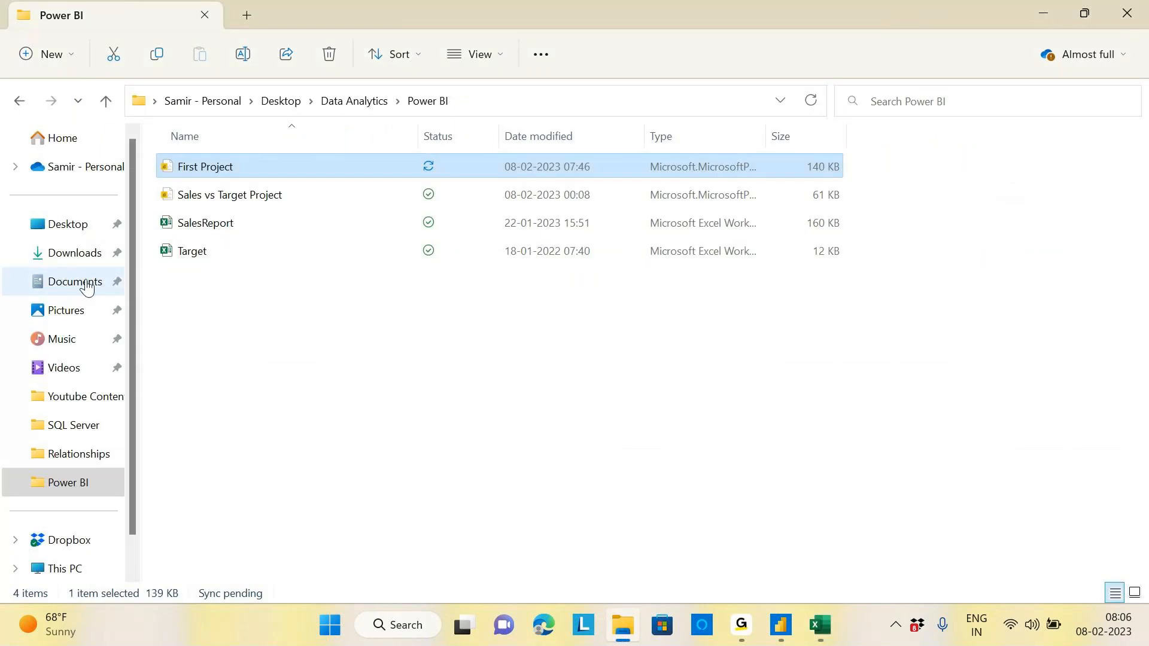
click(824, 629)
text(001)
click(110, 272)
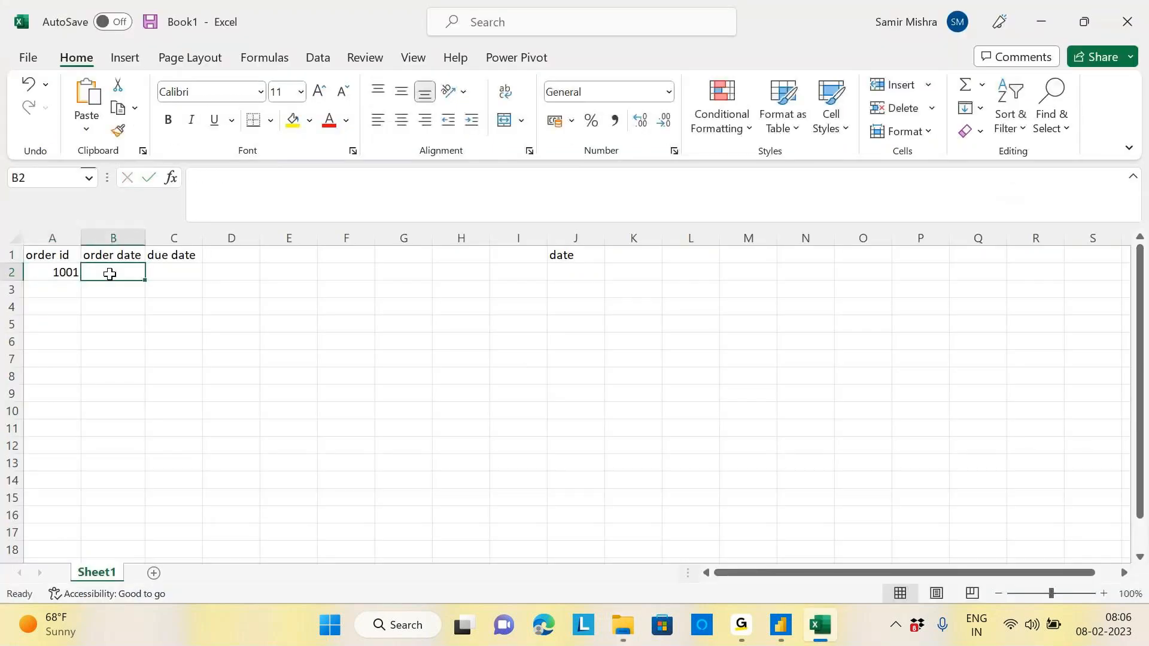
text(0)
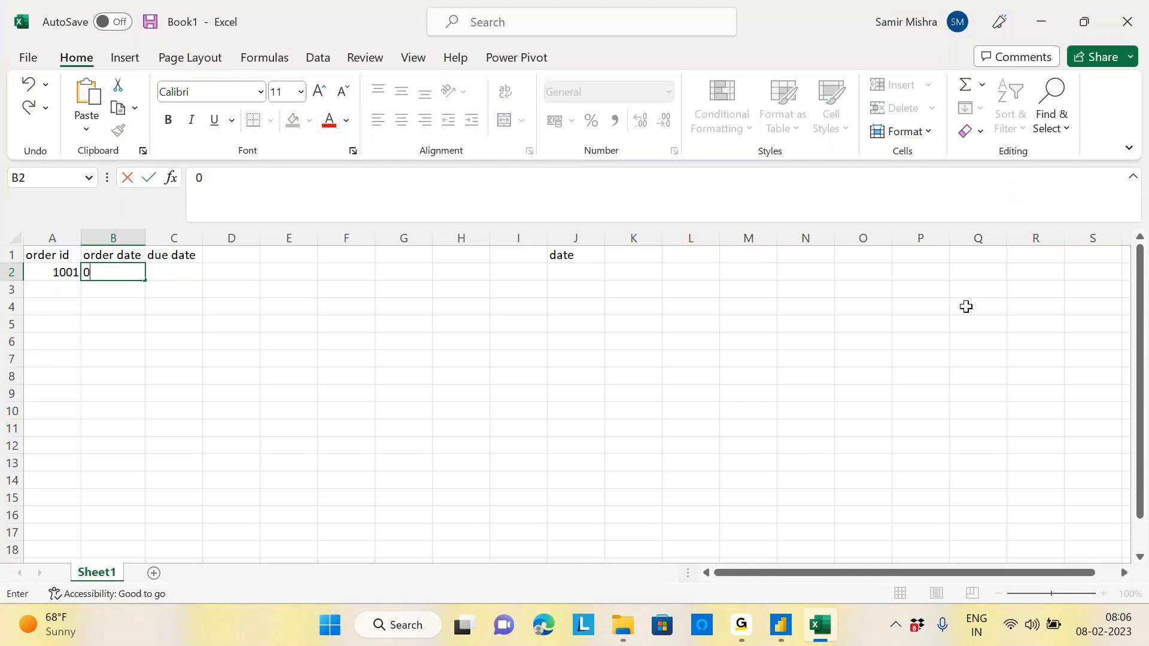
text(7-02-2023)
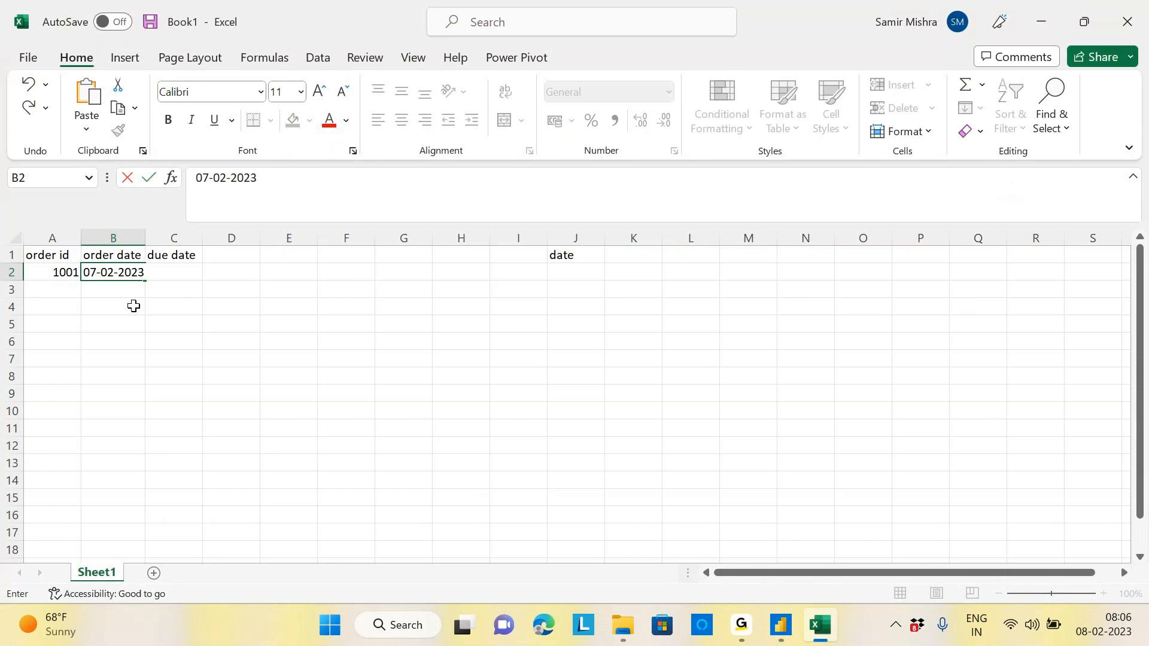
key(Return)
drag(144, 238, 157, 238)
Step: Enter the first order's due date 10-02-2023 in C2 and widen the due date column
click(172, 272)
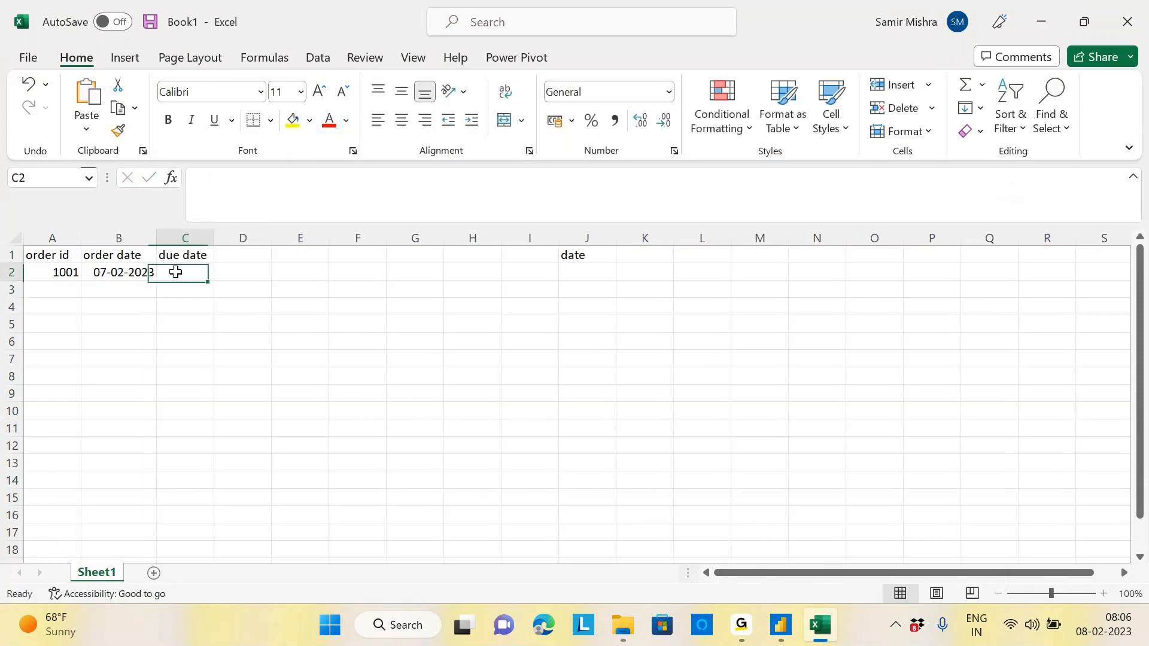
text(10-02-2023)
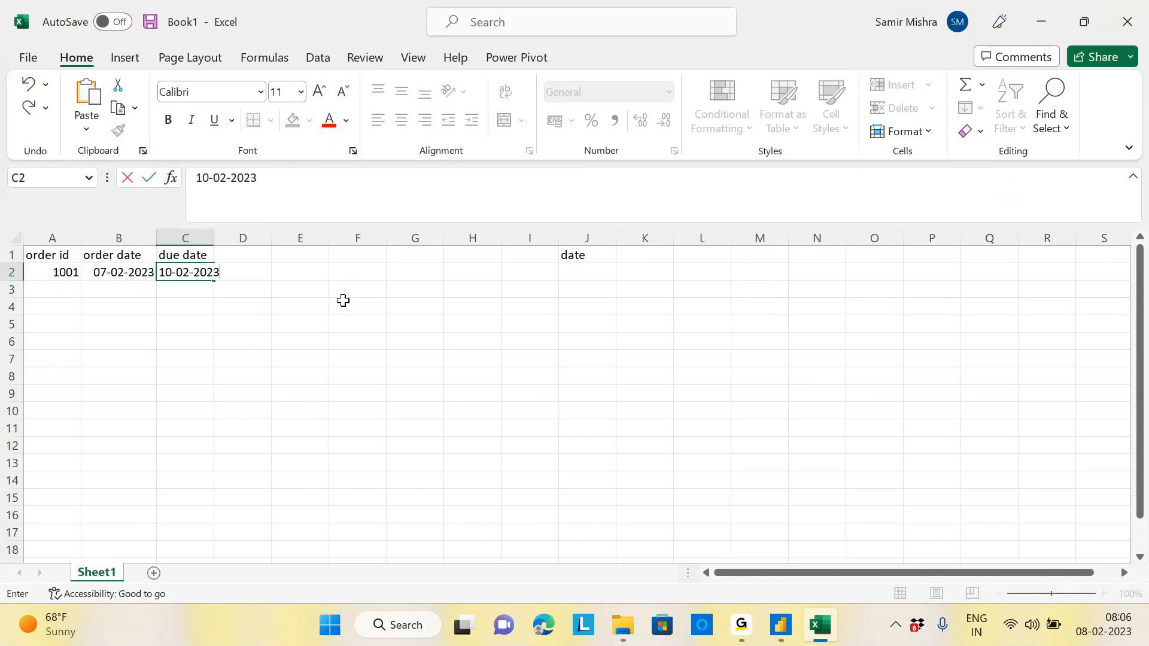
key(Return)
drag(223, 239, 233, 238)
Step: Enter the second order in row 3 with its order id, order date 06-02-2023 and due date 11-02-2023
click(52, 287)
text(1002)
click(136, 286)
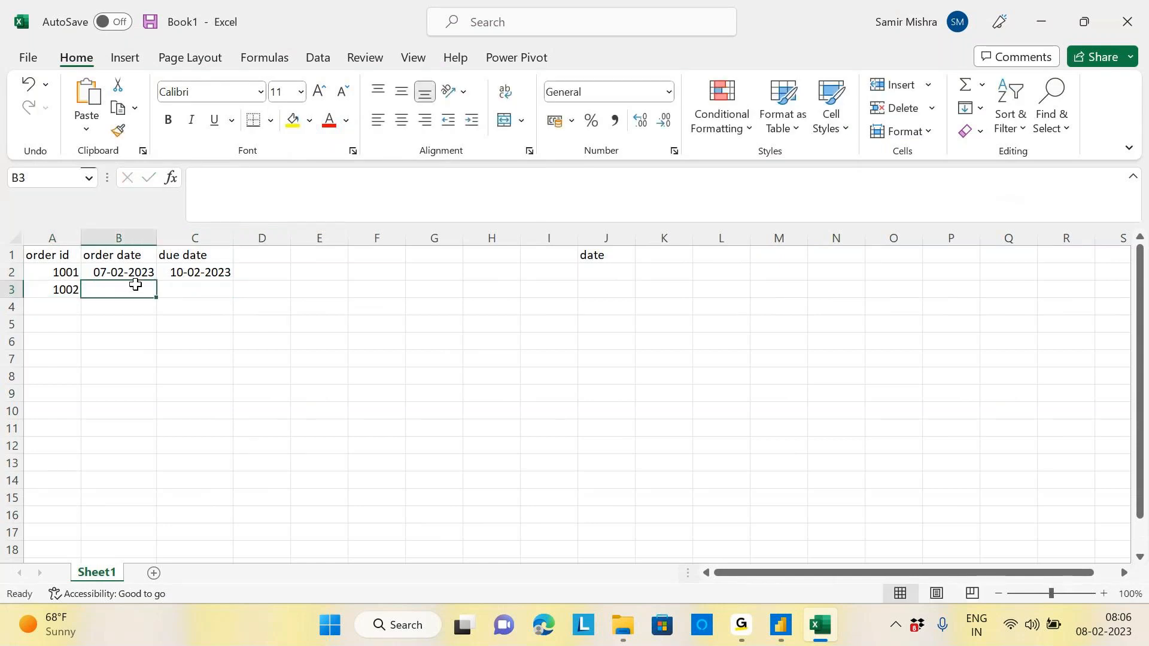
text(06-02-2023)
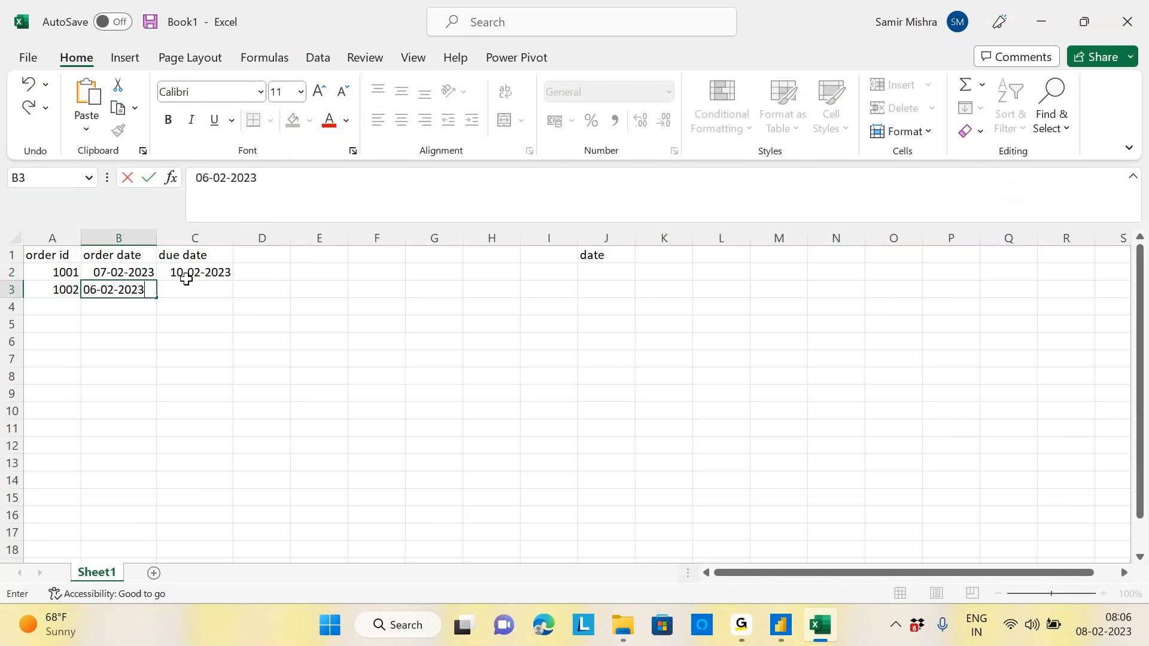
click(203, 293)
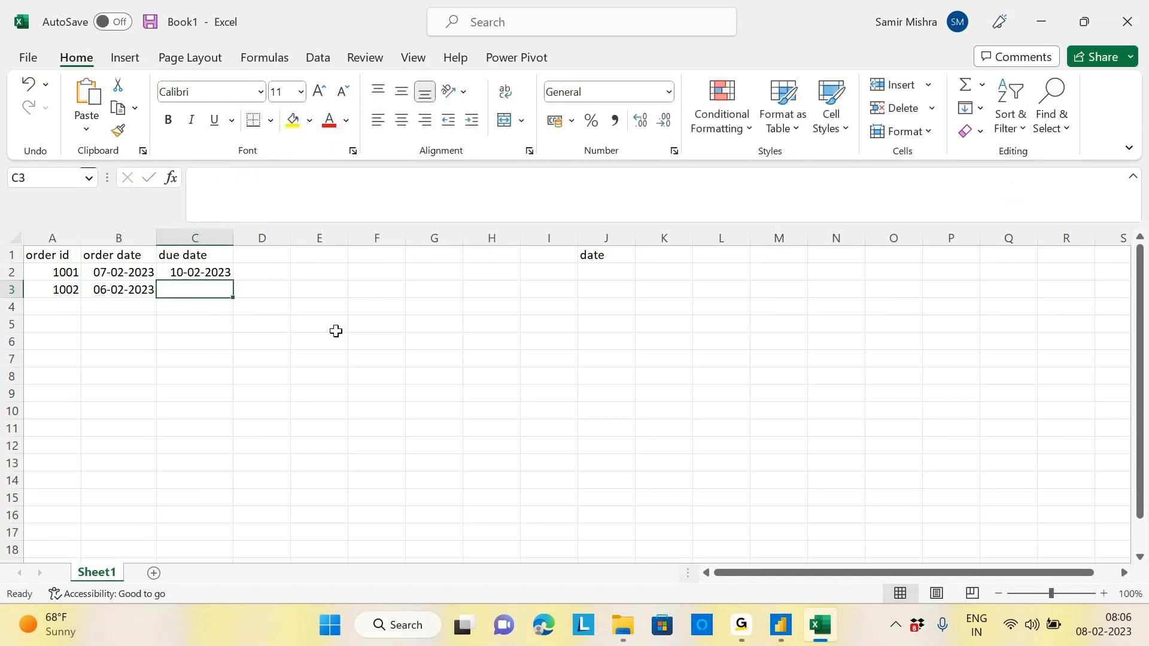
text(11-0)
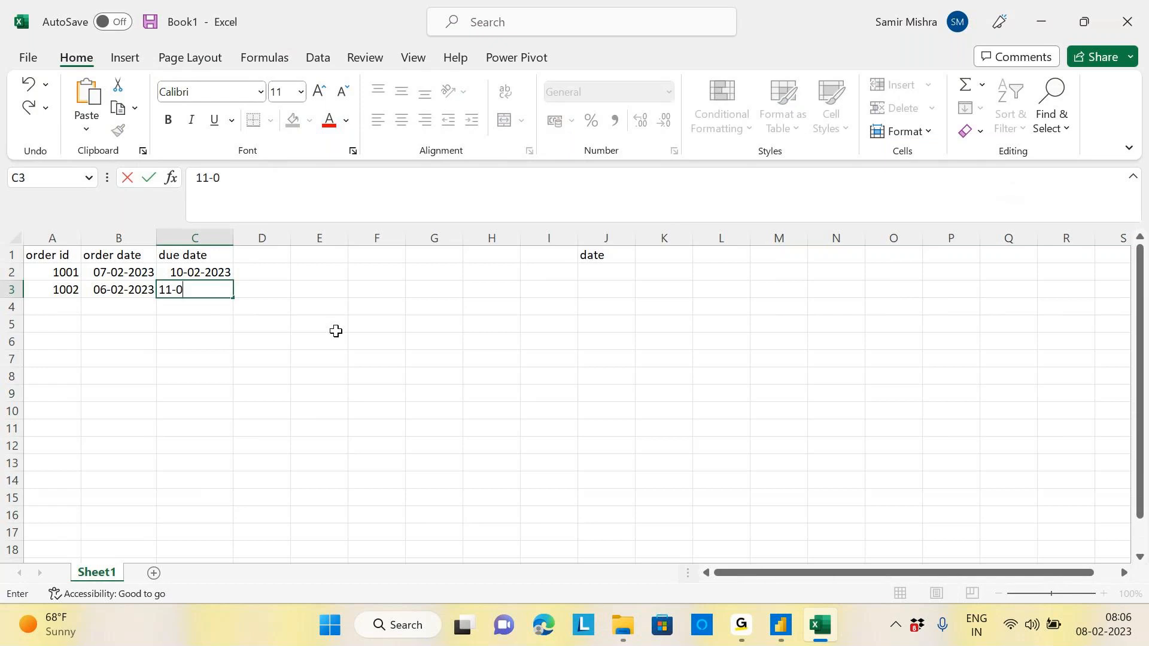
text(2-2023)
click(337, 300)
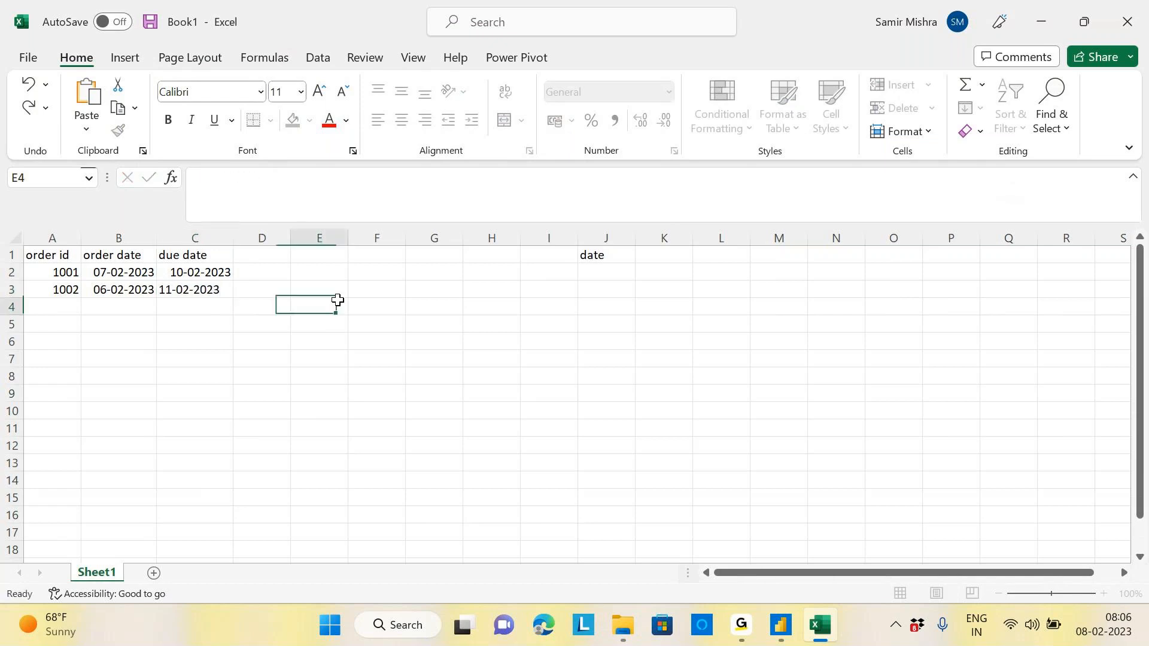
Step: Enter 01-02-2023 and 02-02-2023 under the date header in column J and extend the series down to J7
click(587, 272)
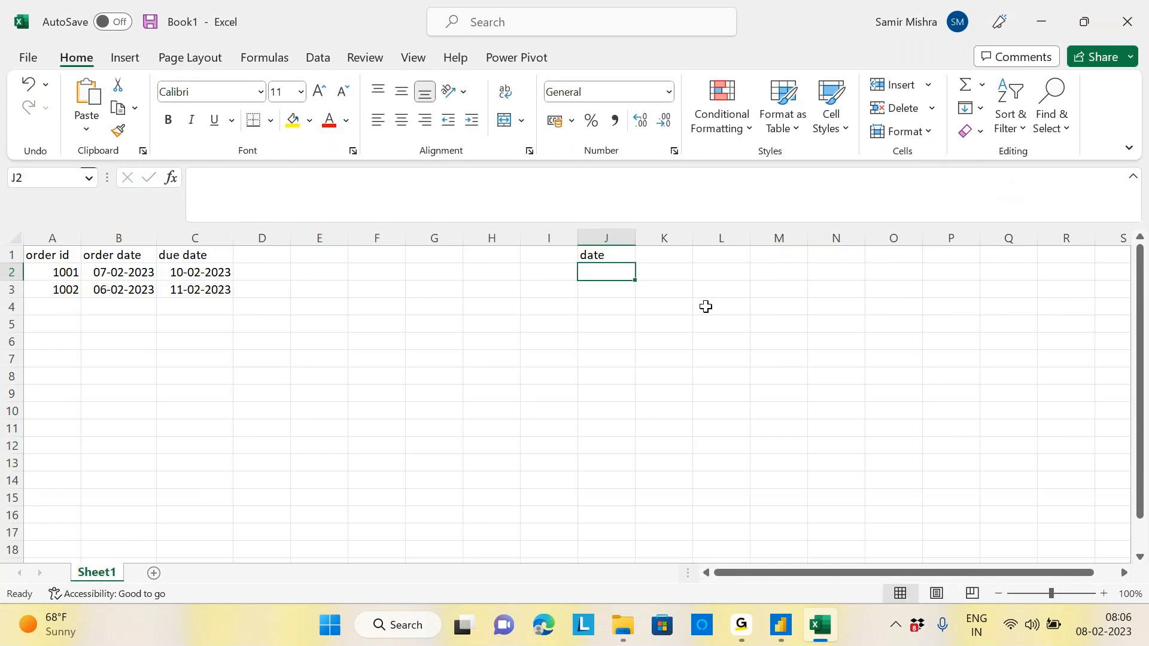
text(01-02-201)
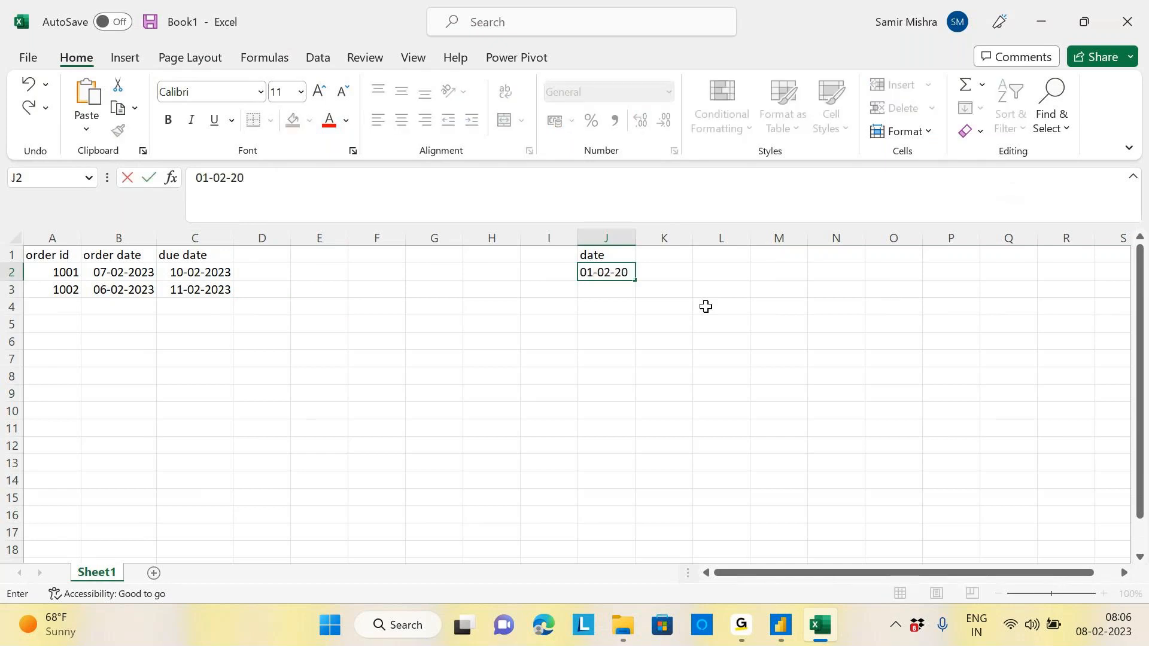
key(BackSpace)
text(23)
click(591, 286)
text(02-02-2023)
key(Return)
drag(605, 271, 642, 367)
click(769, 357)
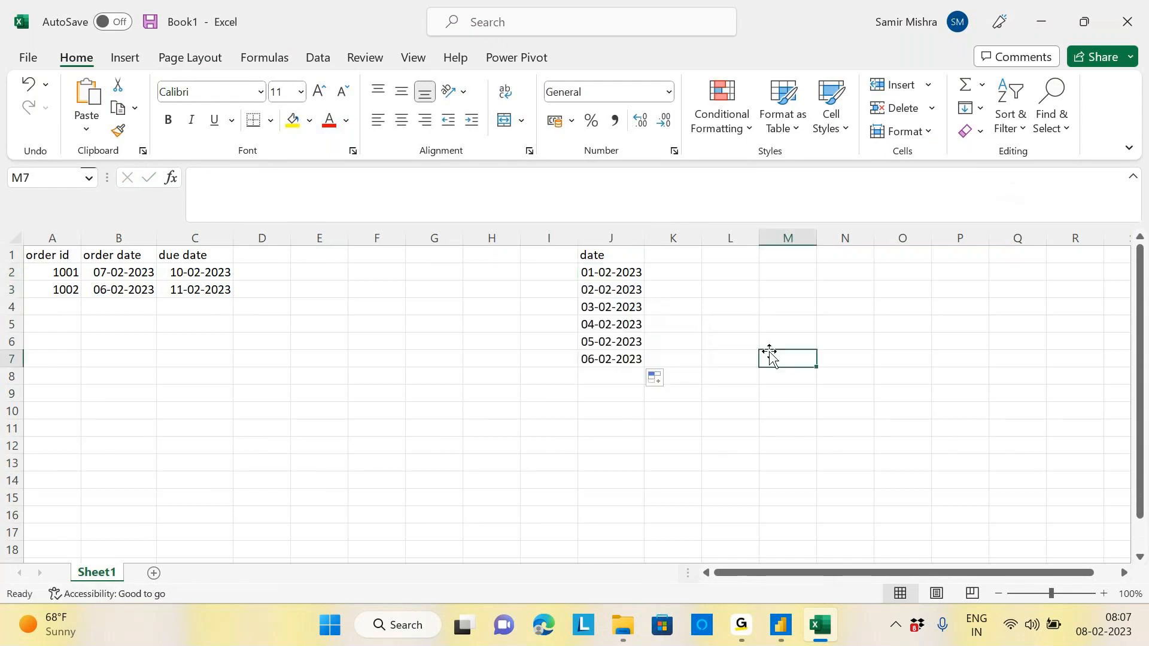
click(770, 411)
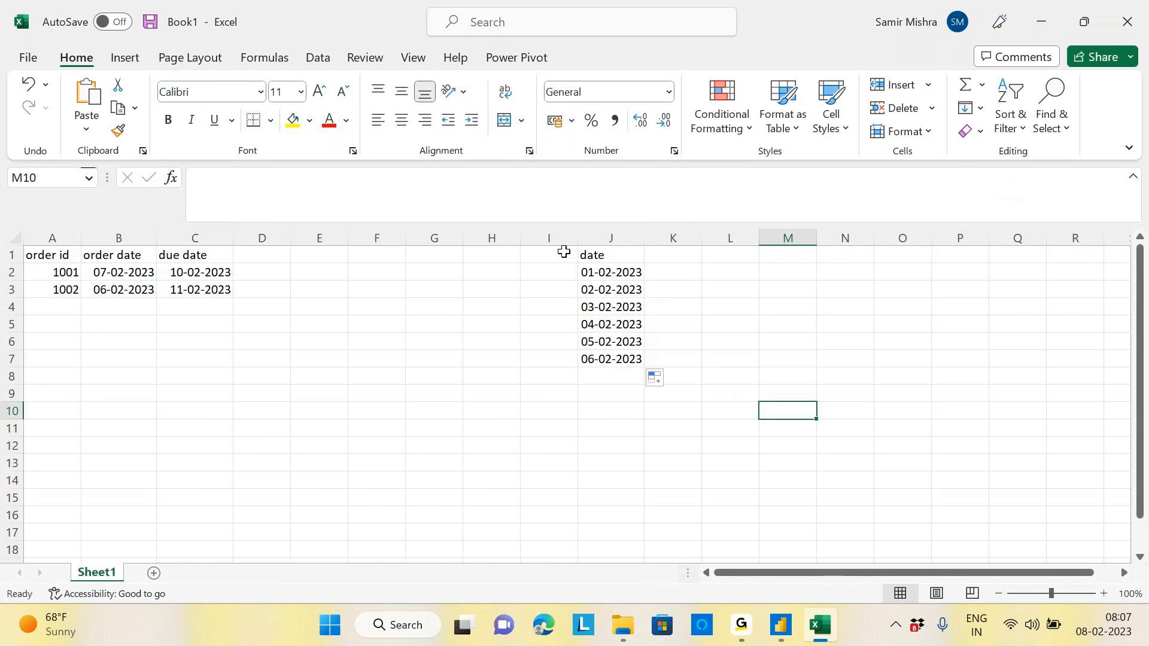
Step: Highlight B1:B2 of the order date column and the date header in J1 in yellow
drag(615, 259, 616, 358)
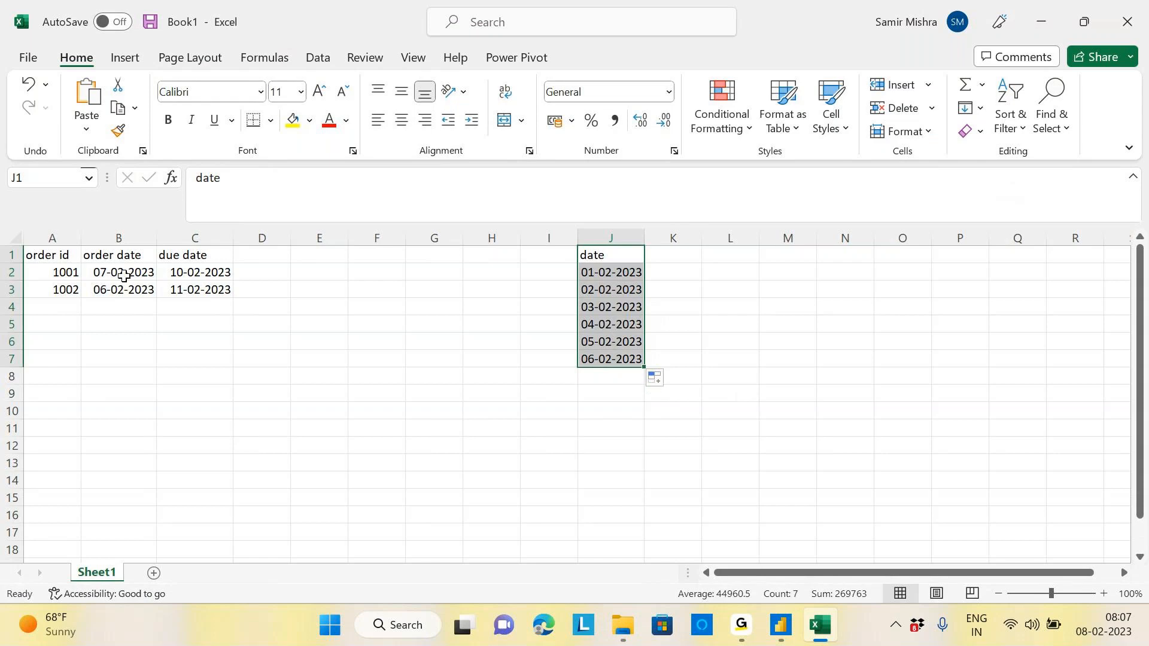
mouse_move(611, 287)
click(605, 255)
mouse_move(117, 254)
mouse_down()
mouse_move(121, 286)
mouse_move(122, 276)
mouse_up()
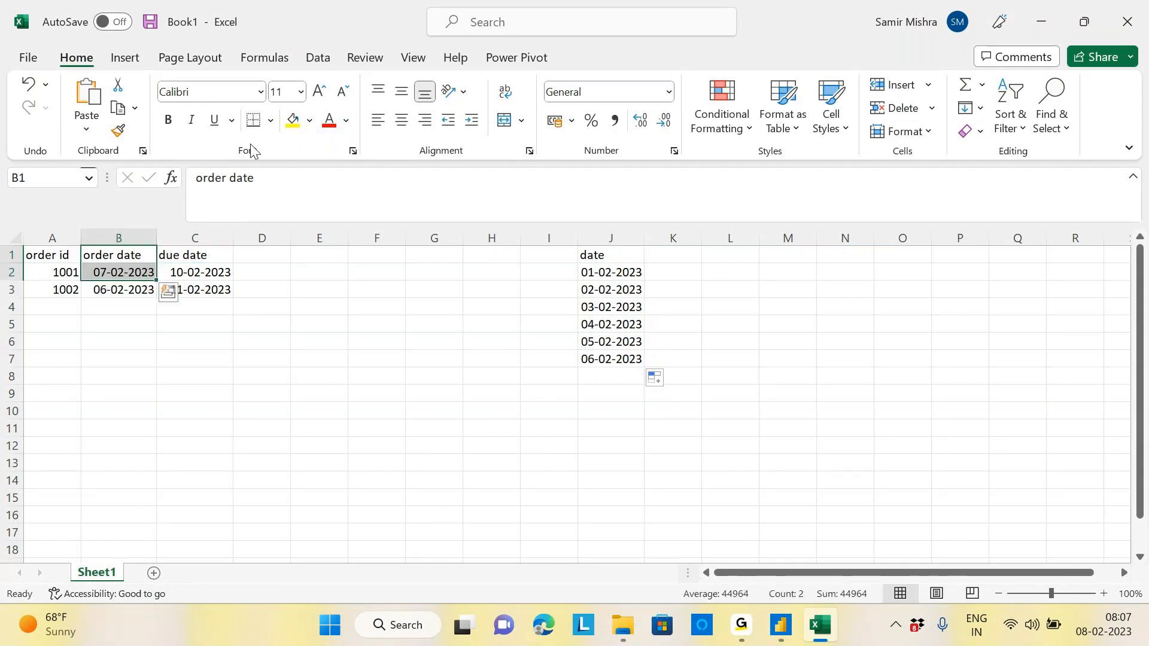
click(293, 121)
click(596, 255)
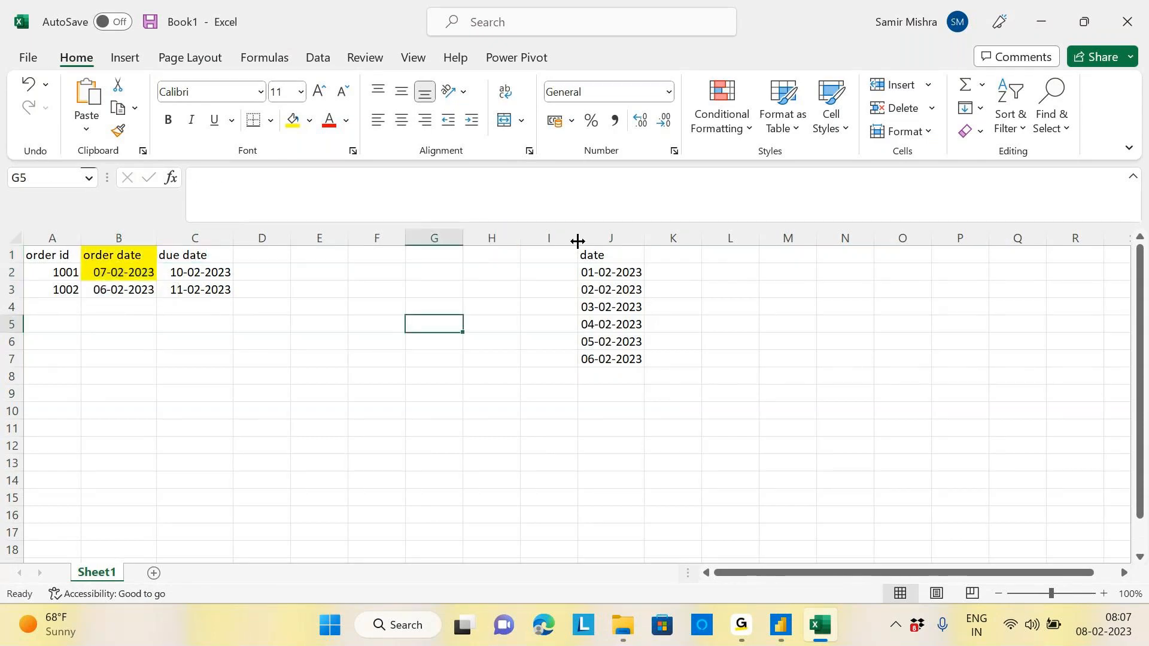
key(F4)
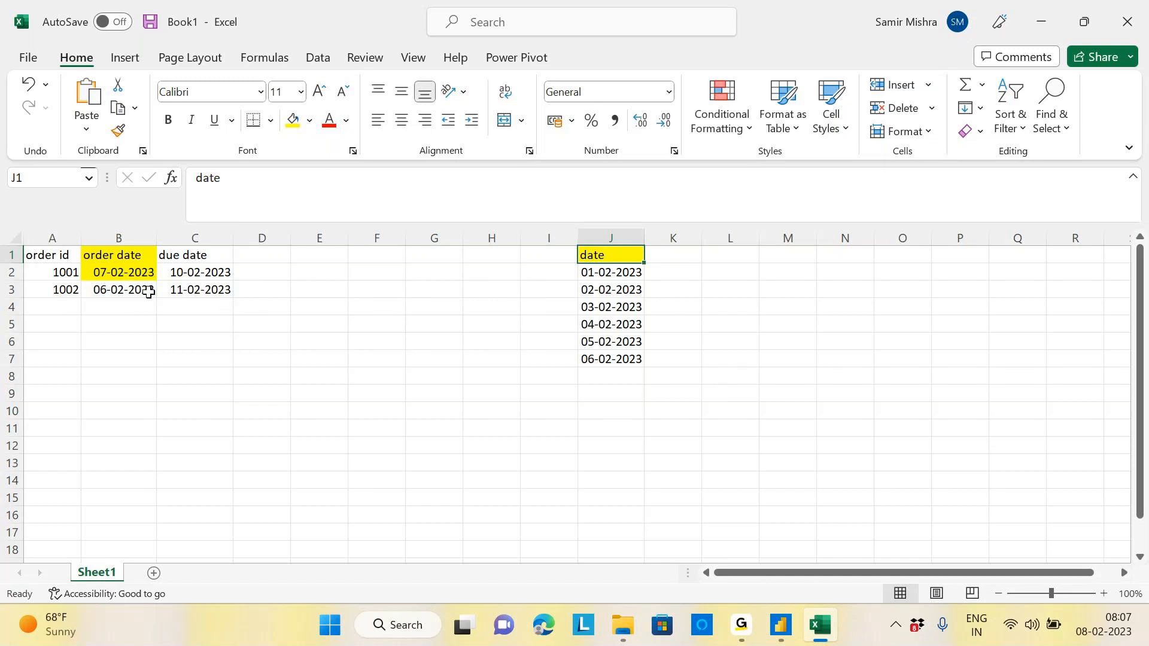
Step: Compare the order date and due date columns with the dates table in column J
click(137, 273)
drag(137, 273, 136, 289)
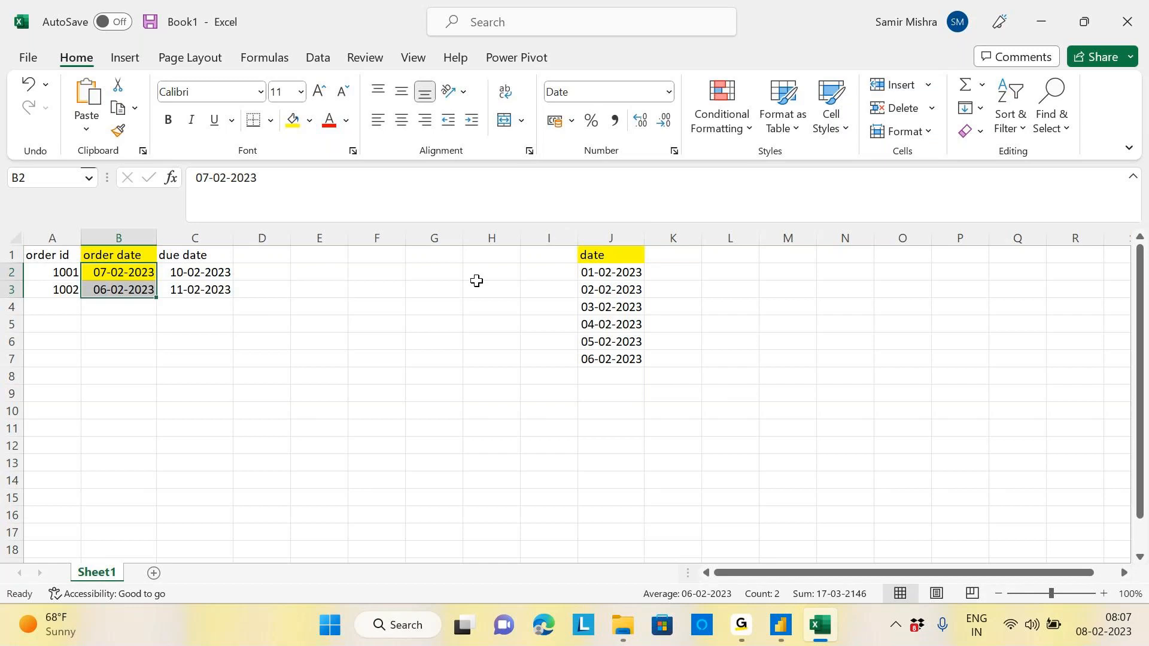
click(619, 273)
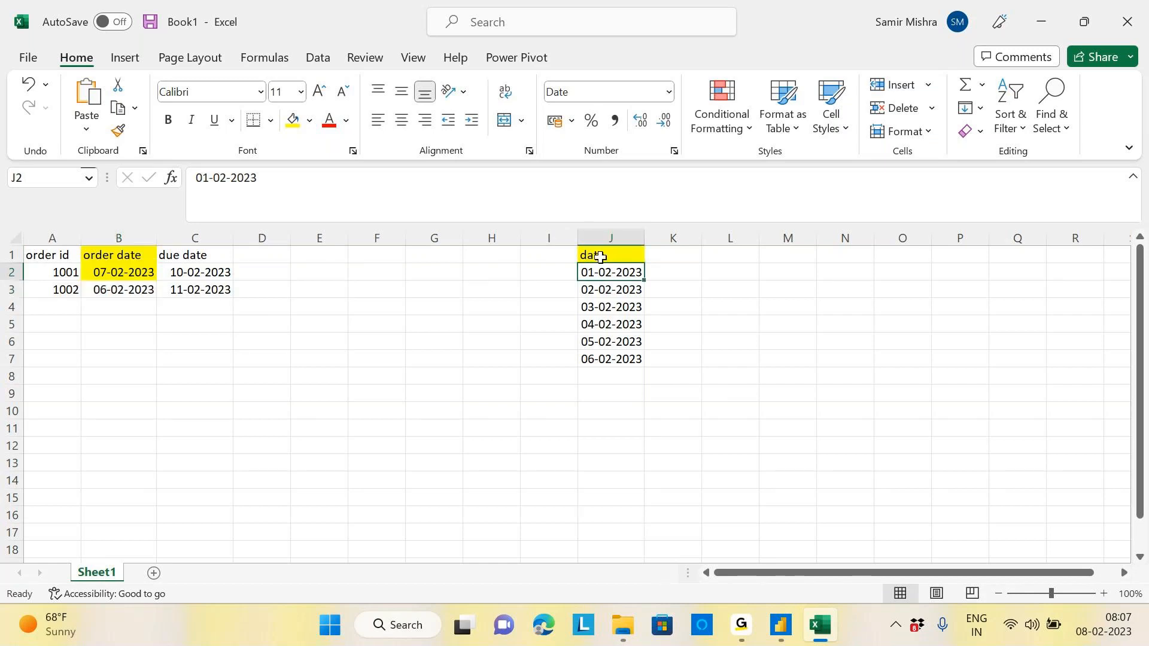
drag(222, 258, 214, 288)
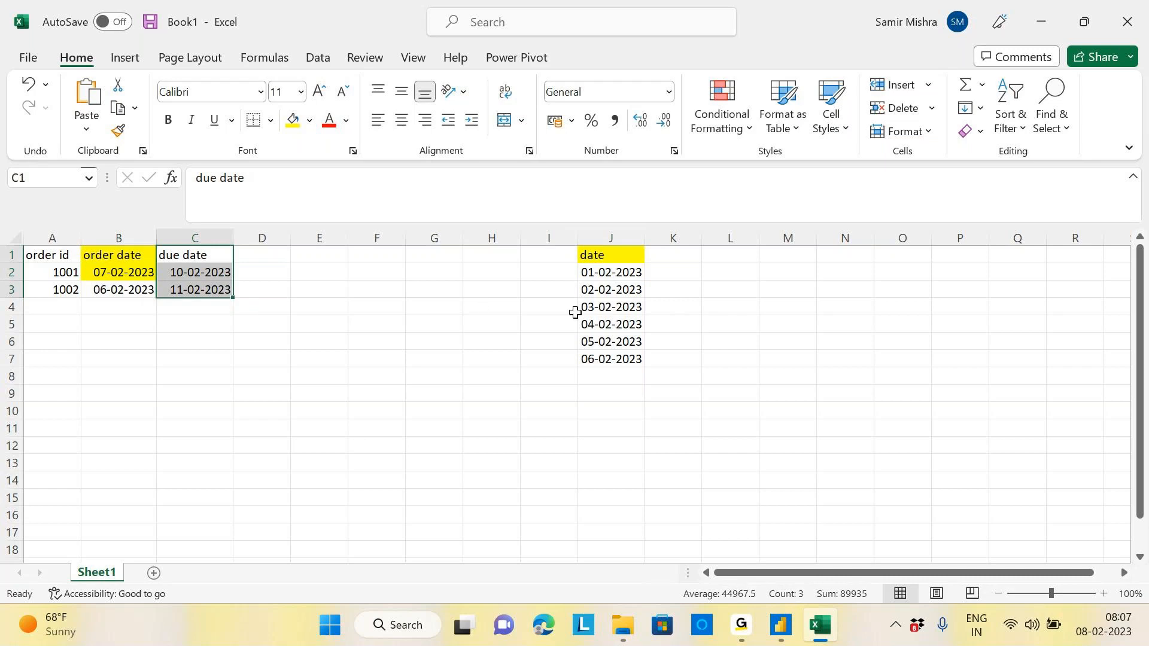
click(605, 328)
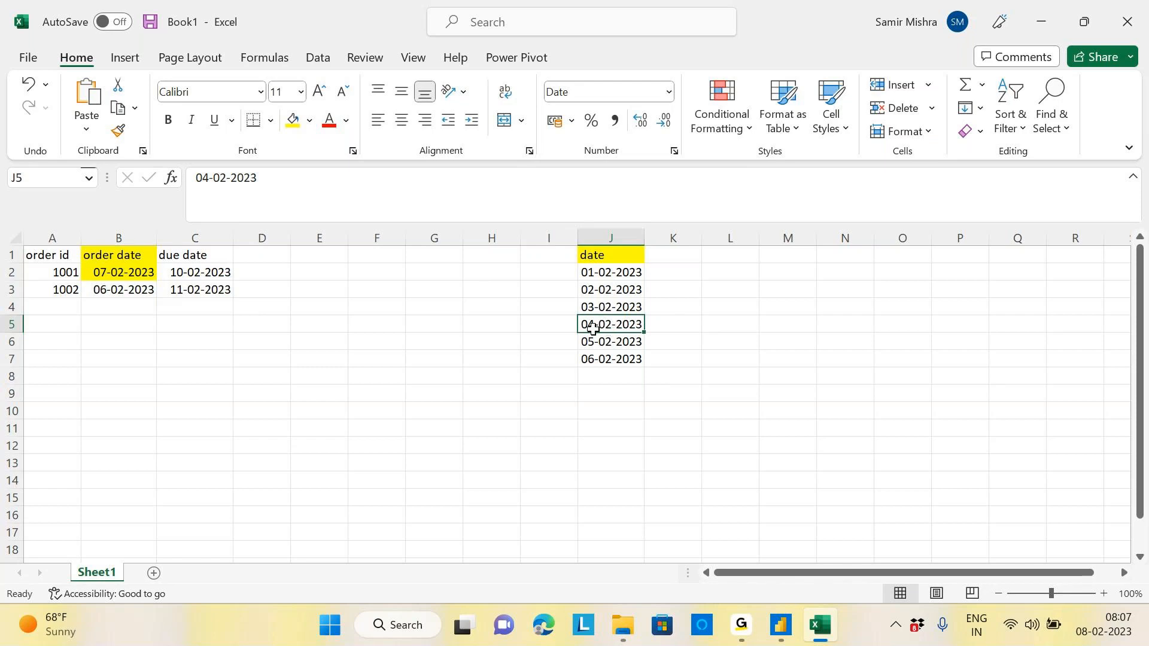
click(601, 360)
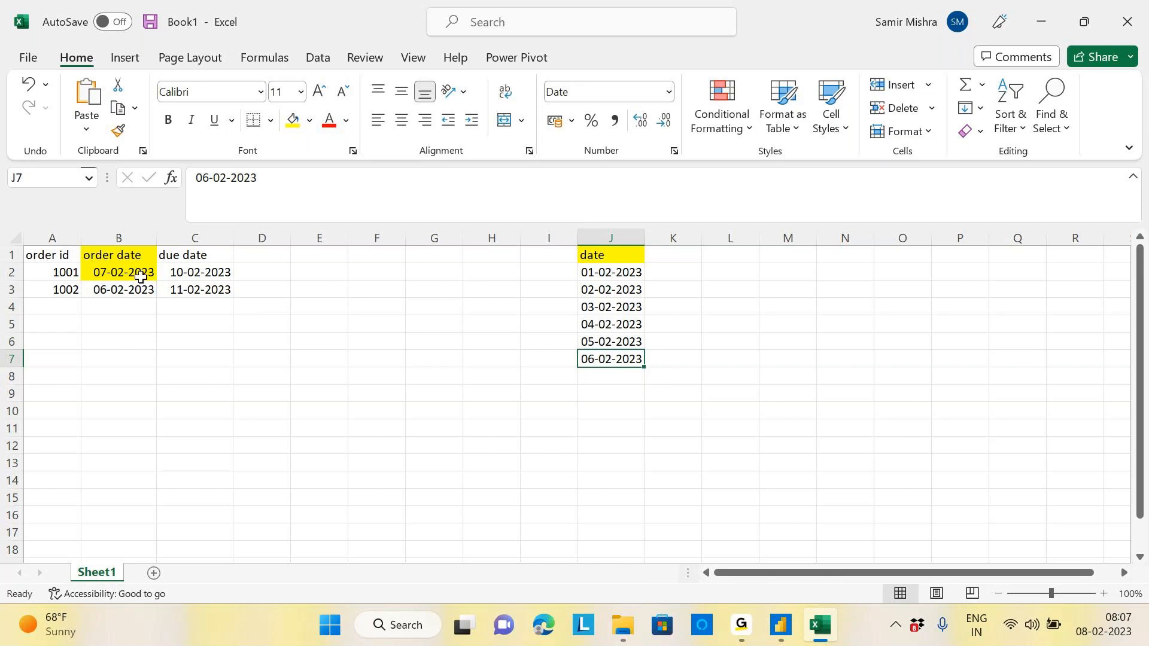
Step: Match the order dates in B2:B3 against the last date in J7 of the dates table
drag(140, 276, 124, 280)
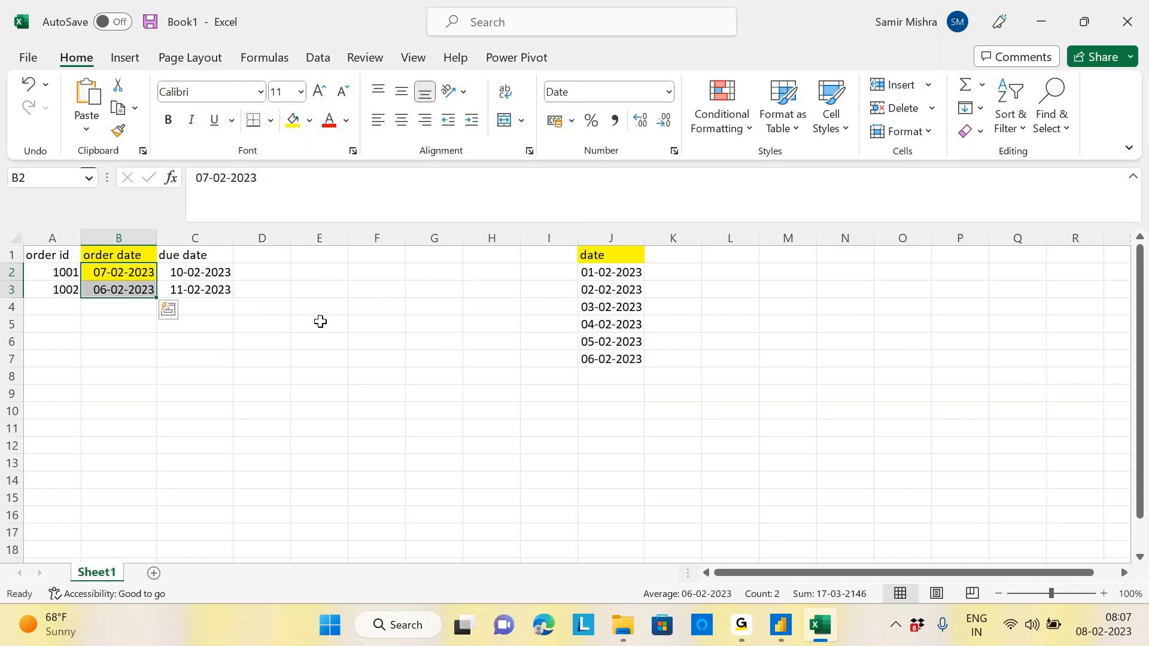
click(614, 357)
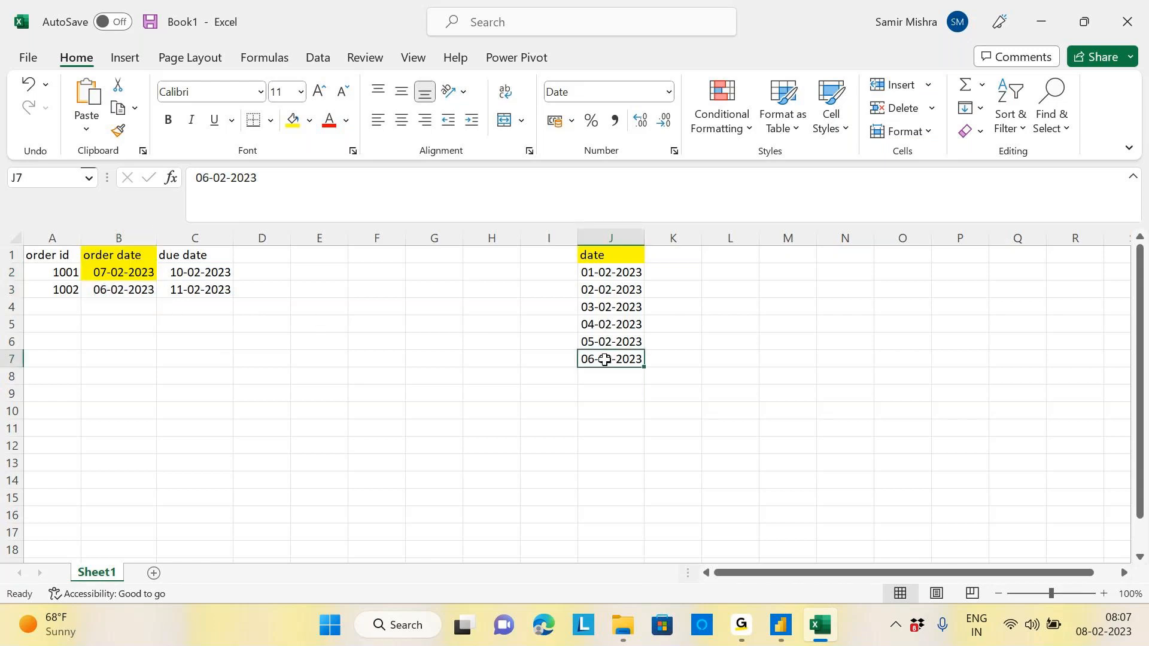
drag(120, 272, 115, 290)
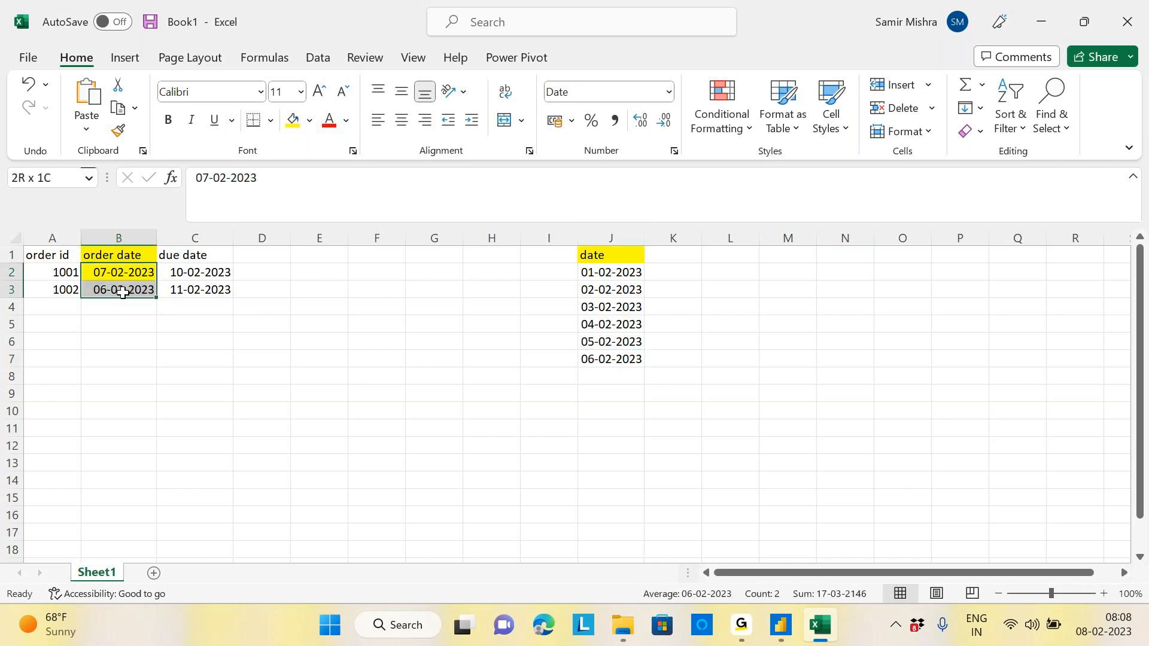
click(594, 362)
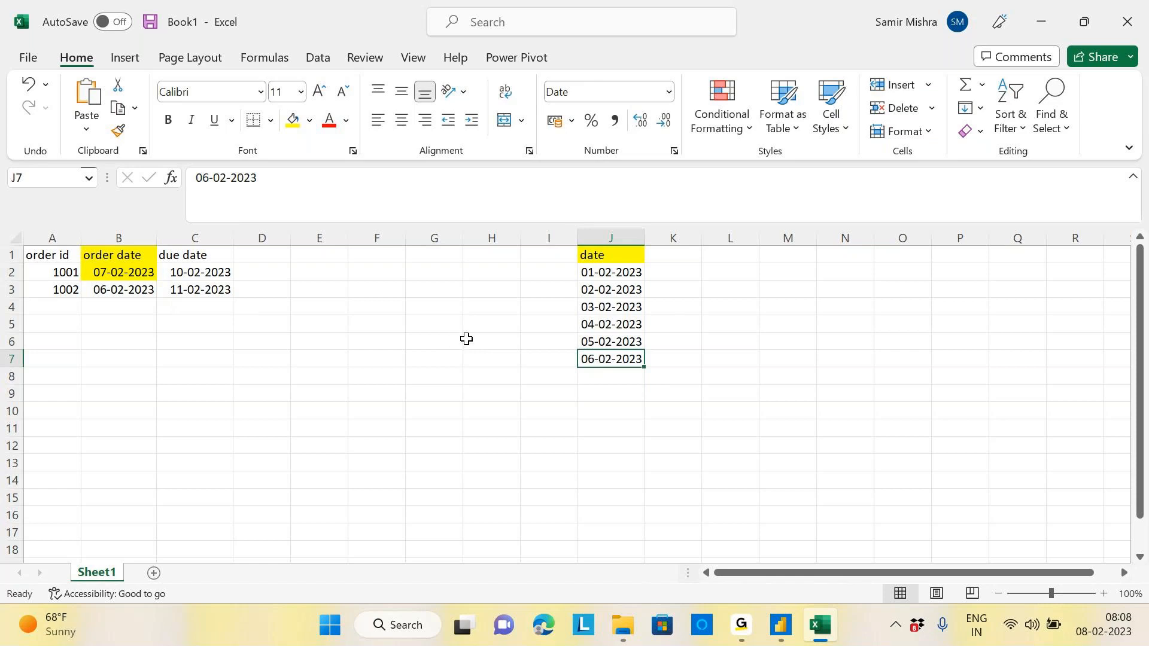
click(115, 287)
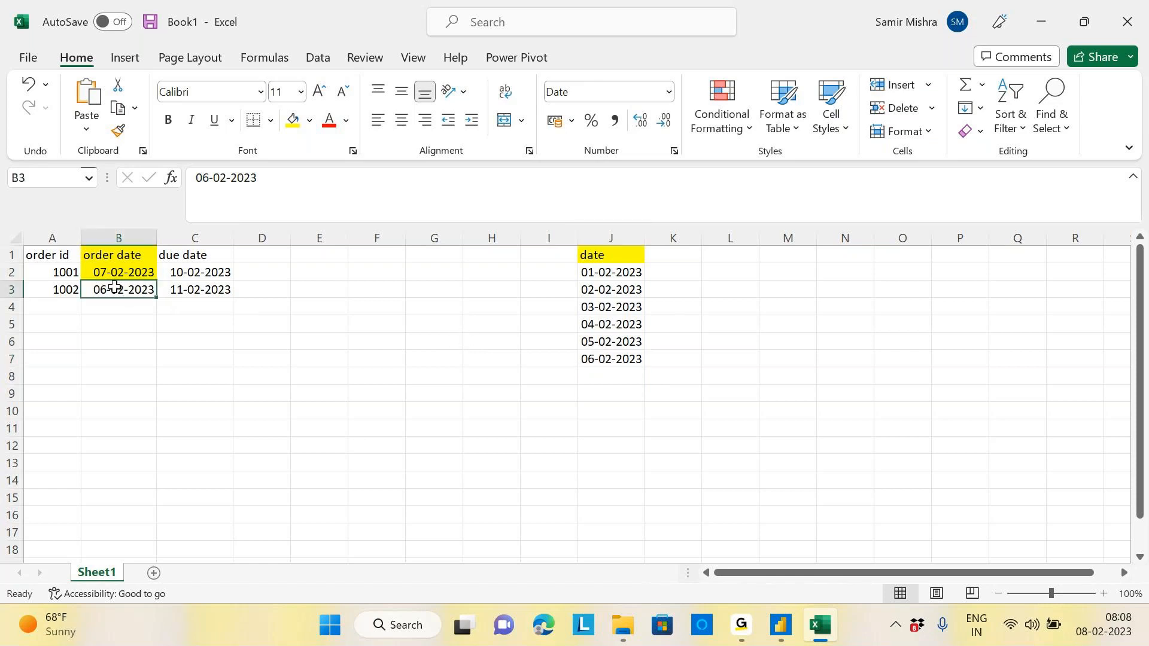
click(596, 359)
click(132, 295)
click(619, 361)
click(116, 289)
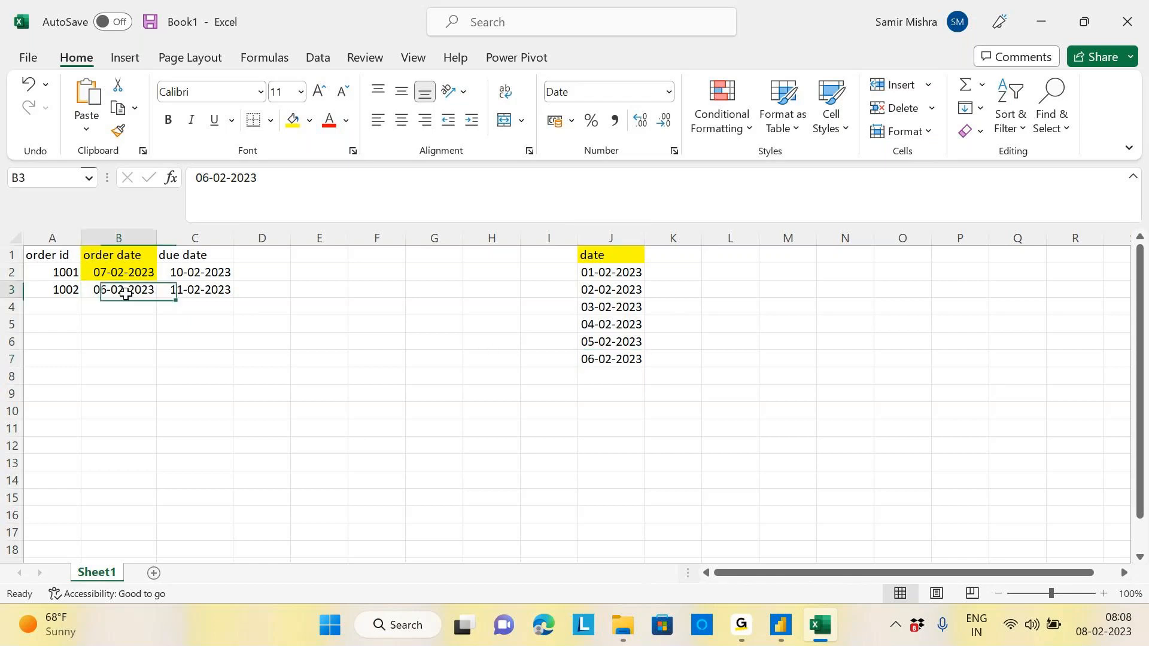
click(603, 362)
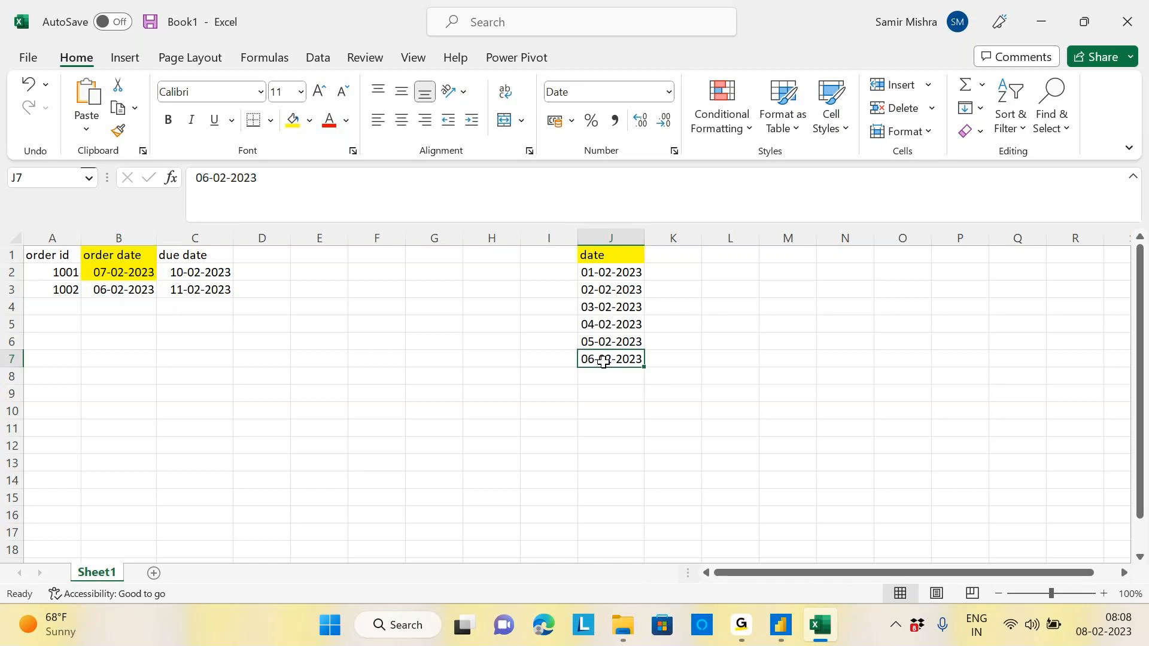
click(359, 305)
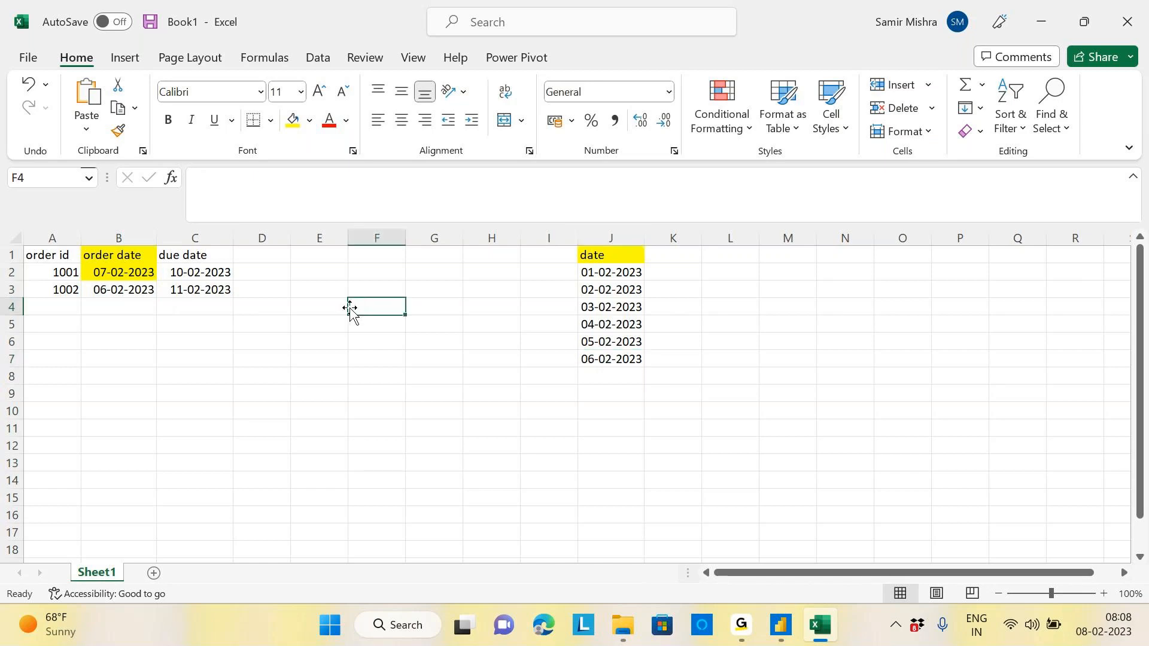
click(598, 361)
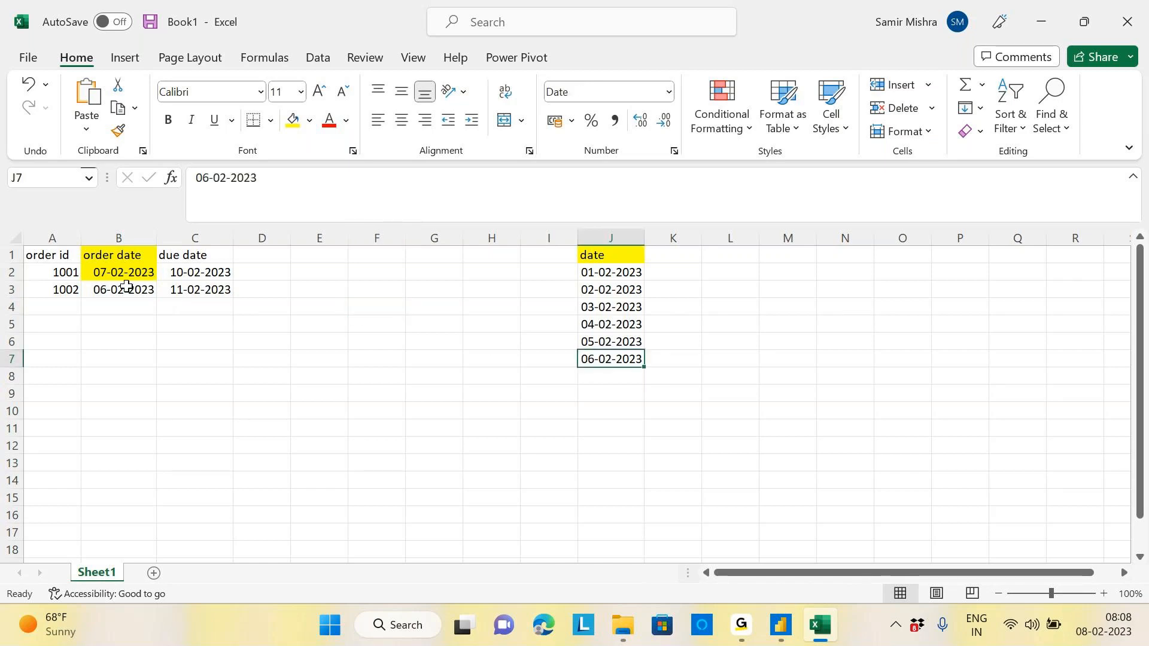
drag(134, 274, 137, 288)
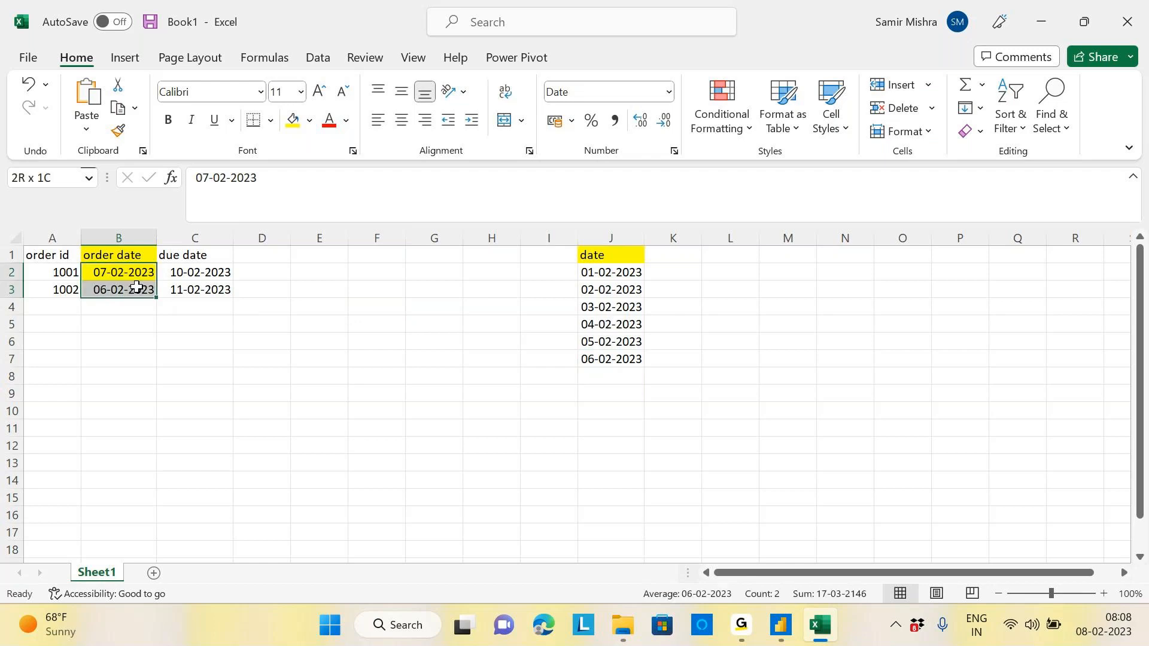
click(606, 362)
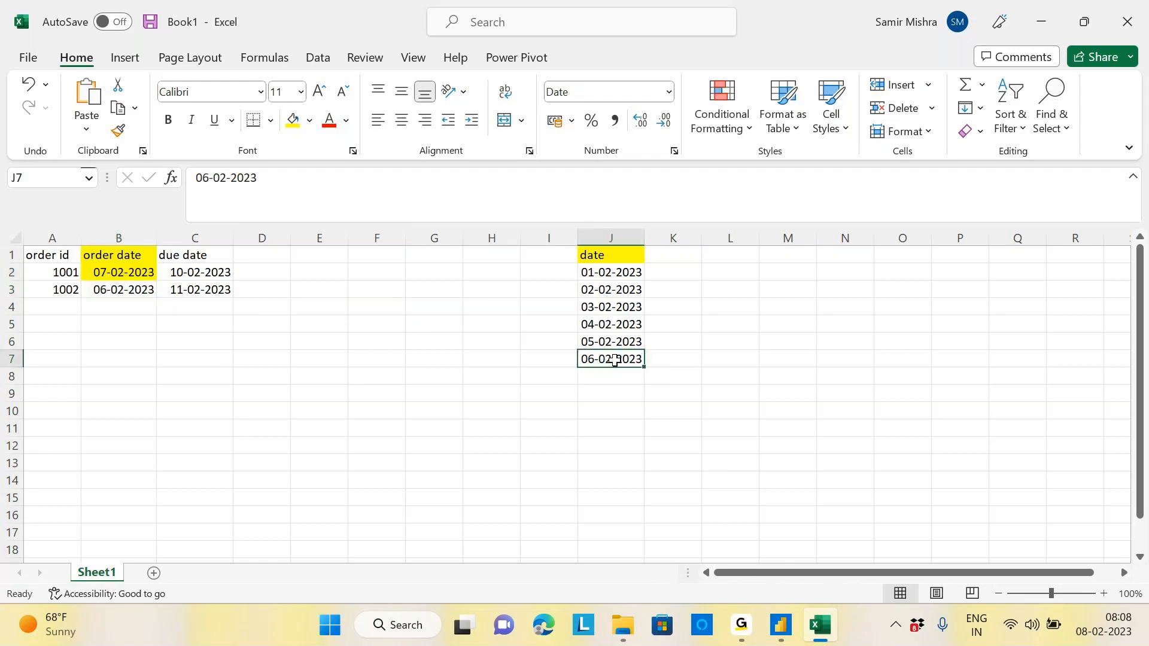
click(132, 292)
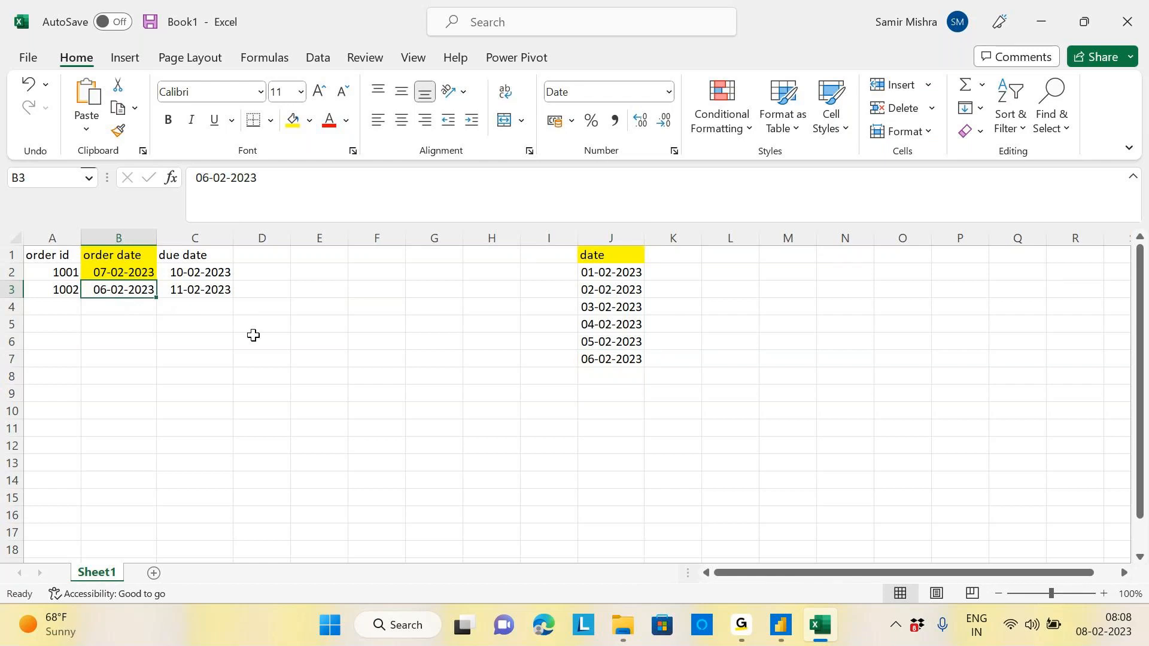
click(312, 383)
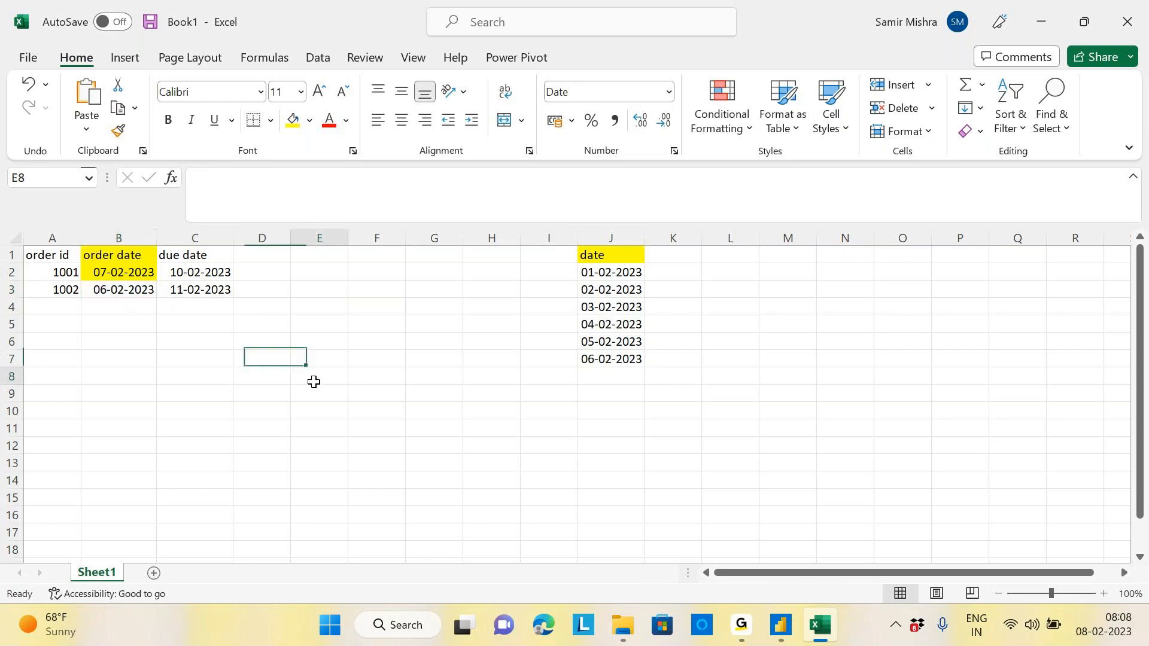
Step: Check the due dates in C1:C3 against the date header and the last entry of the dates table
drag(185, 274, 194, 282)
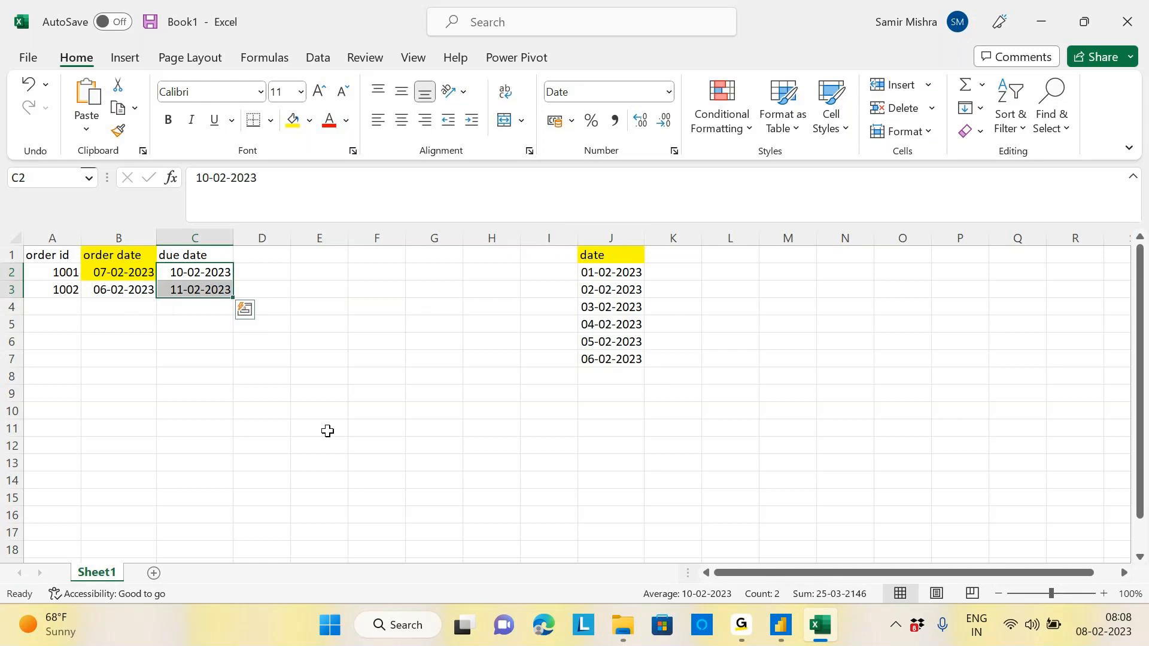
ctrl+click(215, 254)
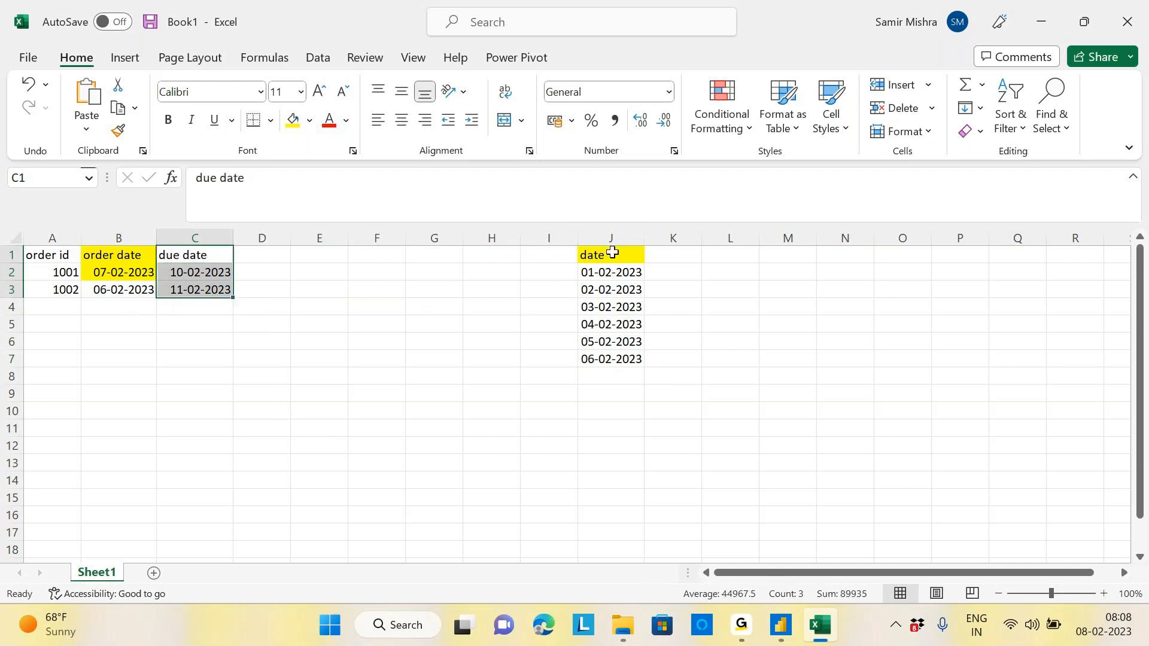
click(611, 253)
drag(214, 253, 214, 286)
click(608, 359)
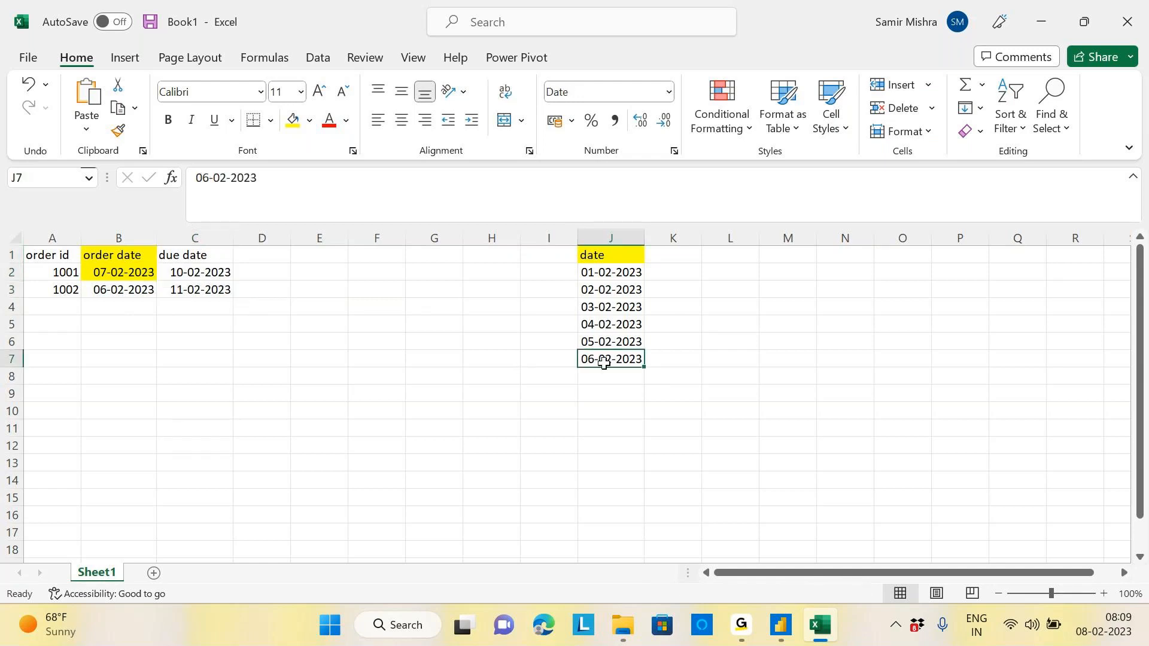
drag(210, 281, 214, 290)
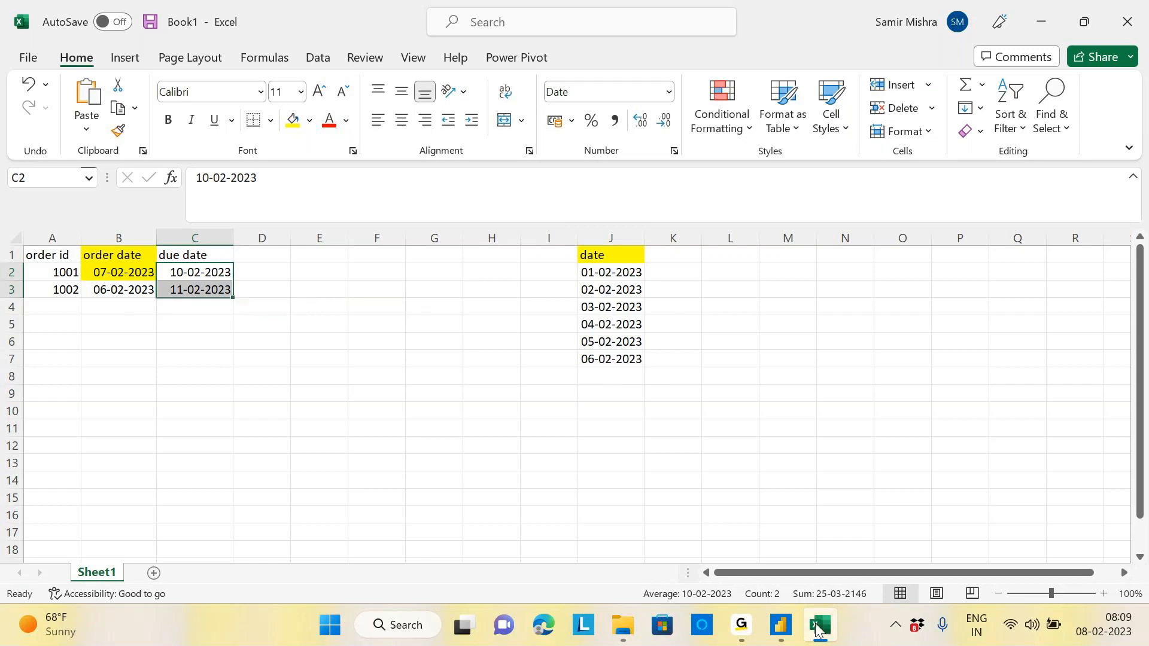
Step: Switch to Power BI Desktop and shift the Dates table slightly further away from the Customer table
key(alt+Tab)
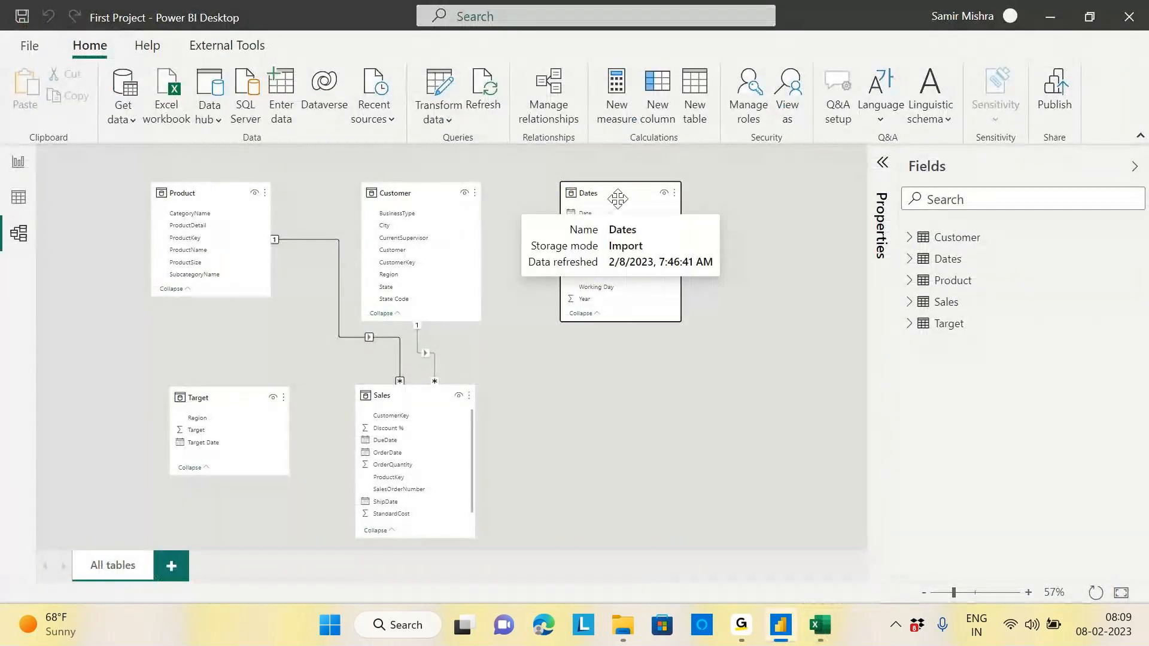
drag(617, 198, 635, 200)
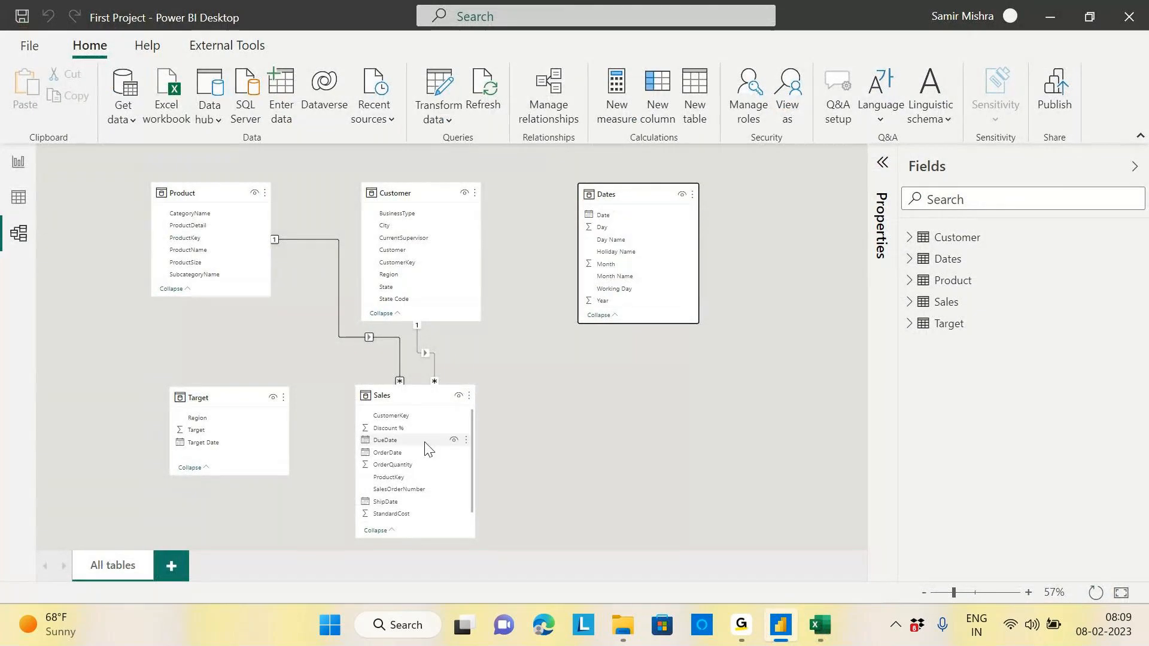
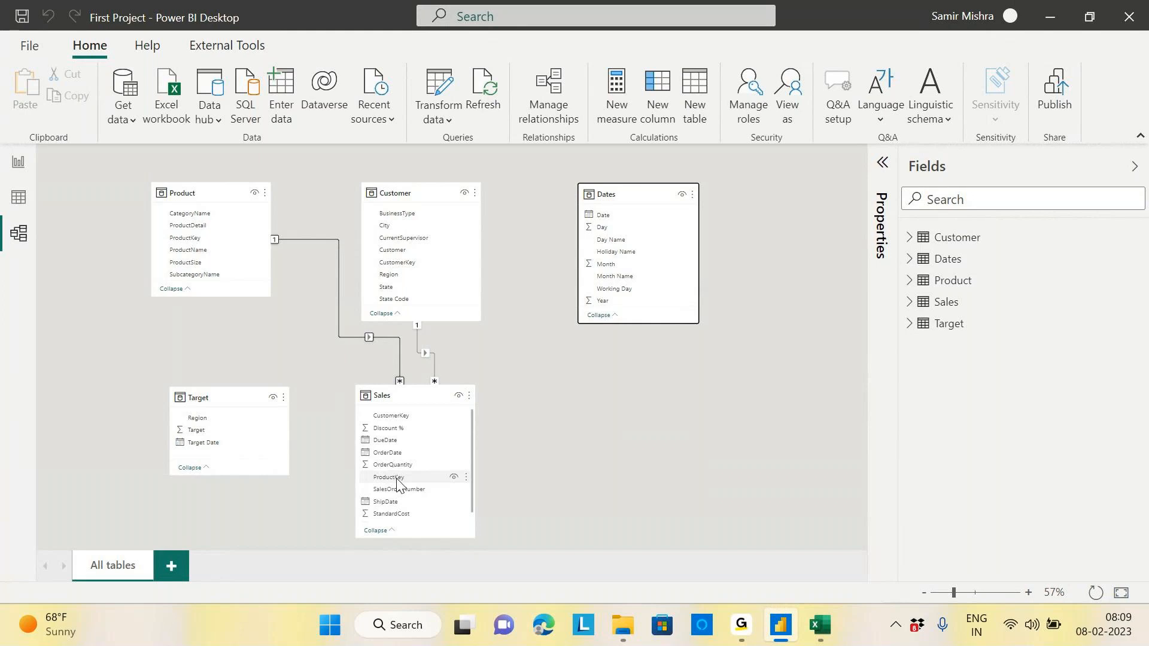
Step: Relate the OrderDate column of the Sales table to the Date column of the Dates table directly in the diagram
mouse_move(394, 459)
mouse_down()
mouse_move(482, 436)
mouse_move(639, 221)
mouse_move(451, 493)
mouse_move(395, 459)
mouse_up()
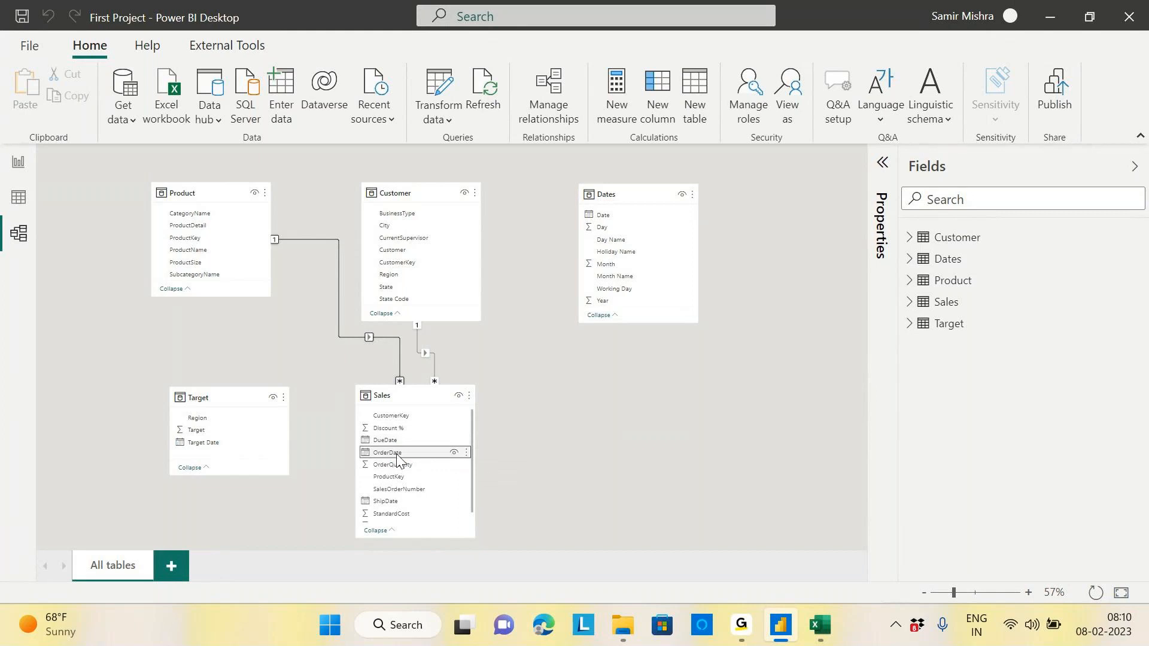
drag(383, 458, 627, 220)
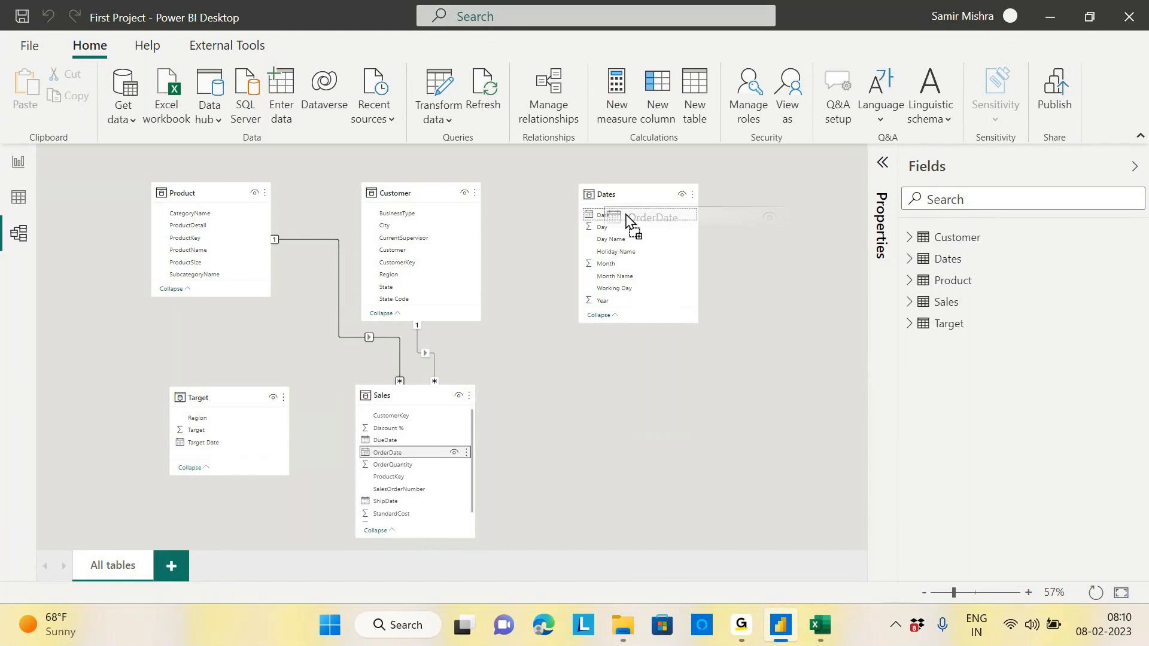
drag(628, 220, 628, 220)
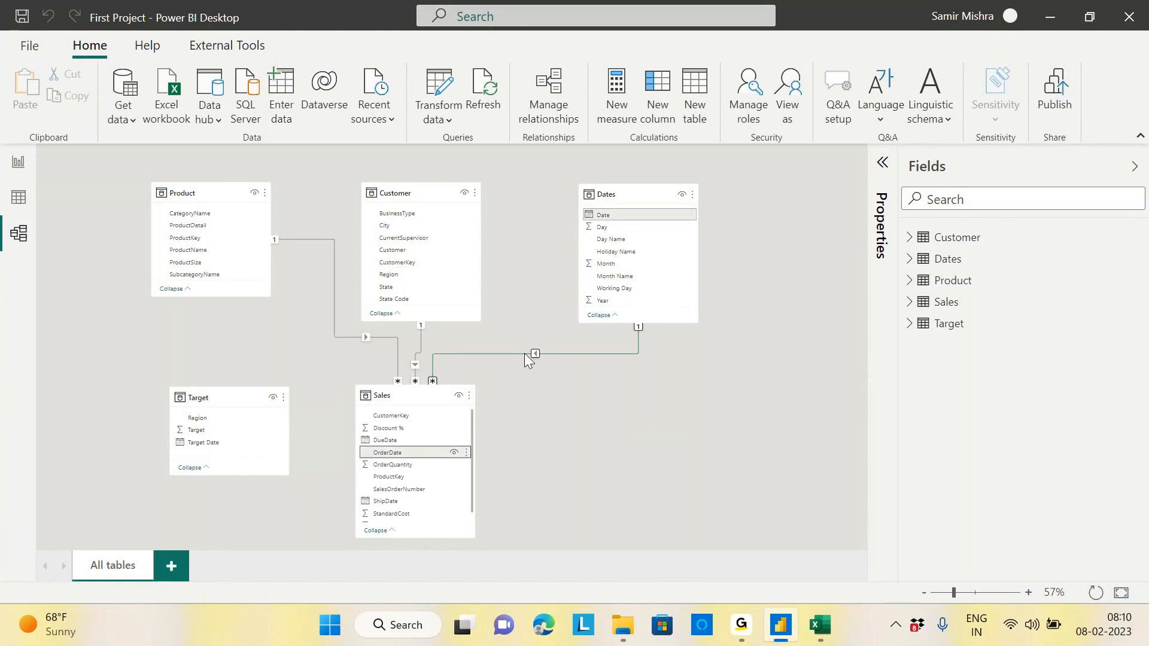
Step: Delete the relationship between the Sales and Dates tables
right_click(564, 354)
click(576, 368)
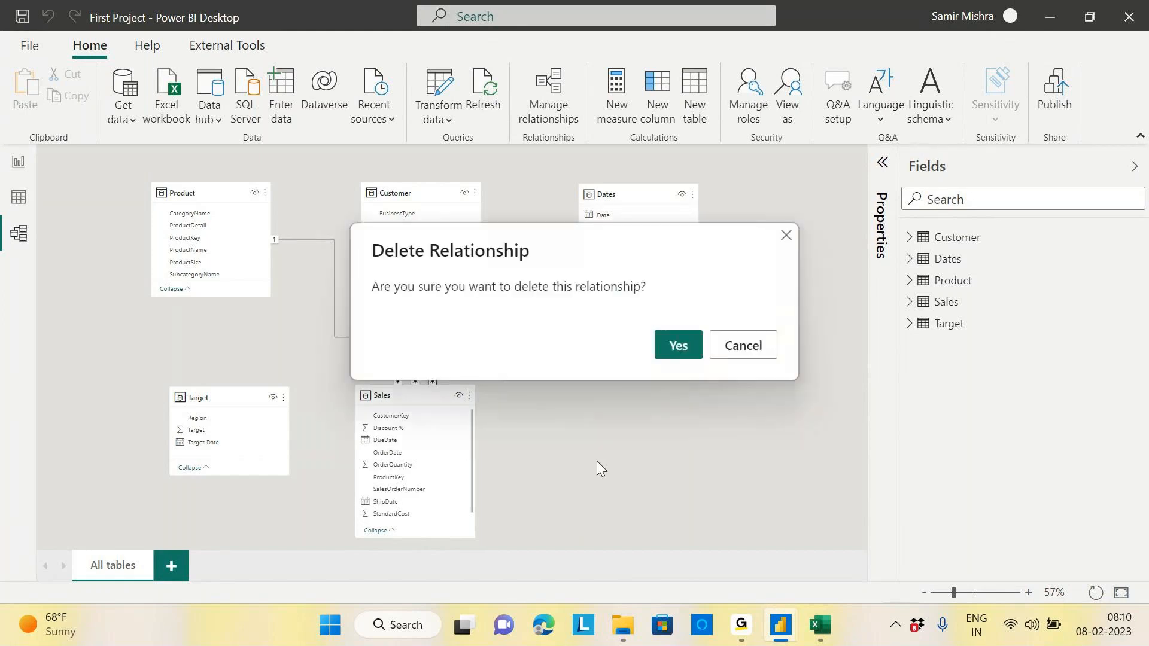
click(680, 344)
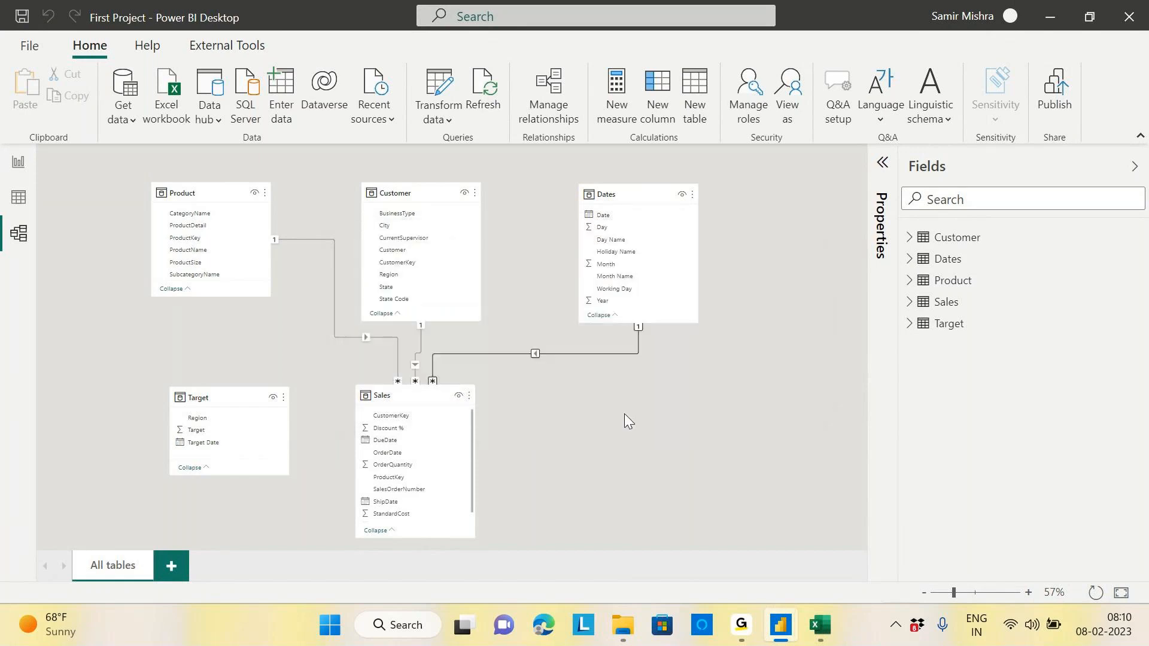
Step: Create an active many-to-one relationship from Sales OrderDate to Dates Date through Manage relationships, with single cross filter direction
click(556, 95)
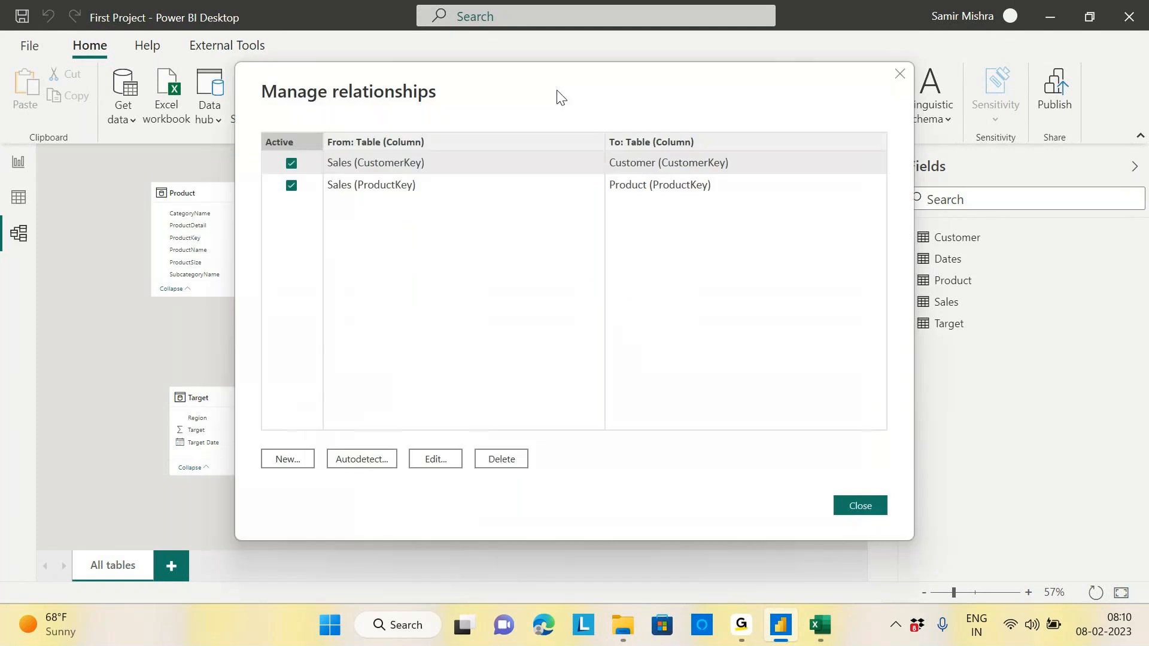
click(292, 461)
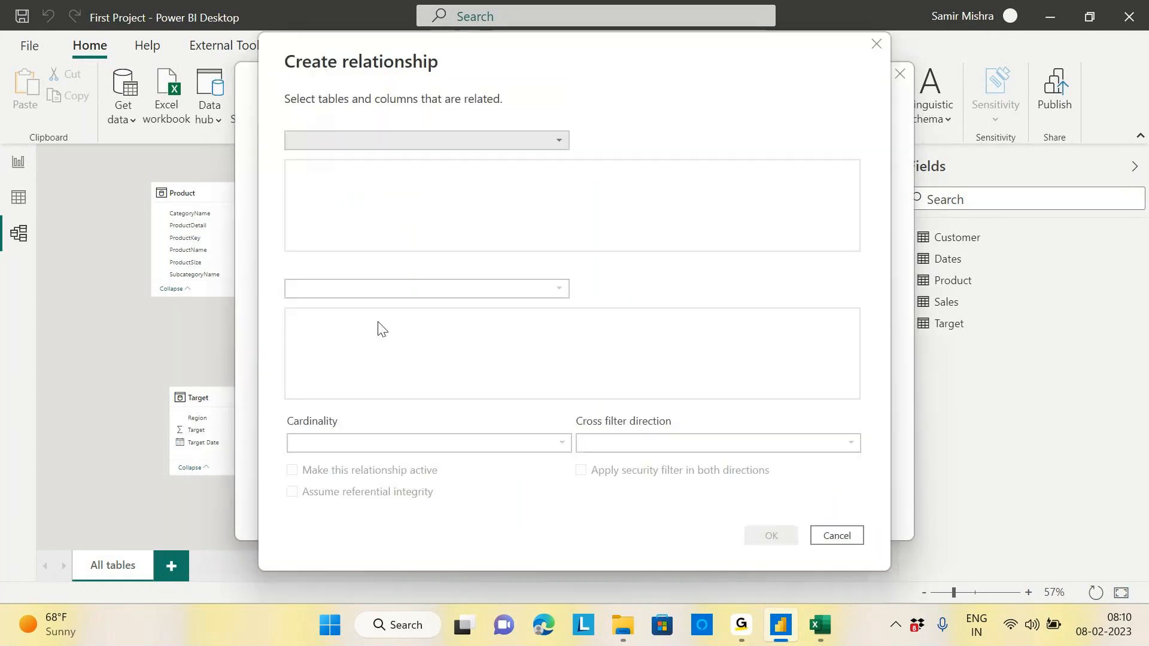
click(562, 142)
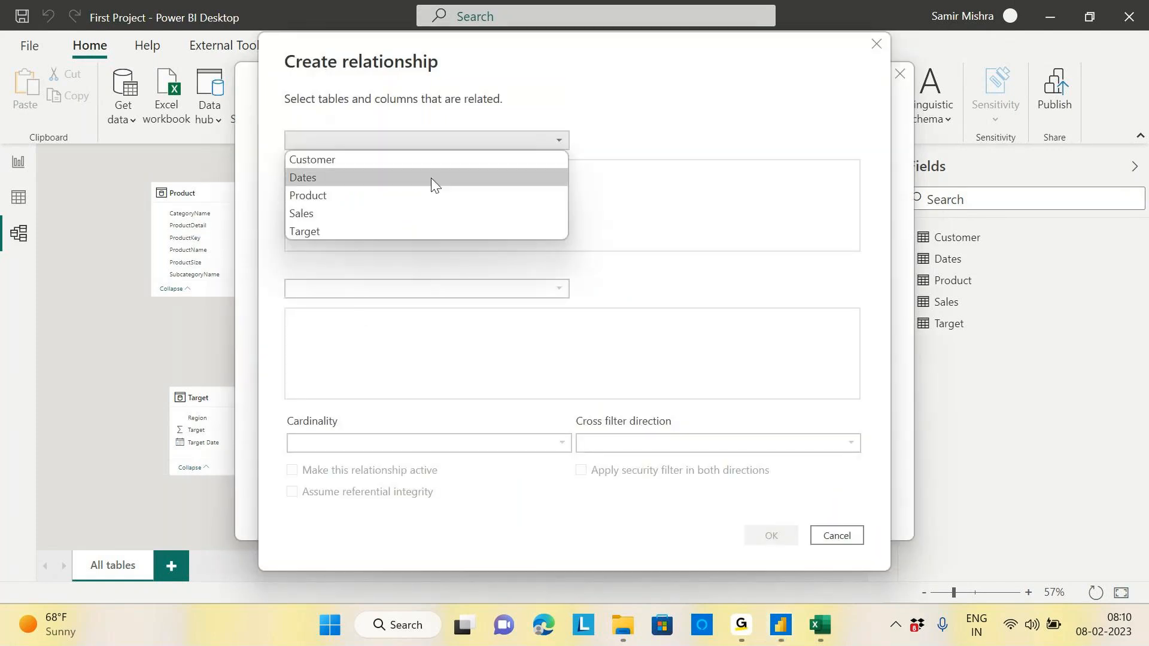
click(318, 213)
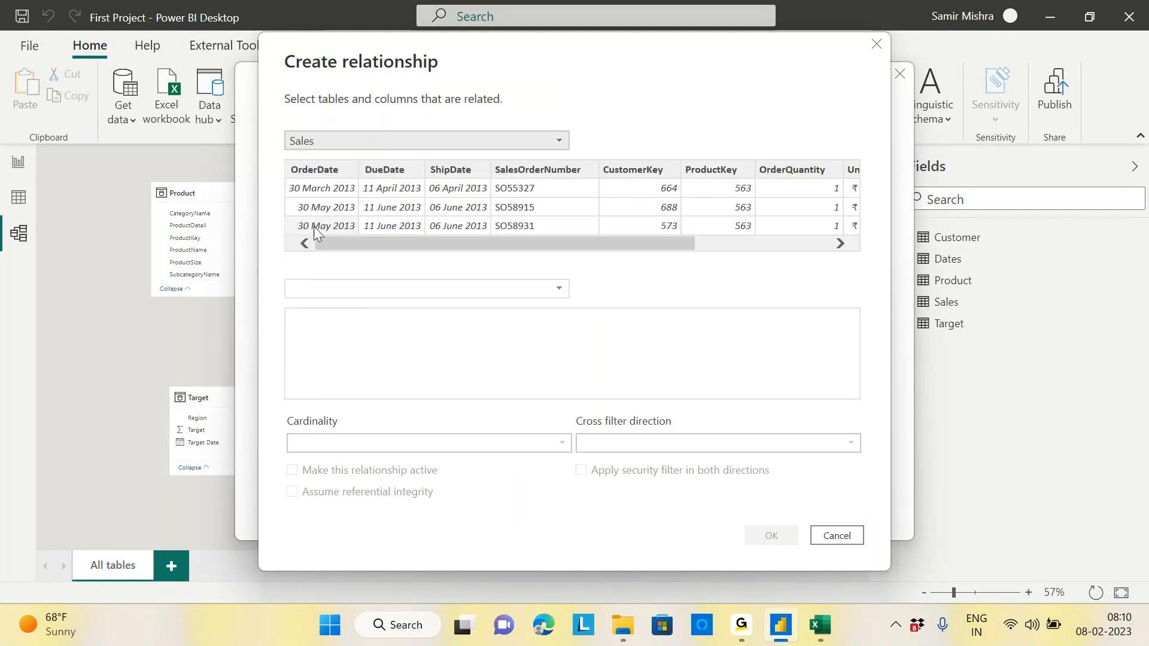
click(563, 288)
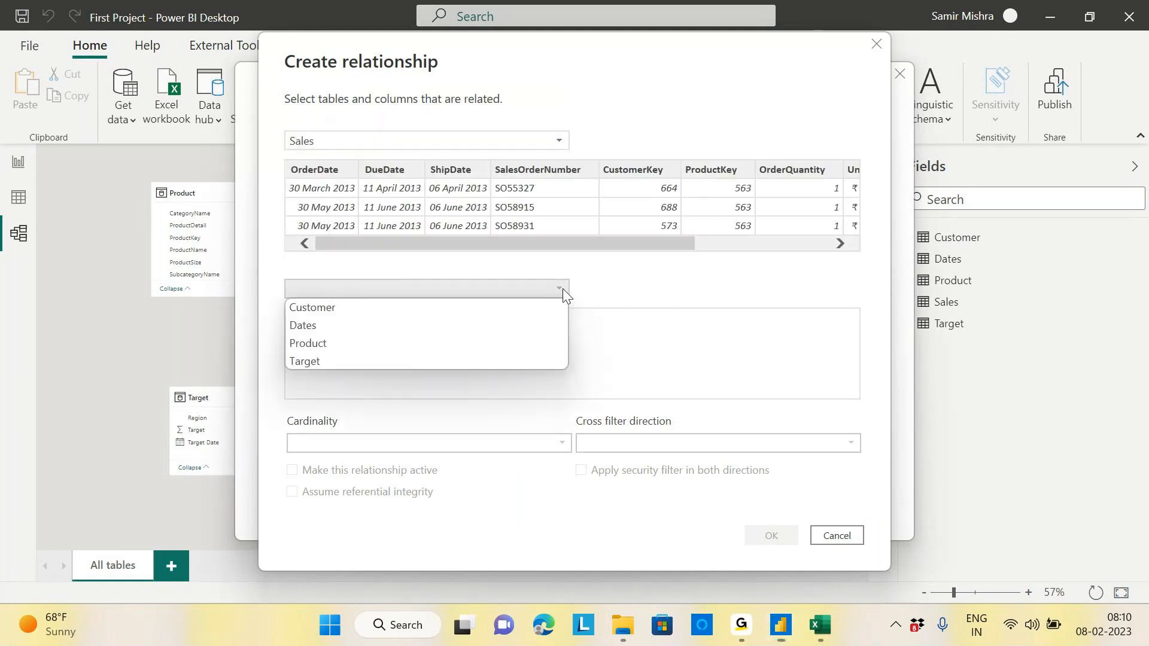
click(307, 326)
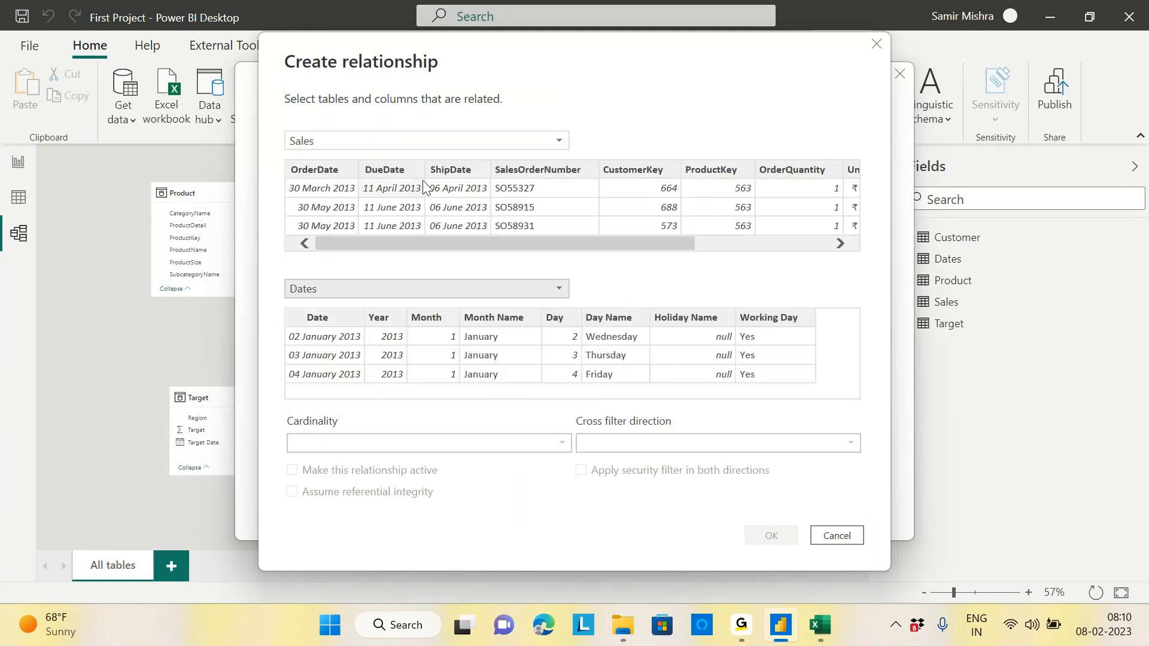
click(319, 171)
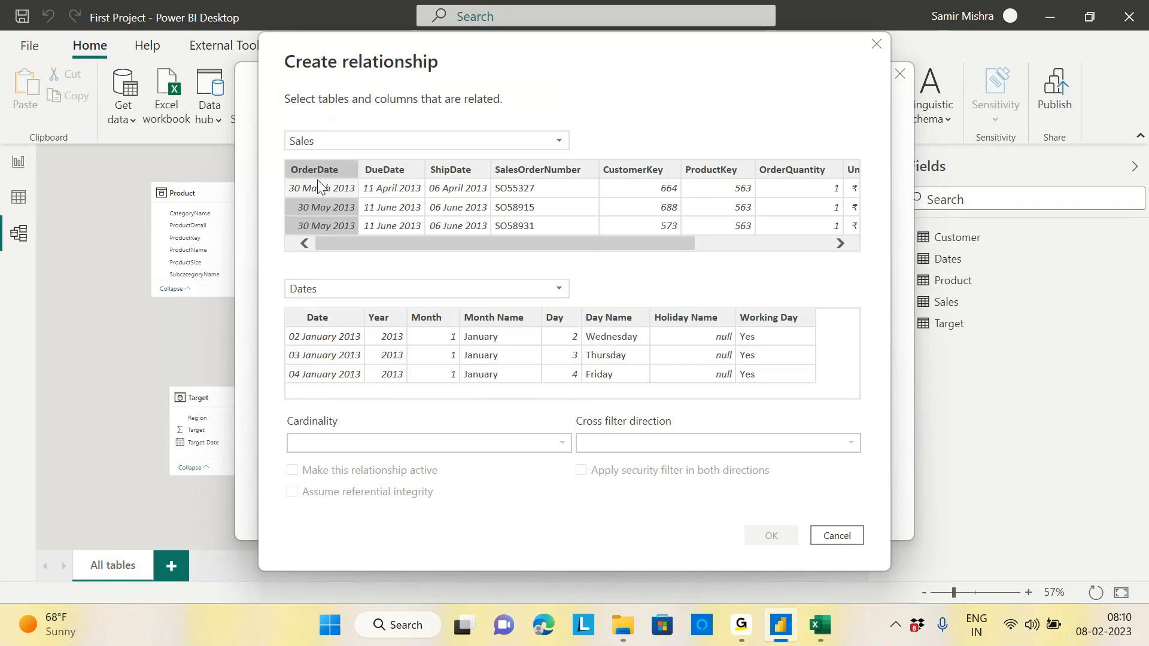
click(319, 317)
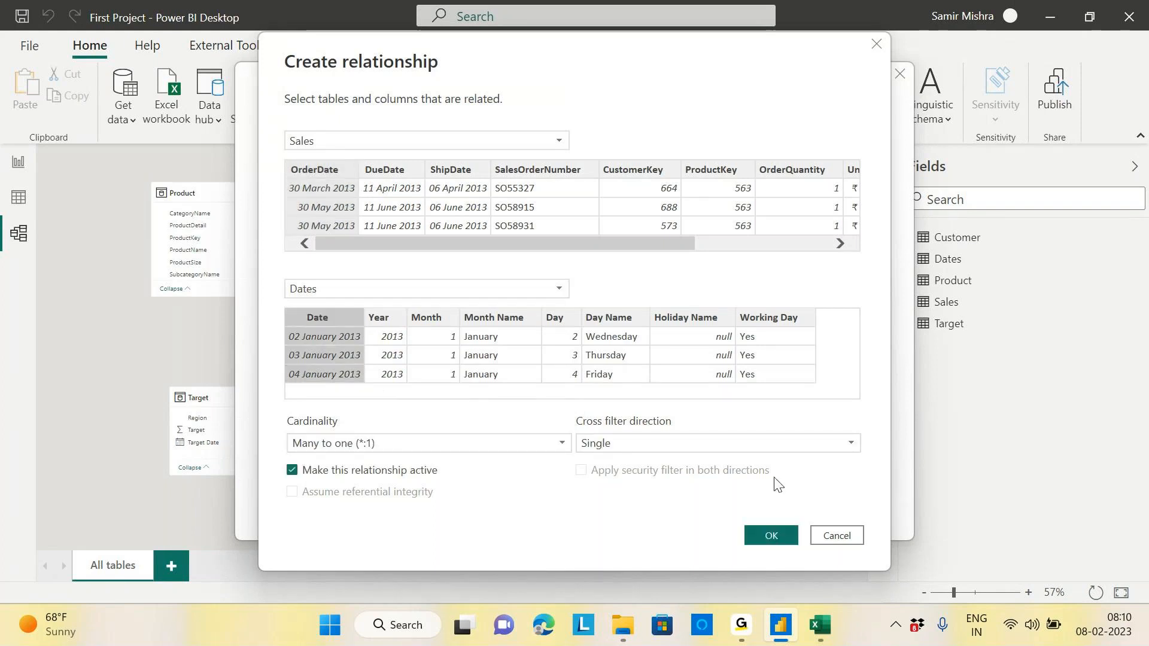
click(772, 536)
click(862, 507)
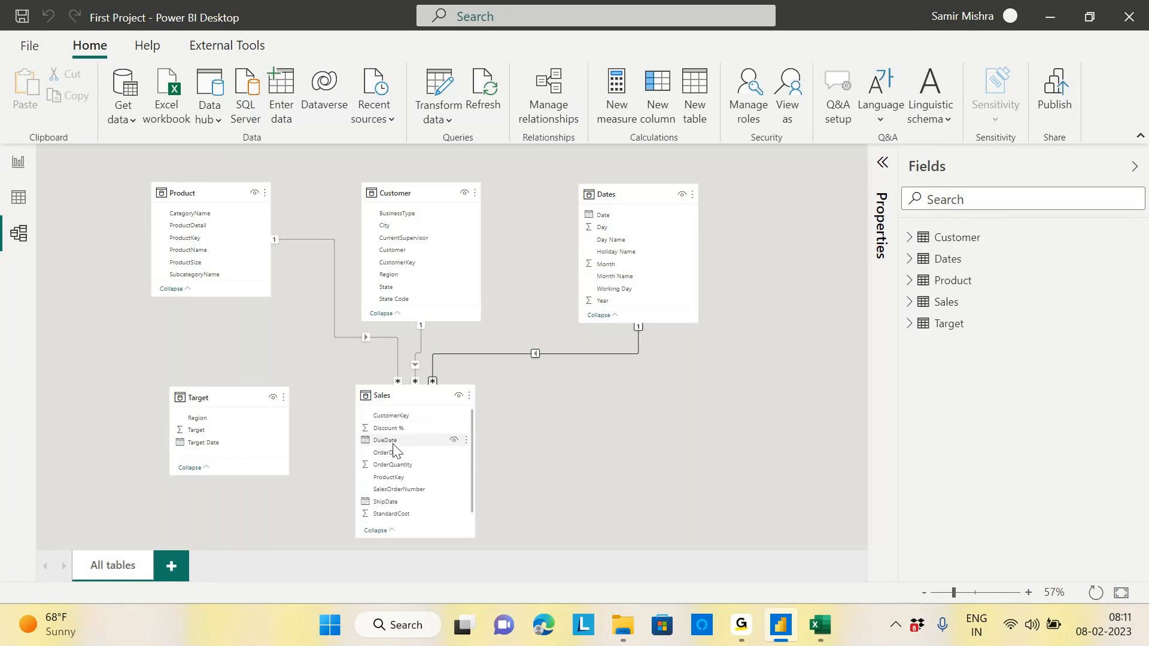
Step: Relate both the DueDate and ShipDate columns of Sales to the Date column of the Dates table
drag(385, 447, 621, 215)
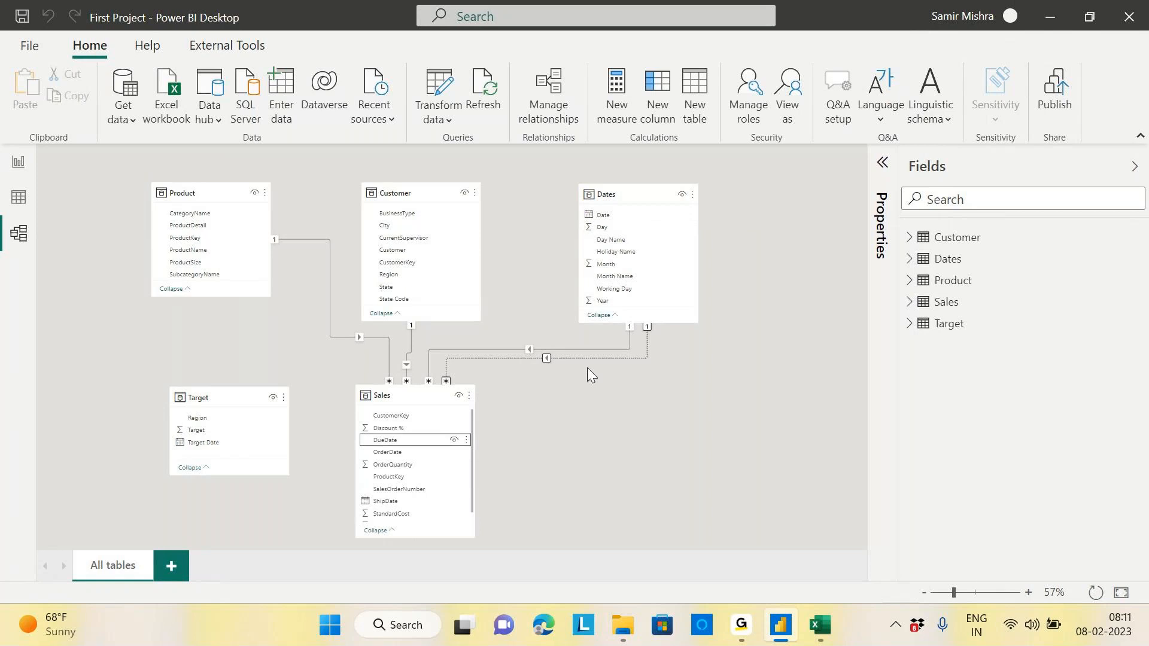
drag(954, 593, 961, 593)
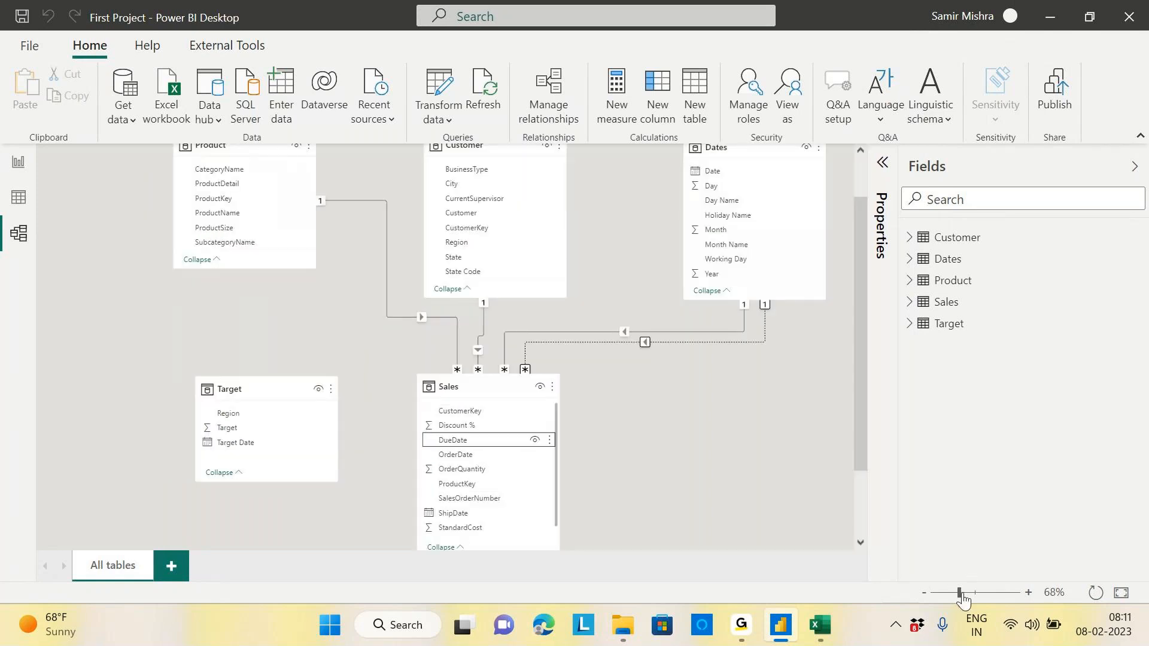
mouse_move(864, 400)
mouse_down()
mouse_move(865, 374)
mouse_move(865, 385)
mouse_up()
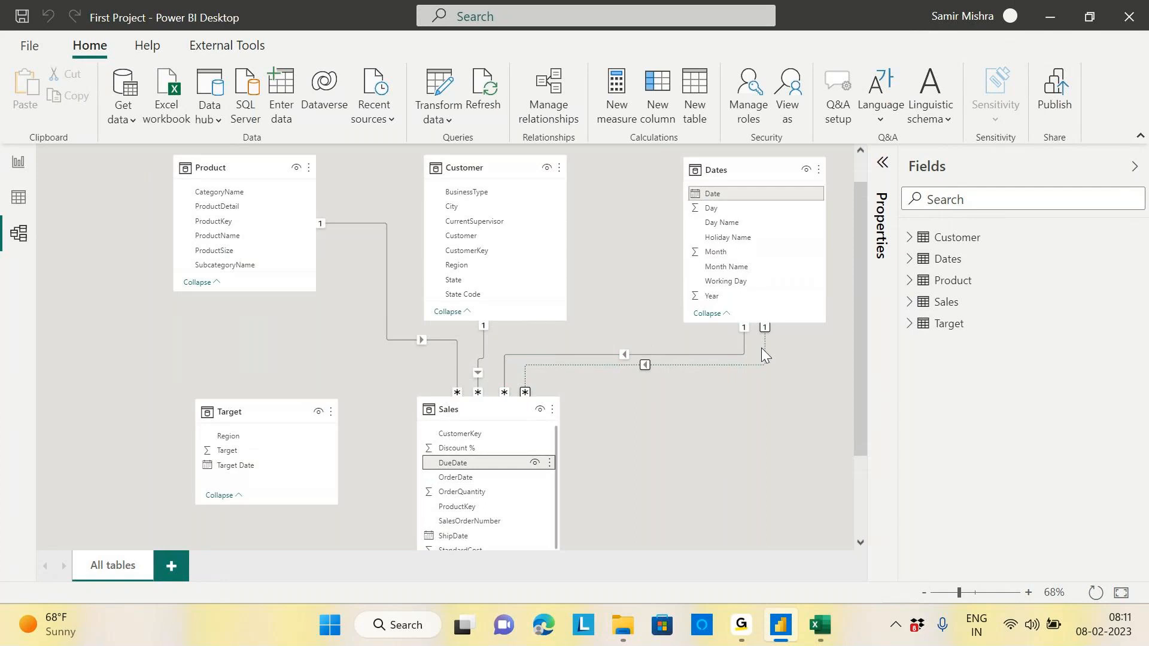
mouse_move(856, 350)
mouse_down()
mouse_move(858, 307)
mouse_move(858, 347)
mouse_up()
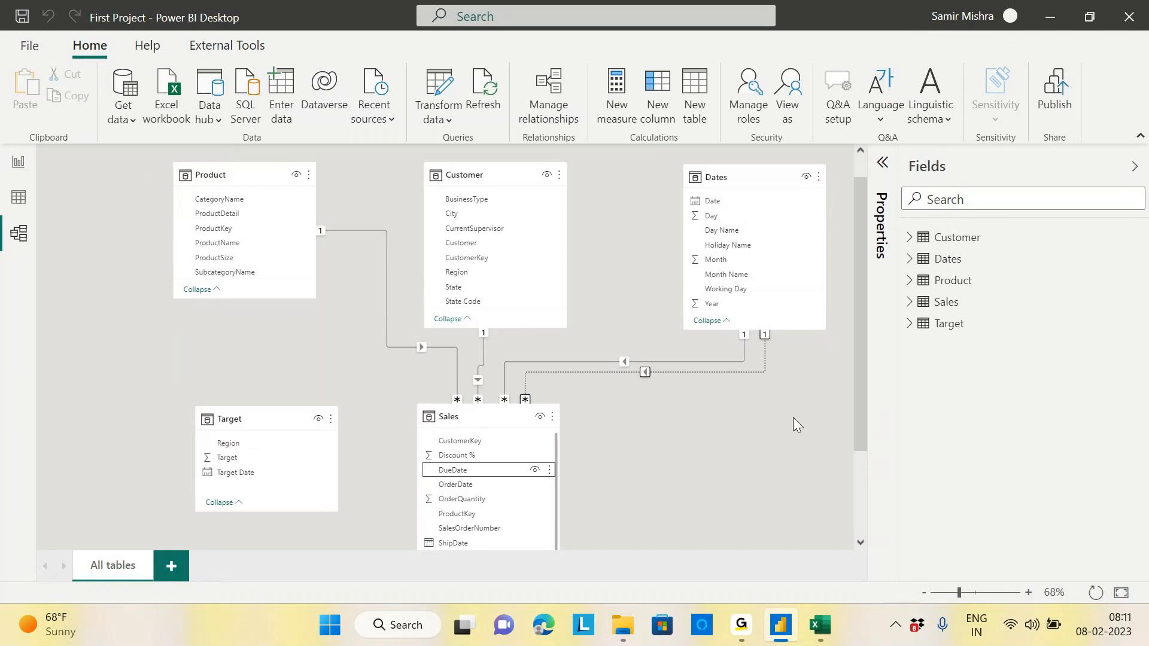
drag(857, 369, 861, 407)
drag(472, 492, 737, 227)
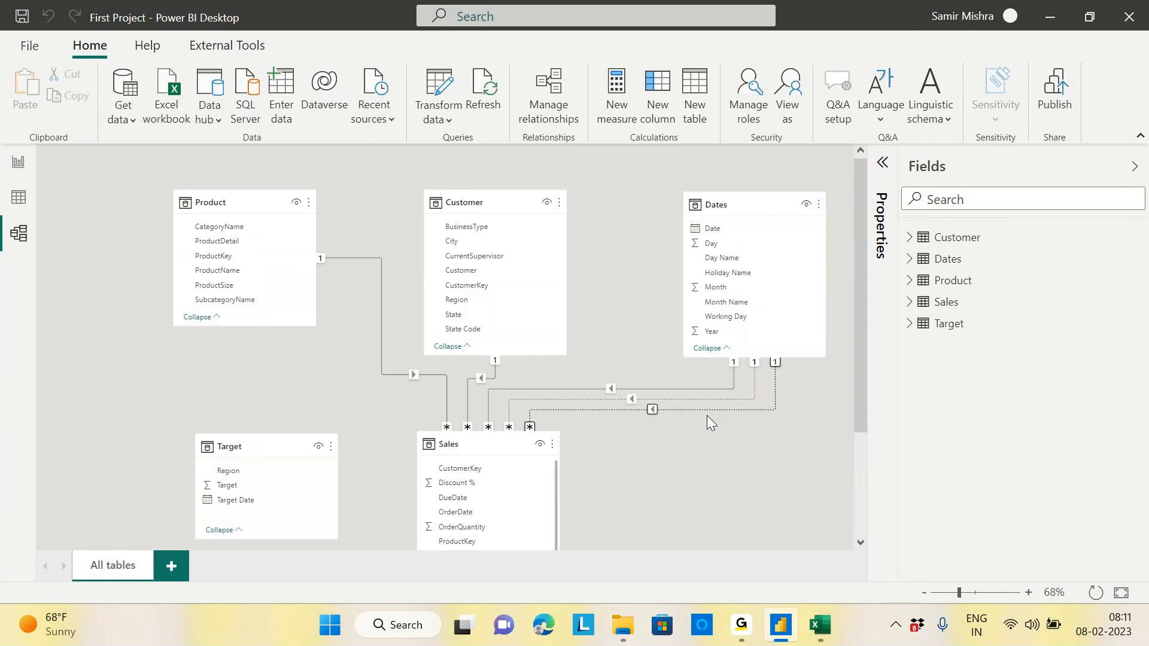
Step: Review the active setting in the properties of the ShipDate, DueDate and OrderDate relationships between Sales and Dates
click(882, 162)
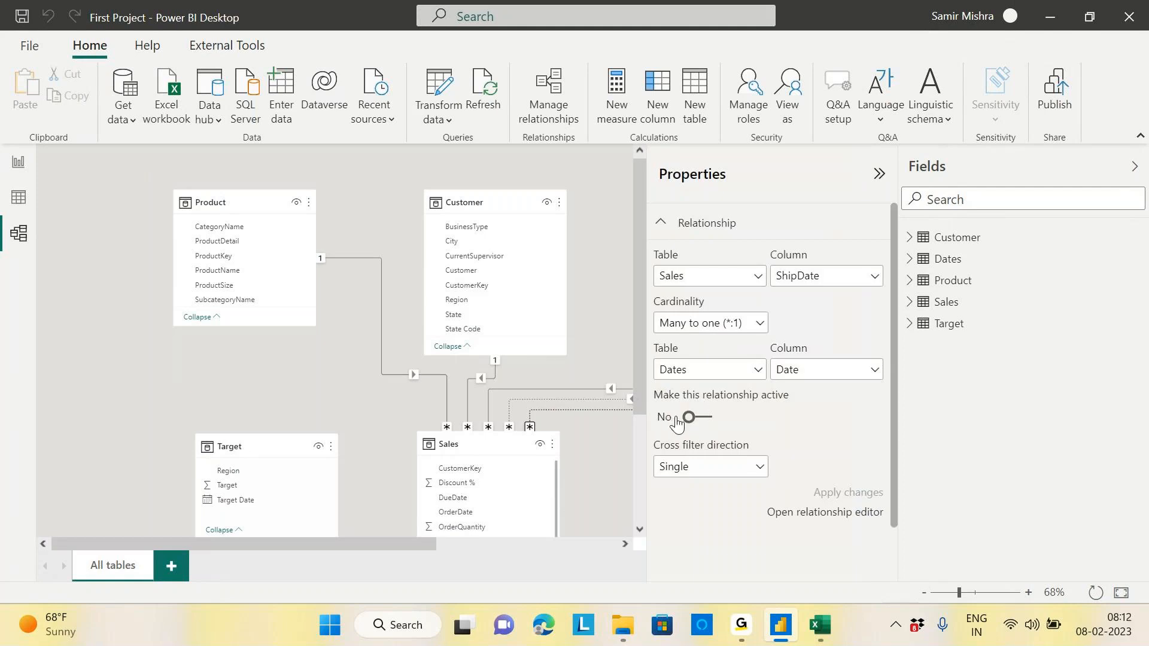
click(606, 399)
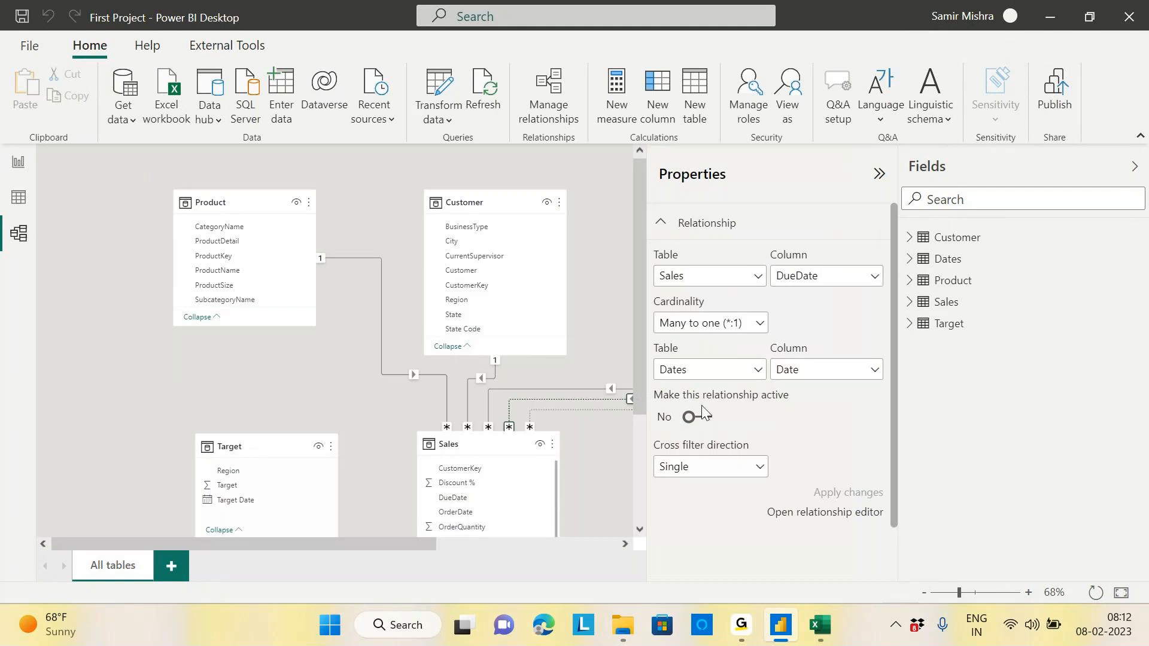
click(712, 418)
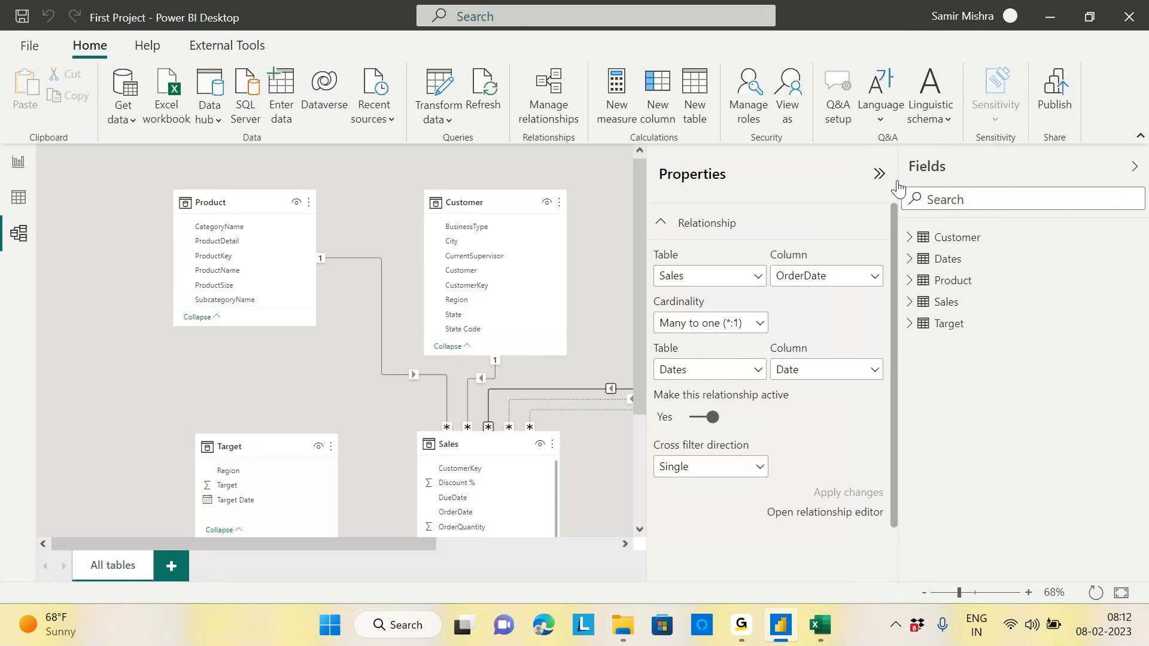
click(881, 174)
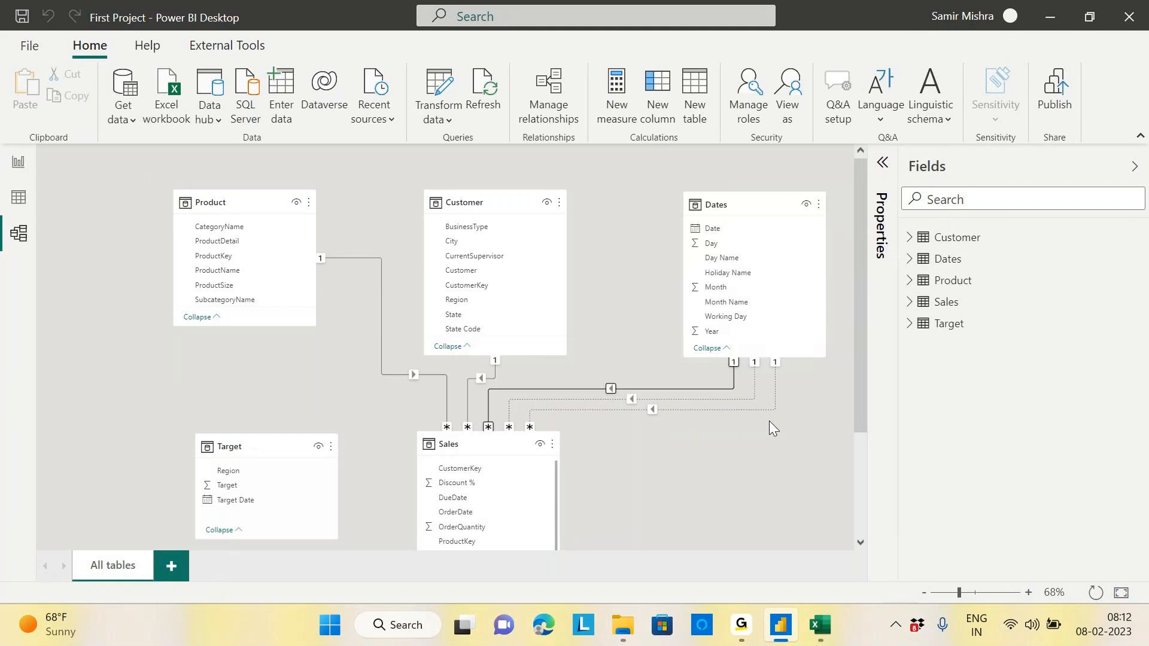
Step: Review the properties of the ProductKey relationship between the Product and Sales tables
drag(860, 342, 859, 357)
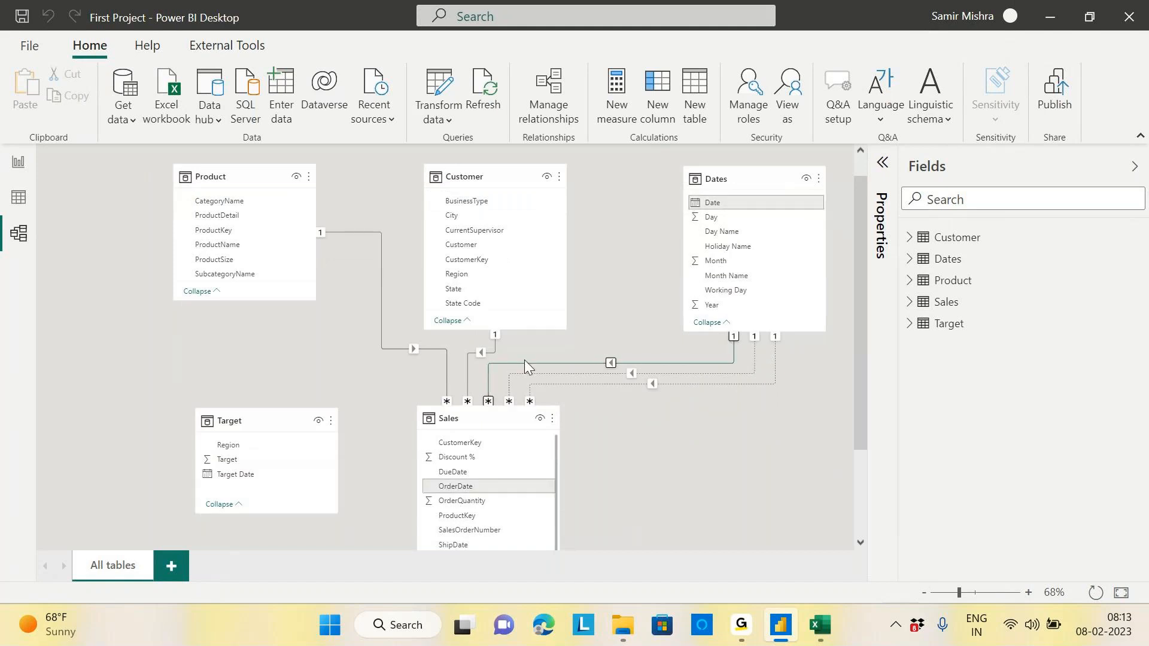
click(381, 314)
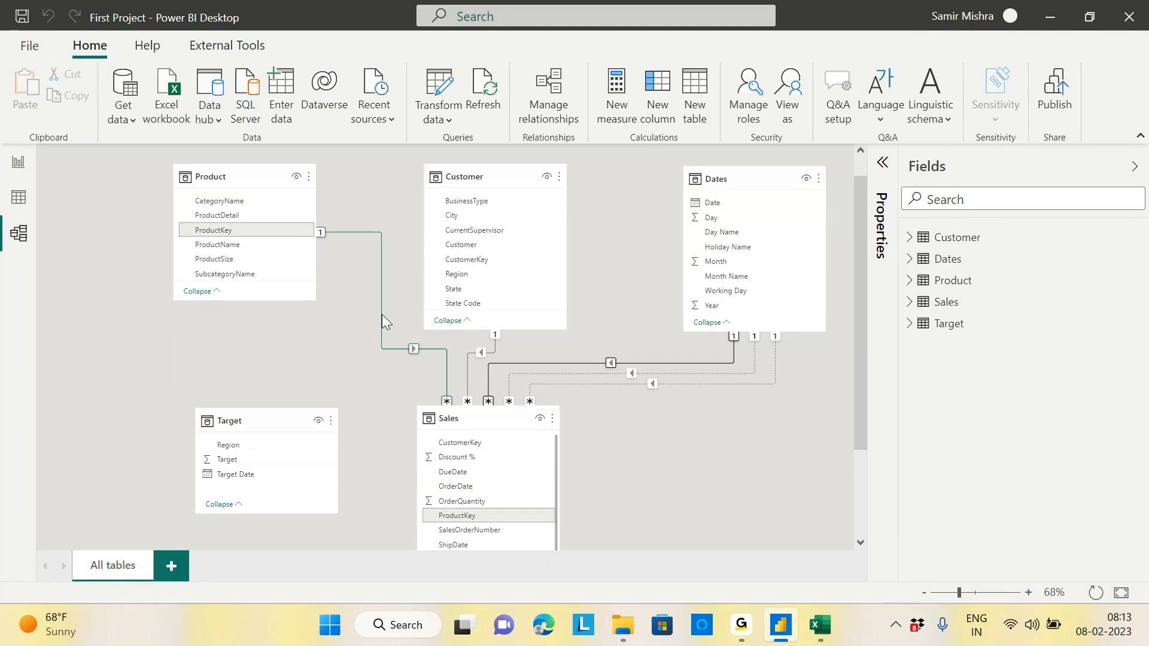
click(882, 170)
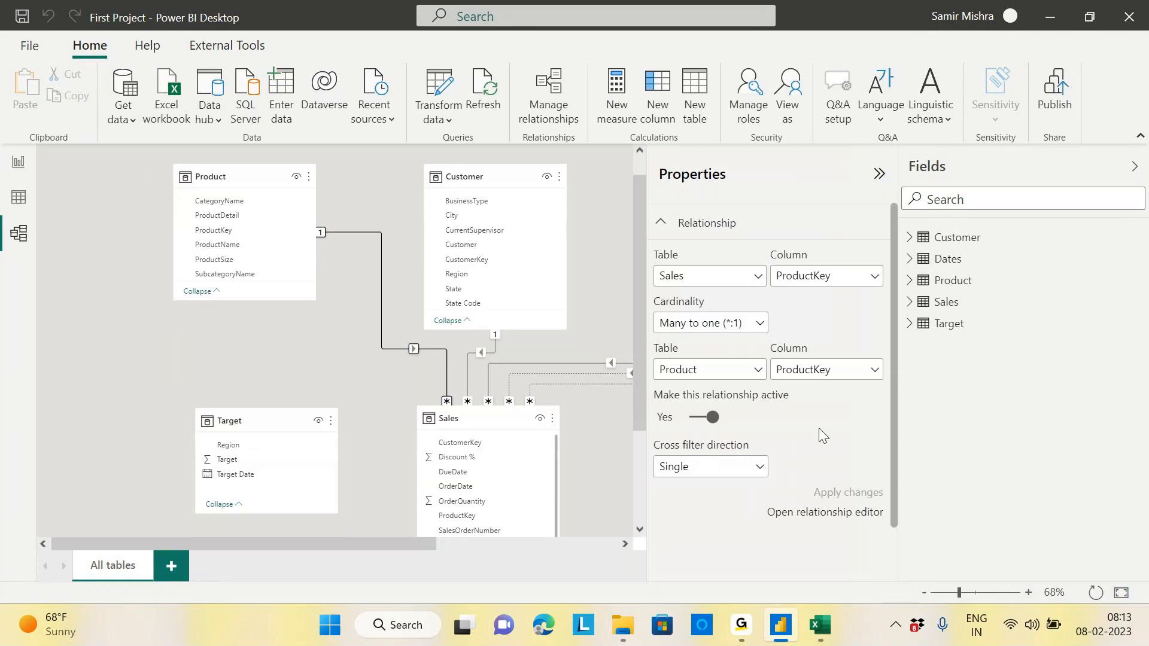
click(879, 174)
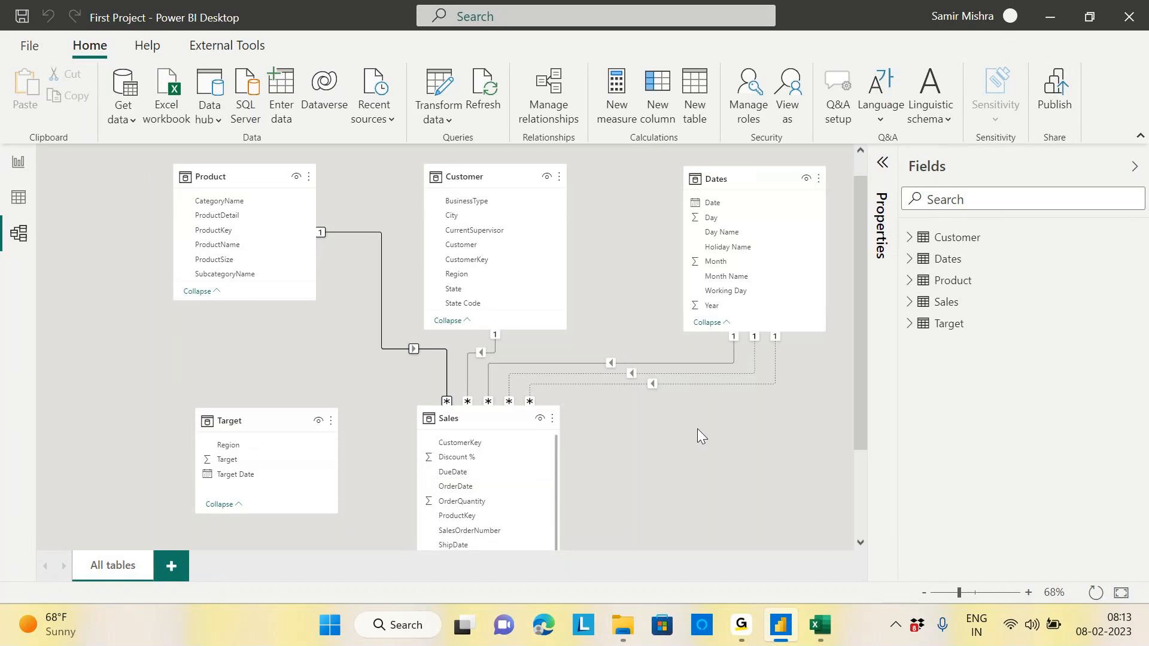
Step: Nudge the Target table closer to Sales and relate its Target Date column to the Date column of Dates
click(259, 425)
drag(259, 424, 270, 423)
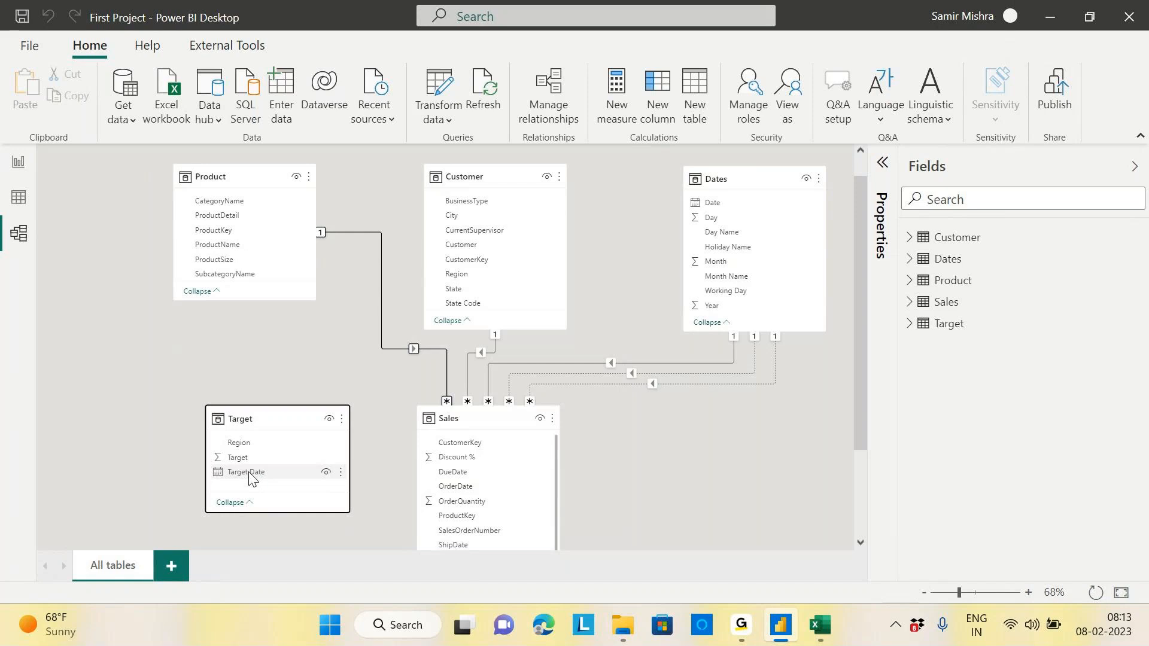
drag(249, 476, 725, 208)
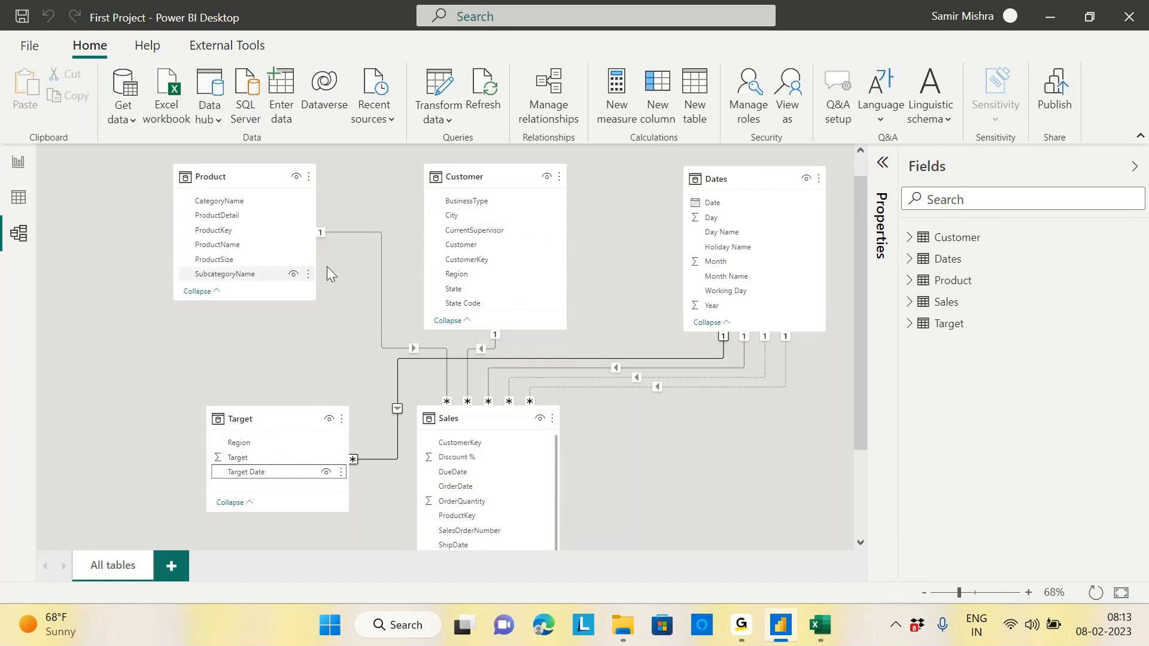
Step: Try to relate the Region column of Target to the Region column of Customer
click(244, 446)
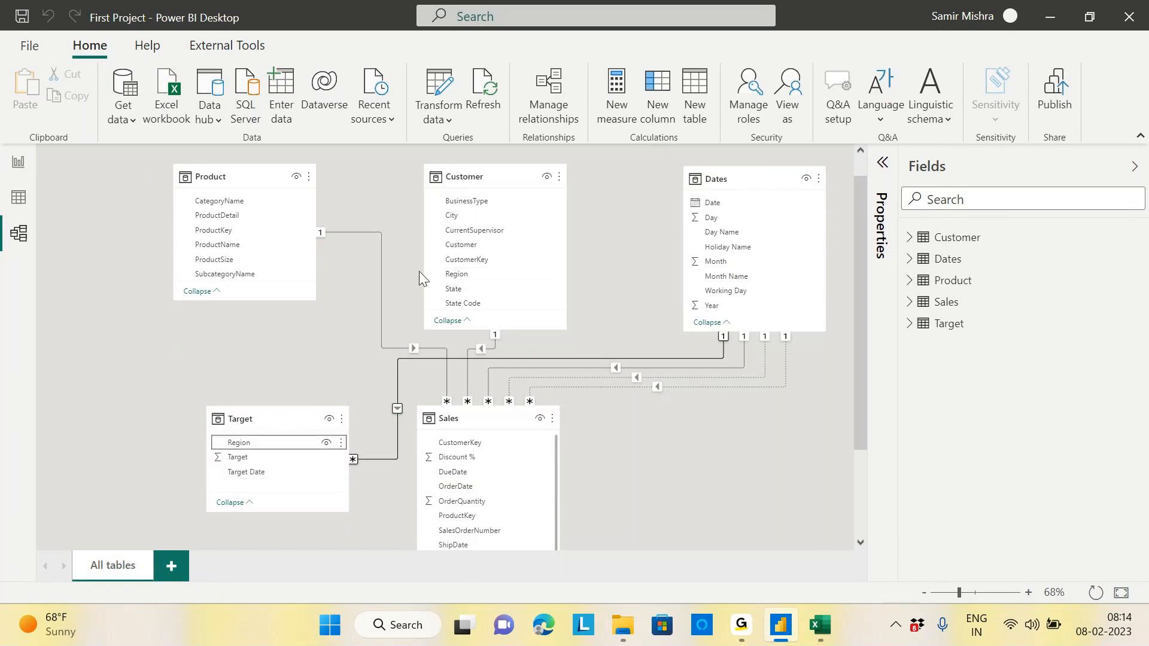
click(245, 442)
drag(237, 443, 468, 275)
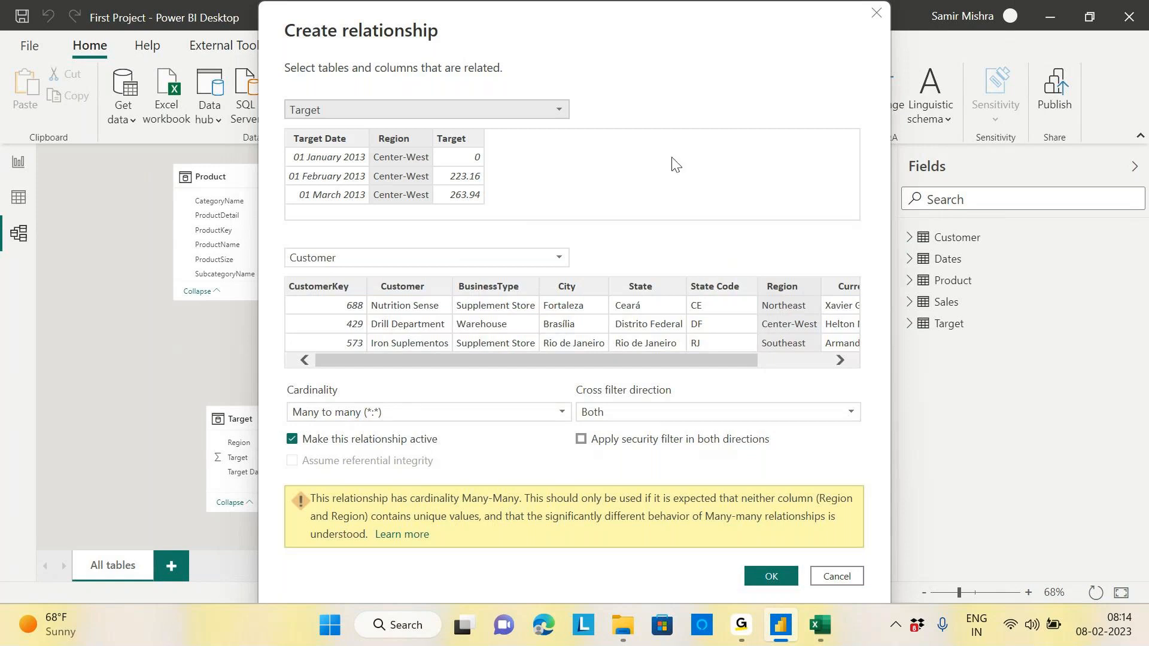
drag(584, 14, 743, 21)
click(990, 576)
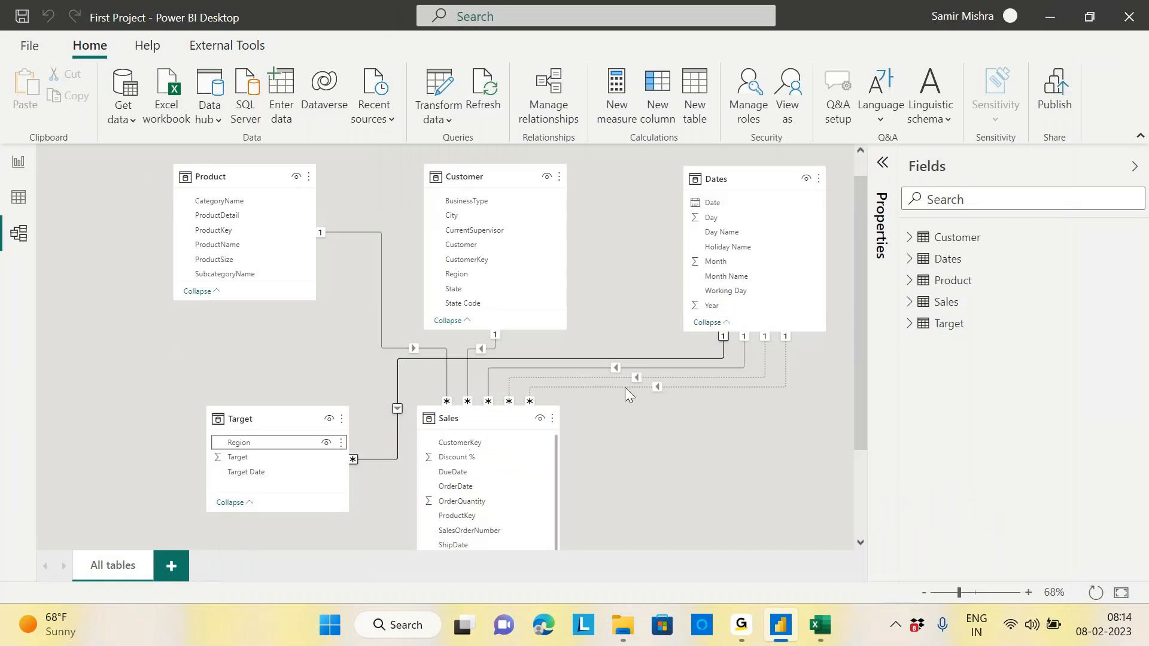
Step: Save the project and review the Customer, Dates, Product, Sales and Target tables as data grids, finishing on Sales
click(22, 15)
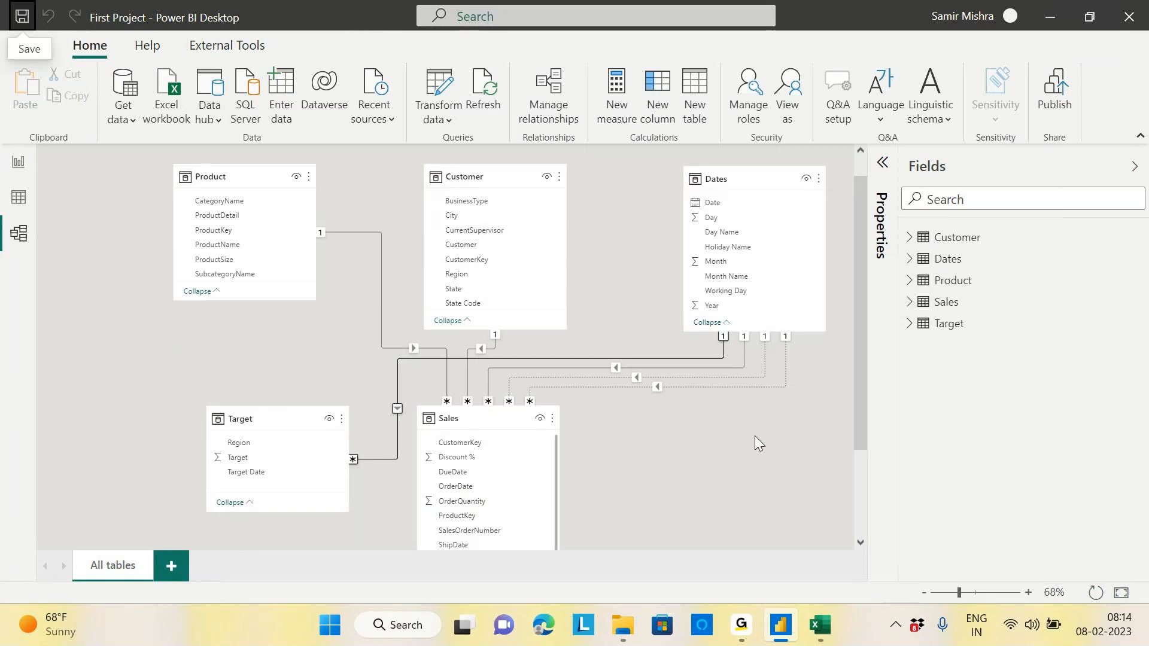
click(18, 162)
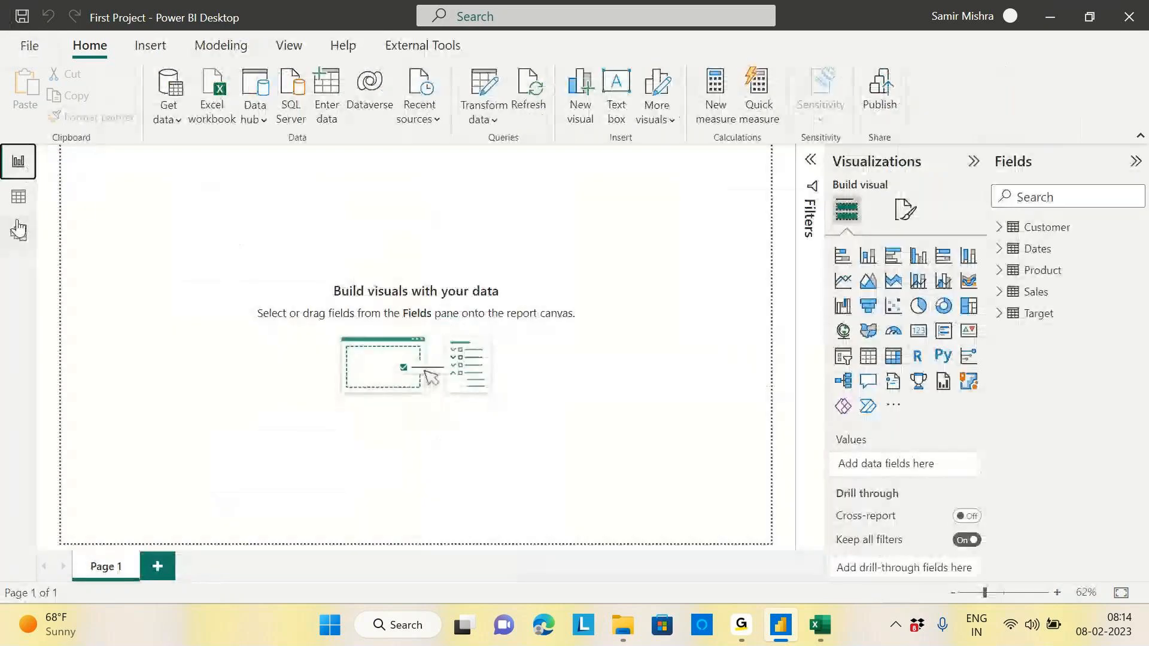
click(19, 197)
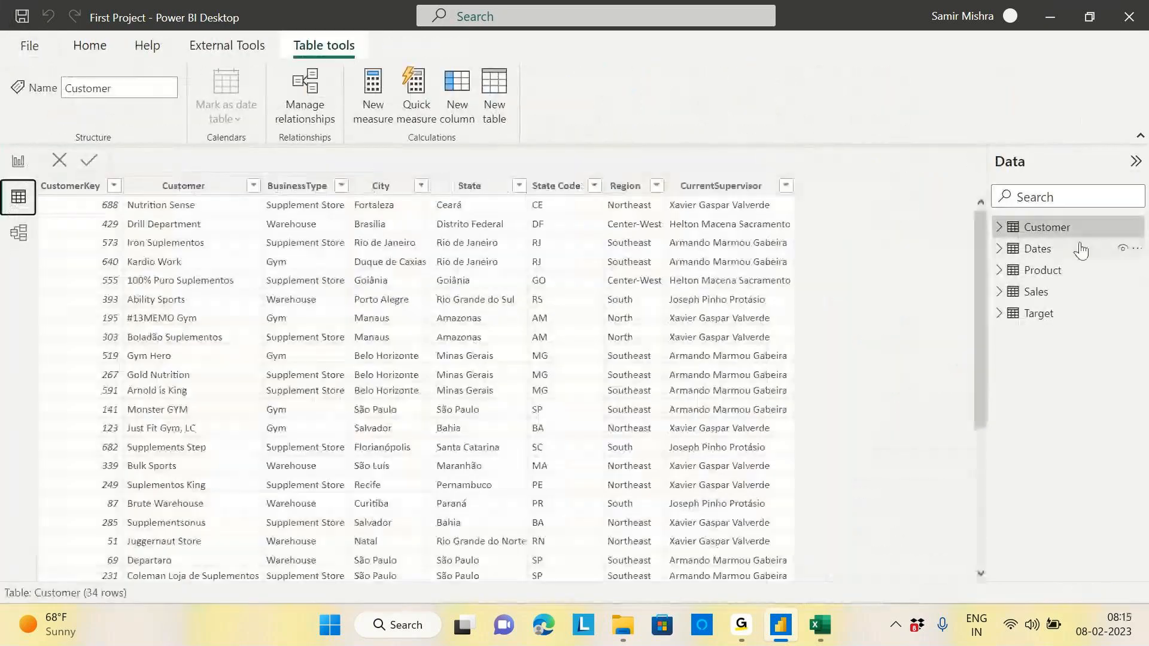
click(1039, 249)
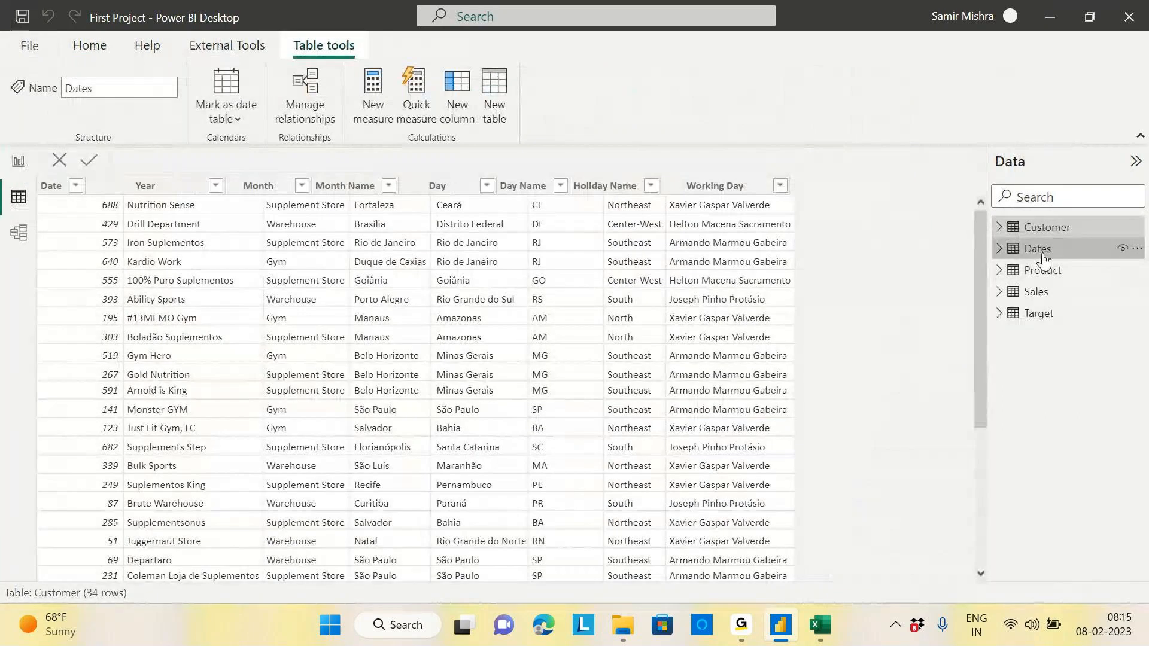
click(1044, 270)
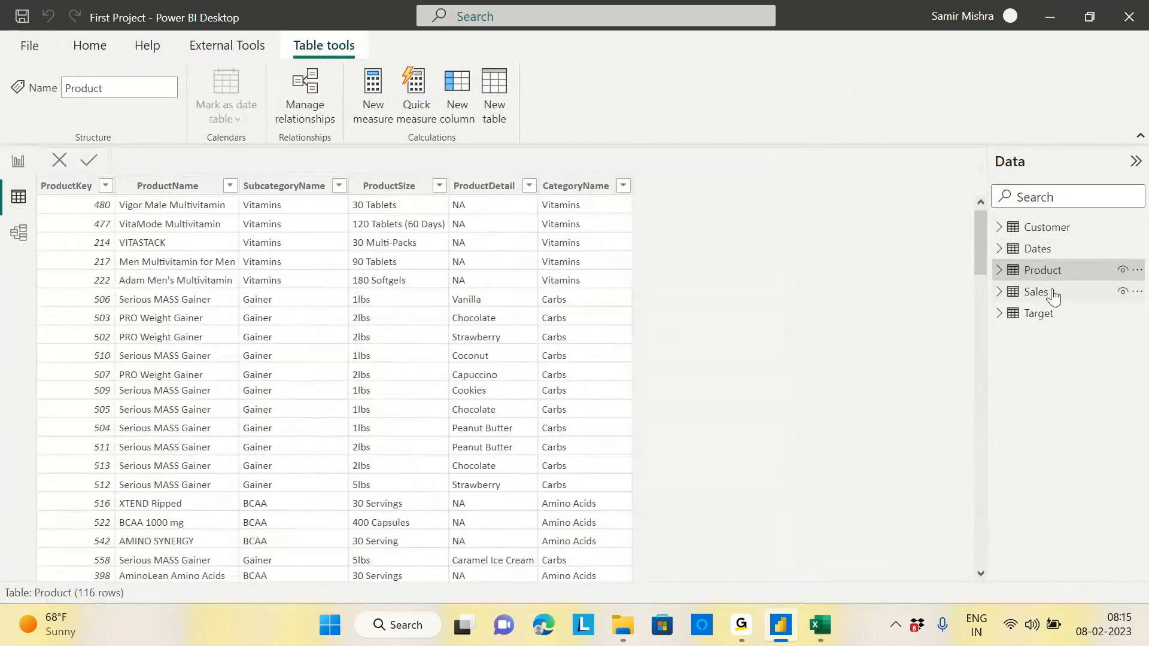
click(1052, 293)
click(1051, 315)
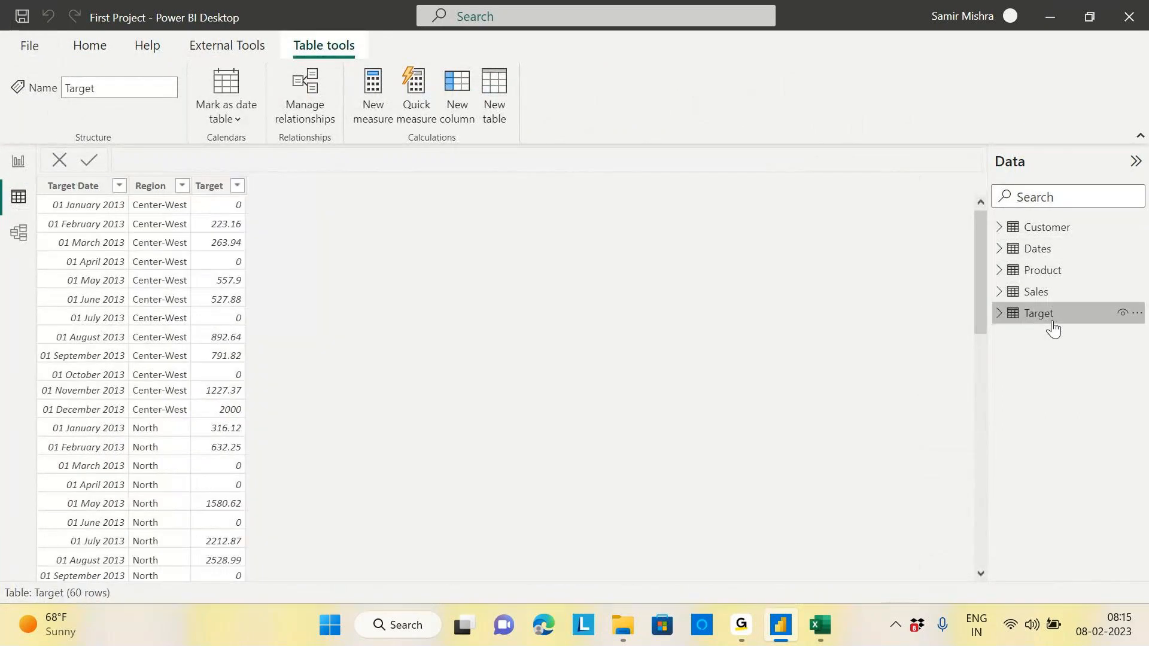
click(1045, 270)
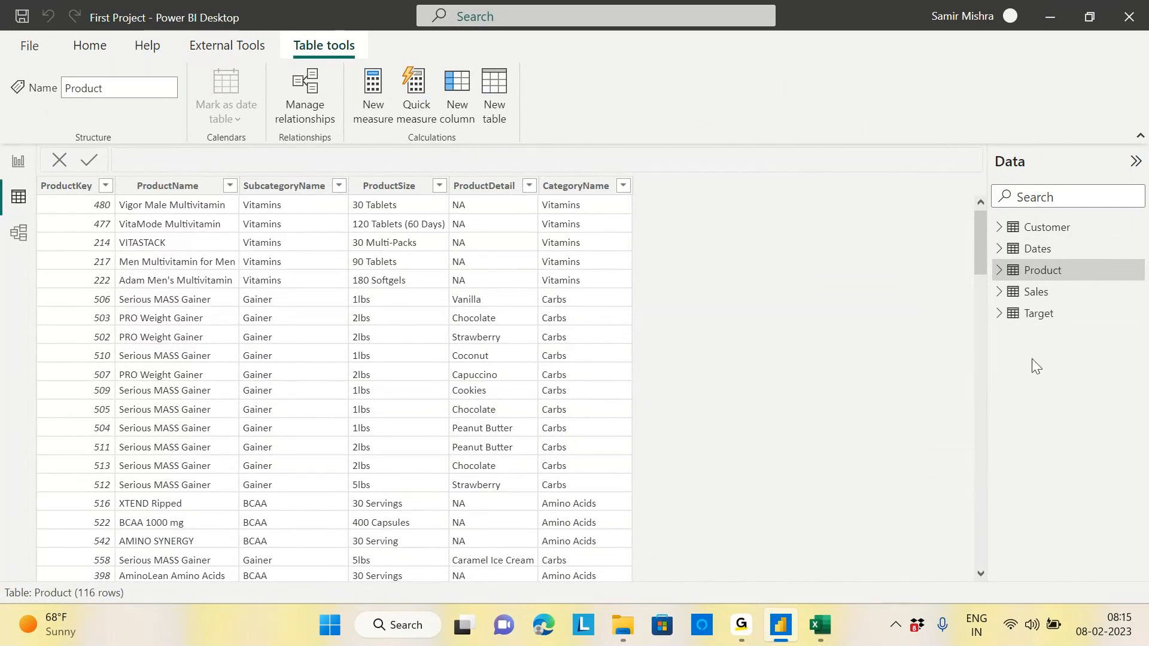
click(1037, 293)
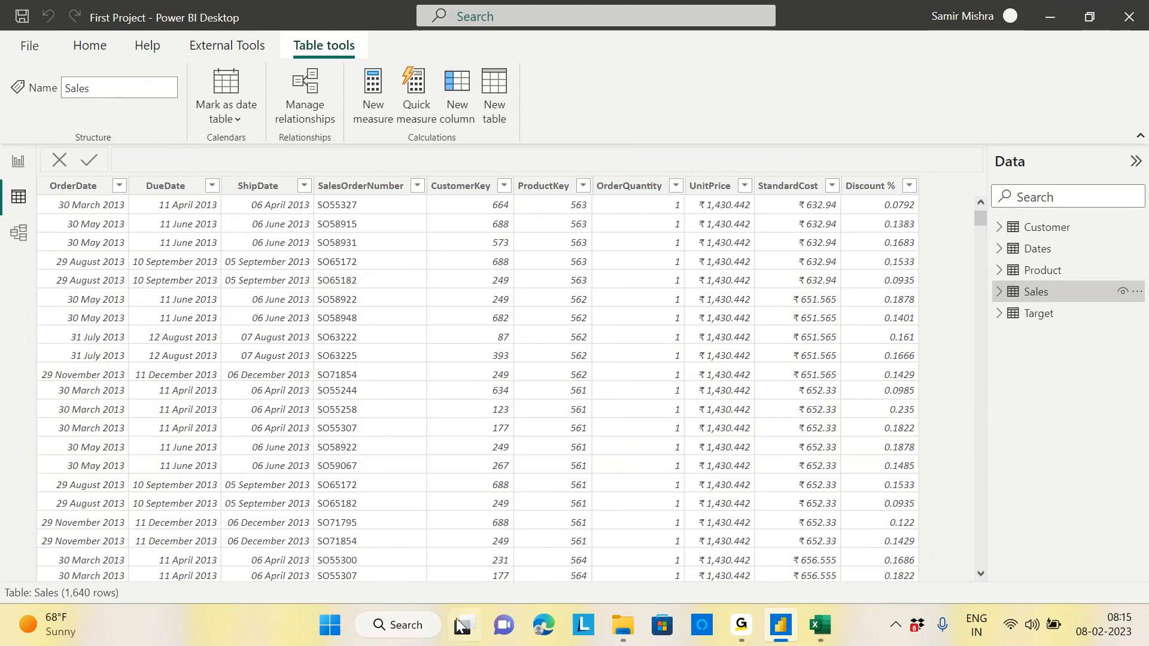
Step: Open Notepad and write the heading "DAX - DATA ANALYSIS EXPRESSION" in a blank note
click(384, 625)
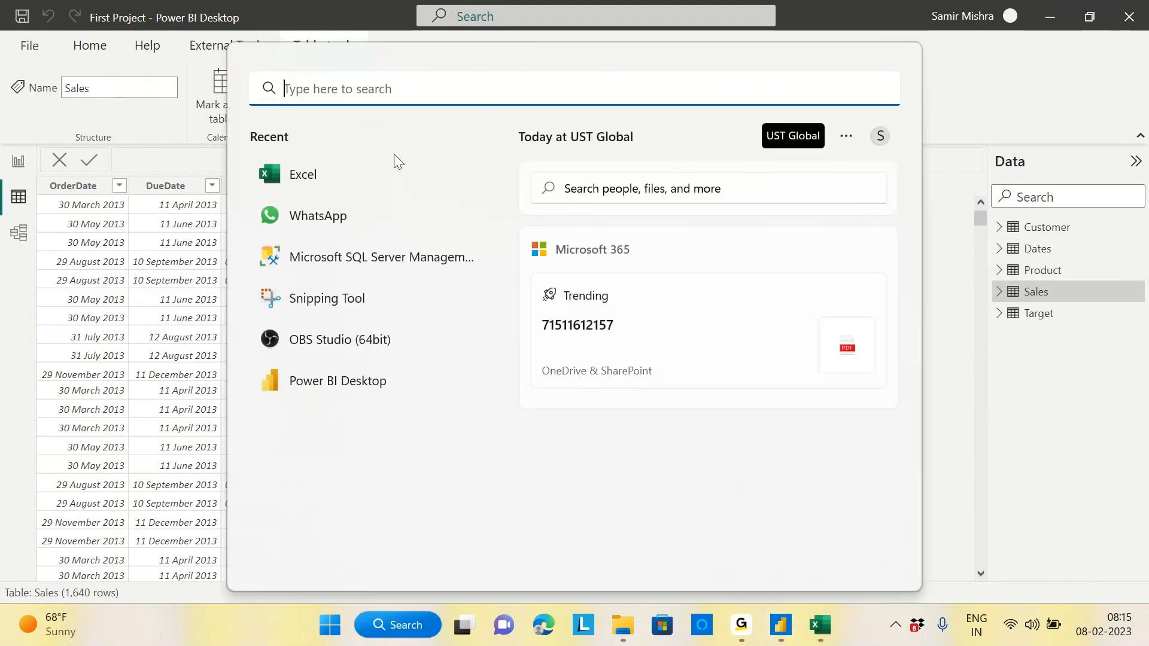
text(note)
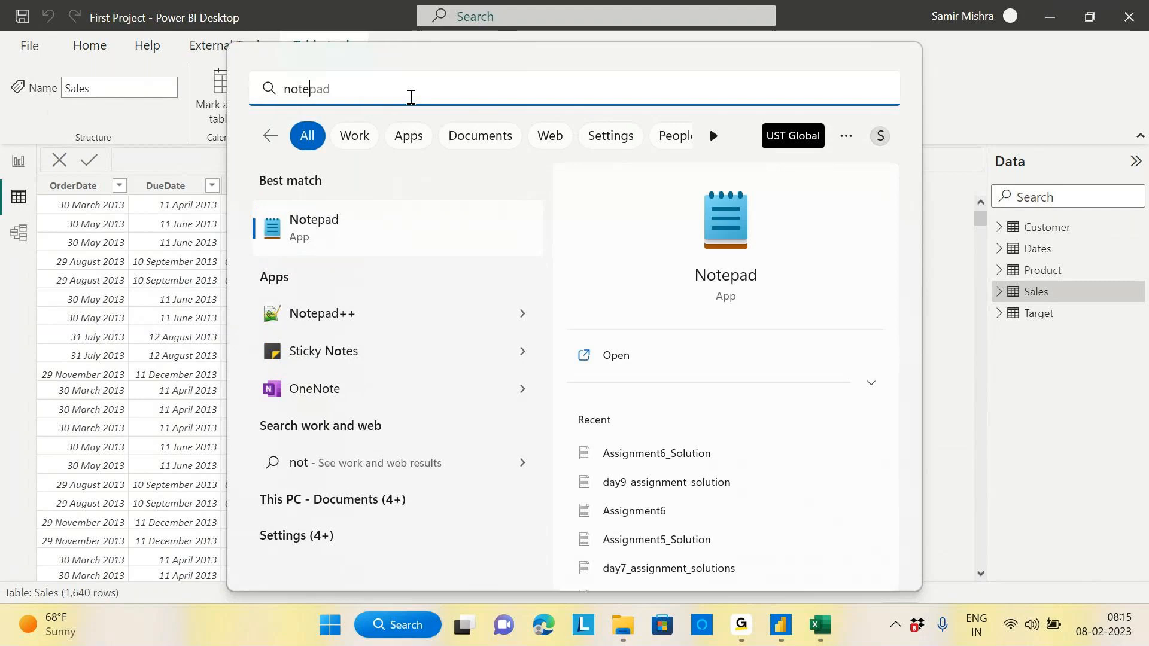
click(334, 245)
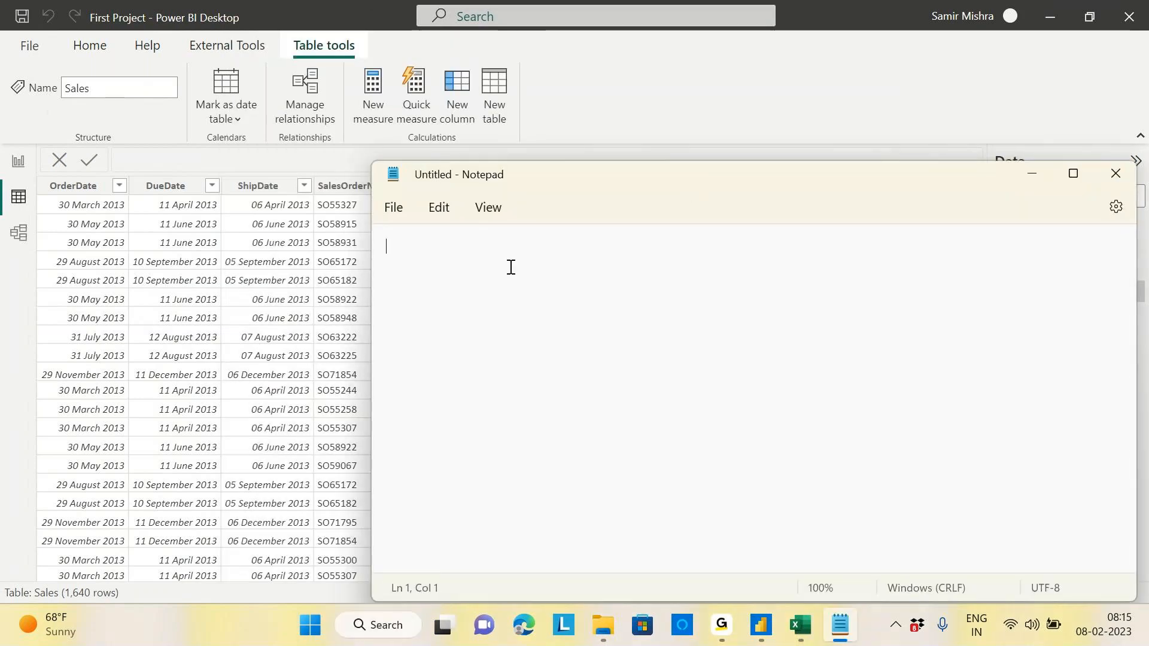
key(Caps_Lock)
text(DAX - )
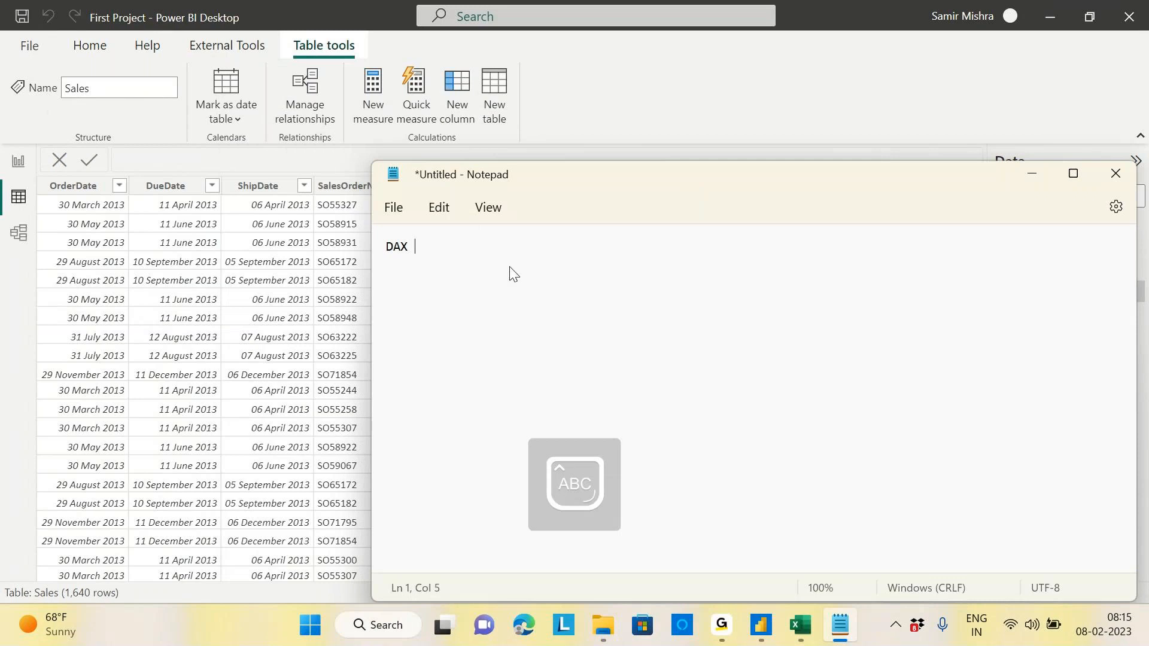
text(DATA)
key(BackSpace)
key(BackSpace)
text(TA)
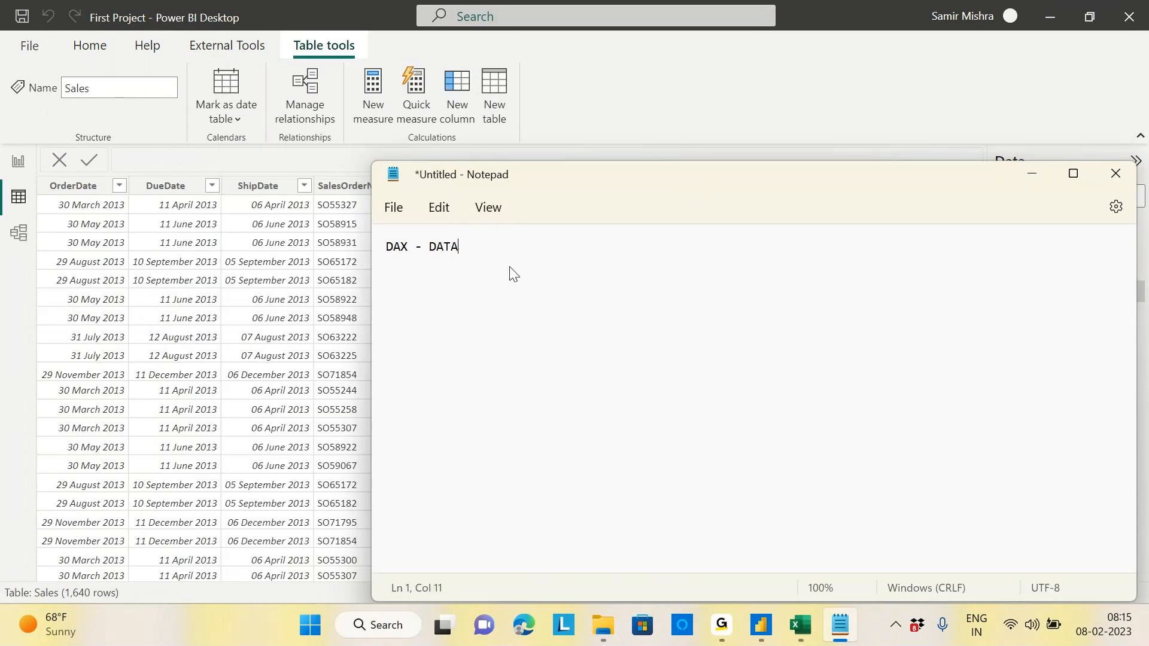
text( ANALYSIS EXPRESSION)
Step: Add the line "WHICH WILL HELP TO CREATE COLUMNS, MEASURES & TABLES" below the DAX heading, separated by a blank line
key(Return)
key(Return)
text(WH)
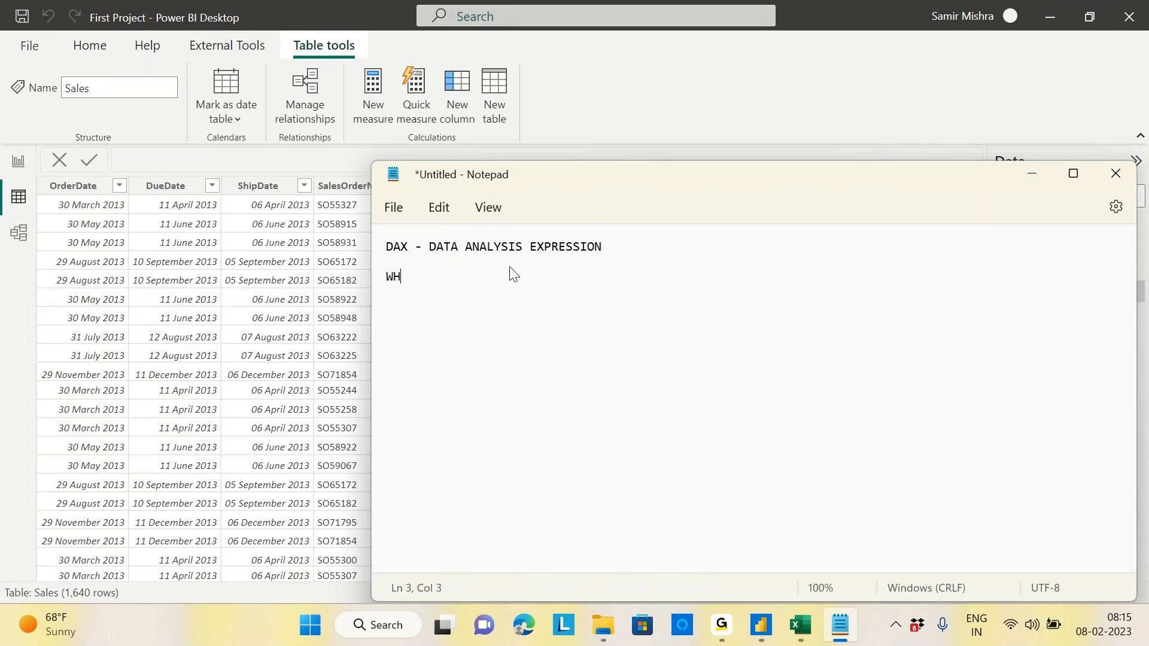
text(ICH WILL HELP TO CREA)
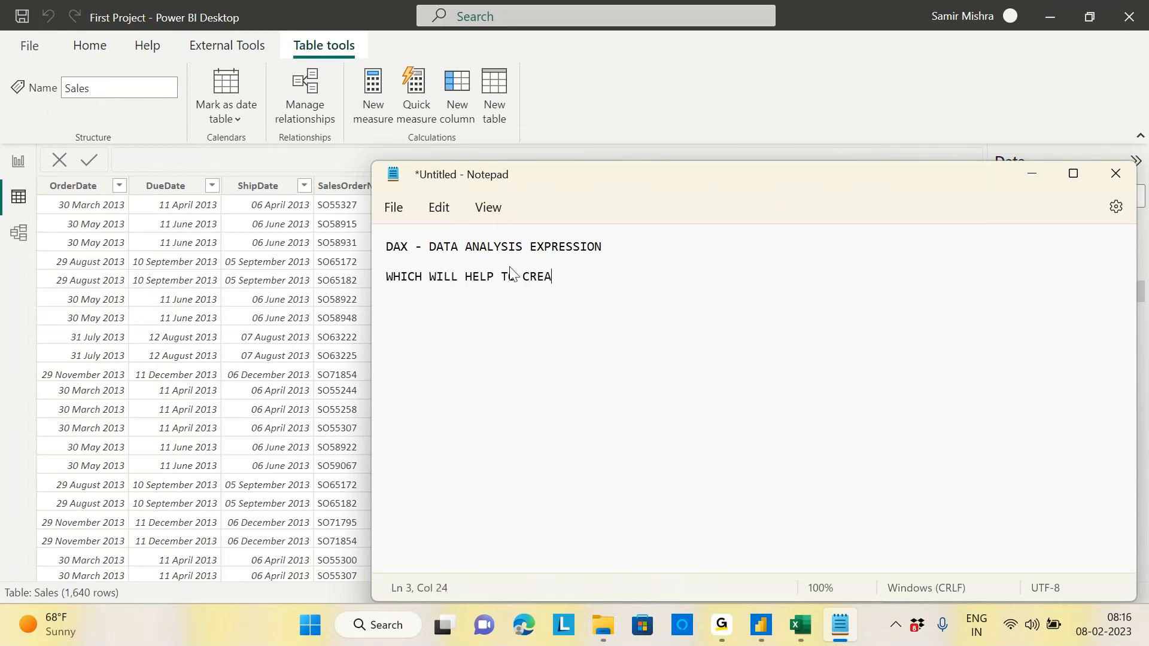
text(TE COLUMNS)
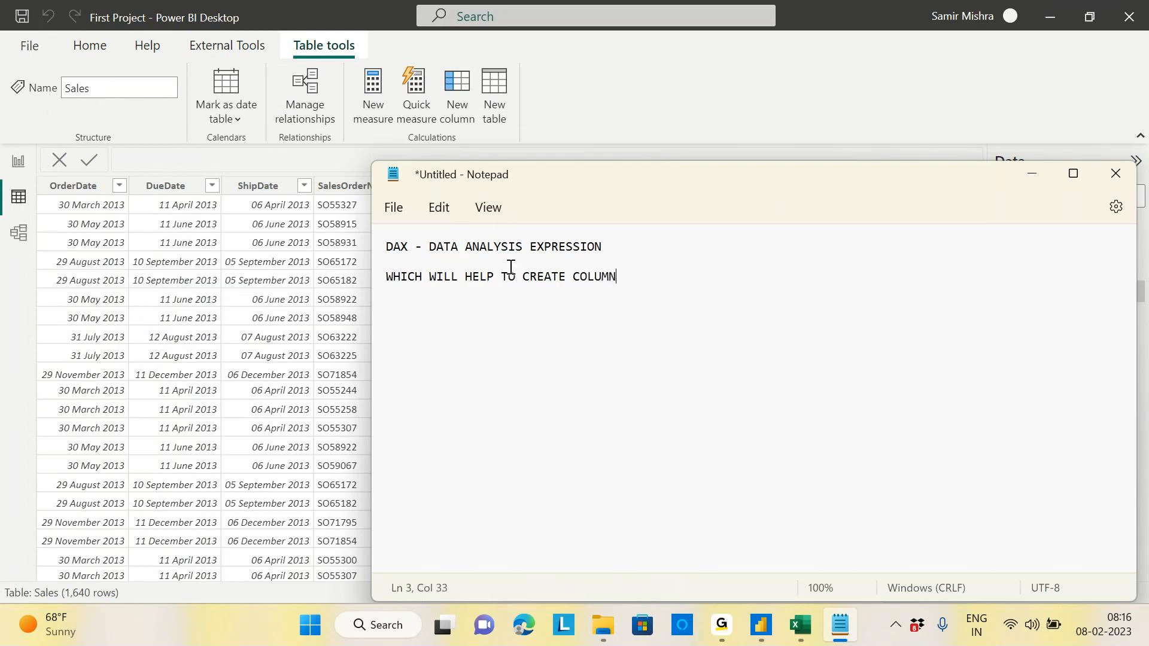
text(MEASURES)
text(,)
key(BackSpace)
key(BackSpace)
text(S & TABLES)
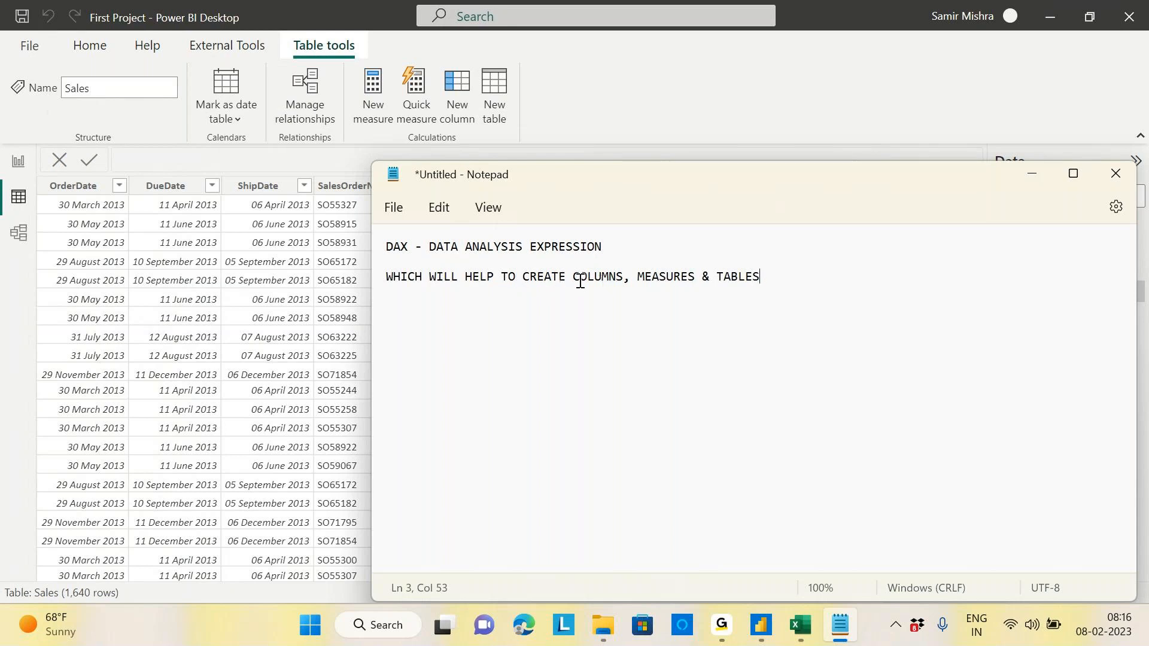
Step: Highlight the words COLUMNS, MEASURES and TABLES in the note to point them out, and minimize Notepad
drag(573, 278, 766, 277)
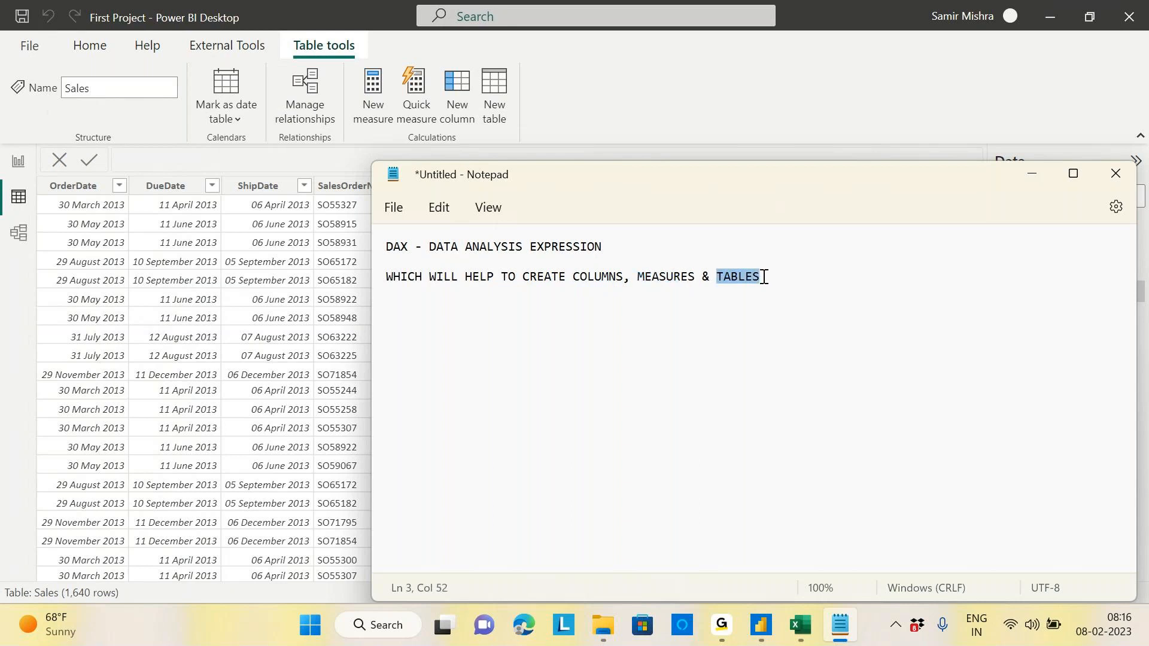
click(786, 286)
drag(573, 278, 753, 280)
click(760, 348)
drag(577, 279, 695, 287)
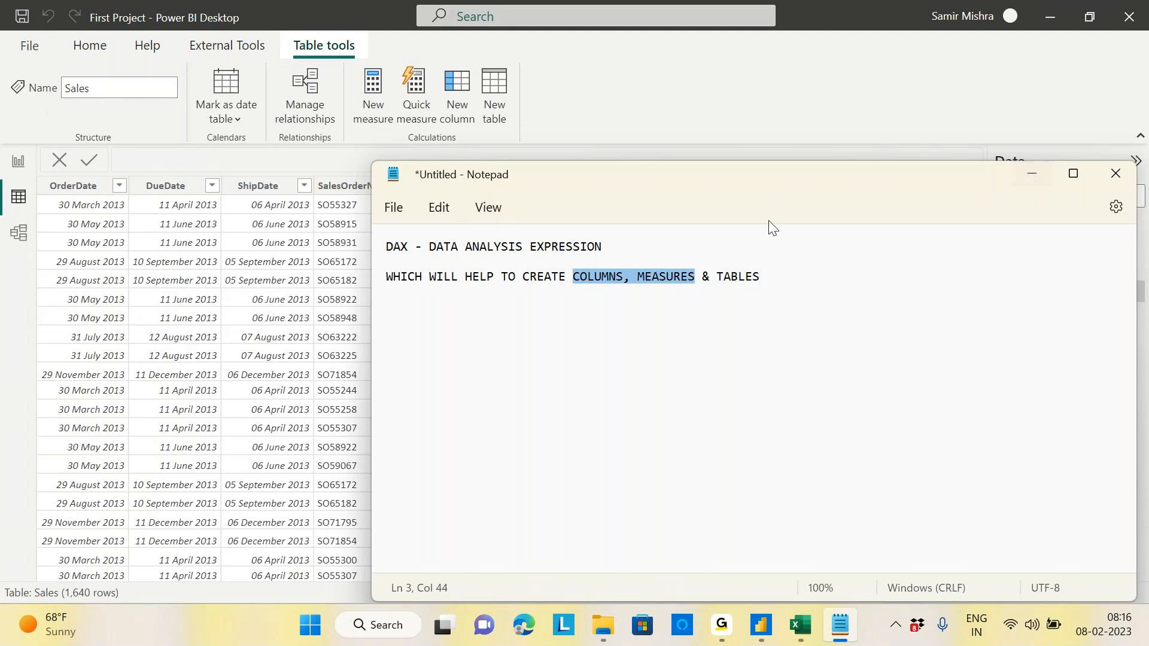
click(1032, 175)
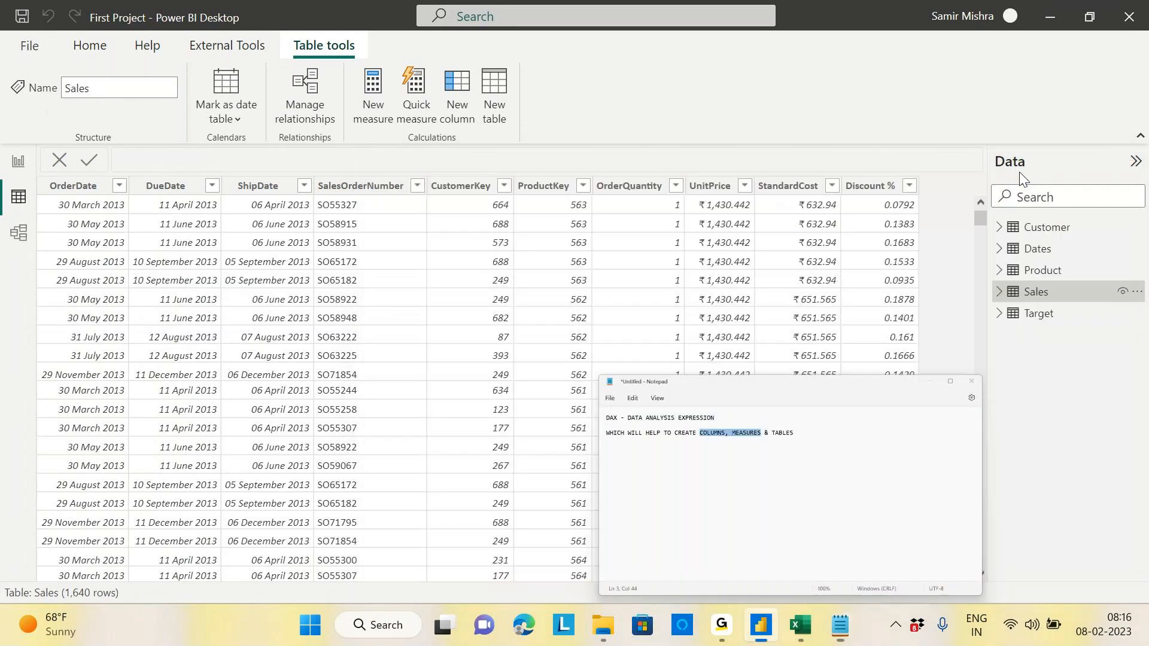
Step: Switch to the Book1 workbook in Excel, add a new worksheet and widen its first columns
click(800, 625)
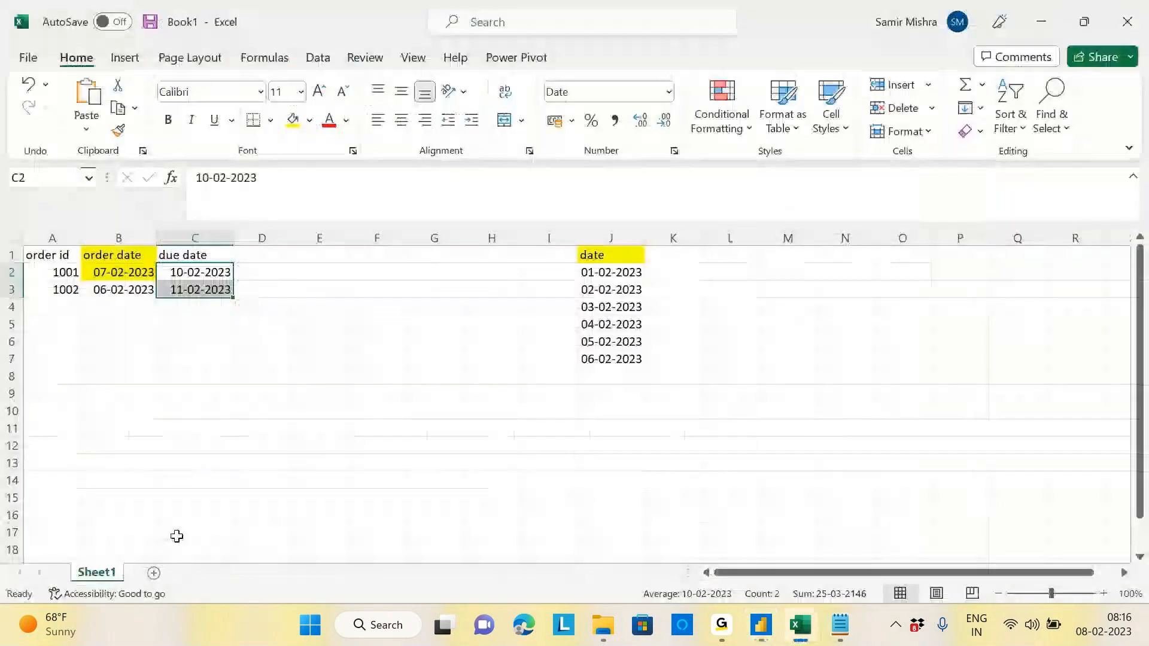
click(154, 573)
drag(78, 241, 110, 240)
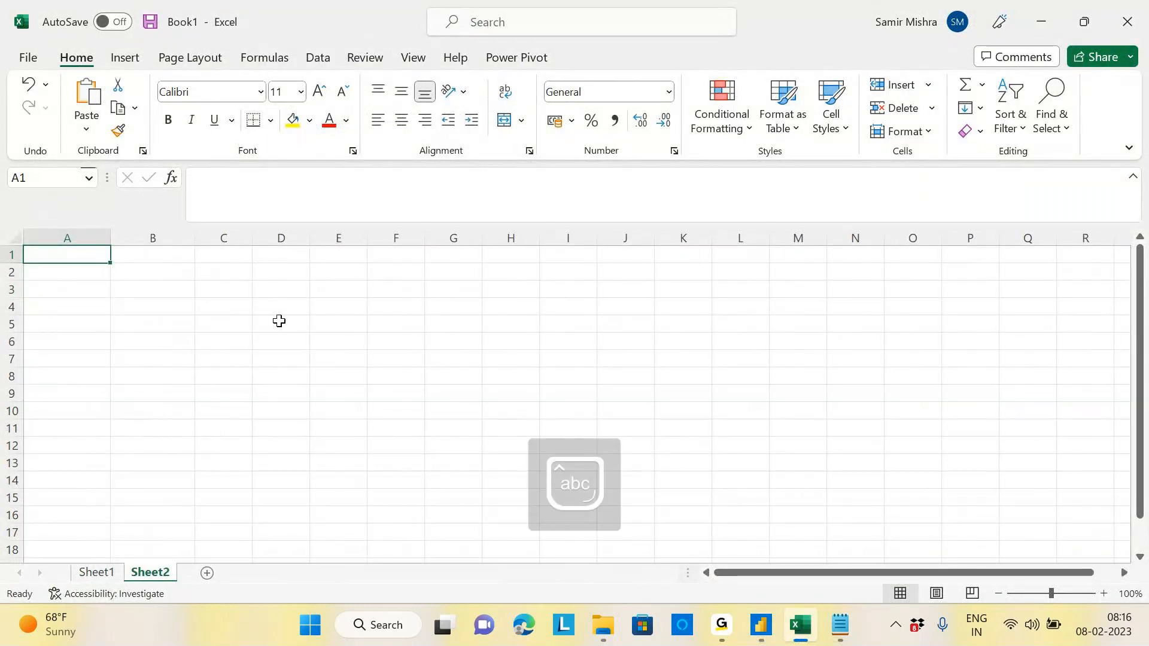
Step: Enter the headers ProductID, Price and Quantity in cells A1 to C1 of the new sheet
text(Product)
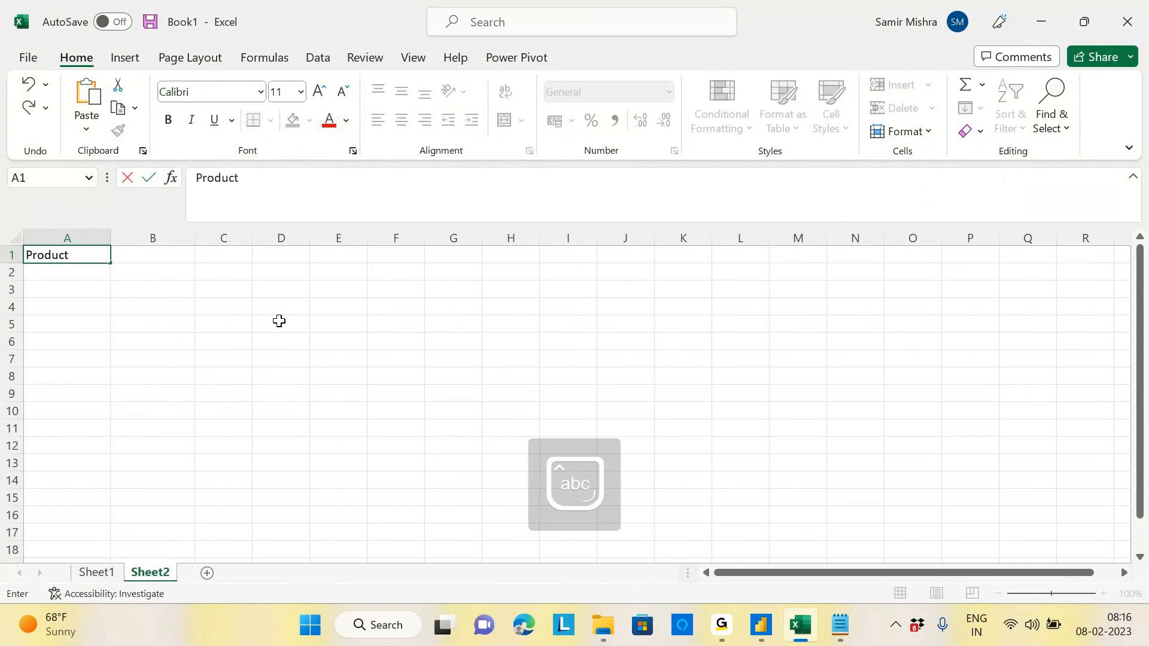
text(iD)
key(BackSpace)
key(BackSpace)
key(BackSpace)
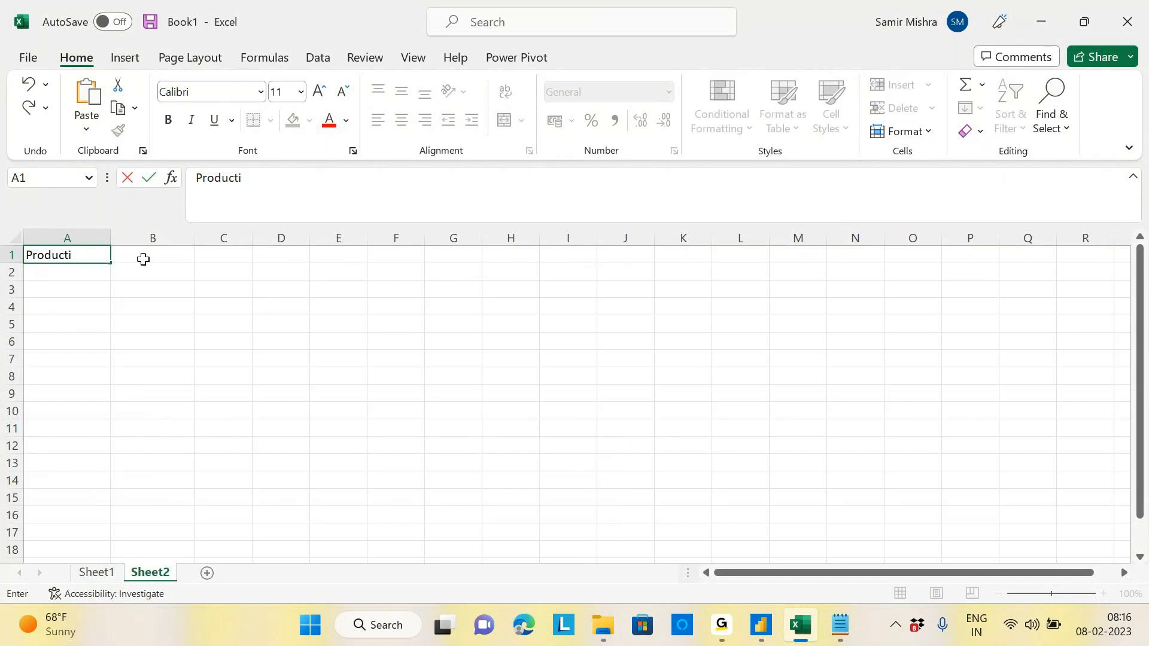
text(tID)
click(143, 259)
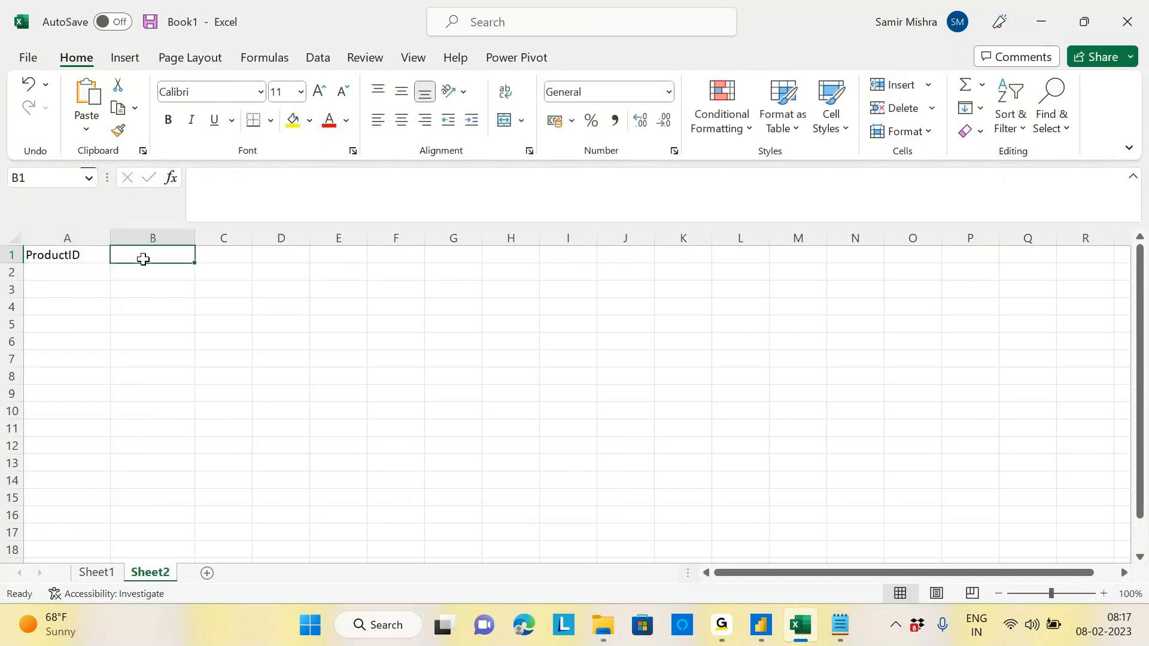
text(Price)
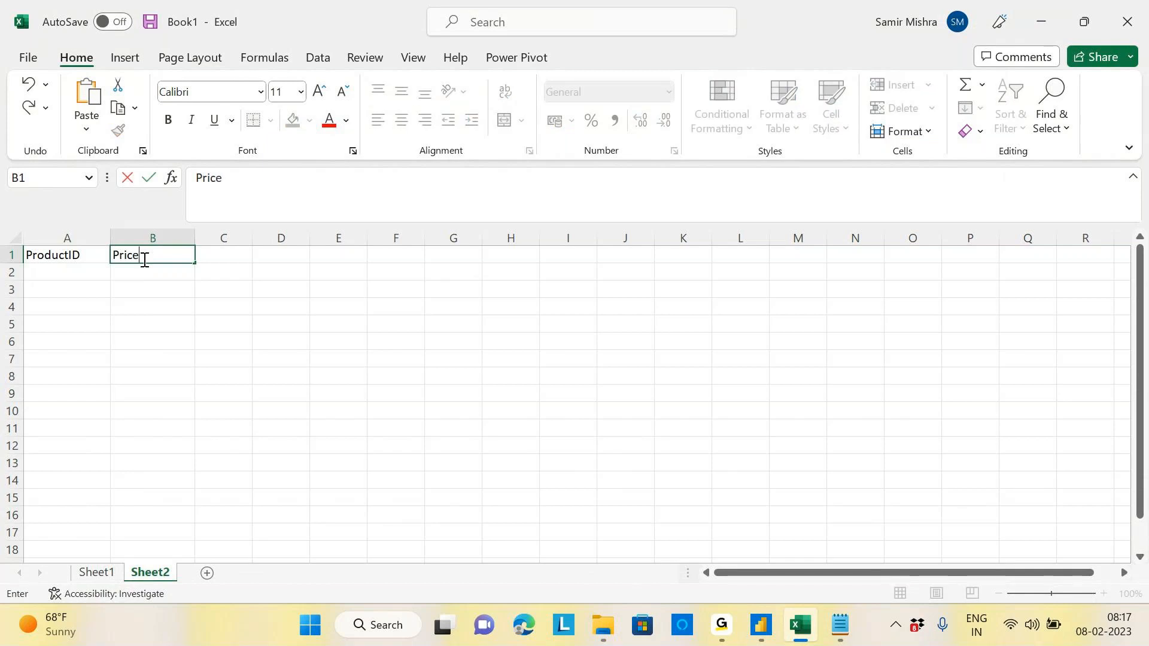
click(233, 255)
text(Quantity)
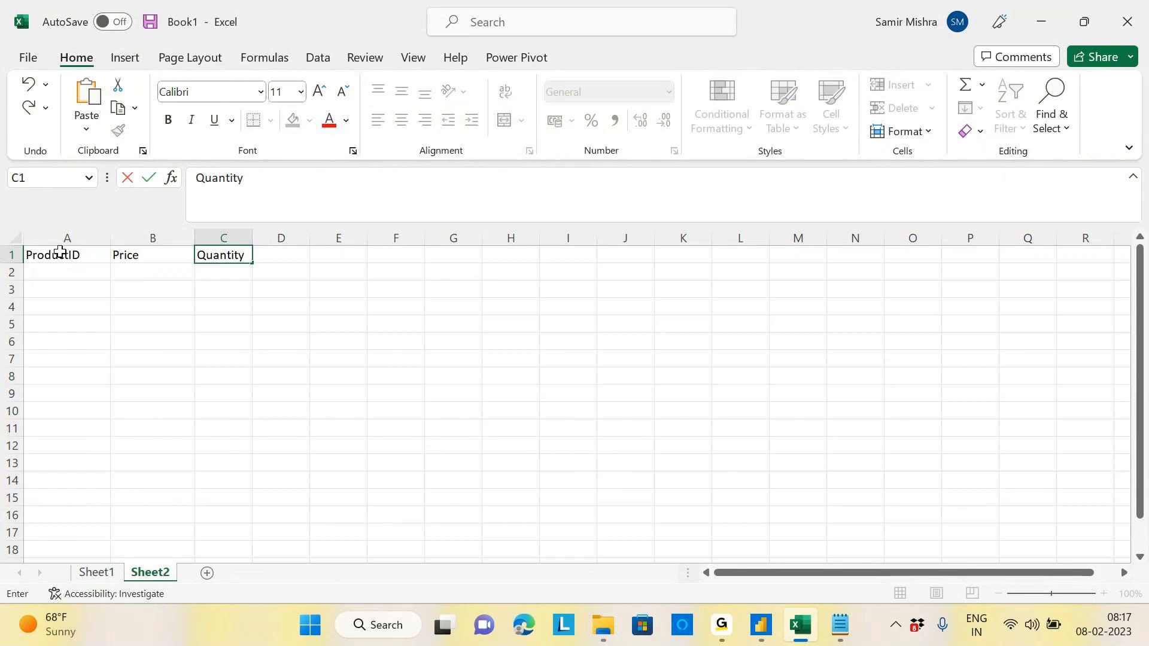
click(61, 270)
text(P)
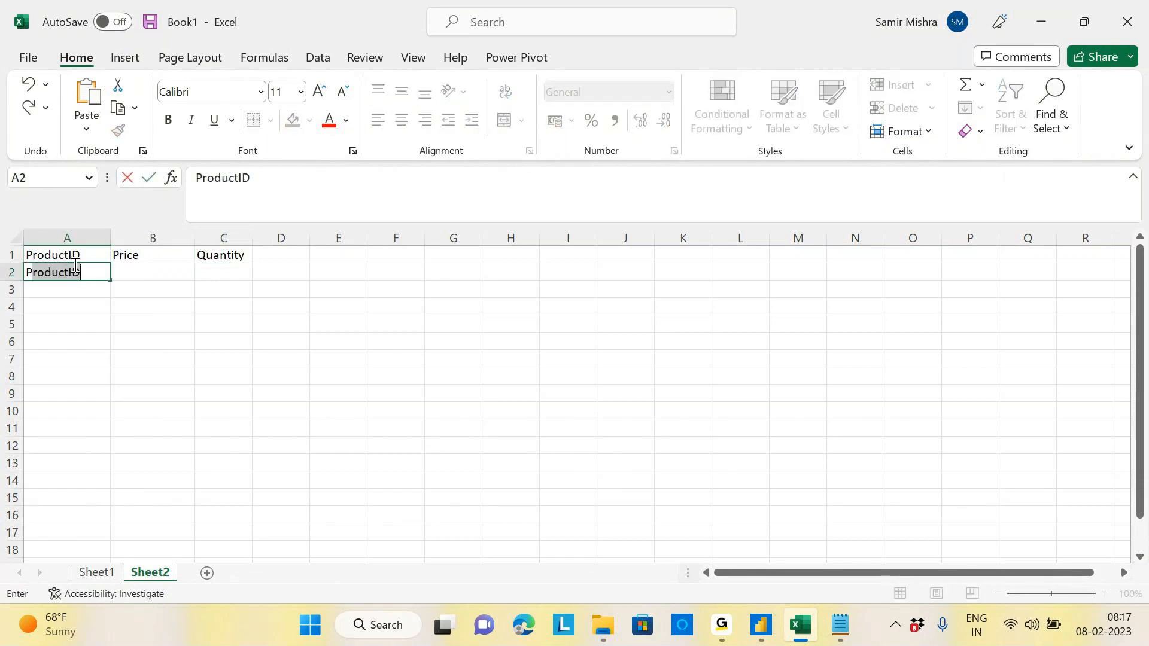
text(001)
click(57, 293)
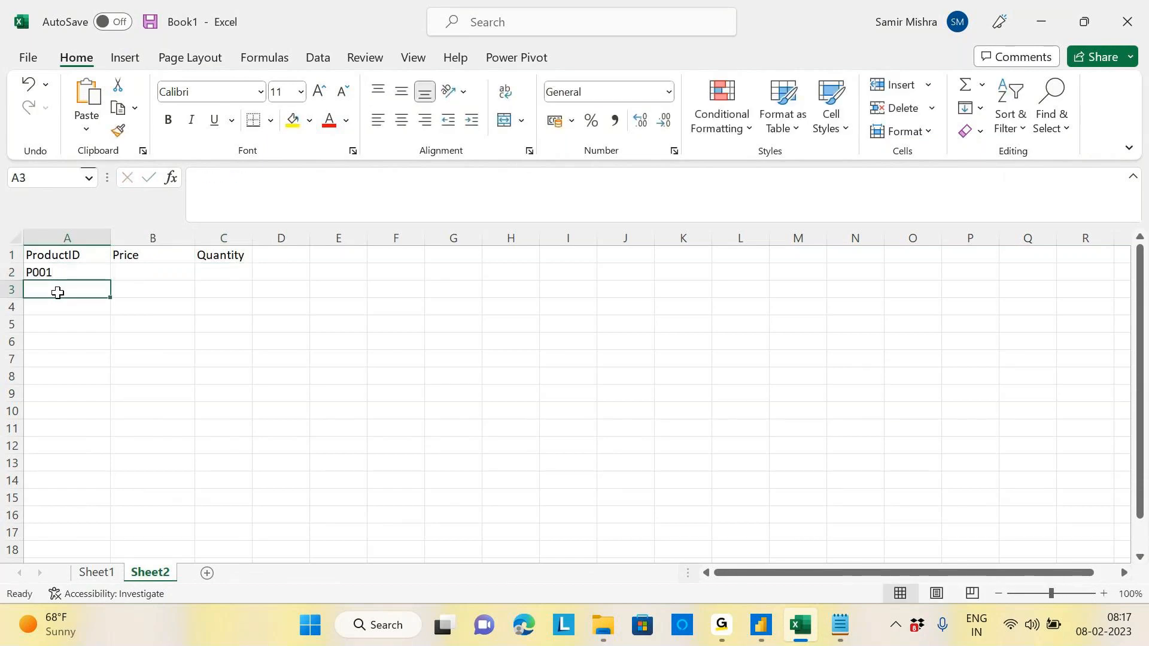
text(p0)
key(BackSpace)
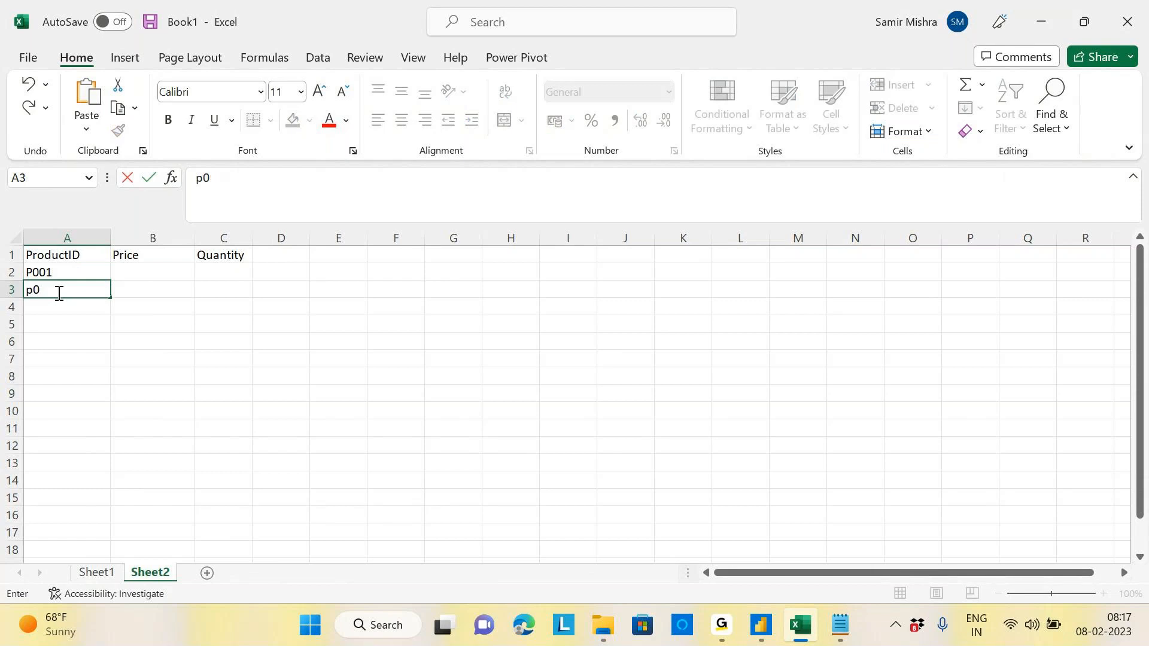
key(BackSpace)
key(BackSpace)
key(Caps_Lock)
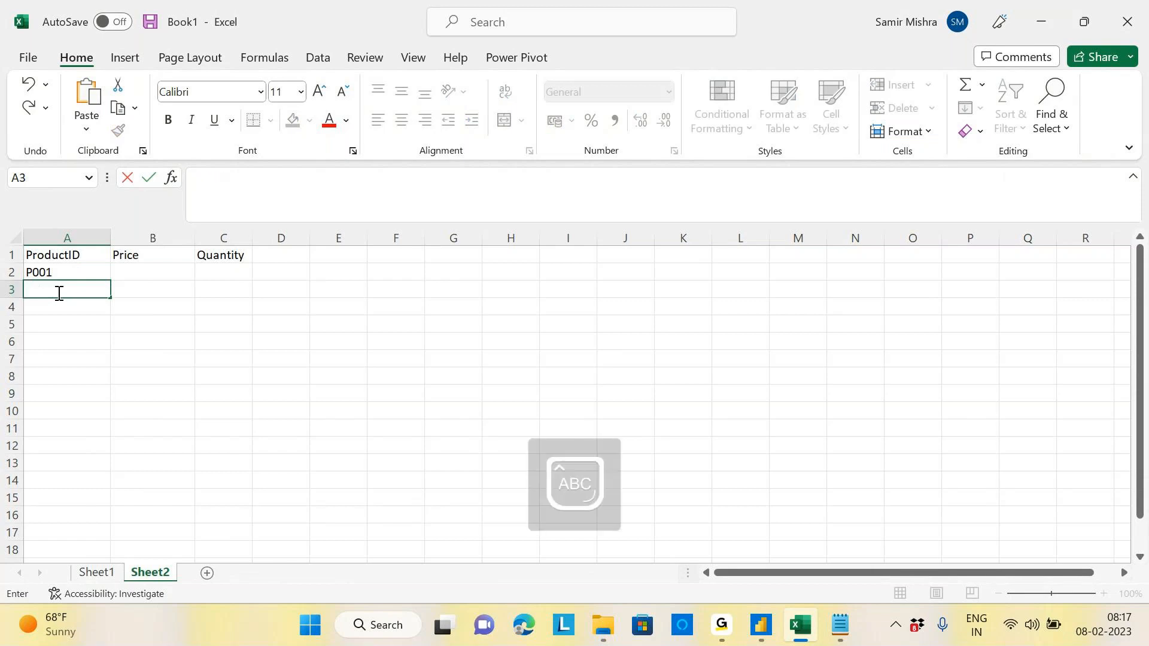
click(53, 275)
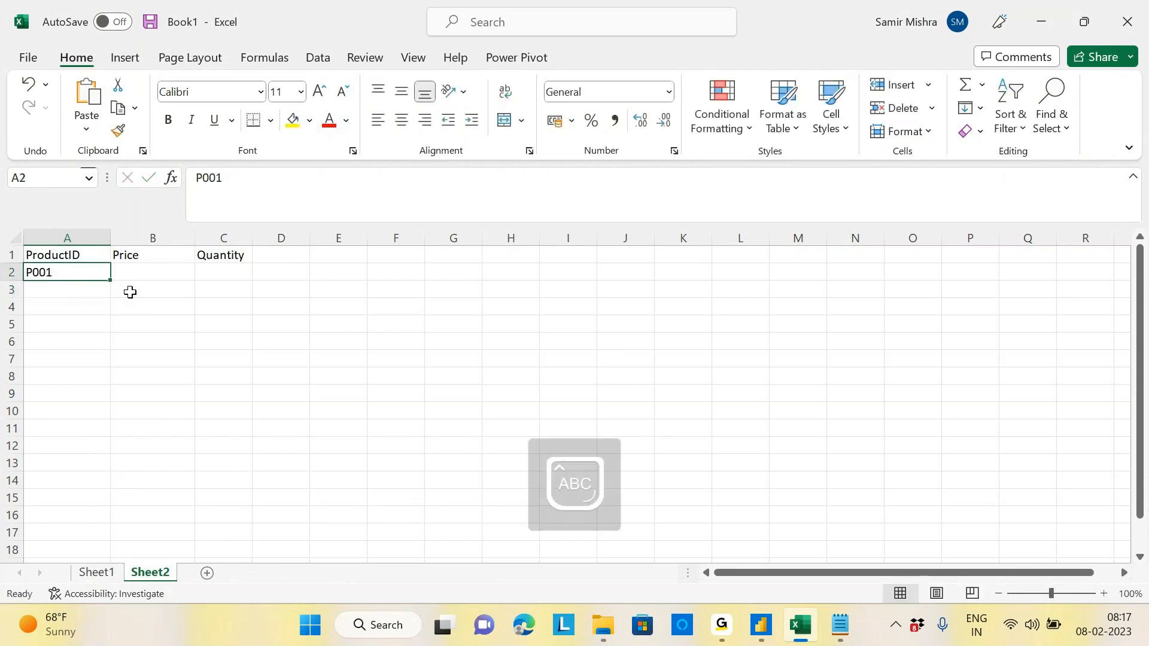
key(Delete)
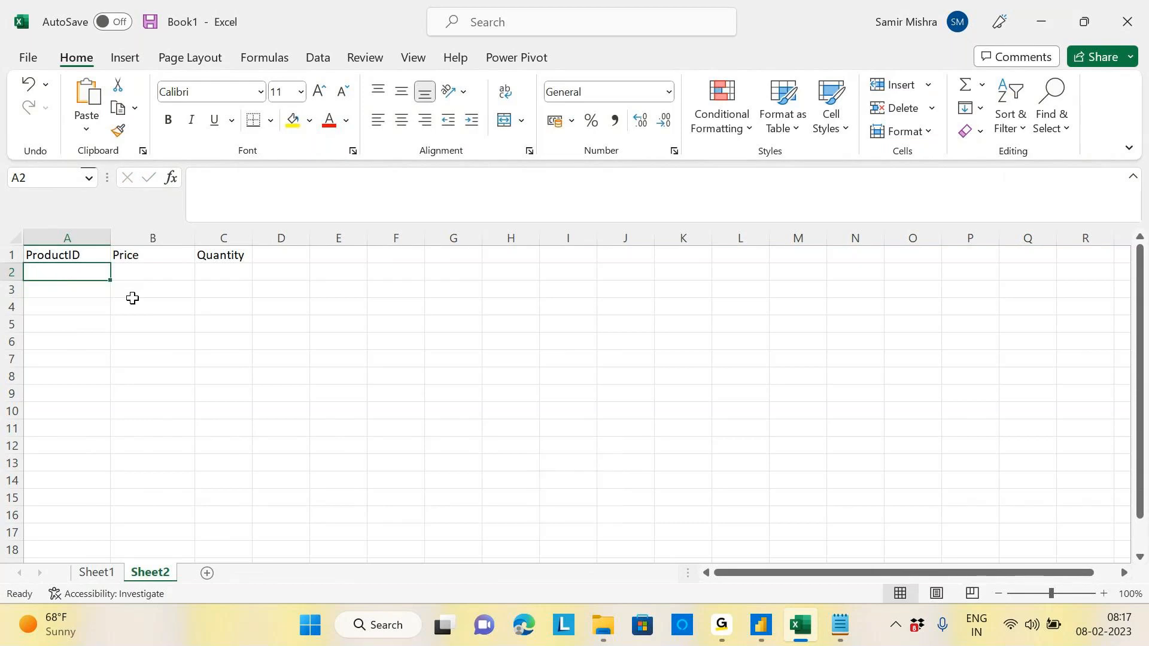
Step: Enter P001 and P002 under ProductID and fill the series down to P014 in cell A15
text(P001)
click(70, 290)
text(P002)
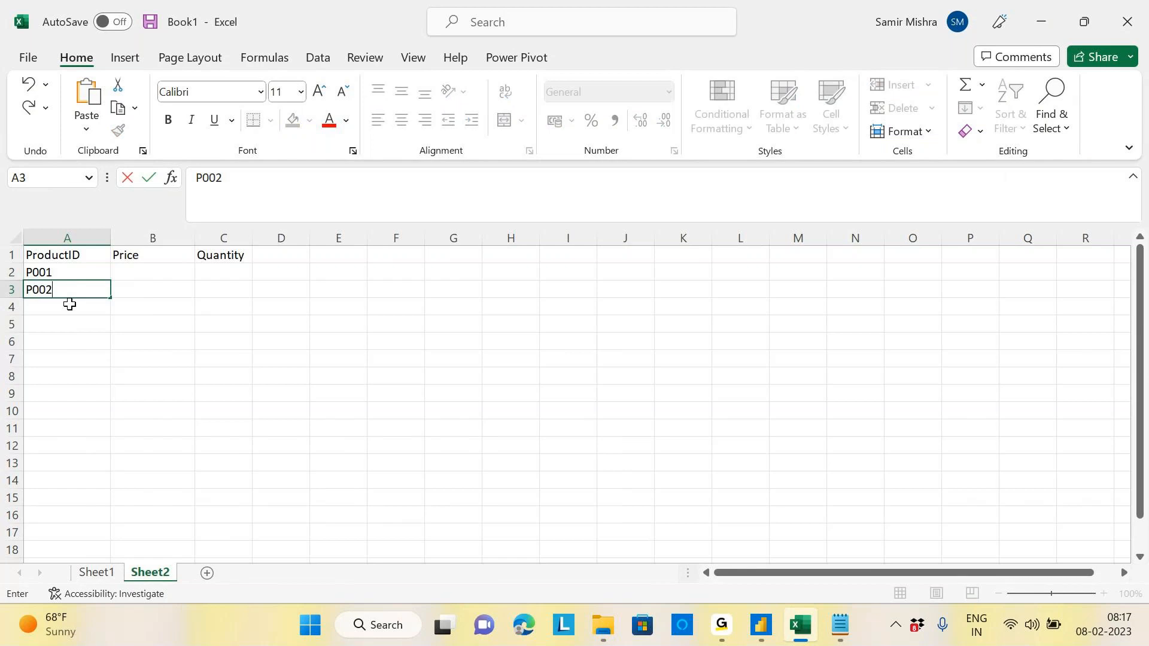
key(Return)
drag(72, 274, 92, 499)
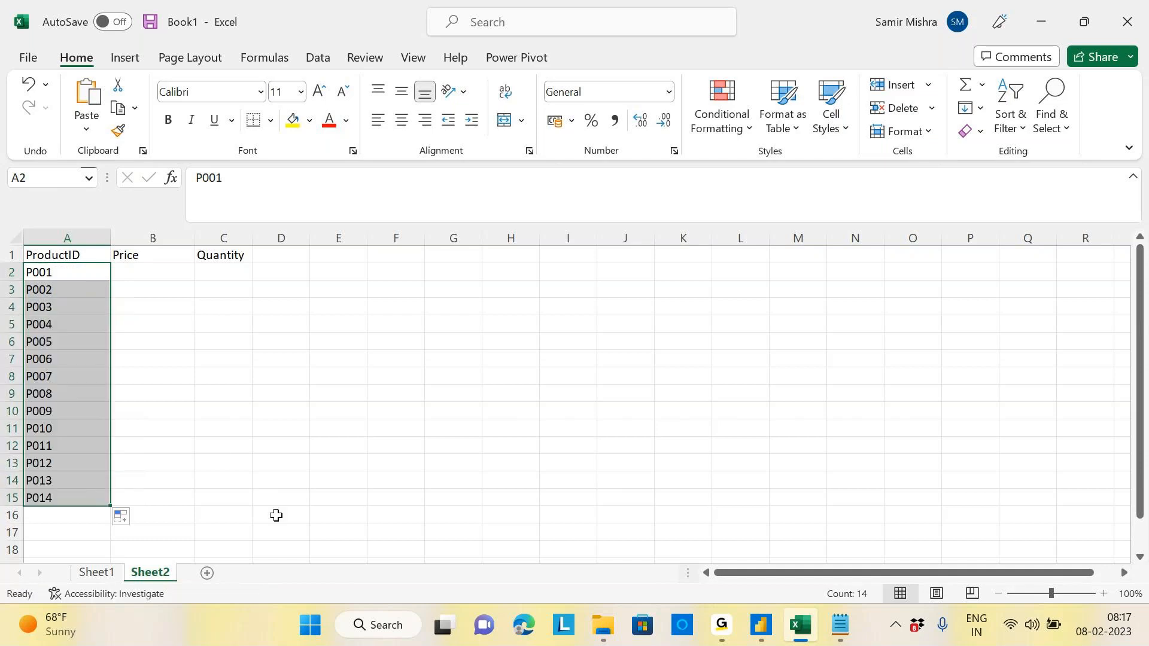
Step: Enter =RANDBETWEEN(200,500) in cell B2 under Price and fill it down to B15
click(222, 324)
click(169, 272)
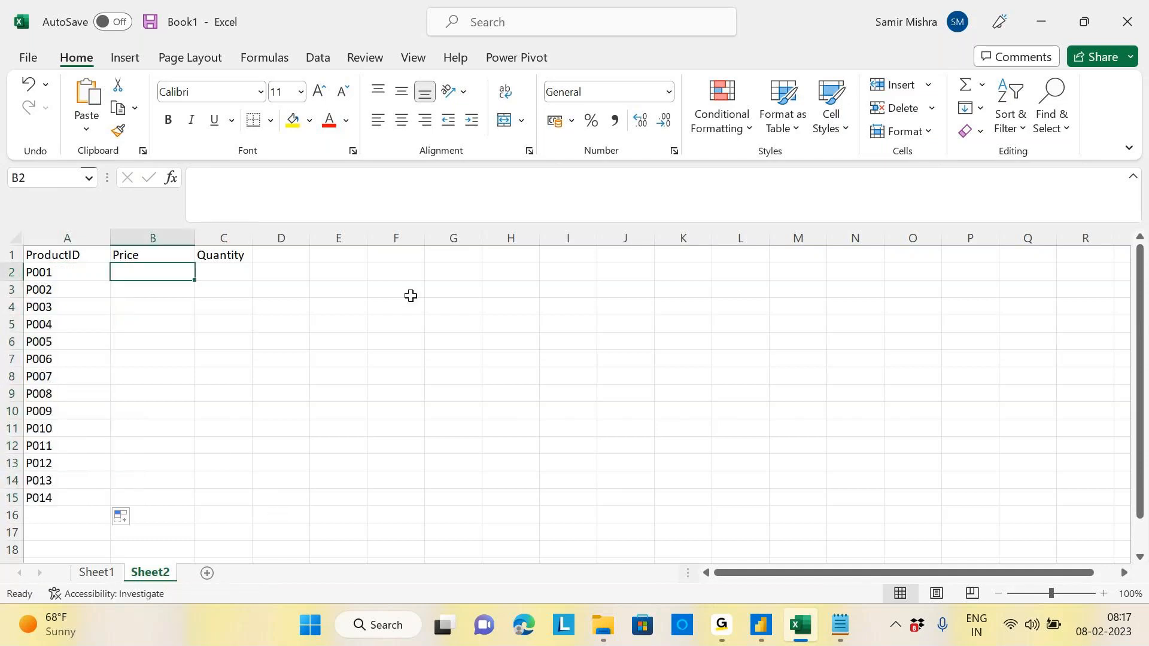
text(=RAND)
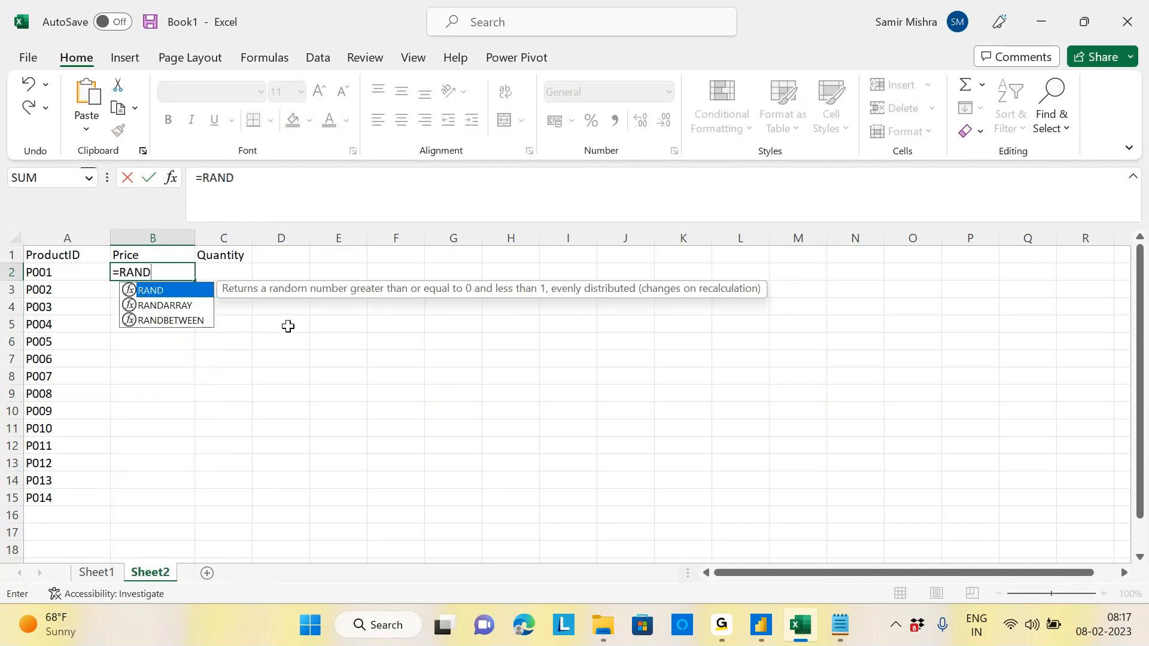
click(179, 321)
double_click(179, 321)
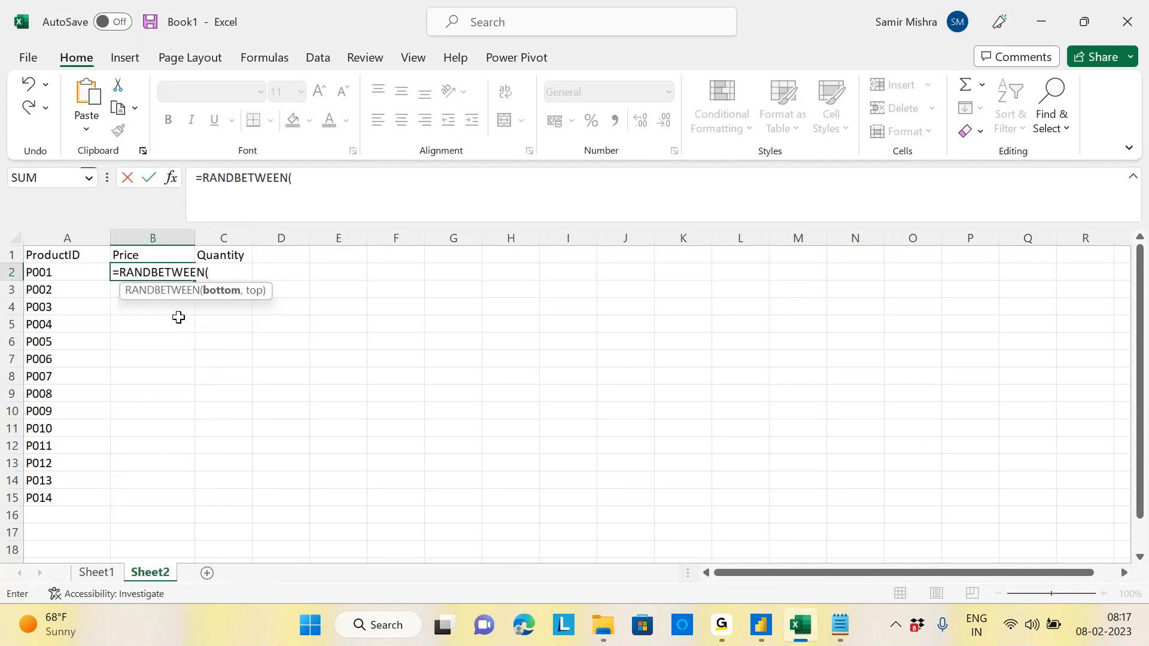
text(200,500))
key(Return)
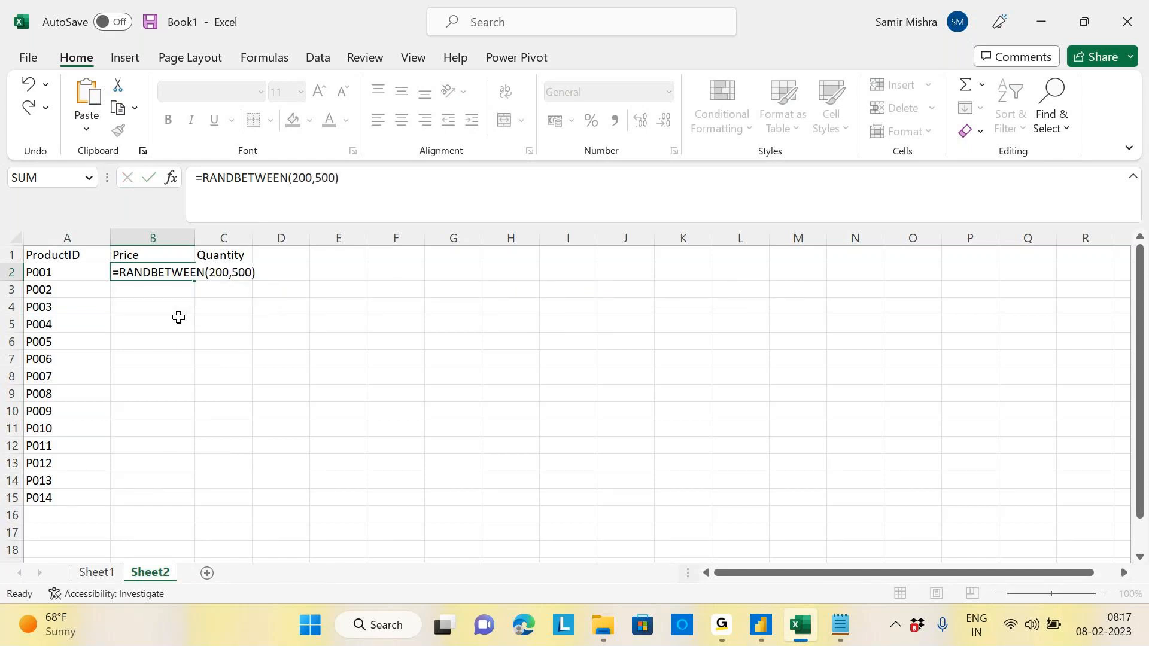
click(186, 274)
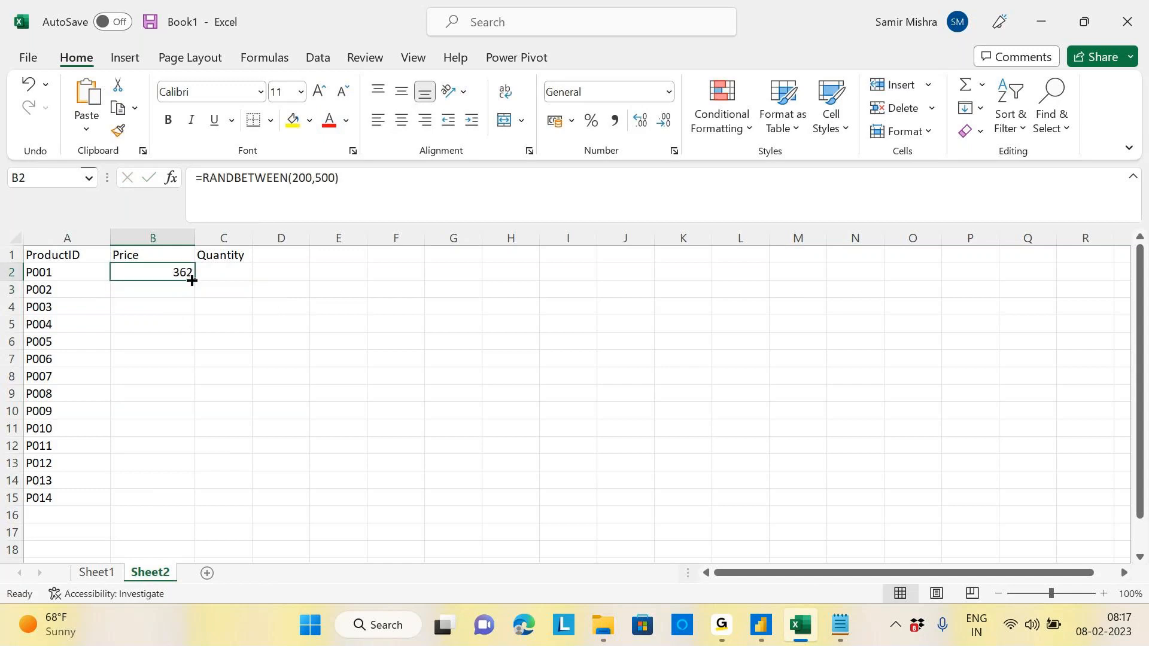
double_click(192, 281)
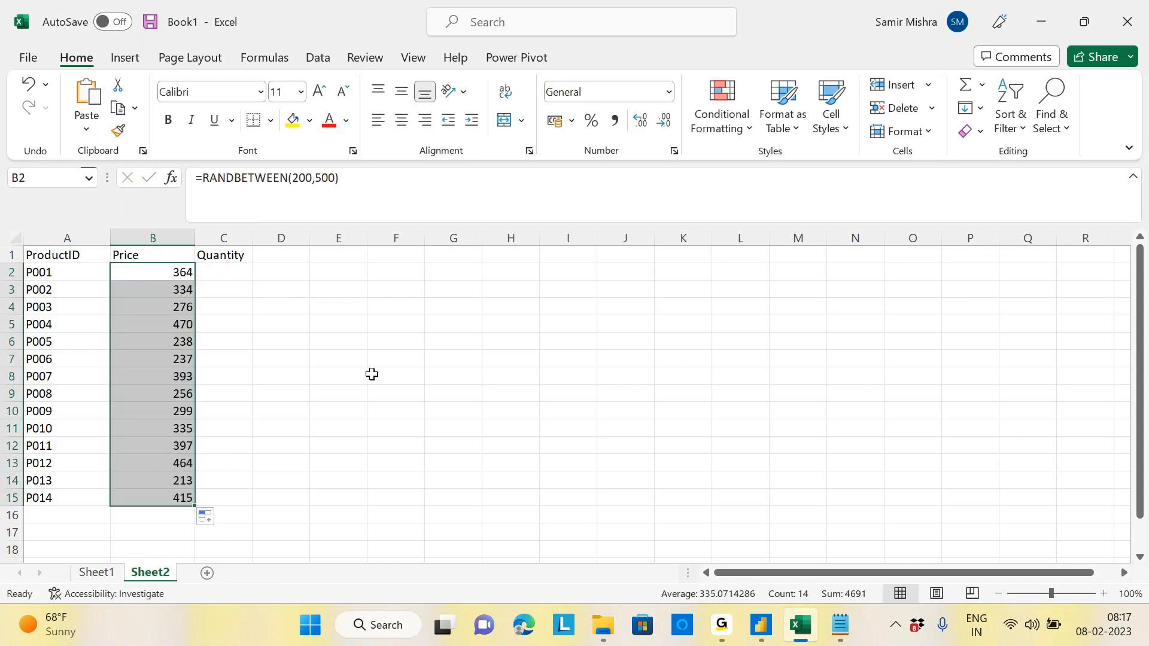
Step: Copy the Price formulas in B2:B15 and paste them back over themselves as fixed values
click(371, 374)
drag(174, 277, 187, 497)
key(ctrl+c)
click(206, 516)
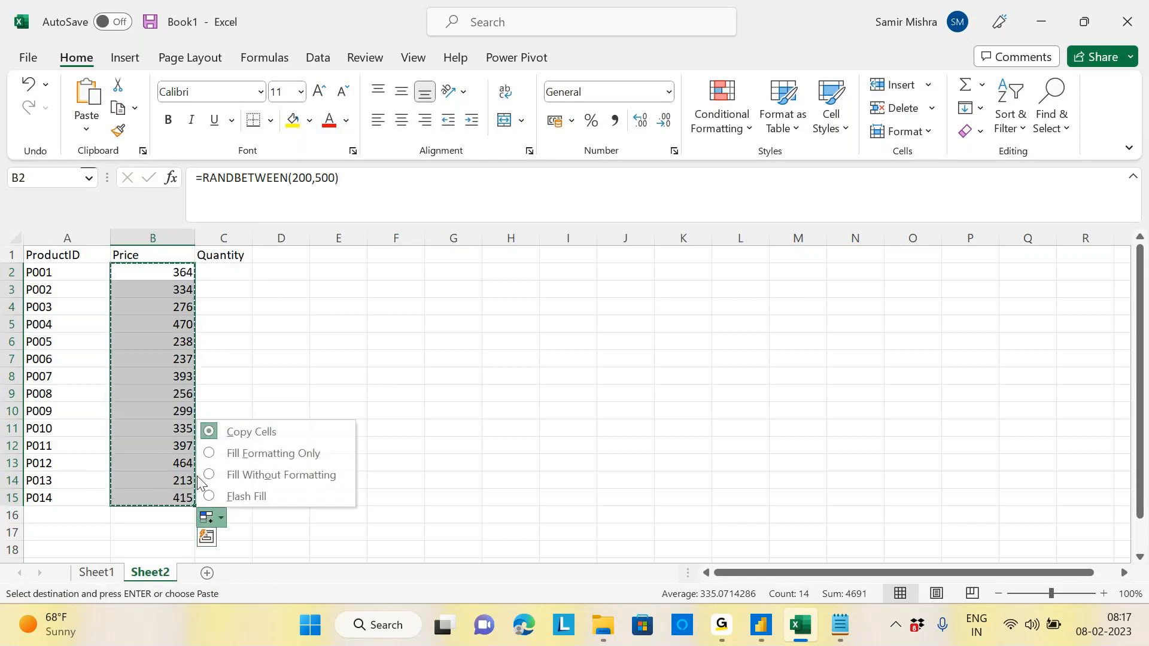
right_click(165, 274)
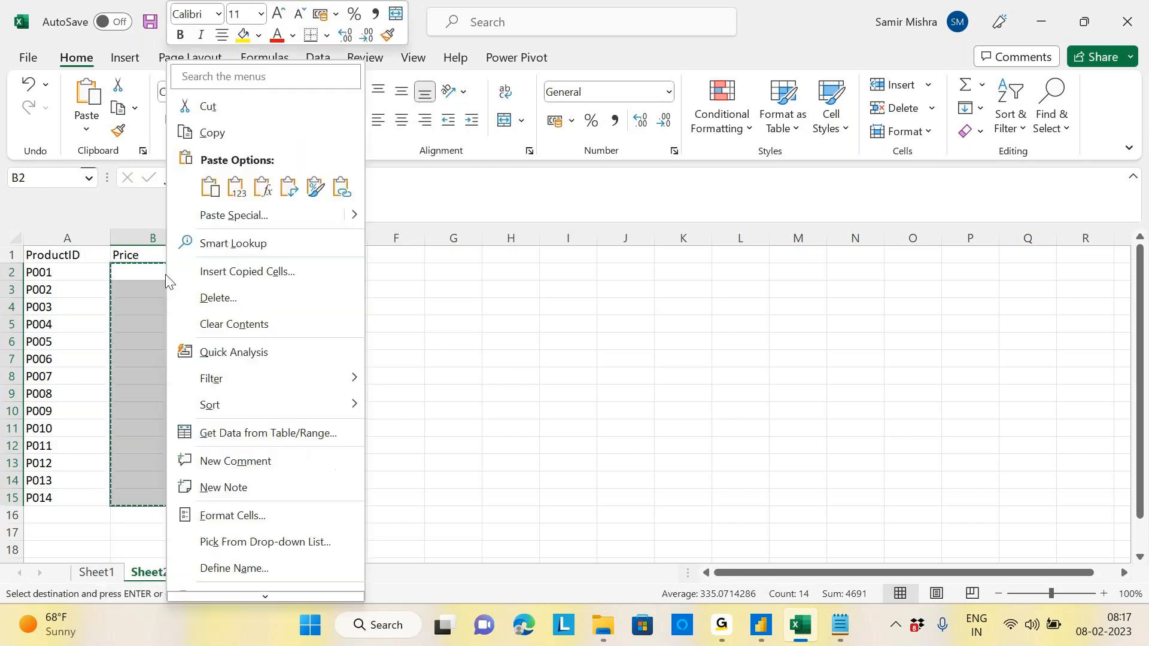
click(236, 186)
click(353, 273)
click(231, 277)
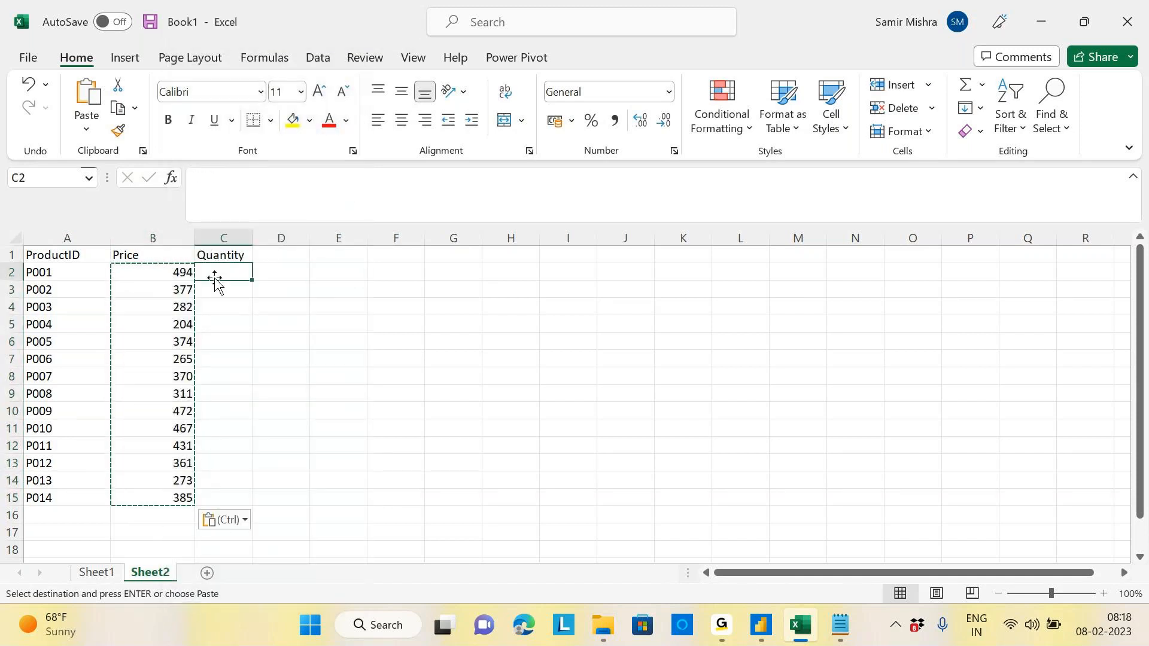
click(386, 343)
text(`)
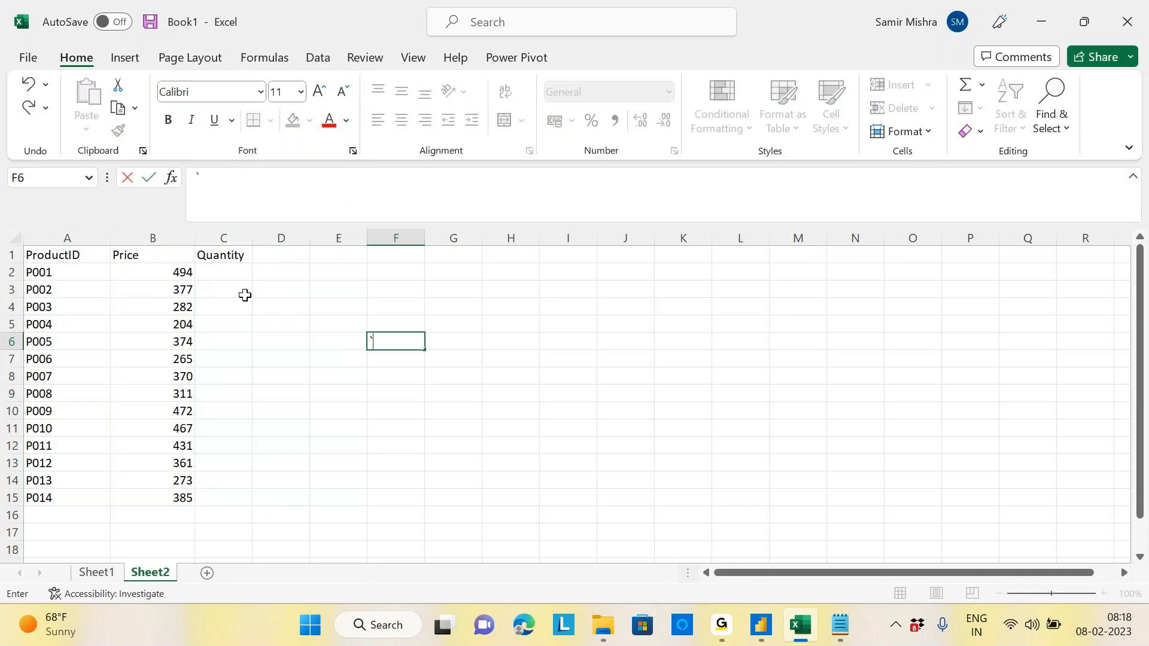
Step: Enter =RANDBETWEEN(1,20) in cell C2 under Quantity and fill it down to C15
click(242, 275)
text(=RN)
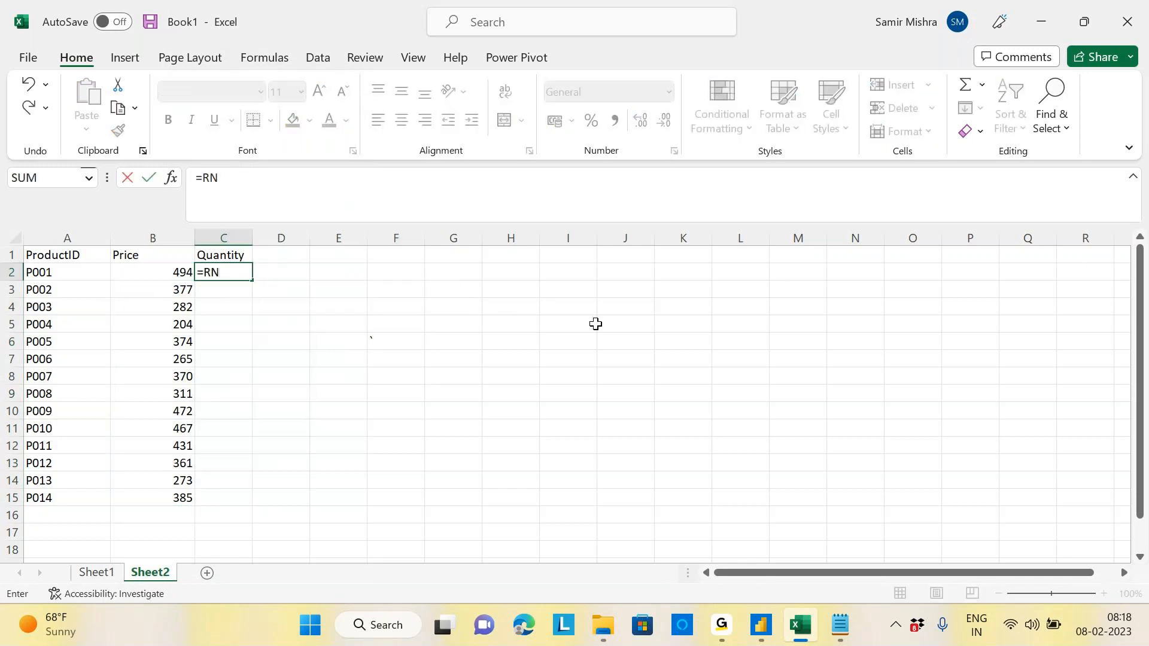
key(BackSpace)
text(AND)
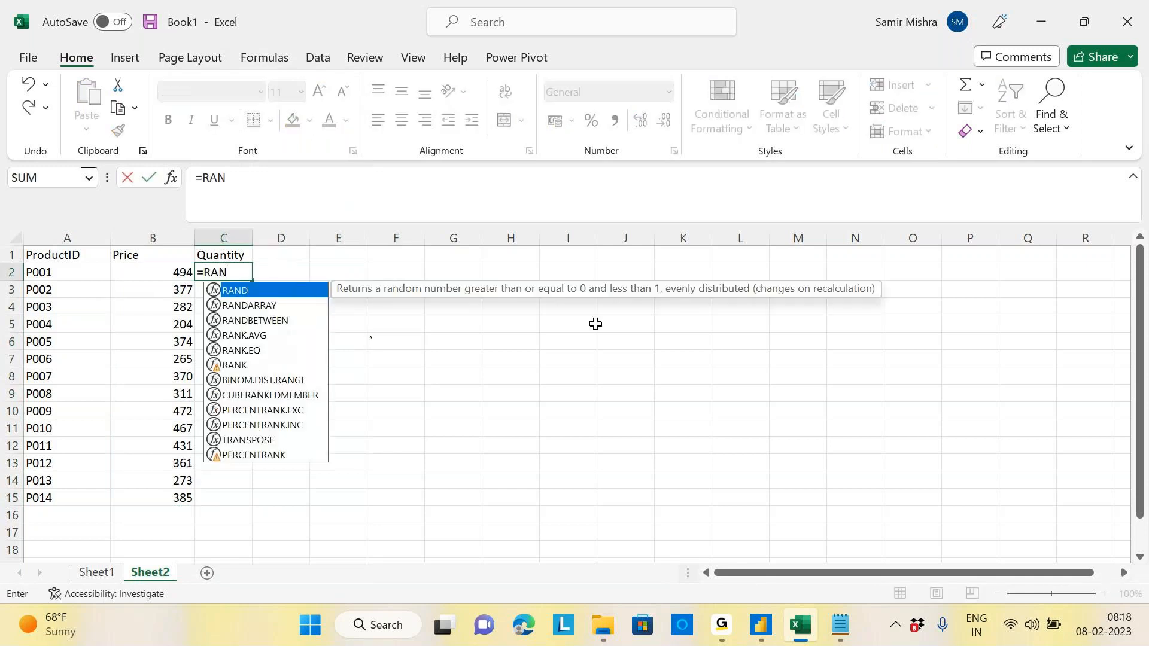
click(267, 321)
double_click(267, 321)
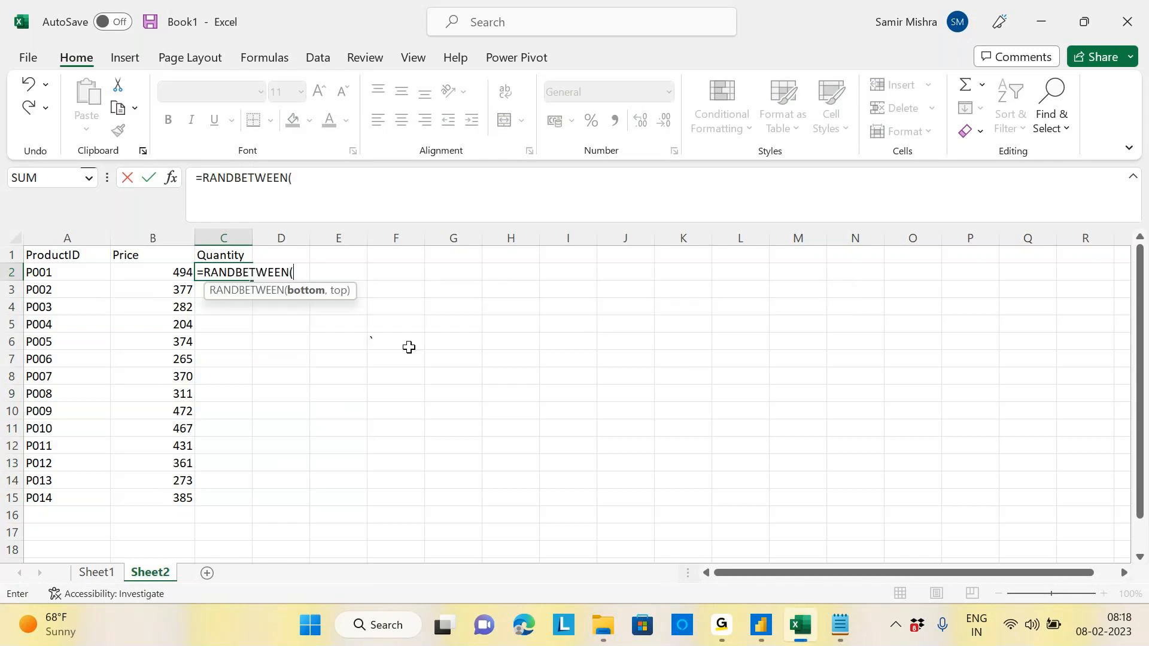
text(1,20))
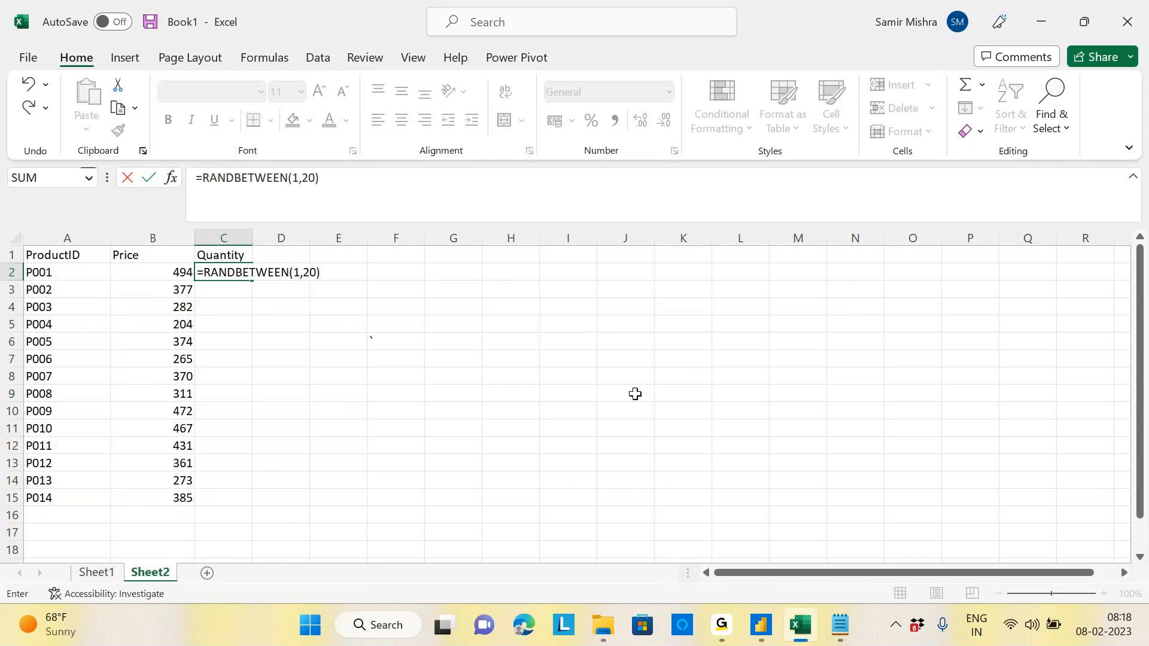
key(Return)
click(228, 270)
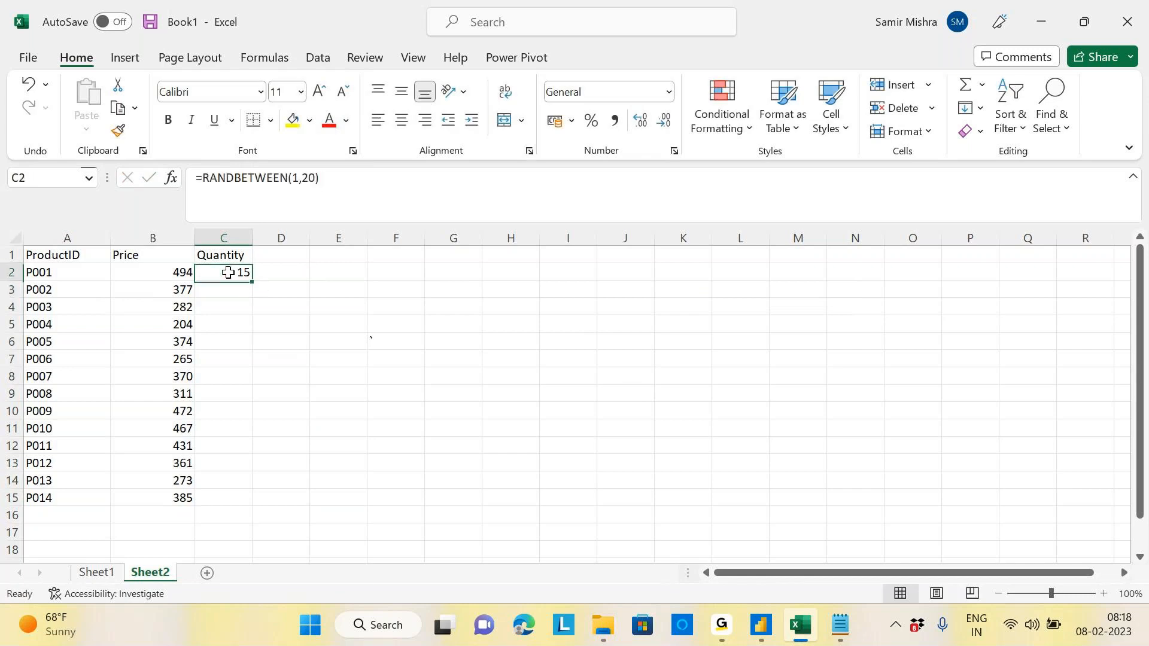
drag(251, 282, 241, 498)
Step: Copy the Quantity formulas in C2:C15, paste them back in place as values and end copy mode
click(365, 411)
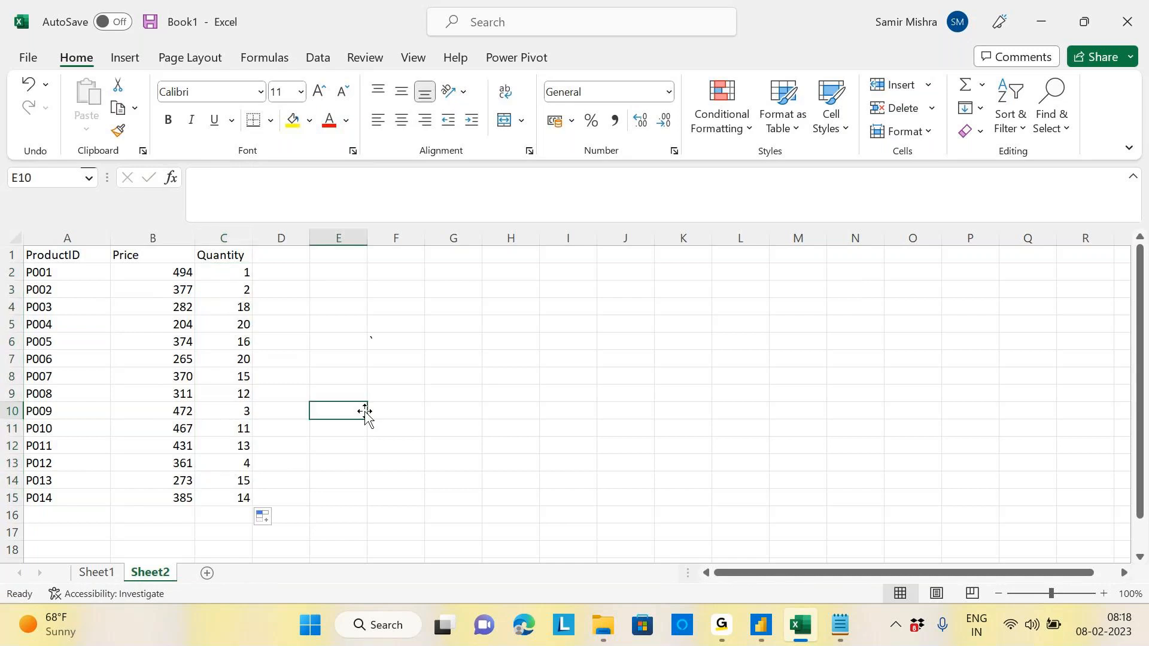
drag(235, 278, 245, 498)
key(ctrl+c)
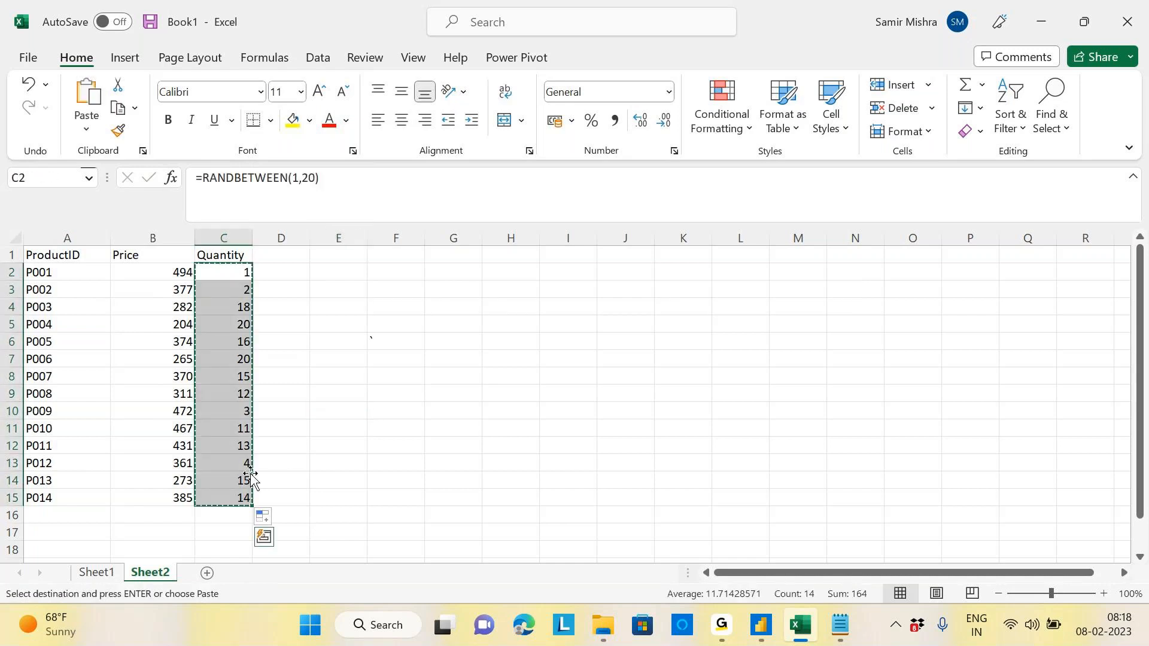
right_click(209, 271)
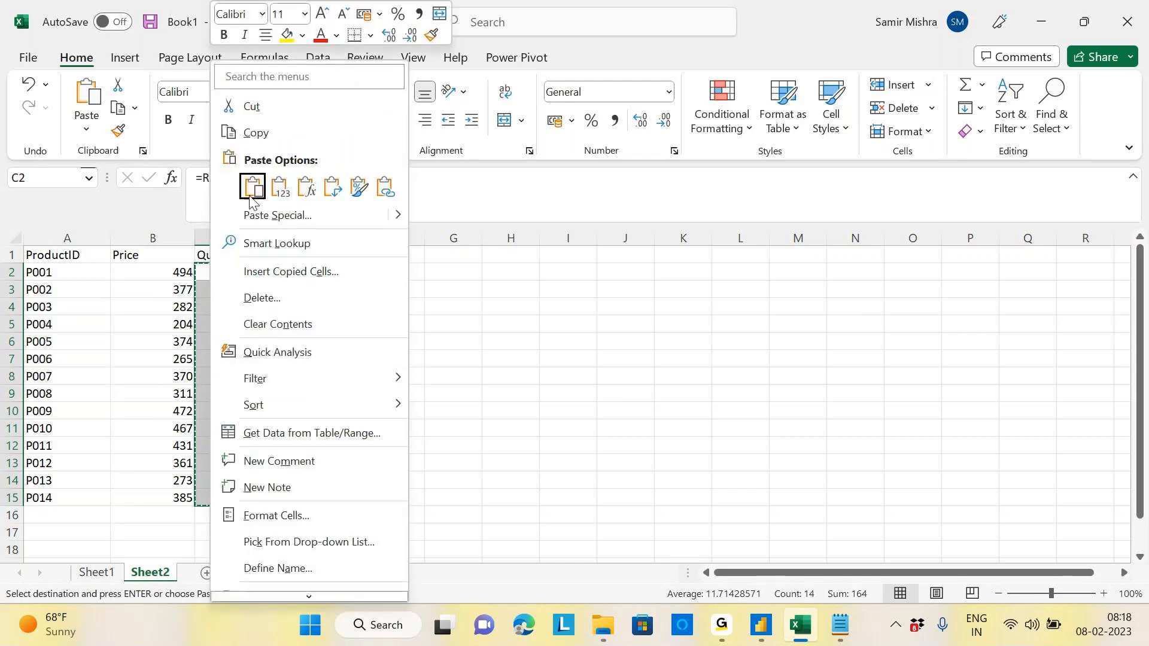
click(278, 190)
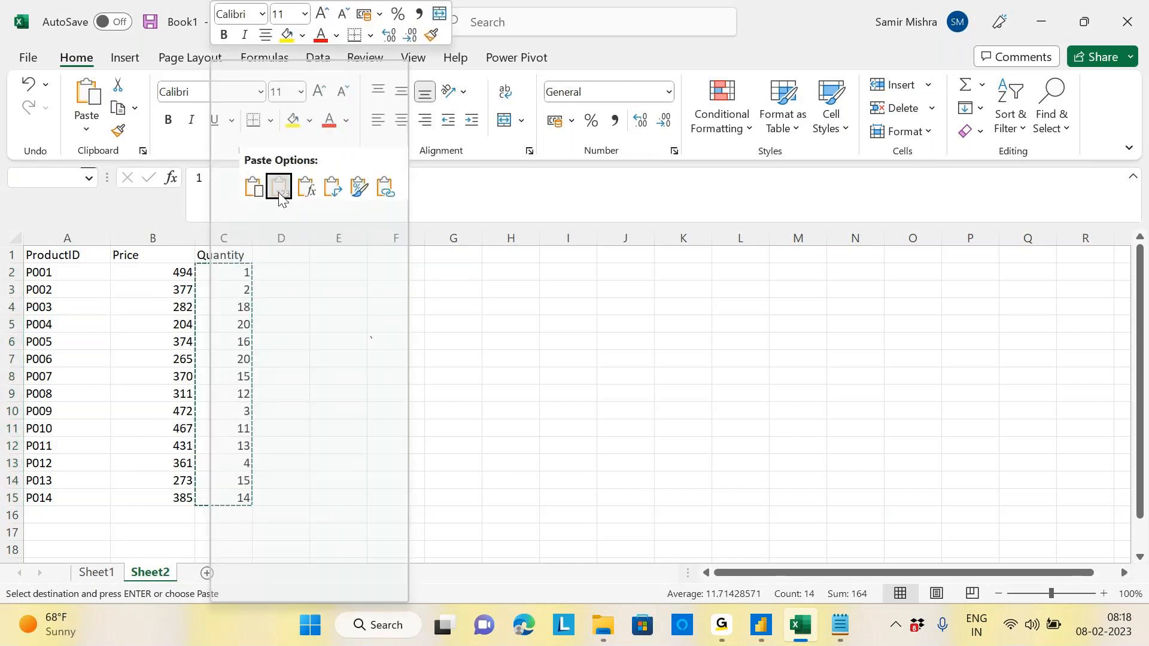
click(476, 304)
click(528, 387)
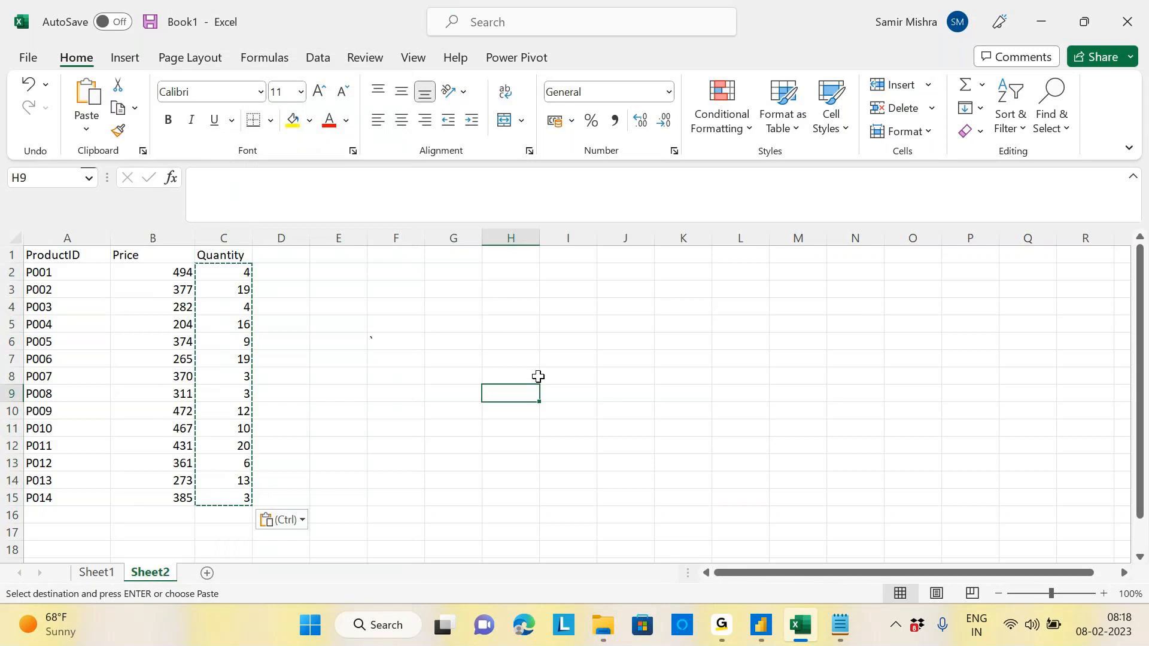
key(Escape)
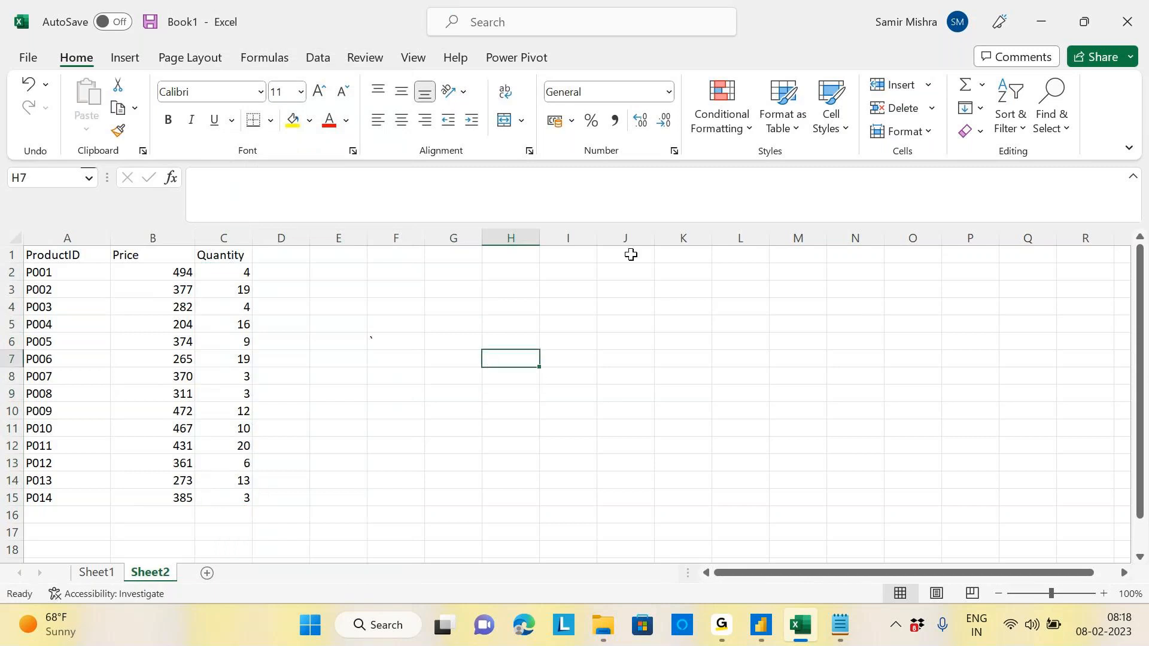
click(434, 324)
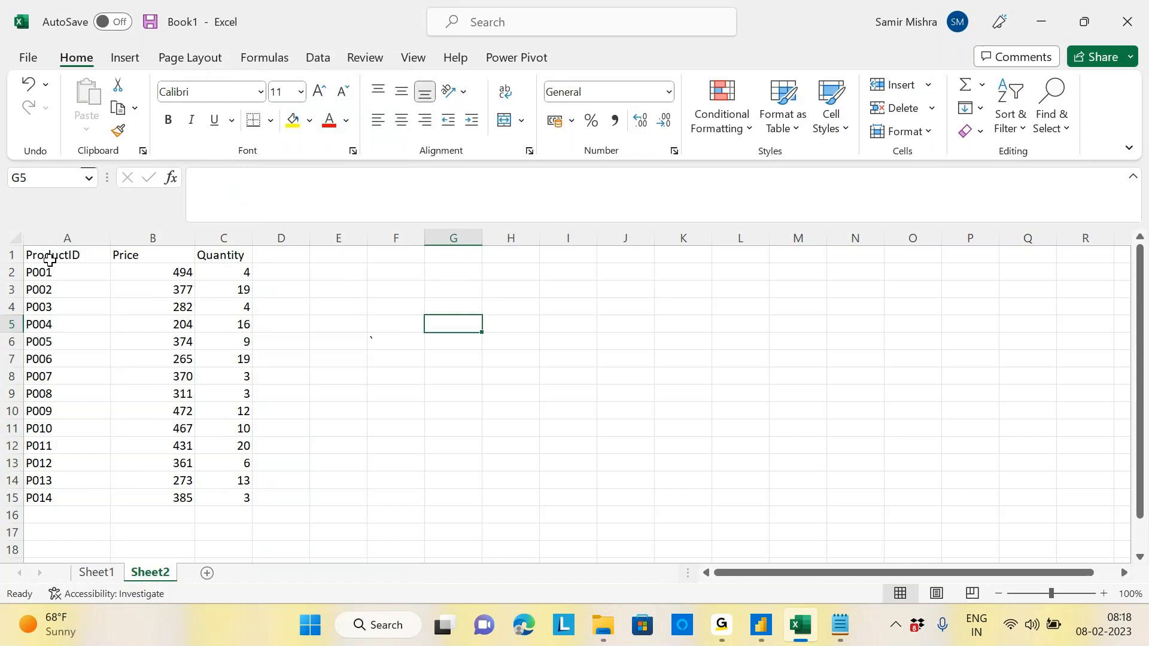
Step: Convert the range A1:C15 into an Excel table with headers
drag(48, 256, 241, 498)
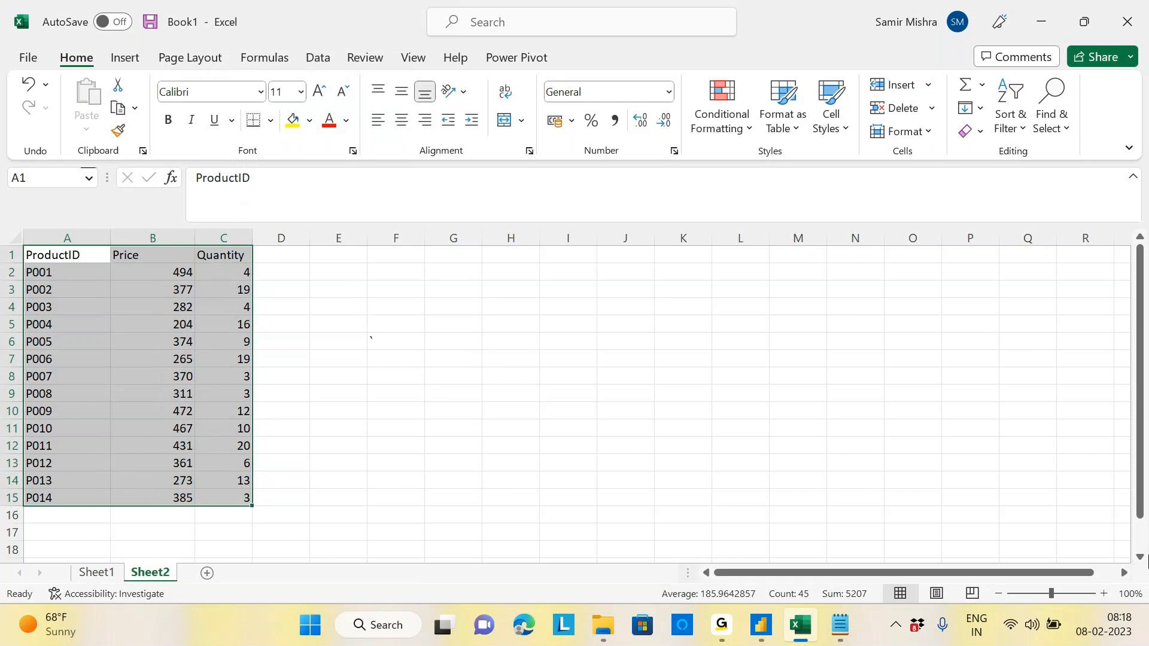
key(ctrl+t)
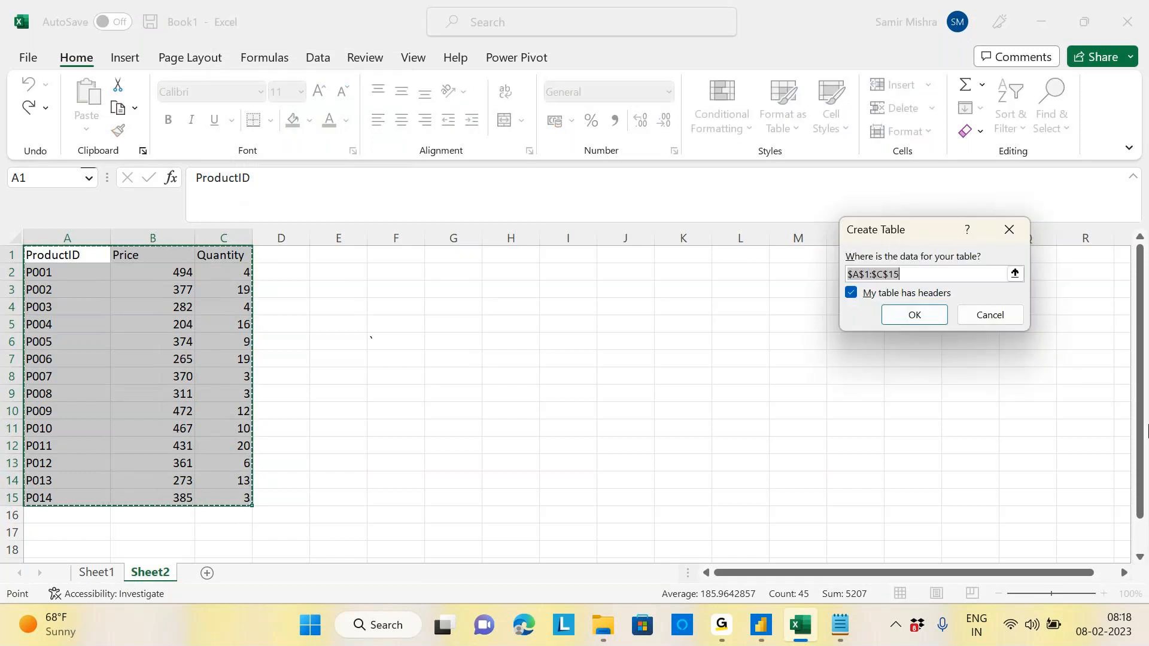
drag(885, 227, 486, 166)
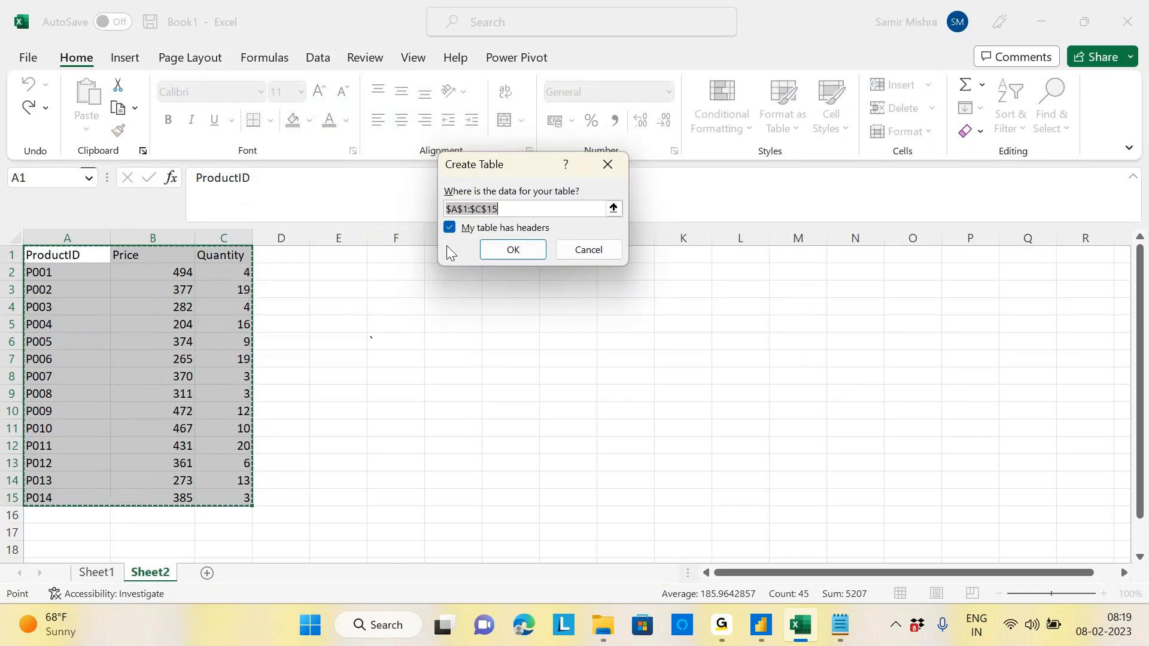
click(511, 252)
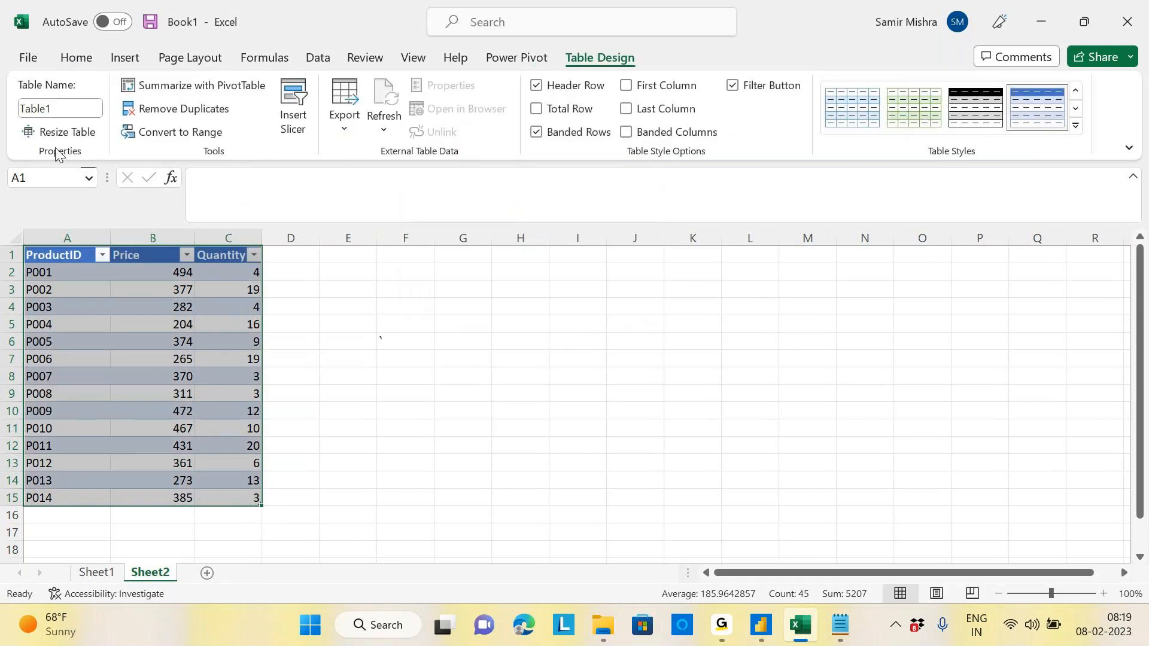
Step: Rename the new table as Sales
click(43, 112)
click(60, 110)
key(BackSpace)
key(BackSpace)
key(BackSpace)
key(BackSpace)
key(BackSpace)
key(BackSpace)
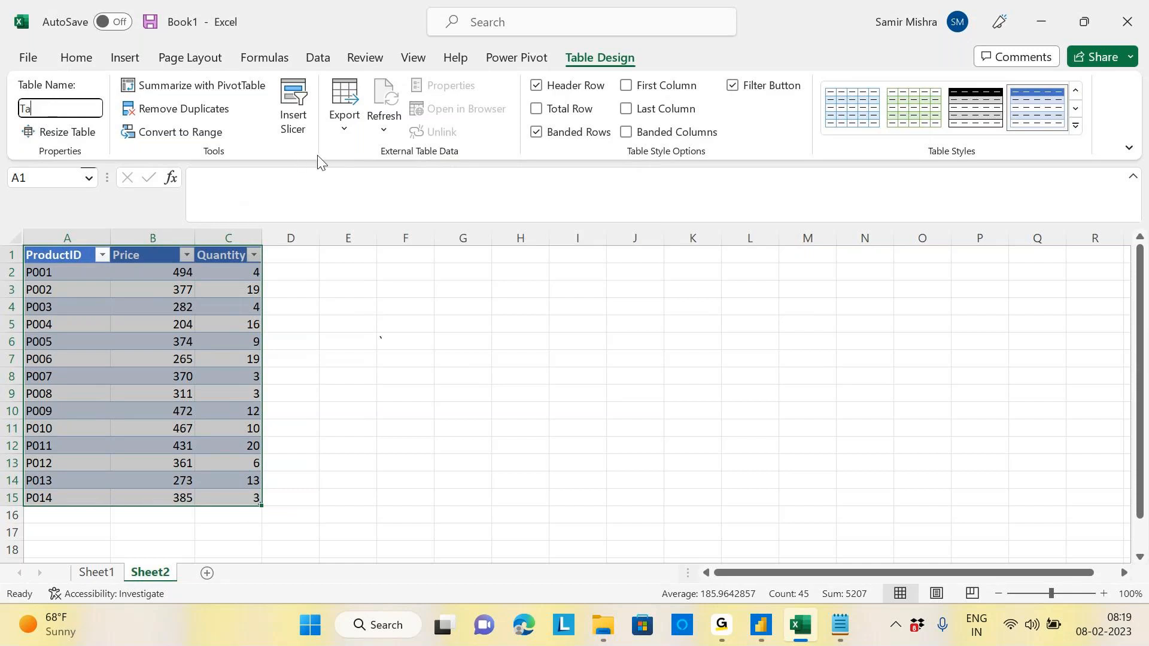
key(Caps_Lock)
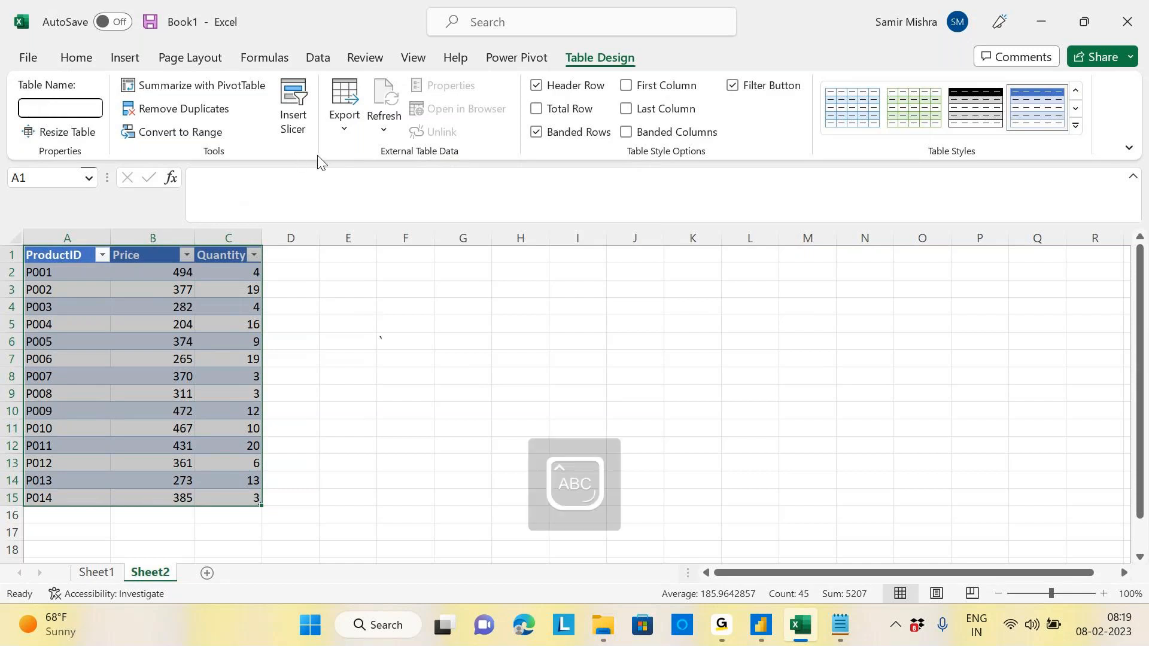
text(s)
key(Caps_Lock)
text(ales)
key(Return)
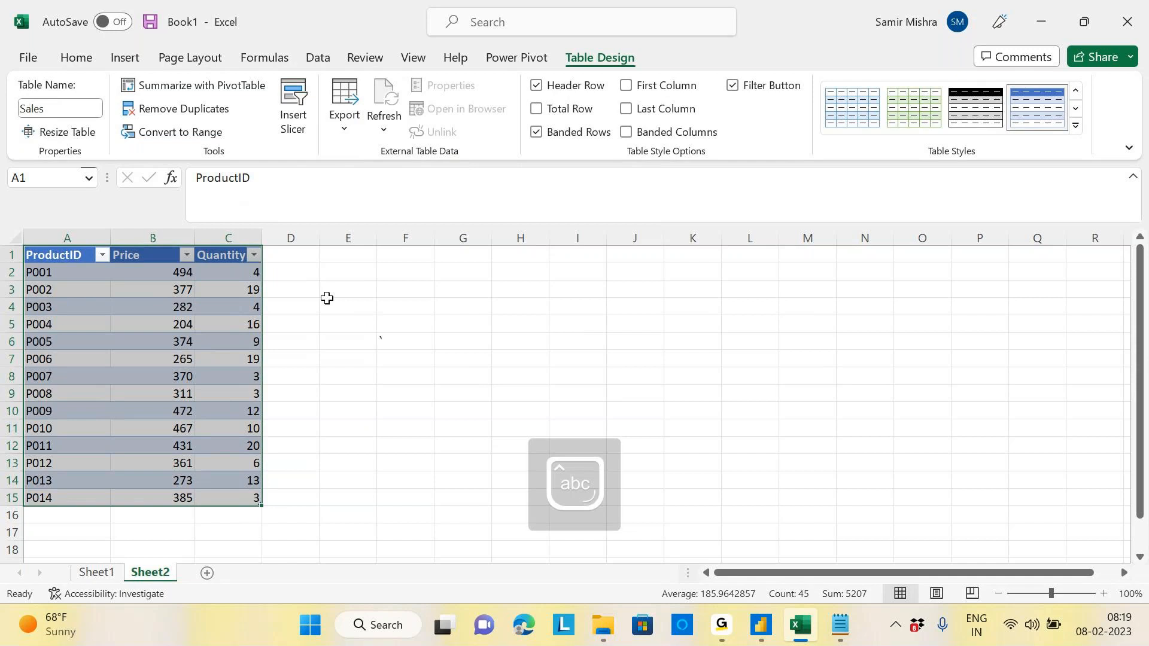
click(373, 323)
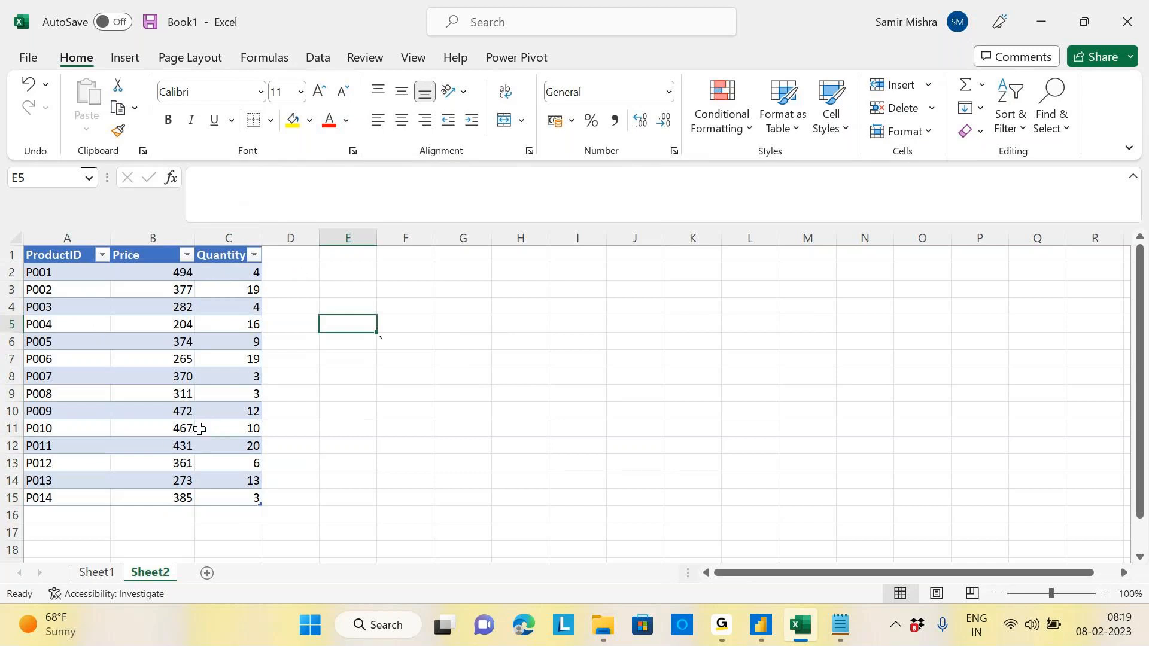
Step: Add a Total Amount column header in D1 beside Quantity, autofit column D, and select cell D2
click(289, 257)
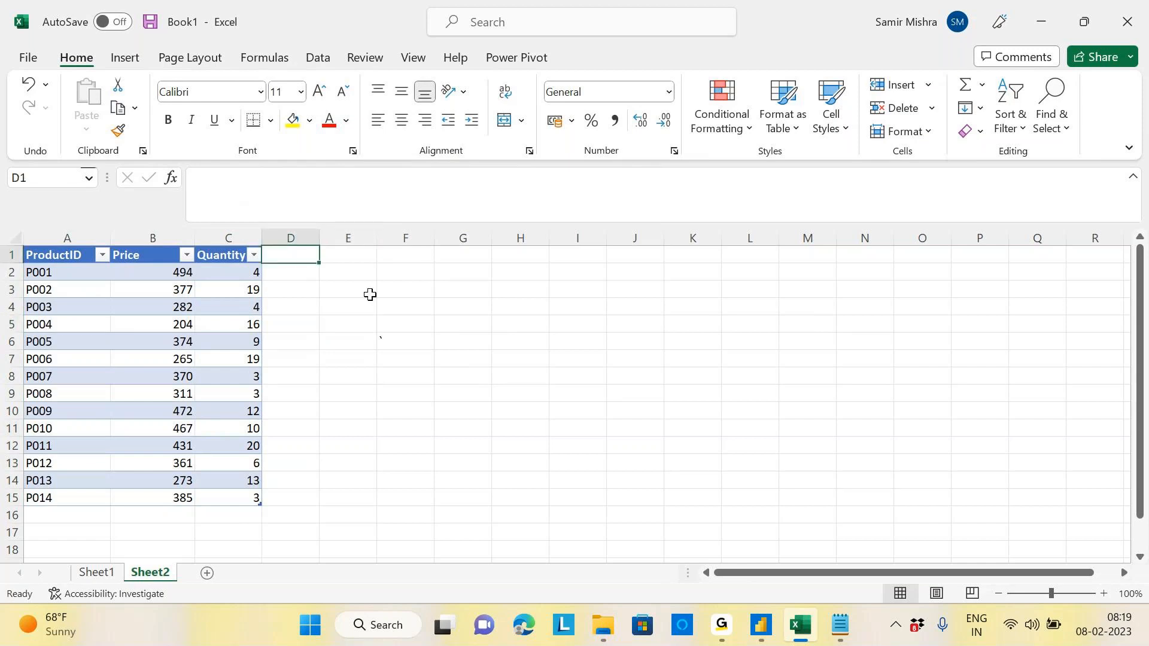
text(Tota)
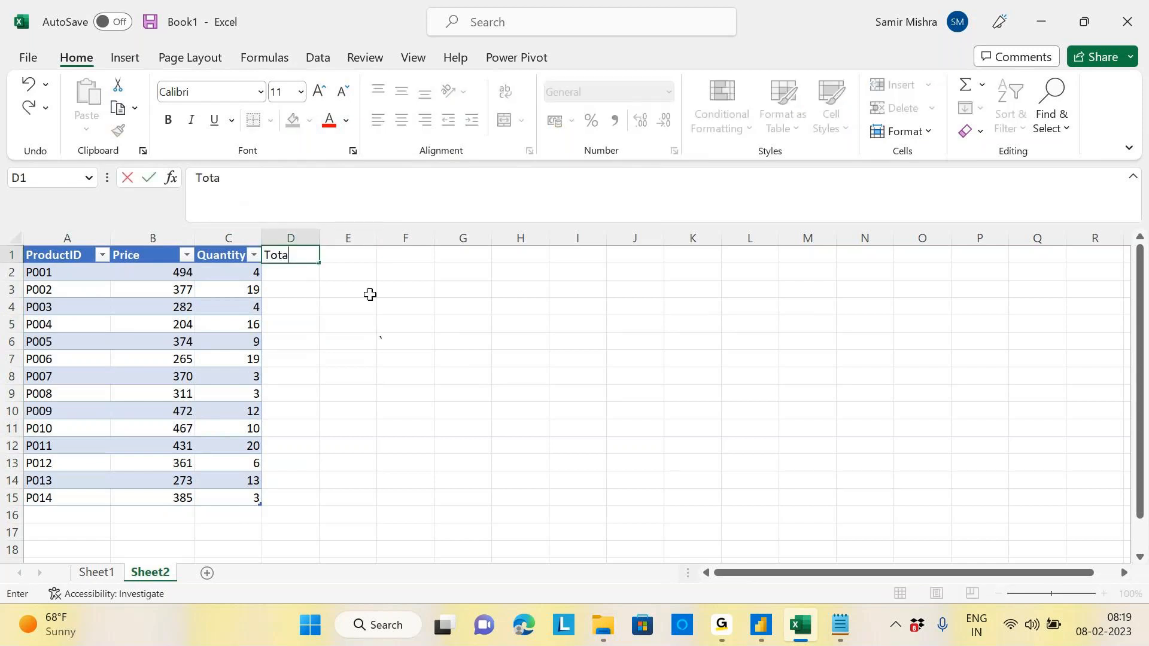
text(l Amount)
click(361, 293)
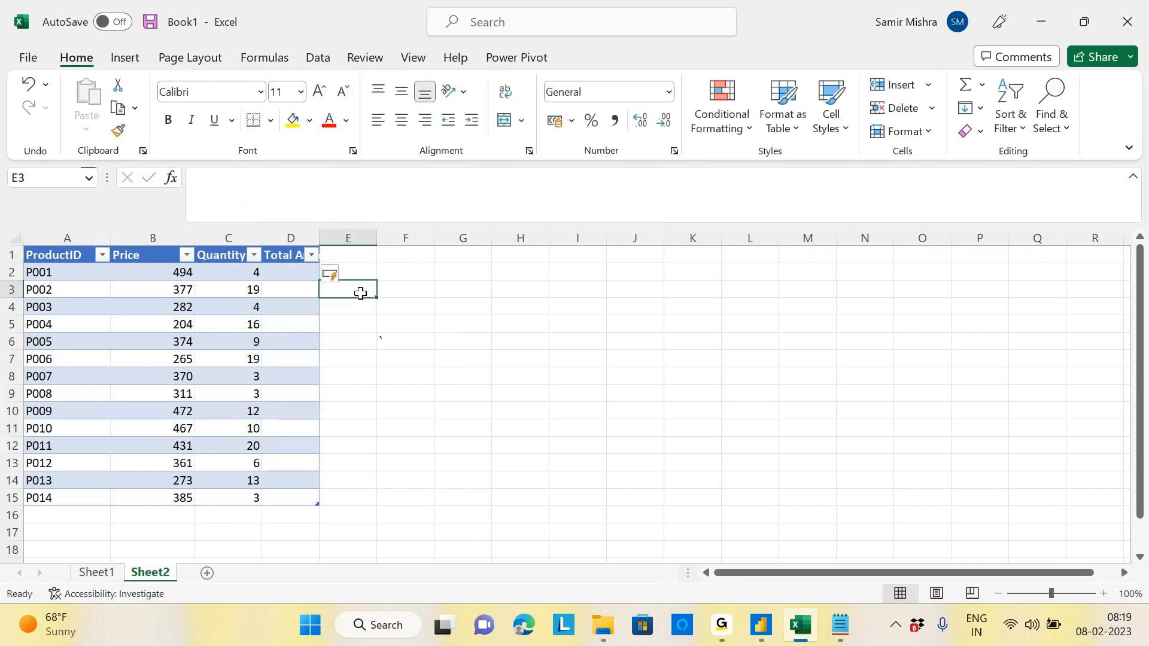
double_click(321, 237)
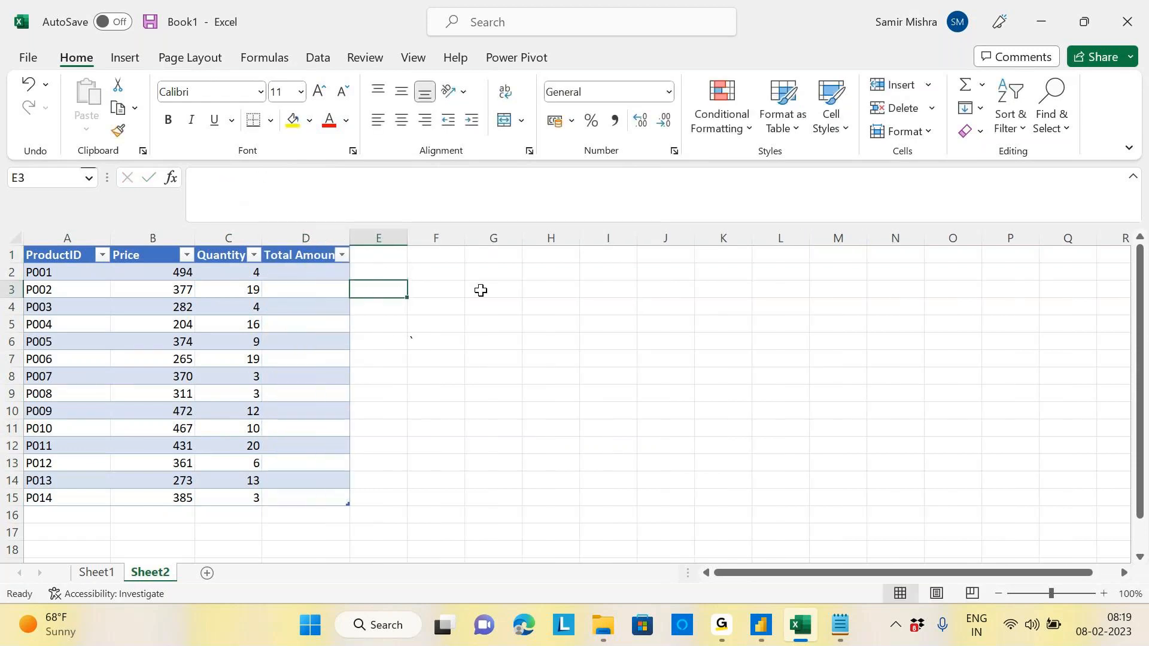
click(300, 272)
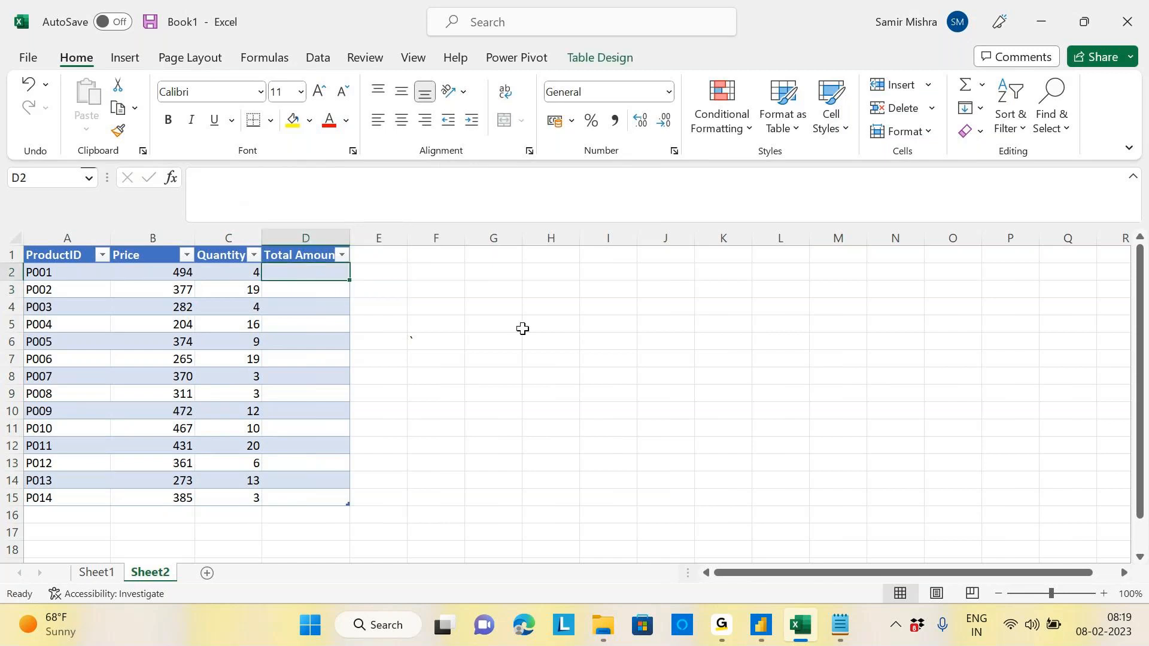
text(=)
click(149, 273)
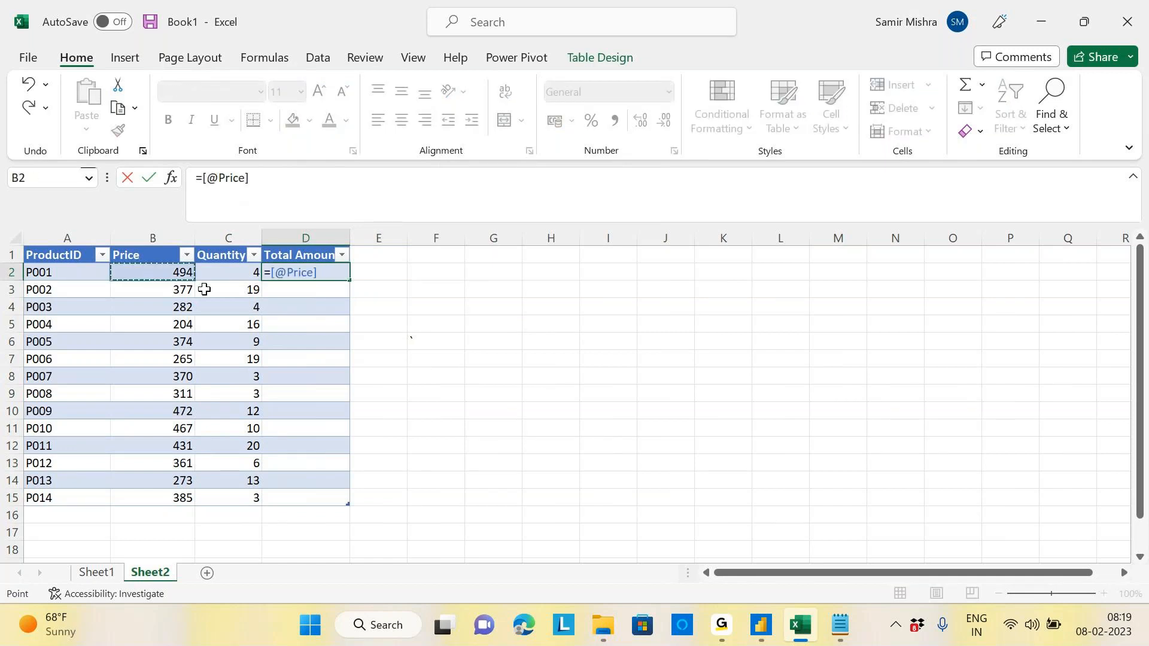
text(*)
click(226, 272)
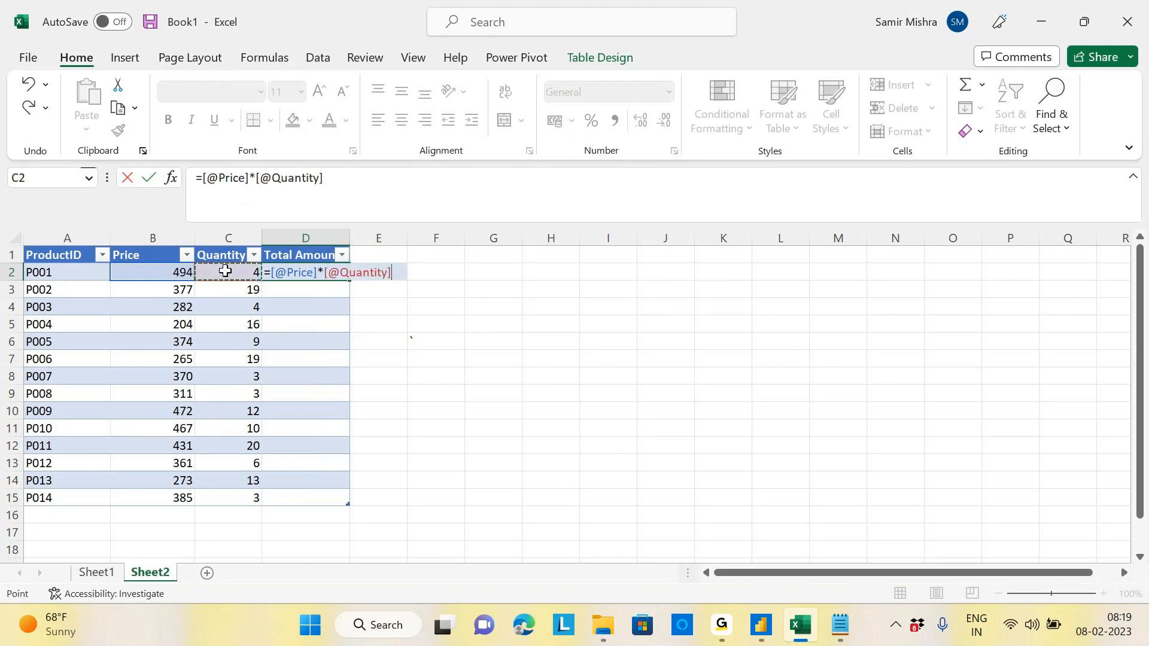
key(Return)
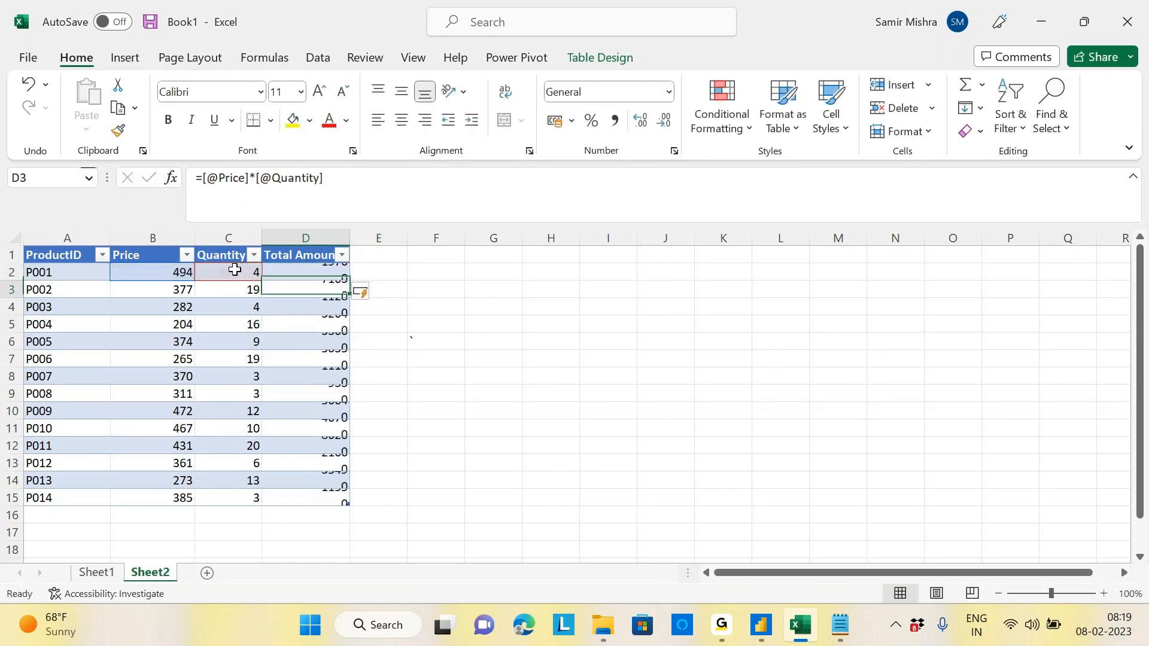
Step: Review the calculated Total Amount values in D2:D15 and compare that column's header with the original ProductID, Price and Quantity headers
click(516, 409)
drag(329, 272, 340, 497)
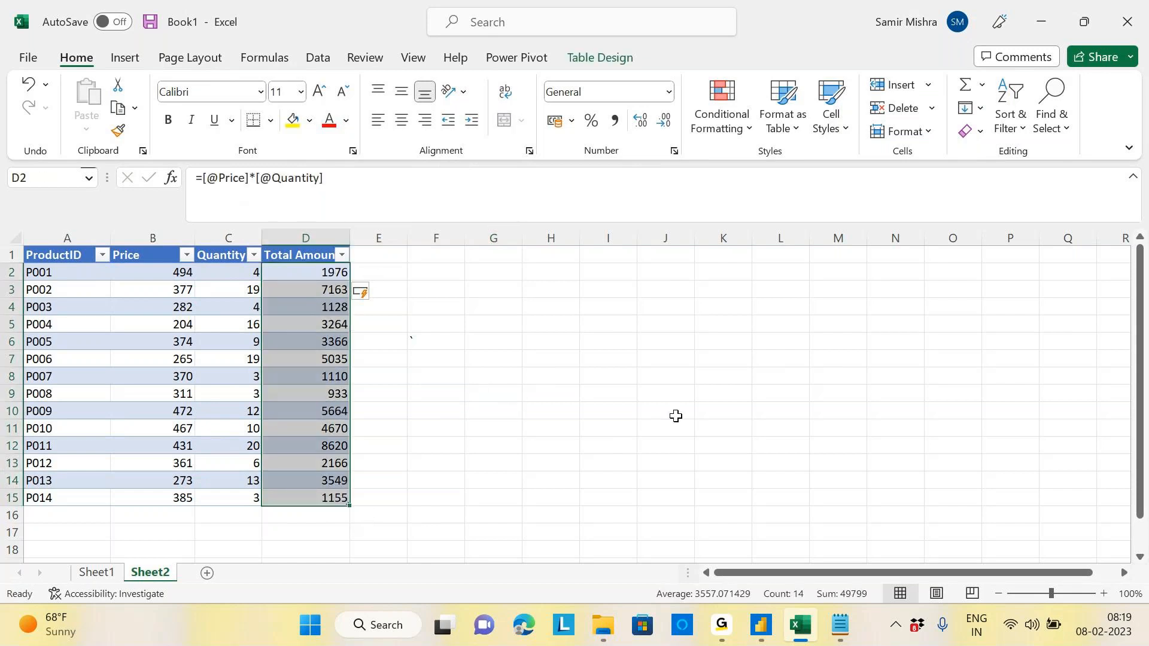
click(608, 393)
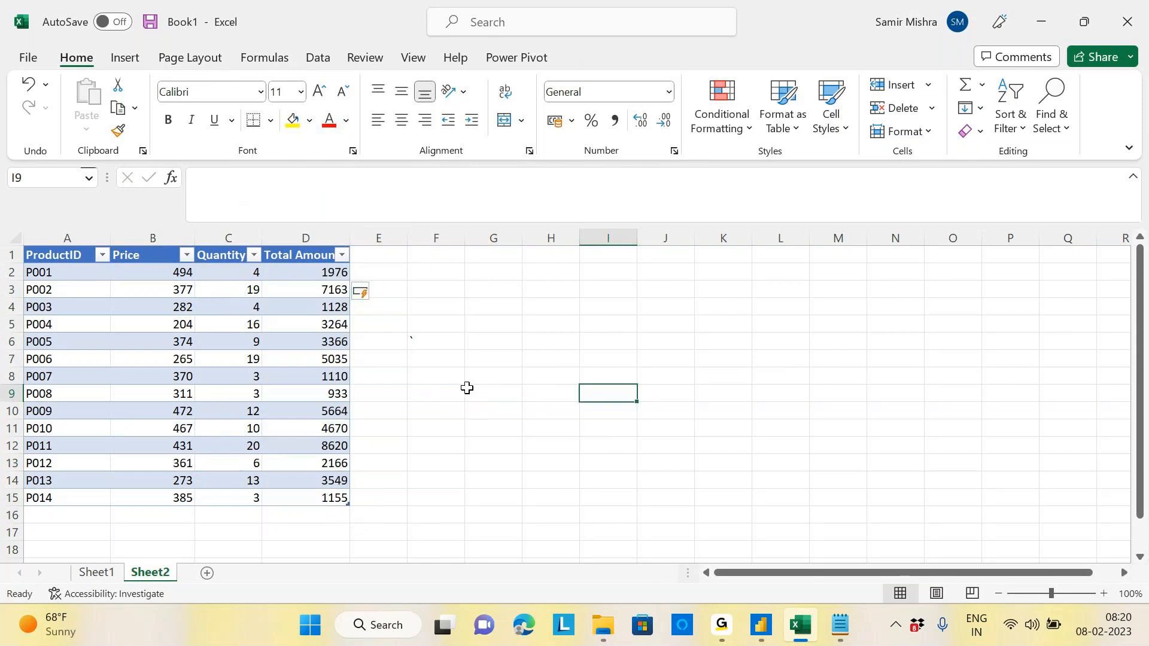
click(304, 256)
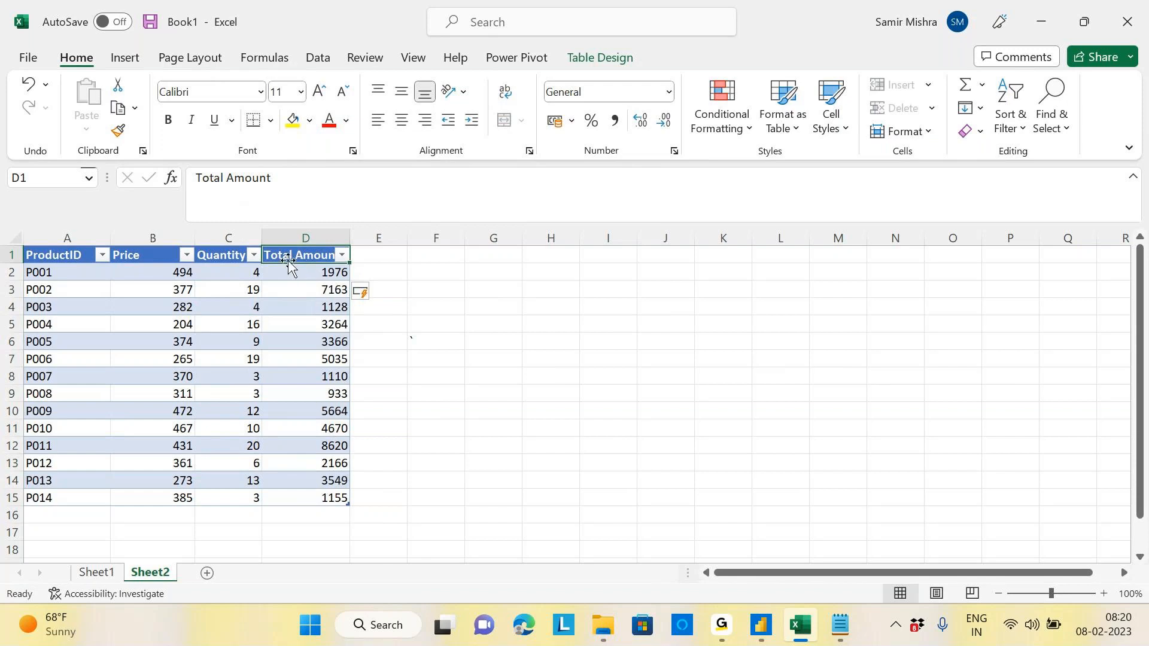
click(51, 257)
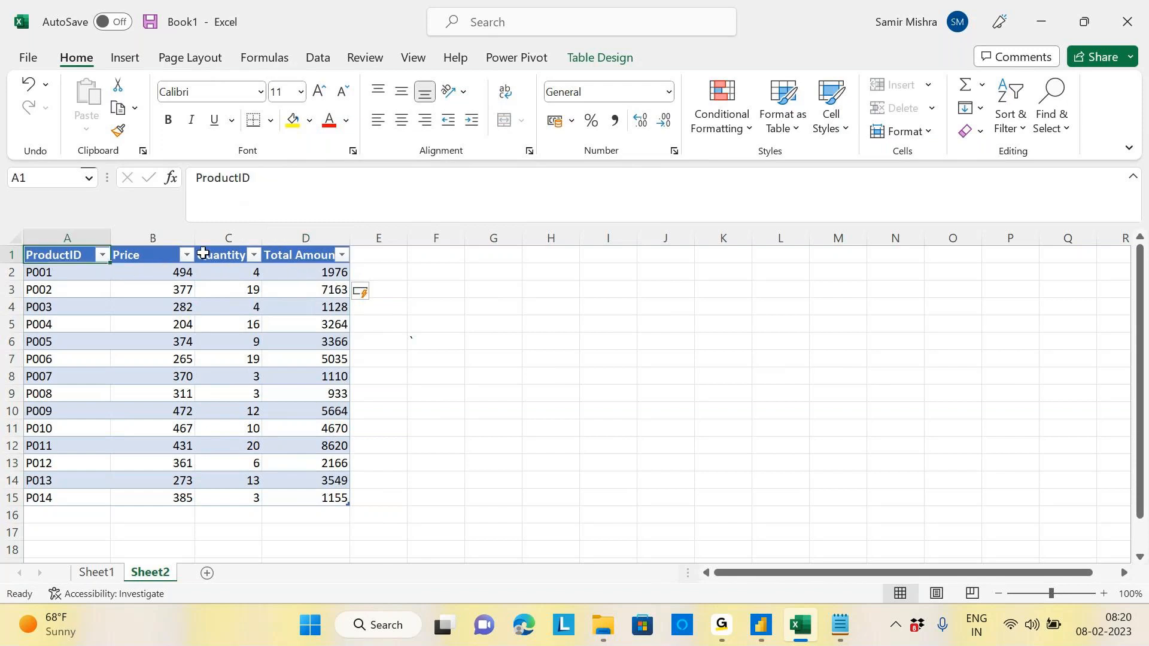
click(203, 254)
click(93, 254)
drag(93, 255, 179, 255)
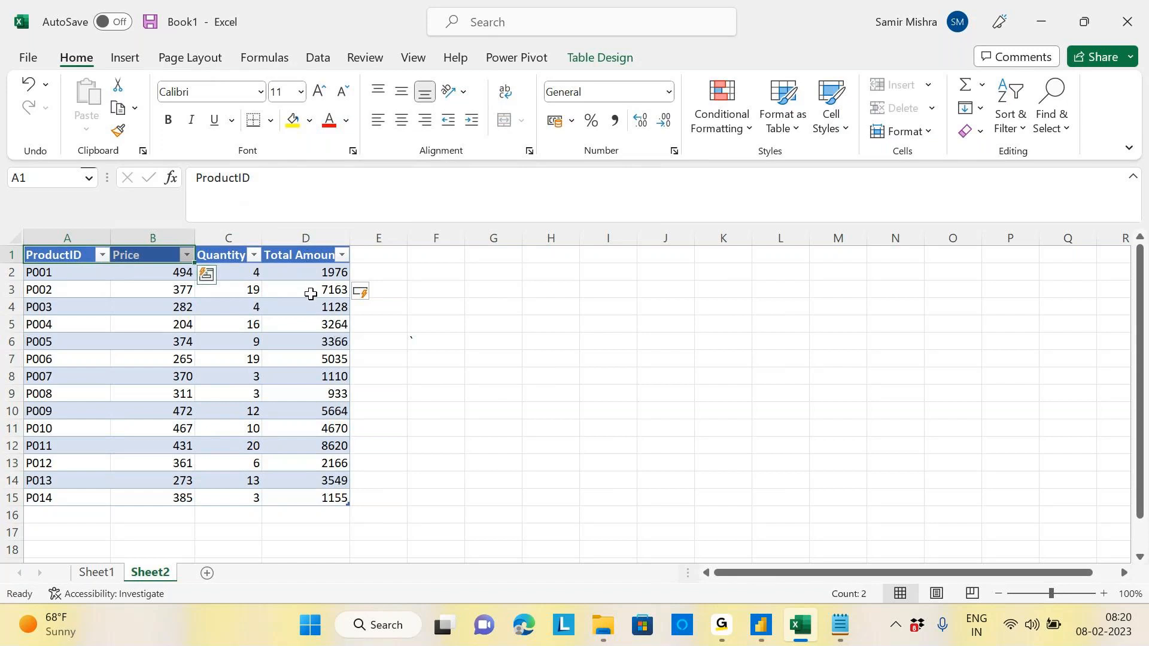
click(303, 255)
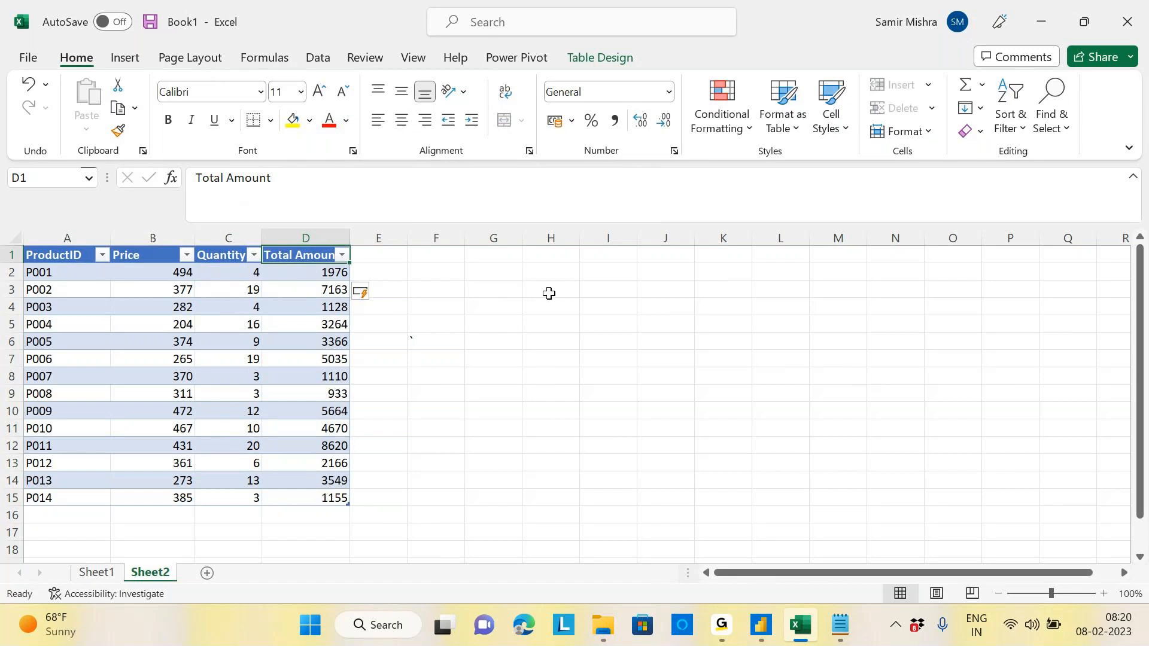
Step: Check the sum of the Total Amount values in D2:D15, and inspect column D and its last value in D15
drag(333, 273, 337, 498)
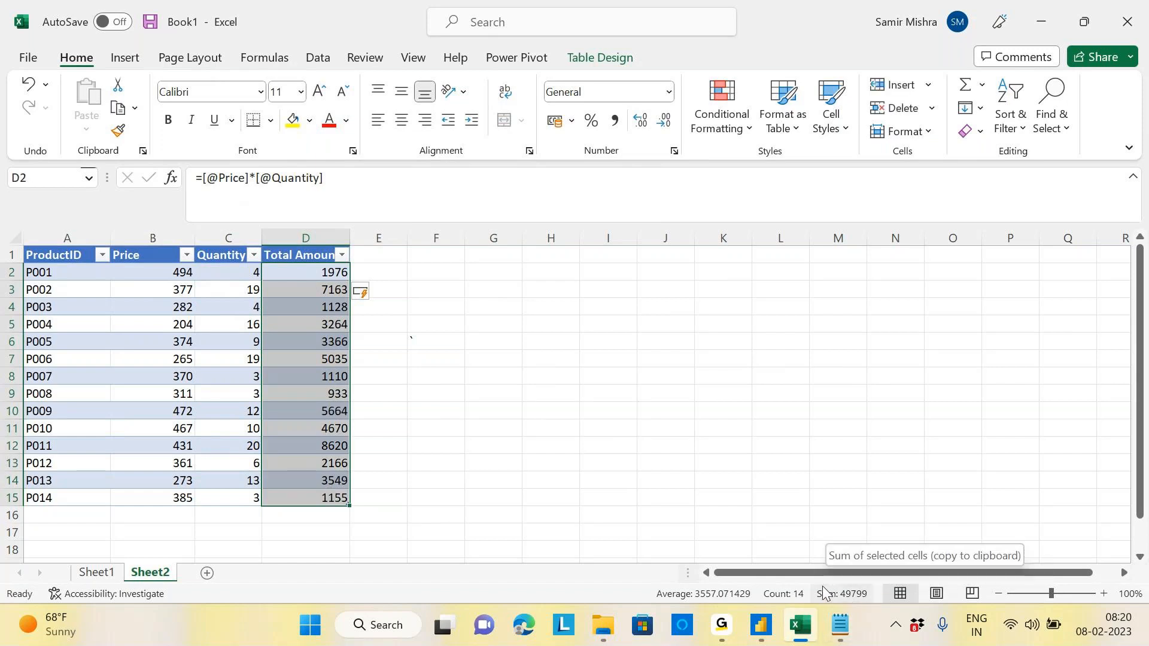
click(576, 302)
click(305, 237)
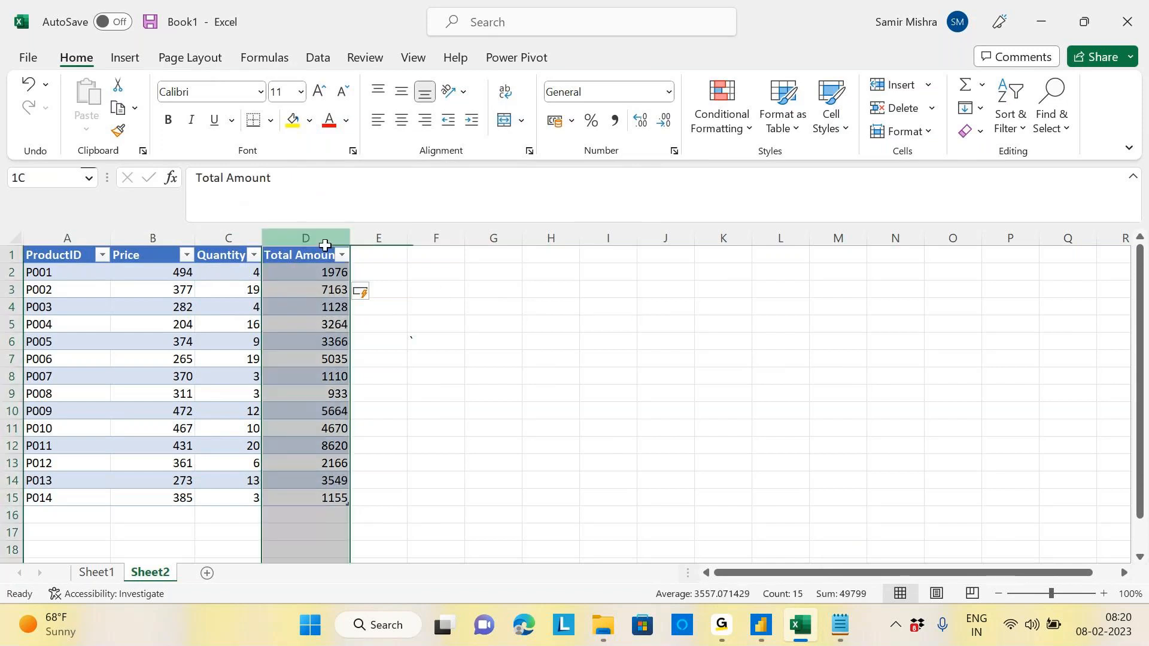
click(333, 497)
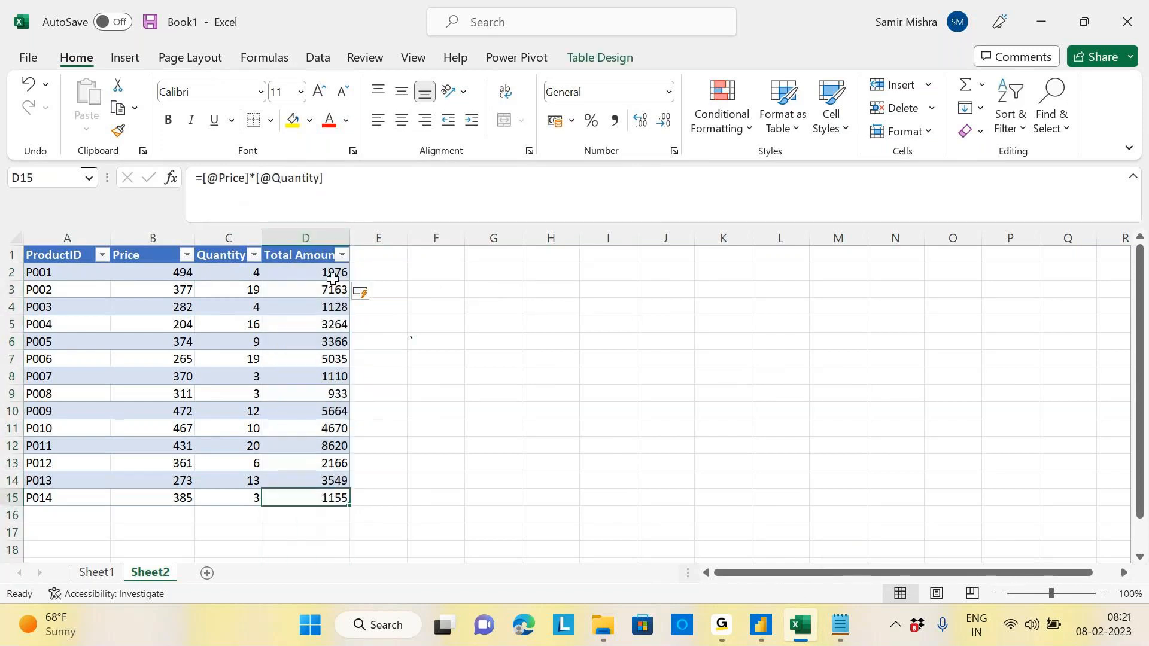
Step: Examine the calculated values in the table's Total Amount column, selecting it from its header through row 15
drag(334, 277, 332, 497)
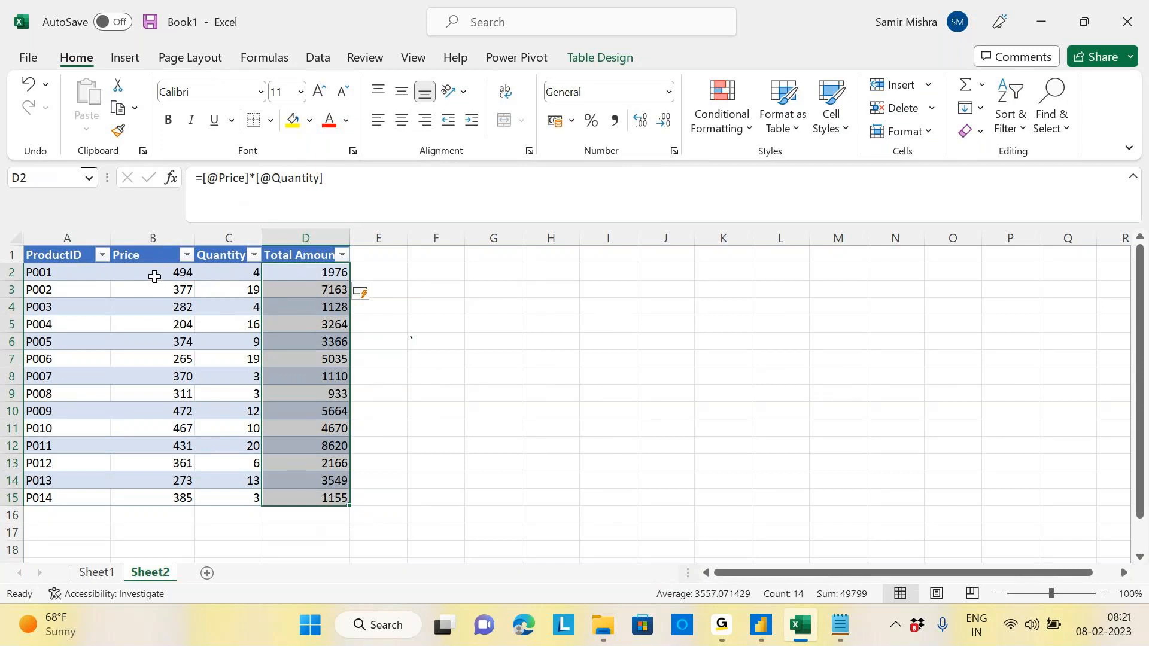
drag(338, 273, 320, 492)
click(561, 393)
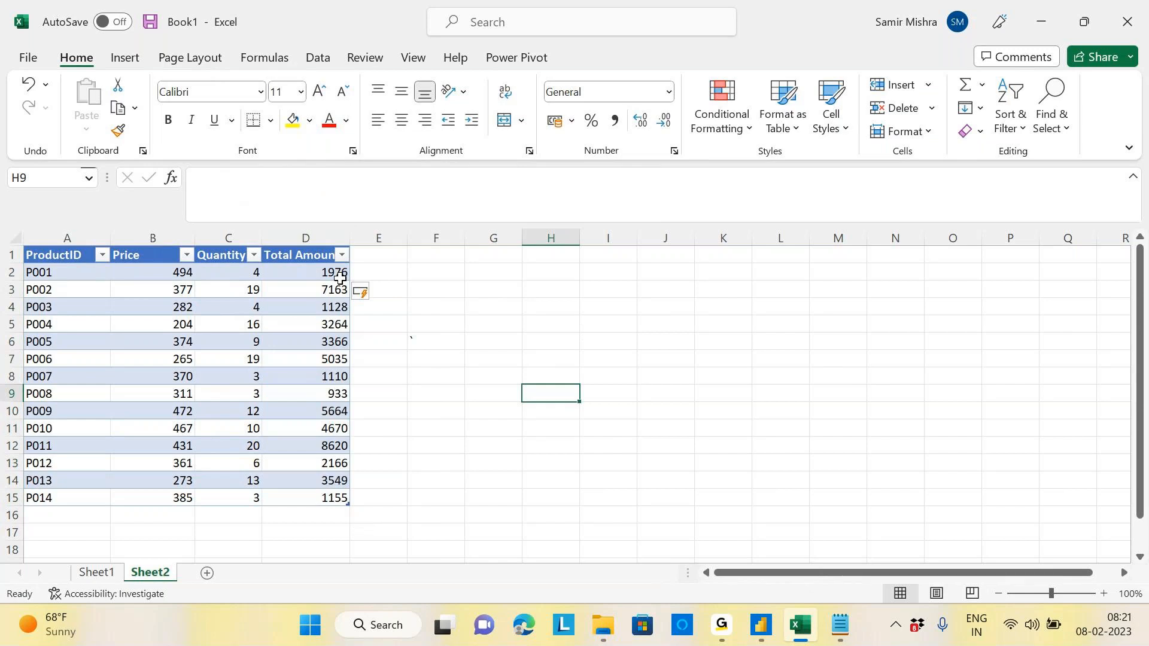
click(320, 238)
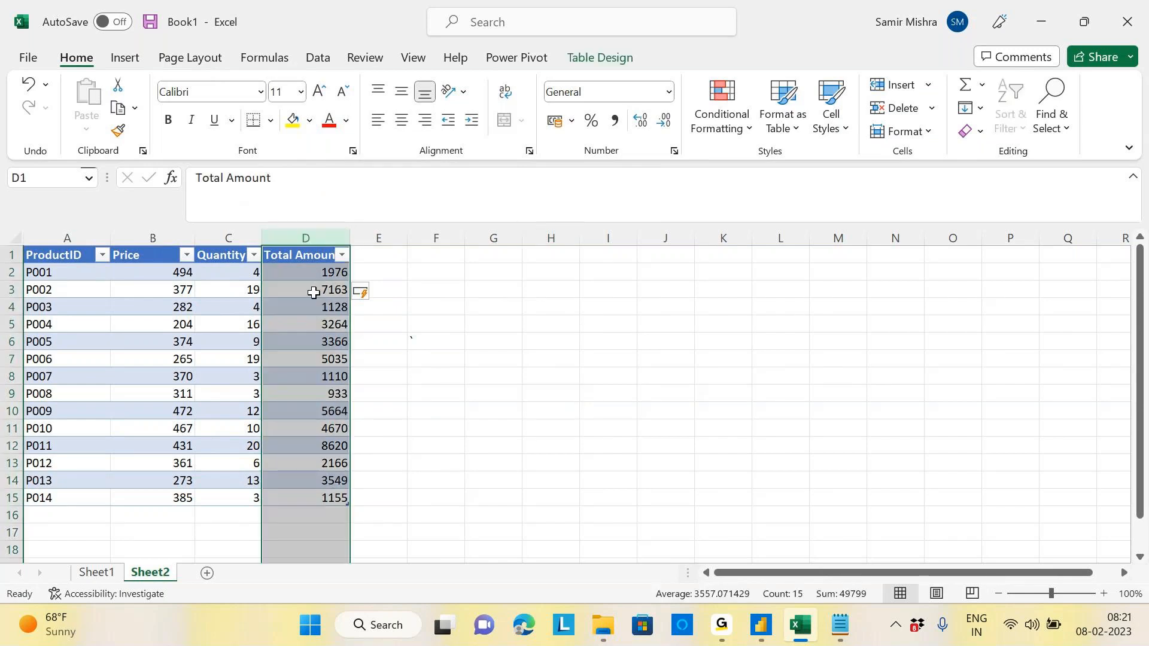
key(ctrl+Down)
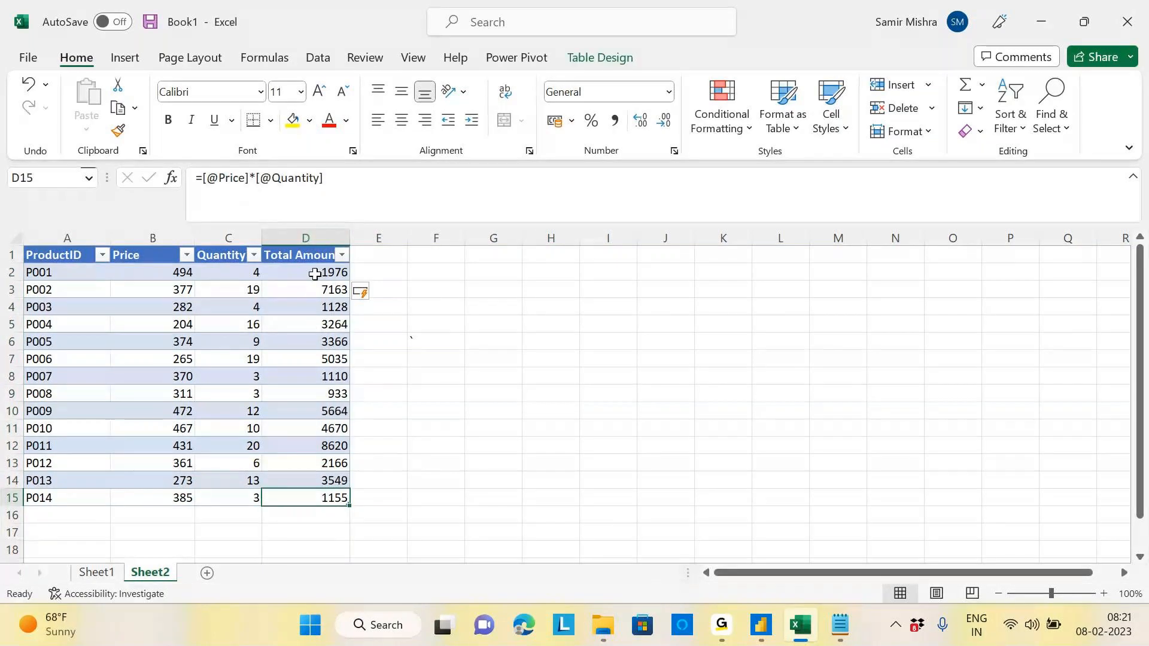
click(314, 256)
key(ctrl+shift+Down)
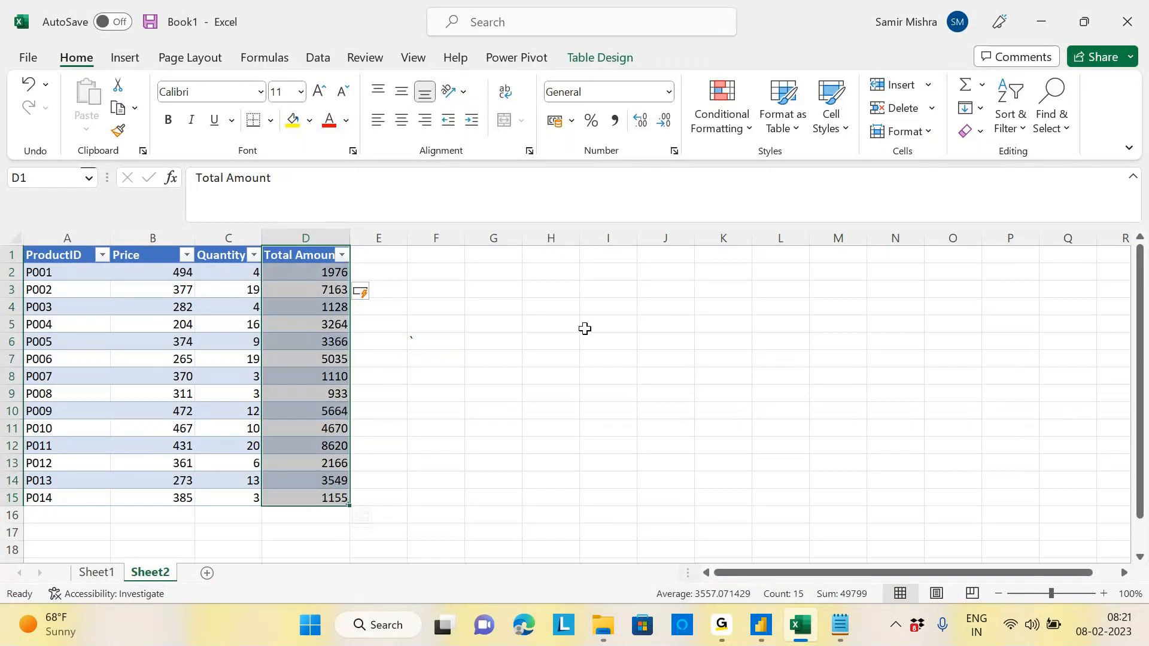
Step: Enter the label Total Amount in cell H3 and widen column H to fit it
click(557, 290)
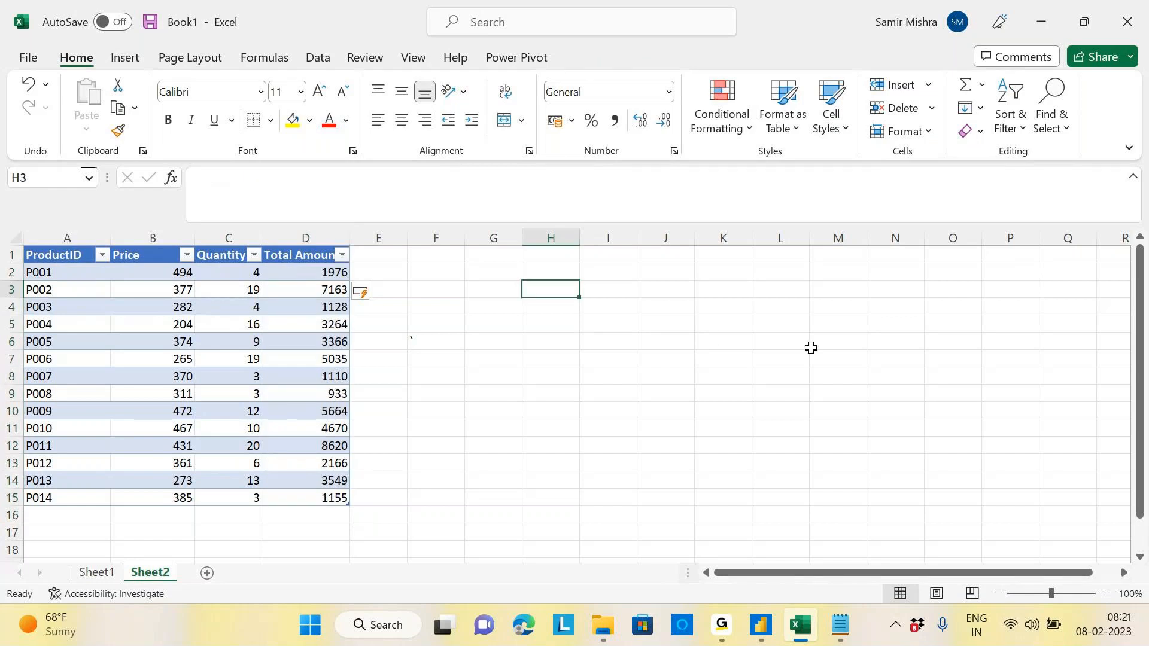
text(Total A)
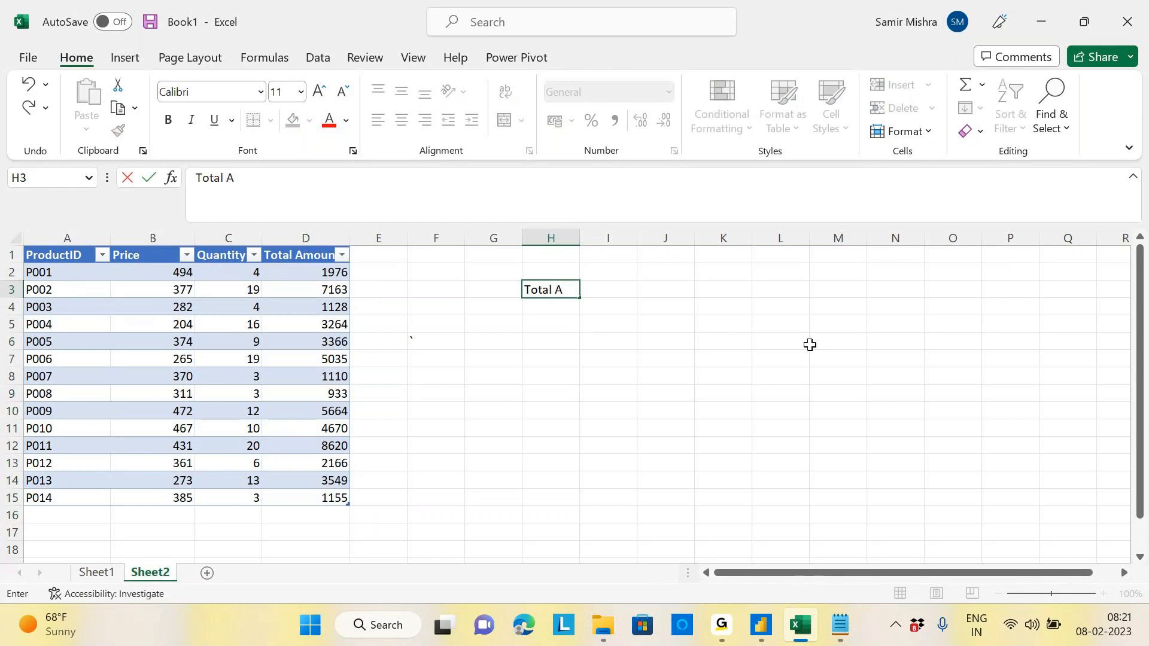
text(mount)
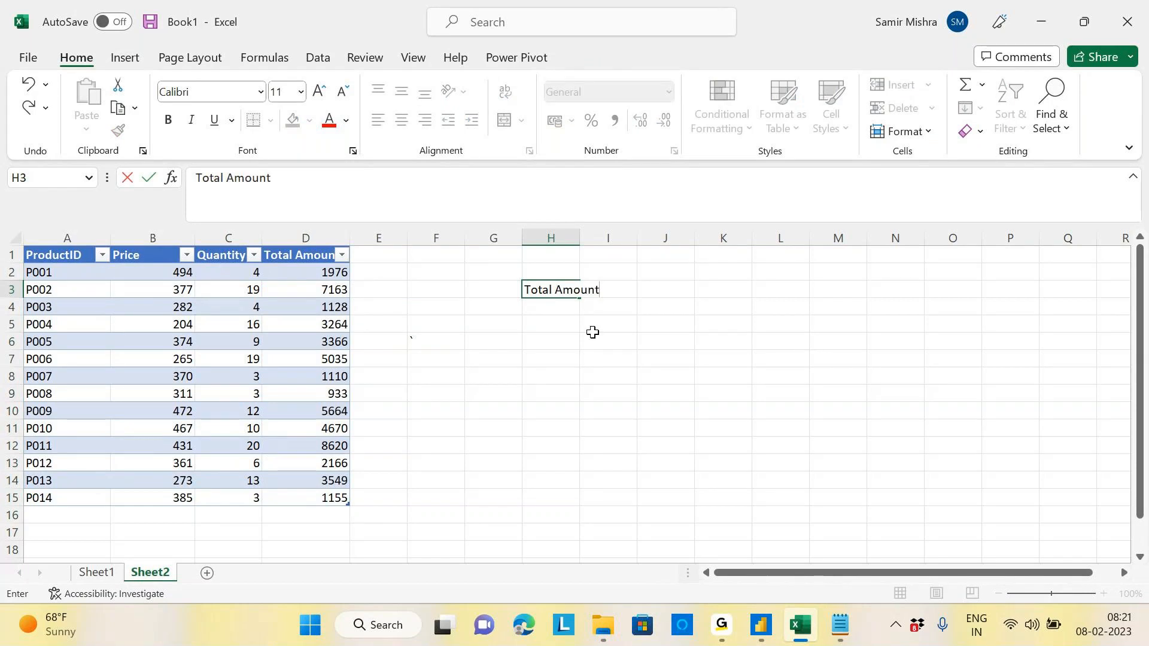
key(Return)
drag(583, 240, 621, 240)
Step: Begin a SUMPRODUCT formula in cell I3, beside the Total Amount label
click(659, 287)
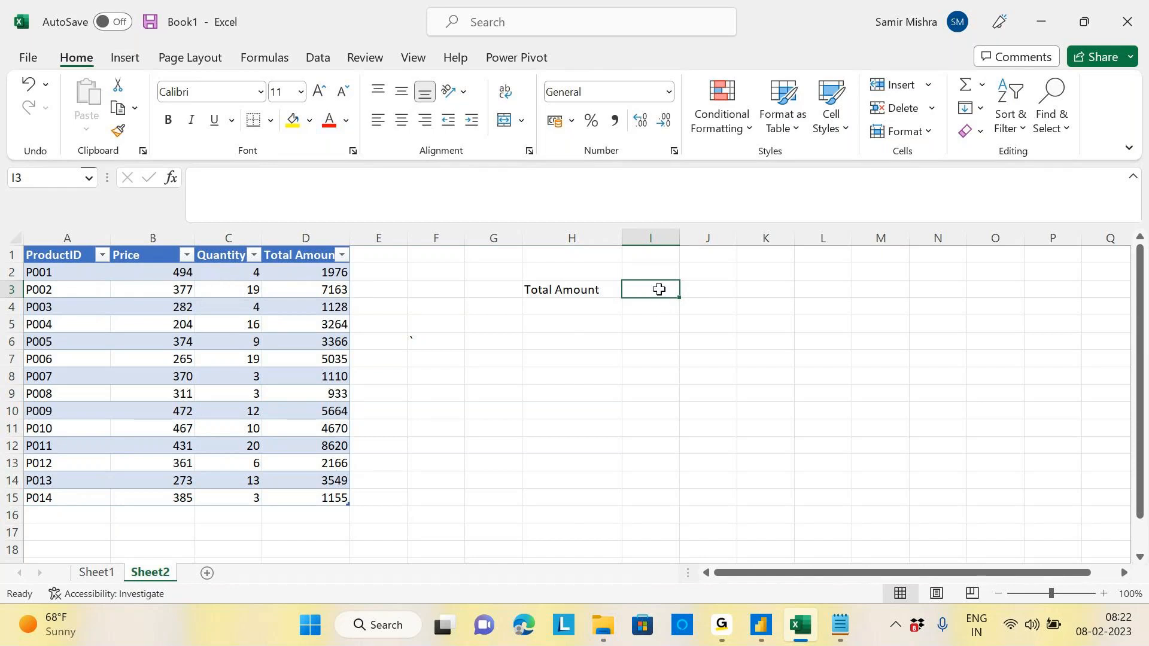
text(=su)
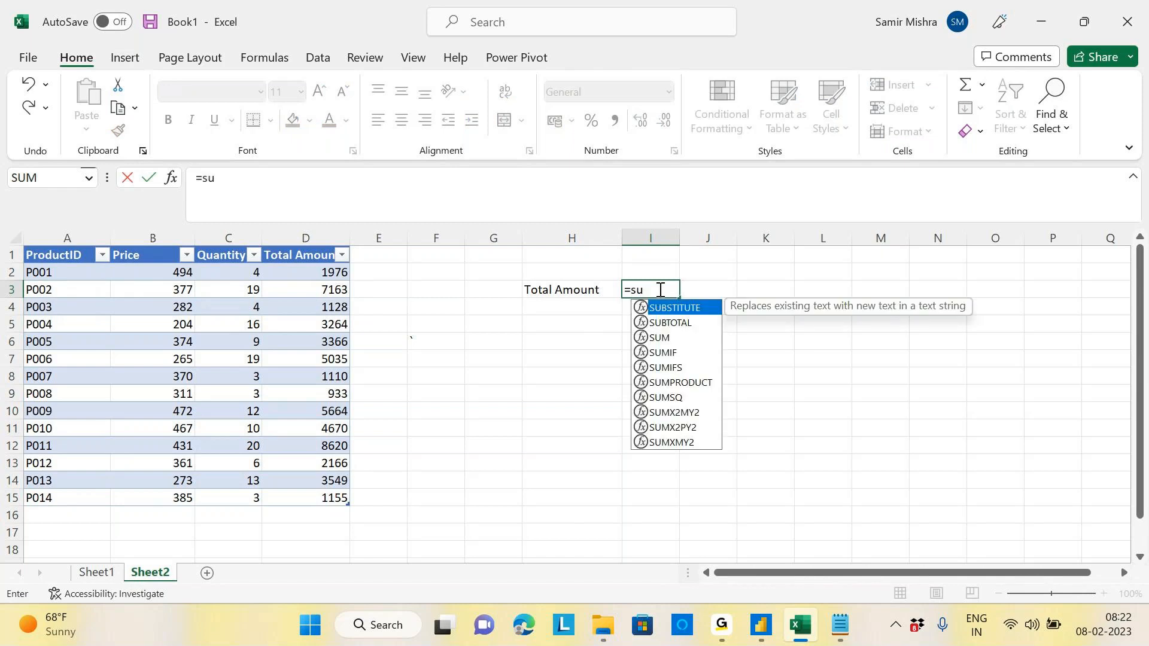
text(mpro)
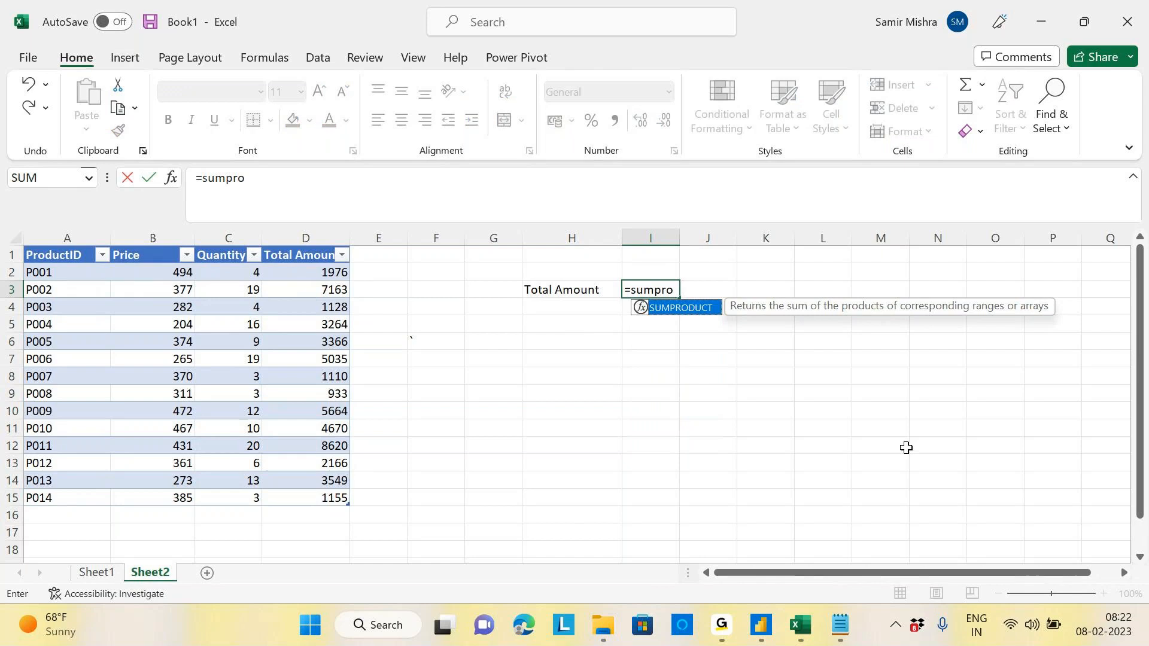
key(Tab)
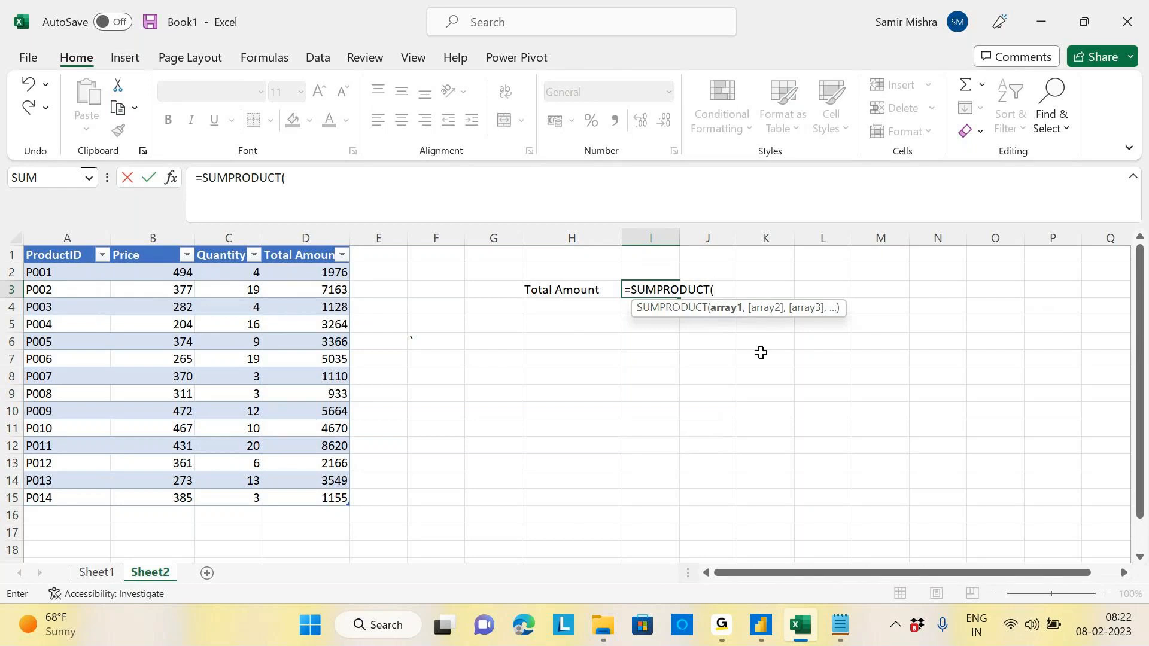
click(170, 276)
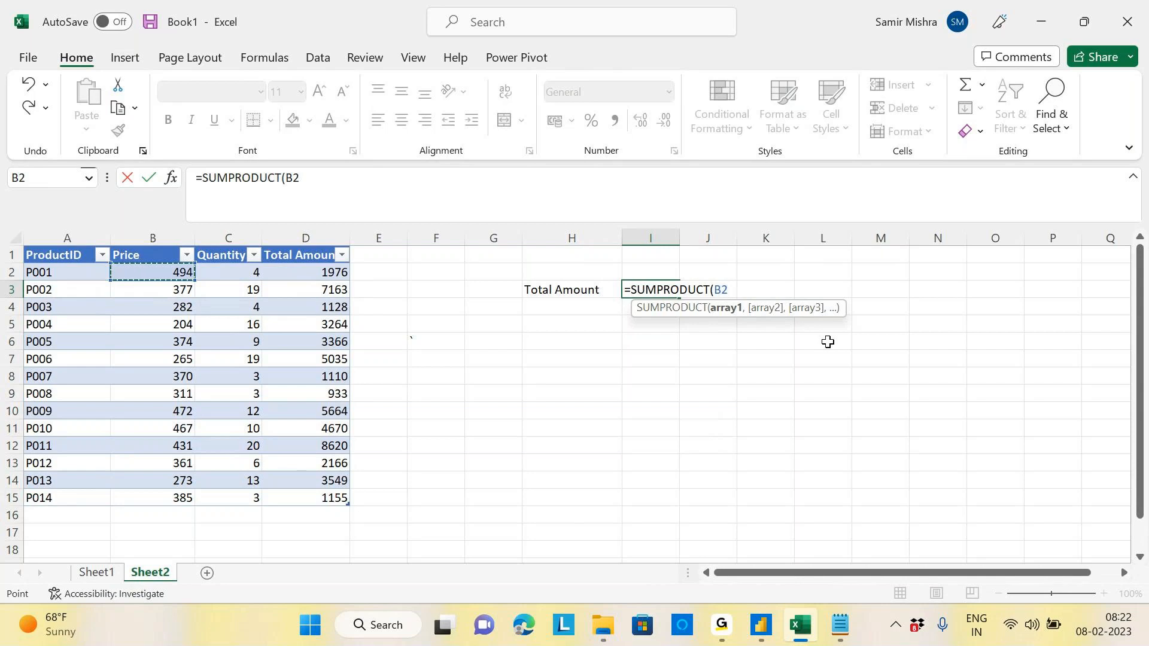
key(BackSpace)
key(BackSpace)
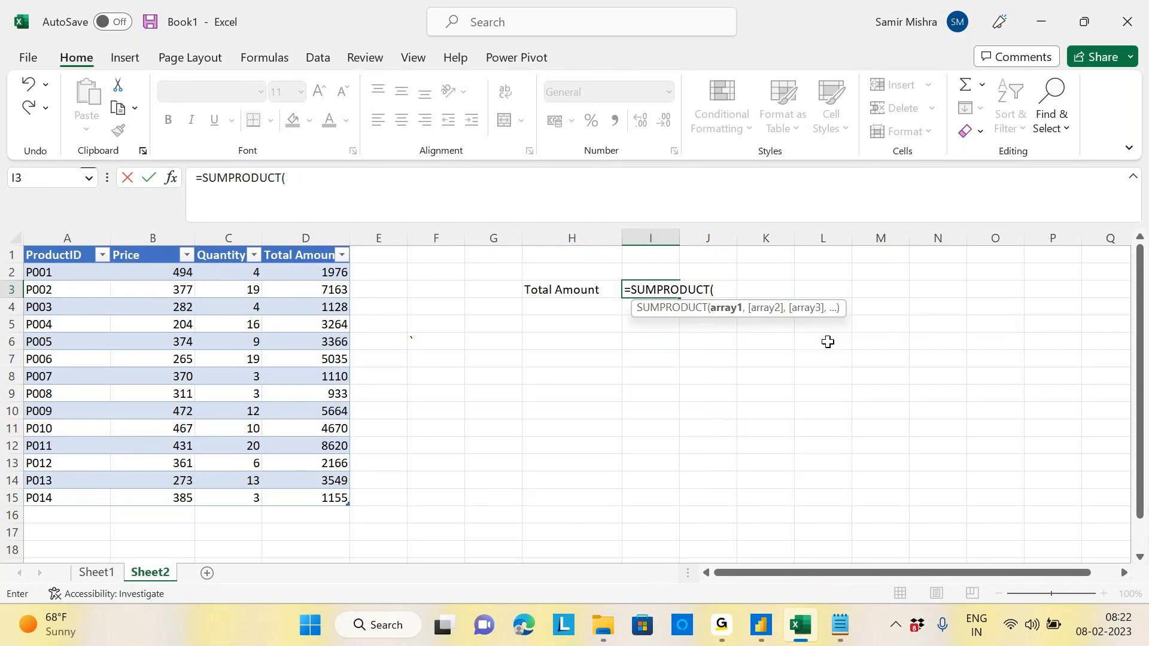
Step: Add the structured reference Sales[Price] as the first factor in the SUMPRODUCT formula
text(sal)
key(Tab)
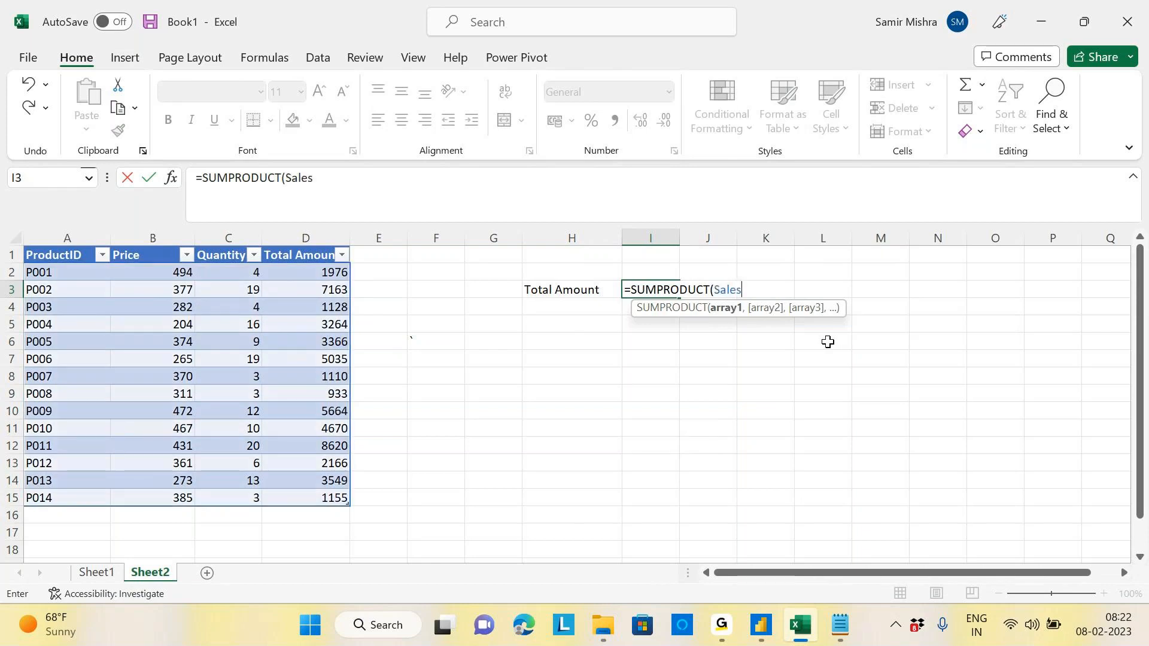
text([)
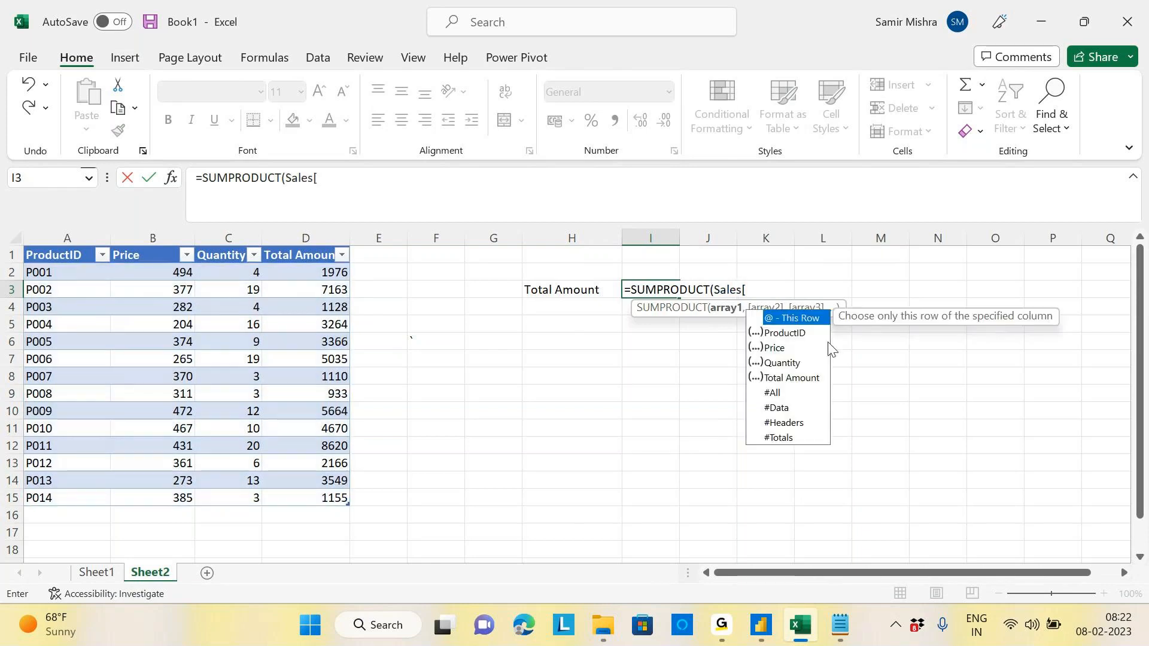
click(785, 346)
double_click(785, 346)
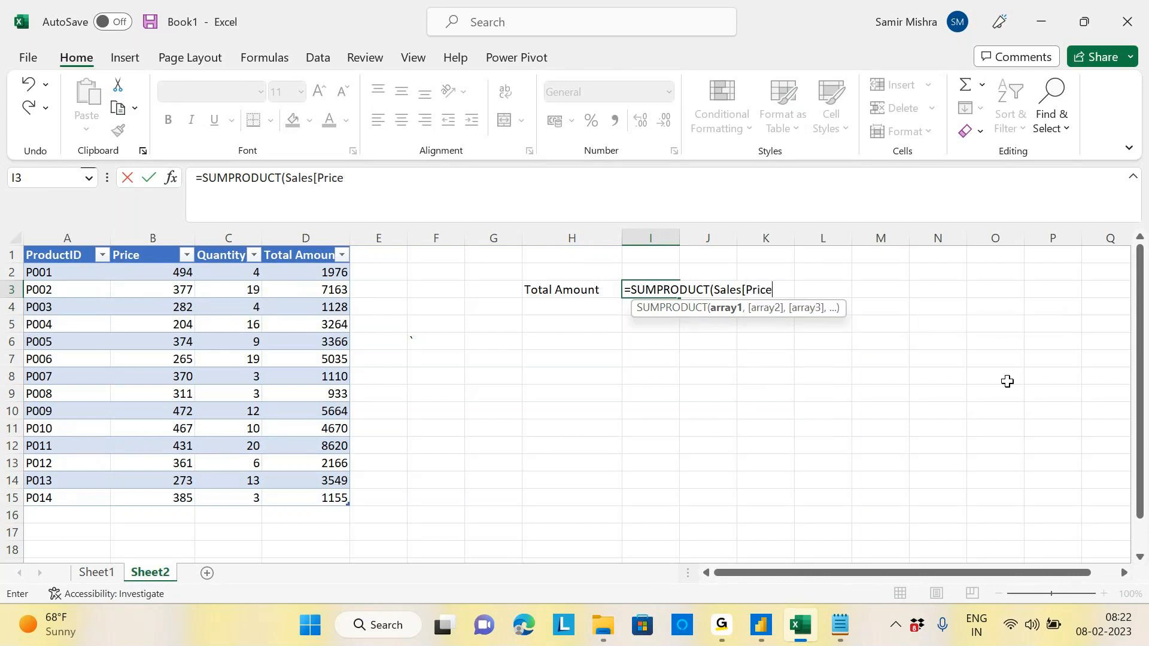
text(])
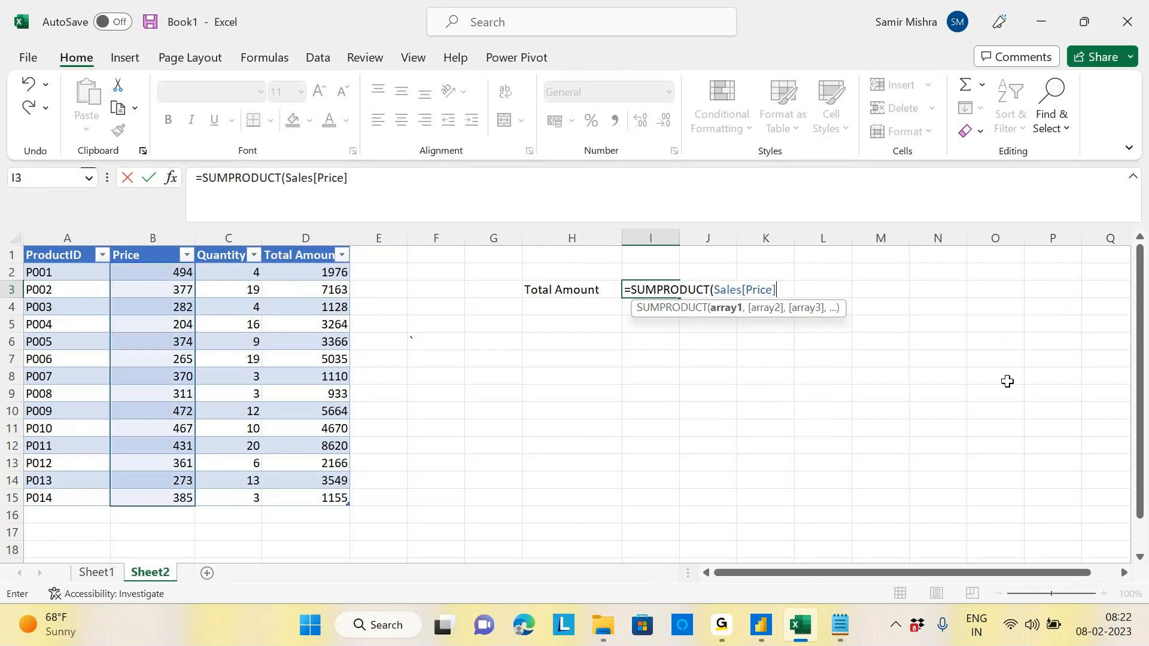
Step: Multiply the price reference by Sales[Quantity] and complete the formula as =SUMPRODUCT(Sales[Price]*Sales[Quantity])
text(*sa)
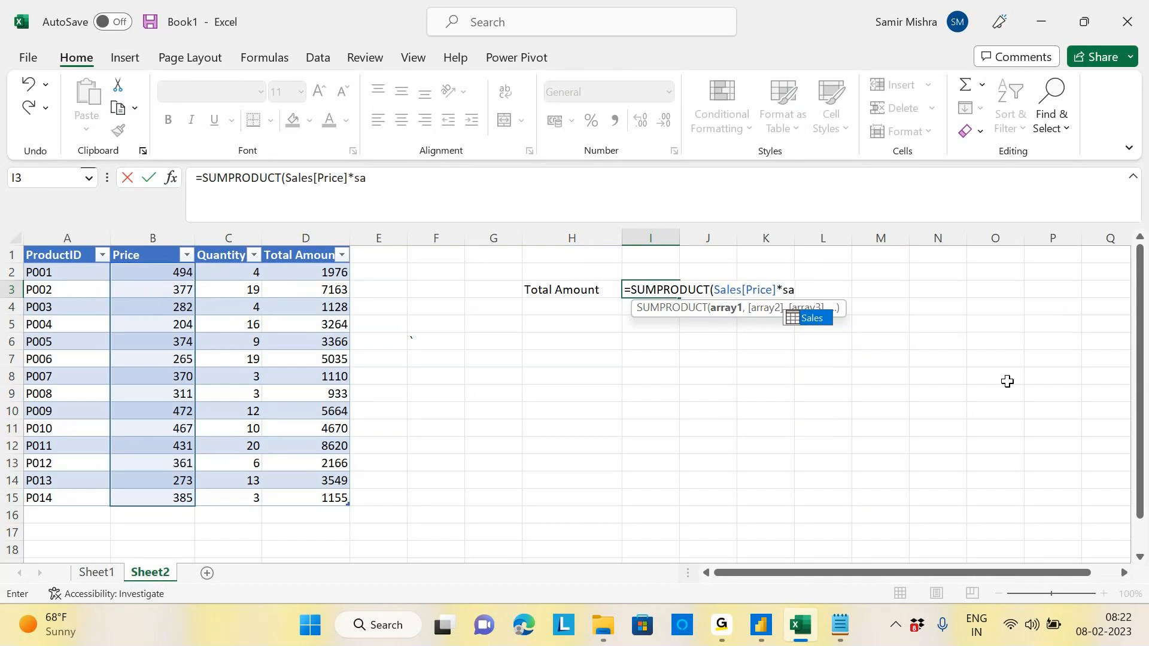
key(Tab)
text([)
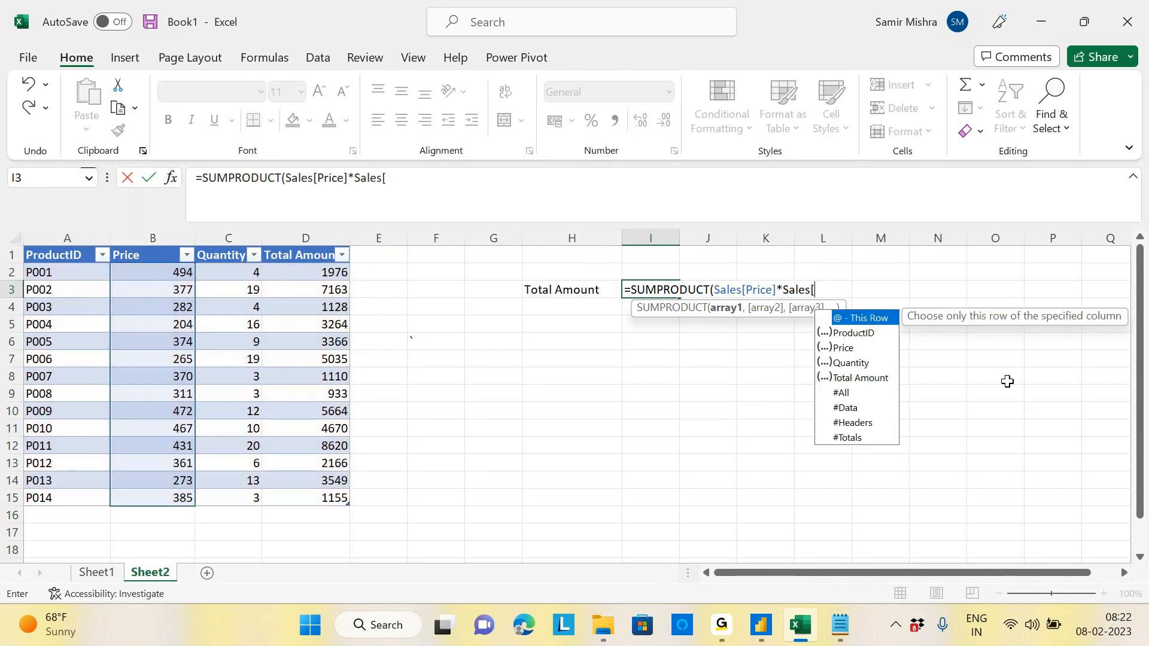
text(qu)
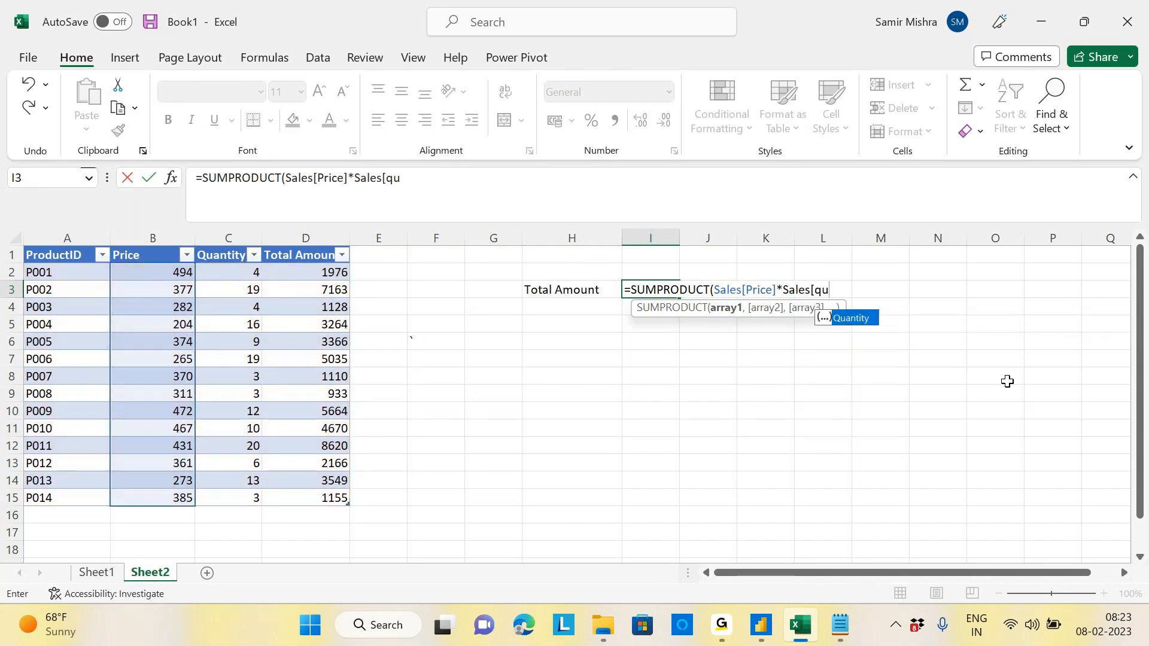
click(854, 322)
double_click(854, 320)
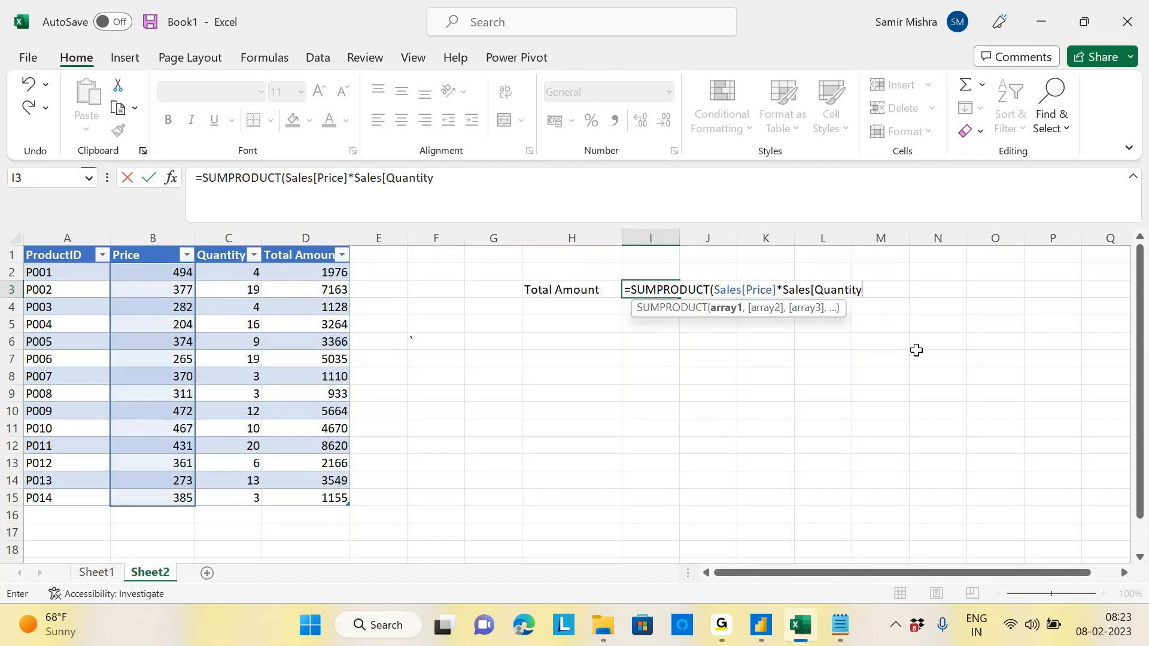
text(]))
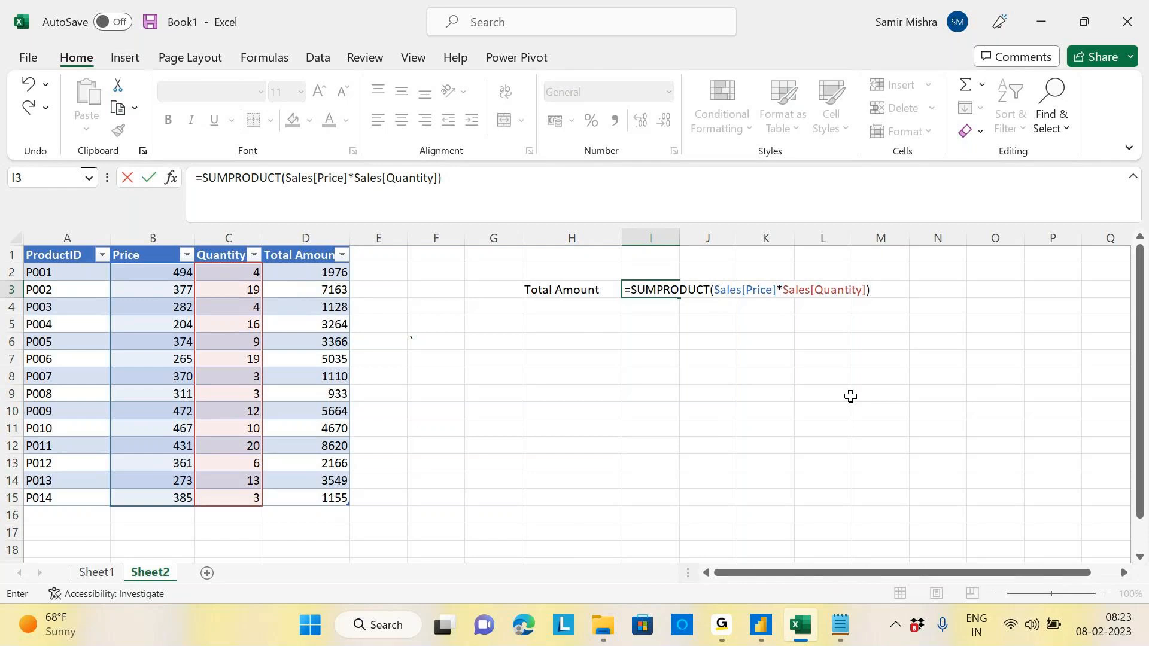
key(Return)
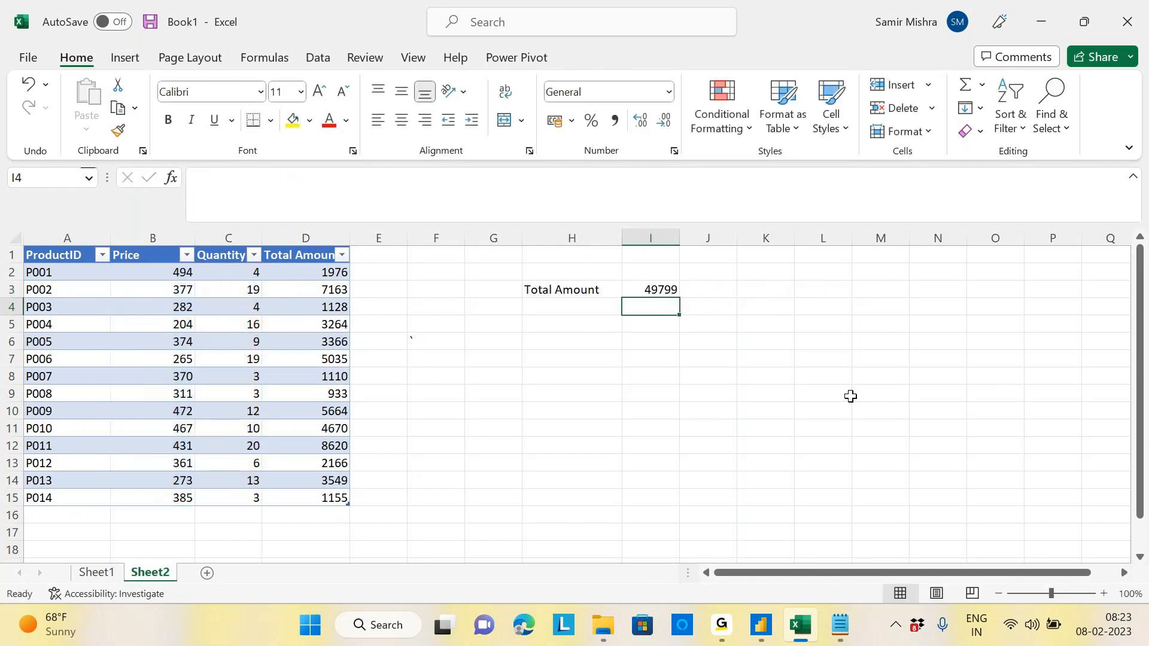
Step: Compare the SUMPRODUCT result in I3 with the sum of the table's Total Amount column
click(654, 289)
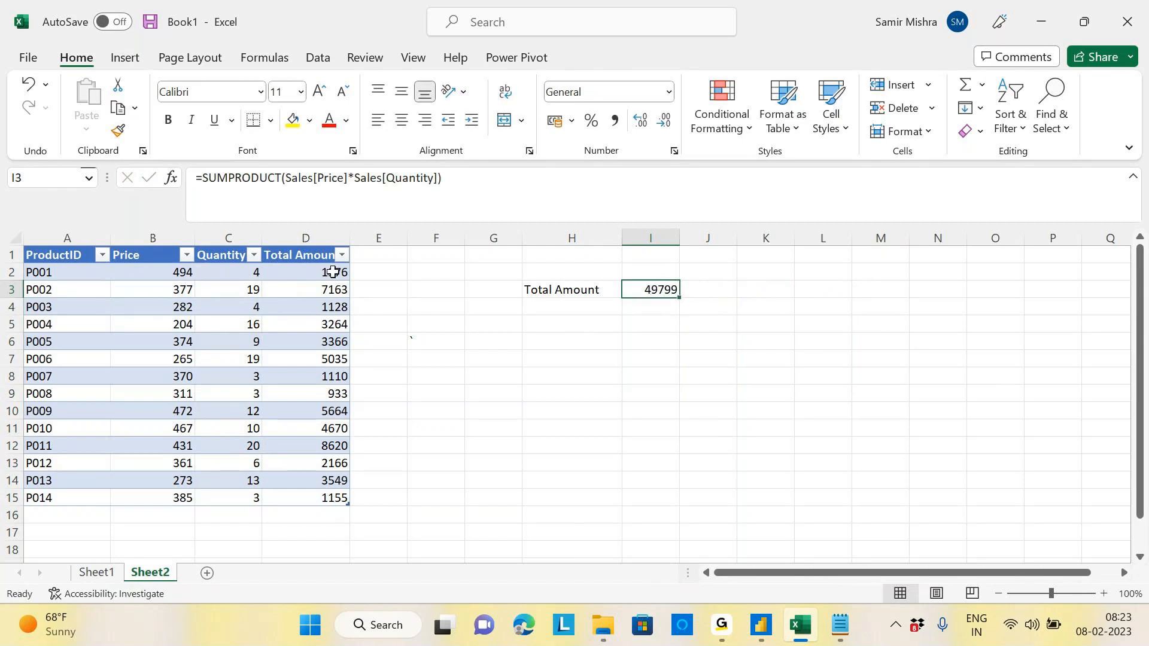
drag(334, 272, 334, 498)
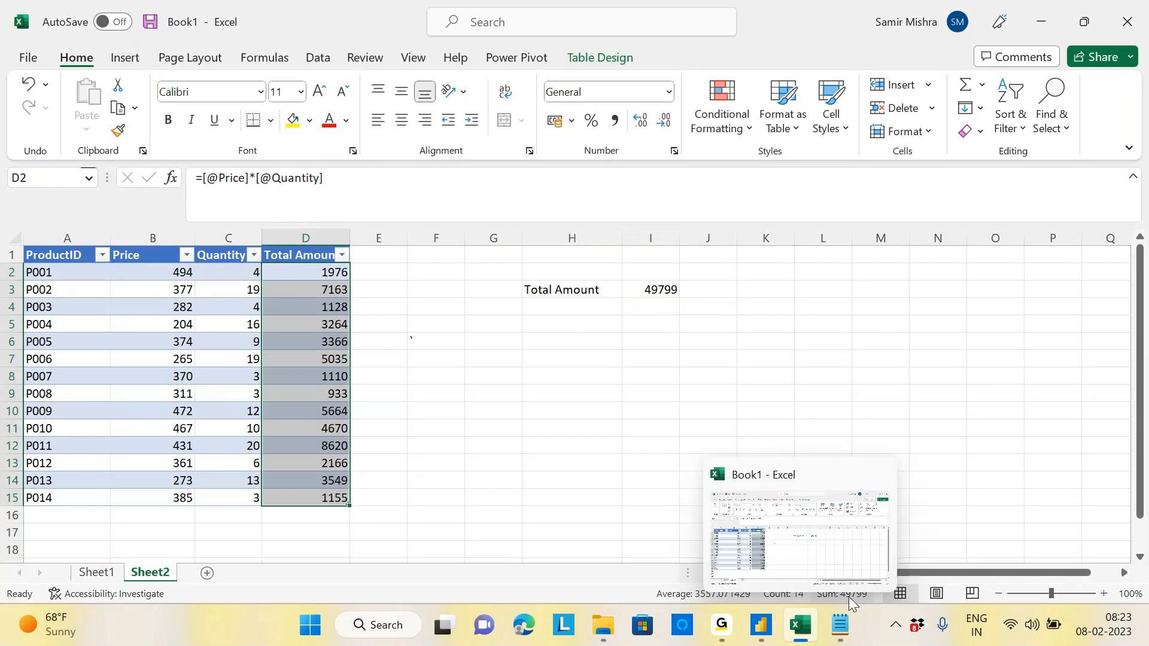
click(654, 290)
click(561, 292)
drag(561, 292, 662, 290)
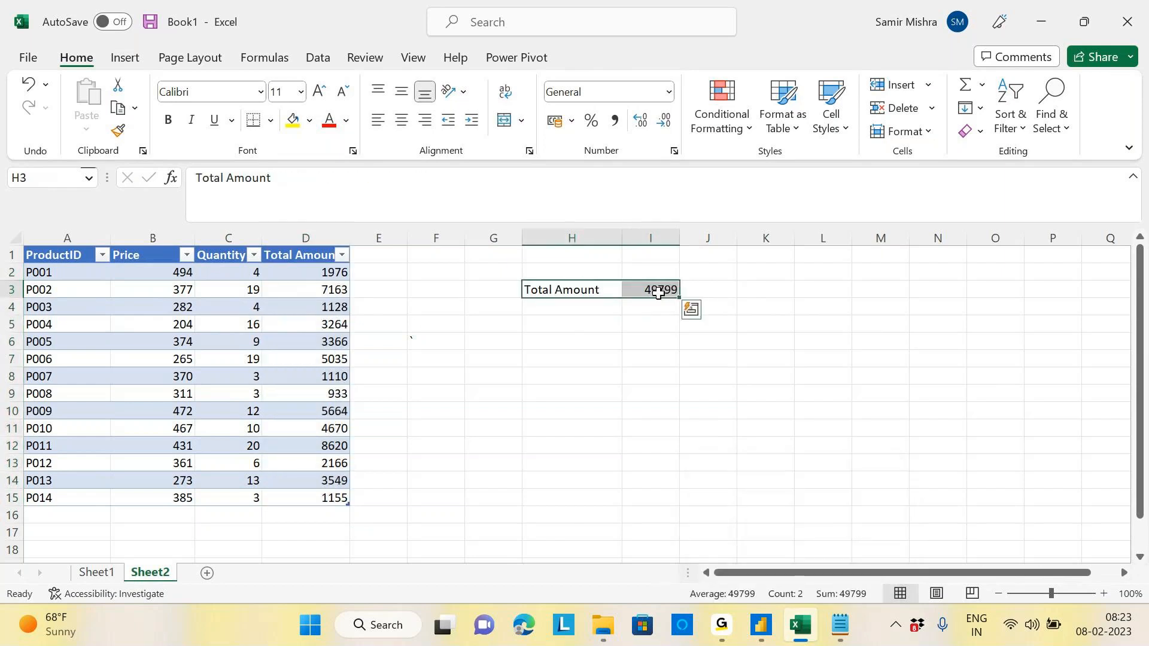
click(305, 238)
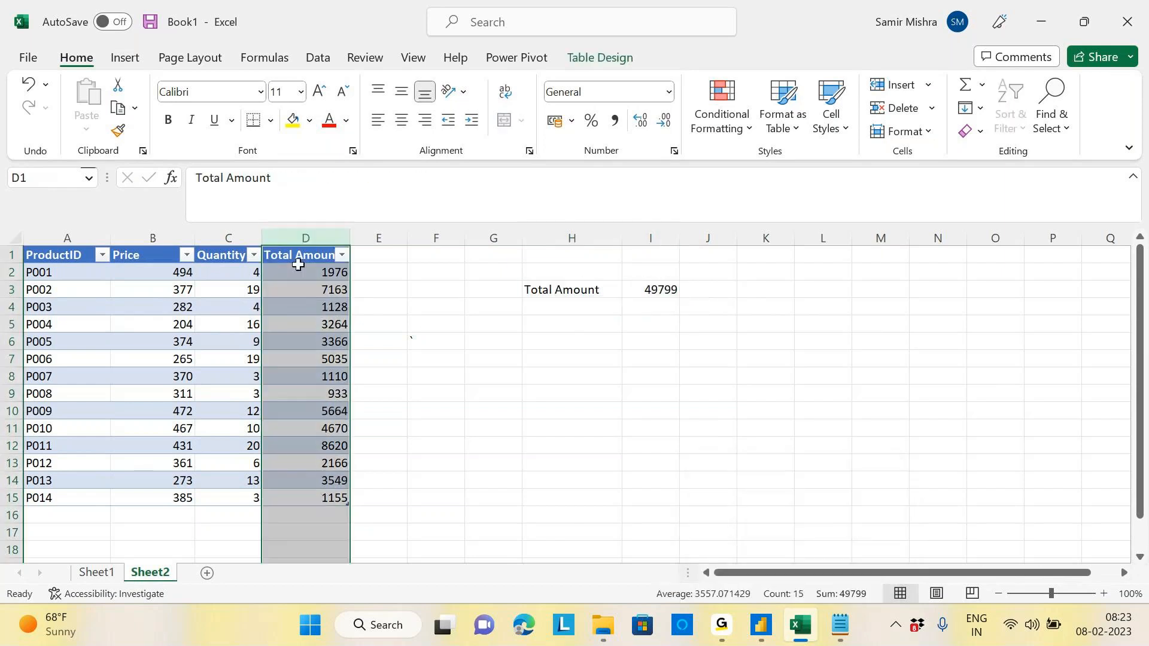
click(553, 344)
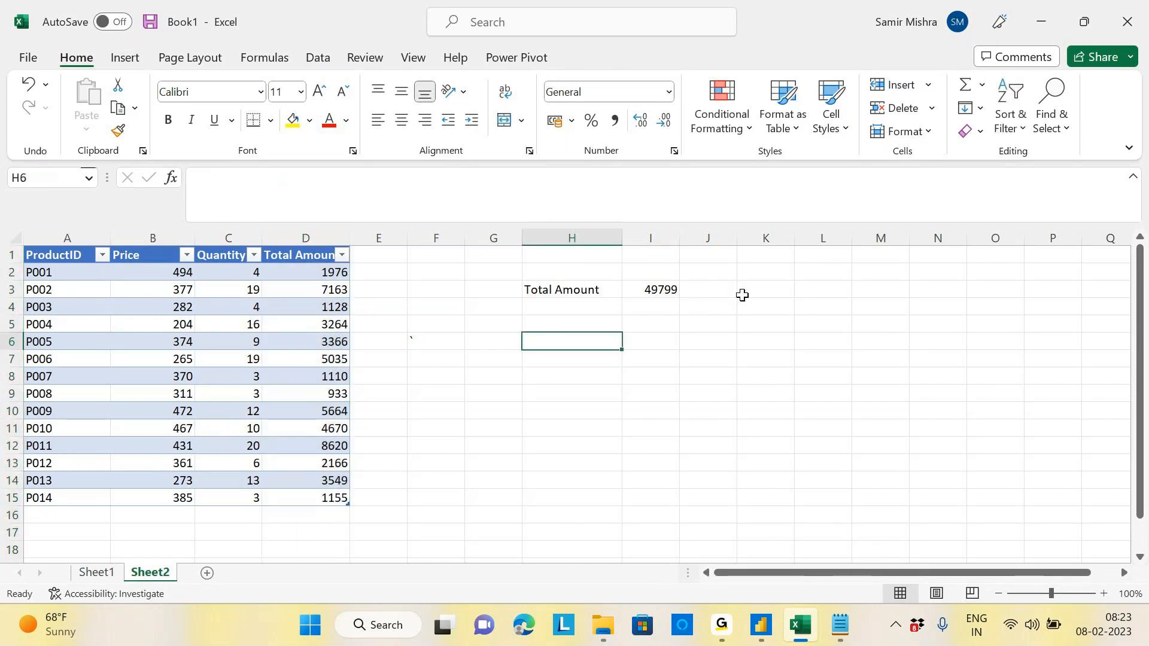
Step: Enter the heading Measure in cell H2, above the Total Amount label
click(557, 289)
click(572, 268)
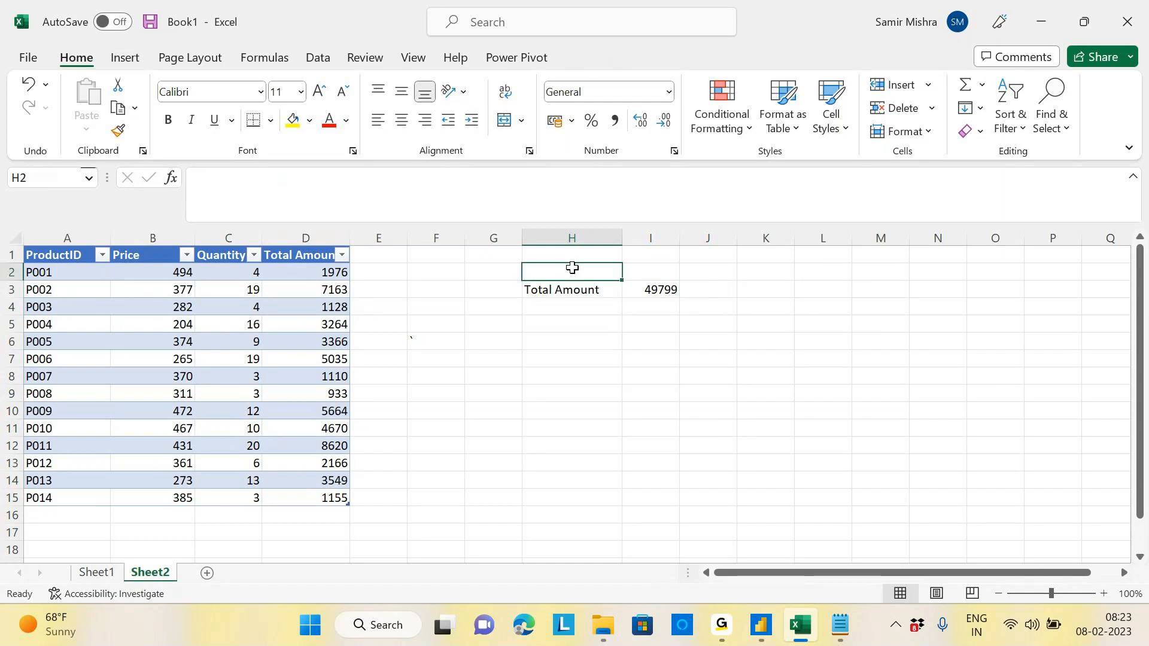
text(Measur)
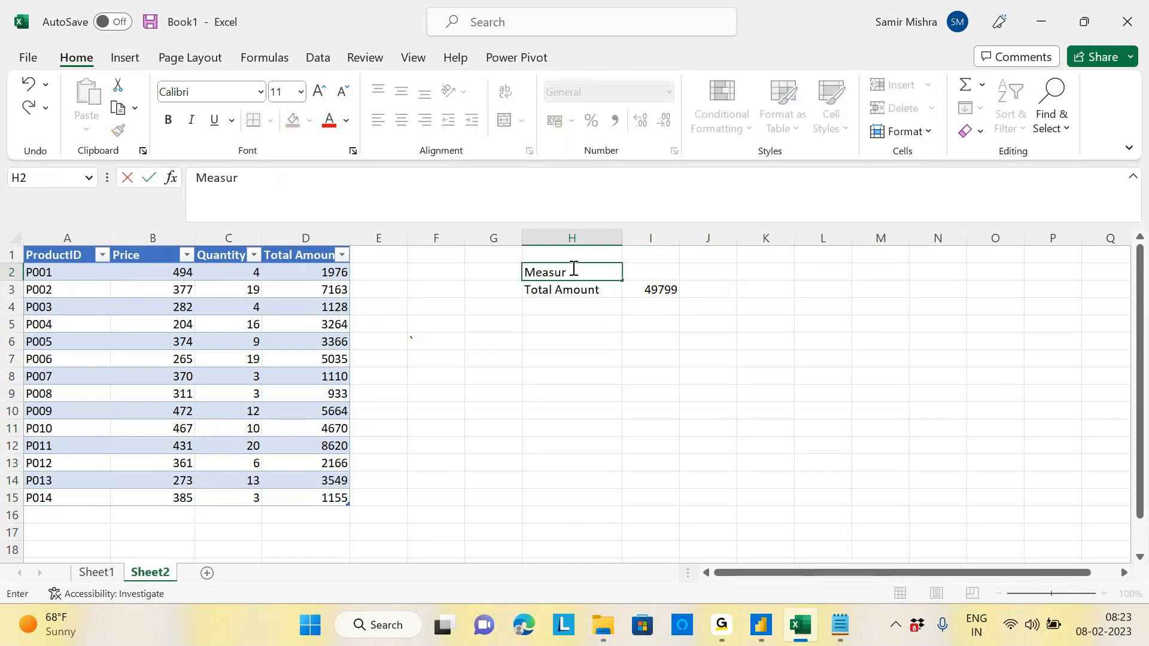
text(e)
click(833, 271)
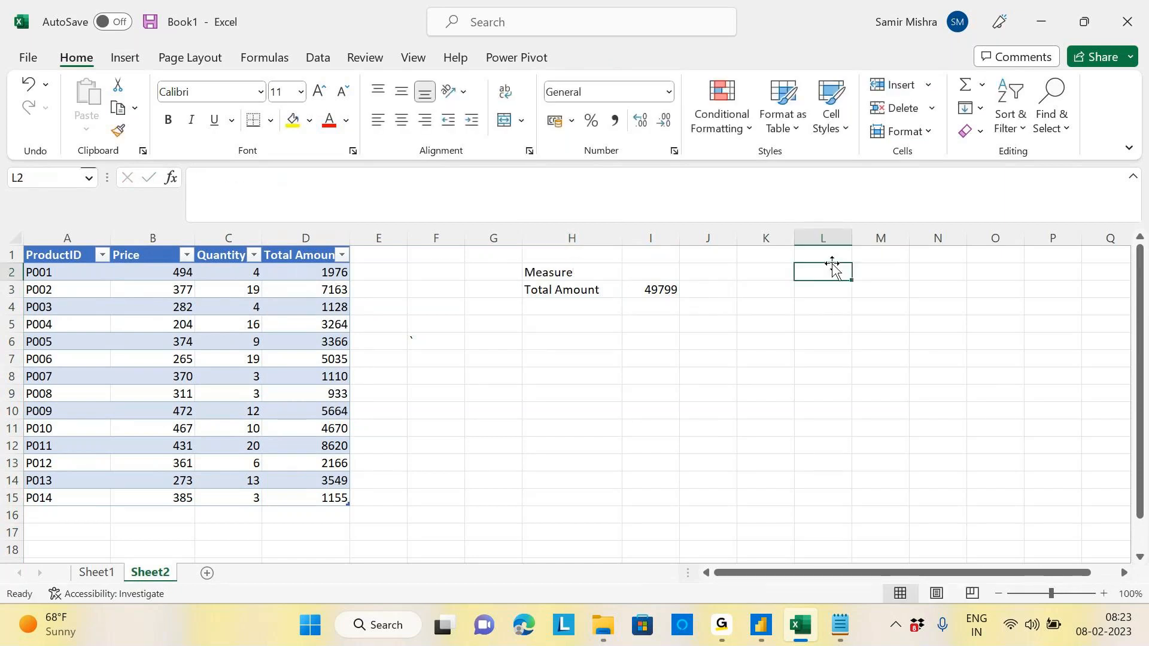
Step: Review the calculated Total Amount column against the measure formula in I3, then highlight the whole Sales table
click(301, 255)
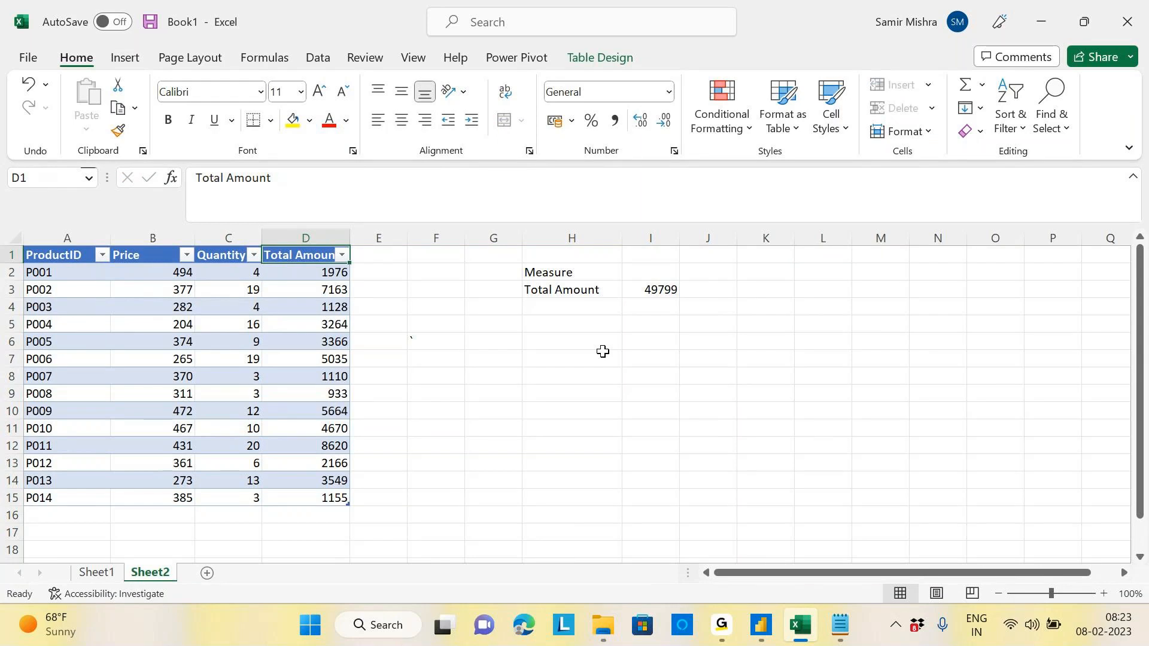
click(661, 291)
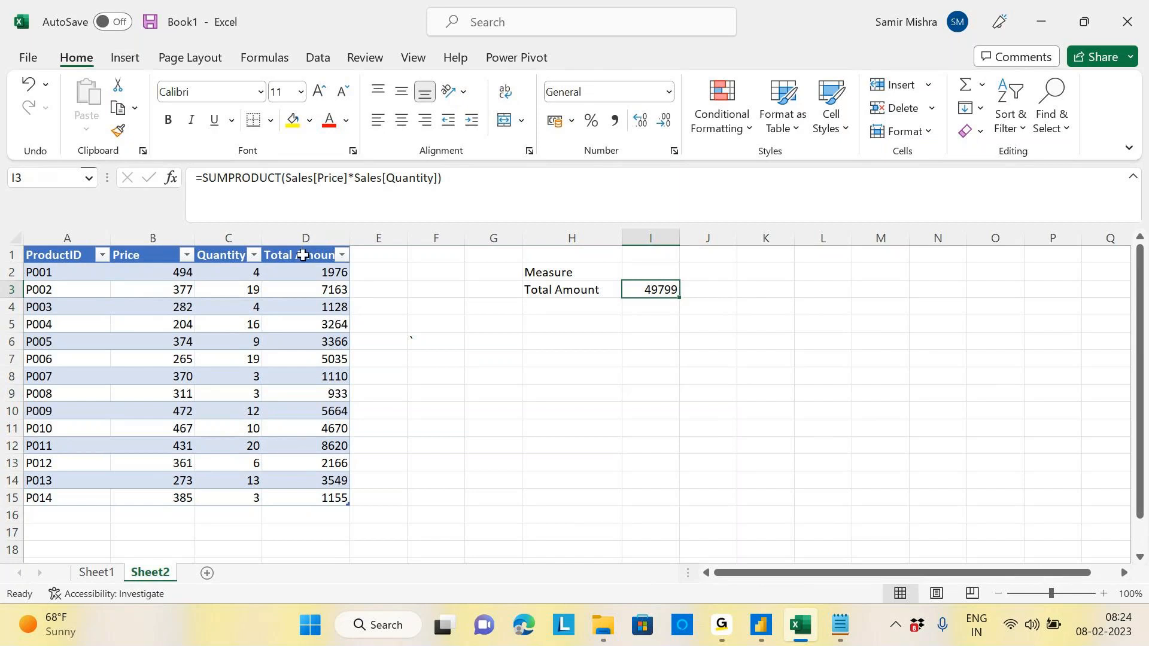
drag(303, 253, 306, 498)
drag(56, 253, 319, 498)
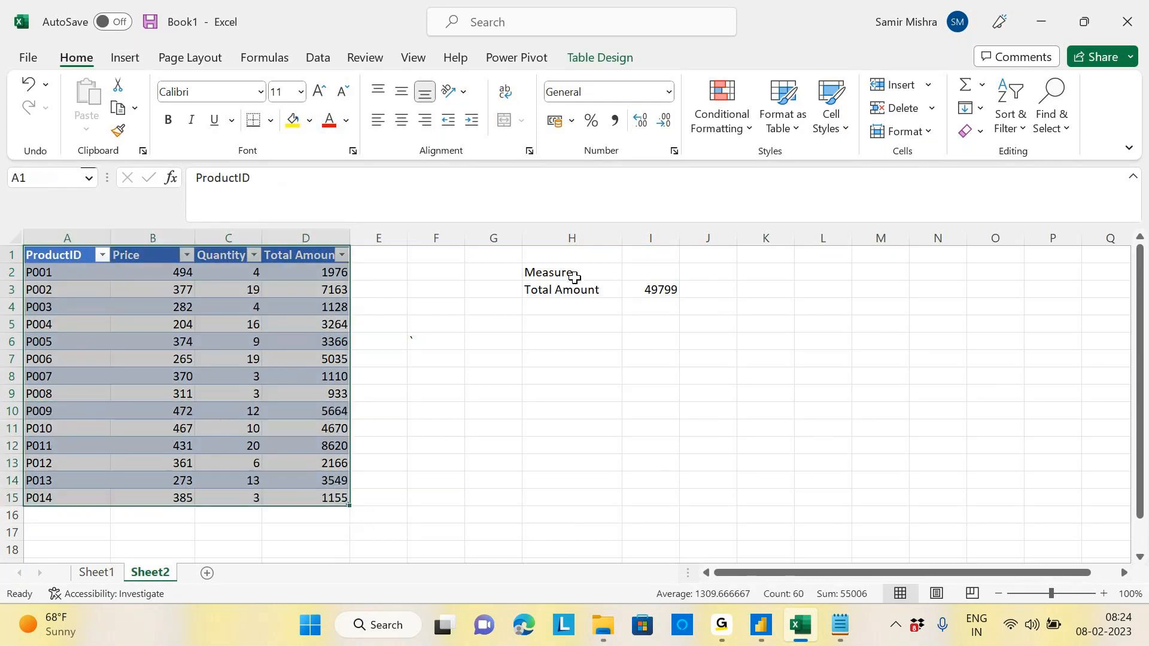
Step: Review the Measure block in H2:I3 and highlight the SUMPRODUCT formula in cell I3
drag(574, 272, 682, 293)
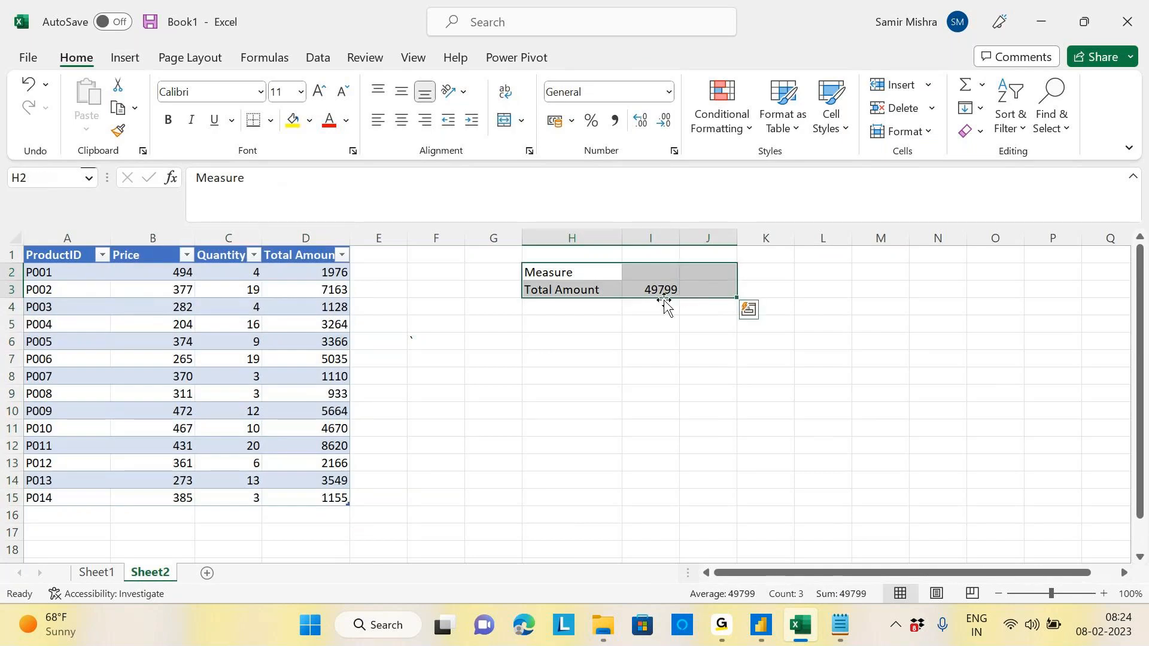
click(661, 293)
drag(530, 272, 656, 292)
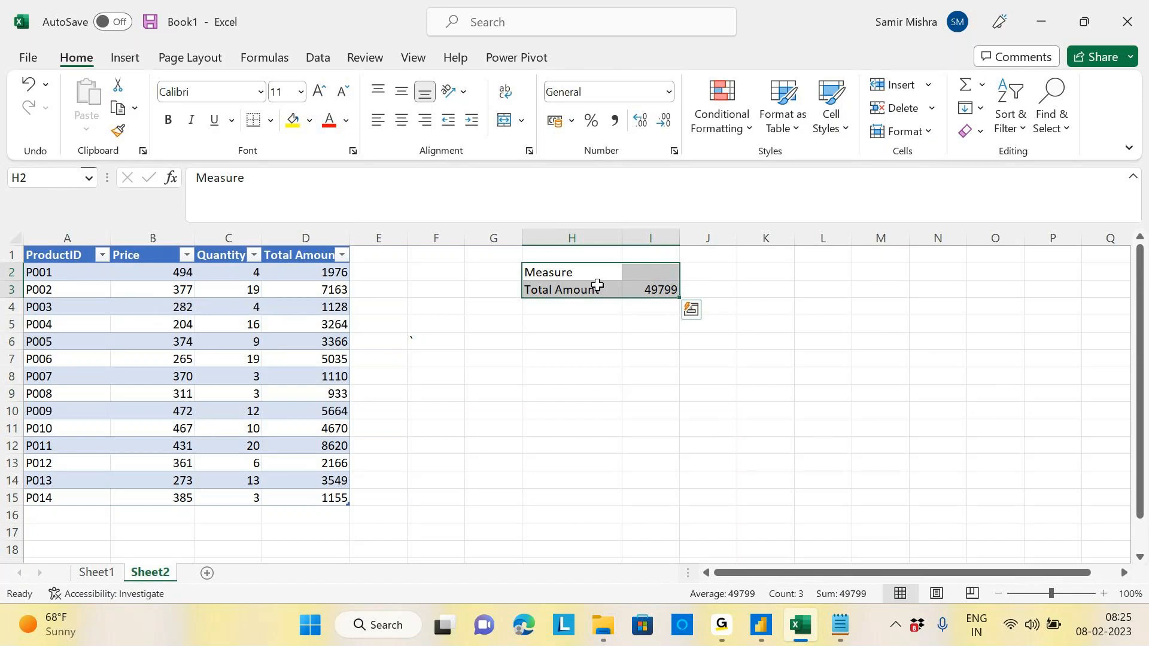
click(658, 289)
drag(195, 178, 467, 180)
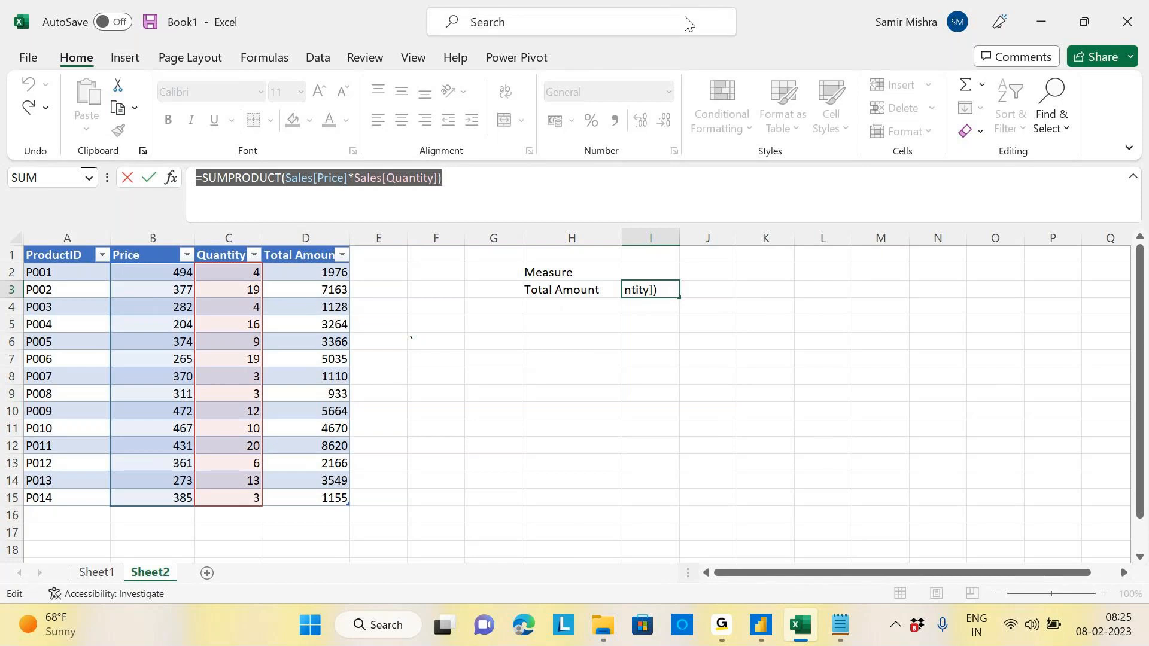
Step: Switch to Power BI Desktop and expand the Sales table to list its columns
click(763, 628)
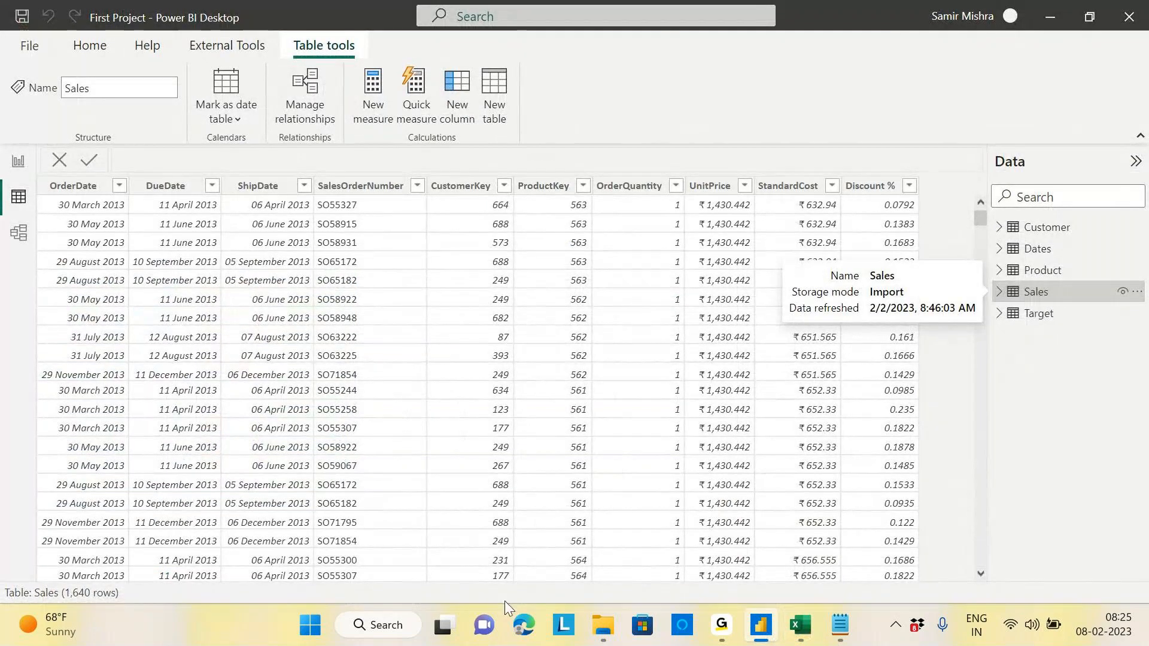
mouse_move(605, 634)
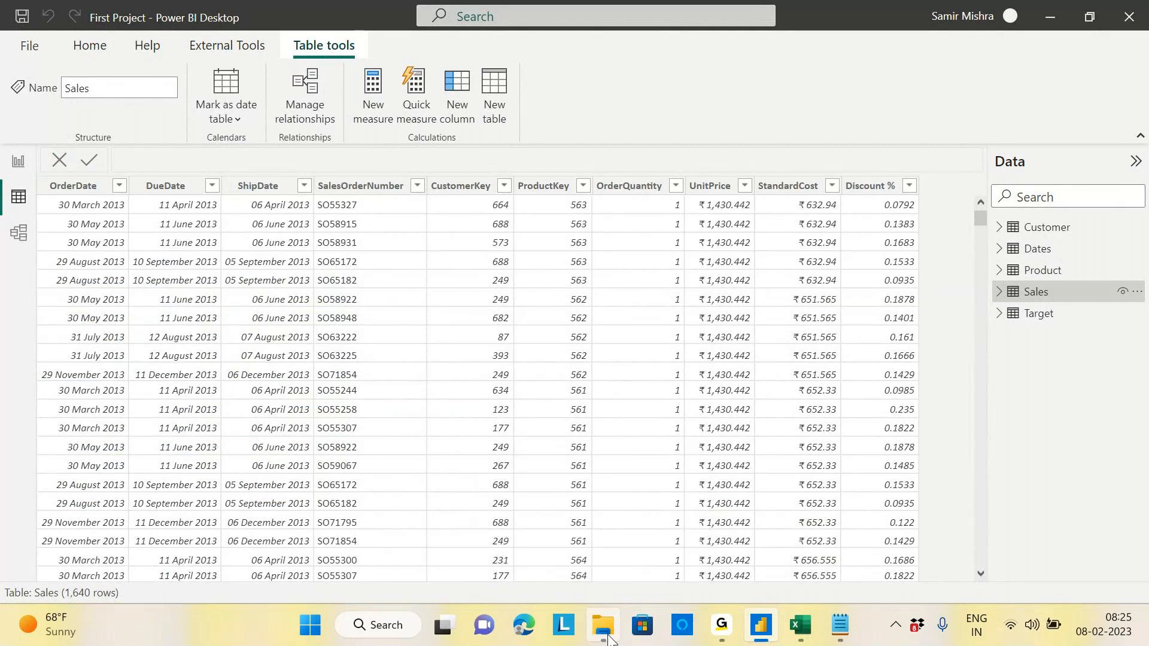
mouse_move(726, 631)
click(796, 547)
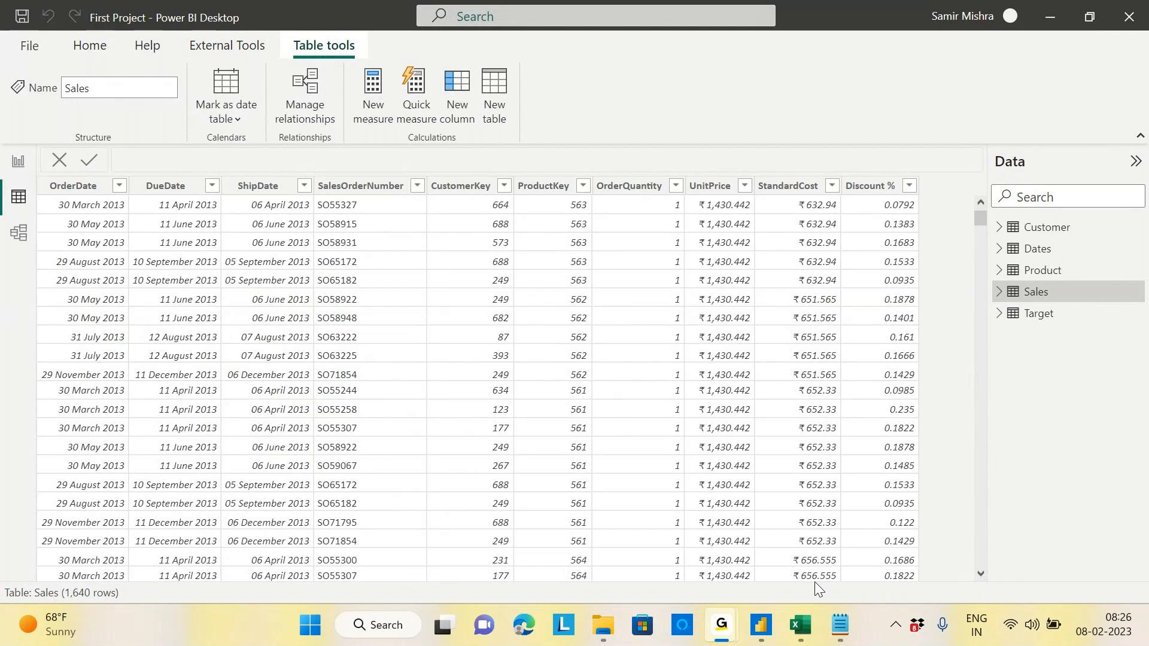
mouse_move(819, 638)
click(760, 626)
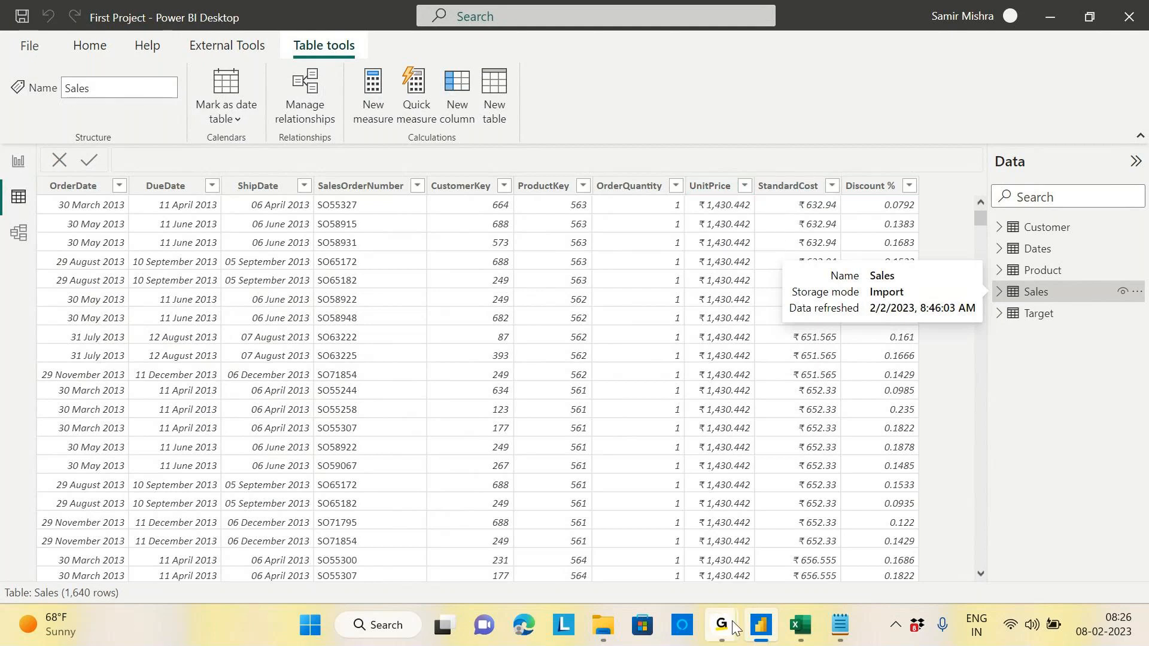
click(1035, 291)
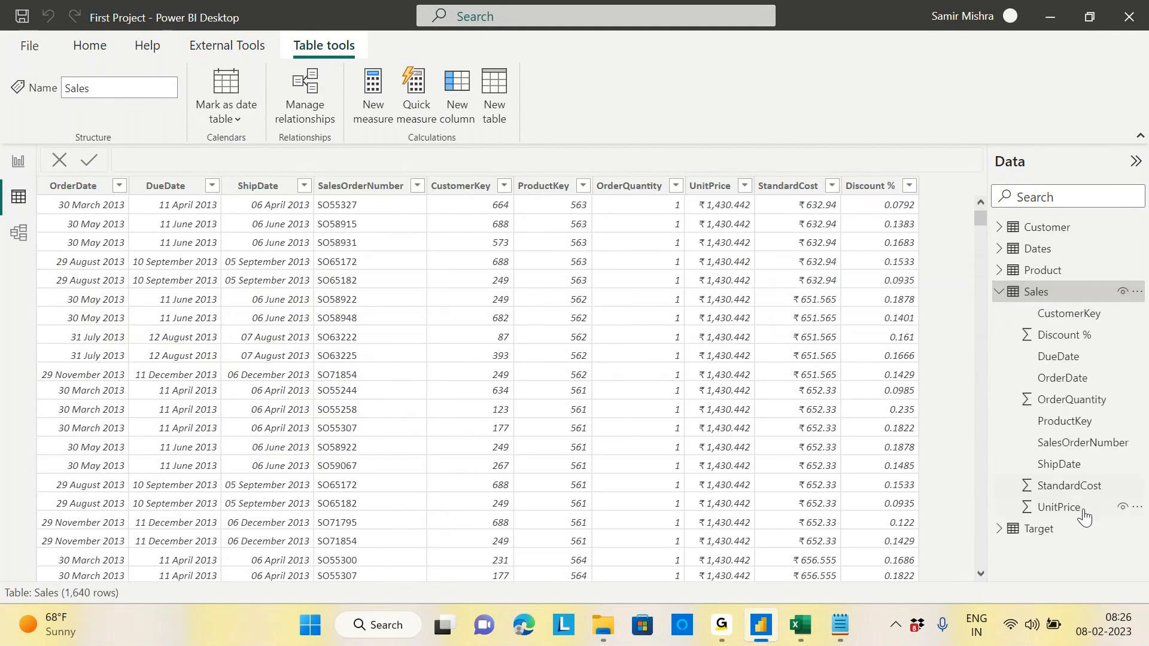
Step: Change the format of the Sales table's UnitPrice column to General
click(1076, 515)
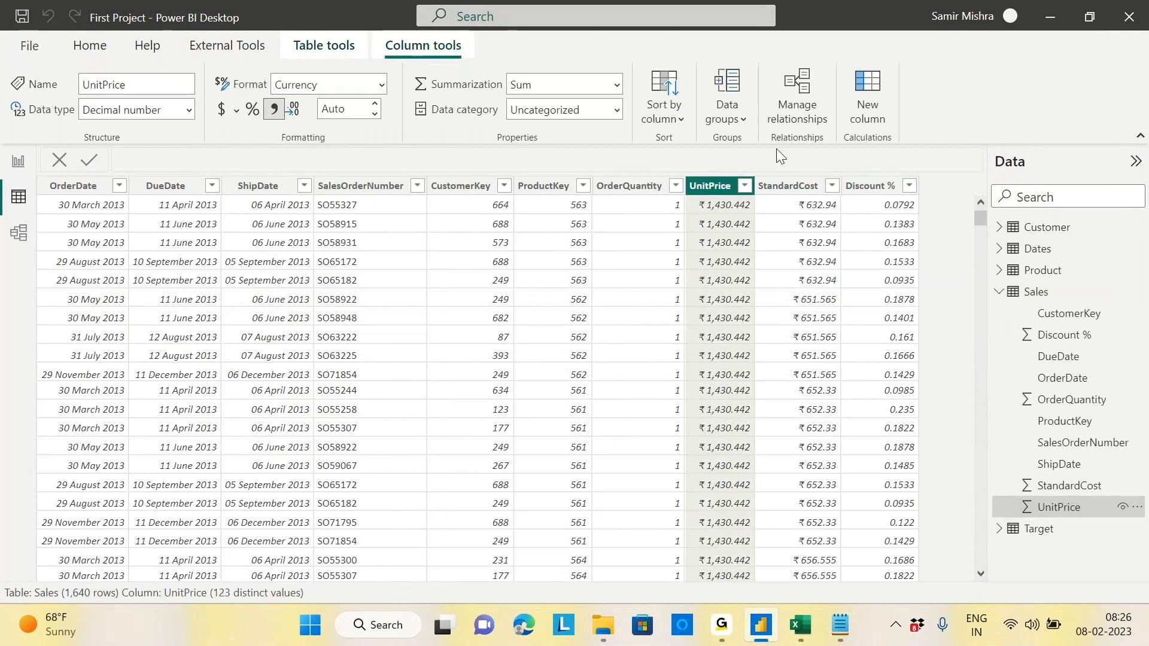
click(382, 89)
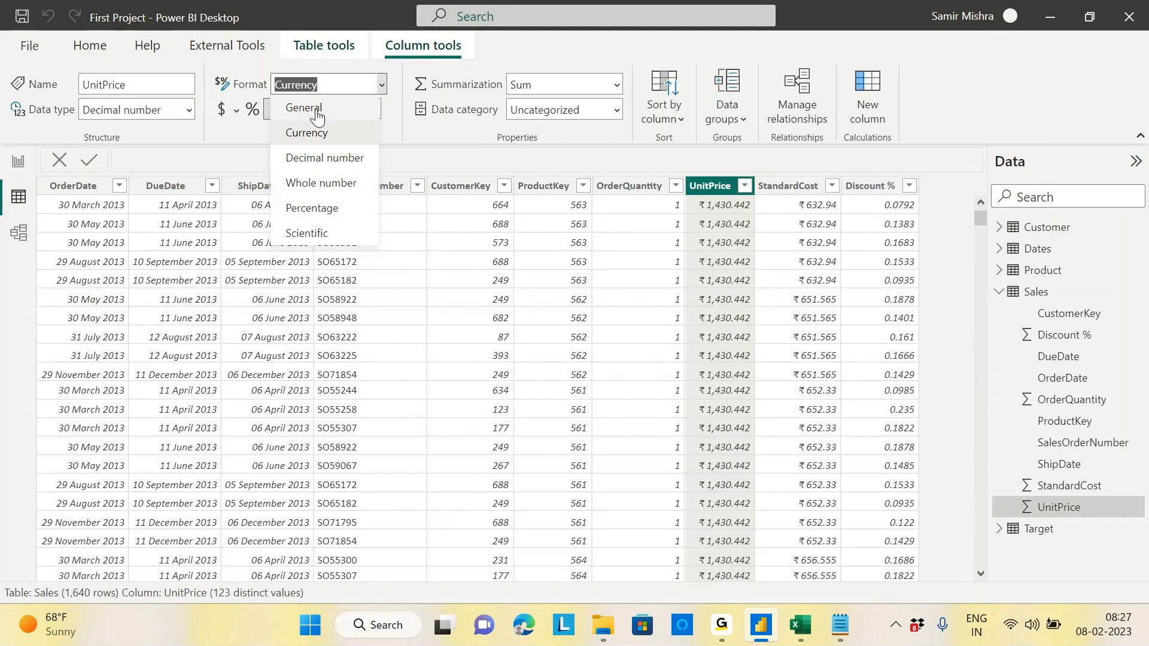
click(1029, 153)
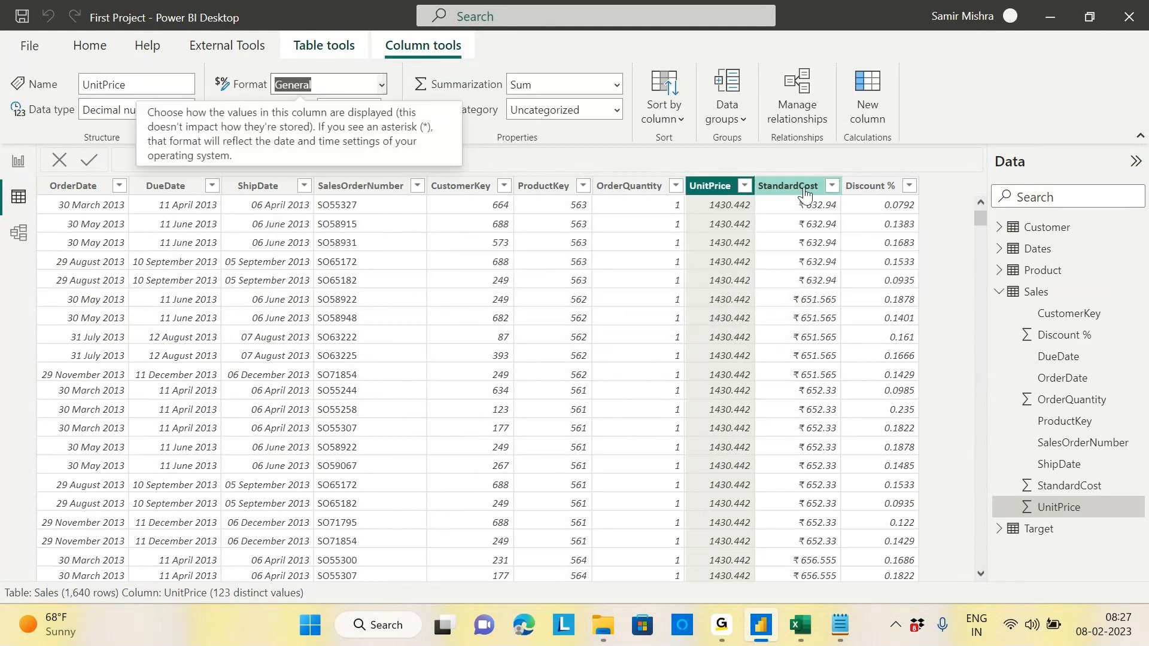
Step: Change the format of the Sales table's StandardCost column to General
click(1069, 486)
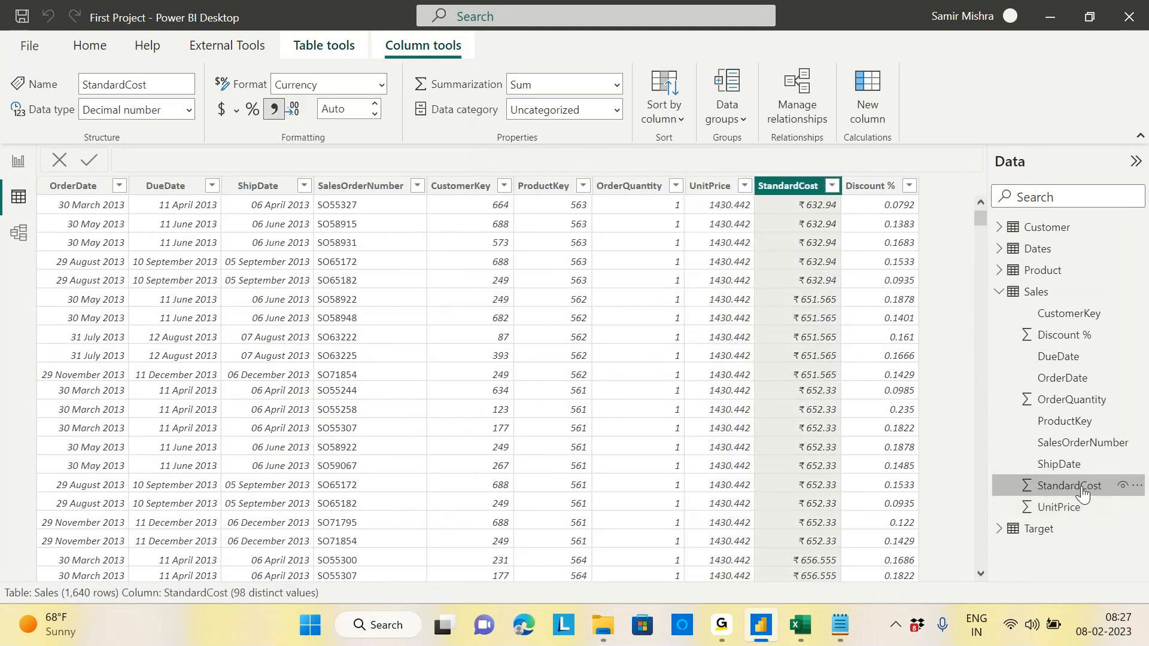
click(371, 89)
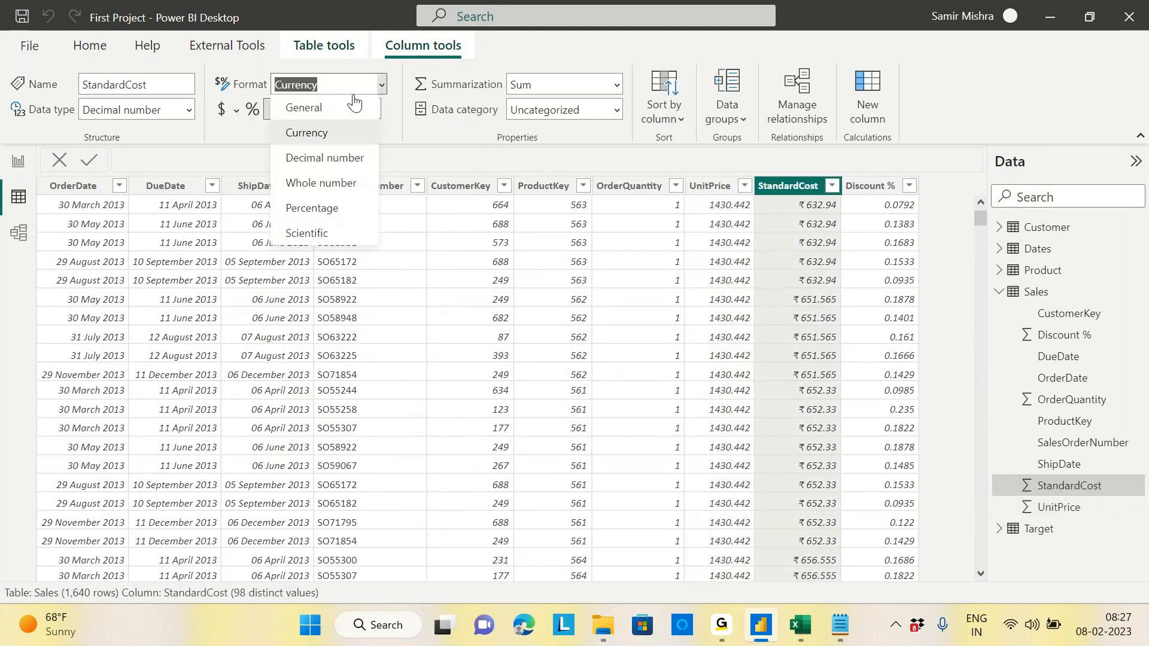
click(323, 111)
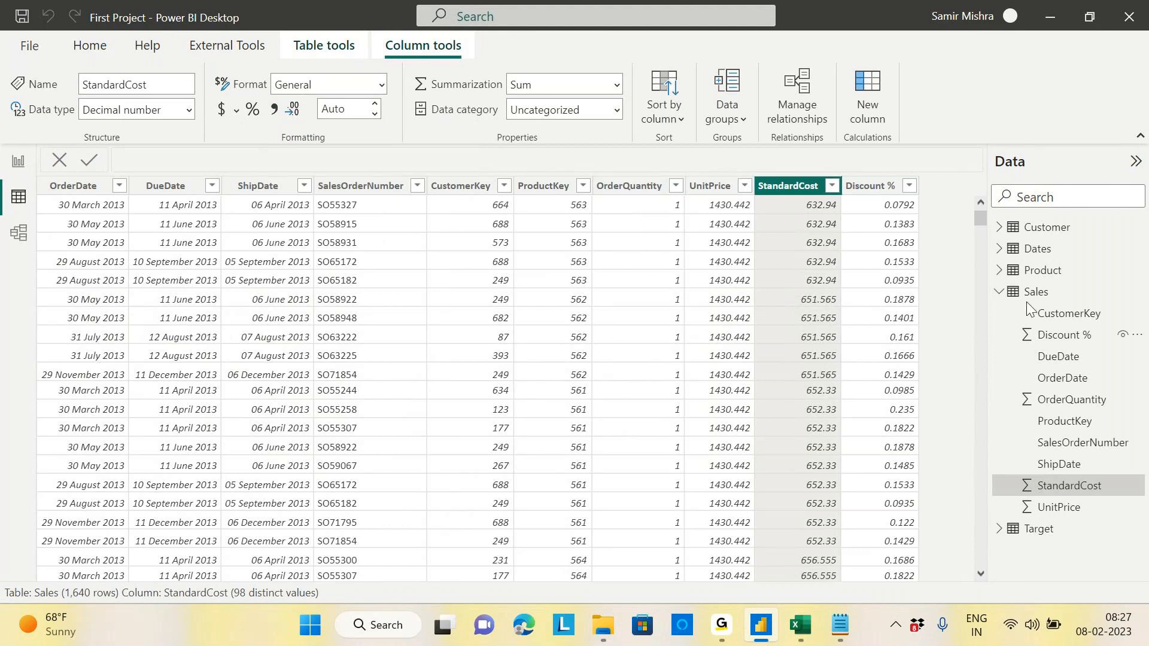
Step: Look through the Sales rows down to the end and examine the commands for adding a column to the table
drag(981, 221, 973, 576)
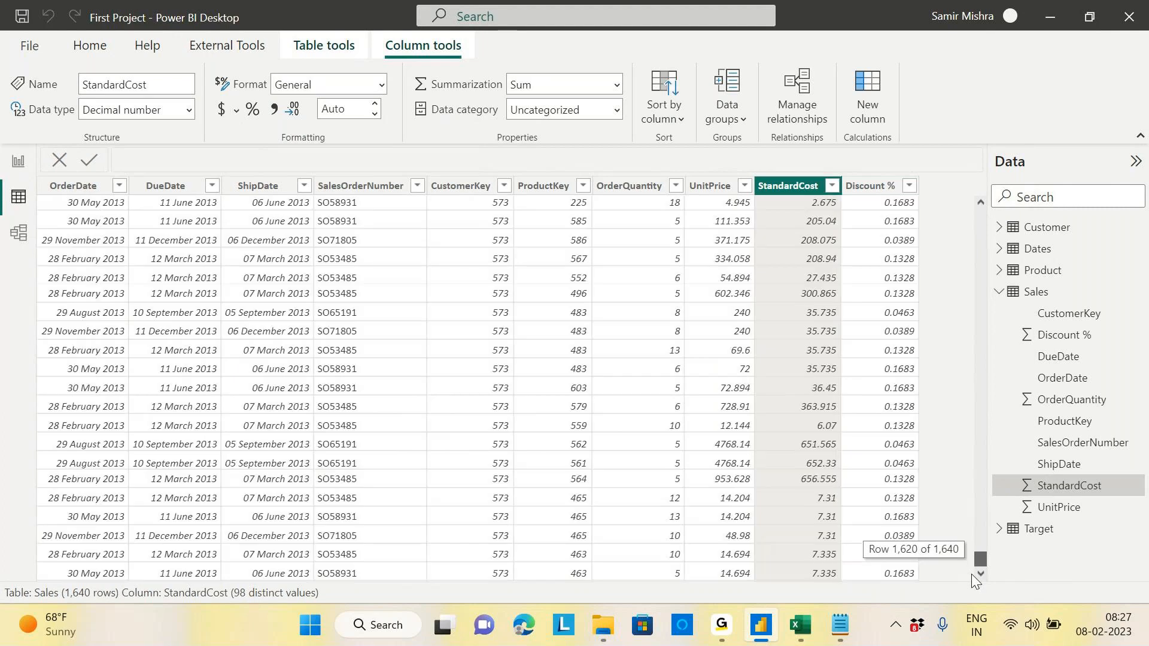
drag(972, 575, 981, 216)
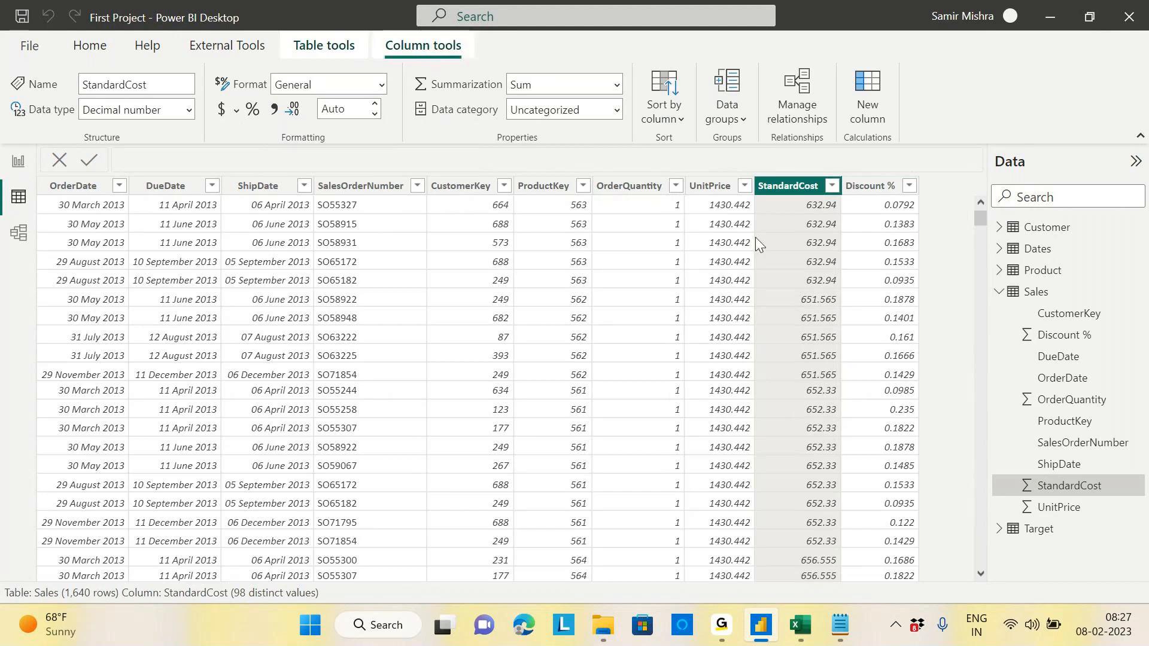
click(1044, 301)
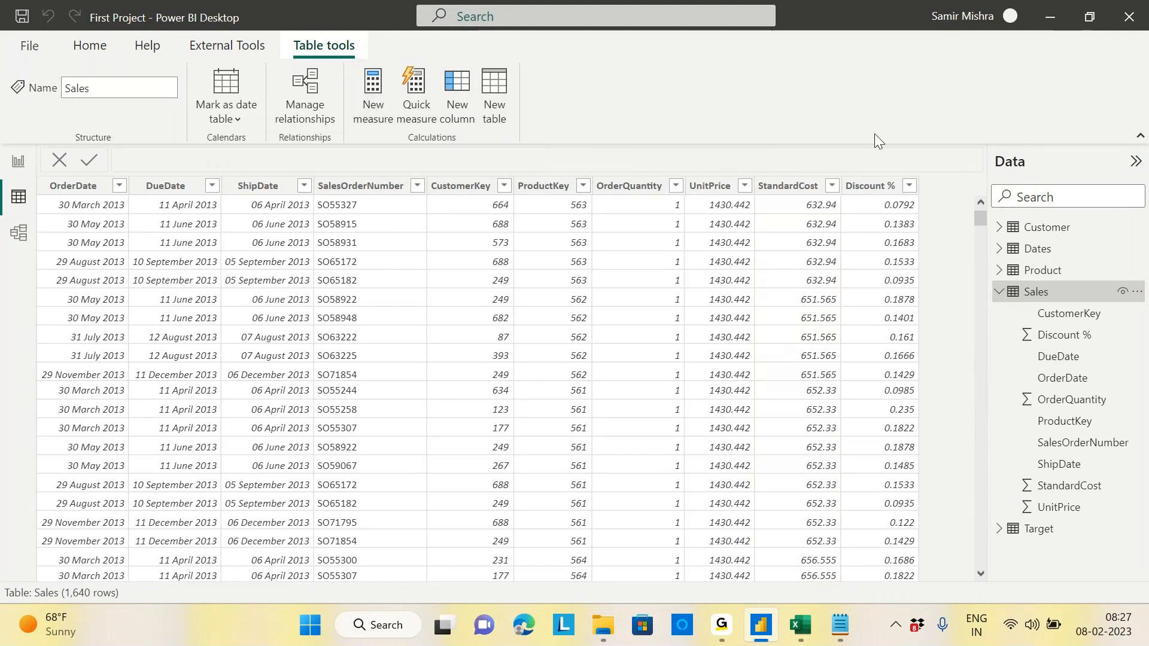
right_click(622, 264)
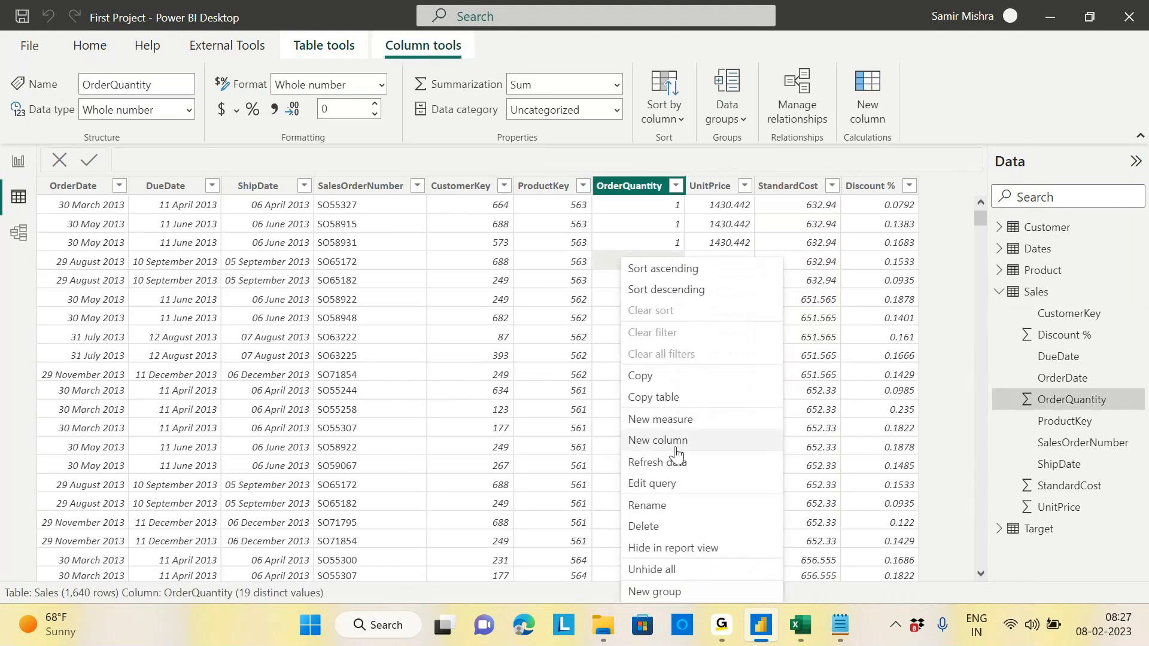
click(952, 117)
click(1043, 301)
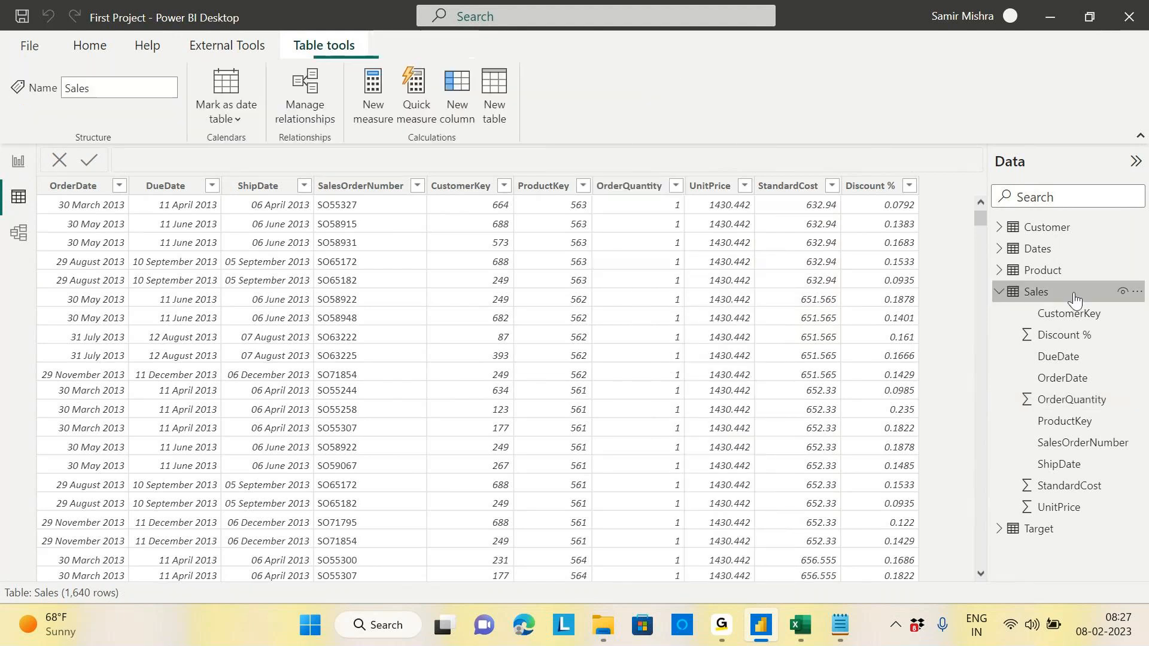
click(1137, 293)
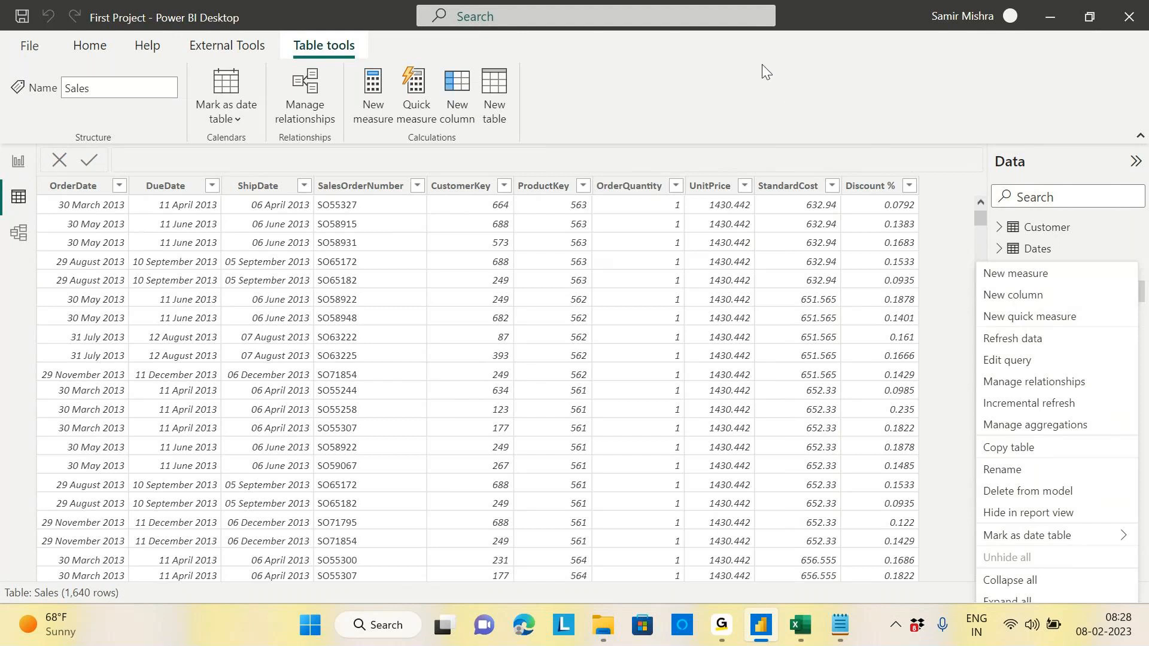
Step: Add a calculated column to the Sales table and start its formula with the name Total Order Quantity=
key(Escape)
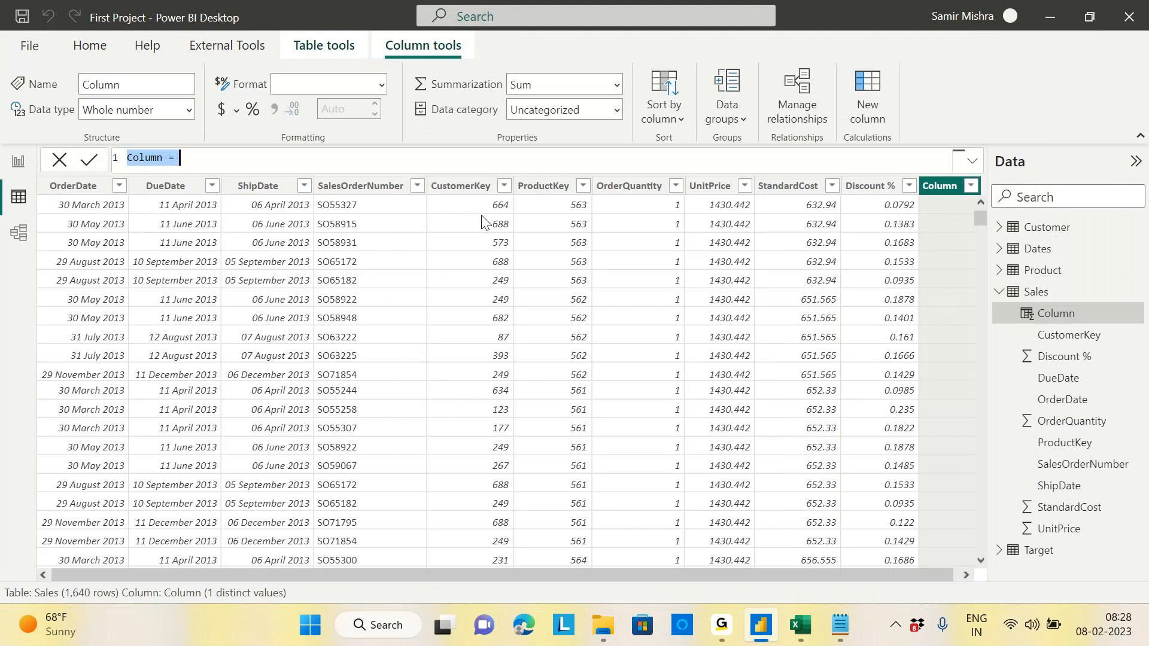
text(Tota)
key(BackSpace)
key(BackSpace)
key(BackSpace)
text(otal Order Q)
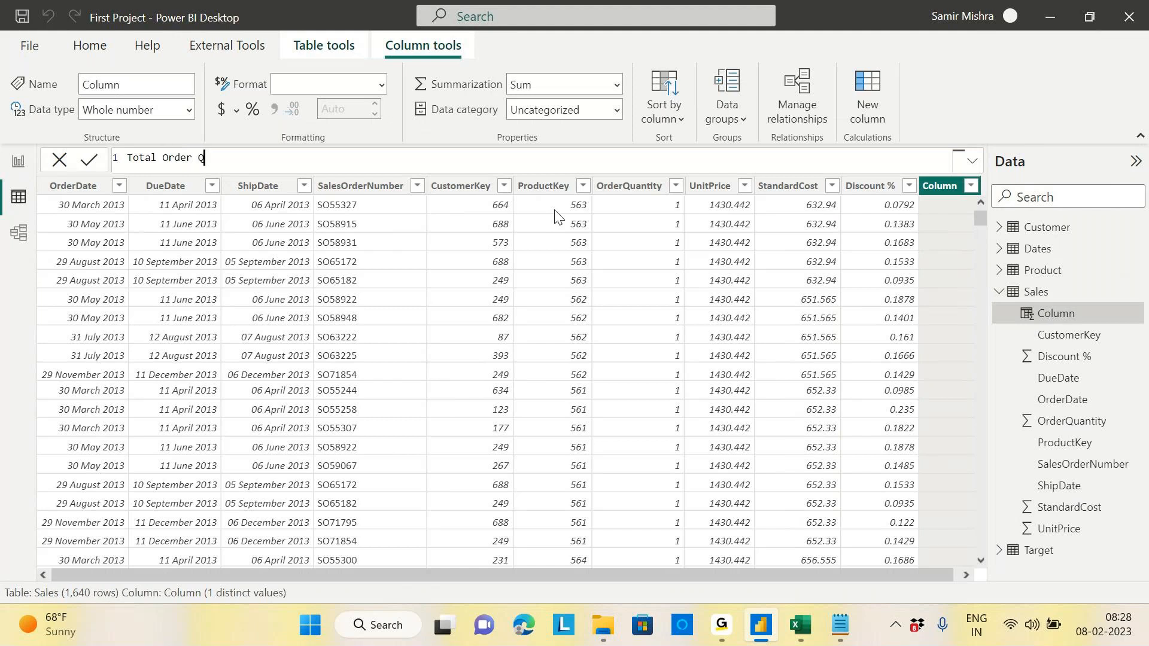
text(uantity=)
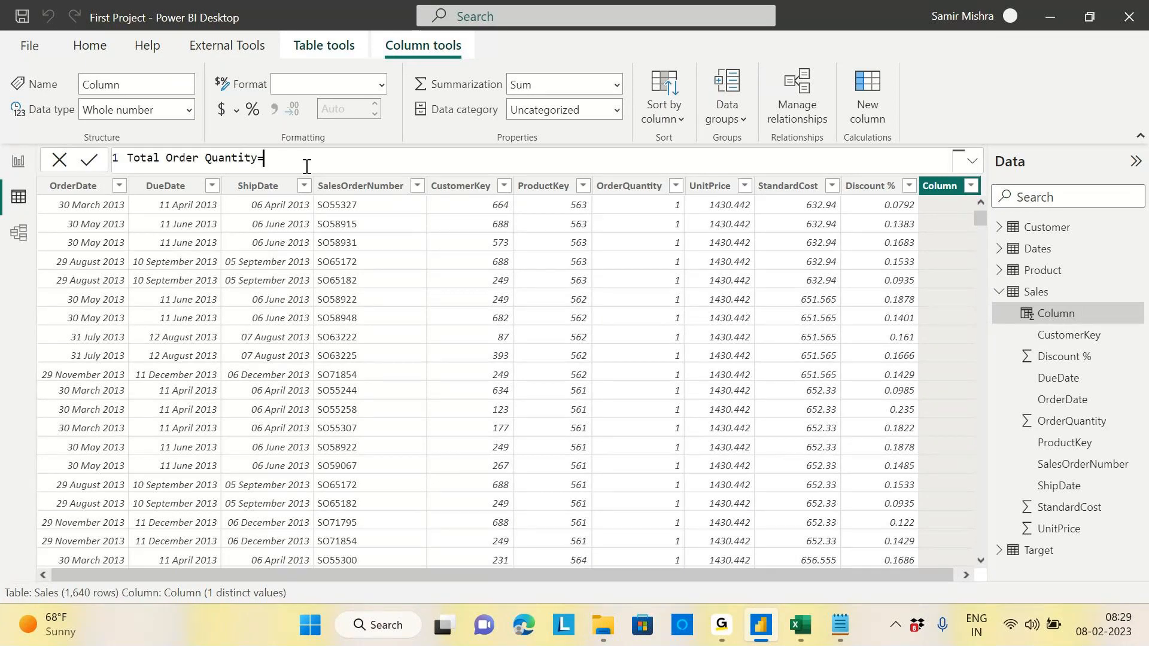
Step: Enlarge the formula text of the new column to a comfortable reading size
scroll(307, 166, up, 2)
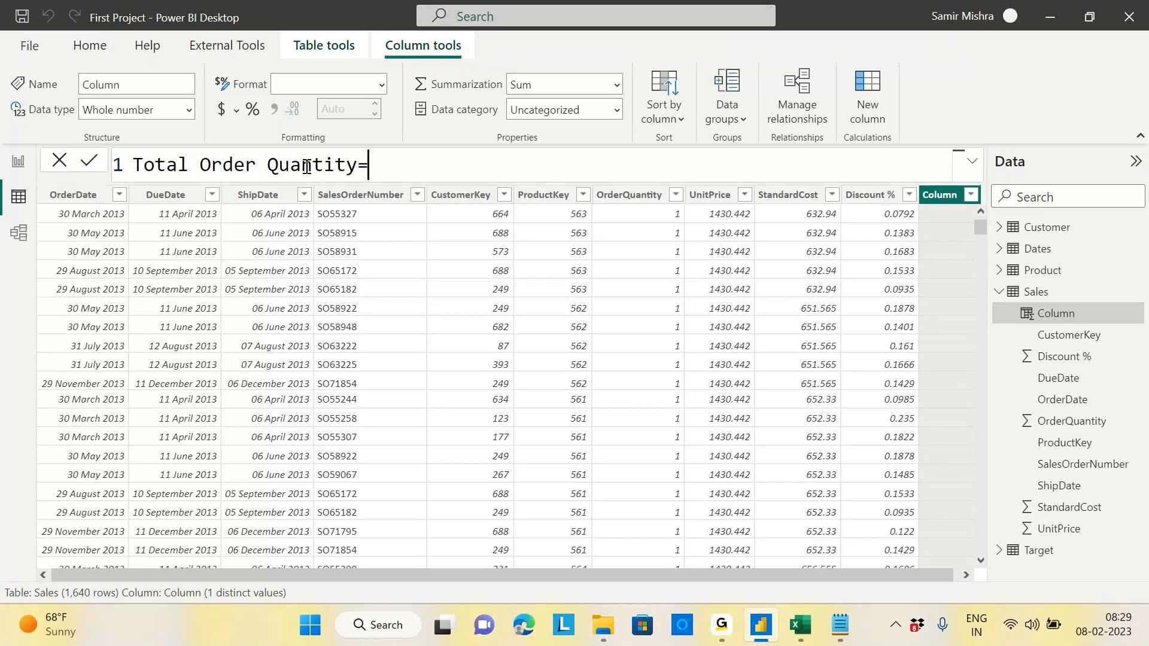
scroll(306, 166, down, 1)
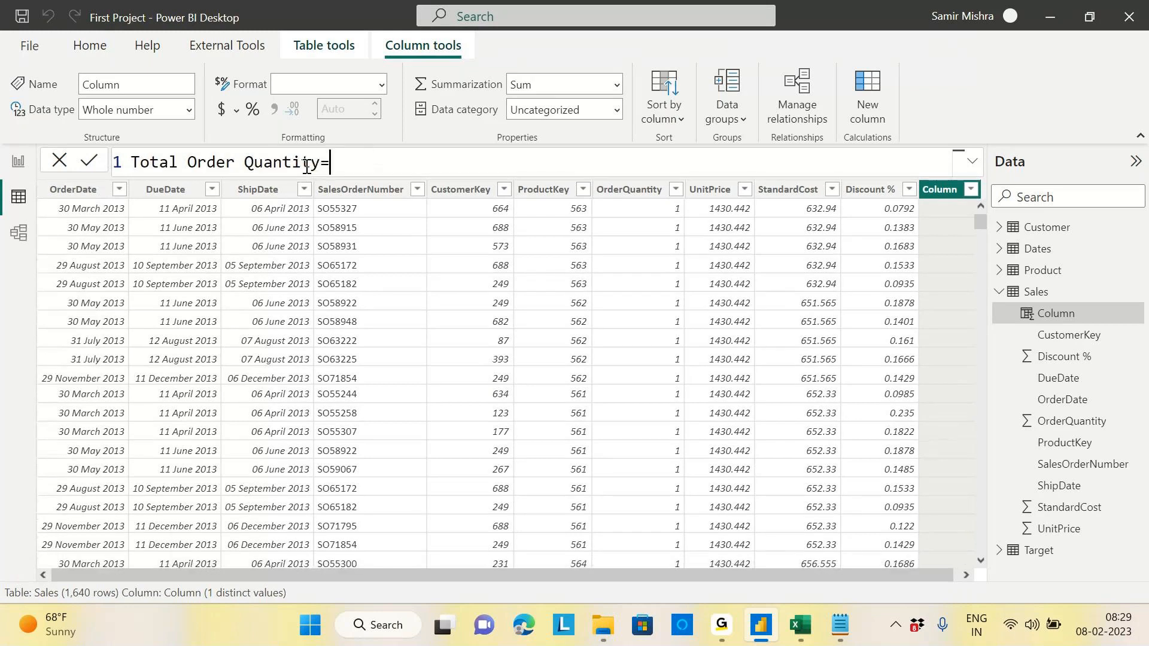
scroll(306, 166, down, 1)
scroll(306, 166, up, 1)
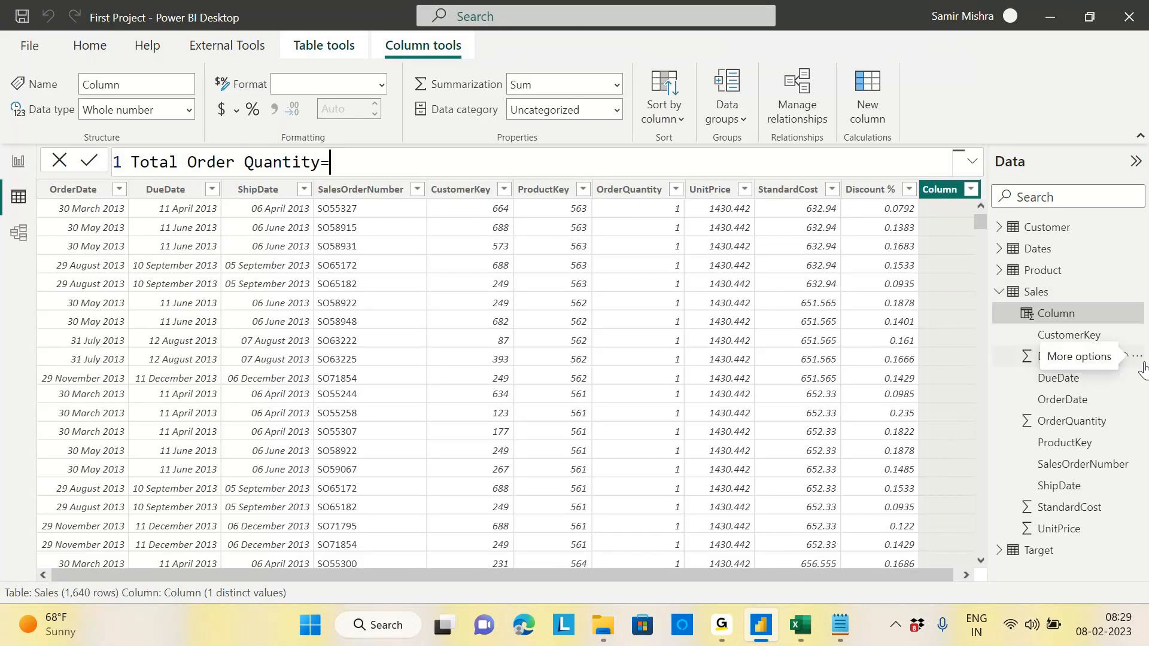
key(ctrl+plus)
key(ctrl+plus)
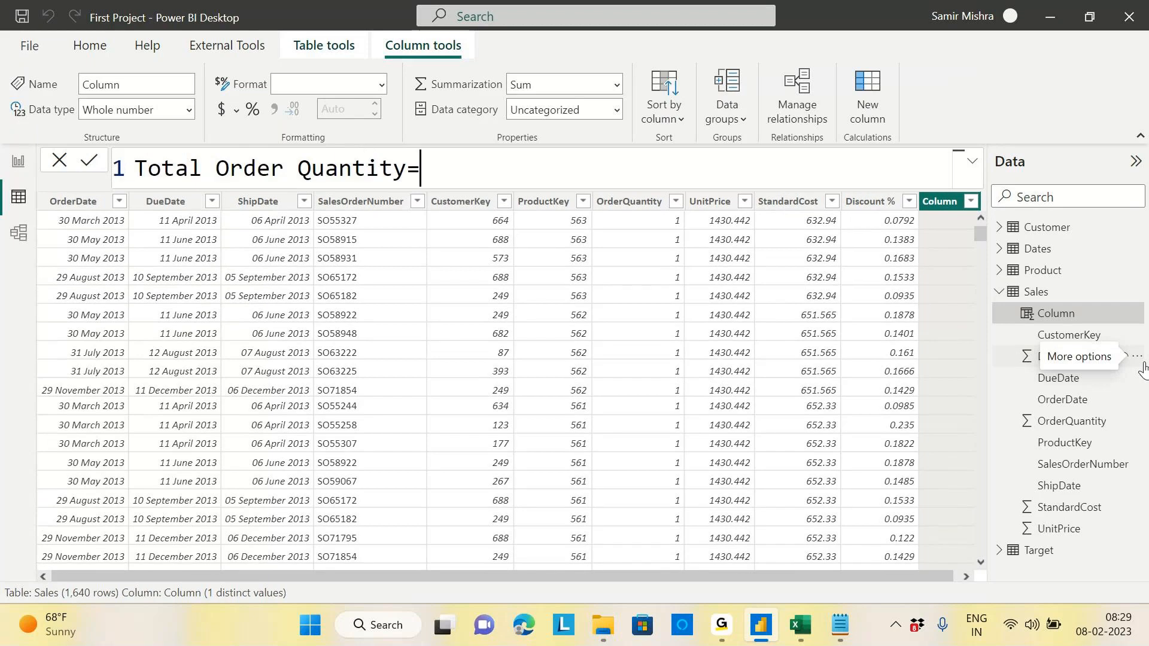
key(ctrl+plus)
key(ctrl+minus)
key(ctrl+minus)
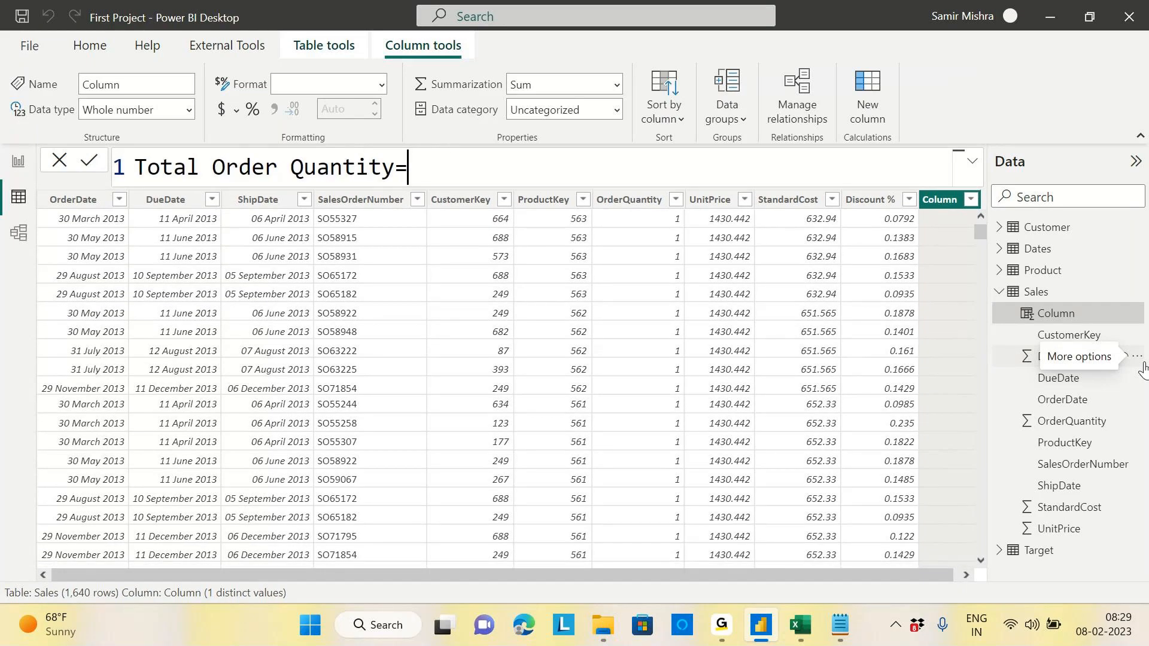
key(ctrl+minus)
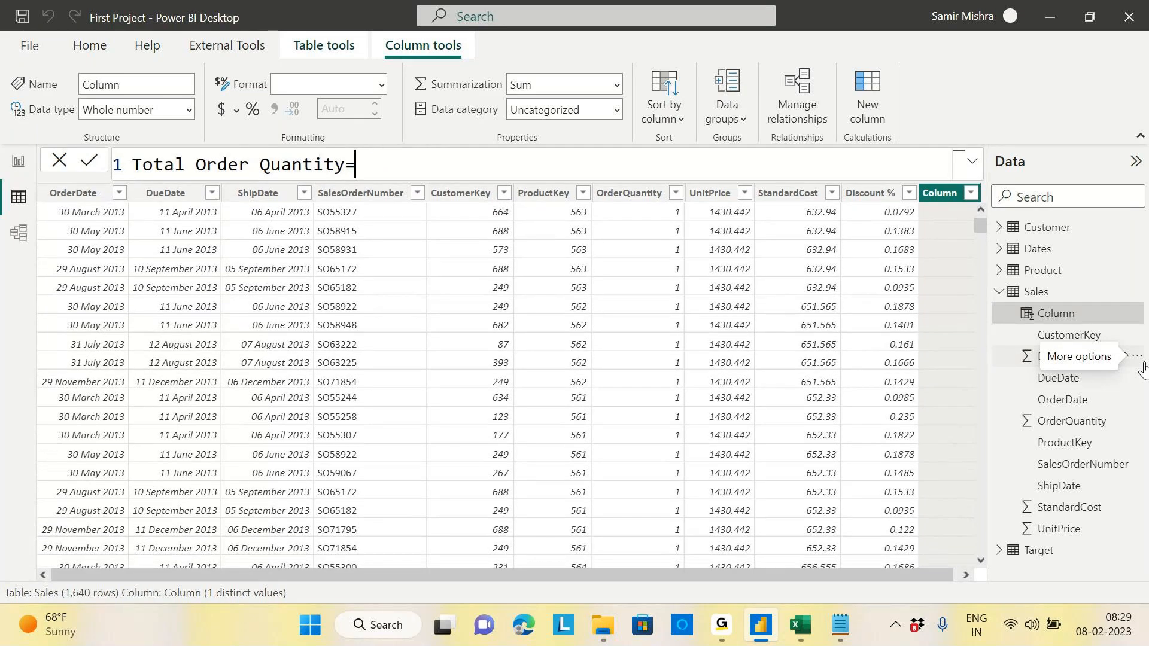
key(ctrl+minus)
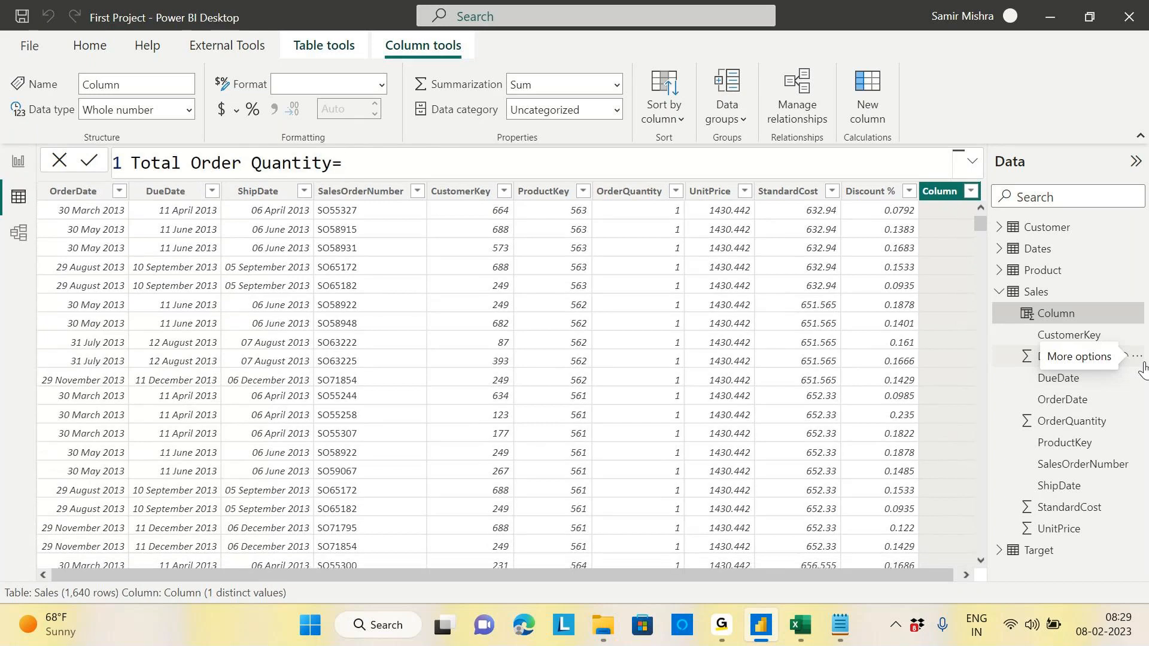
key(ctrl+minus)
Step: Complete the Total Order Quantity column formula with SUM(Sales[OrderQuantity]) and commit it
text(s)
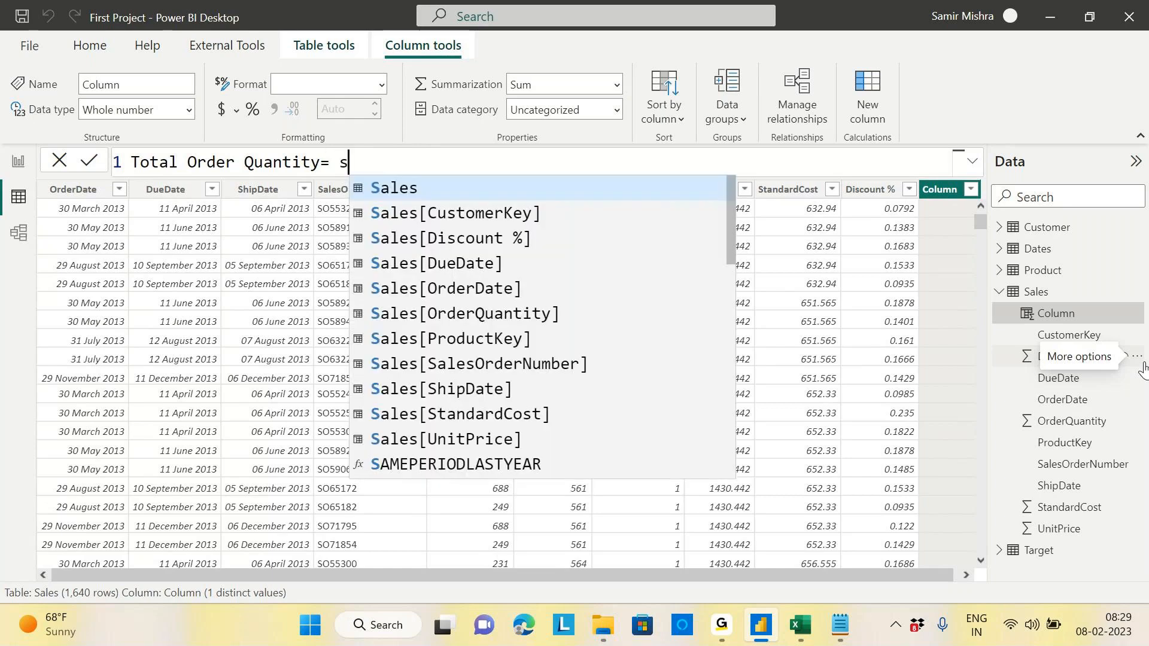
text(um)
key(Tab)
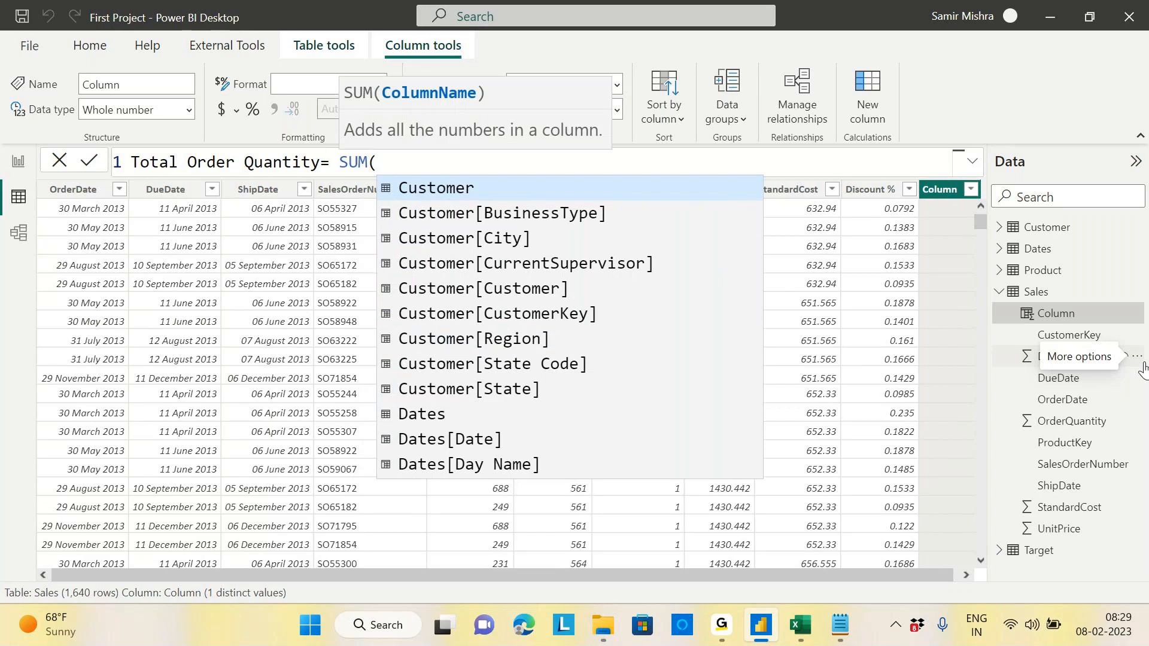
text(or)
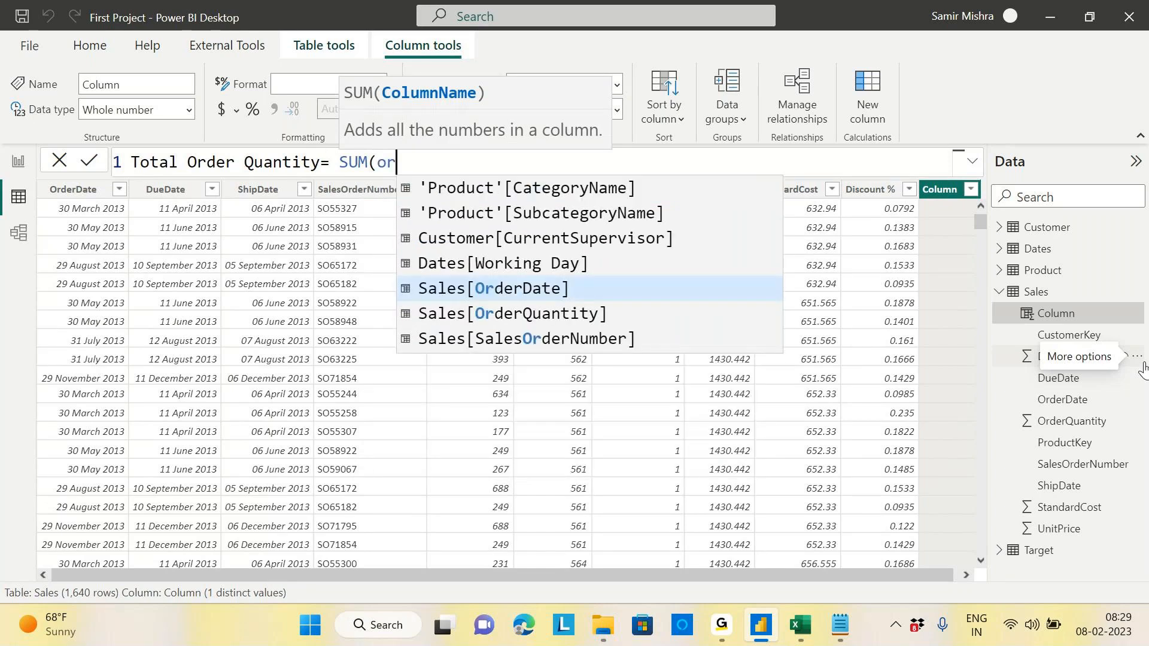
text(der)
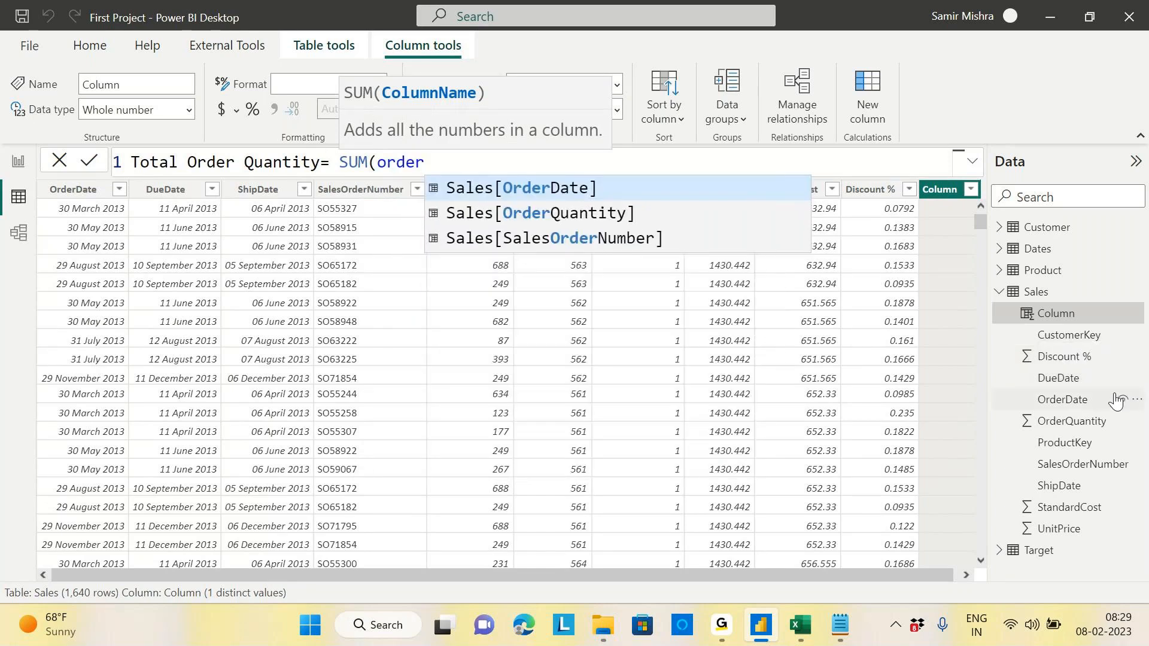
key(Down)
key(Tab)
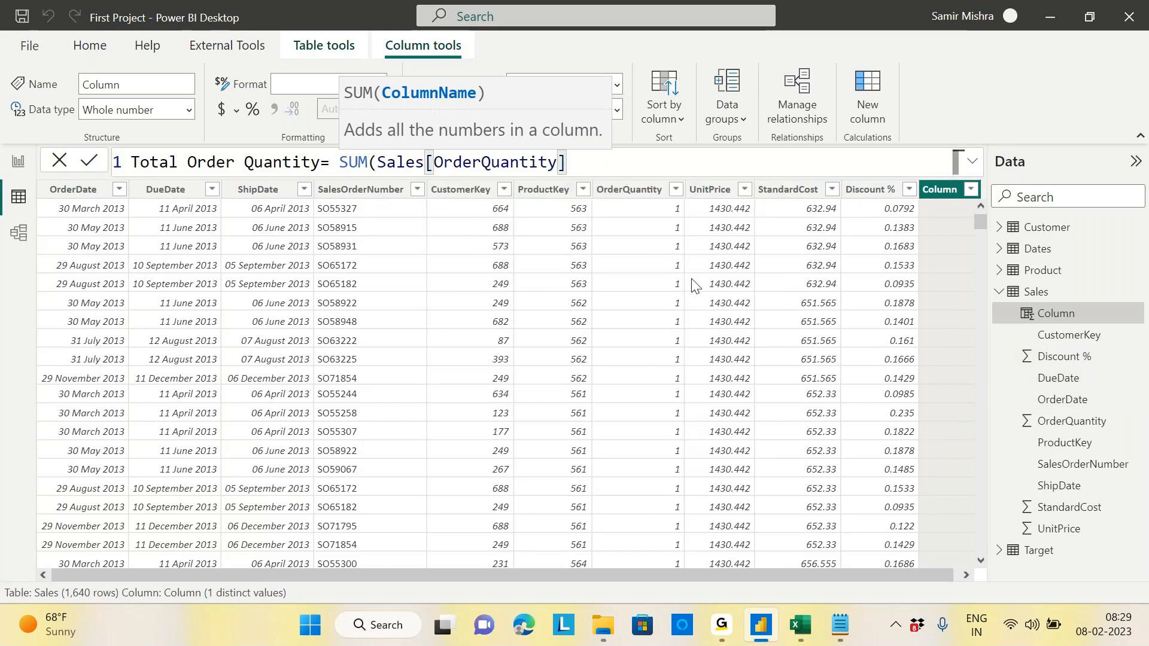
text())
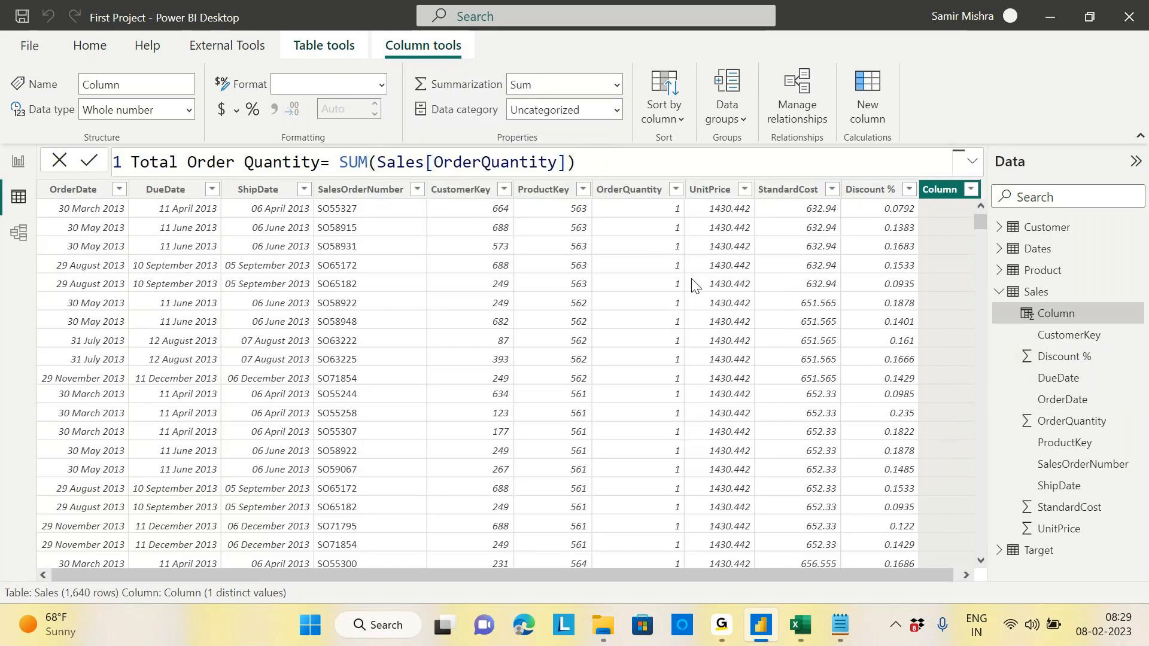
key(Return)
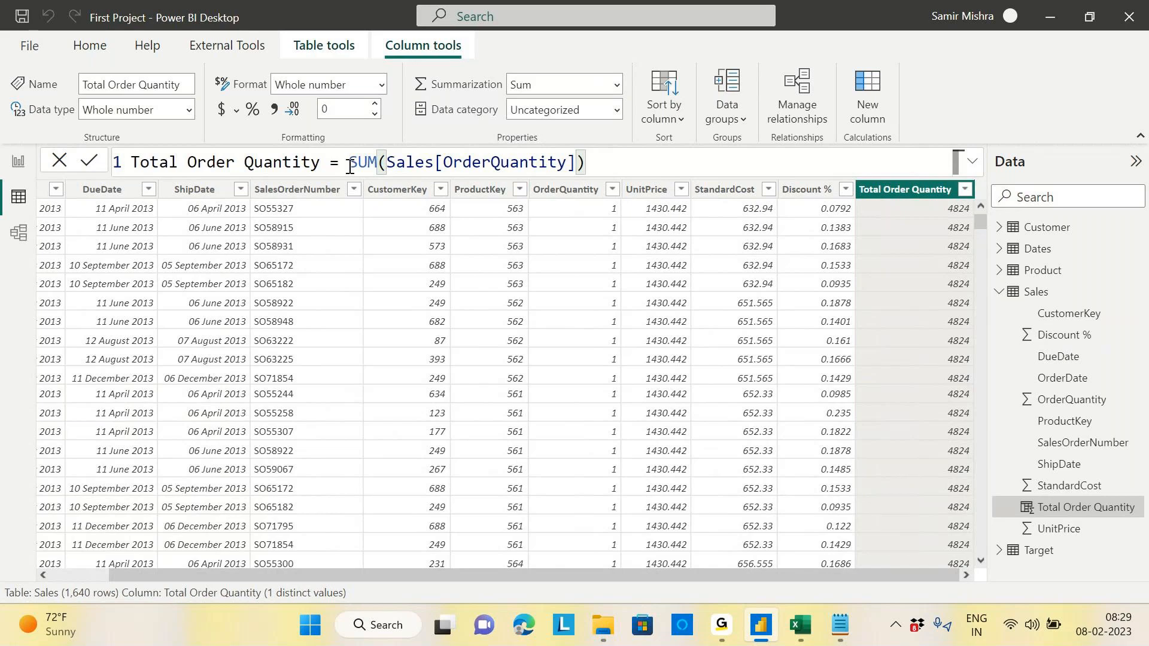
Step: Switch to the Notepad notes and add the heading Context:- below the line about columns, measures and tables
click(840, 625)
click(772, 291)
key(Return)
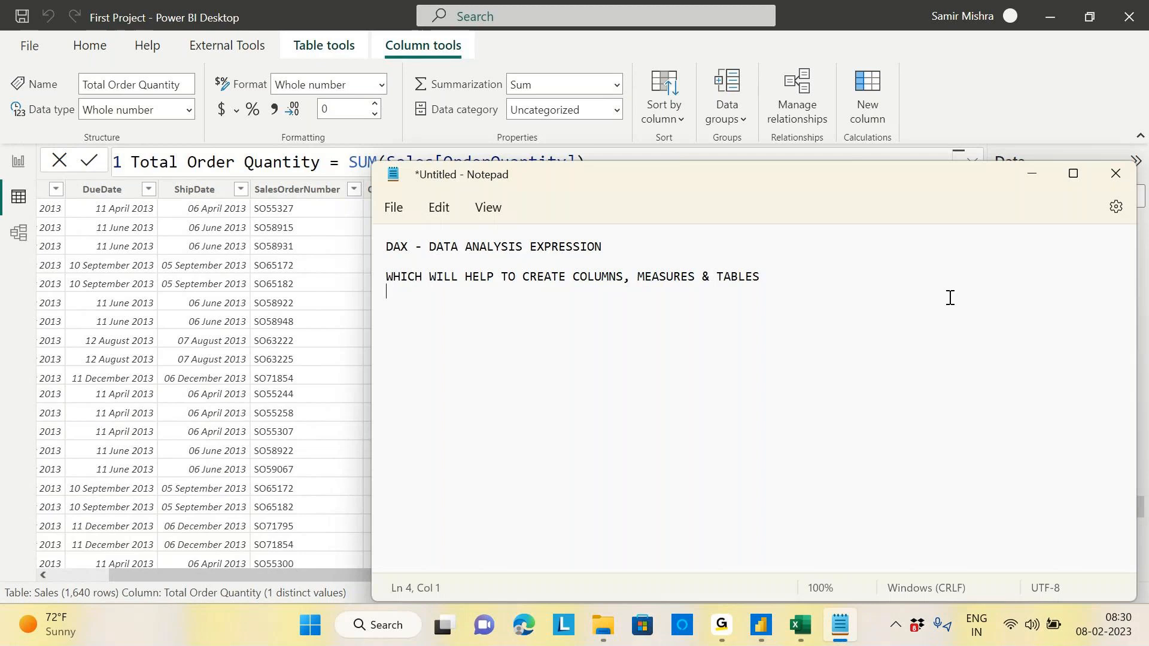
key(Return)
text(Context:-)
key(Return)
key(Return)
Step: List 1. Row Context and 2. Filter Context on separate lines under the Context heading
text(1. Row con)
key(BackSpace)
key(BackSpace)
key(BackSpace)
text(Context)
key(Return)
key(Return)
text(2)
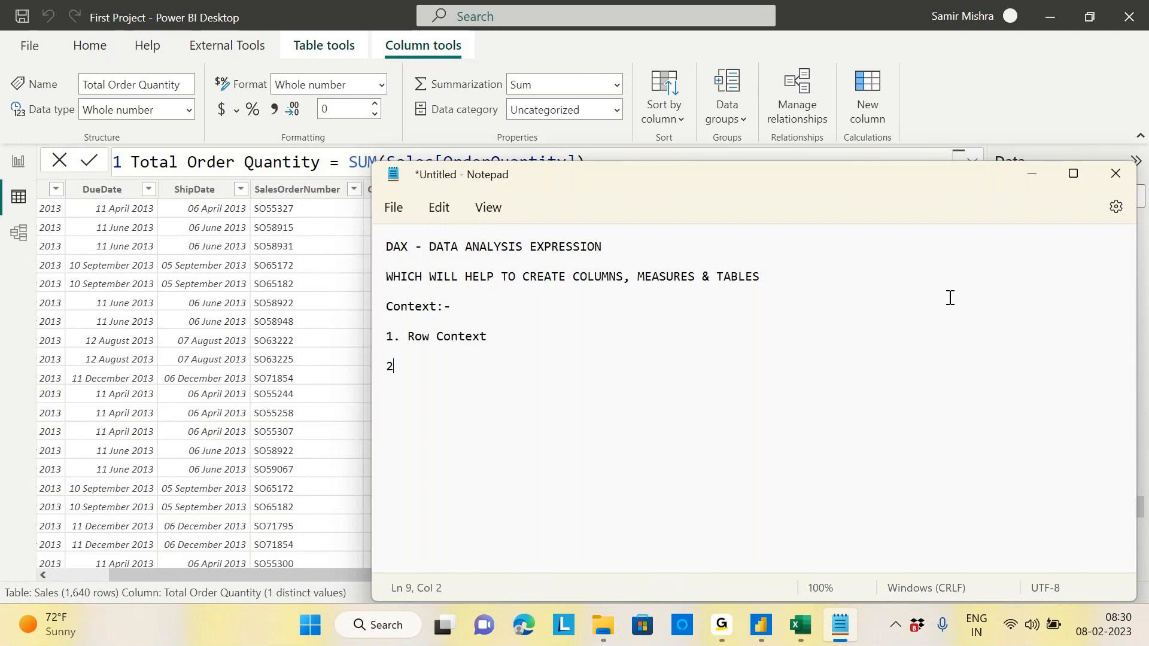
text(. Filter Context)
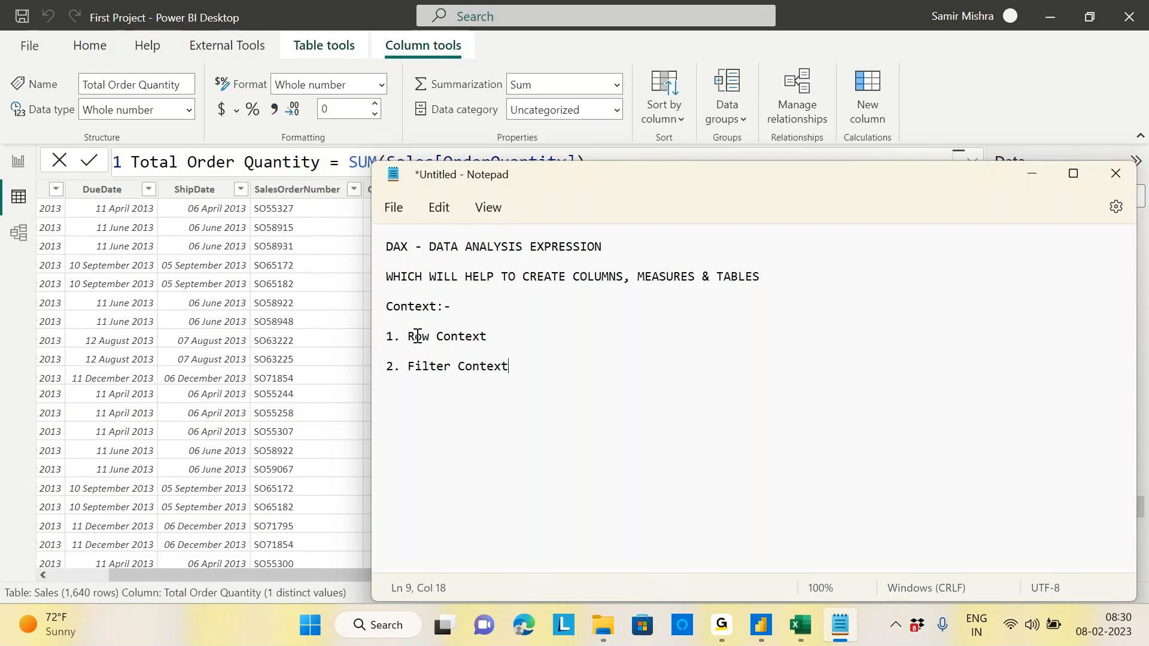
Step: Extend the Row Context line with "is applicable to Columns" and the Filter Context line with "is applicable to Measures", and minimize the notes
click(525, 339)
text(is applica)
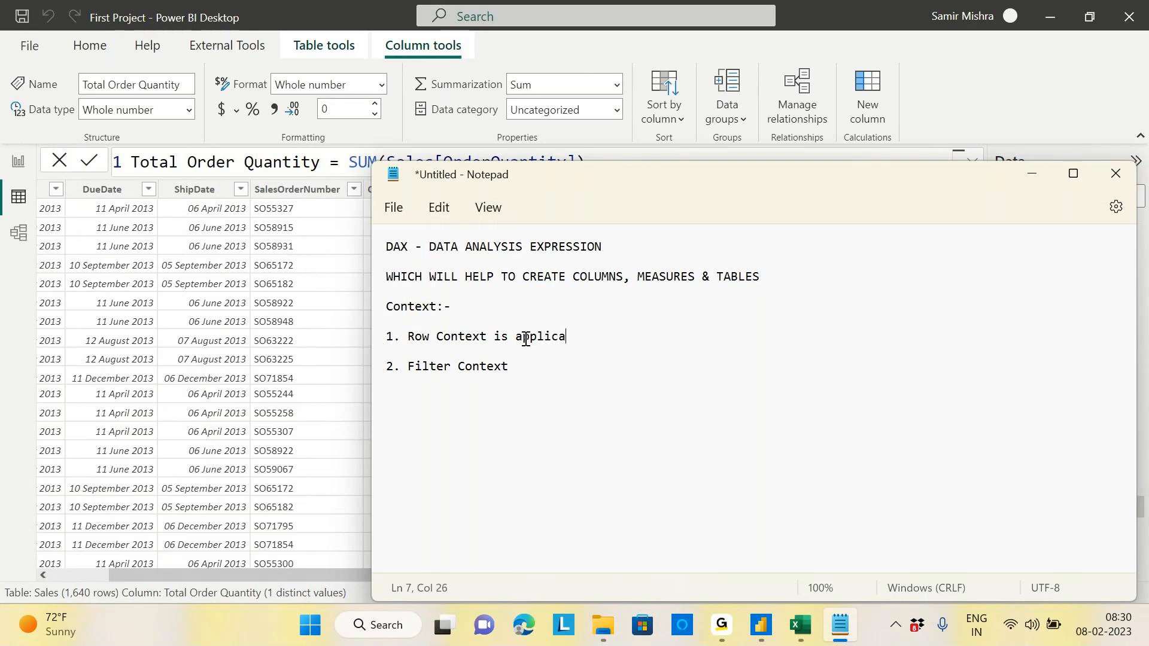
text(ble to Columns)
click(529, 370)
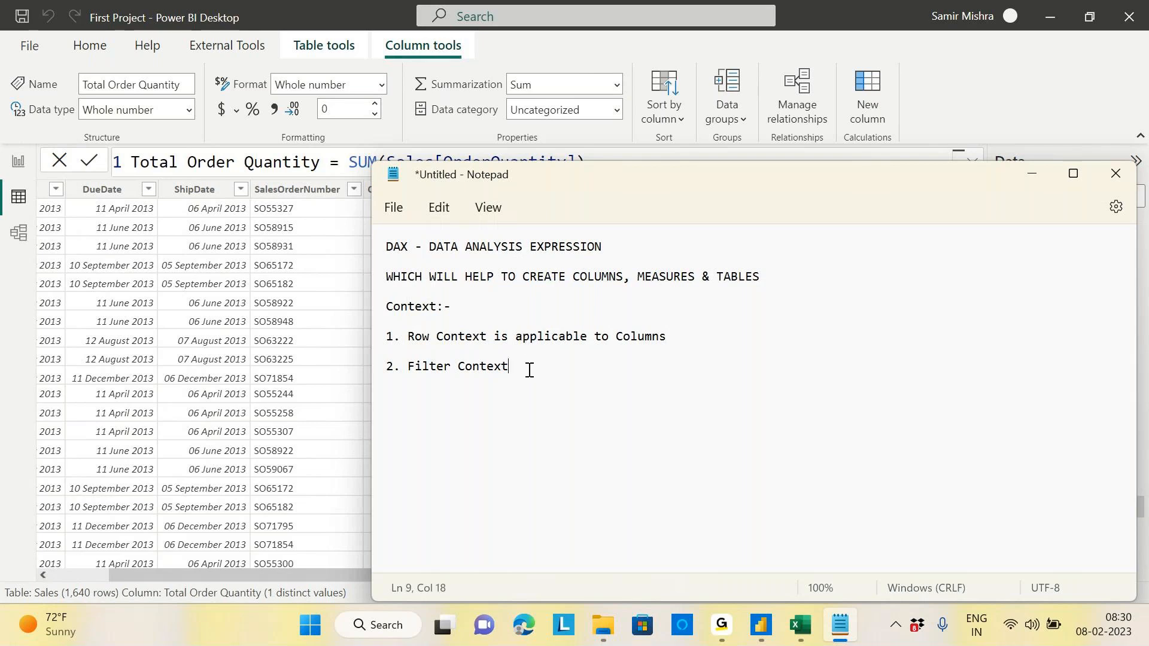
text(is applicable to M)
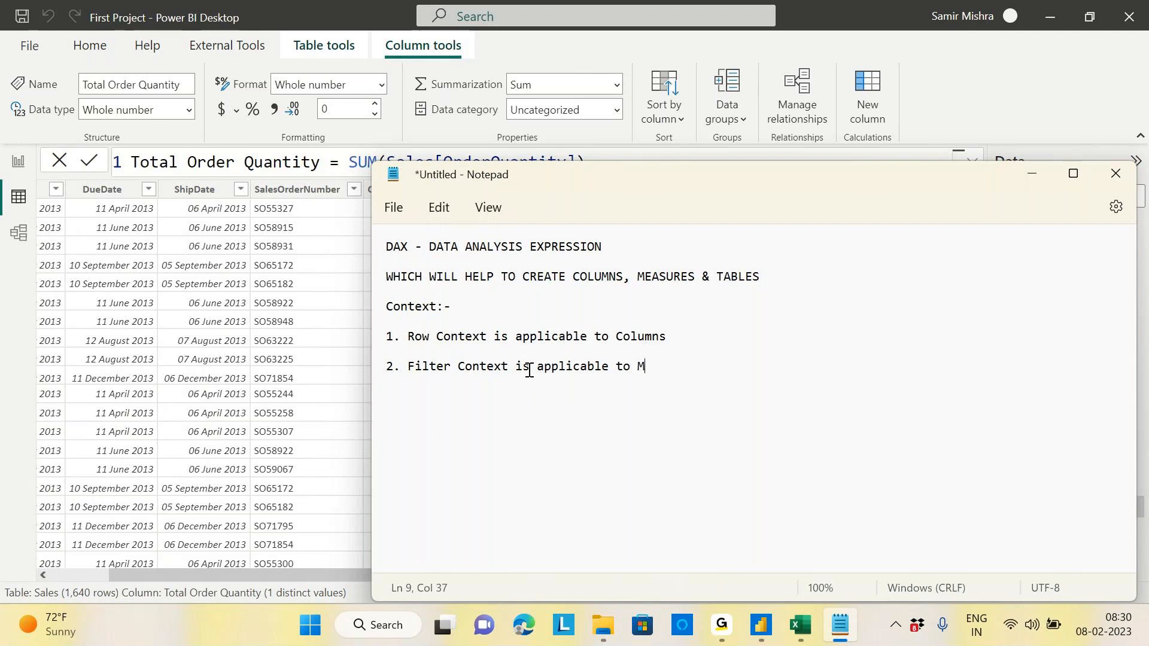
text(easurews)
key(BackSpace)
key(BackSpace)
text(s)
click(1031, 179)
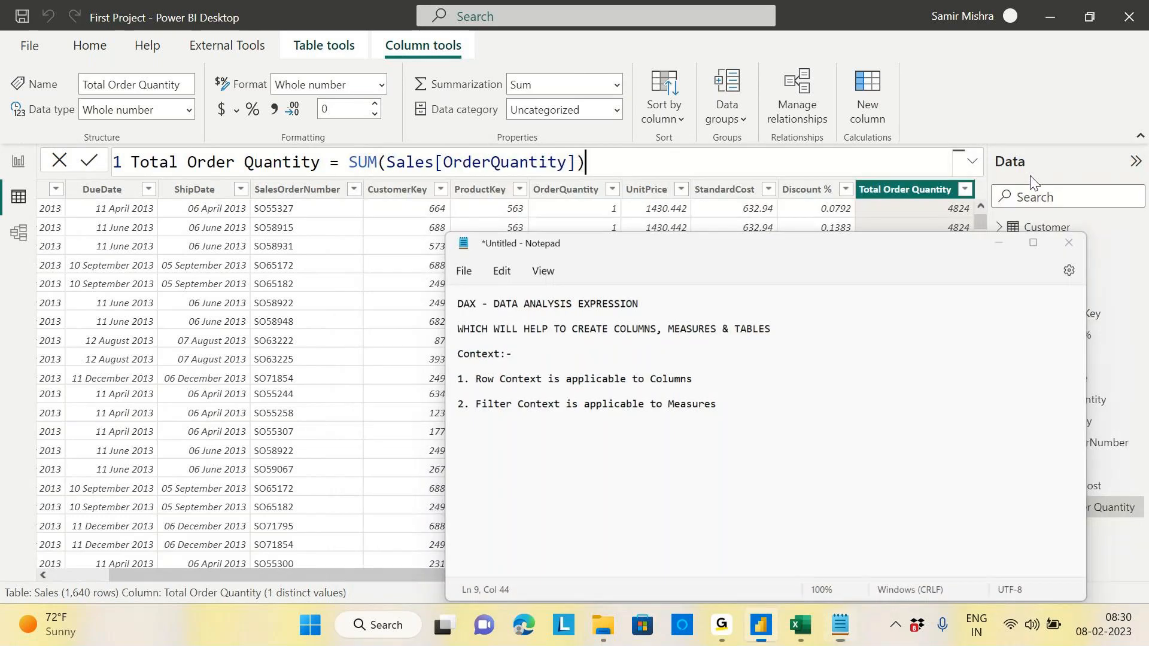
Step: Examine the SUM expression and the Total Order Quantity values down through the Sales rows
drag(350, 163, 587, 162)
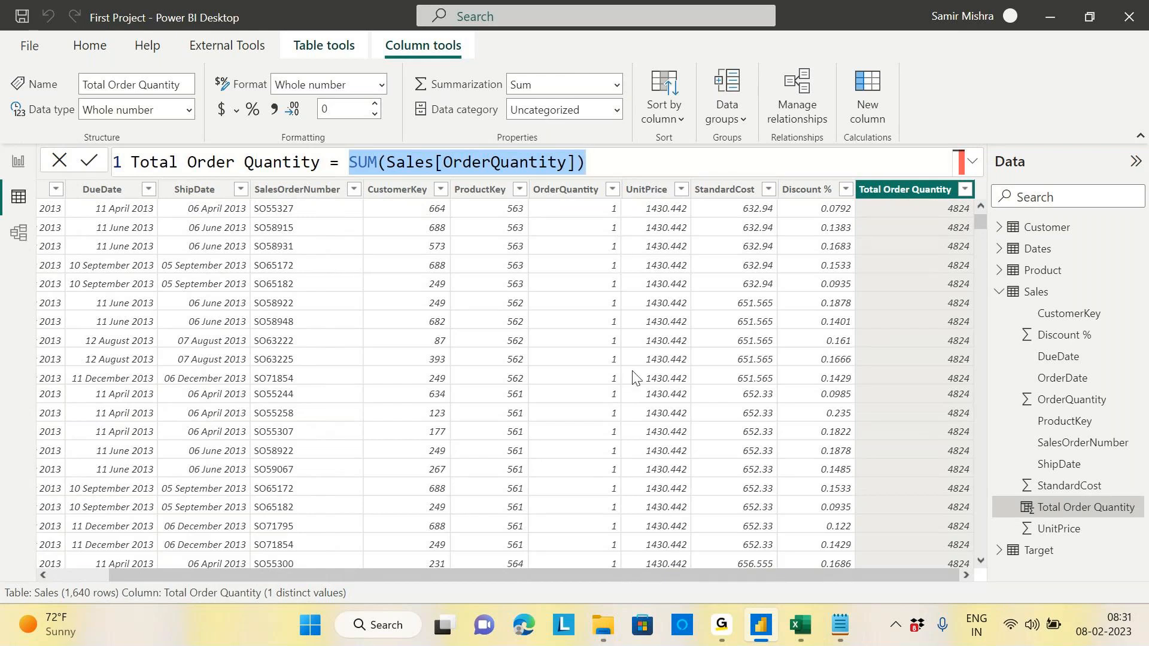
scroll(653, 389, down, 15)
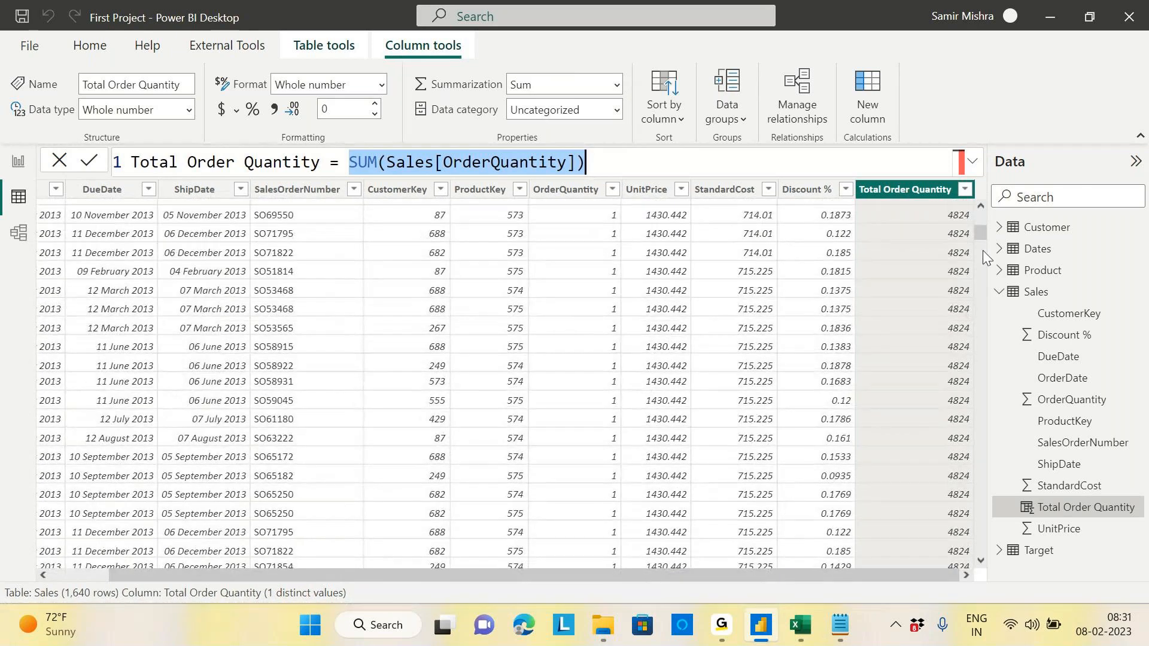
scroll(982, 250, down, 20)
scroll(970, 514, down, 20)
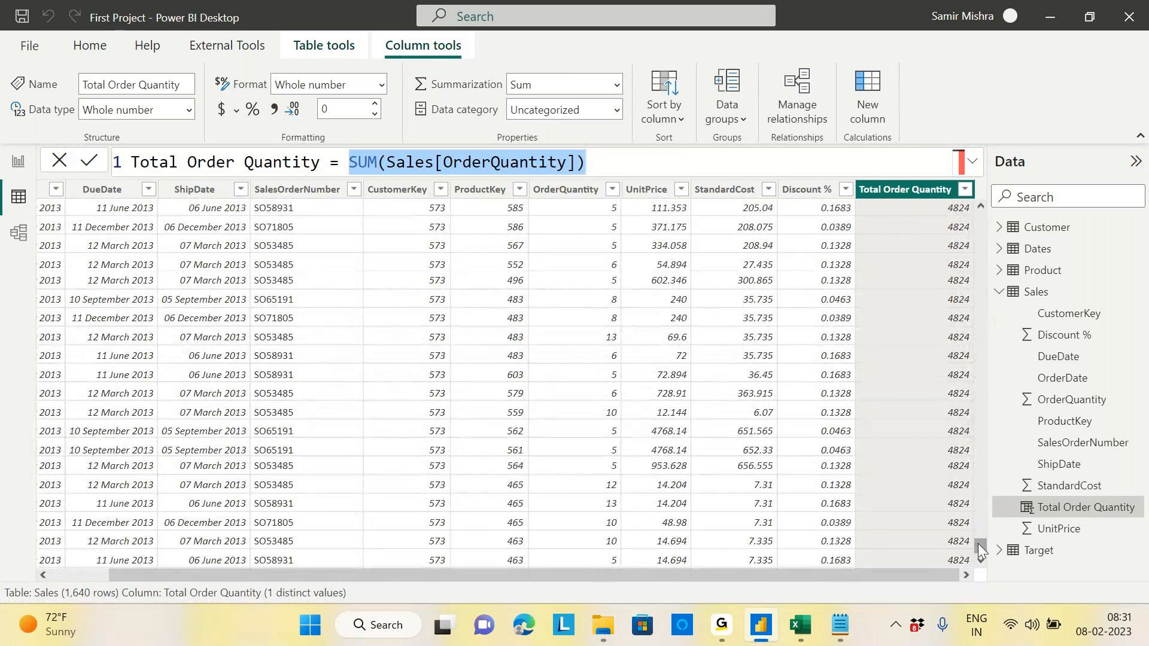
scroll(978, 543, up, 5)
drag(988, 335, 994, 93)
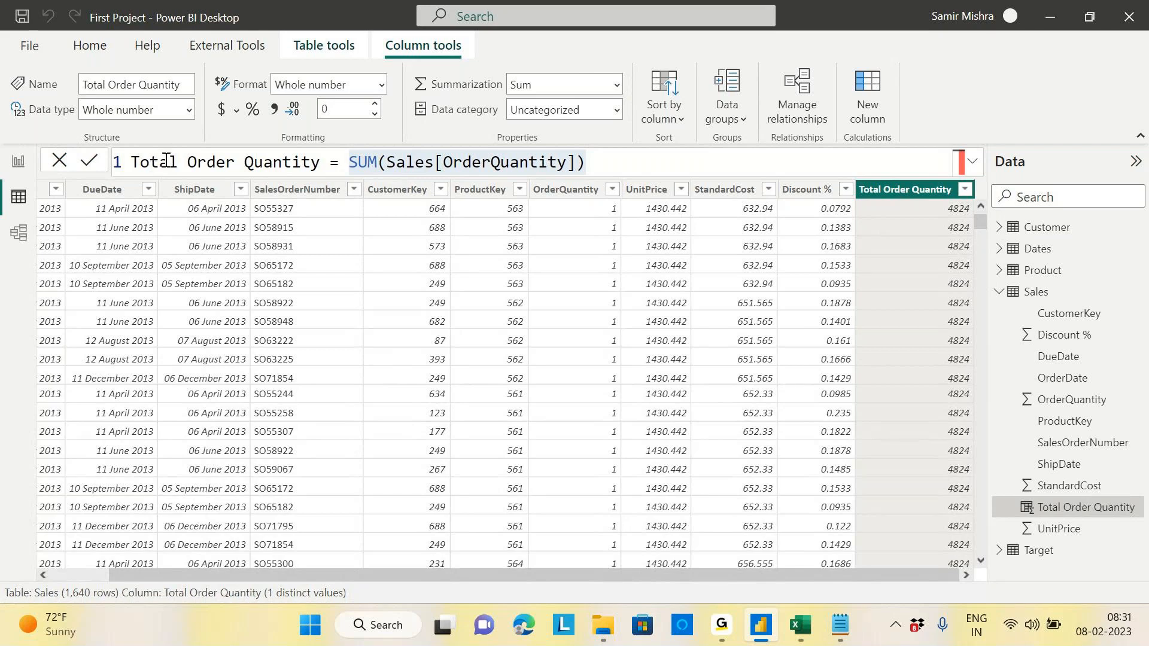
Step: Copy the whole Total Order Quantity column formula and add a new measure to the Sales table
drag(605, 163, 133, 160)
key(ctrl+c)
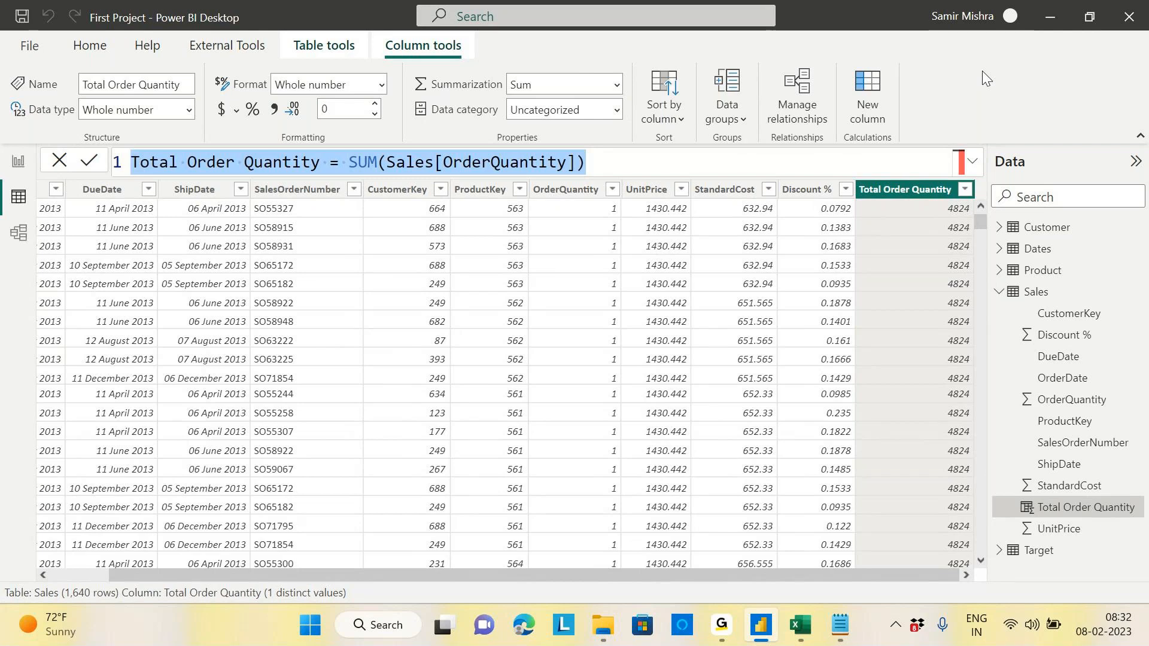
right_click(581, 215)
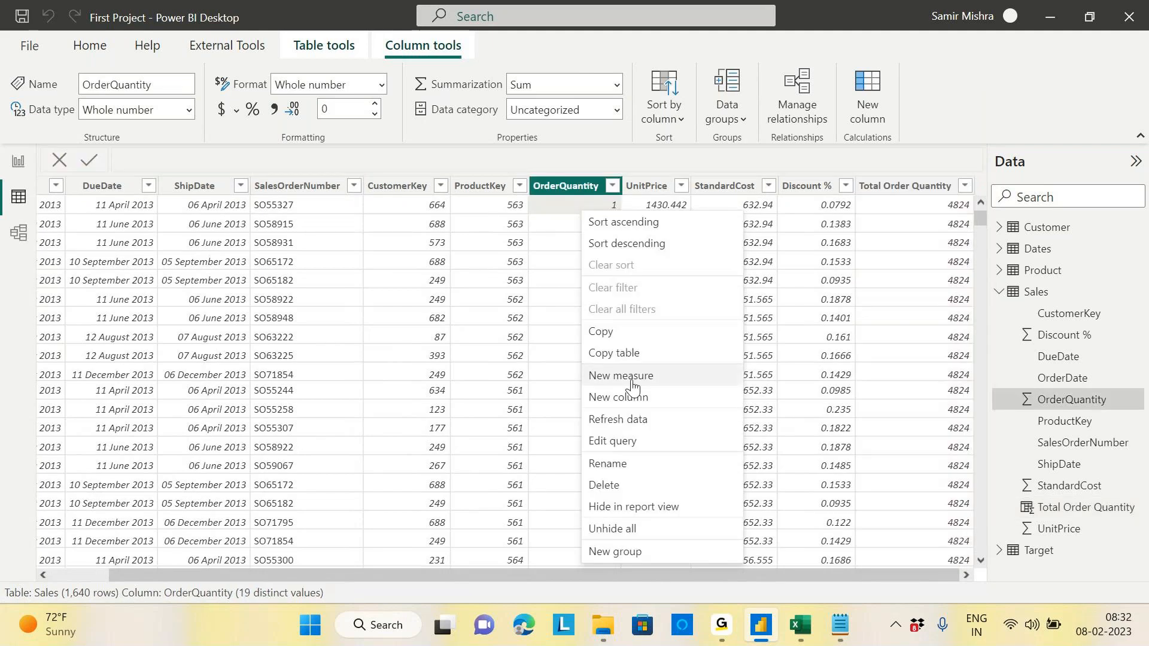
click(1131, 293)
click(1136, 294)
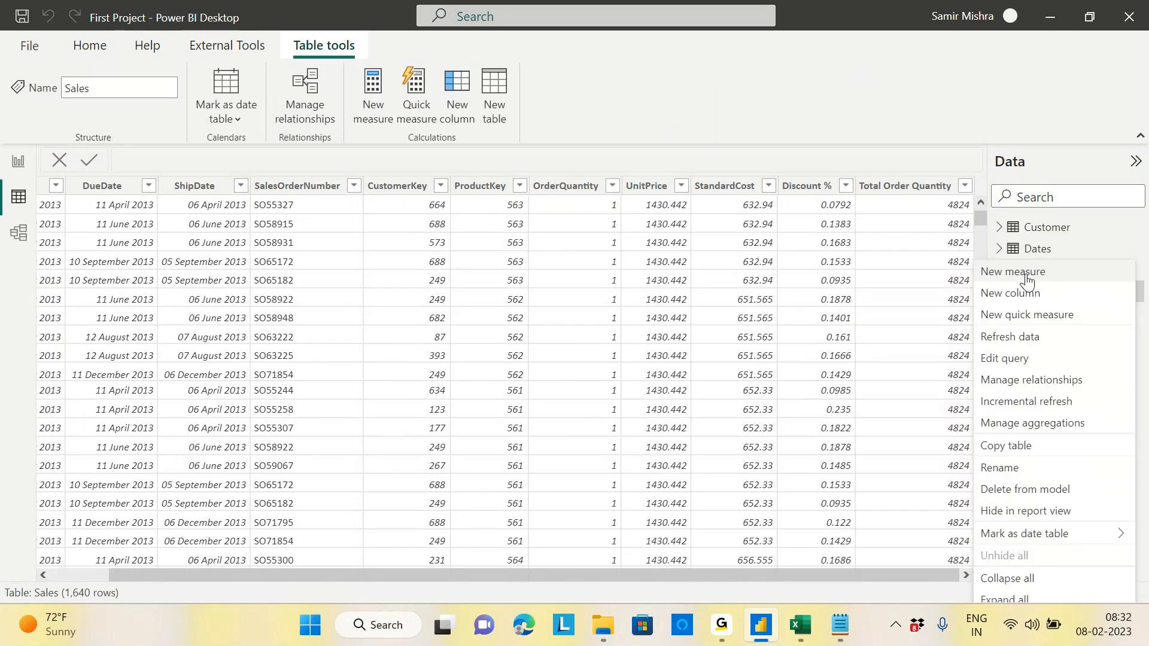
click(726, 95)
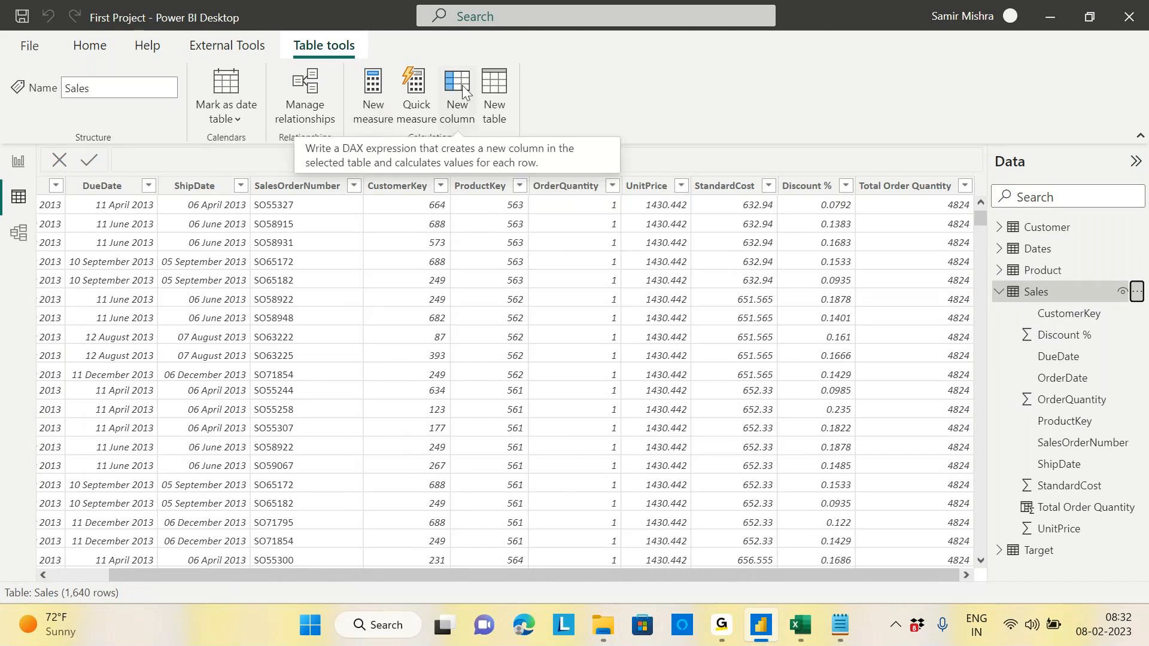
click(374, 85)
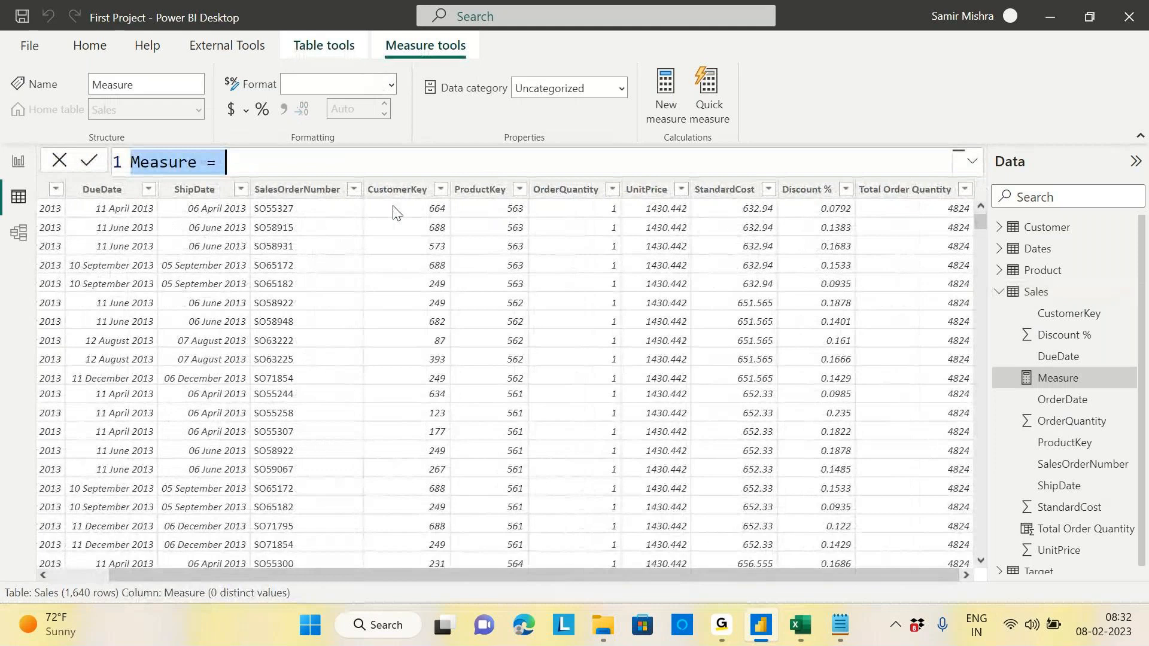
Step: Paste the copied formula into the new measure, extend its name to Total Order Quantity Measure, and commit it
key(ctrl+v)
click(321, 162)
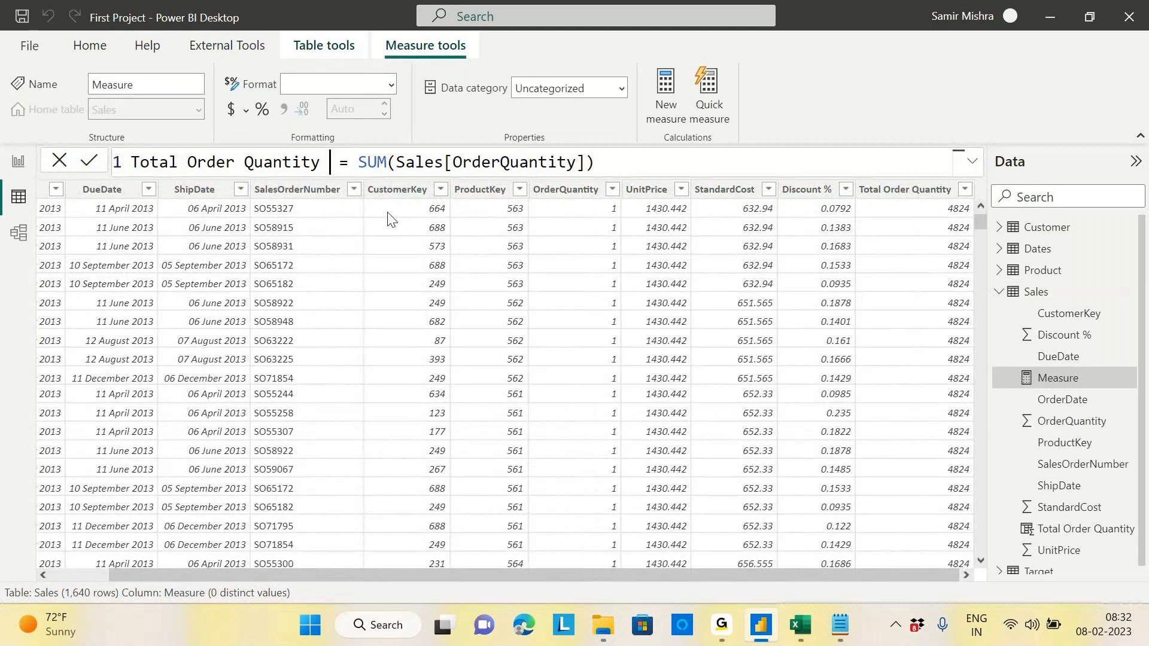
text(Measure)
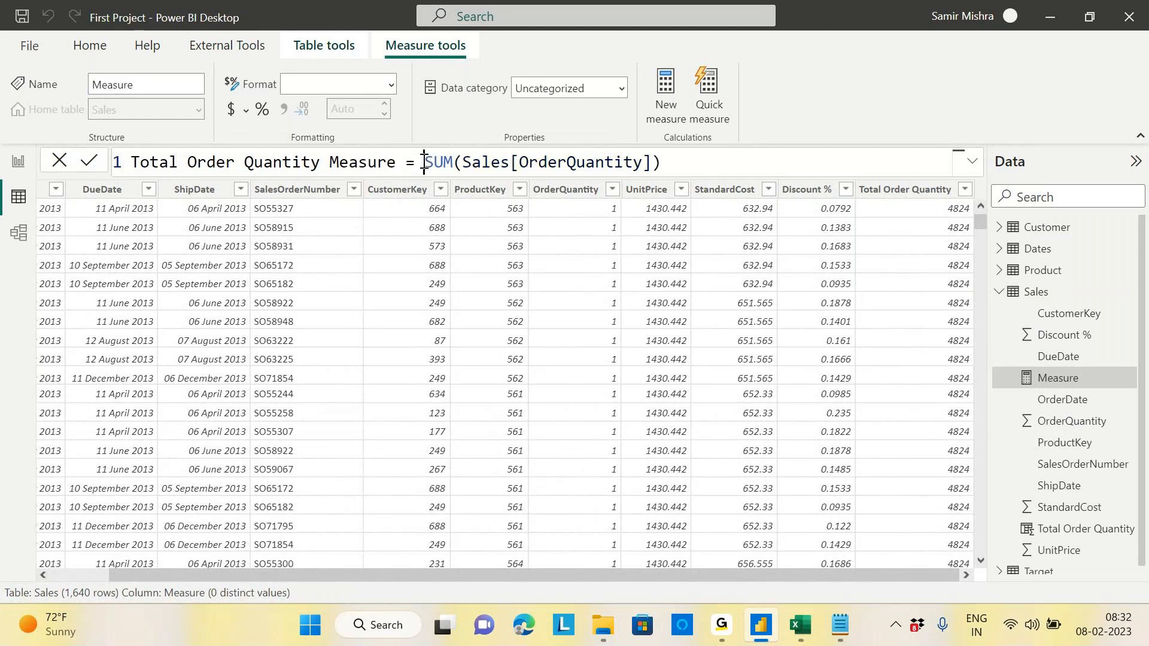
drag(424, 162, 668, 167)
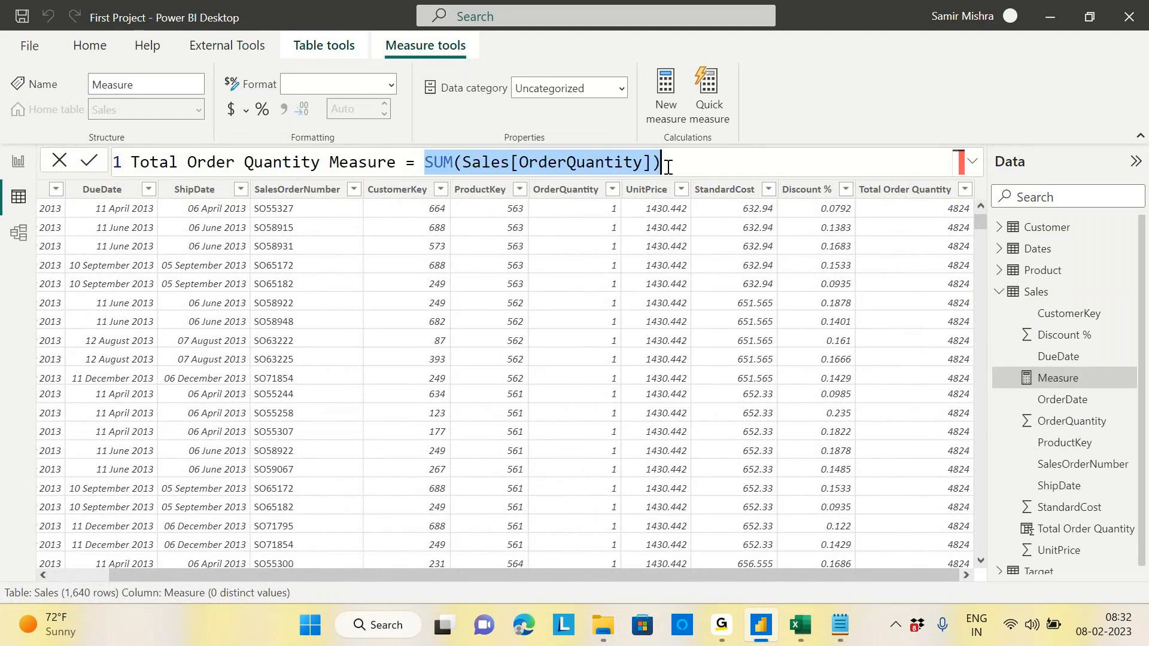
click(710, 160)
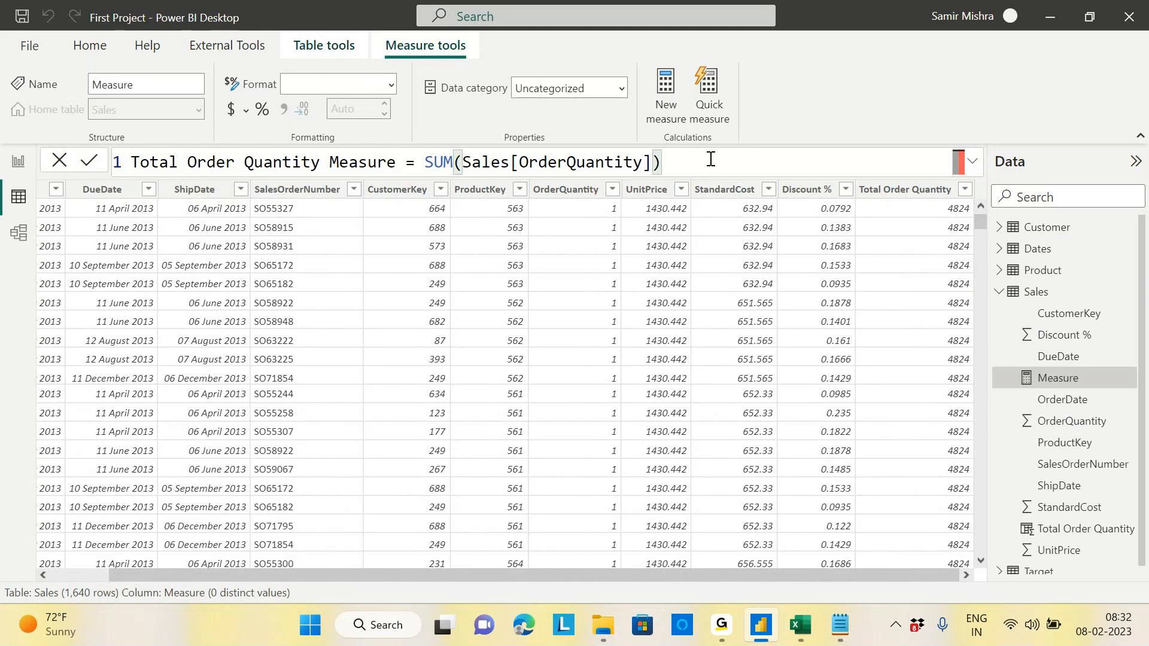
key(Return)
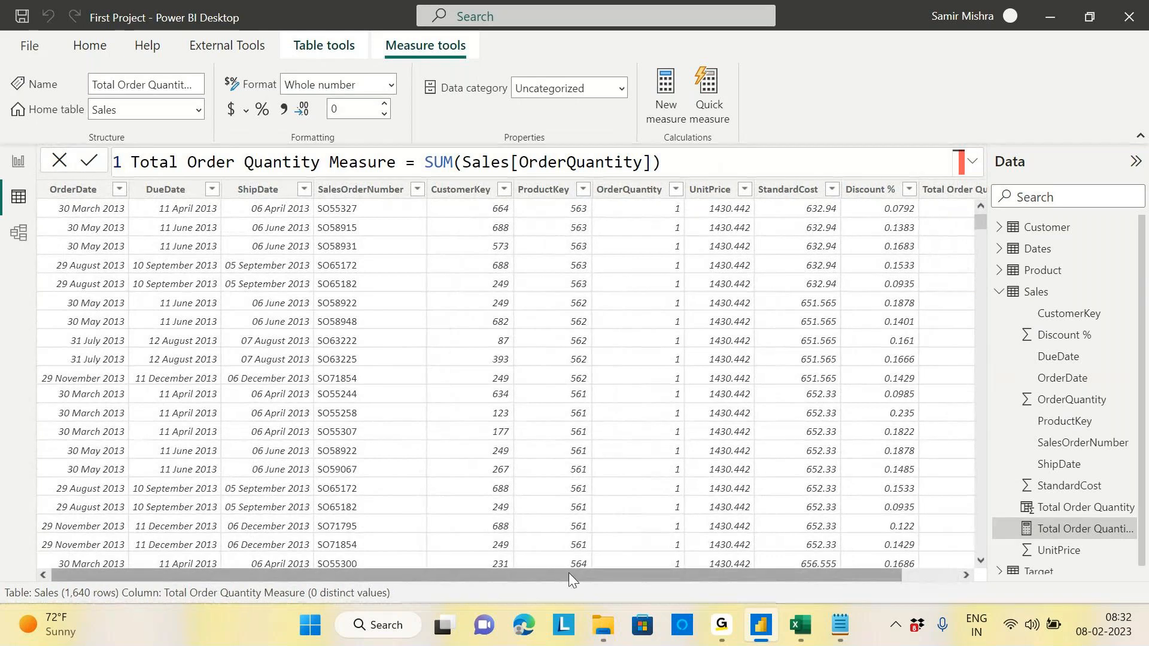
Step: Check the end columns of the Sales table for the measure and compare with the Total Amount measure on Sheet2 in Excel
drag(569, 576, 742, 576)
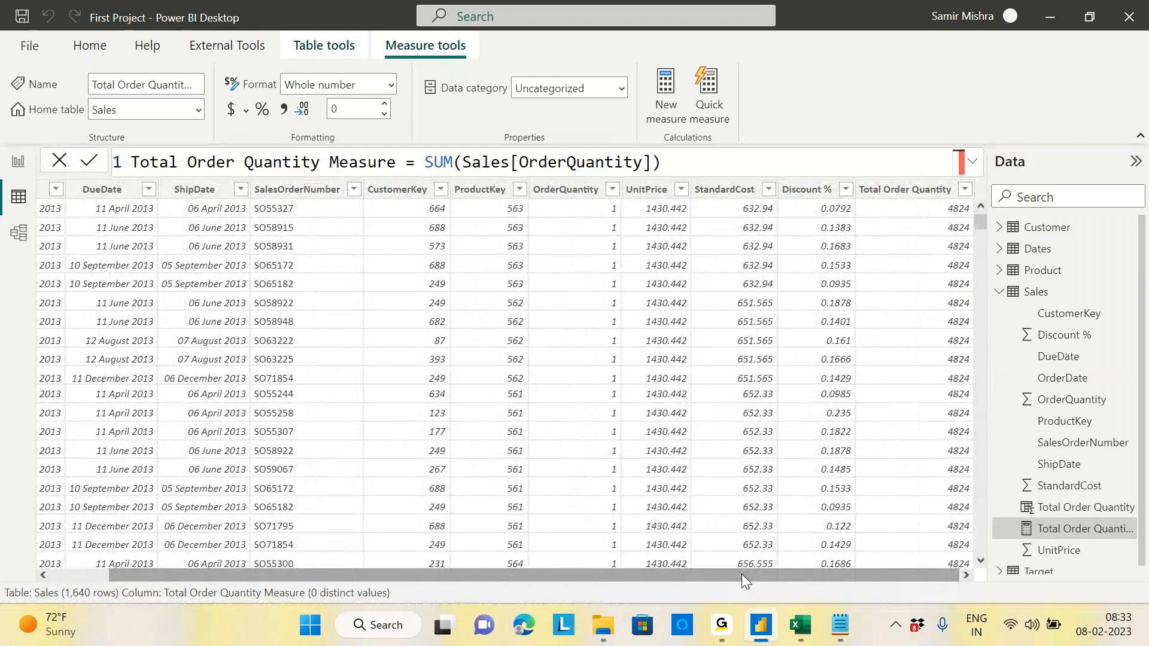
click(800, 633)
text(=)
click(577, 293)
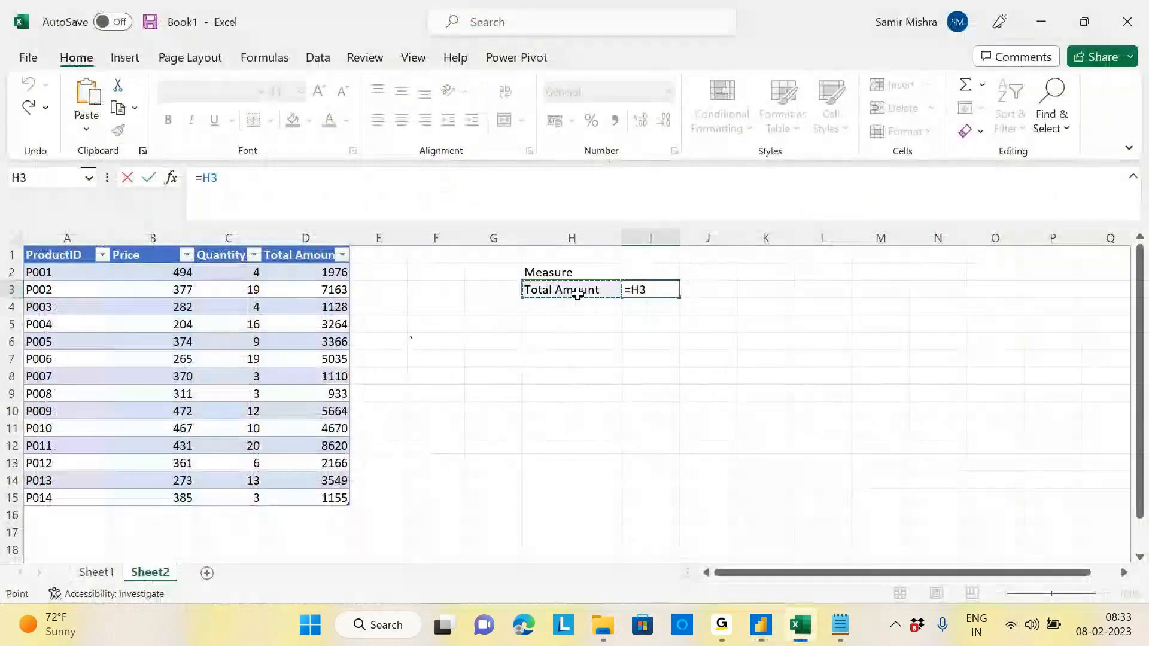
key(Escape)
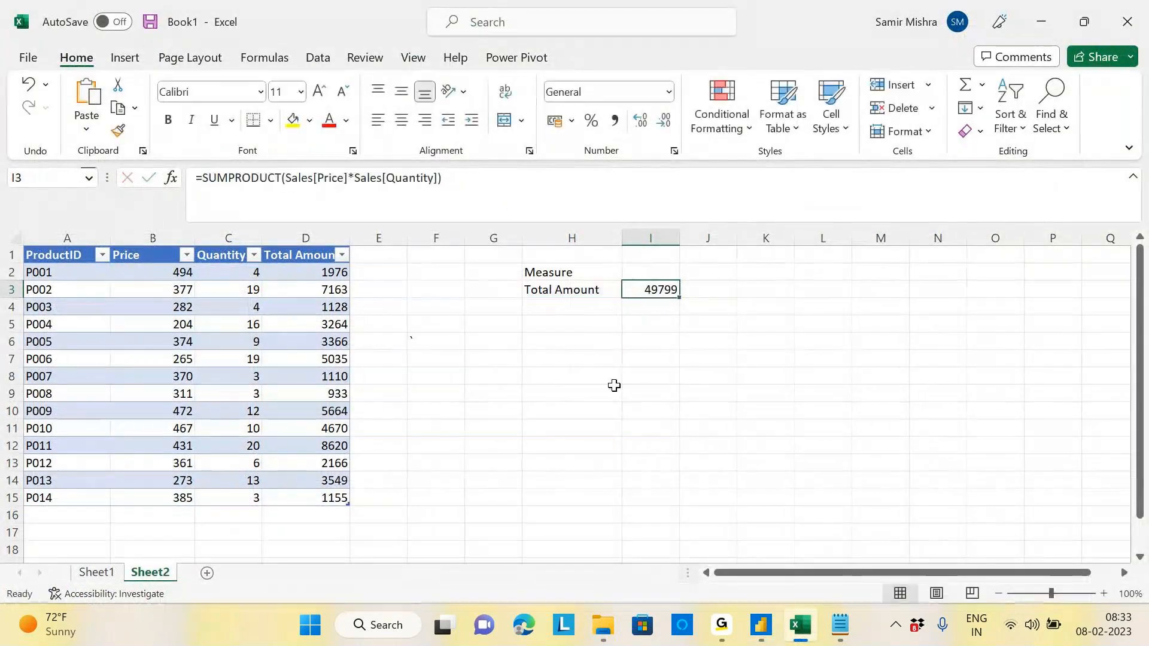
click(614, 387)
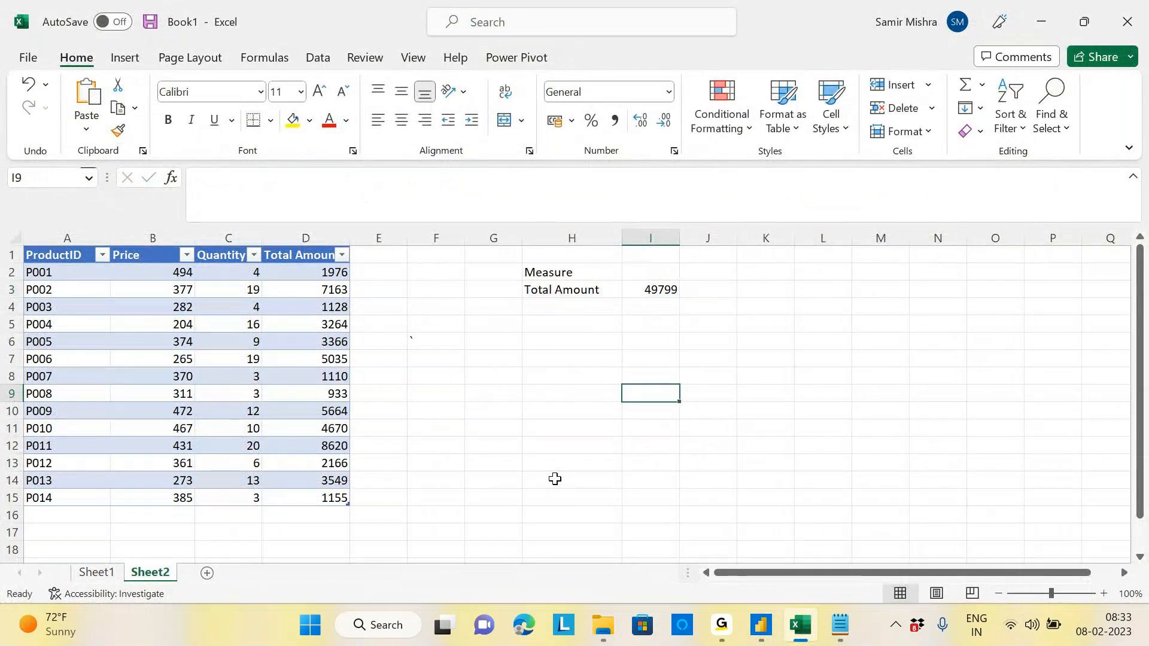
Step: Return to Power BI, review the name in the measure's formula, and open the blank report page
key(alt+Tab)
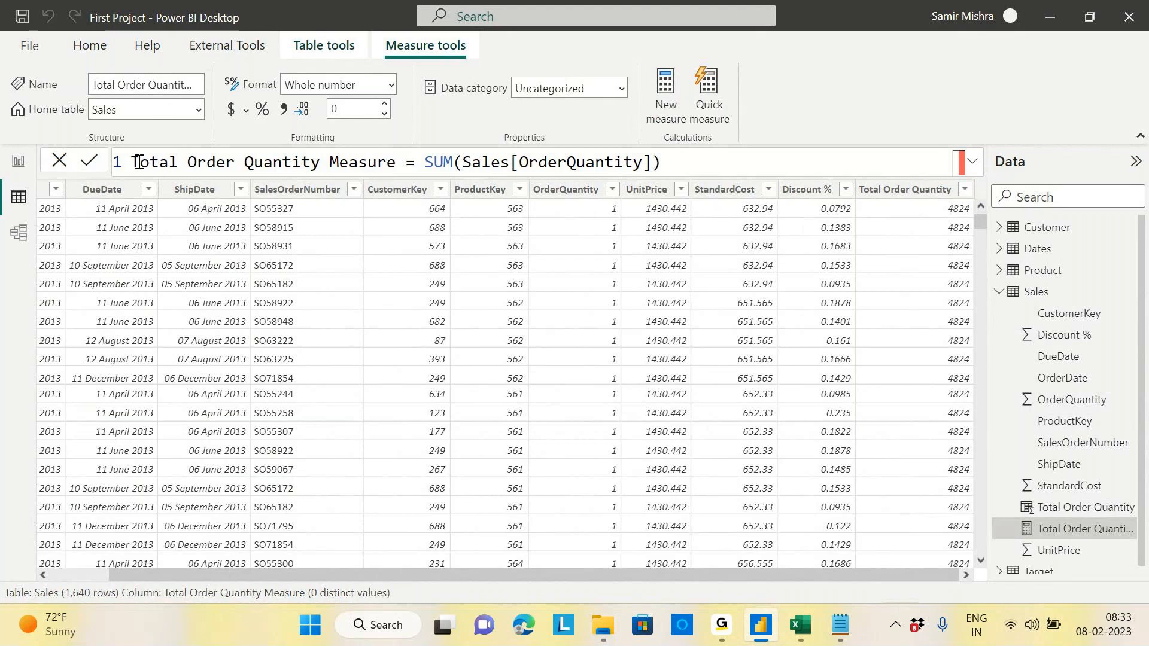
drag(137, 162, 396, 170)
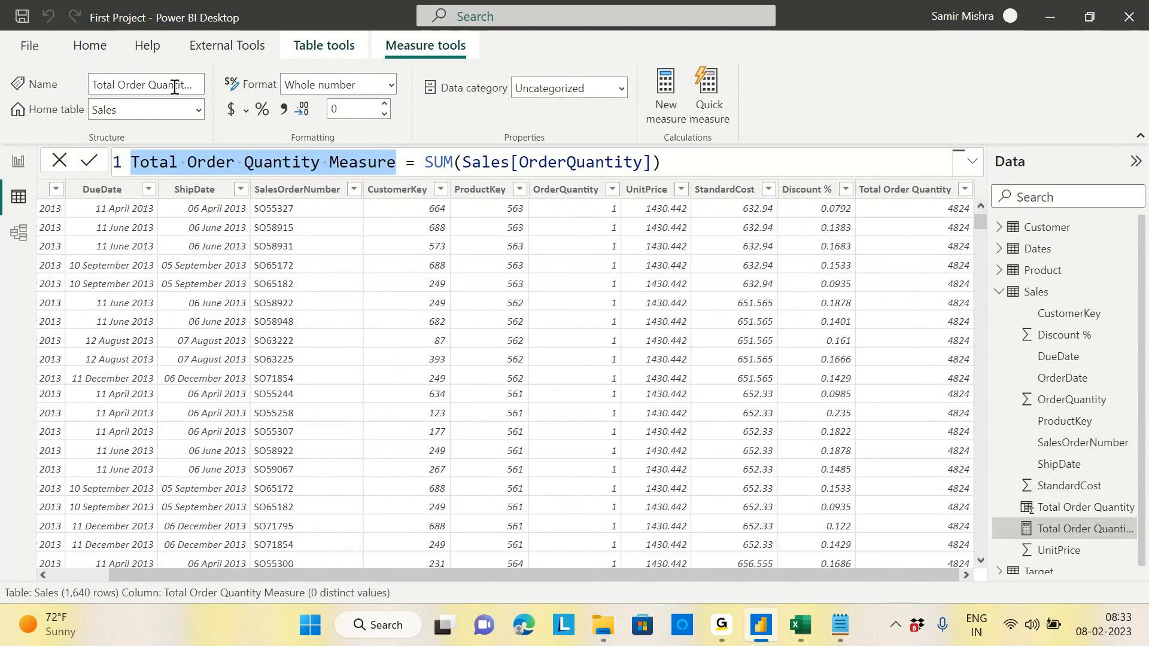
click(20, 167)
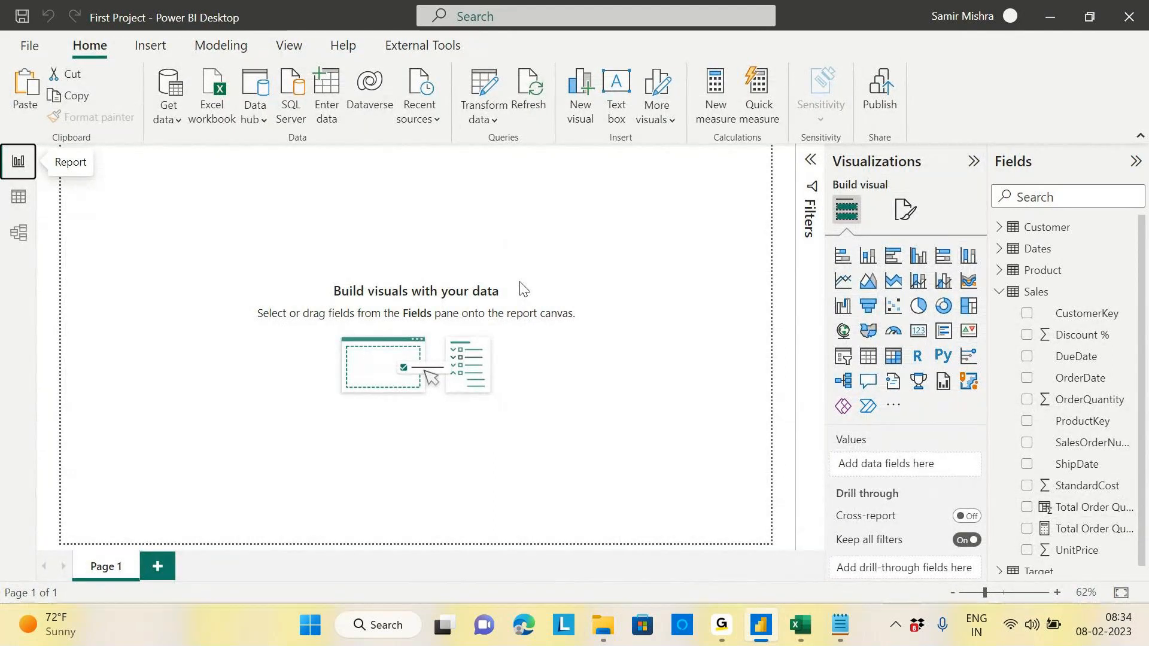
Step: Add an enlarged table visual to the blank report page and populate it with Total Order Quantity Measure
click(869, 361)
drag(145, 214, 349, 256)
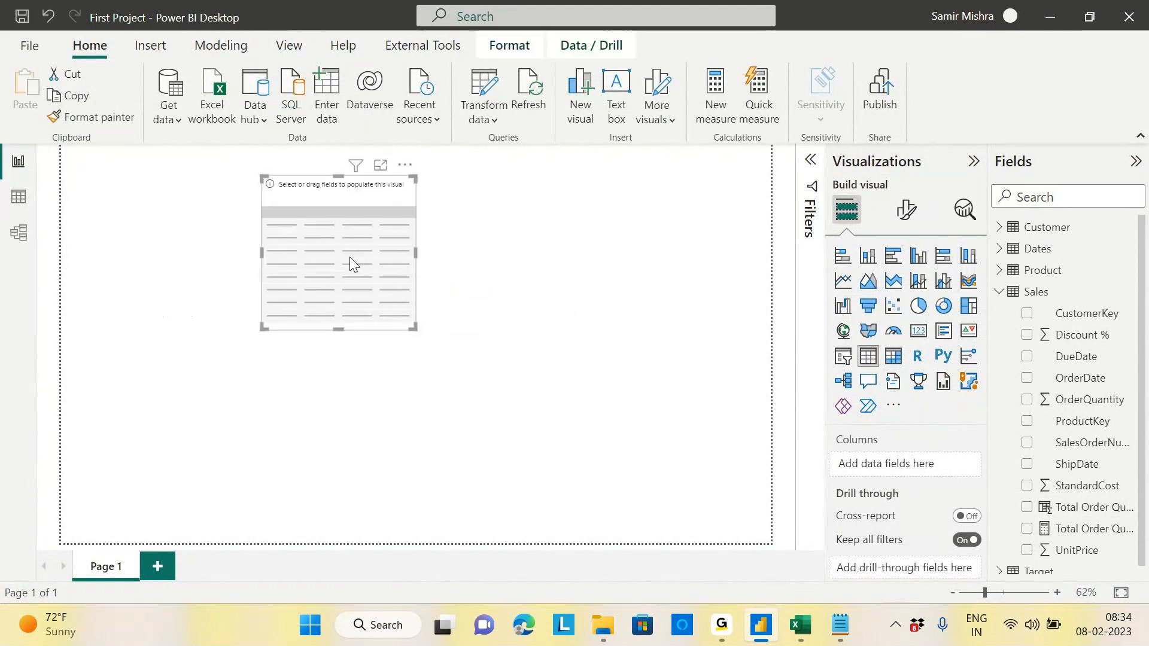
drag(413, 328, 592, 485)
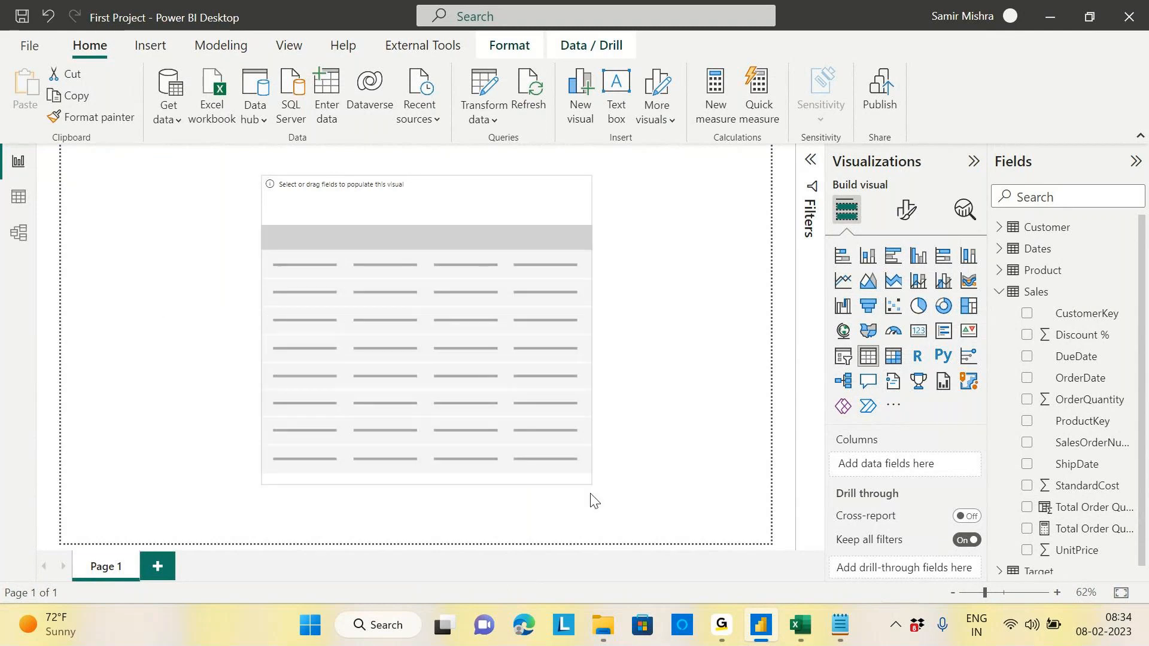
drag(506, 392, 457, 383)
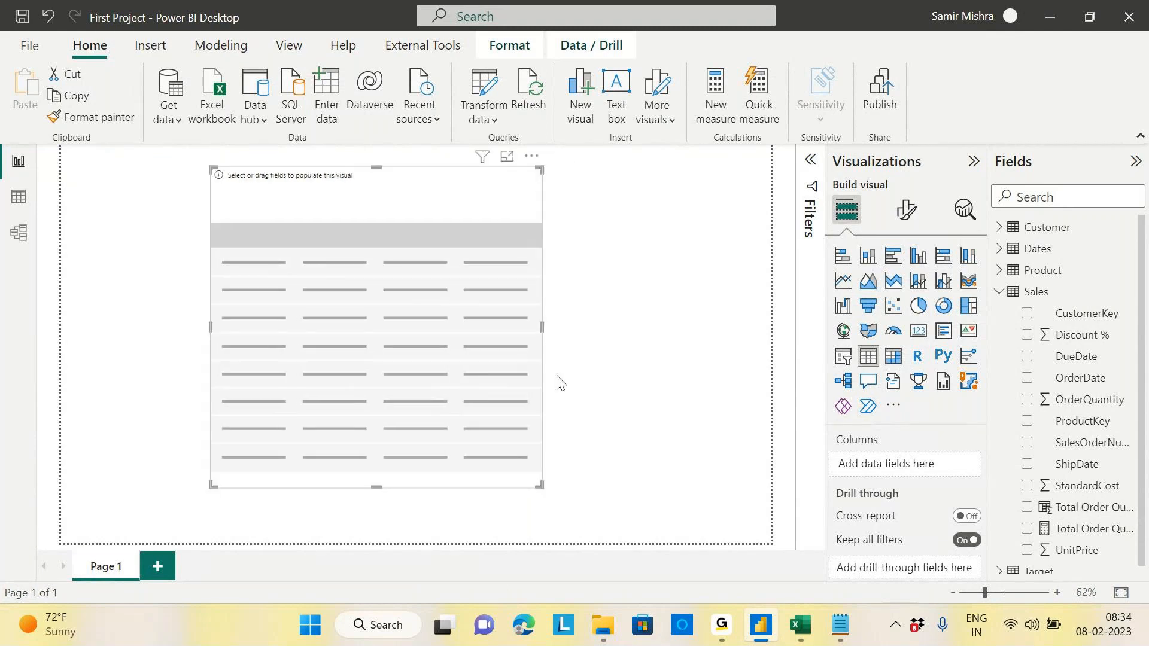
drag(542, 328, 614, 331)
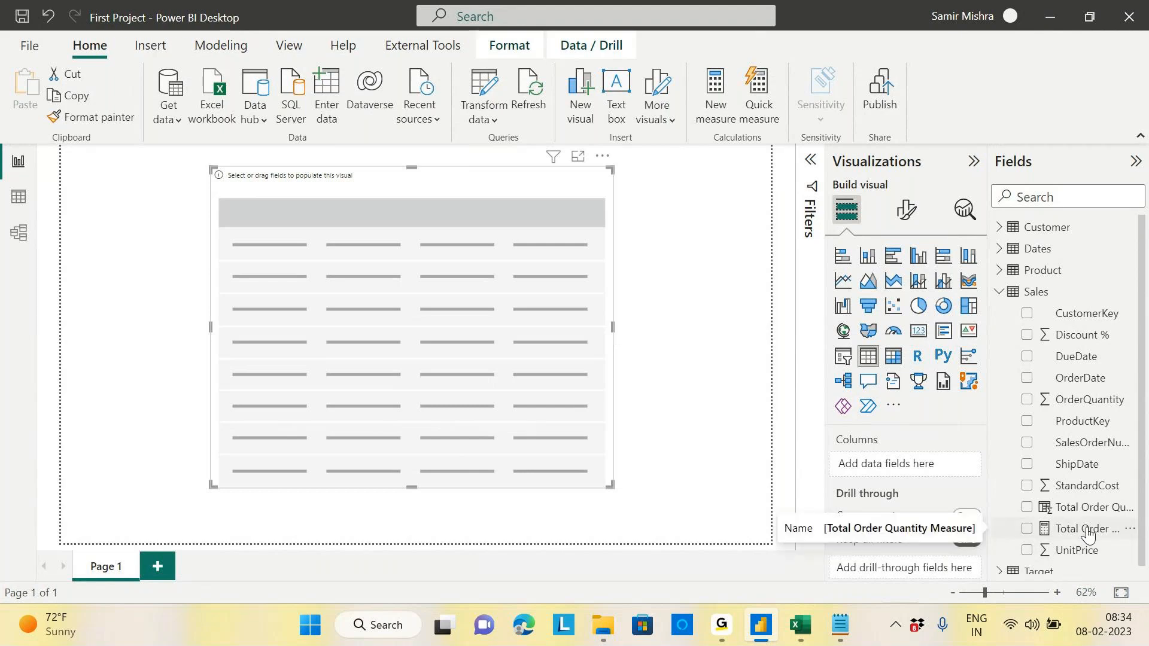
drag(1088, 534, 396, 269)
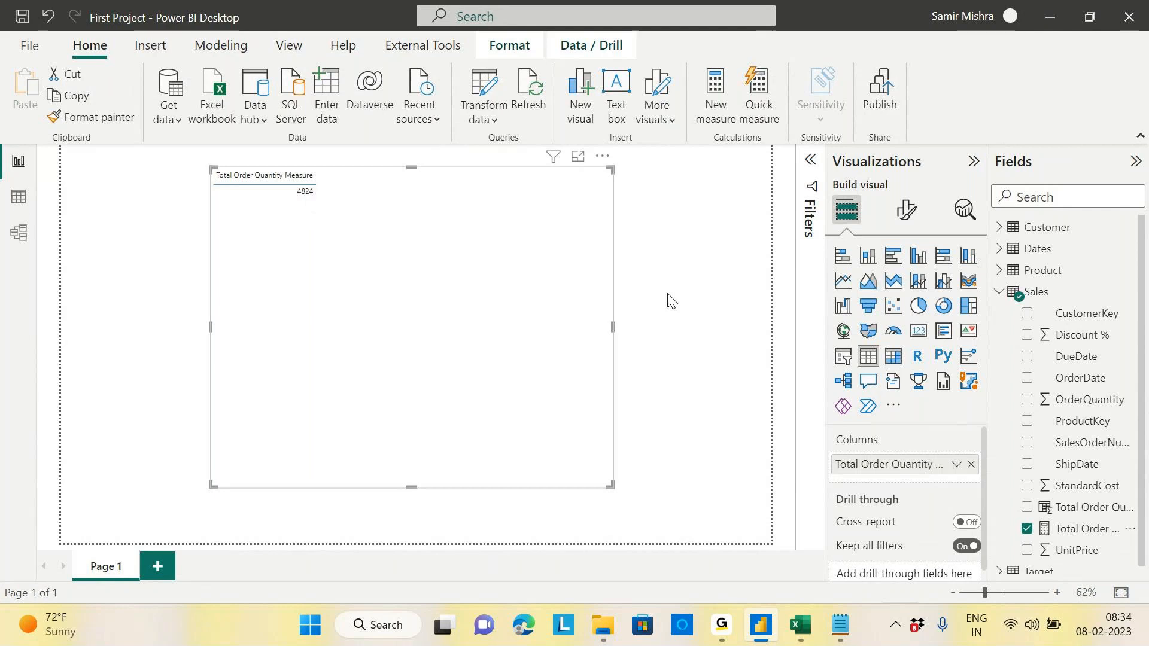
click(724, 631)
click(646, 542)
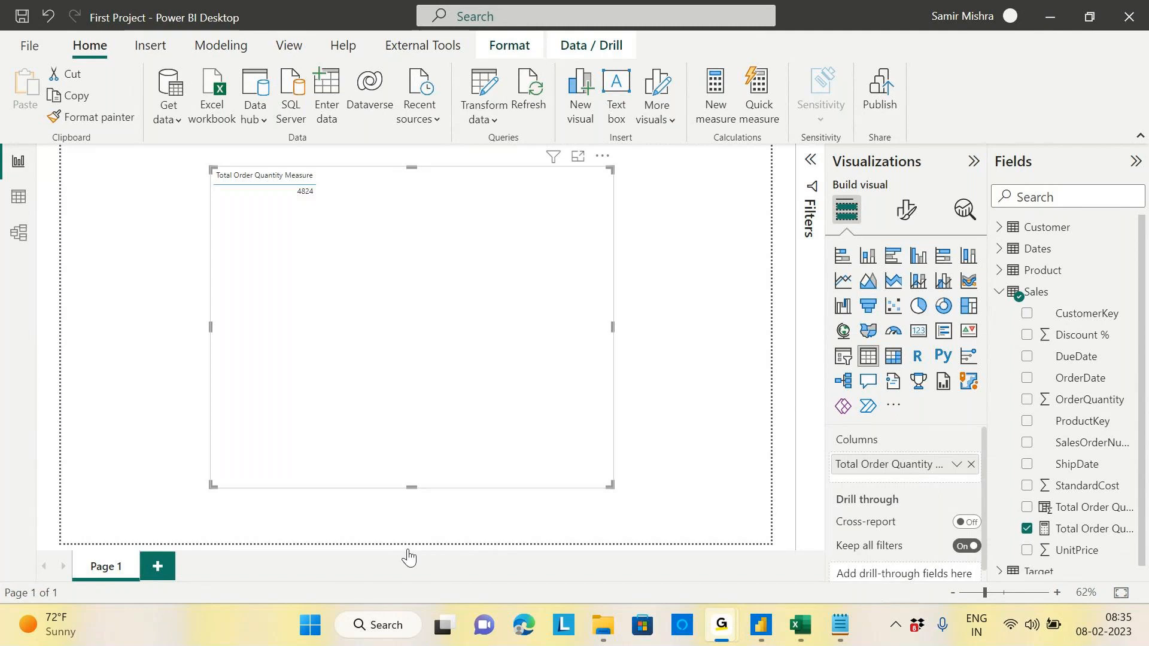
click(760, 626)
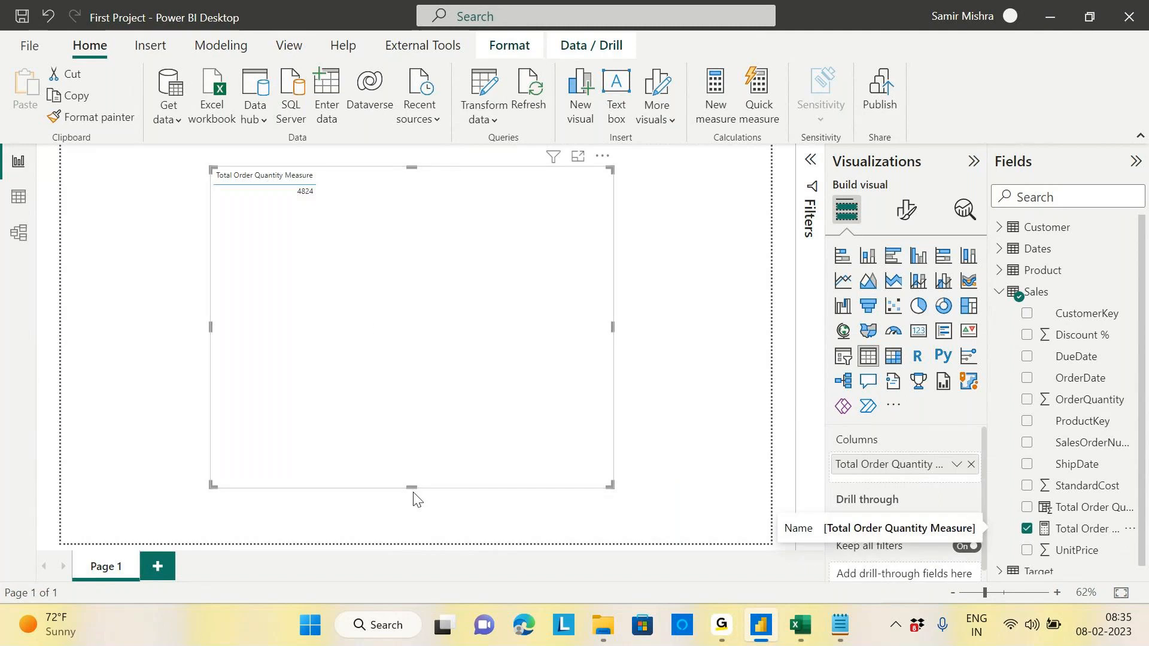
Step: Shorten and reposition the table visual, and set the font size of its values to 16
drag(413, 486, 436, 441)
drag(436, 307, 412, 315)
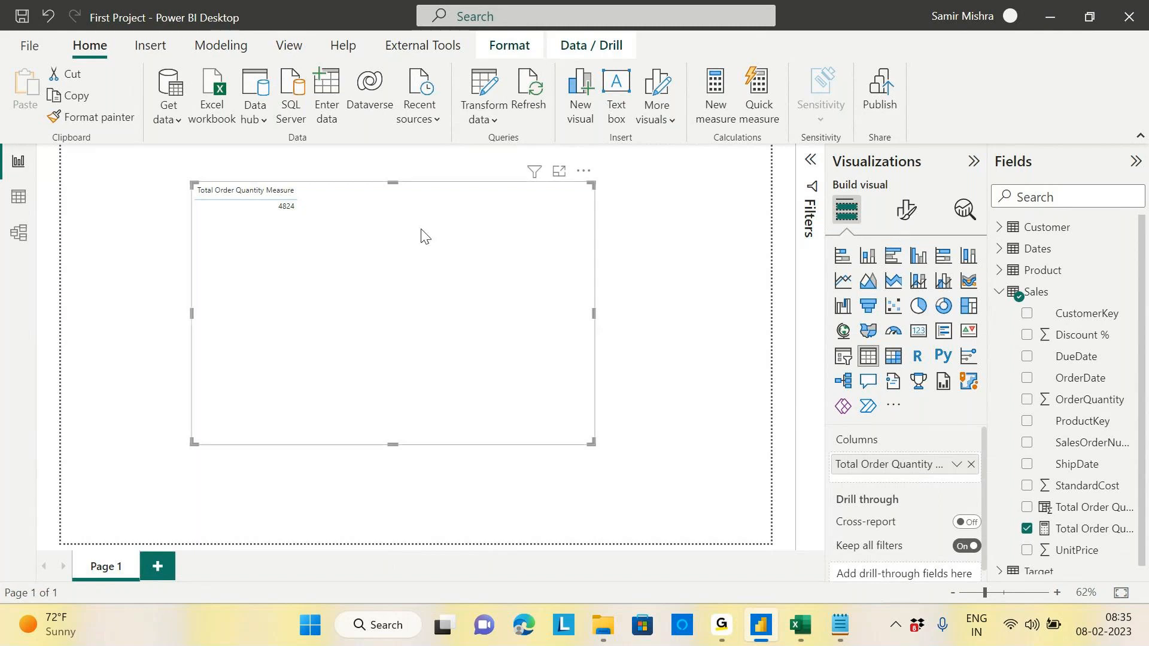
click(909, 210)
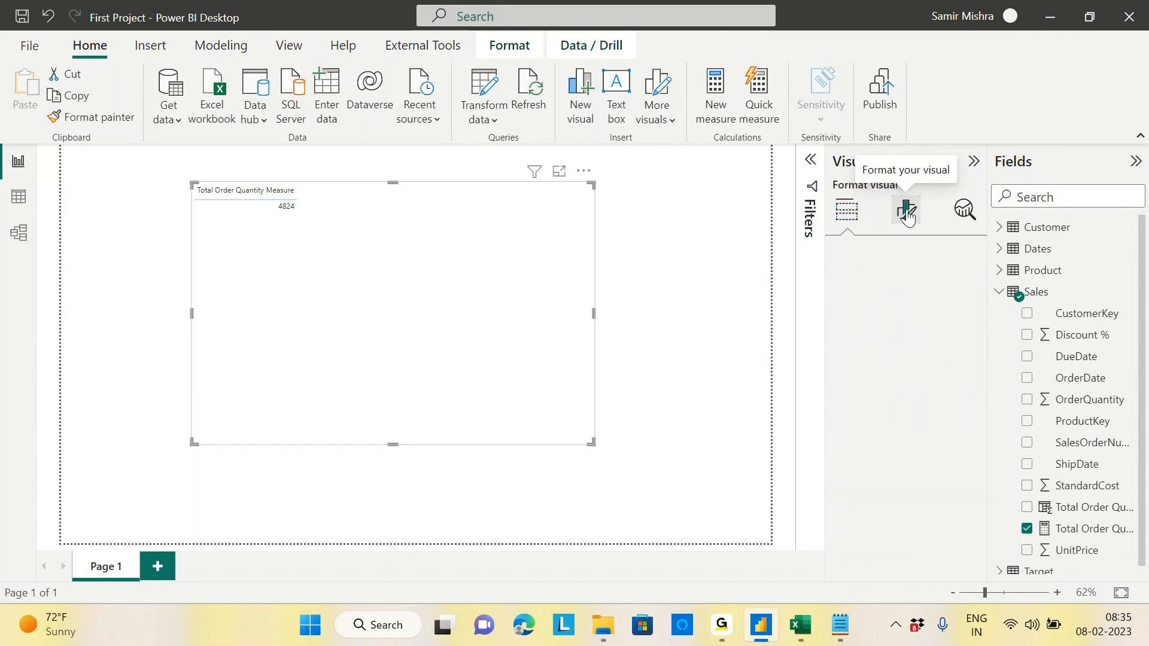
click(875, 407)
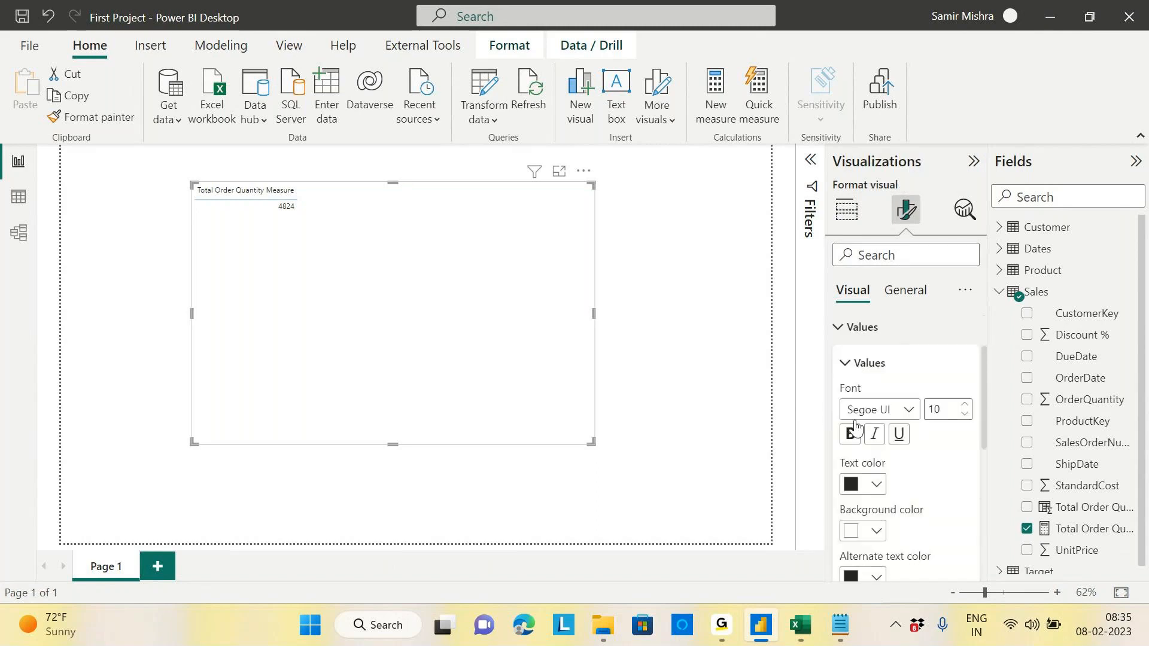
click(963, 405)
click(963, 404)
click(963, 405)
click(963, 404)
click(963, 405)
click(964, 405)
click(862, 362)
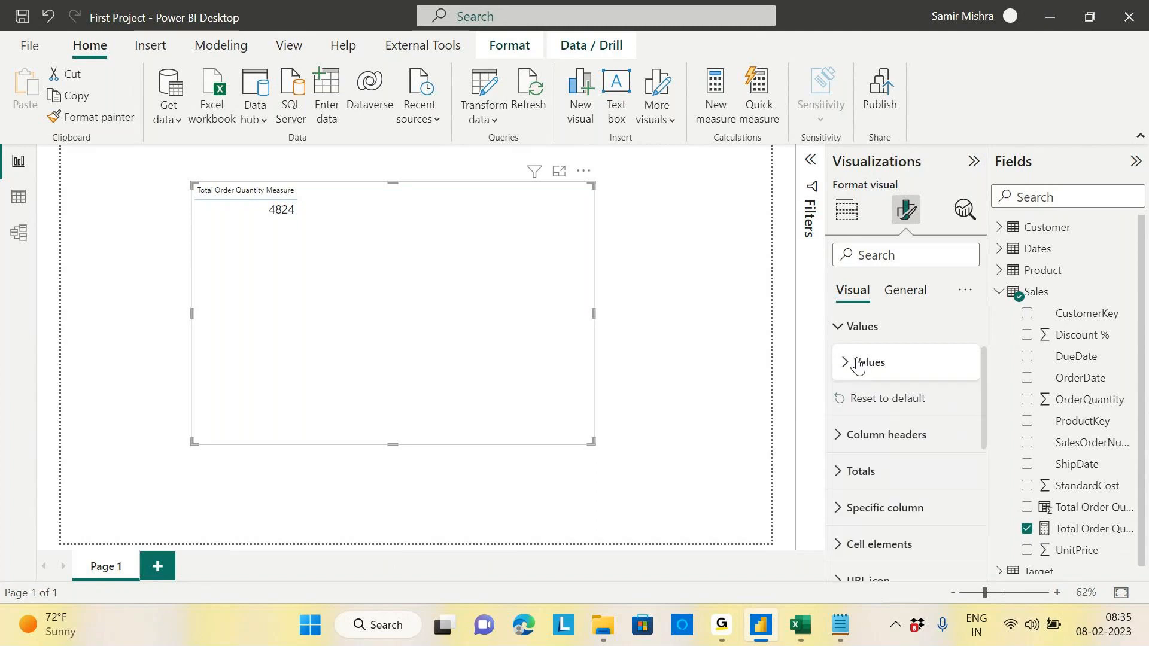
Step: Set the font size of the table visual's column headers to 16
click(890, 446)
click(965, 511)
click(965, 512)
click(965, 512)
click(965, 512)
click(965, 511)
click(965, 511)
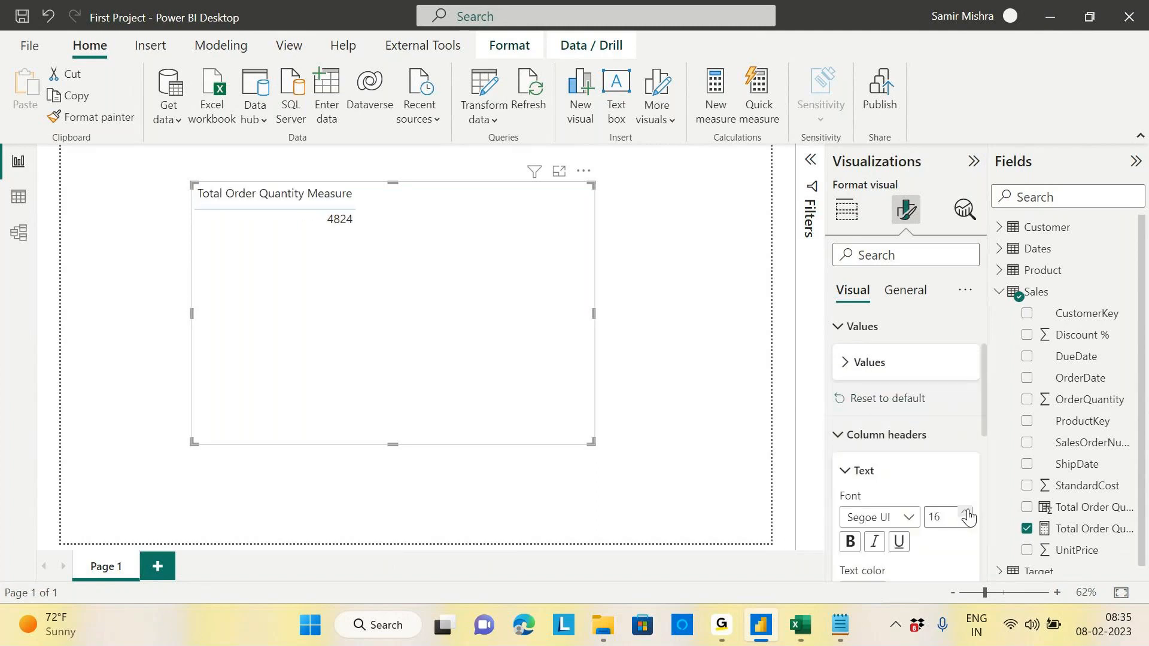
Step: Make the table visual smaller and reposition it in the upper middle of the report page
drag(350, 293, 374, 292)
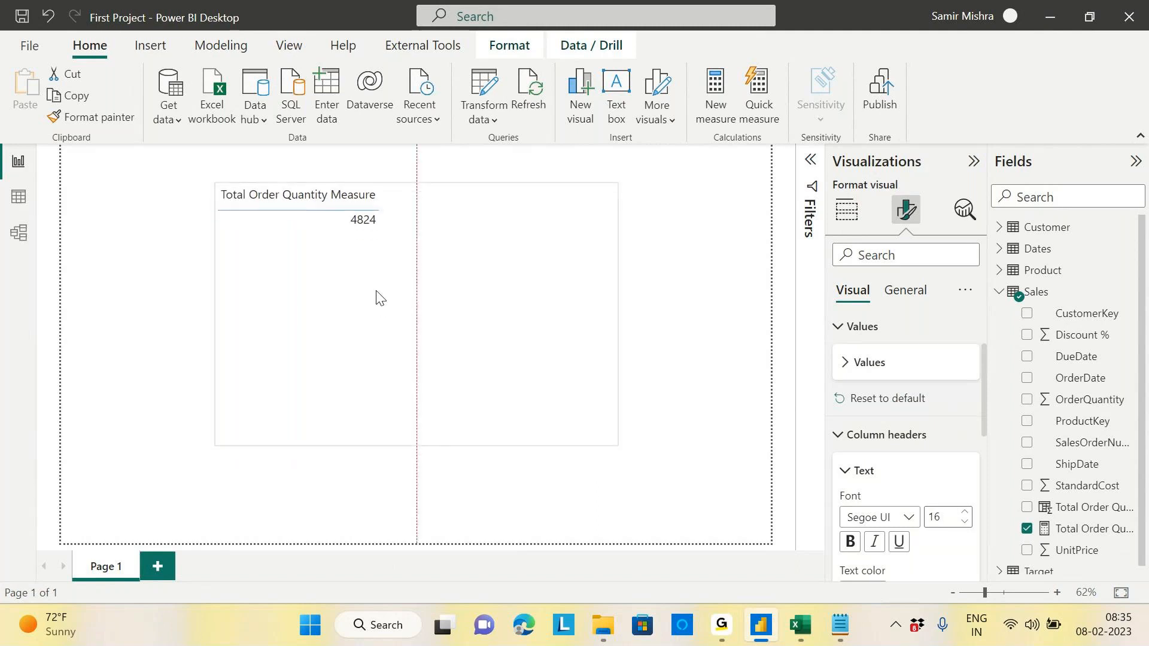
drag(613, 444, 608, 405)
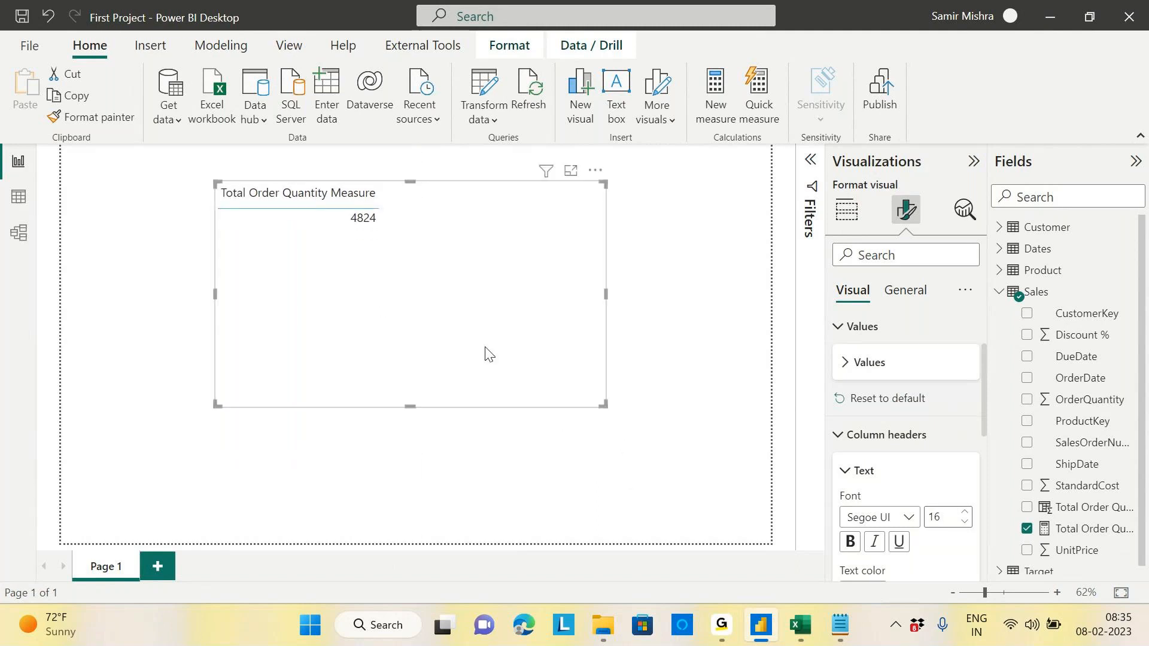
drag(488, 354, 495, 361)
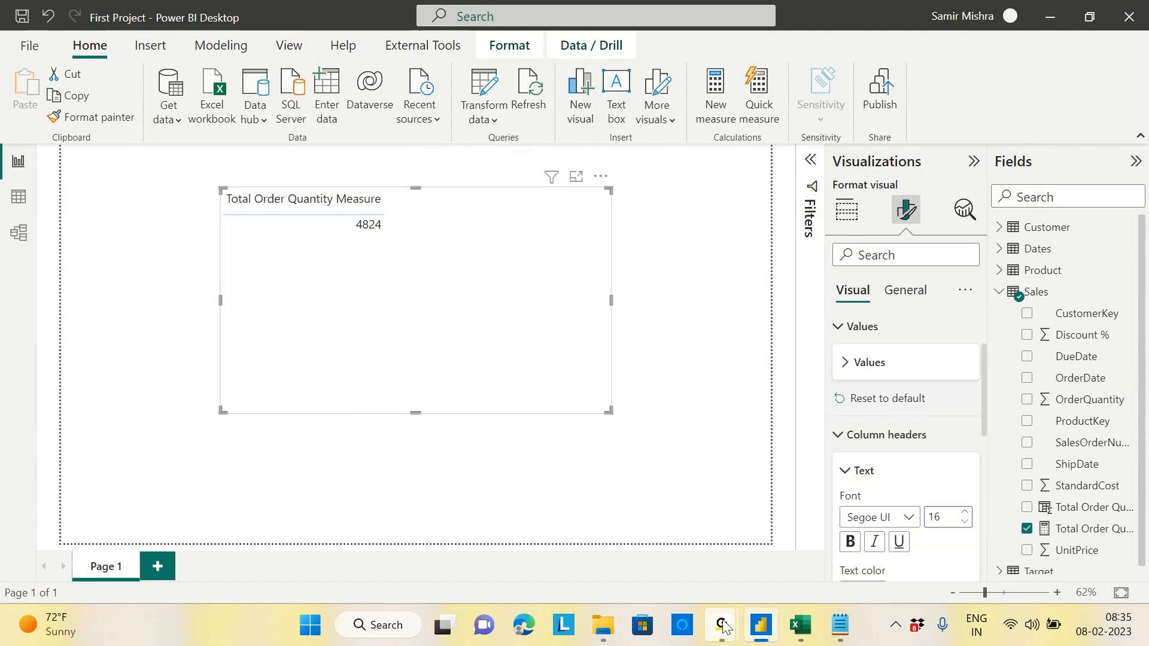
click(815, 535)
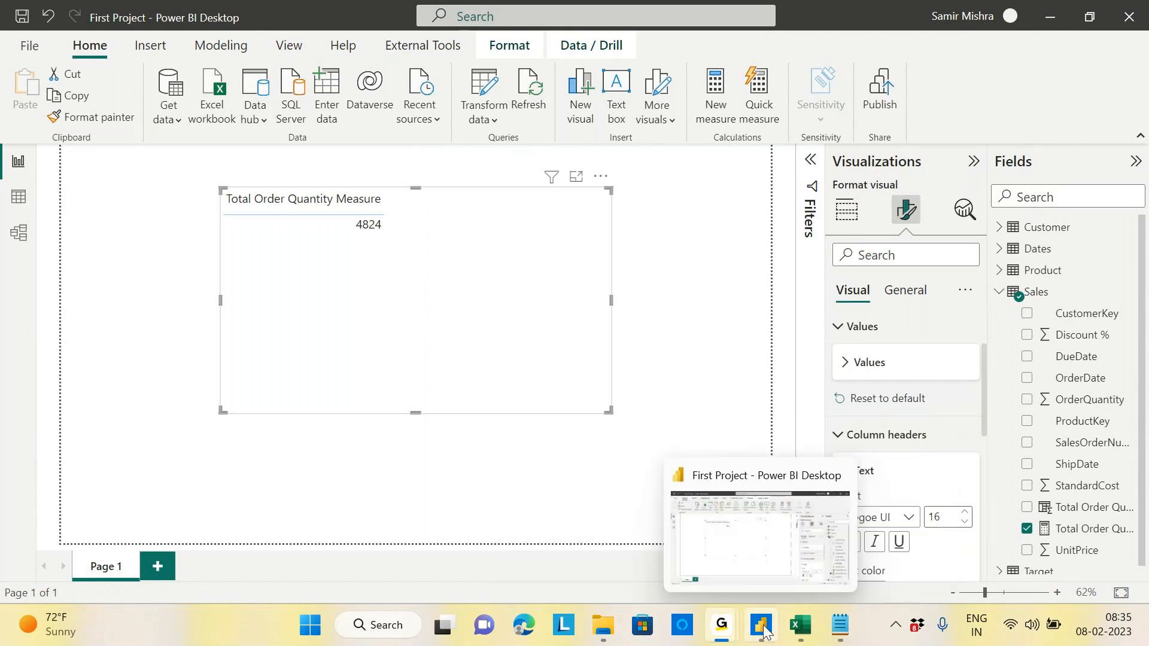
click(769, 525)
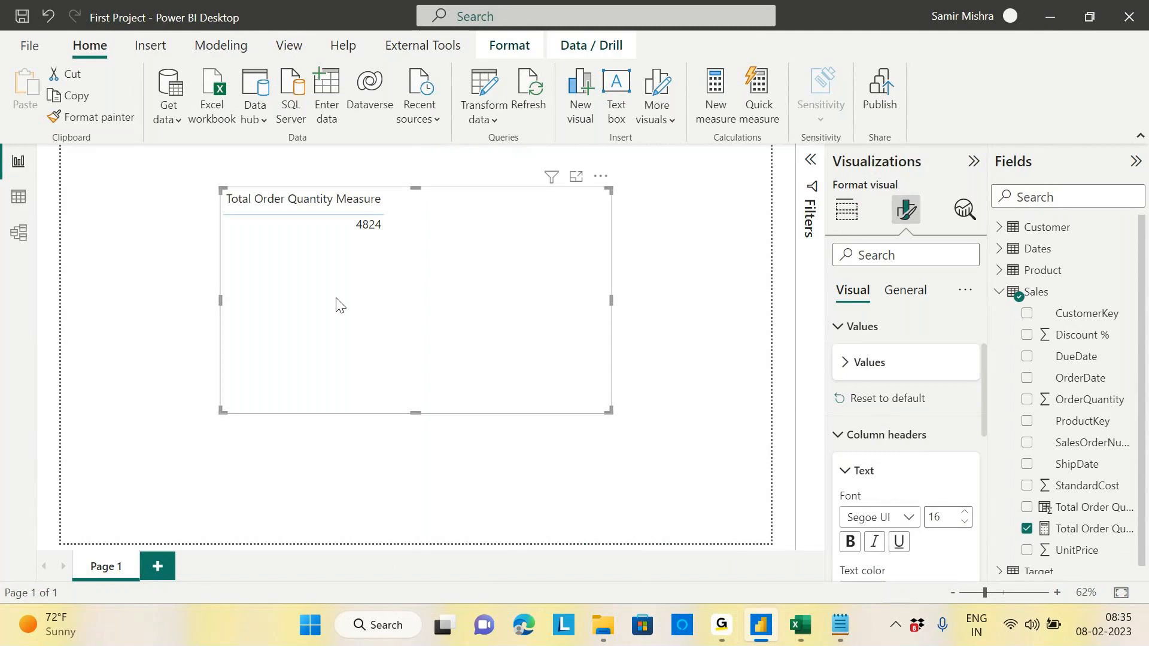
drag(337, 303, 308, 302)
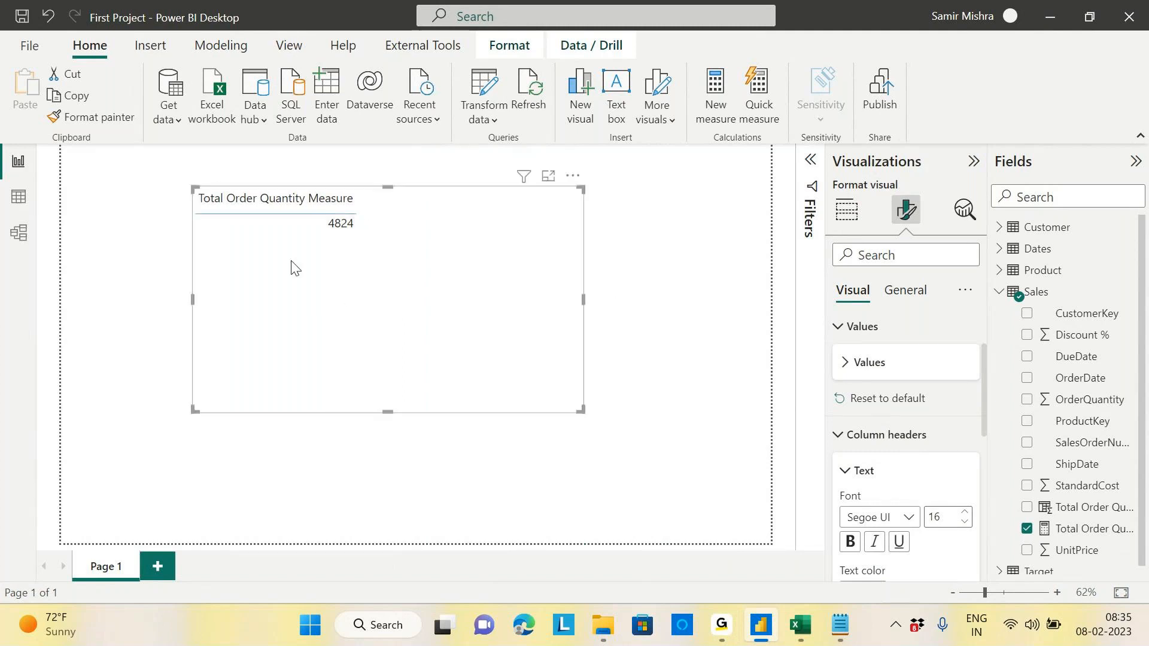
click(191, 193)
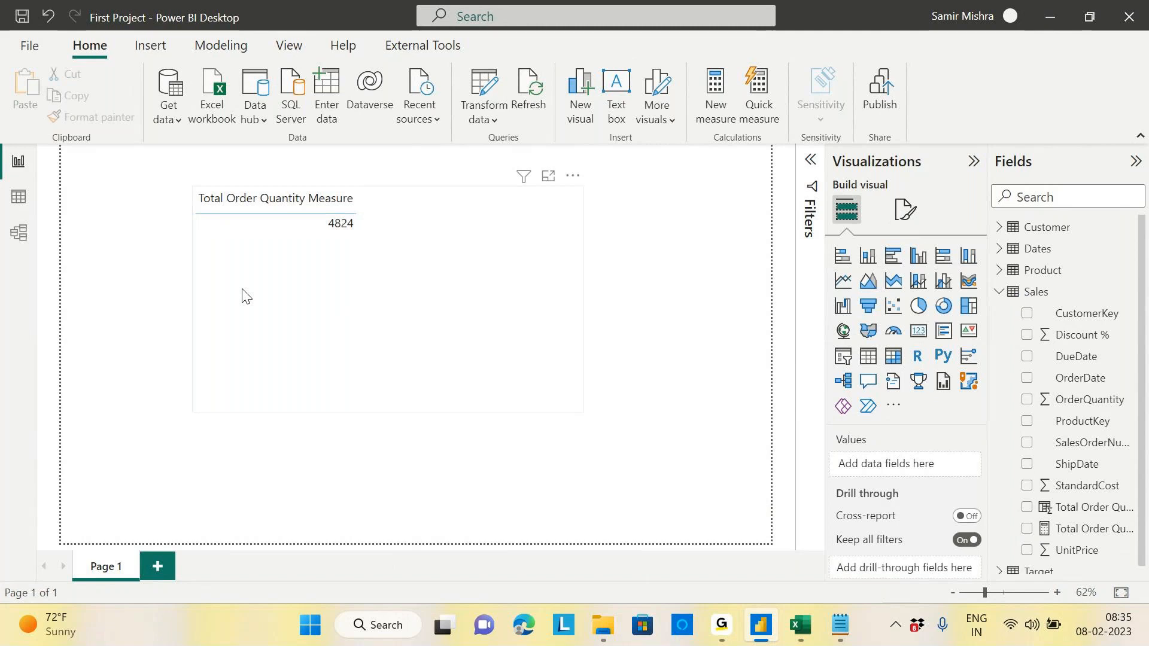
click(200, 200)
drag(200, 200, 215, 196)
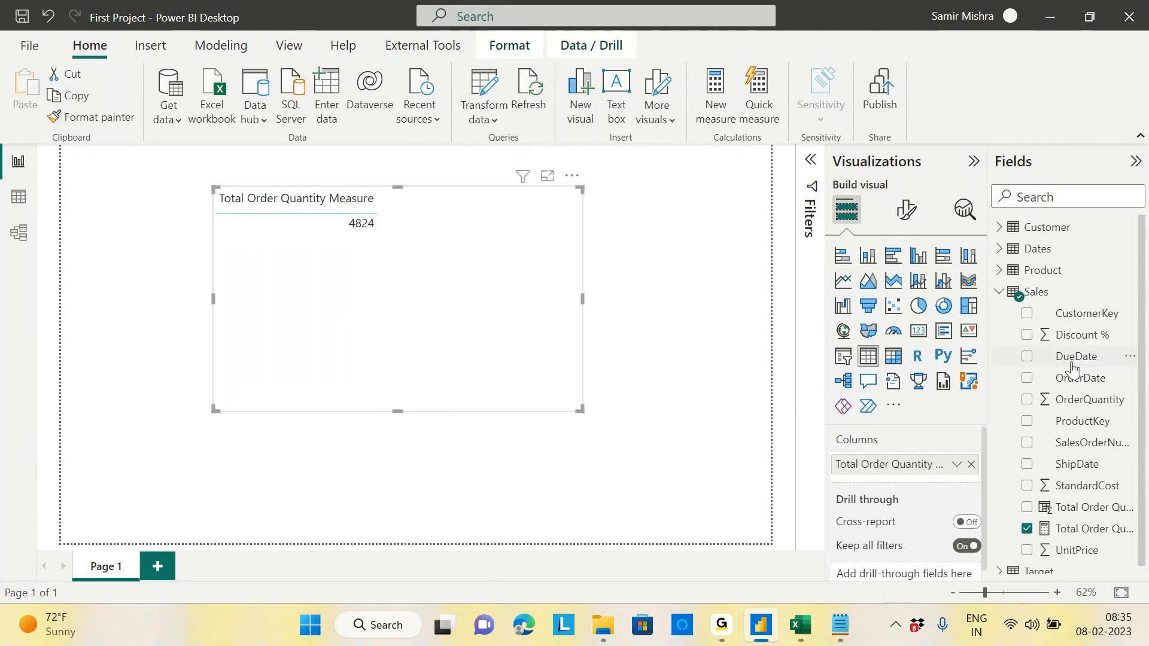
Step: Add the Customer field from the Customer table to the table visual
click(1000, 293)
click(1000, 272)
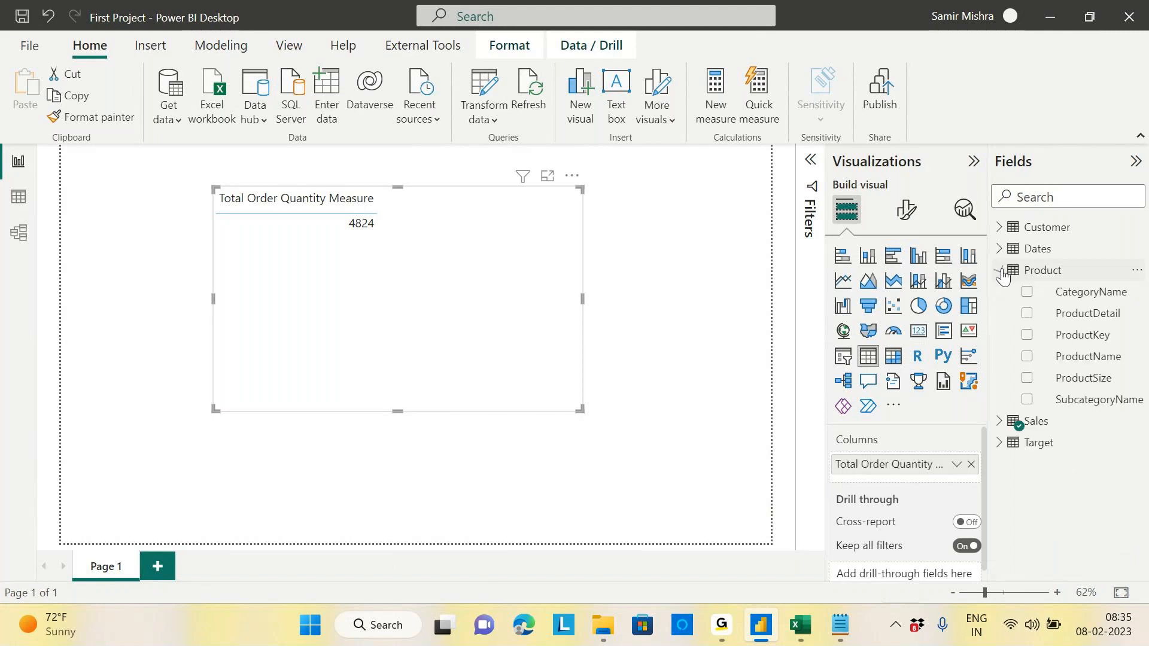
click(1000, 270)
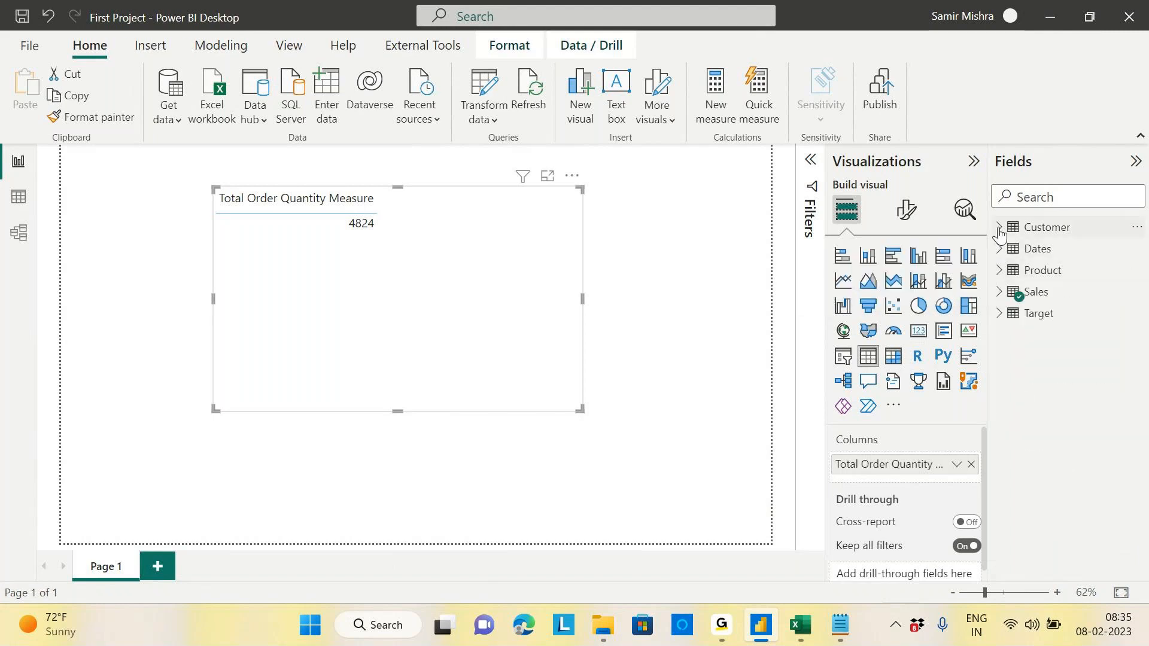
click(998, 227)
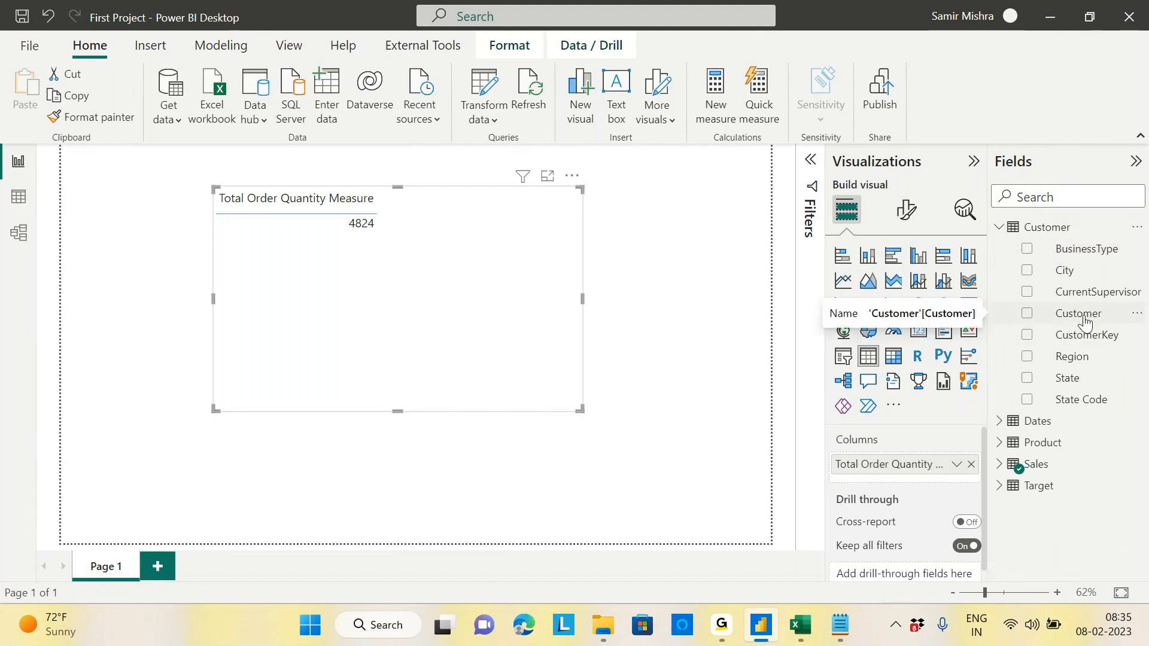
drag(1087, 322, 925, 476)
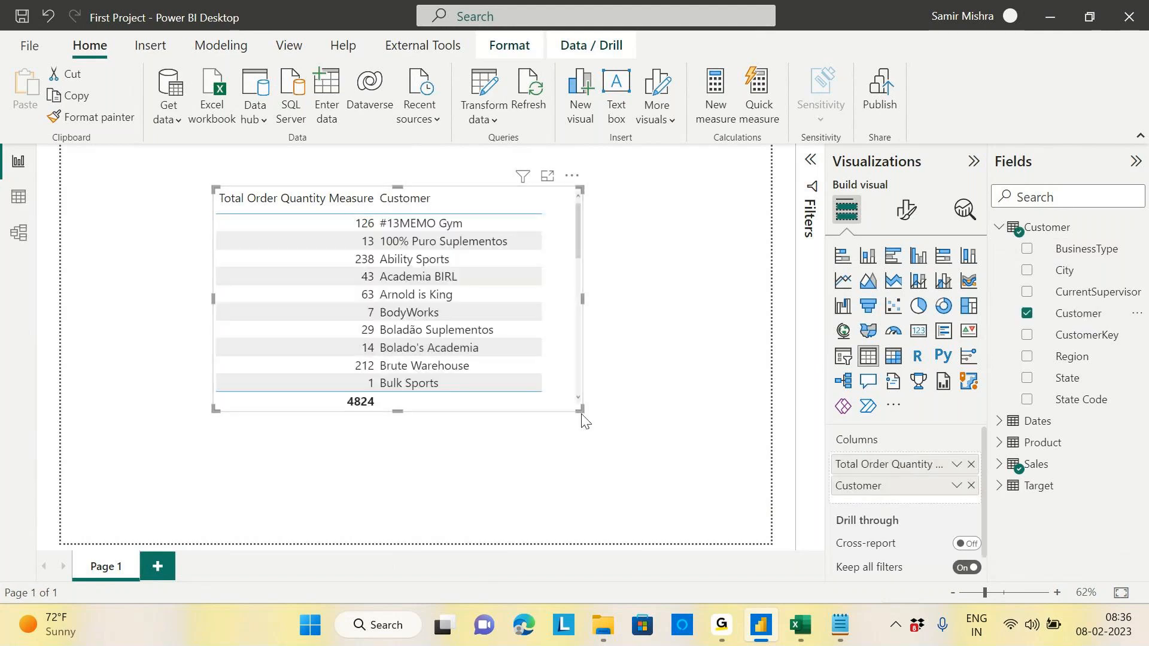
Step: Put Customer ahead of Total Order Quantity Measure and enlarge the table visual to almost the full page height
drag(580, 410, 611, 458)
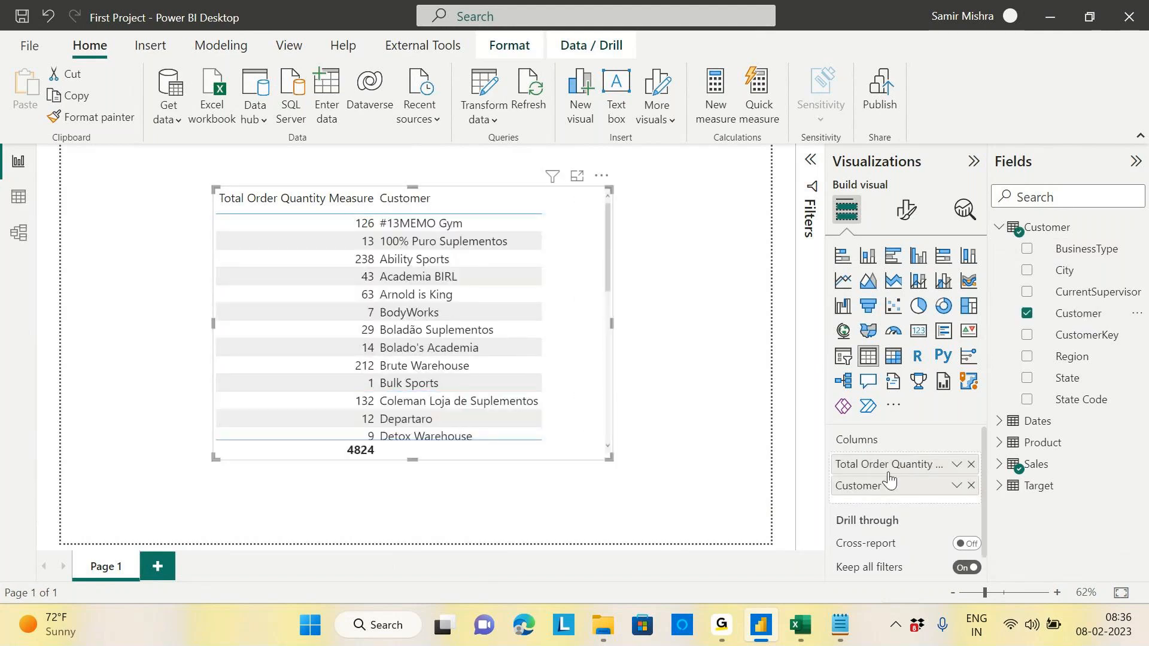
drag(892, 465, 897, 496)
drag(896, 495, 898, 497)
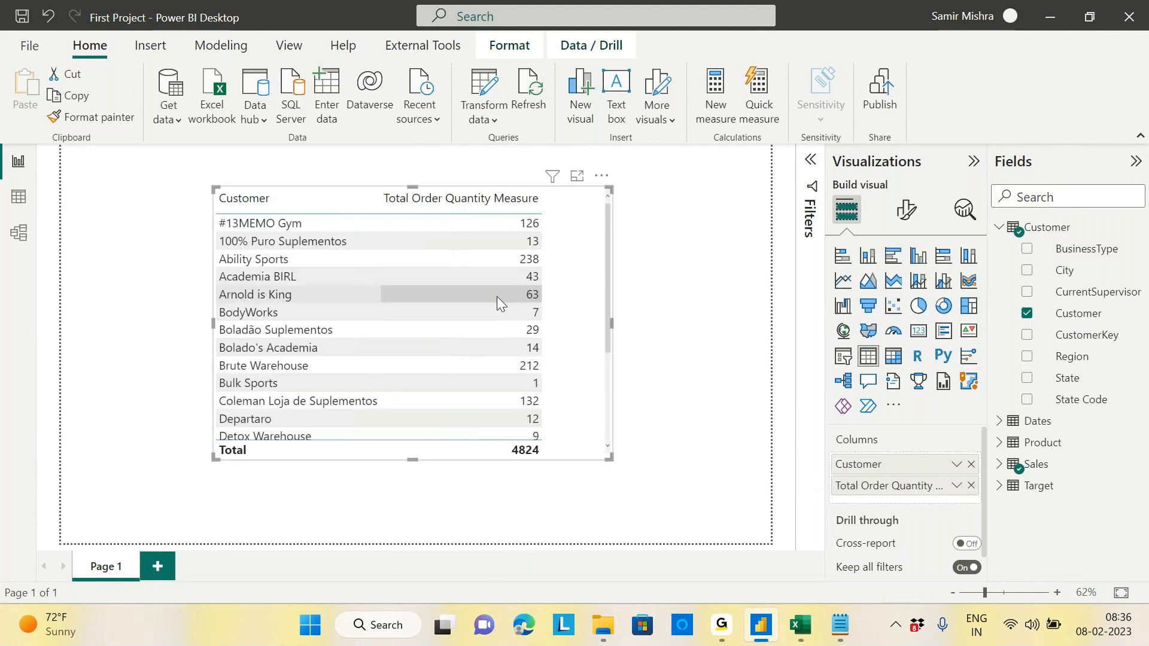
drag(584, 429, 601, 541)
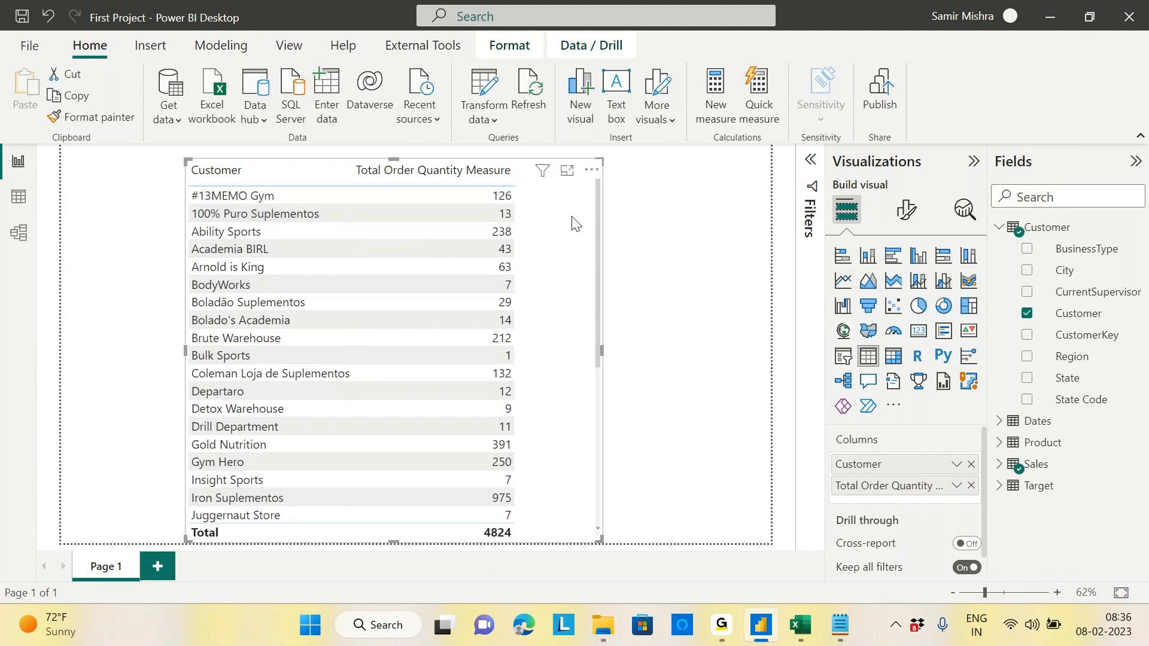
drag(596, 226, 652, 220)
Step: Remove Customer from the table visual and review the Total Order Quantity column in the Sales table data
click(971, 466)
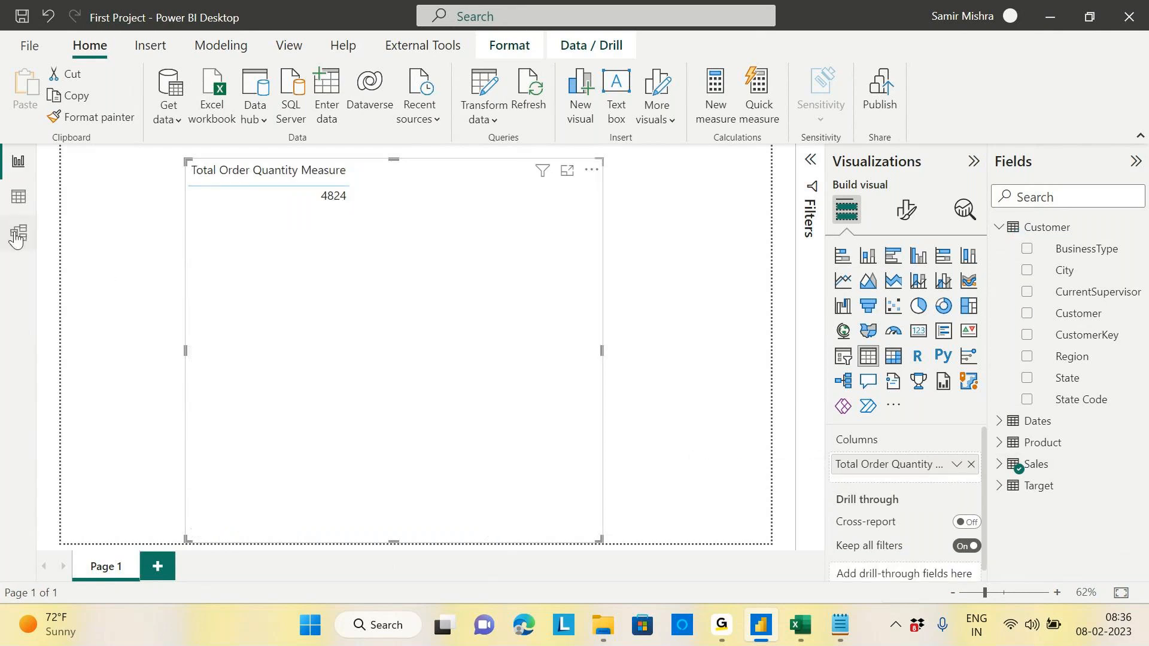
click(18, 197)
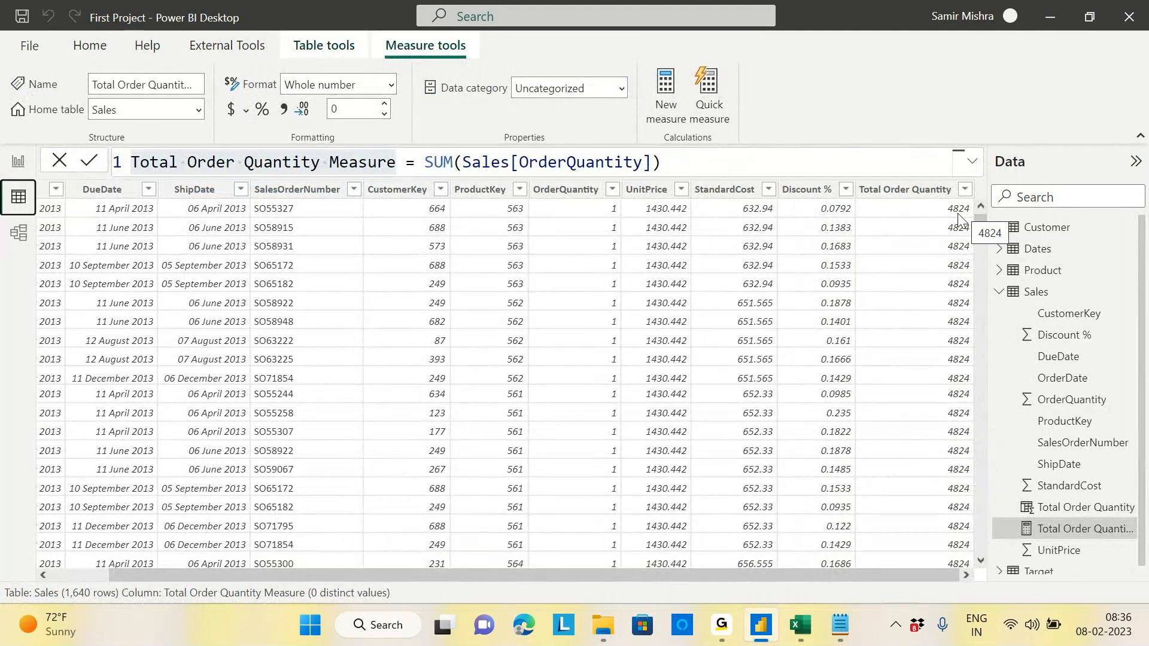
scroll(411, 553, left, 2)
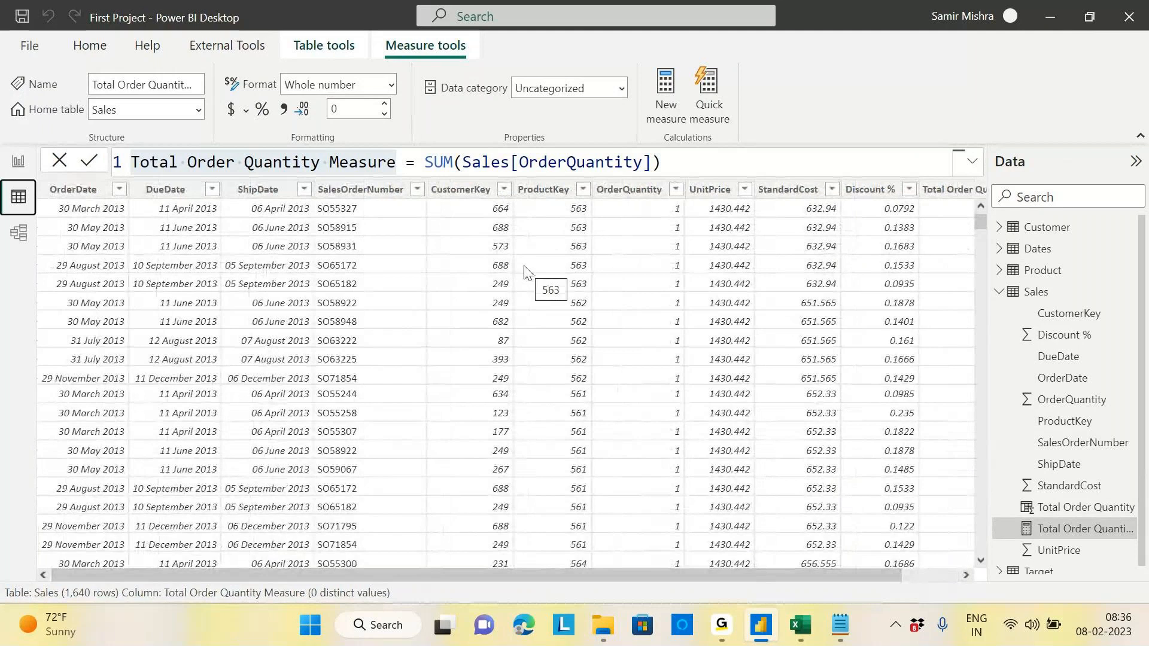
scroll(861, 366, right, 2)
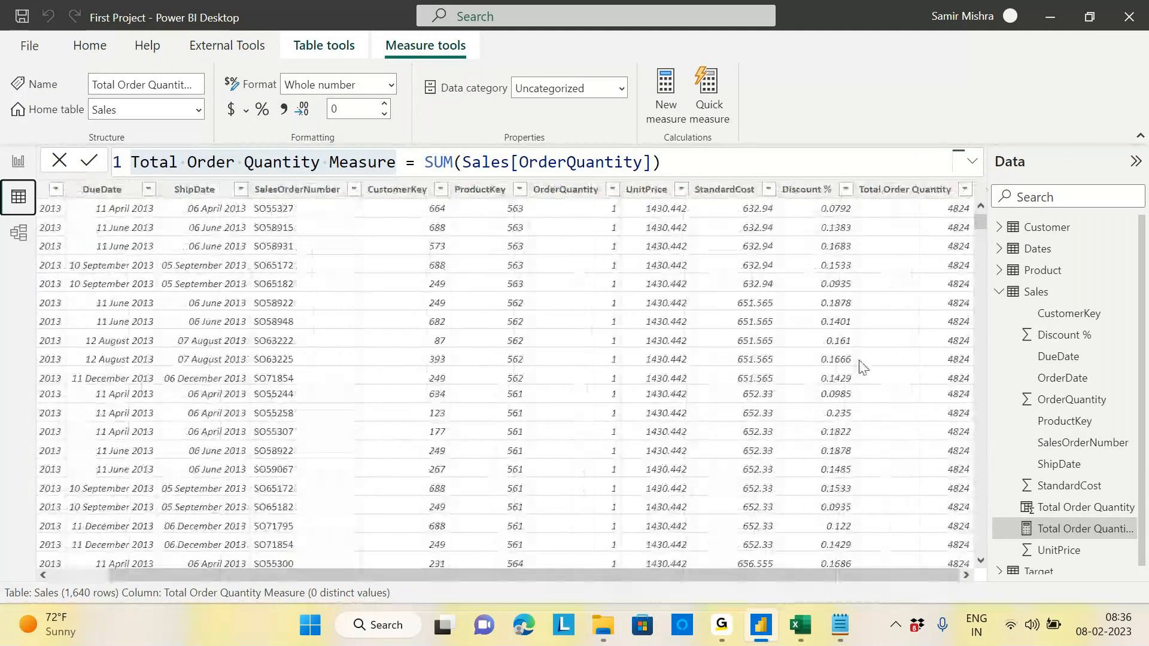
Step: Return to the report page and add CategoryName from the Product table to the table visual
click(18, 161)
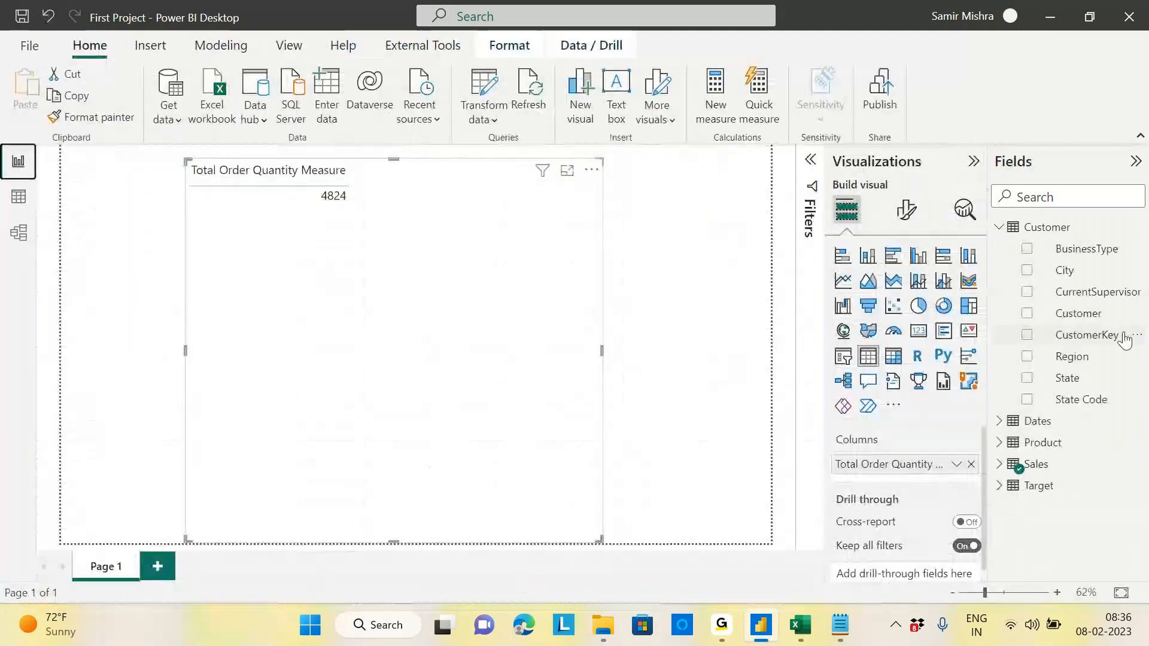
click(1005, 228)
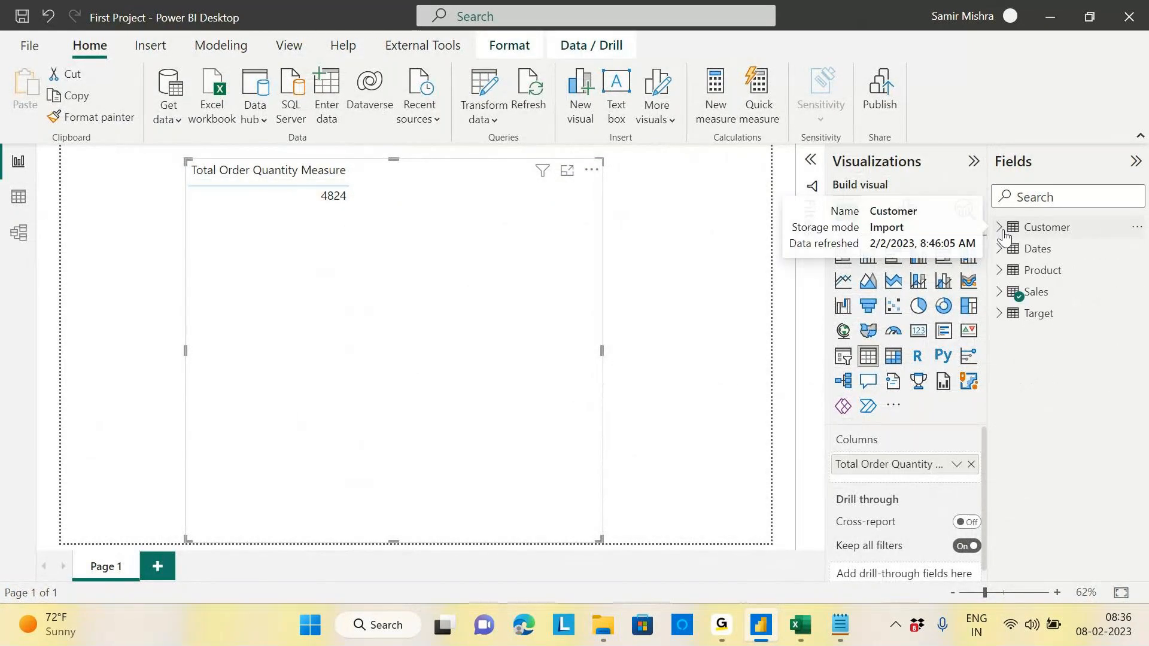
click(999, 270)
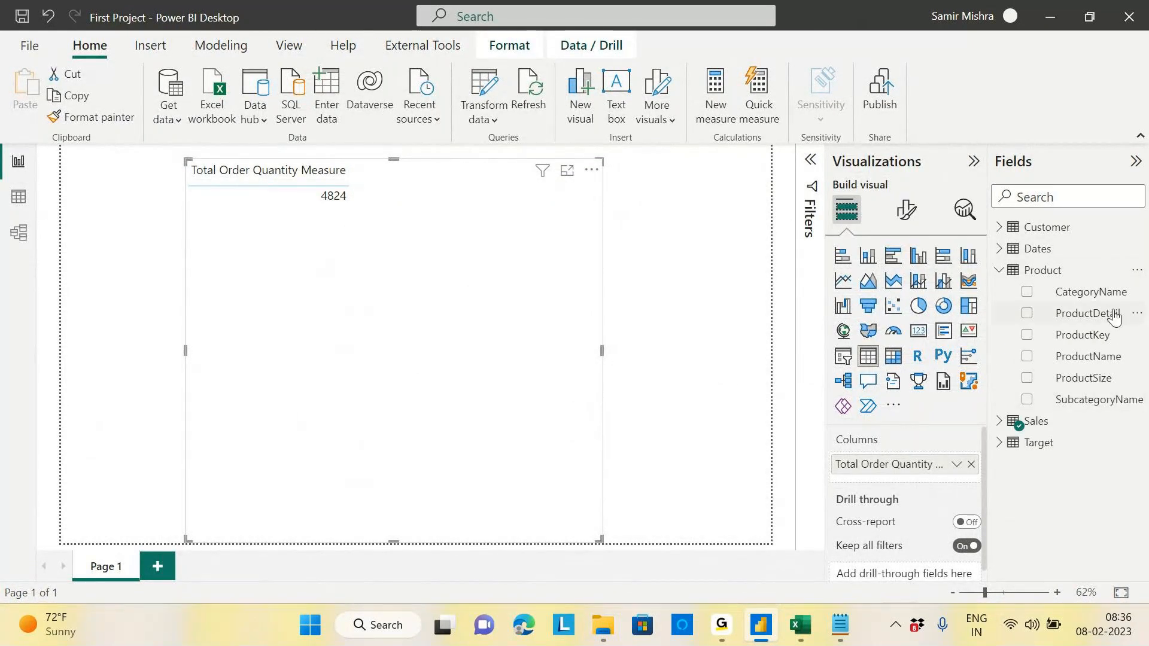
drag(1104, 300, 940, 458)
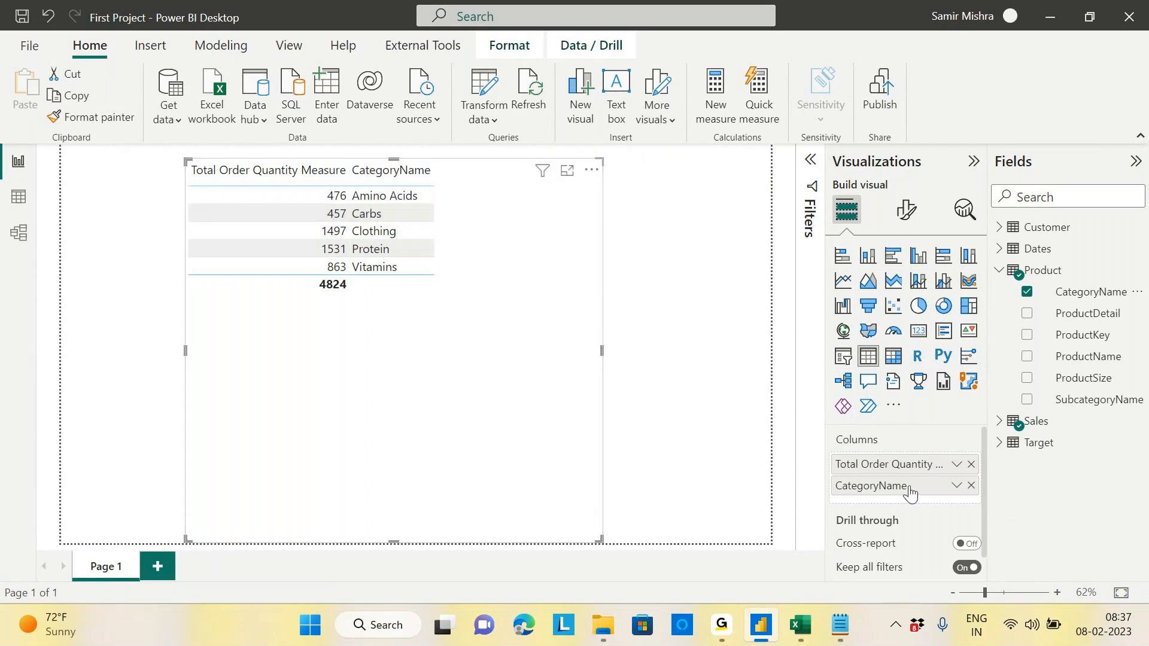
Step: Replace CategoryName in the table visual with the Customer field, placed ahead of Total Order Quantity Measure
click(971, 486)
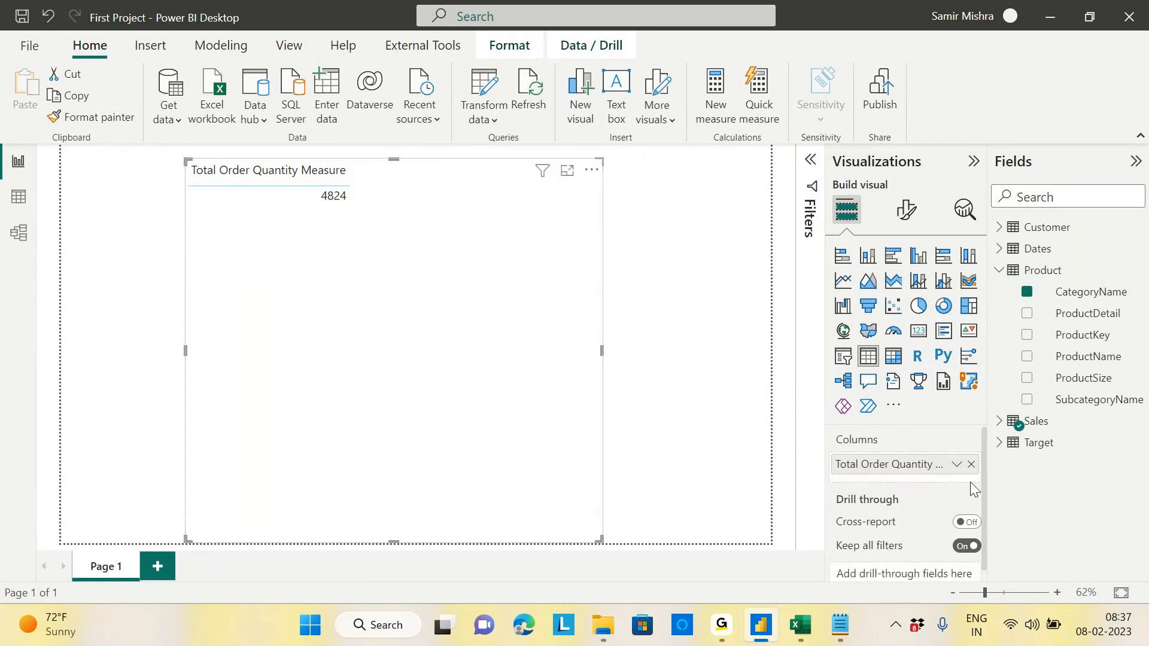
click(999, 269)
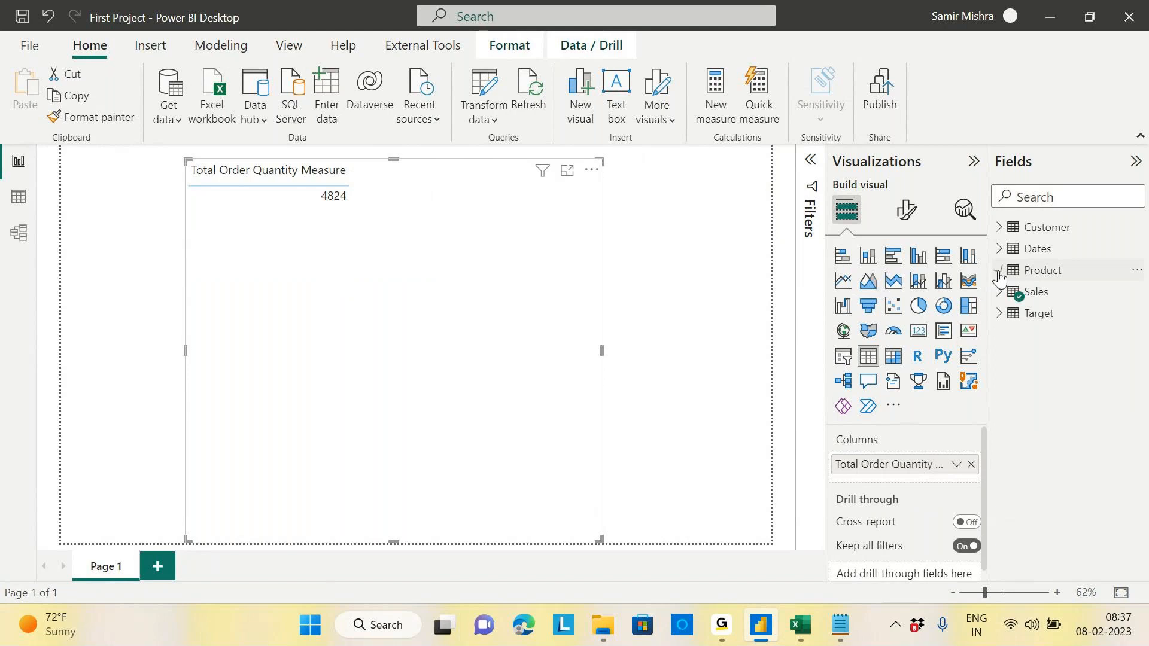
click(999, 227)
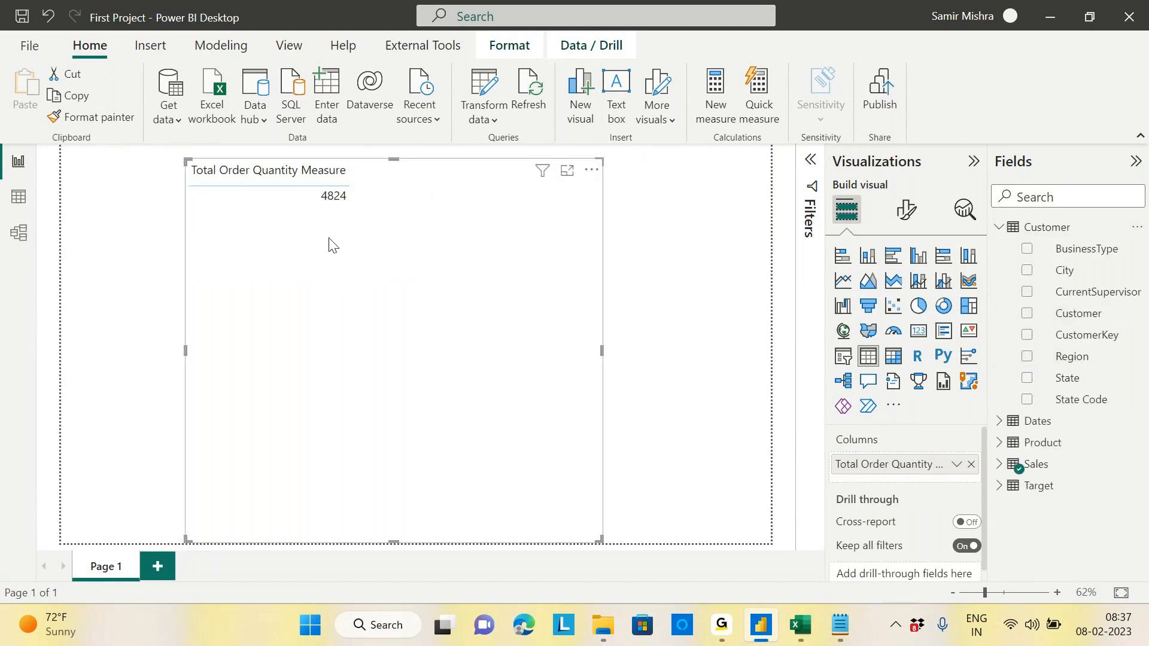
drag(1065, 313, 907, 469)
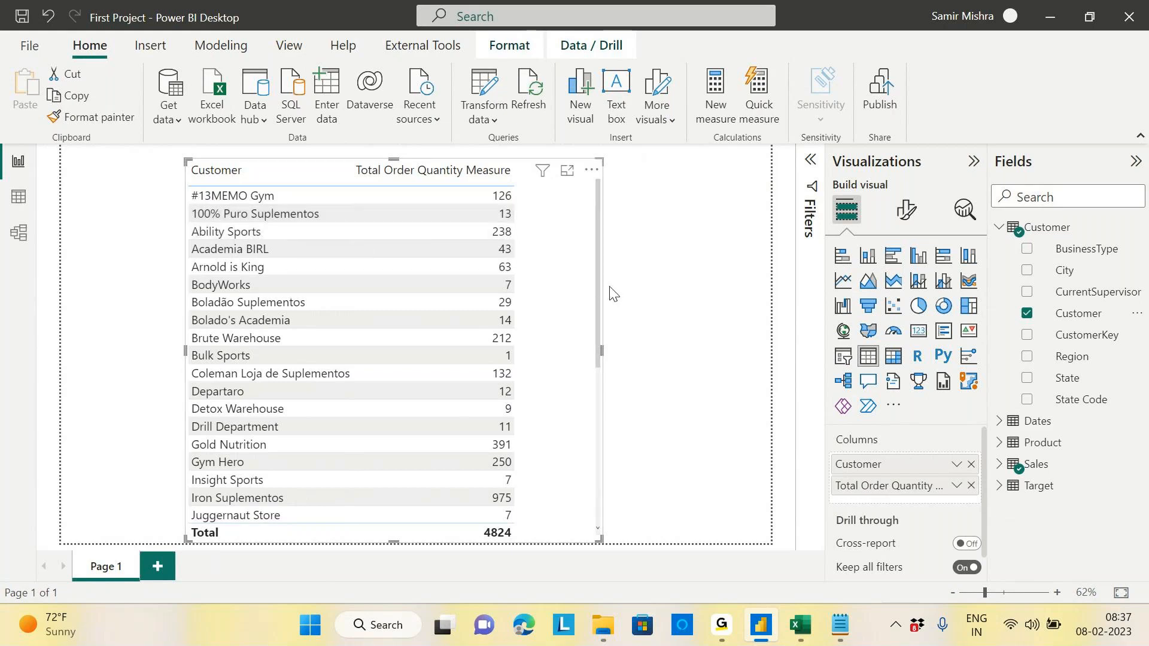
drag(595, 285, 590, 332)
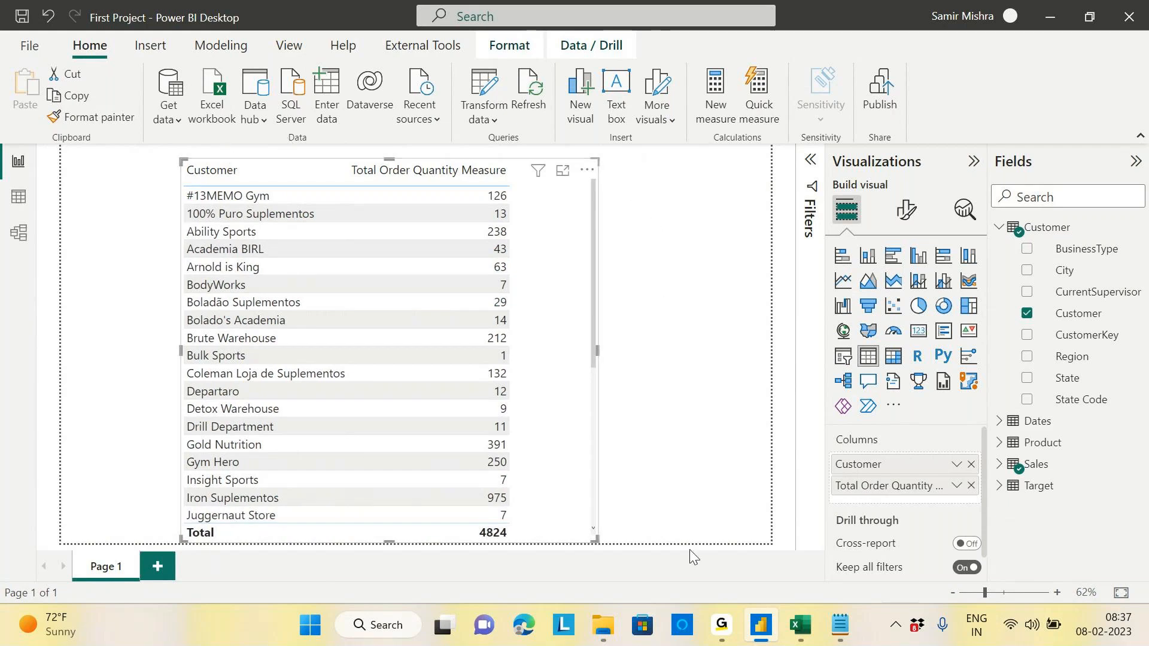
Step: Highlight "Filter Context" in the Notepad notes, and return to the report and shift the table visual slightly
click(840, 625)
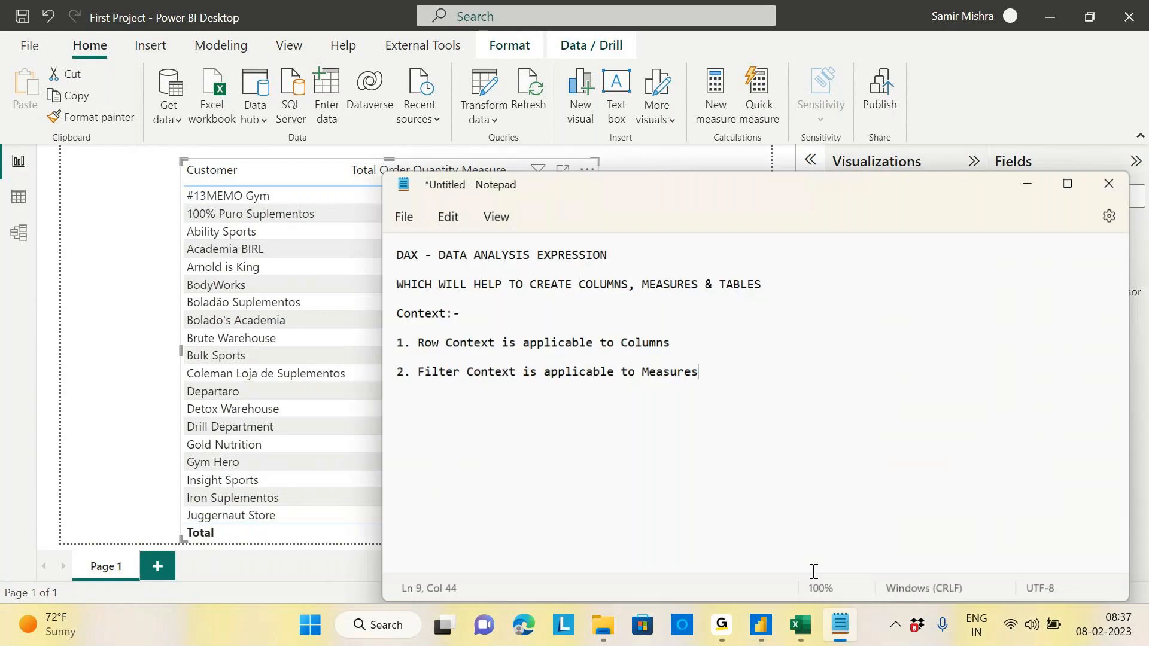
drag(410, 367, 516, 368)
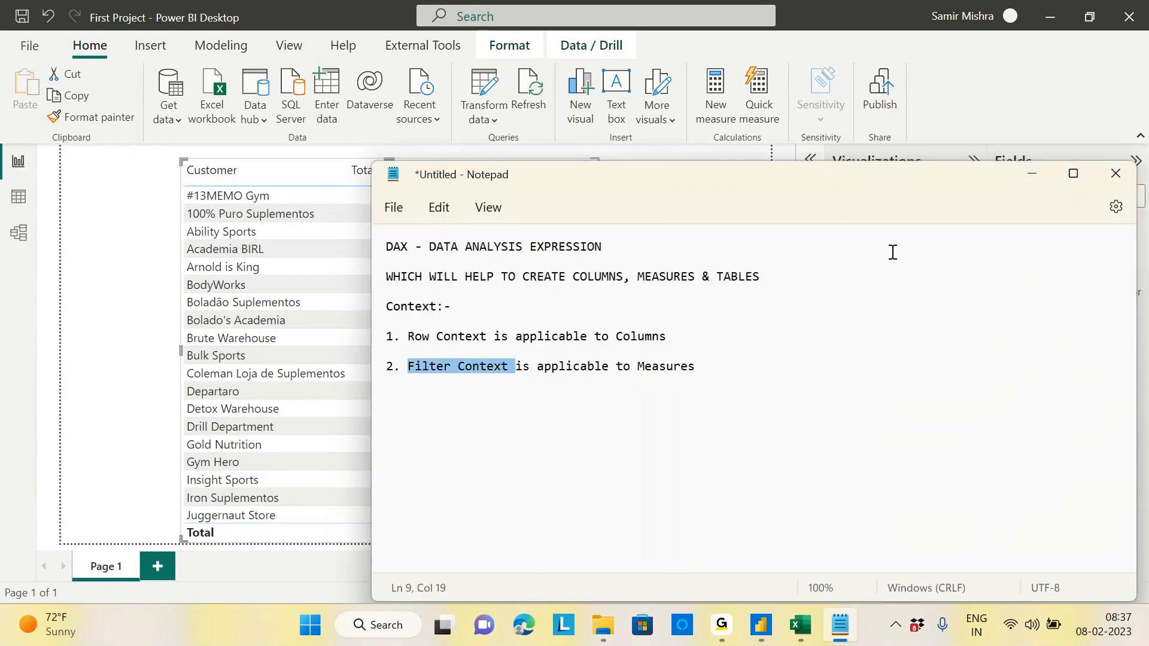
click(1034, 174)
drag(554, 277, 565, 254)
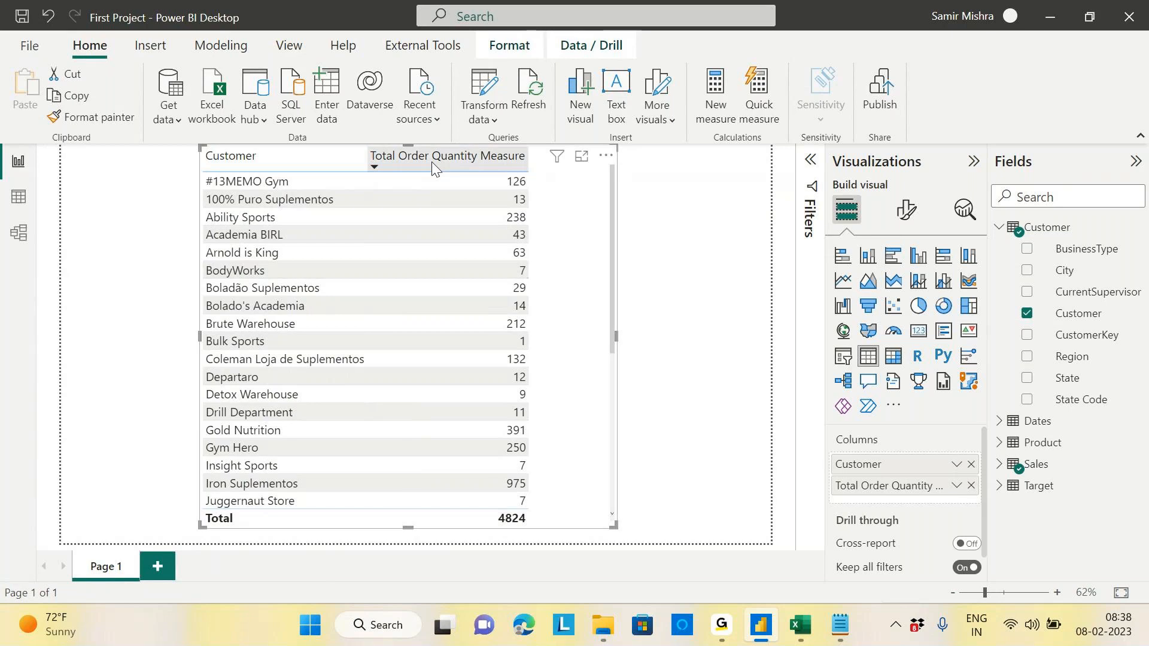
Step: Select the BodyWorks row in the report table and filter the Customer table's Customer column to BodyWorks in the data view
click(238, 269)
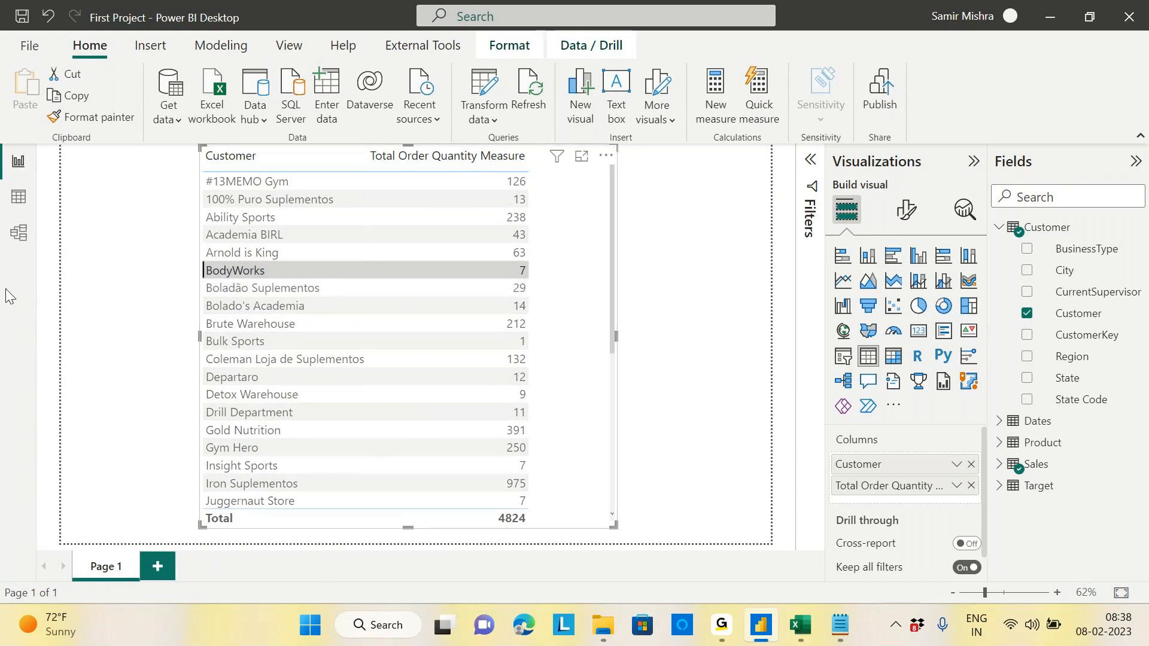
click(17, 202)
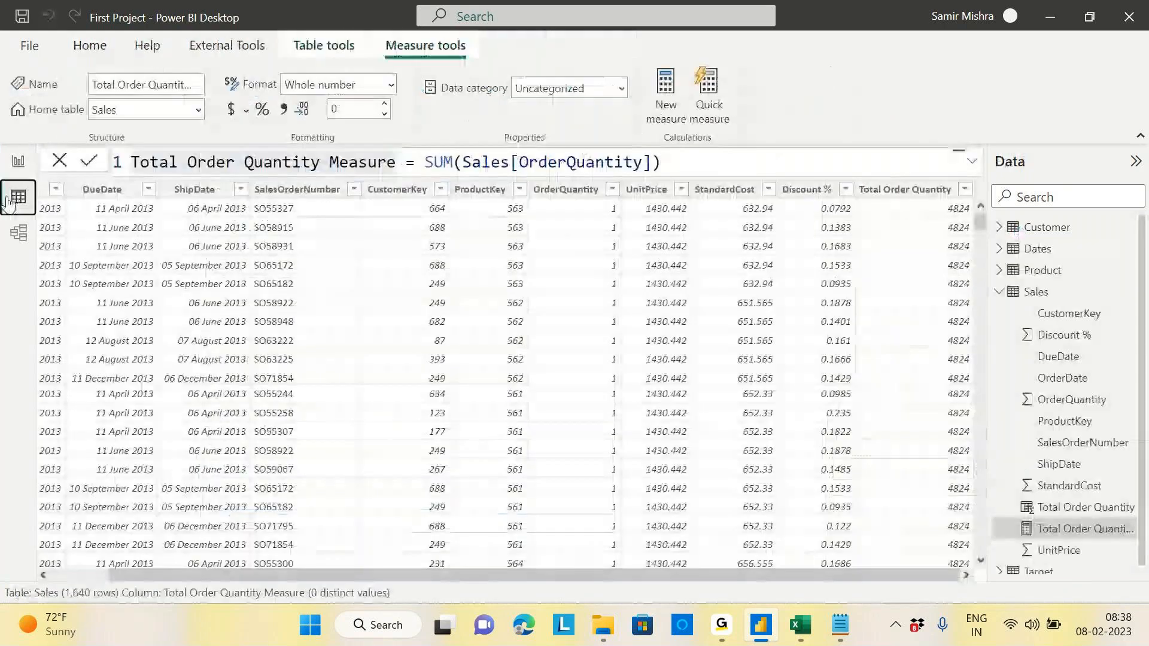
click(1046, 228)
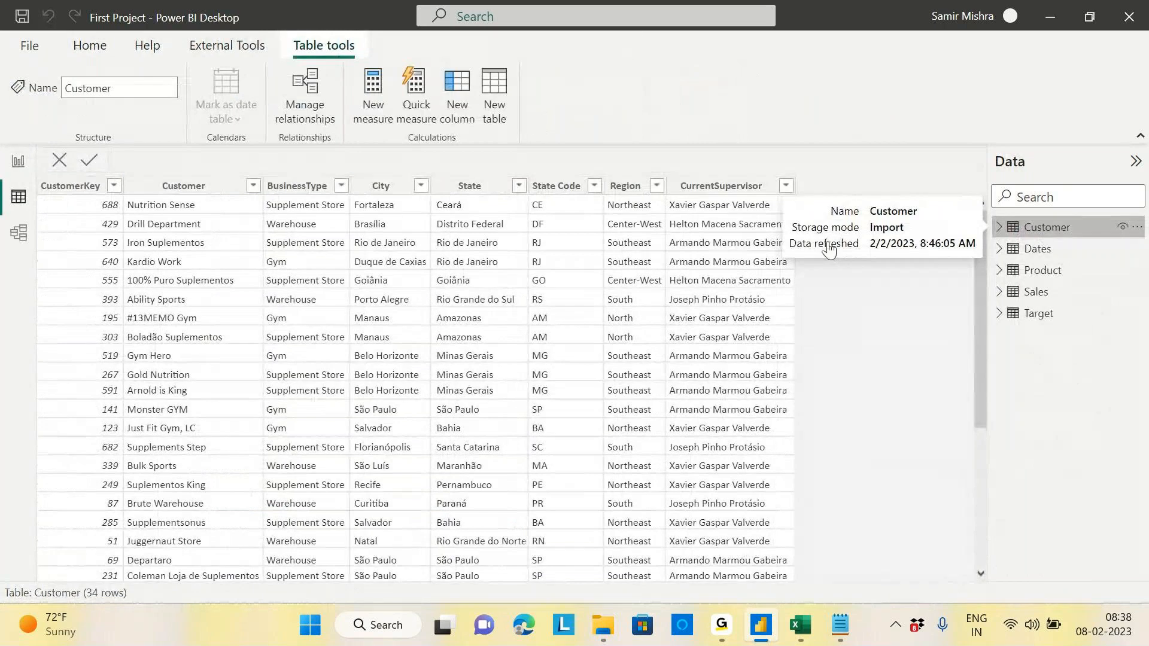
click(18, 161)
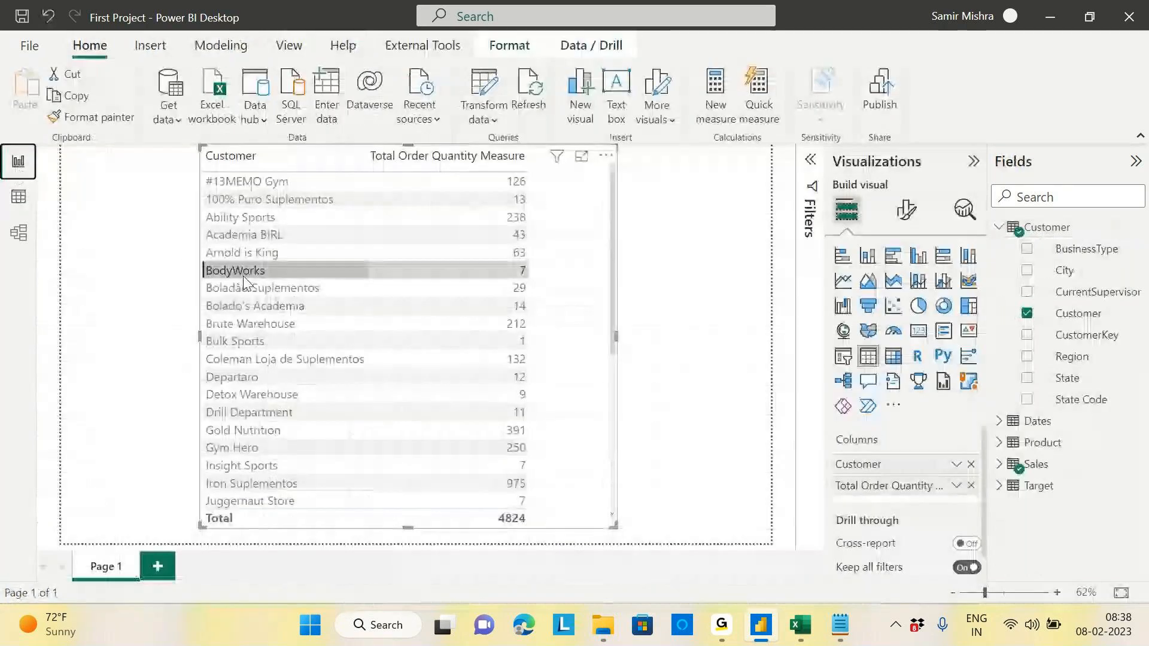
click(19, 197)
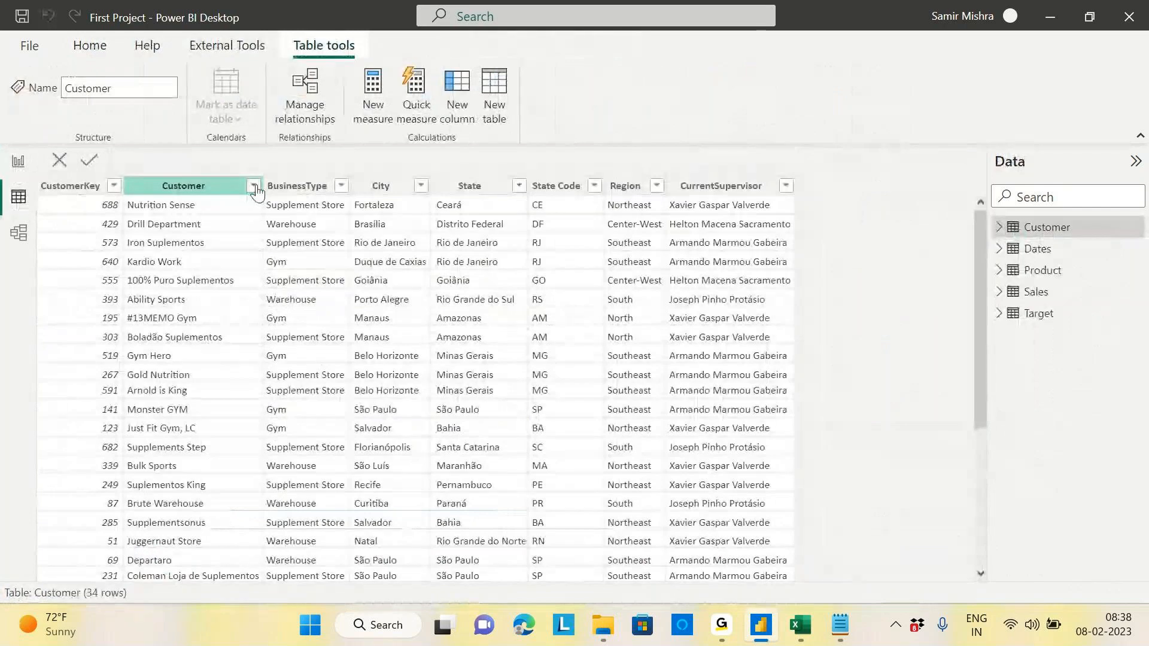
click(254, 186)
click(301, 237)
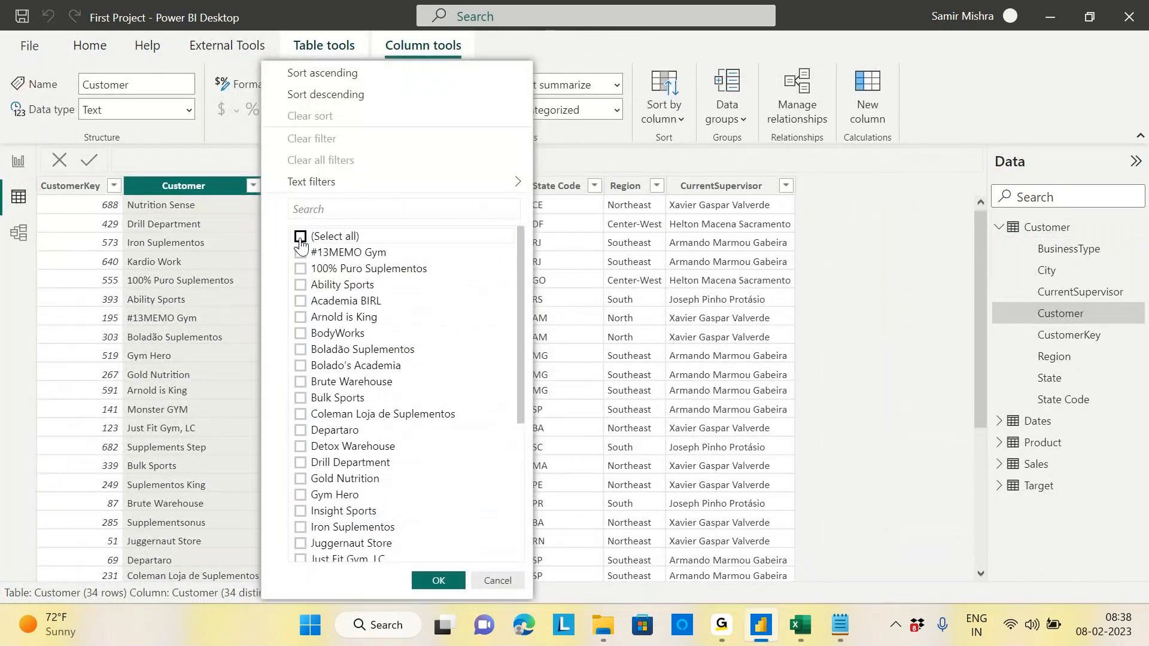
click(300, 333)
click(439, 581)
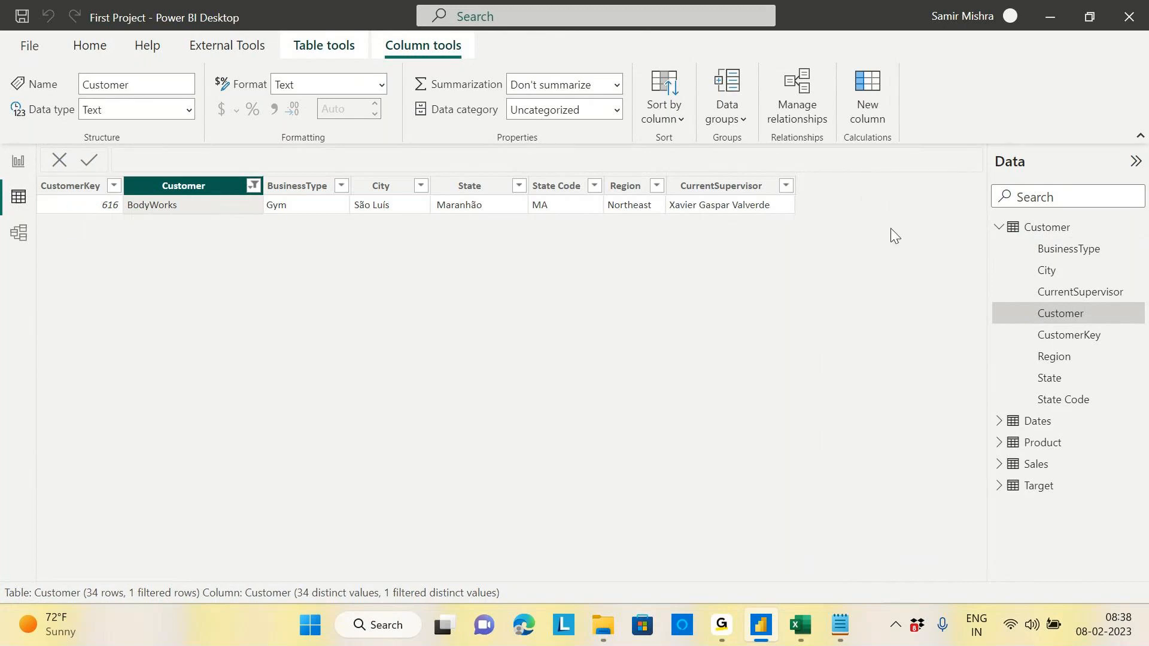
Step: Filter the CustomerKey column of the Sales table data to BodyWorks' key
click(998, 230)
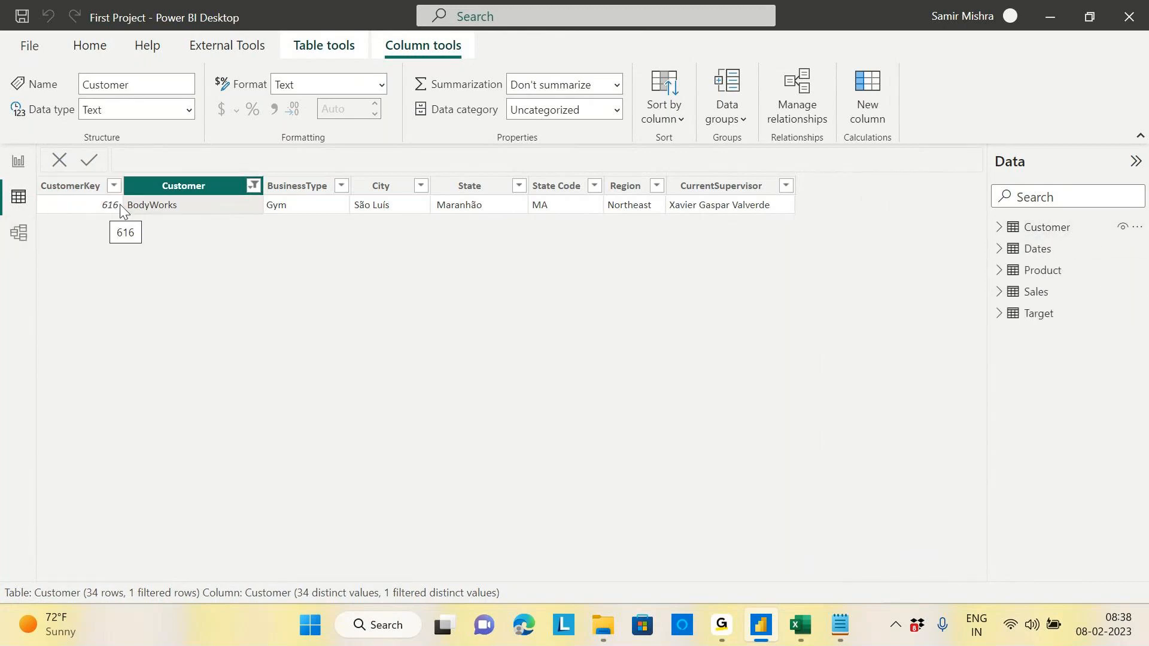
click(1046, 293)
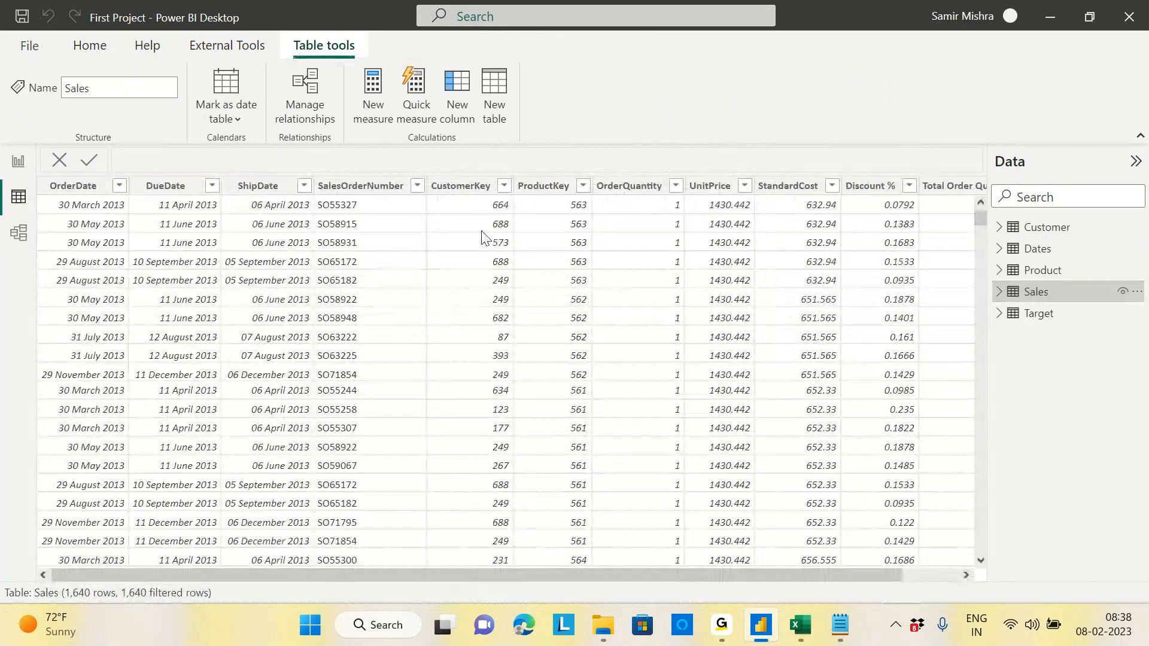
click(504, 186)
click(551, 237)
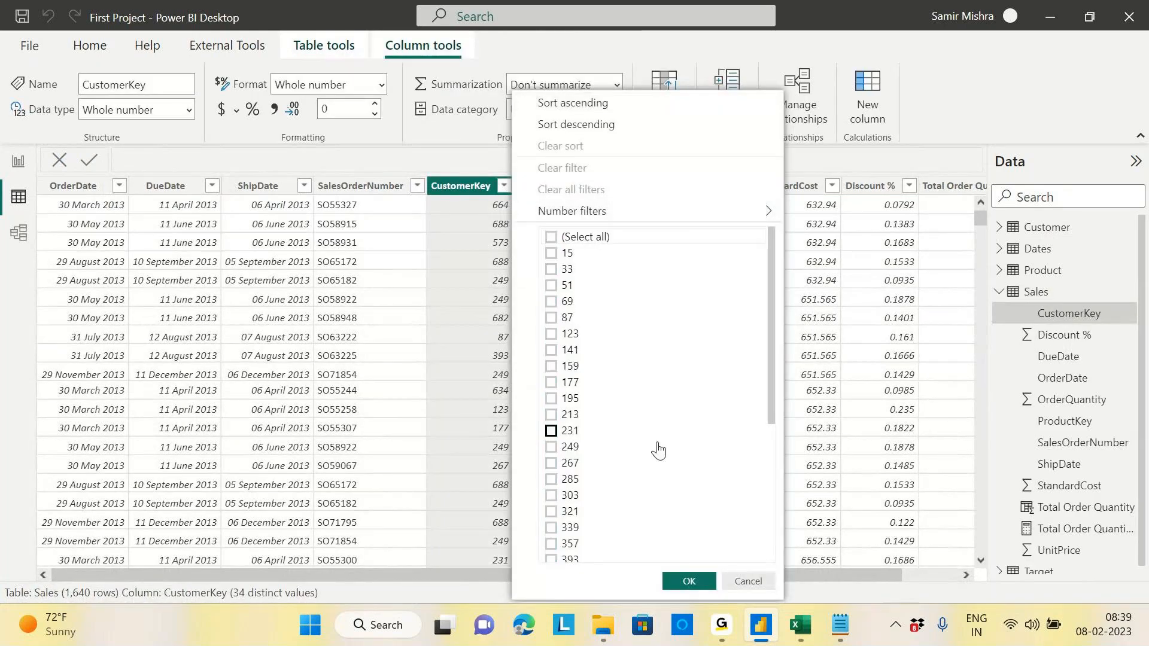
scroll(658, 450, down, 3)
scroll(670, 475, down, 1)
click(551, 504)
click(689, 581)
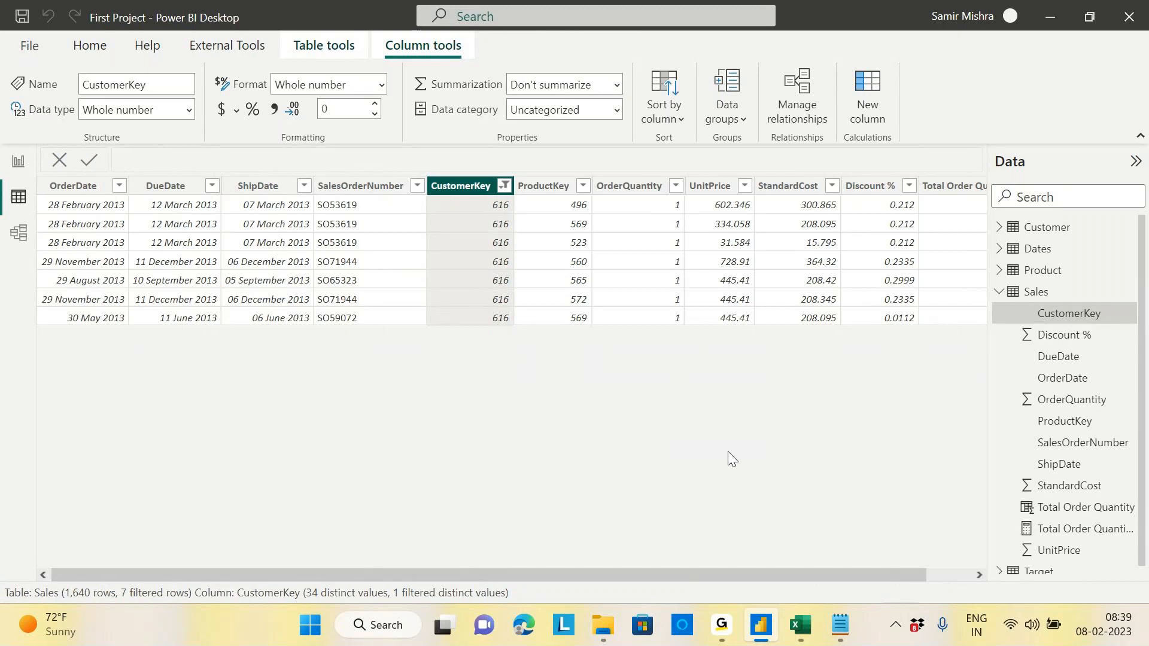
Step: Select the Detox Warehouse row in the report table and filter the Customer table's Customer column to Detox Warehouse only
click(21, 169)
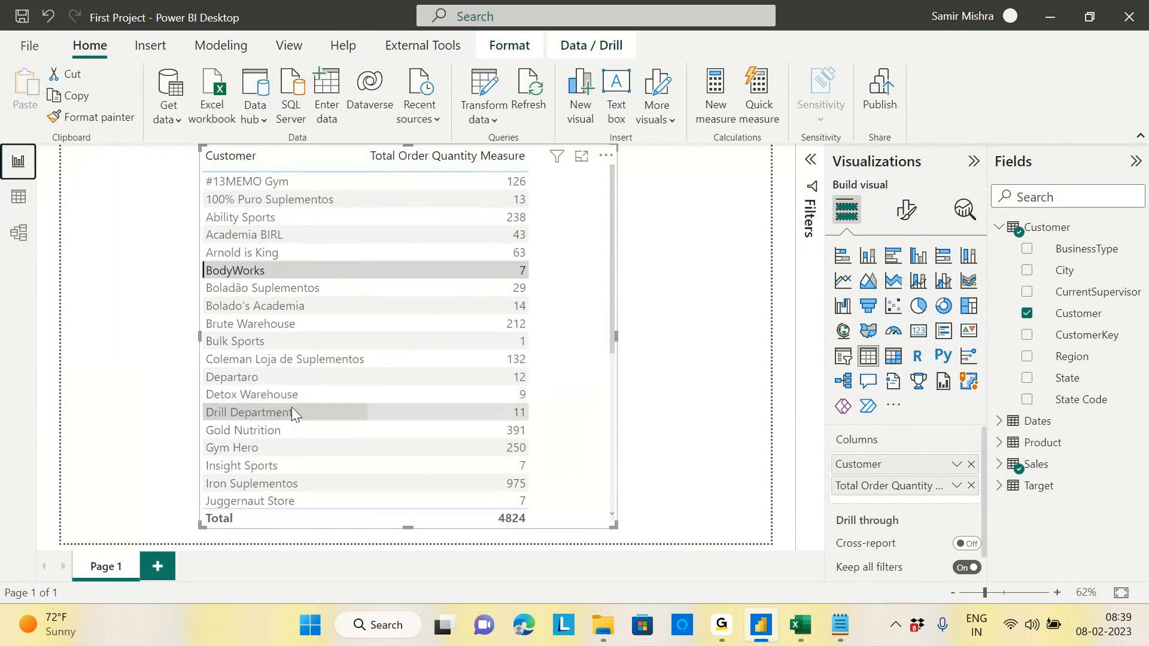
click(269, 398)
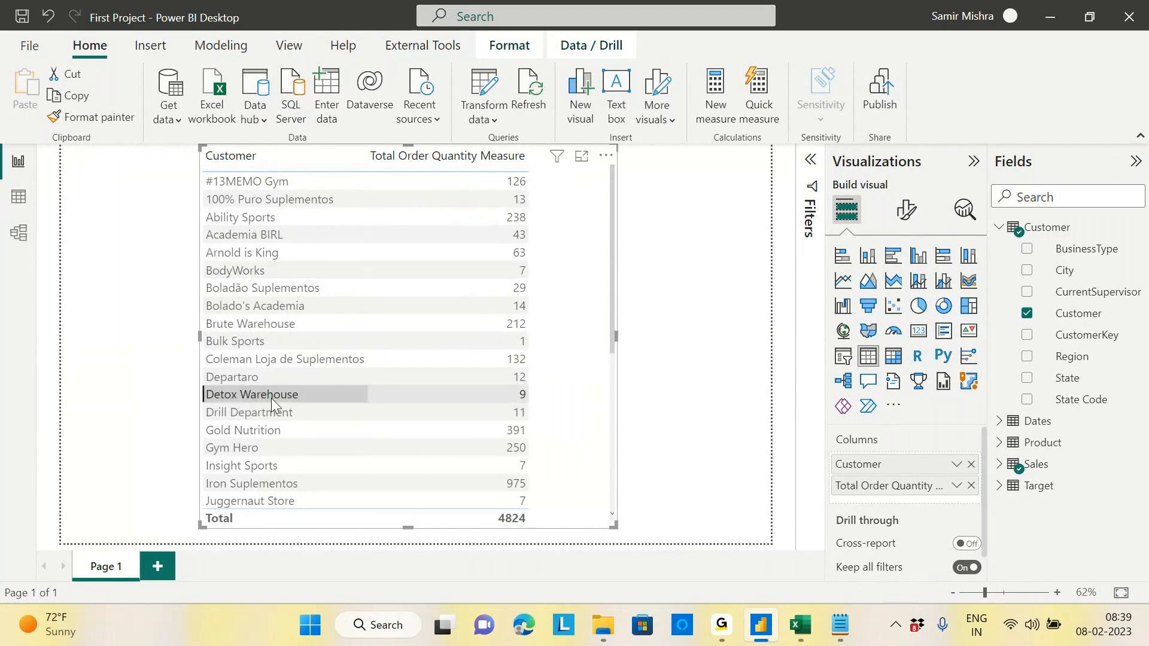
click(19, 197)
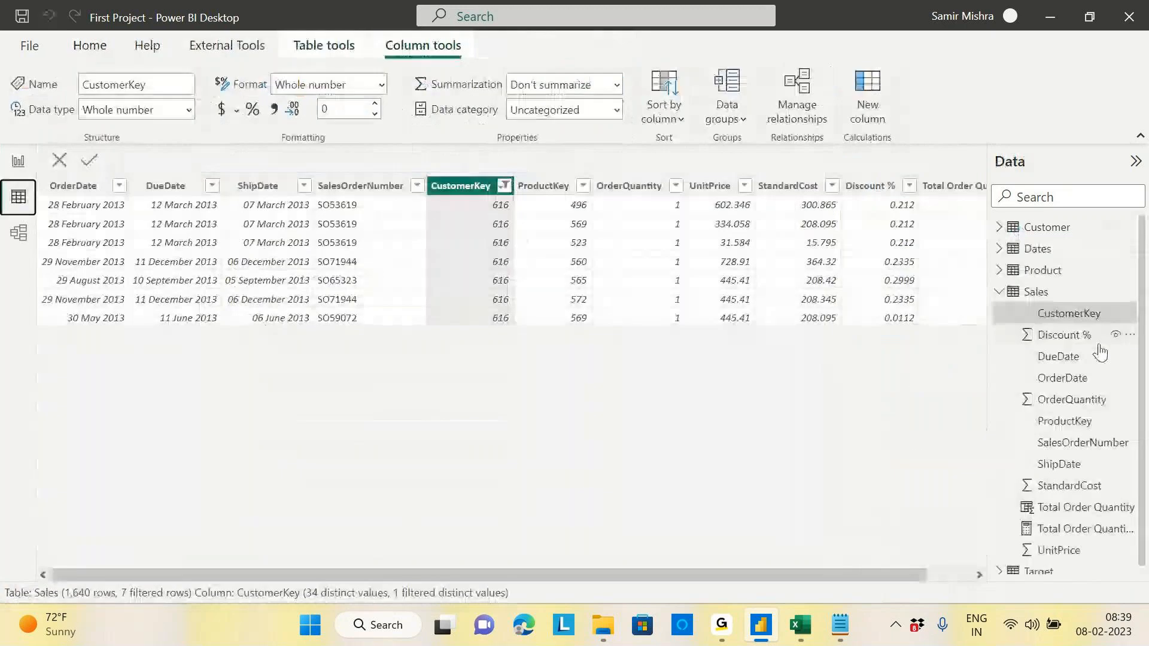
click(999, 293)
click(1044, 228)
click(251, 193)
click(254, 186)
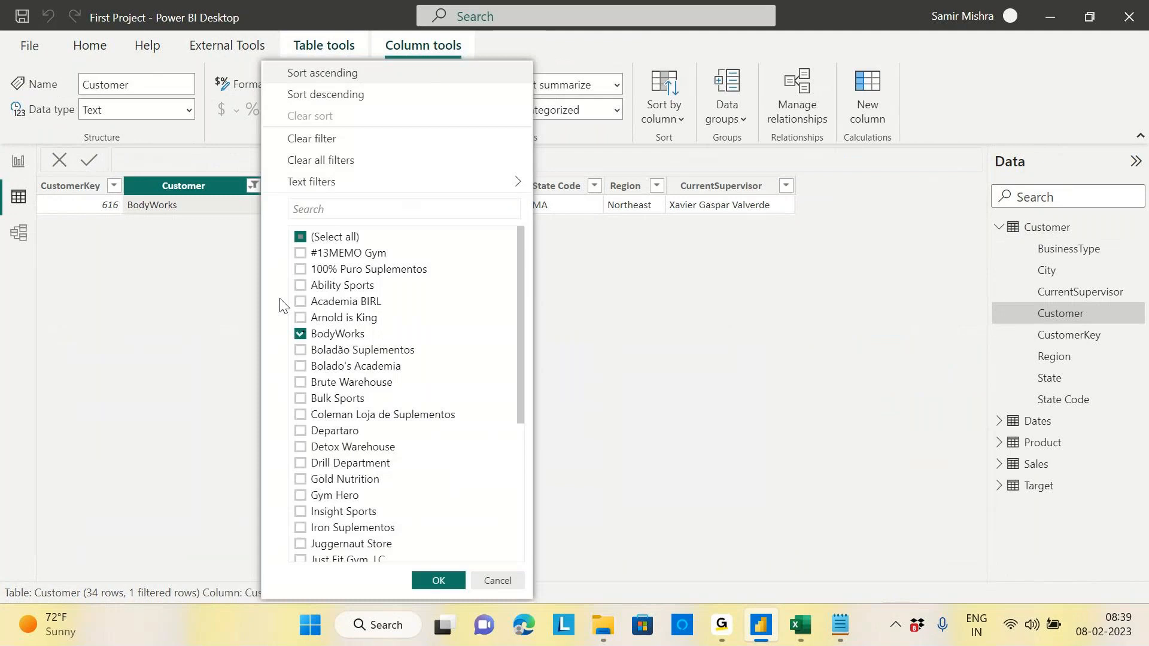
click(301, 335)
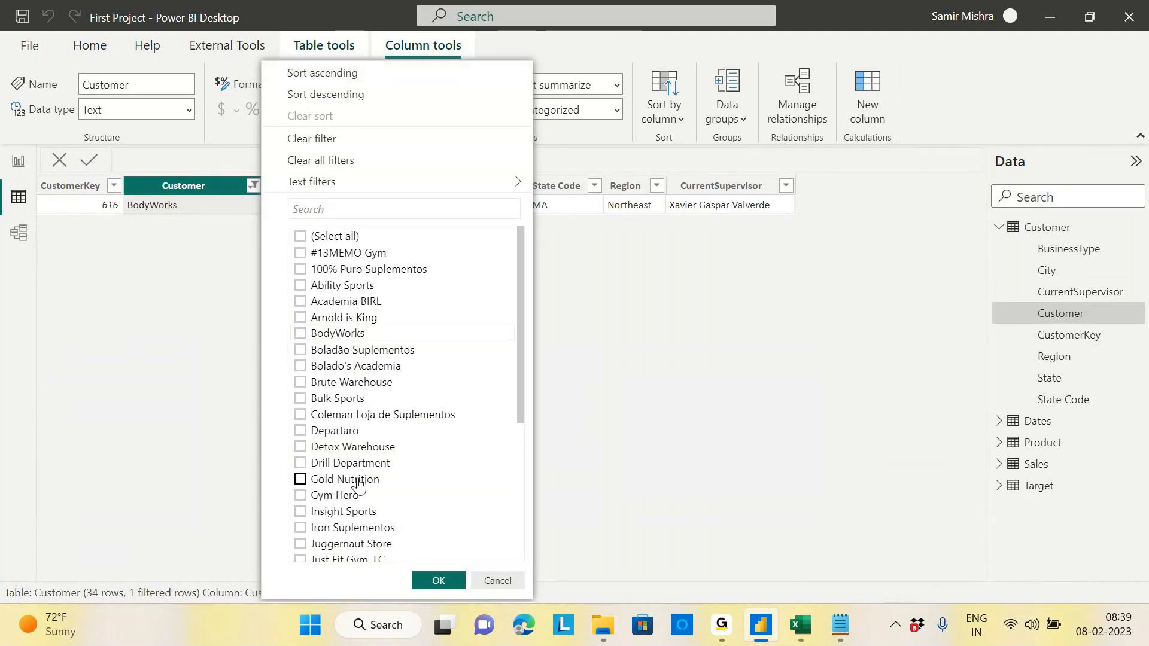
click(301, 447)
click(440, 578)
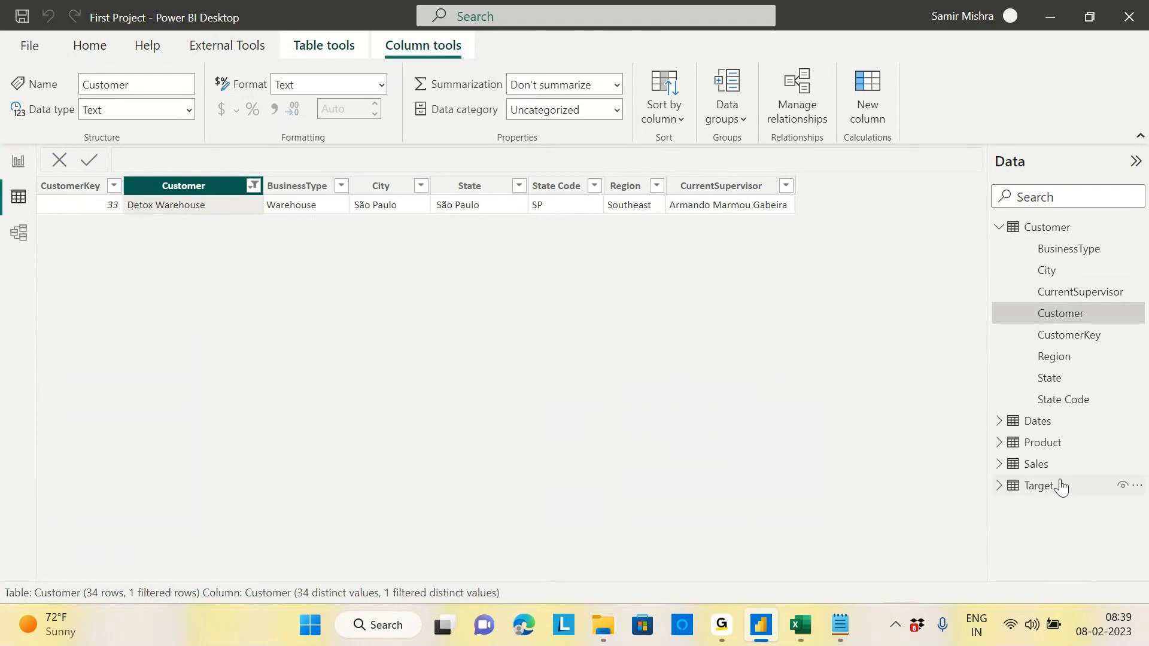
Step: Change the CustomerKey filter in the Sales table data to only Detox Warehouse's key
click(1036, 464)
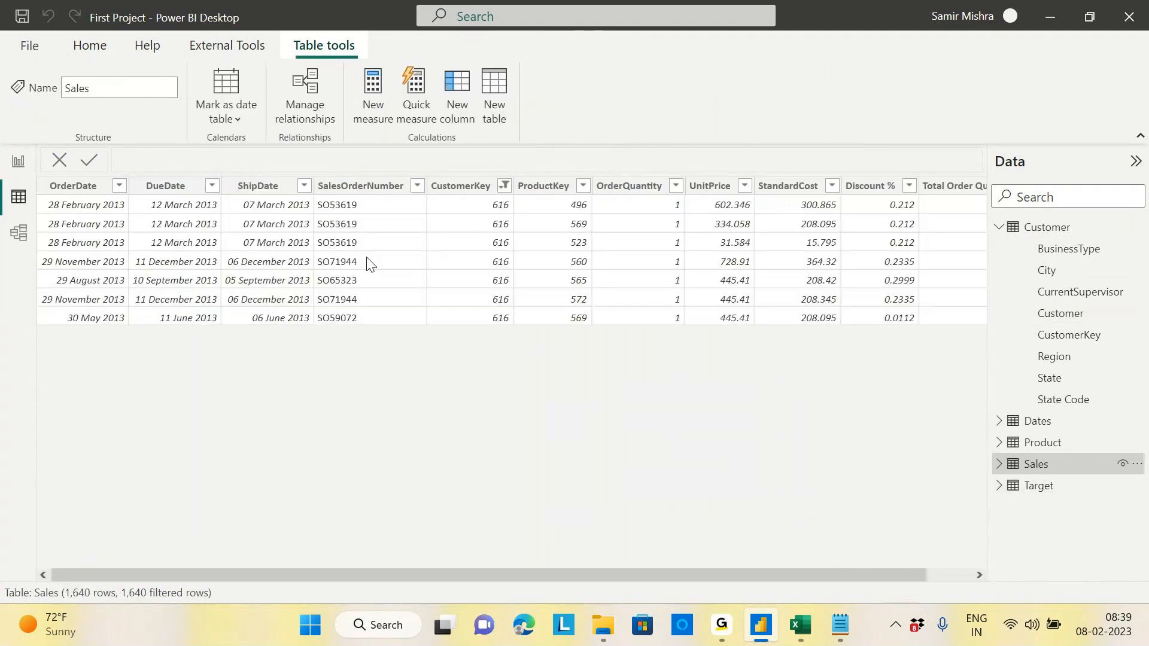
click(505, 186)
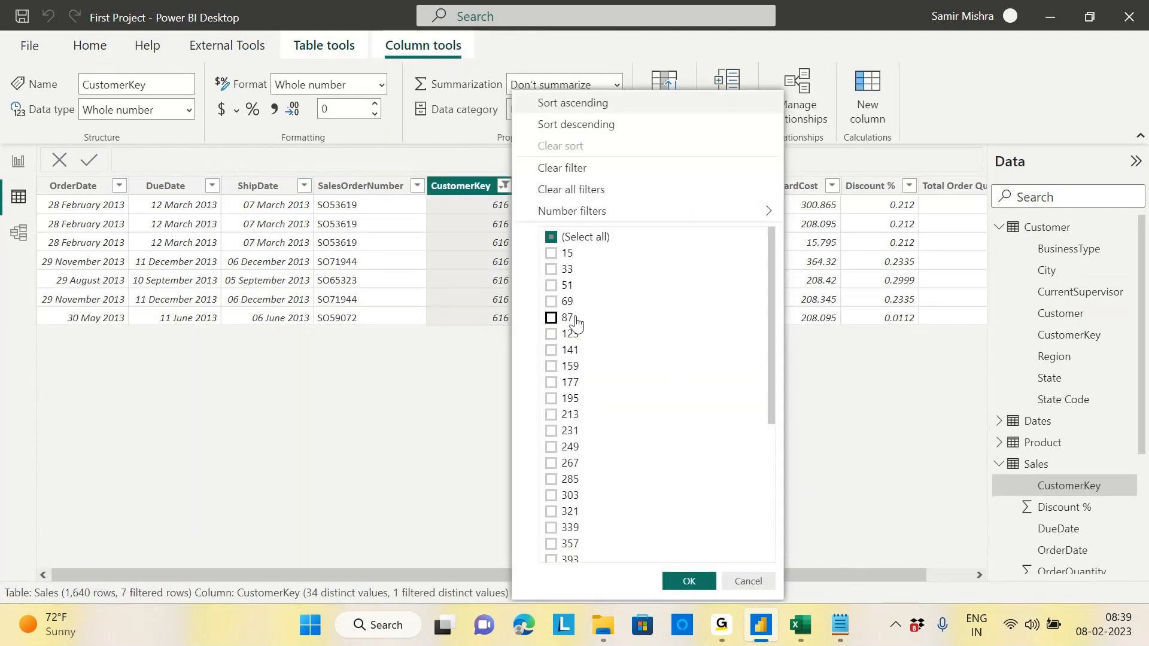
click(551, 238)
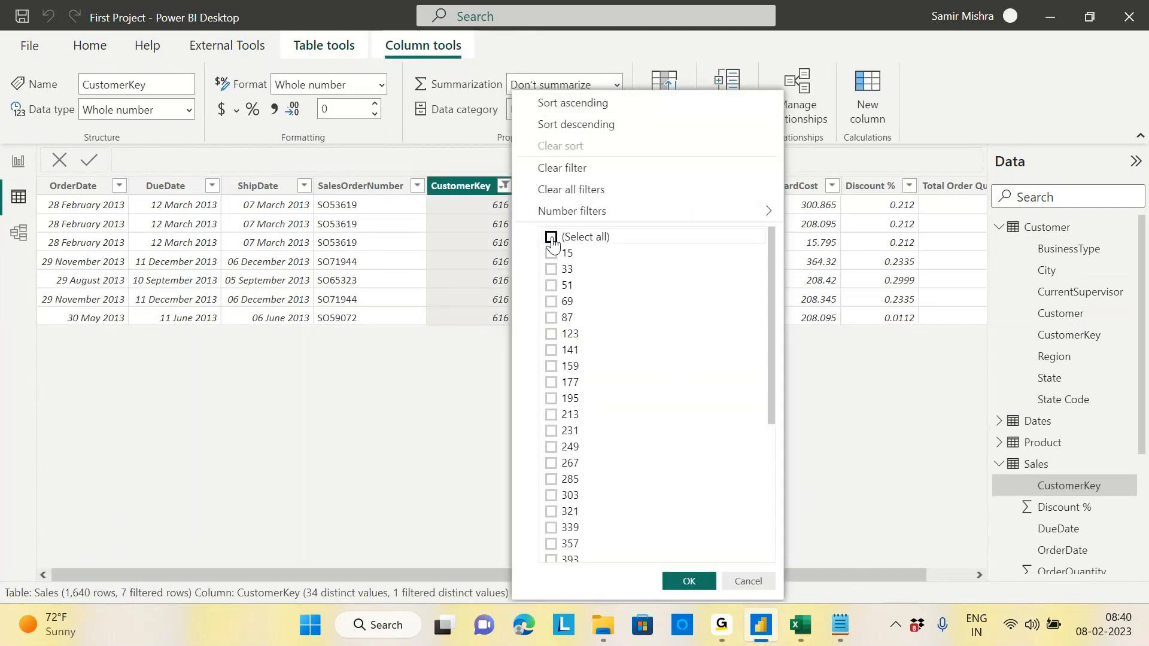
click(552, 237)
click(551, 270)
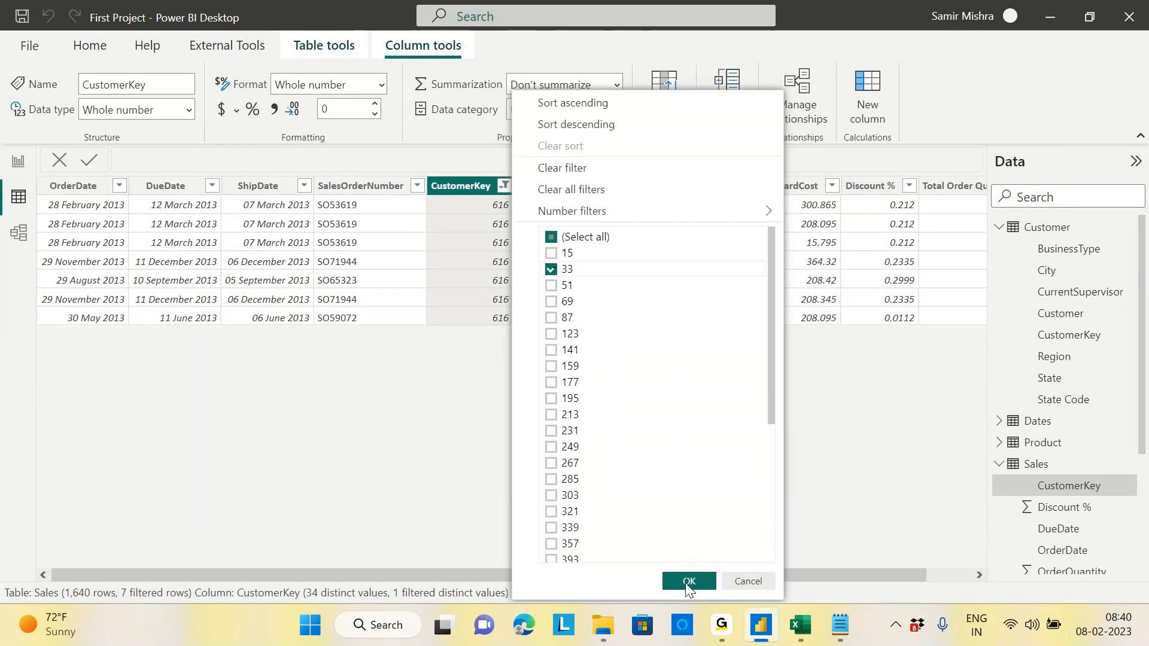
click(686, 583)
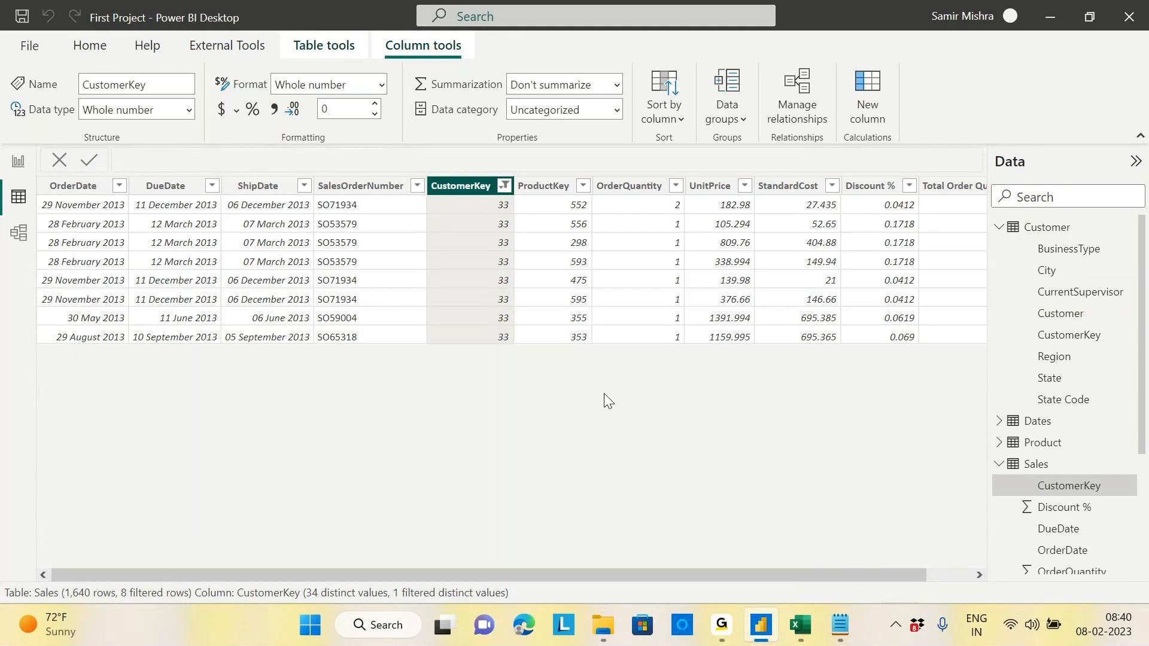
Step: Delete the CustomerKey relationship between the Customer and Sales tables in the model, and review the report table without it
click(17, 163)
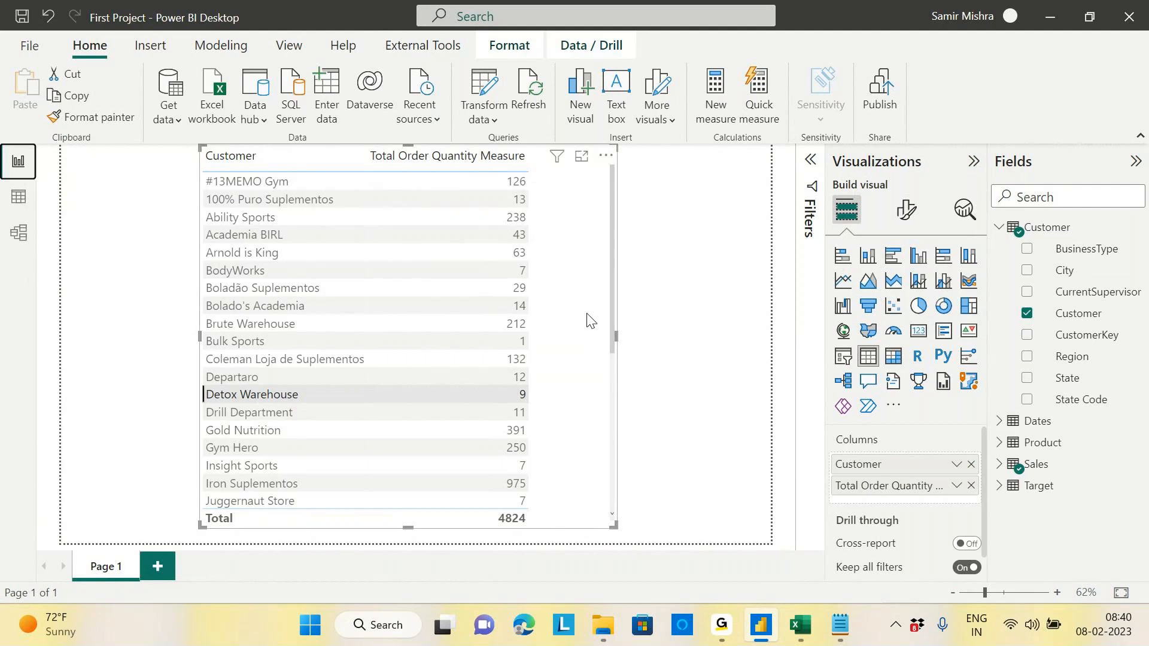
click(18, 234)
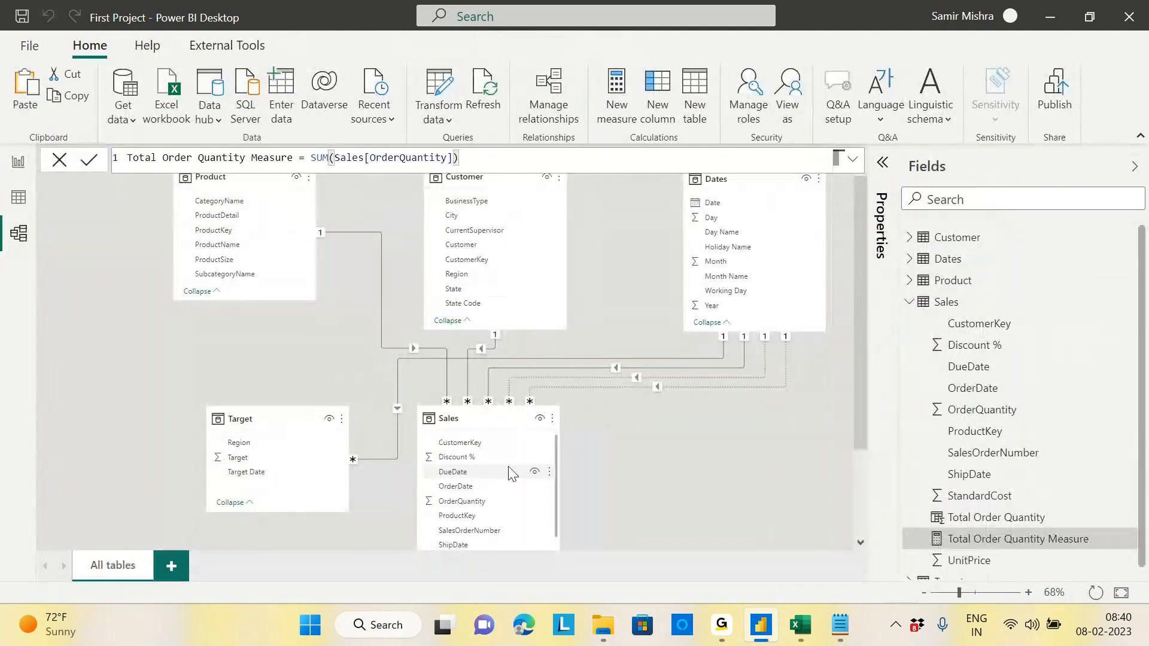
mouse_move(491, 424)
mouse_down()
mouse_move(452, 423)
mouse_move(482, 442)
mouse_up()
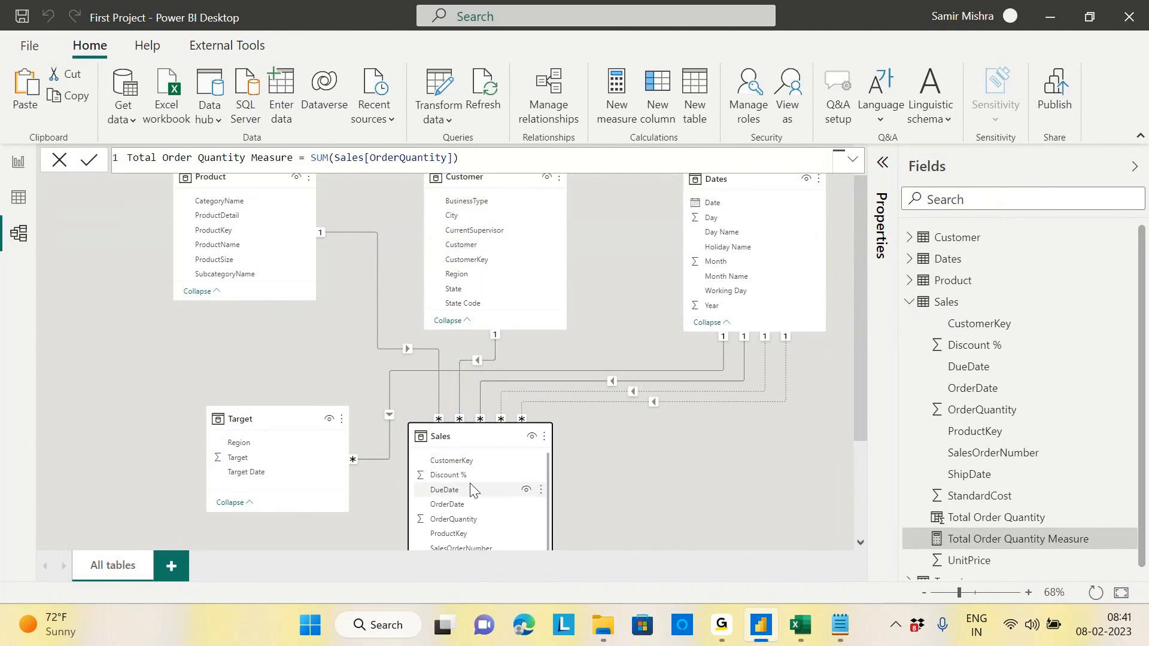
click(495, 363)
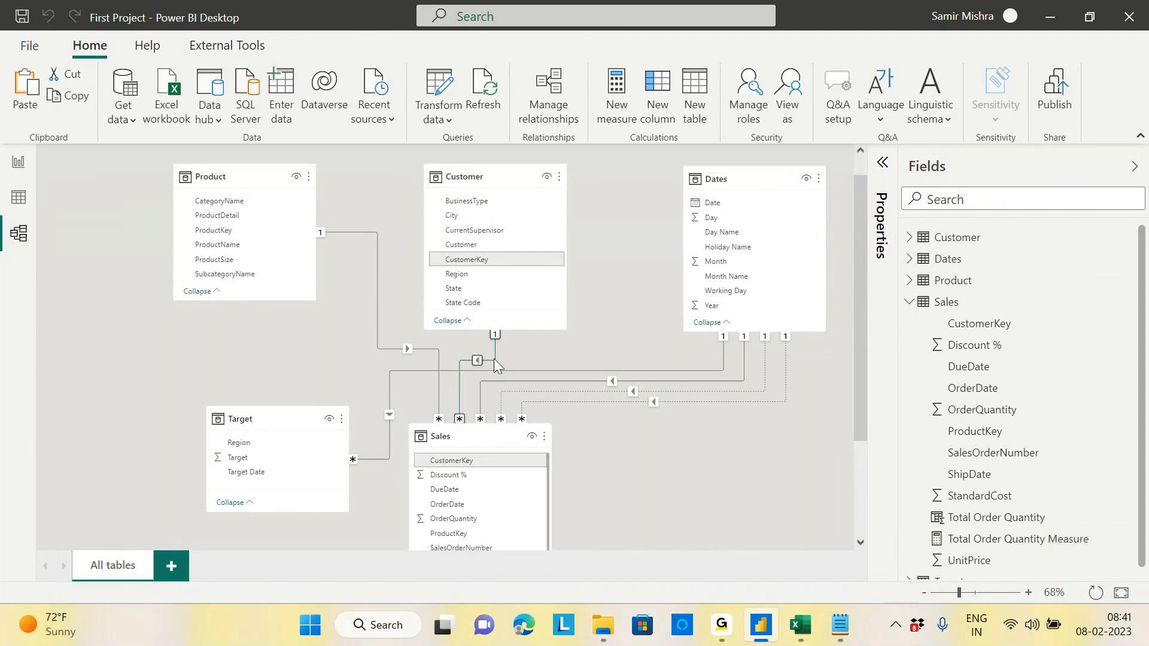
right_click(494, 363)
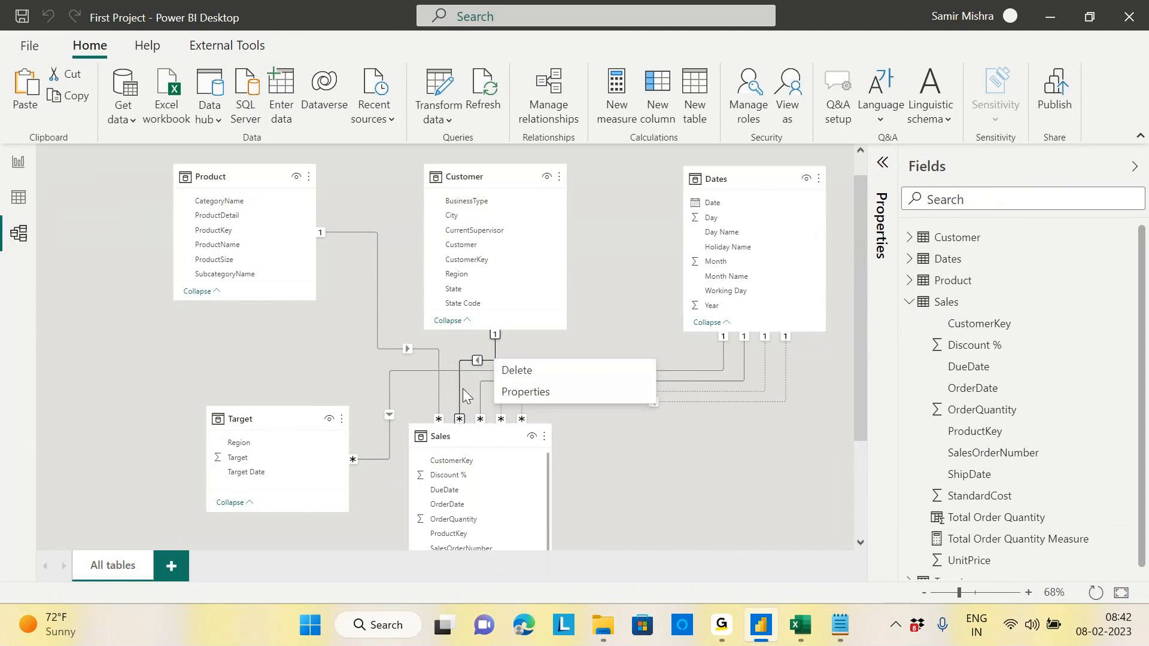
click(522, 372)
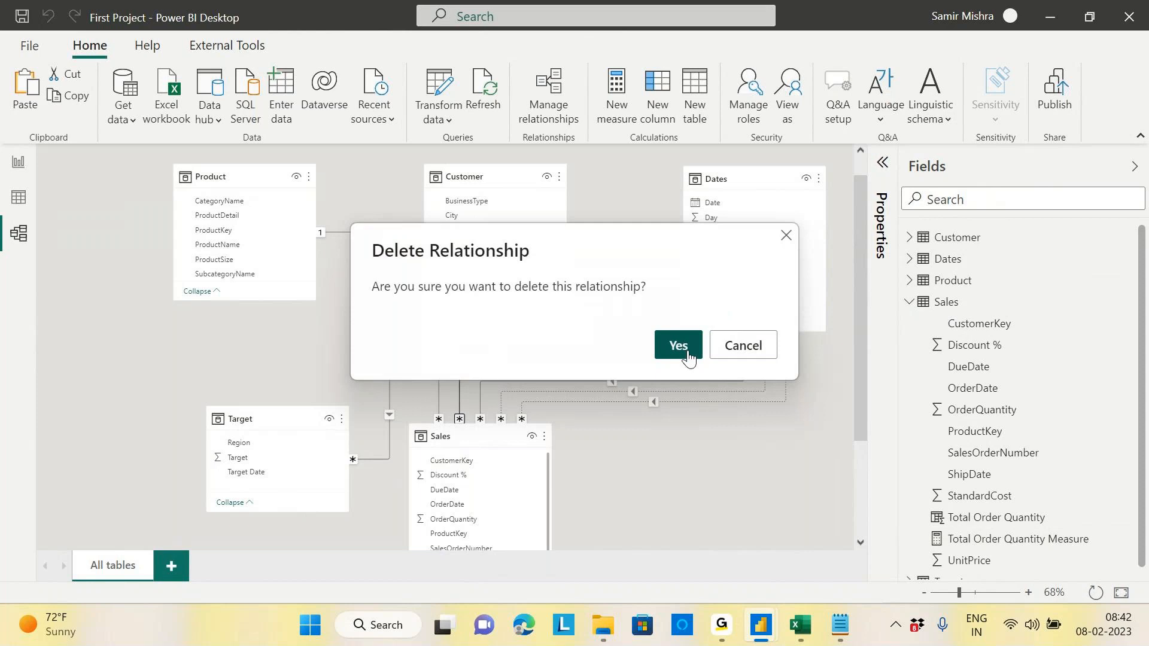
click(679, 346)
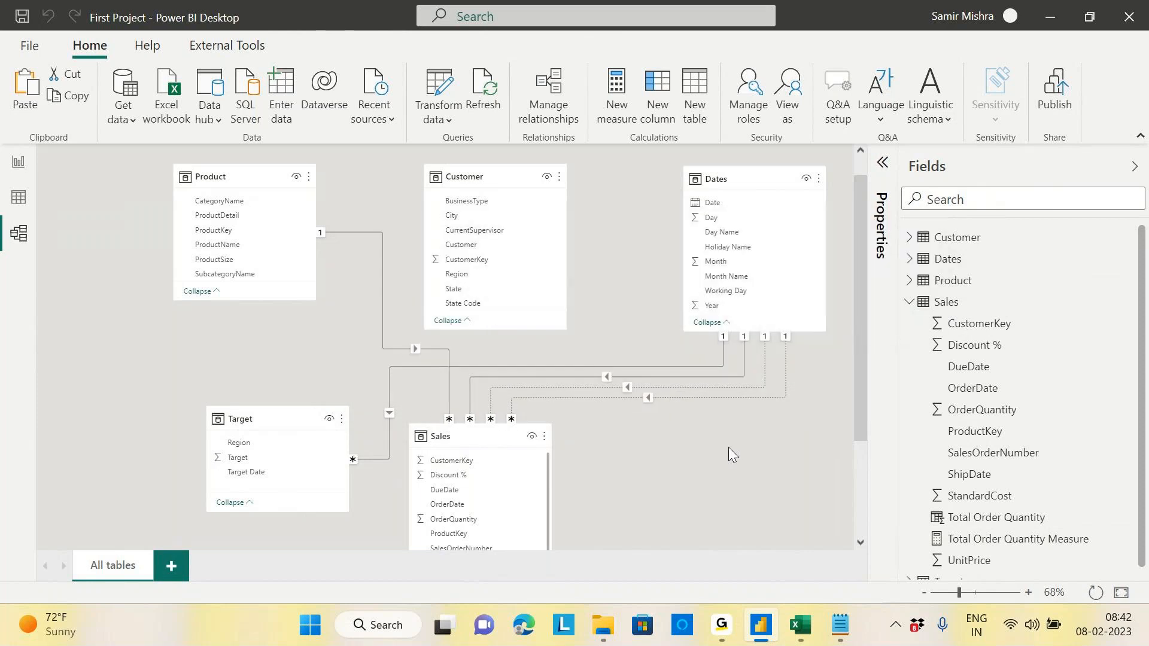
click(22, 167)
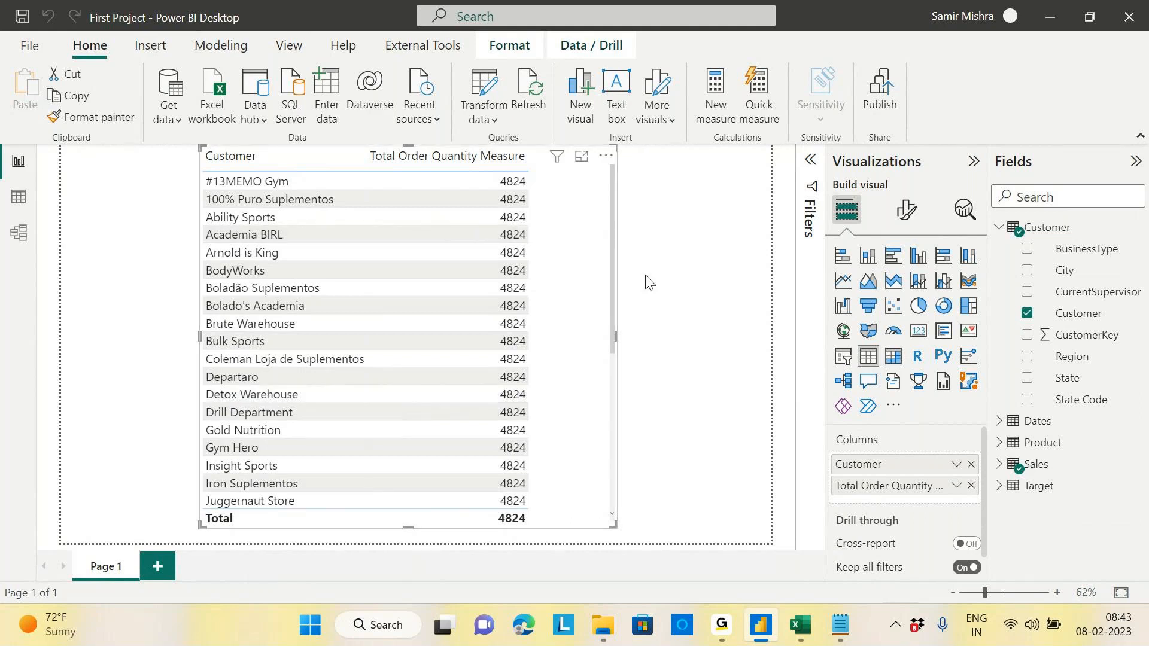
Step: Recreate the relationship between the Sales and Customer tables on their CustomerKey fields and return to the report
click(18, 233)
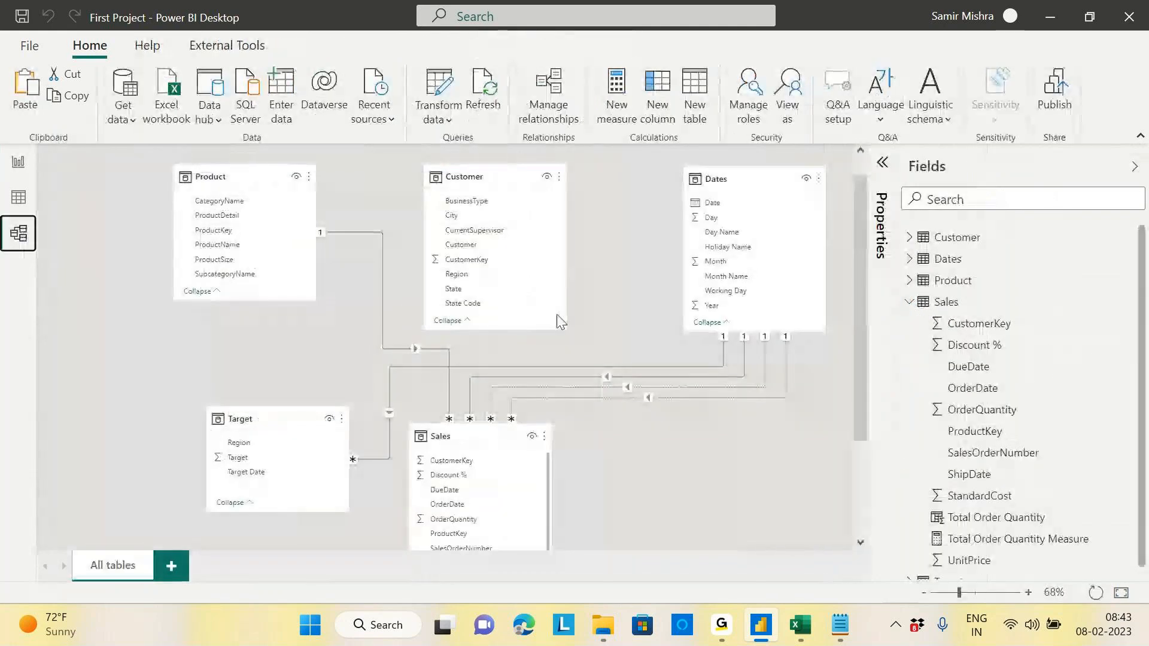
click(488, 268)
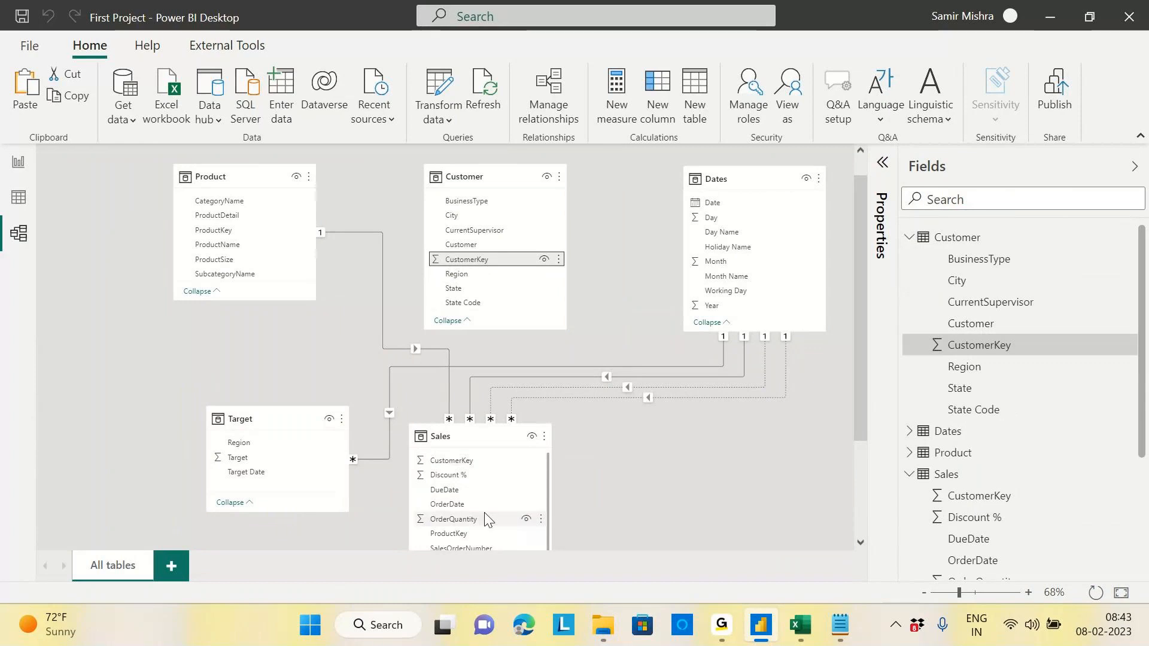
drag(463, 466, 491, 263)
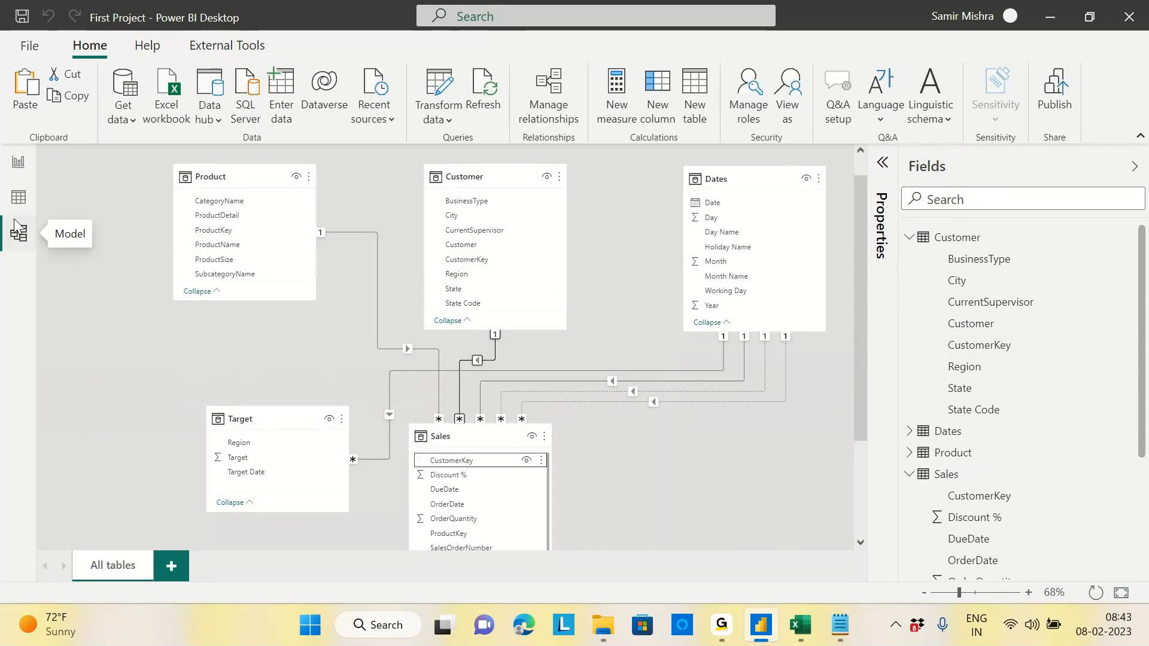
click(19, 162)
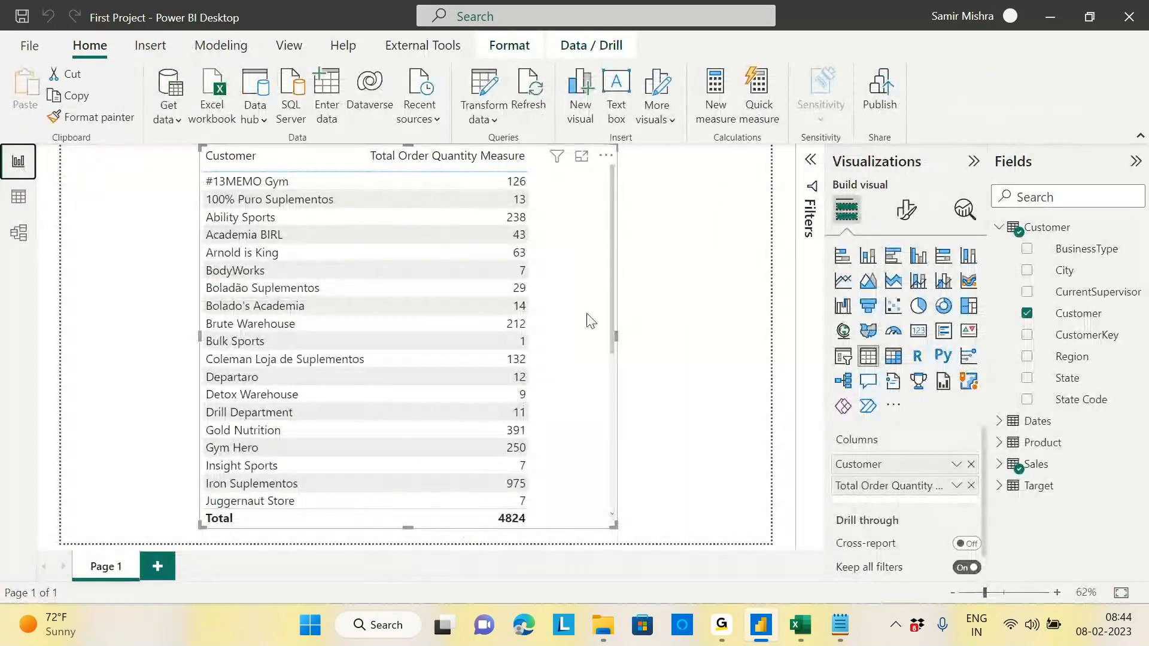
Step: Reposition the report table slightly and replace its Customer field with CategoryName from the Product table, placed before Total Order Quantity Measure
drag(586, 315, 581, 347)
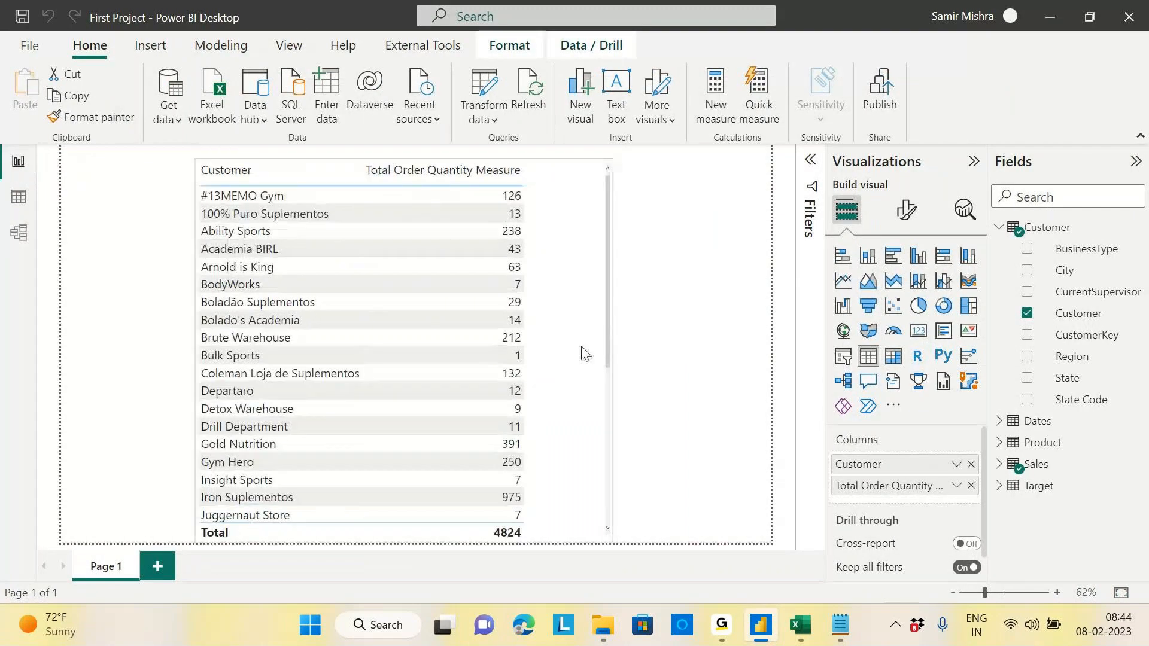
drag(611, 351, 535, 340)
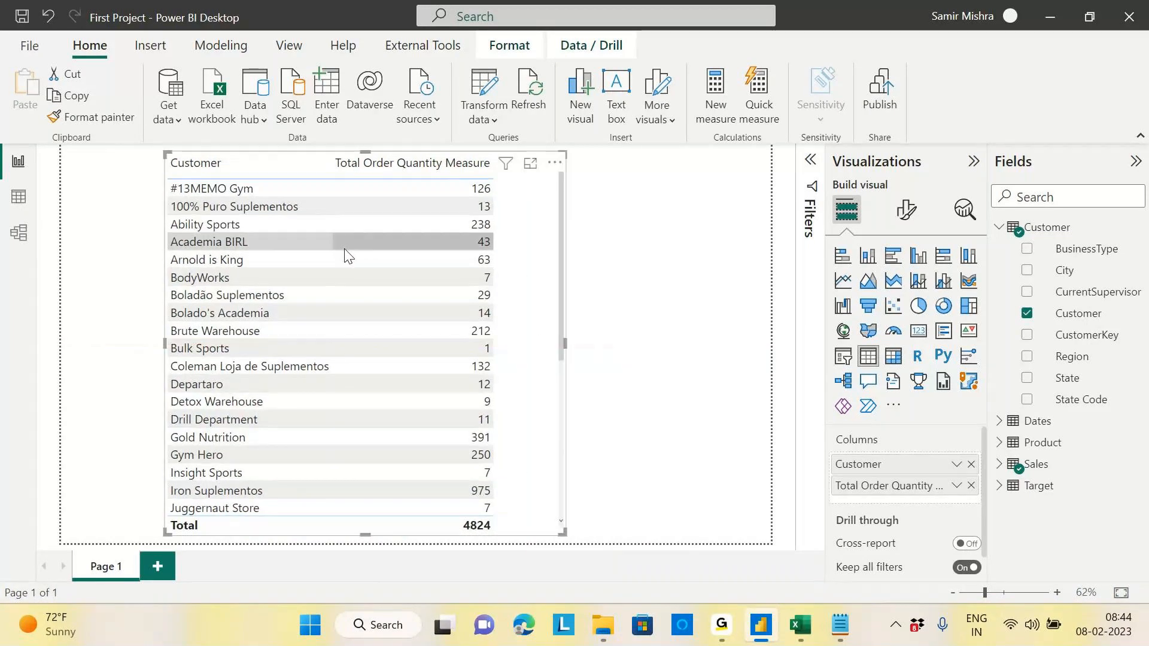
click(970, 465)
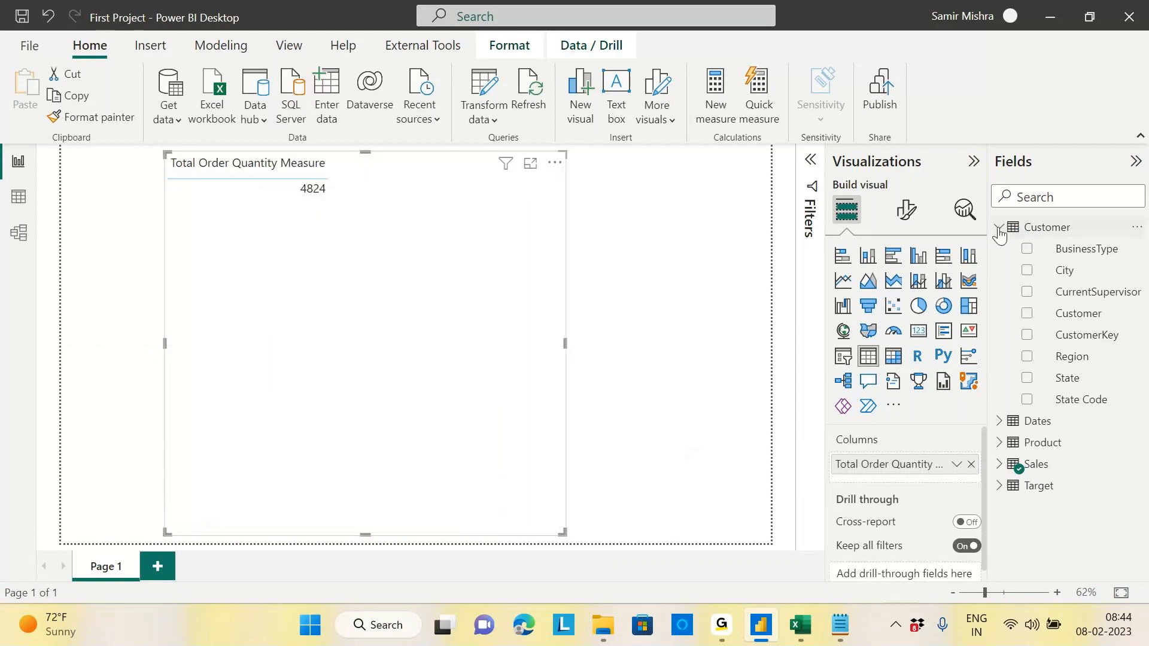
click(998, 228)
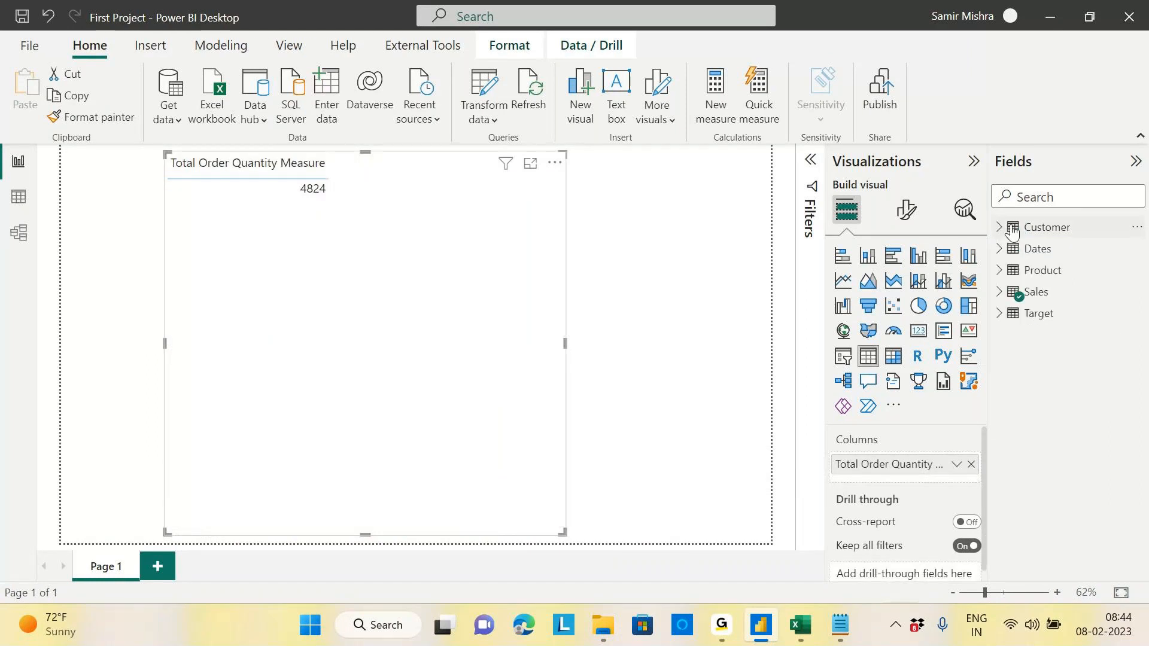
click(1005, 273)
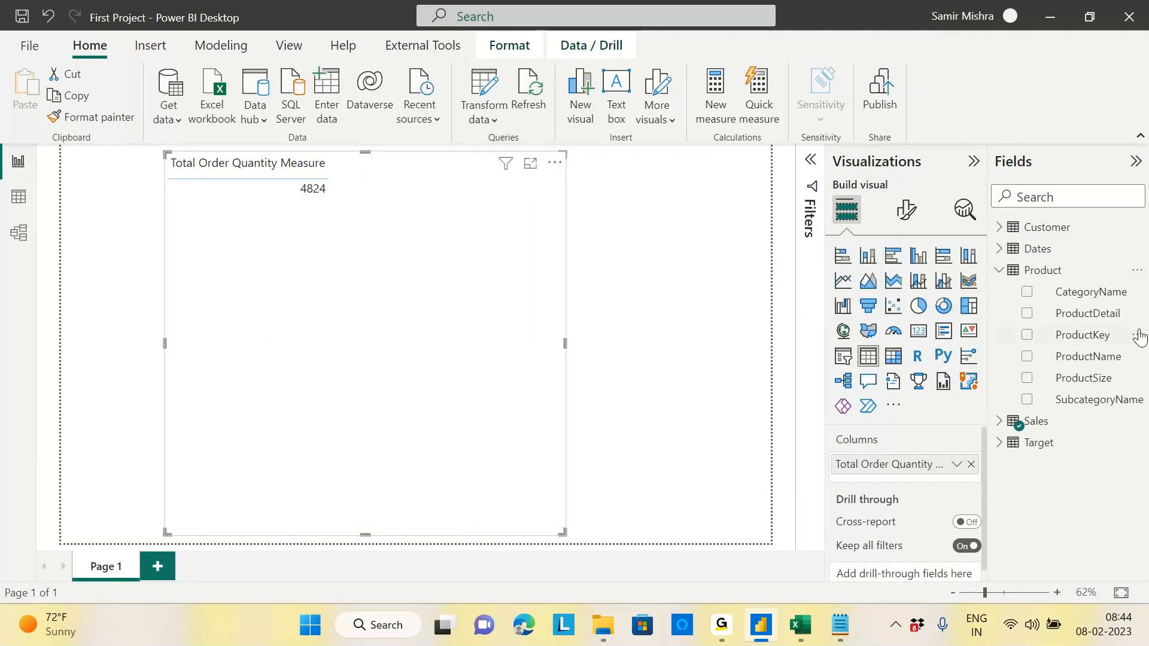
drag(1097, 297, 942, 454)
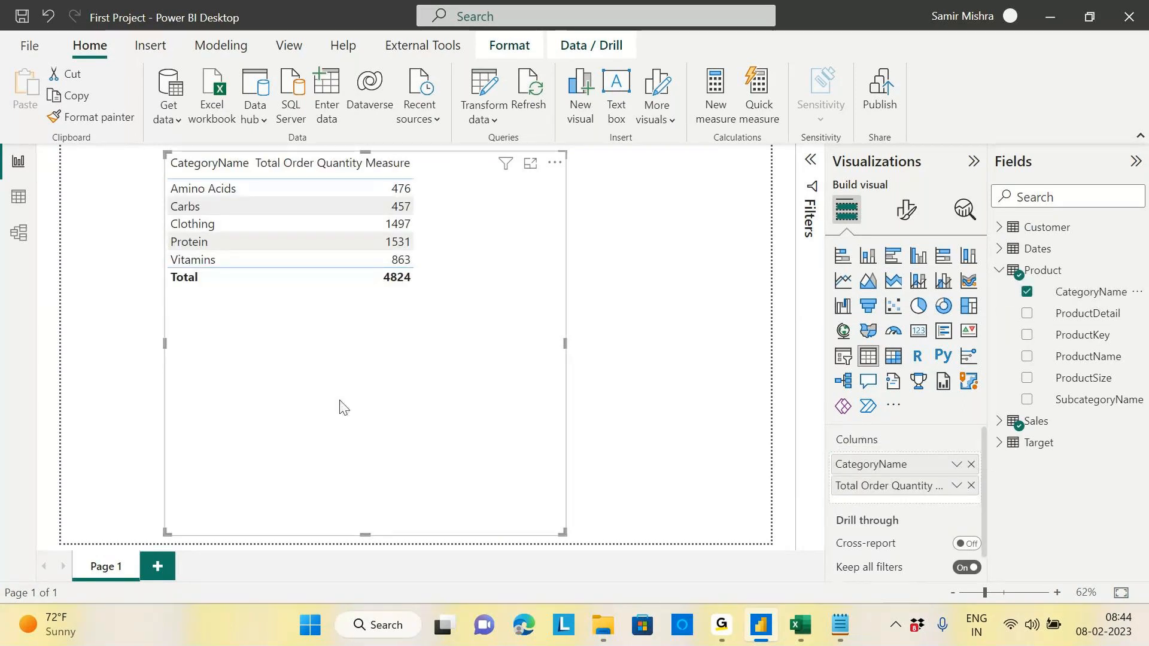
Step: Shrink the category table visual in height and width so it fits its rows more closely
drag(340, 400, 343, 393)
drag(369, 527, 407, 419)
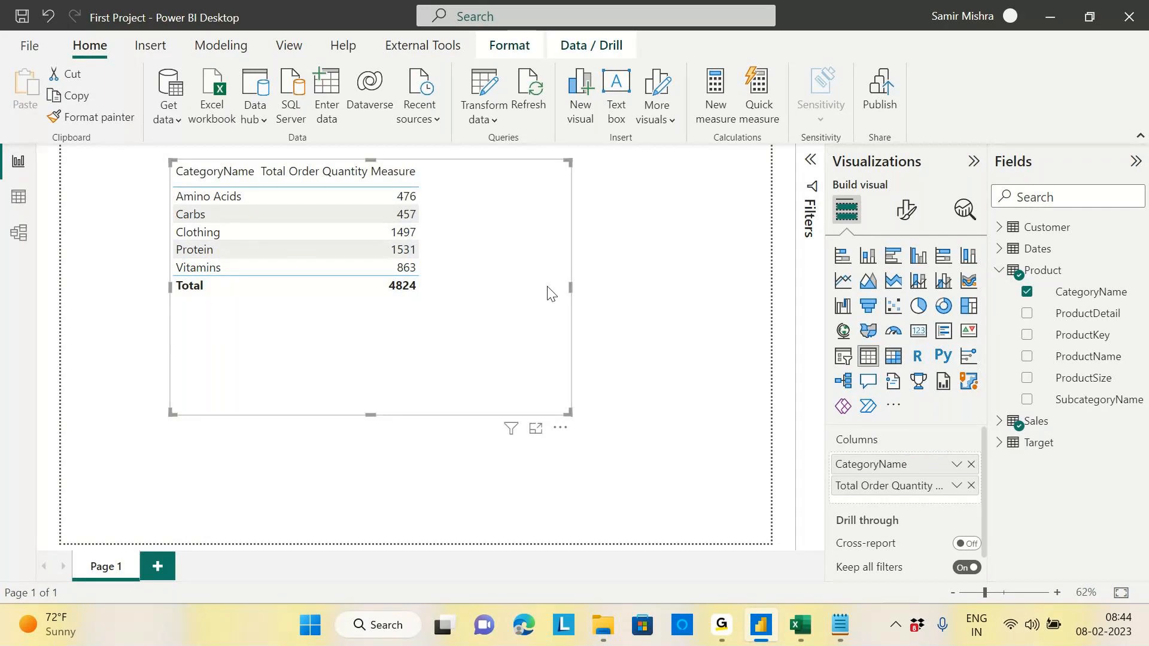
drag(565, 411, 558, 376)
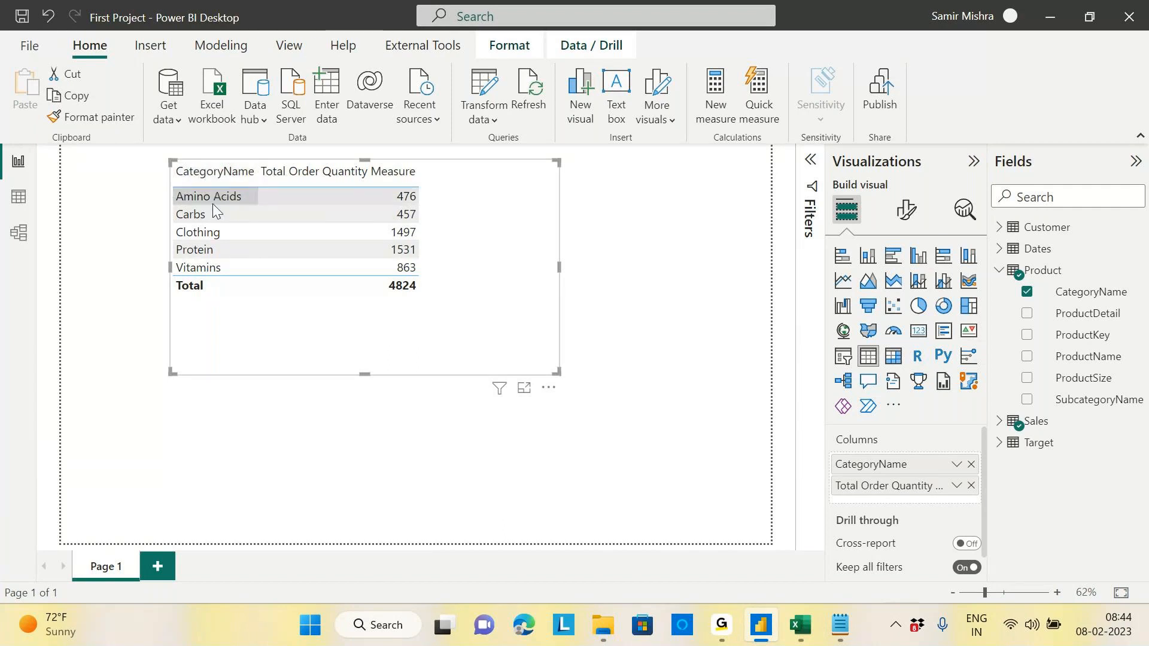
Step: Clear all filters from the Sales table and the Customer table in the data view
click(19, 199)
right_click(459, 182)
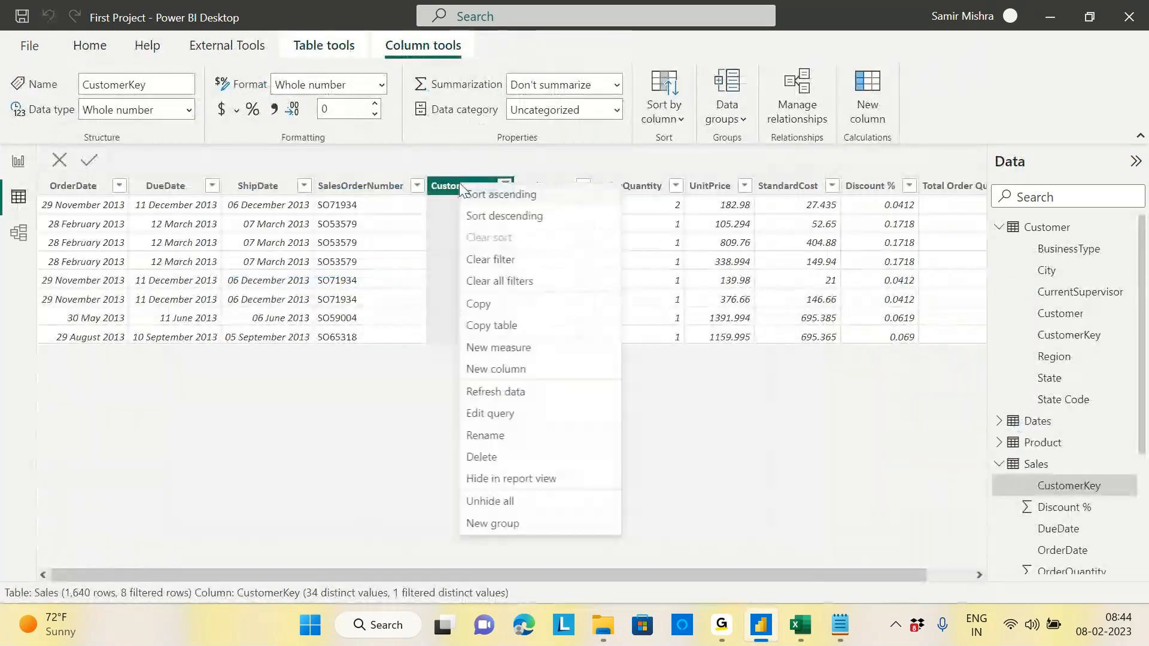
click(562, 289)
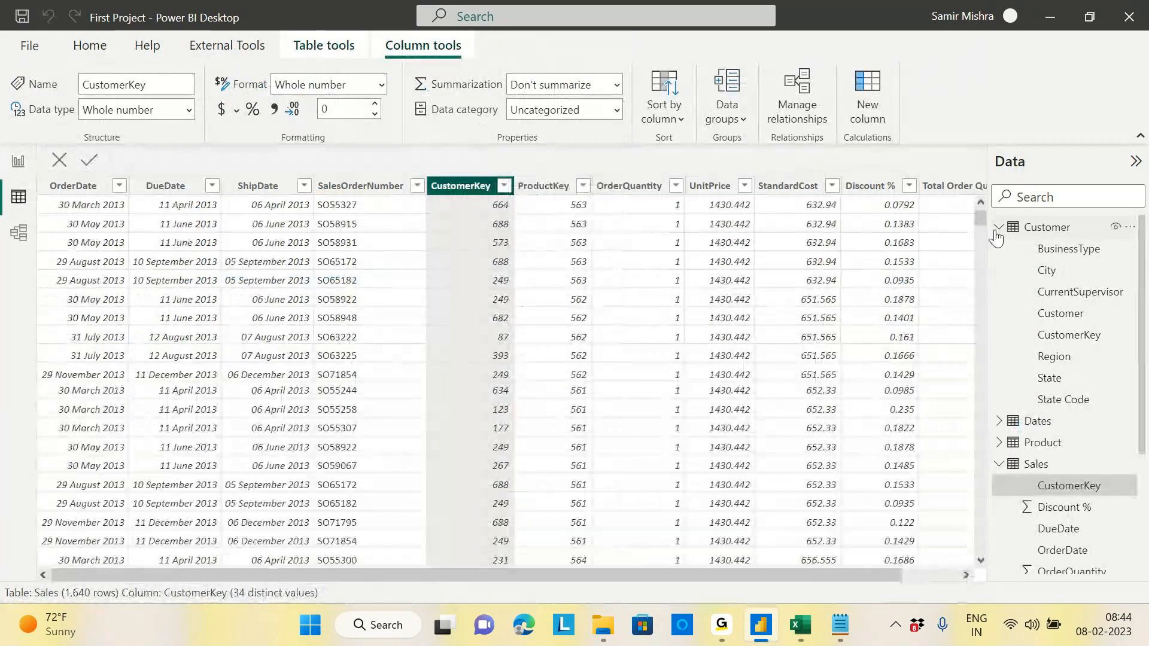
click(1030, 227)
right_click(219, 187)
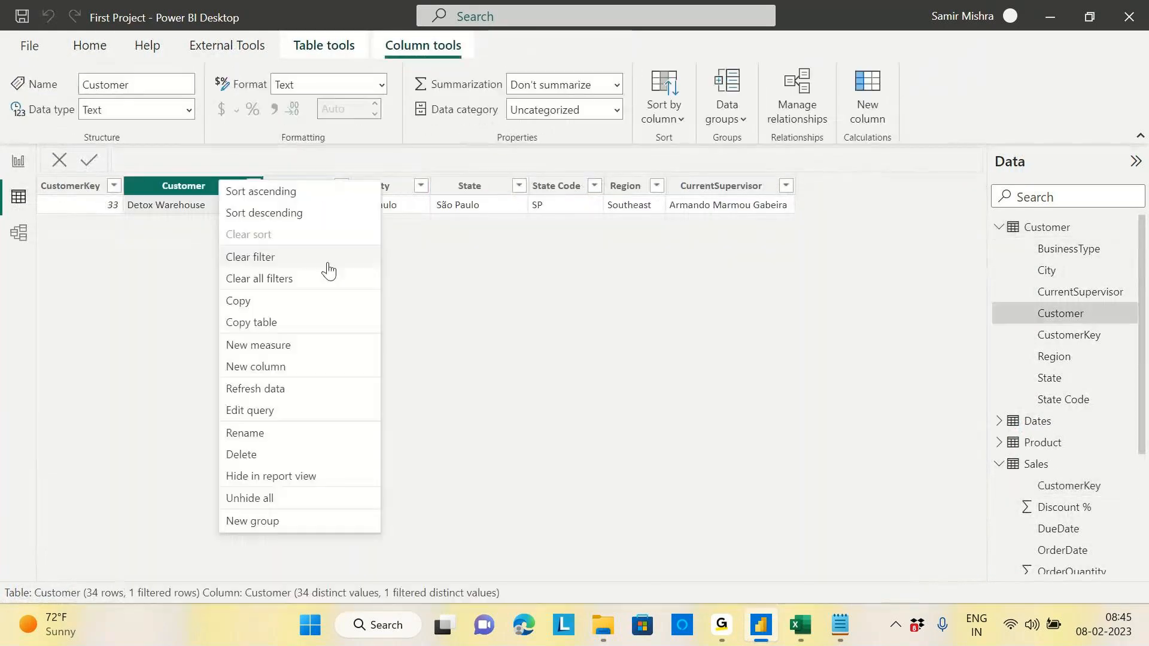
click(273, 280)
Step: Open the Product table's data and filter its CategoryName column to Amino Acids only
click(998, 228)
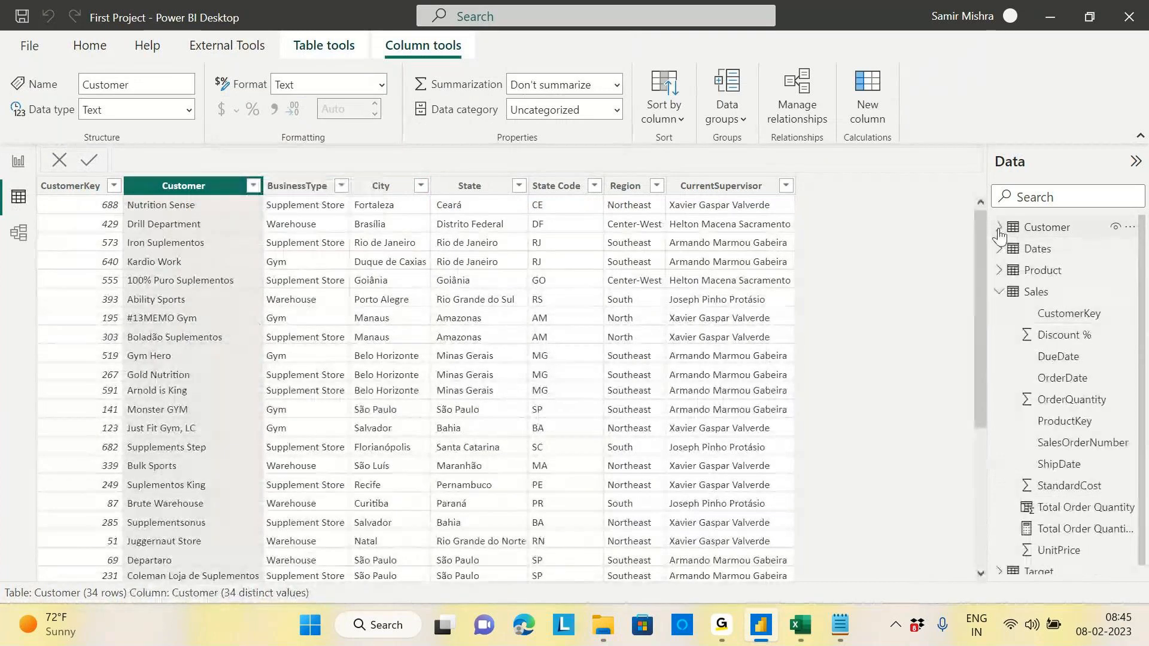
click(998, 291)
click(1042, 270)
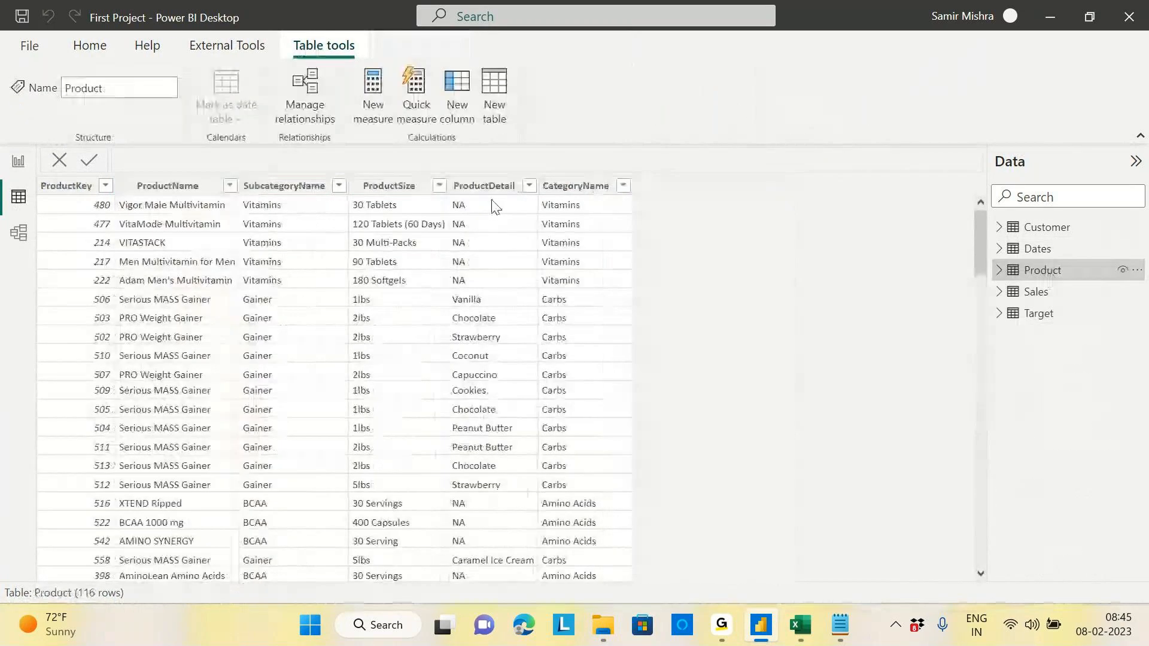
click(18, 162)
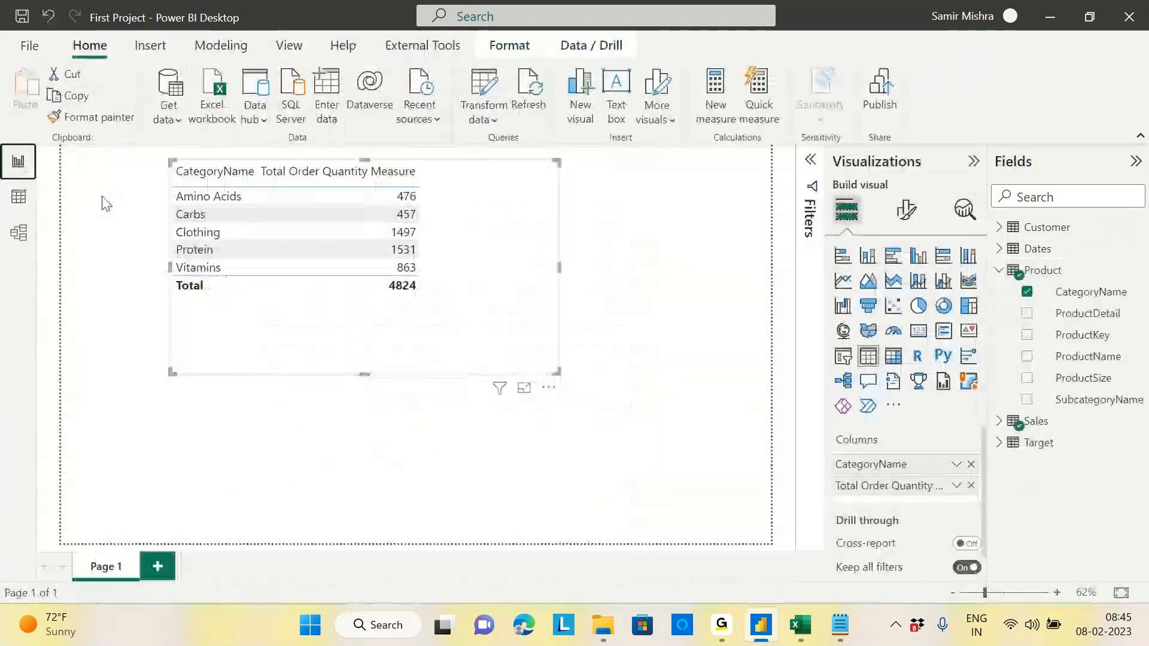
click(18, 197)
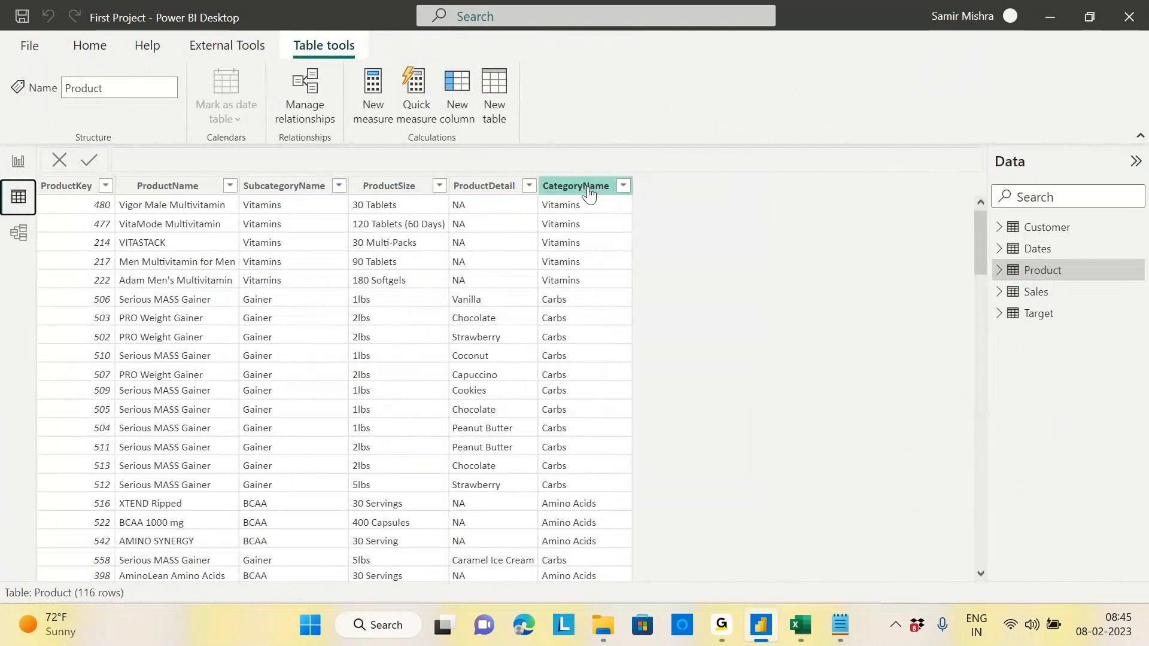
click(623, 186)
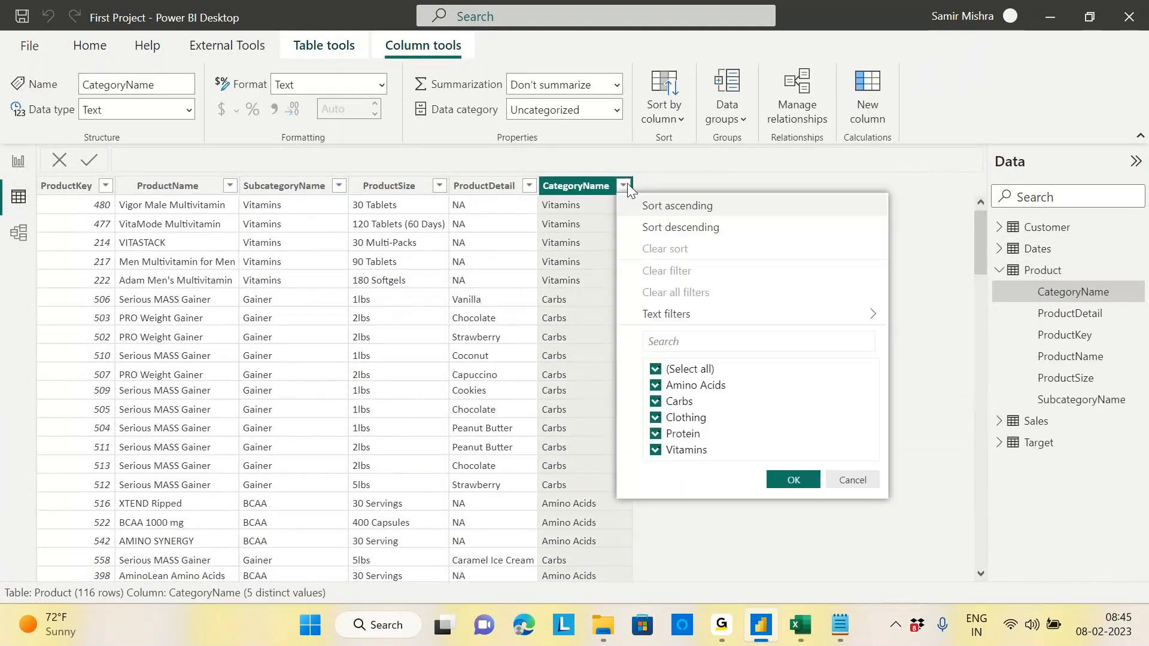
click(656, 369)
click(656, 386)
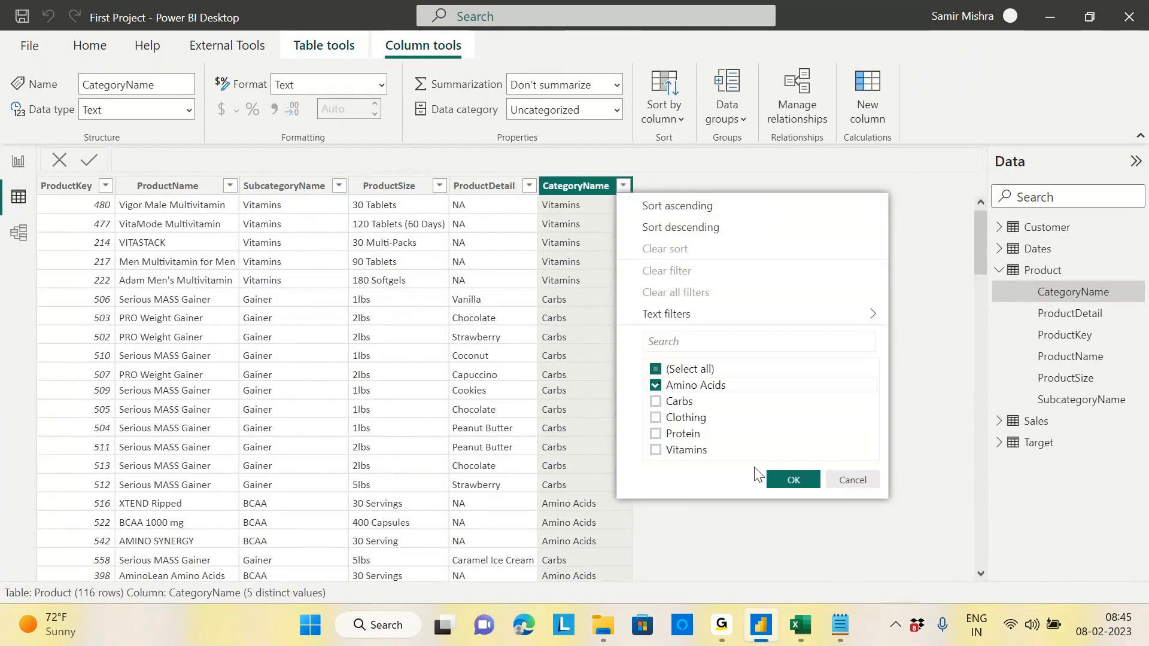
click(784, 478)
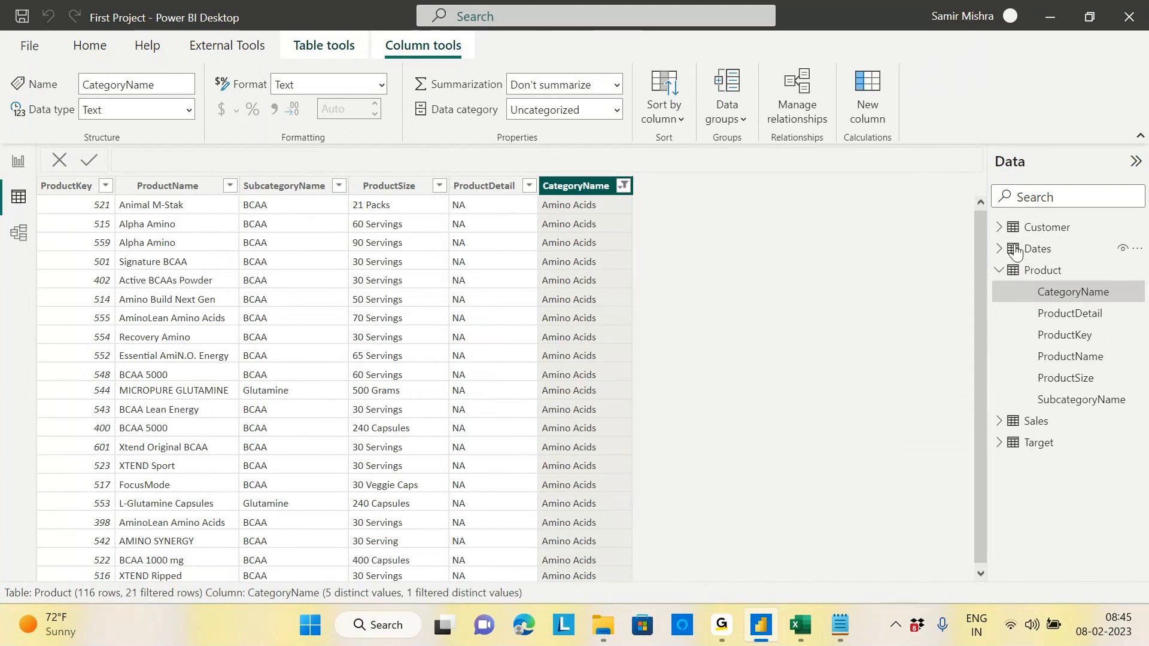
Step: Open the Sales table's data and inspect the ProductKey filter values without applying a filter
drag(986, 272, 932, 271)
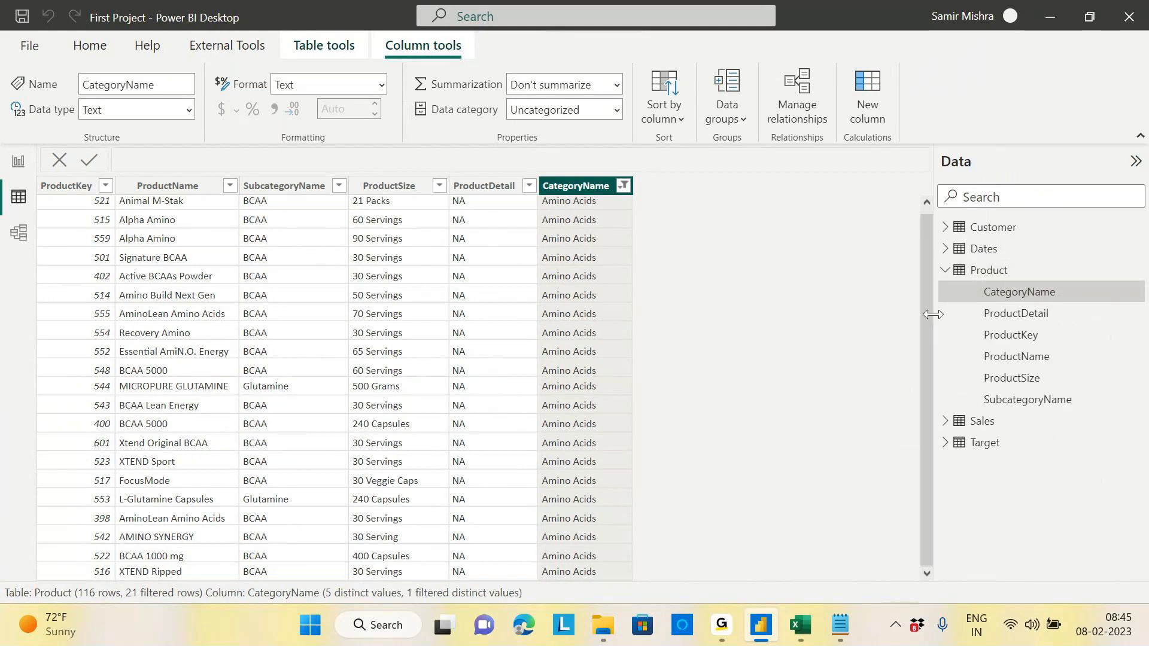
drag(926, 316, 118, 241)
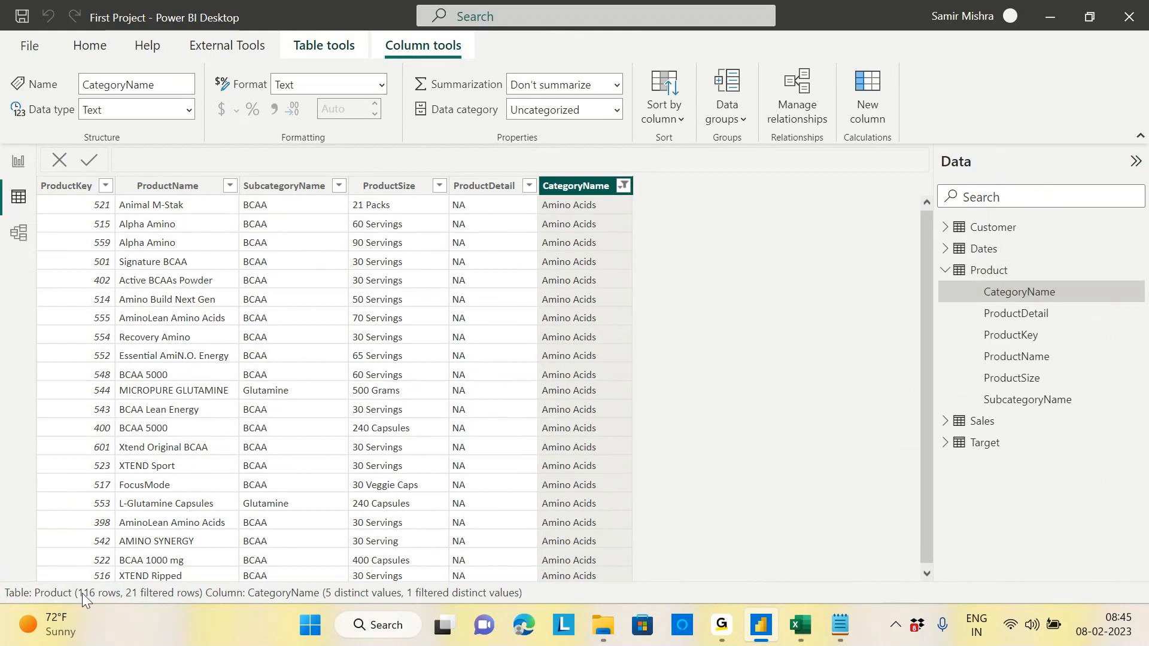
click(983, 431)
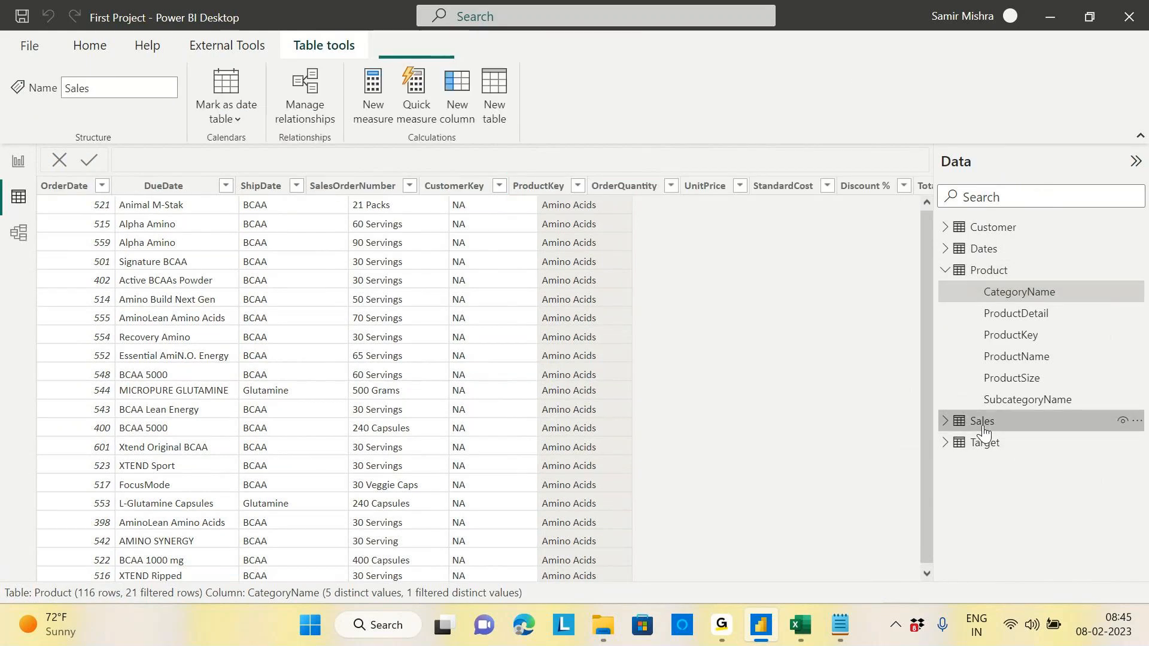
click(583, 185)
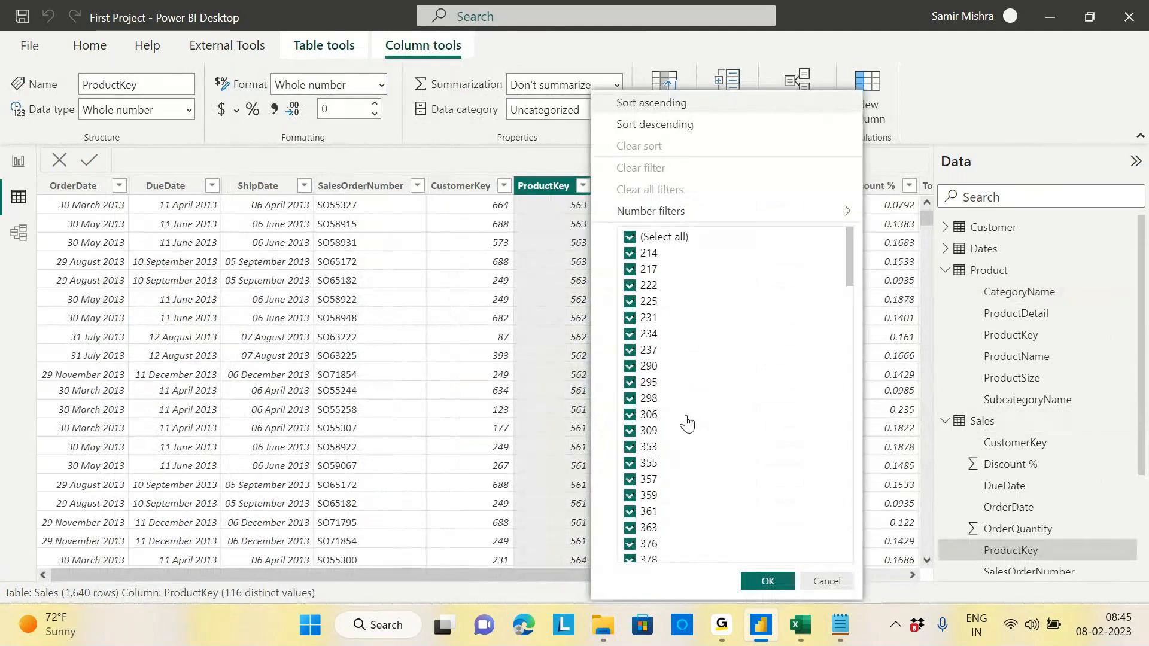
click(827, 581)
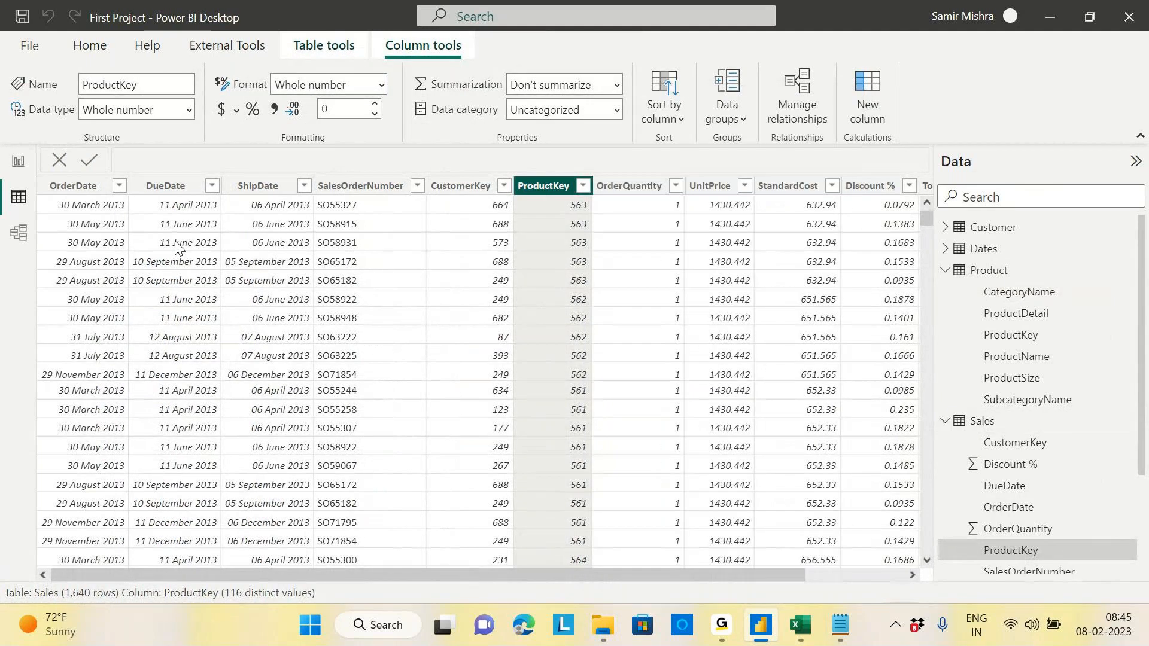
Step: Add SubcategoryName between CategoryName and the measure in the report's table visual, lower the visual and enlarge it to show all rows
click(18, 161)
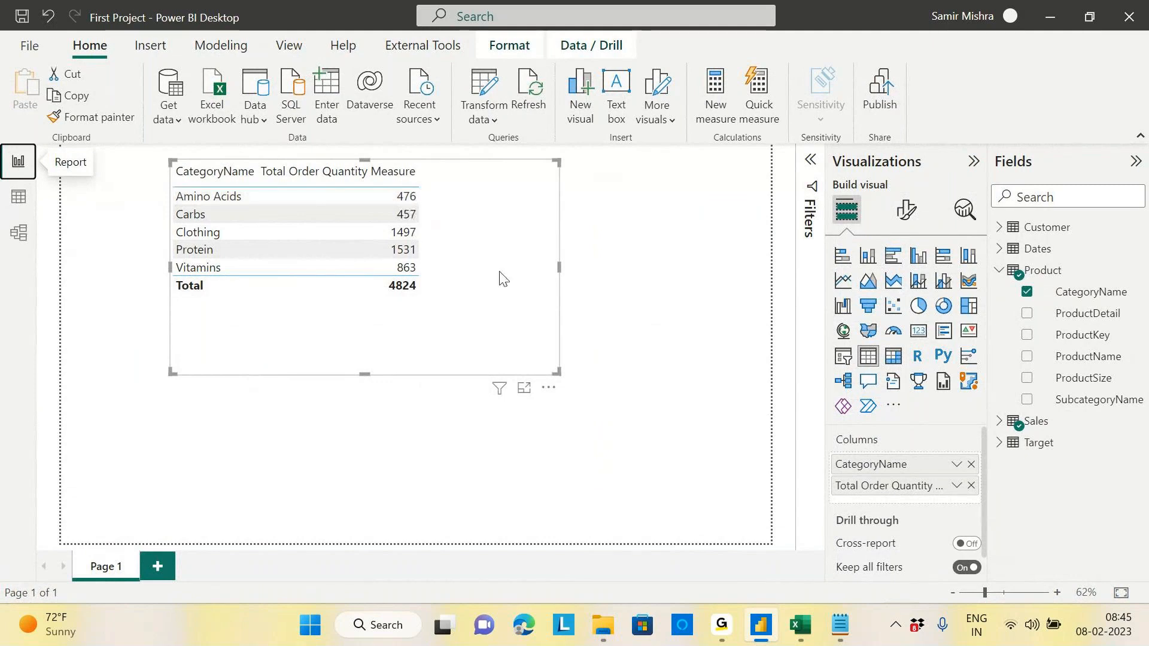
drag(506, 279, 502, 300)
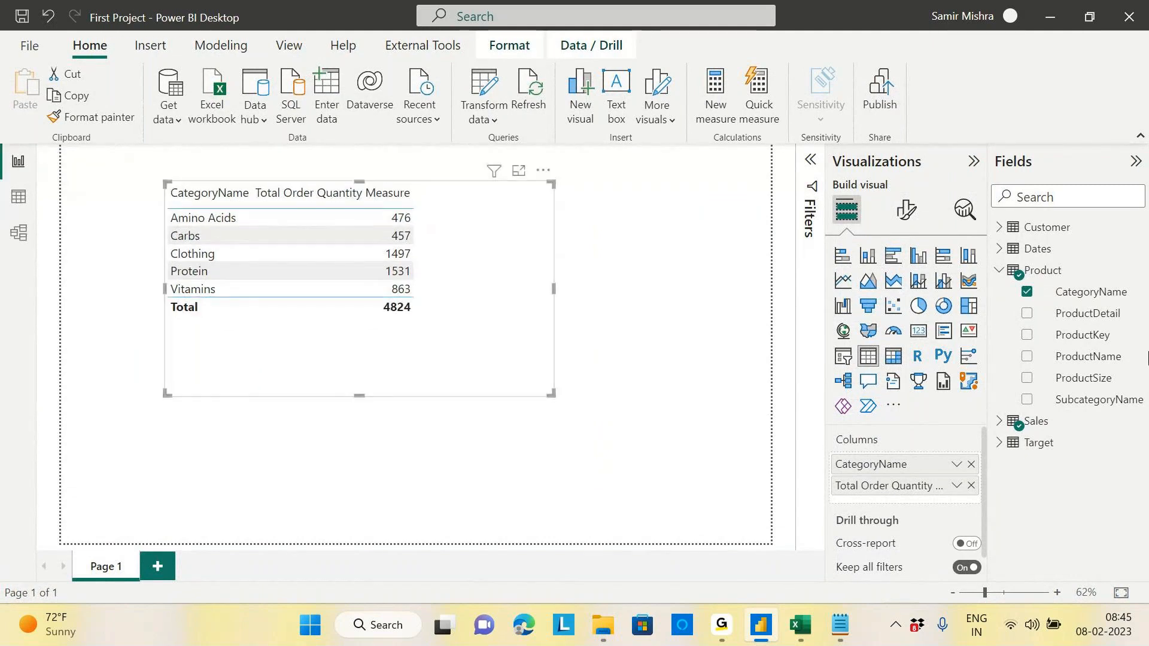
drag(1110, 400, 937, 485)
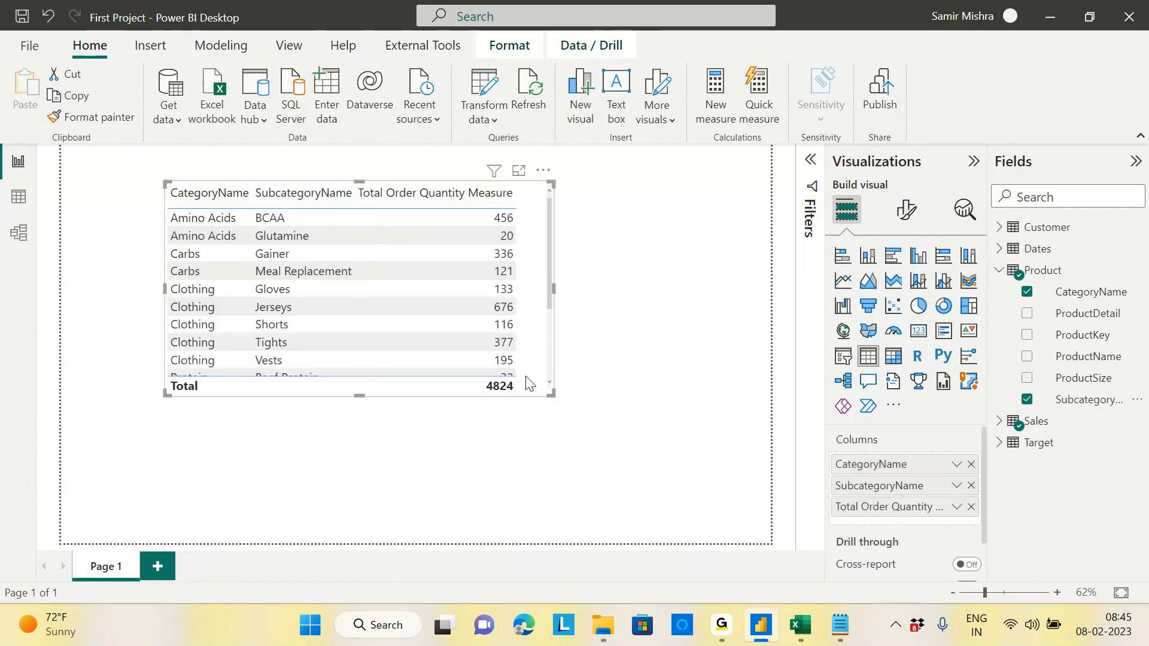
drag(551, 393, 564, 492)
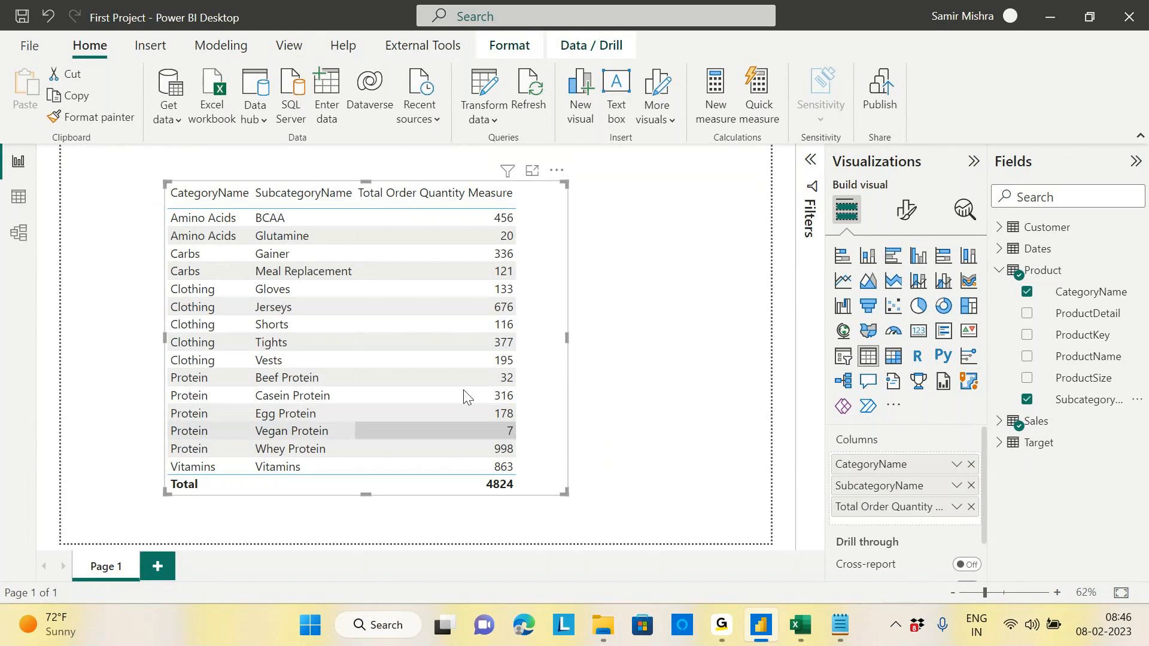
Step: Open the Product table's data and change its CategoryName filter to Protein only
click(24, 208)
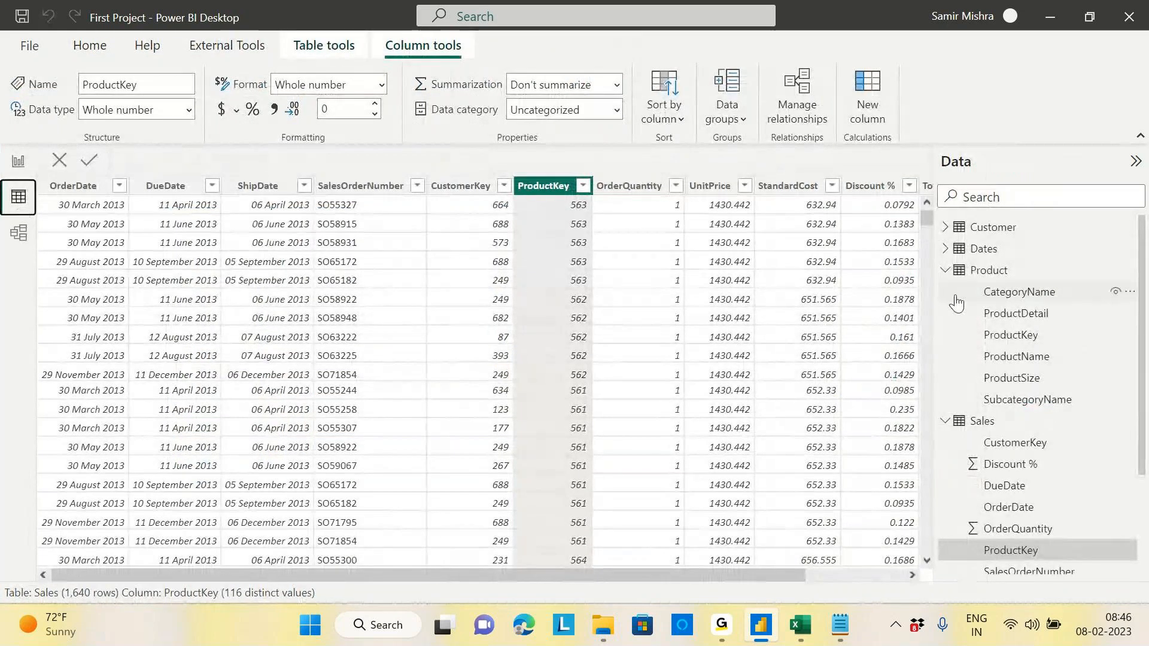
click(981, 270)
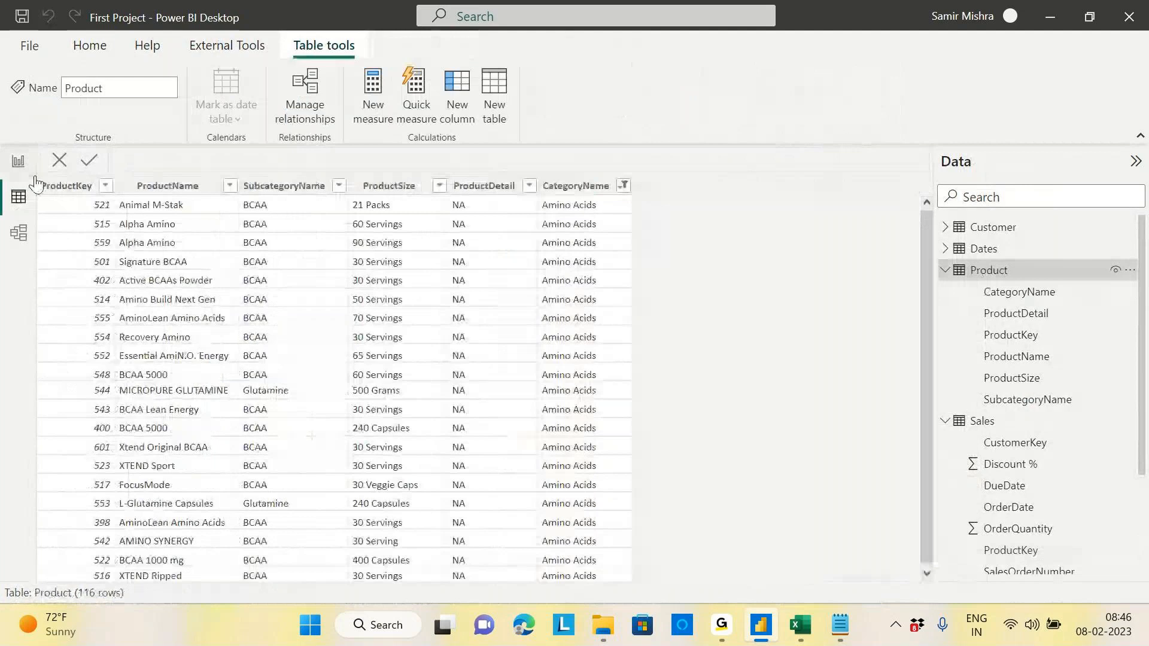
click(19, 161)
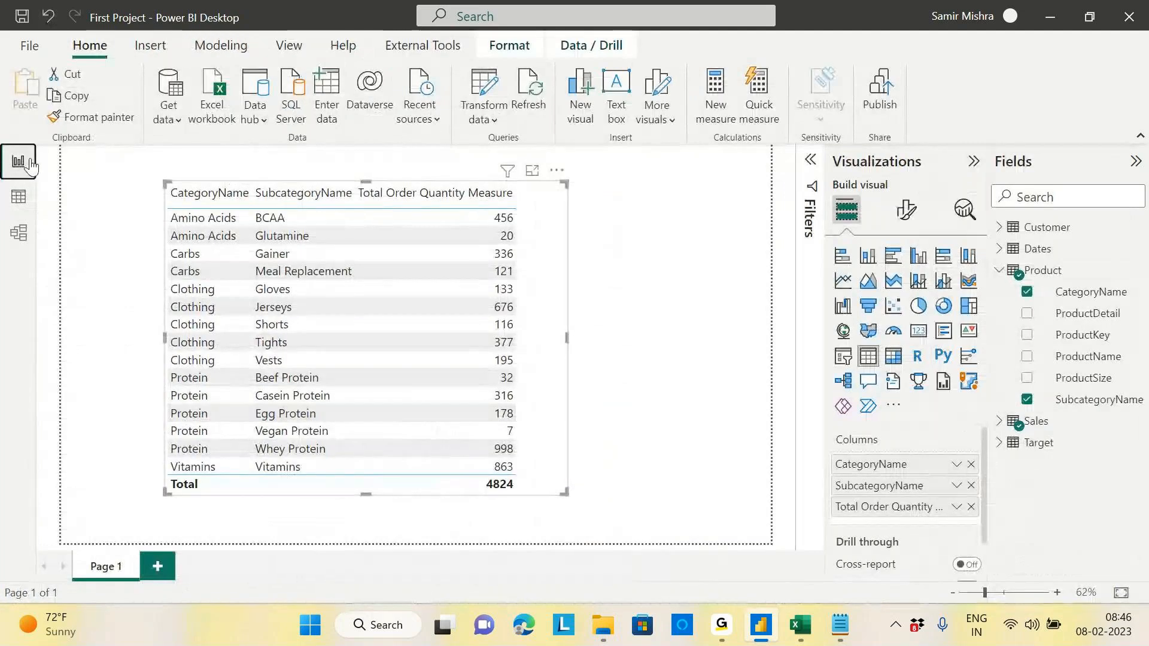
click(18, 196)
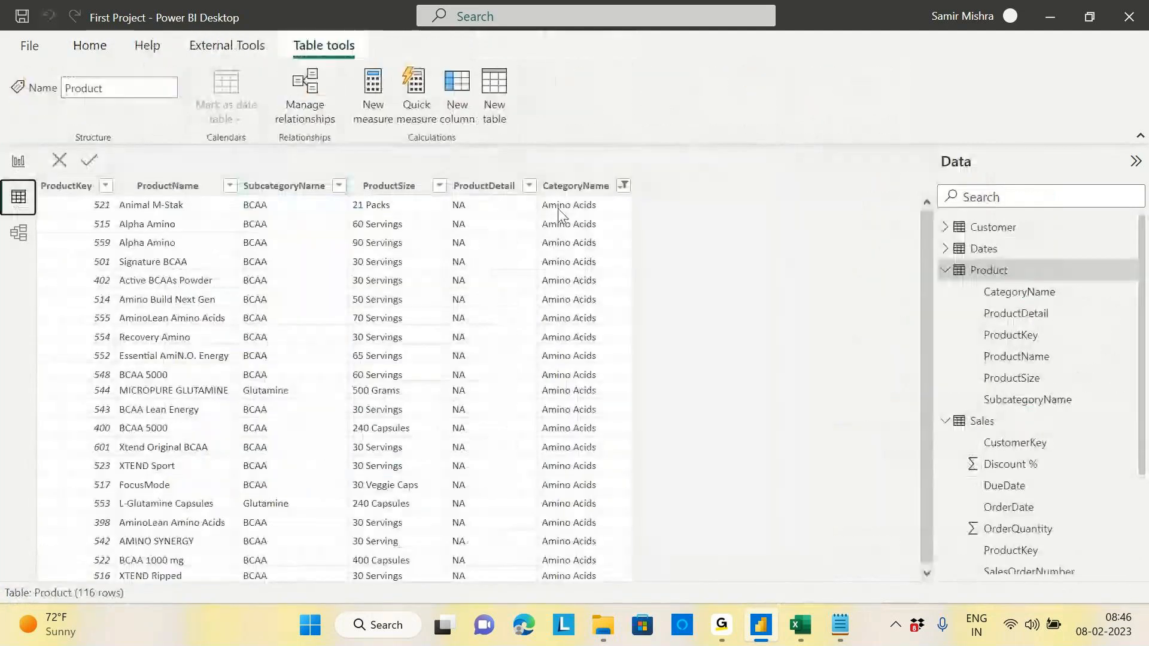
click(622, 186)
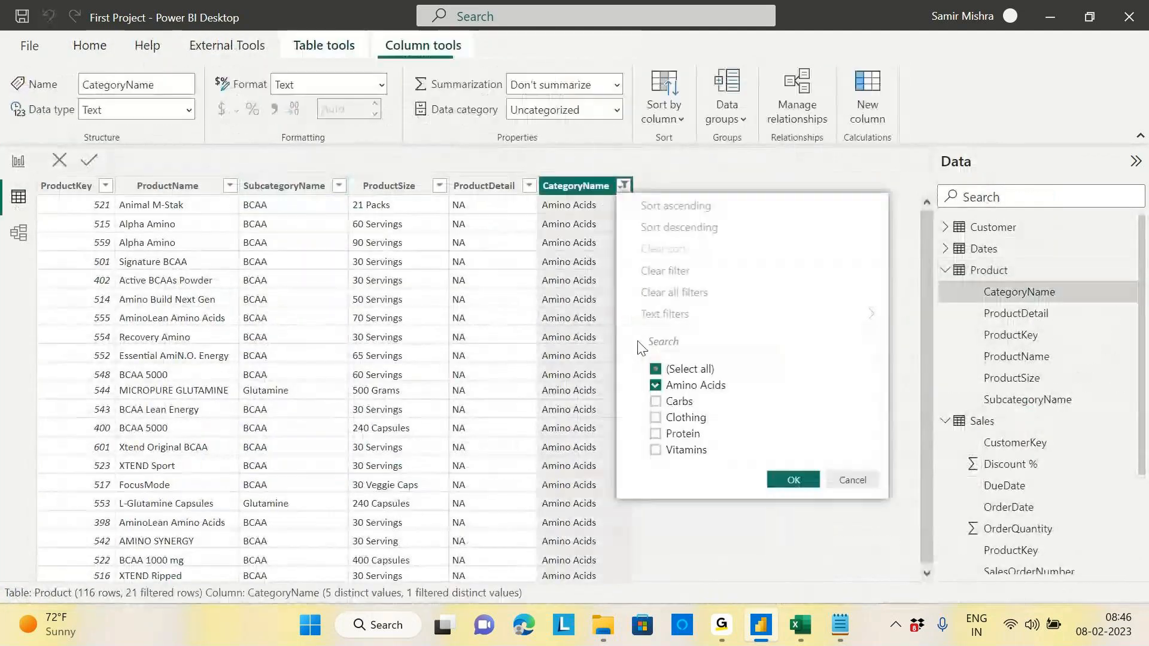
click(656, 368)
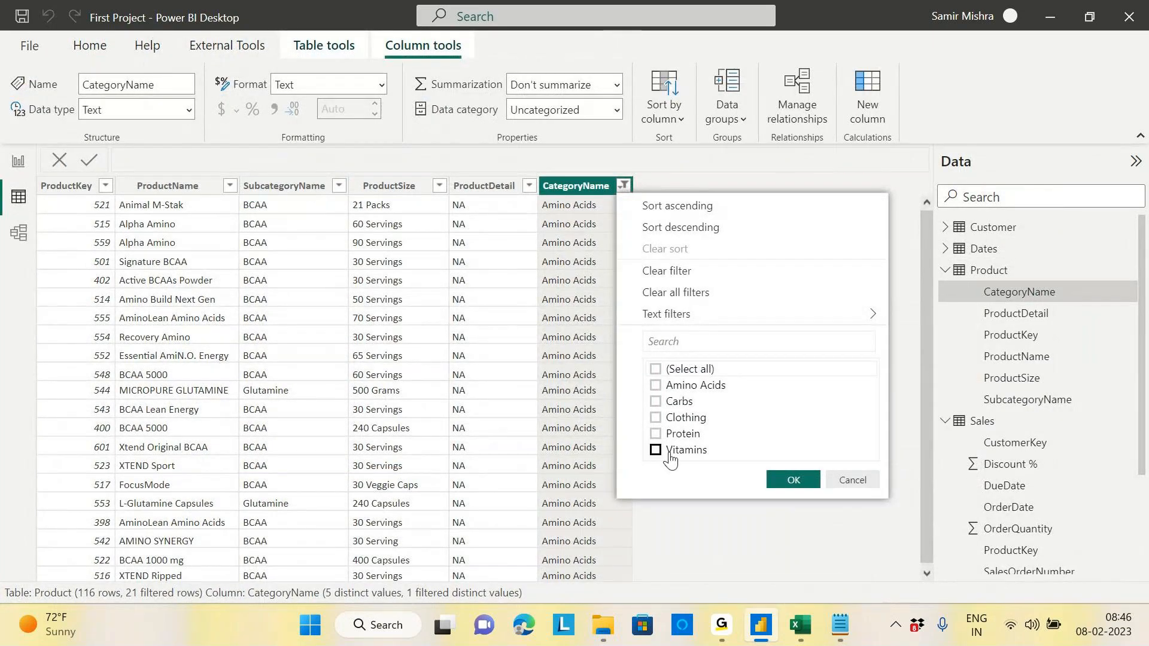
click(655, 434)
click(781, 478)
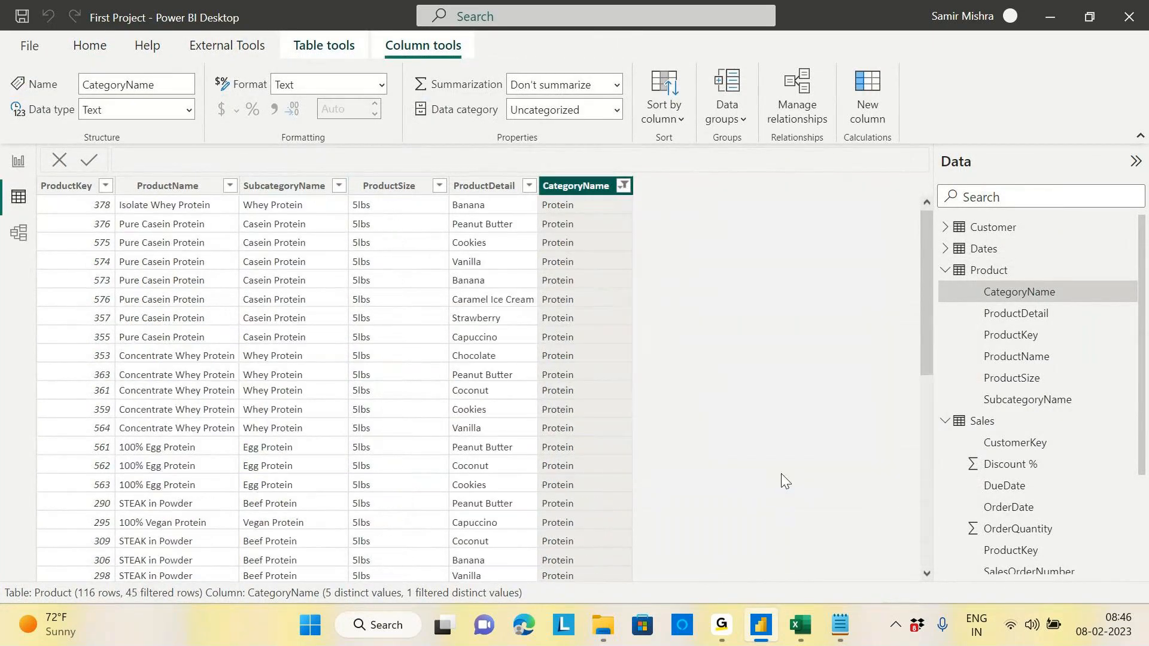
Step: Filter the Product table's SubcategoryName column to Vegan Protein only
click(338, 189)
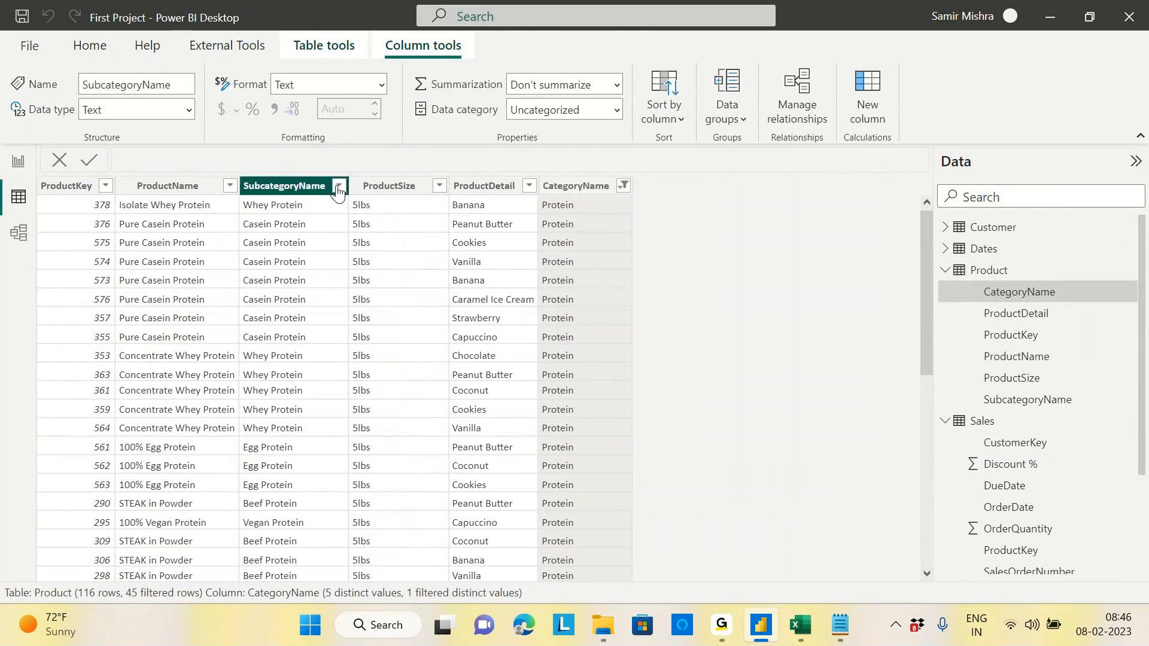
click(338, 188)
click(372, 370)
click(372, 433)
click(485, 482)
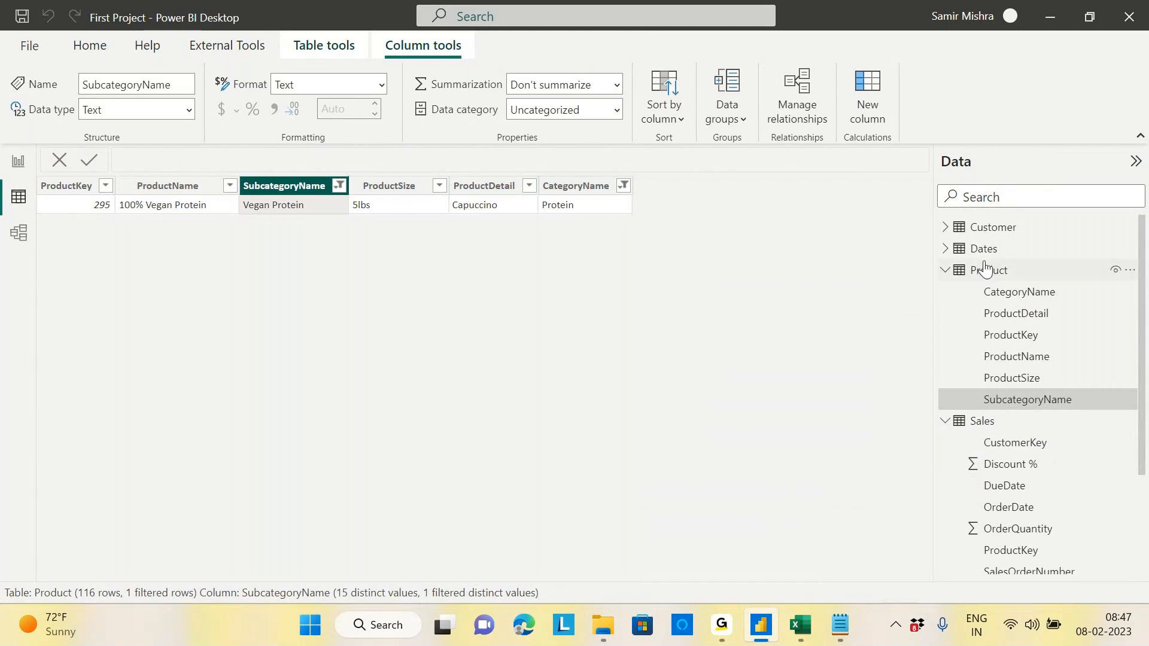
Step: Filter the Sales table's ProductKey column to 295 and compare its order quantities with the report's Vegan Protein row
click(945, 270)
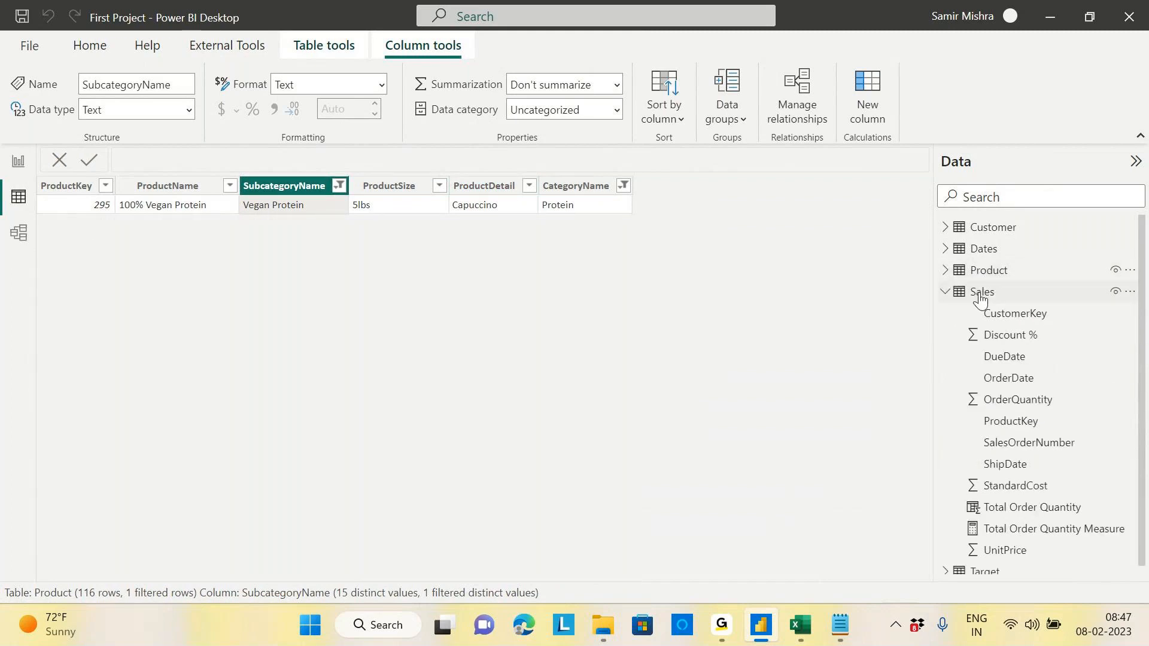
click(981, 293)
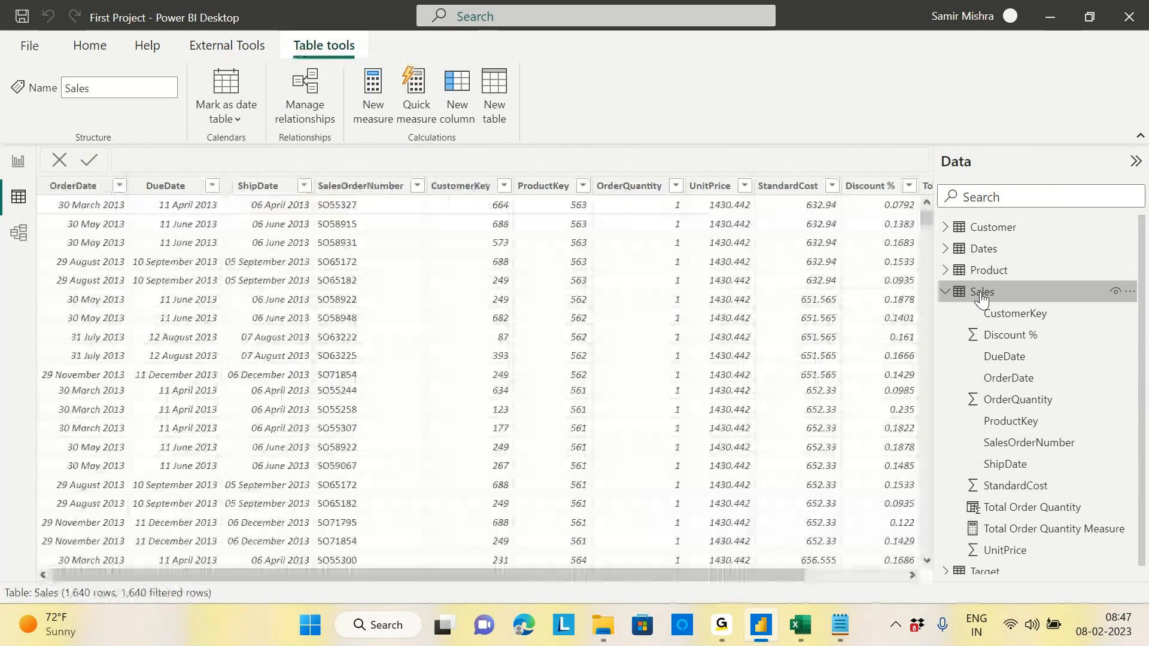
click(583, 188)
click(643, 235)
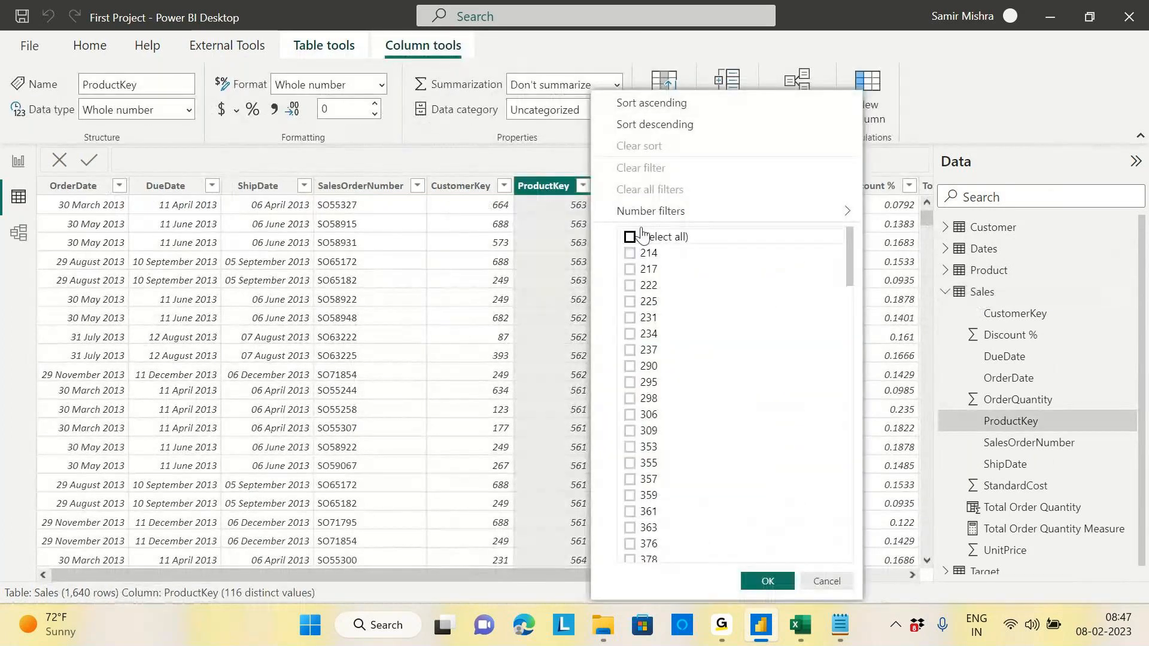
click(629, 382)
click(772, 584)
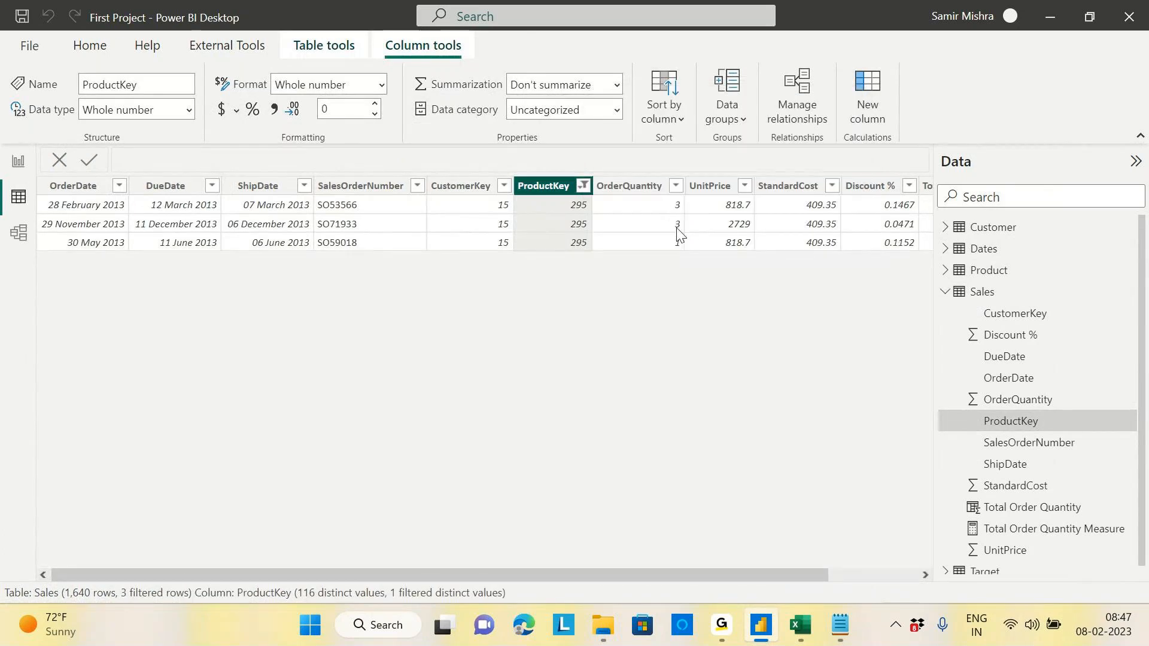
click(18, 161)
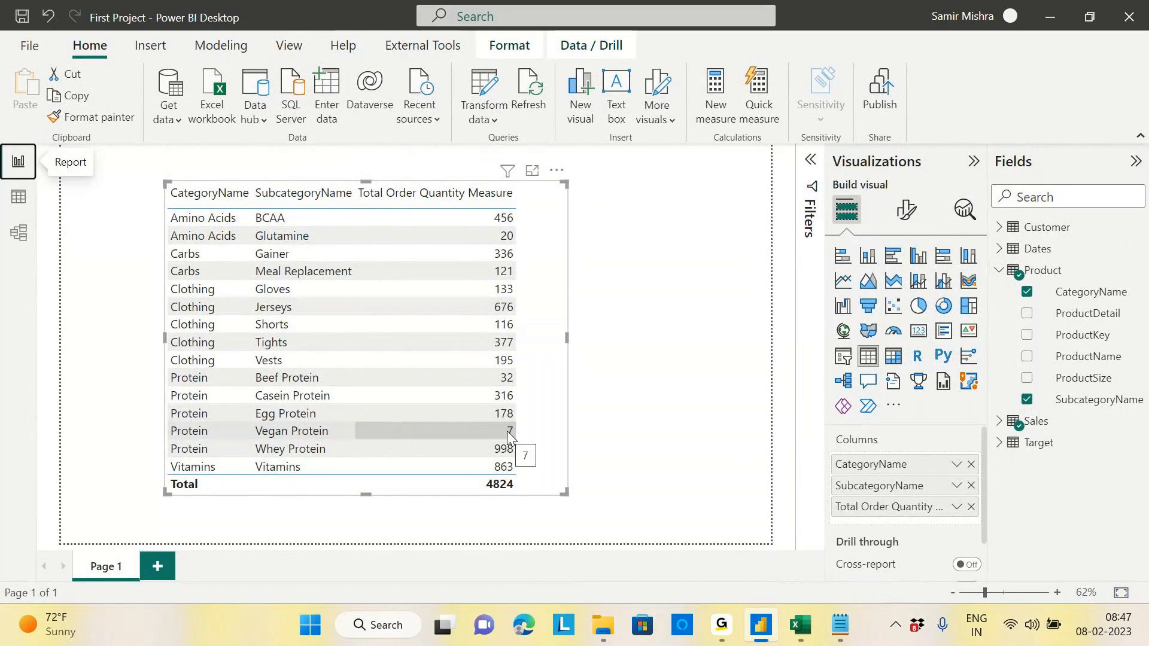
click(28, 201)
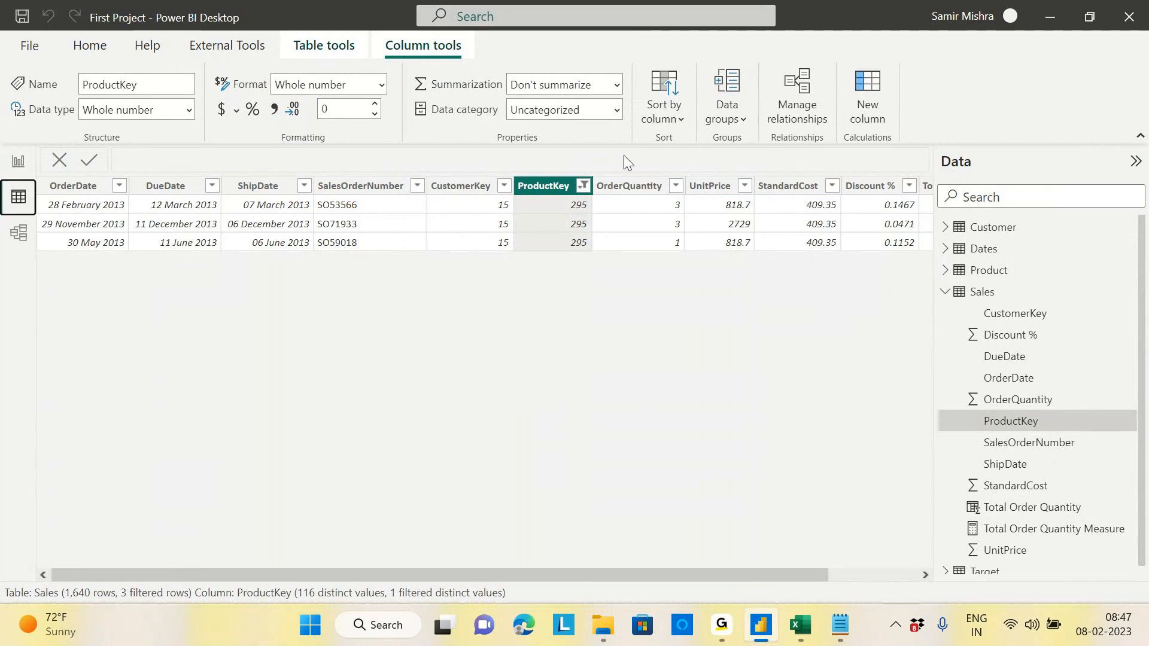
Step: Clear all filters from the Sales table and the Product table in the data view
right_click(551, 186)
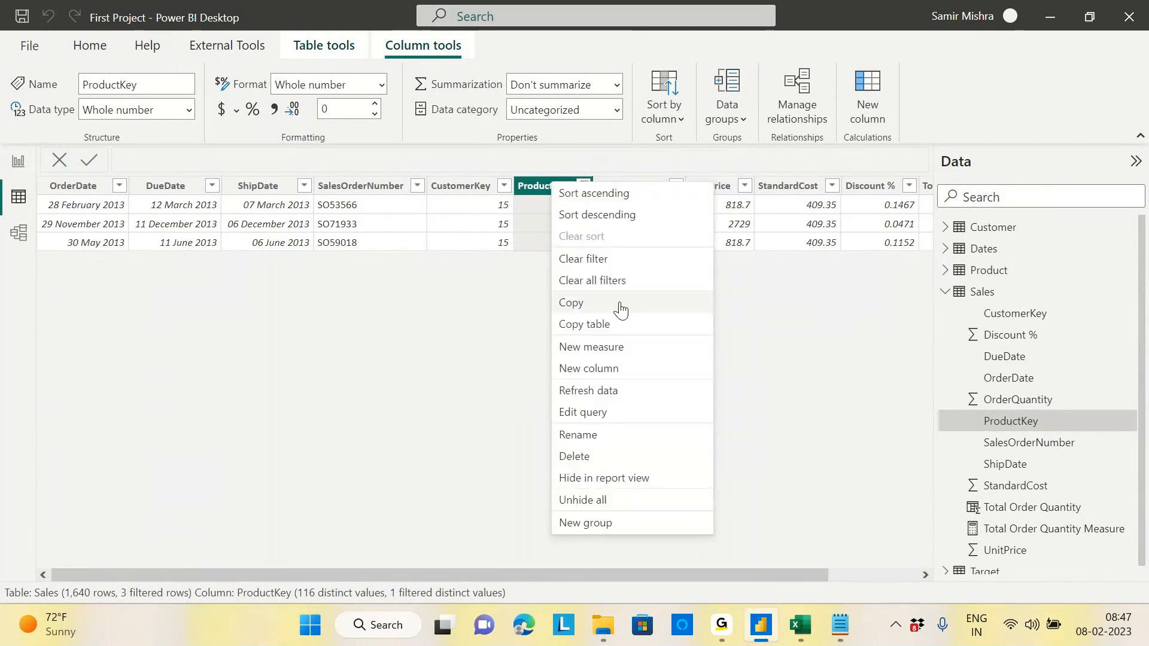
click(607, 290)
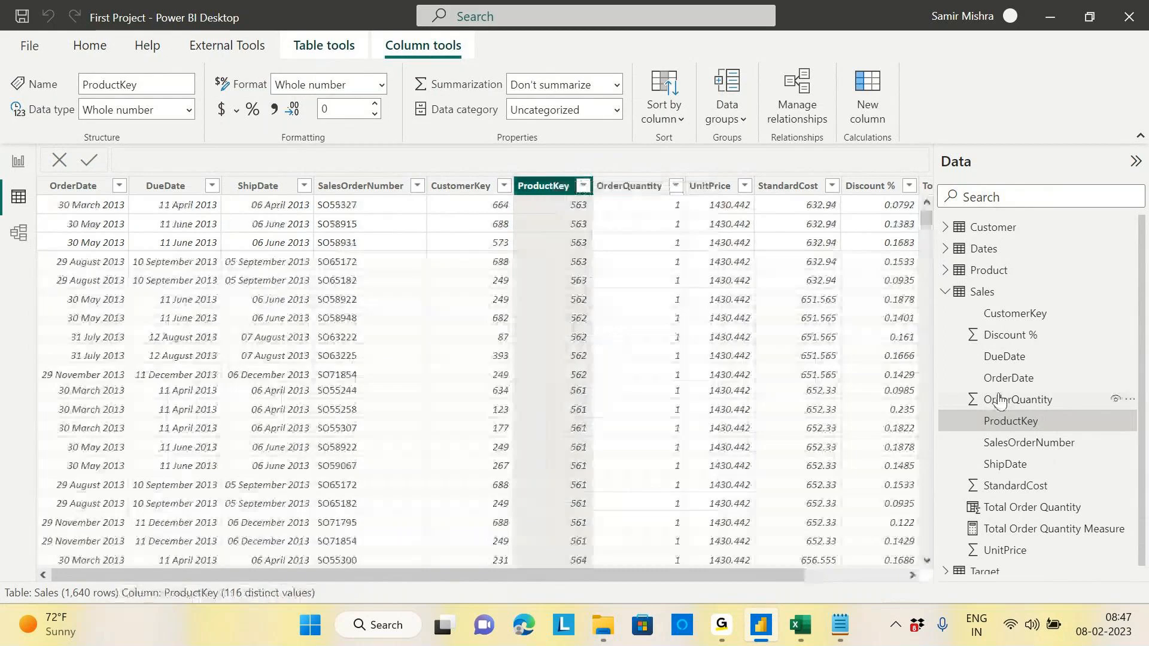
click(944, 293)
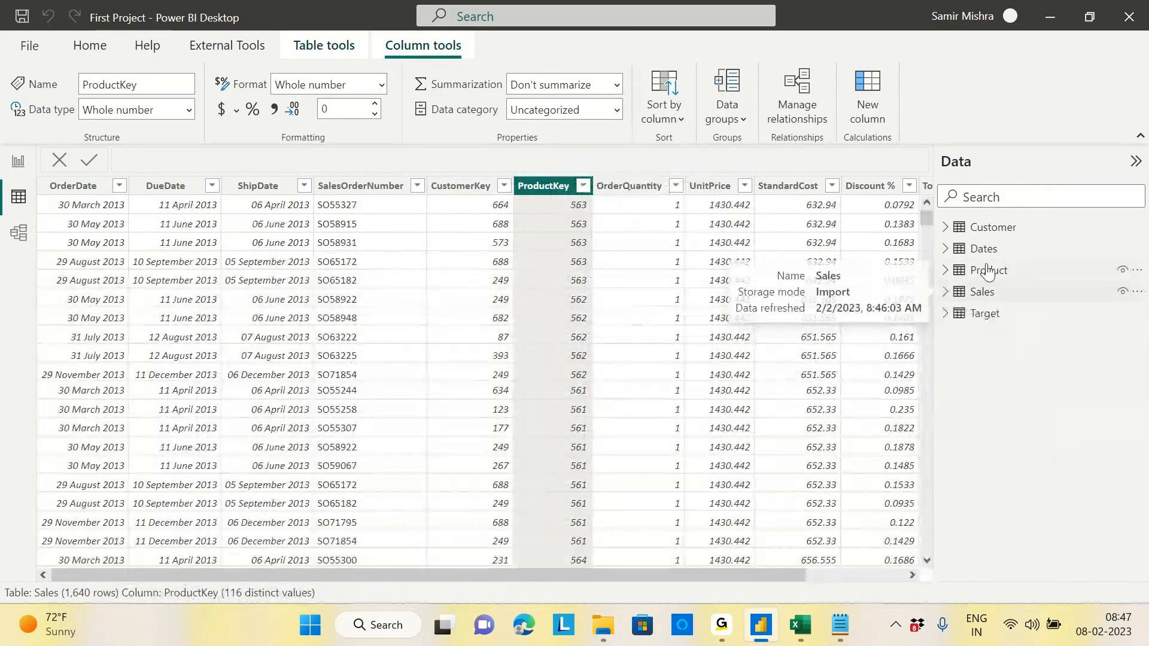
click(988, 271)
right_click(282, 187)
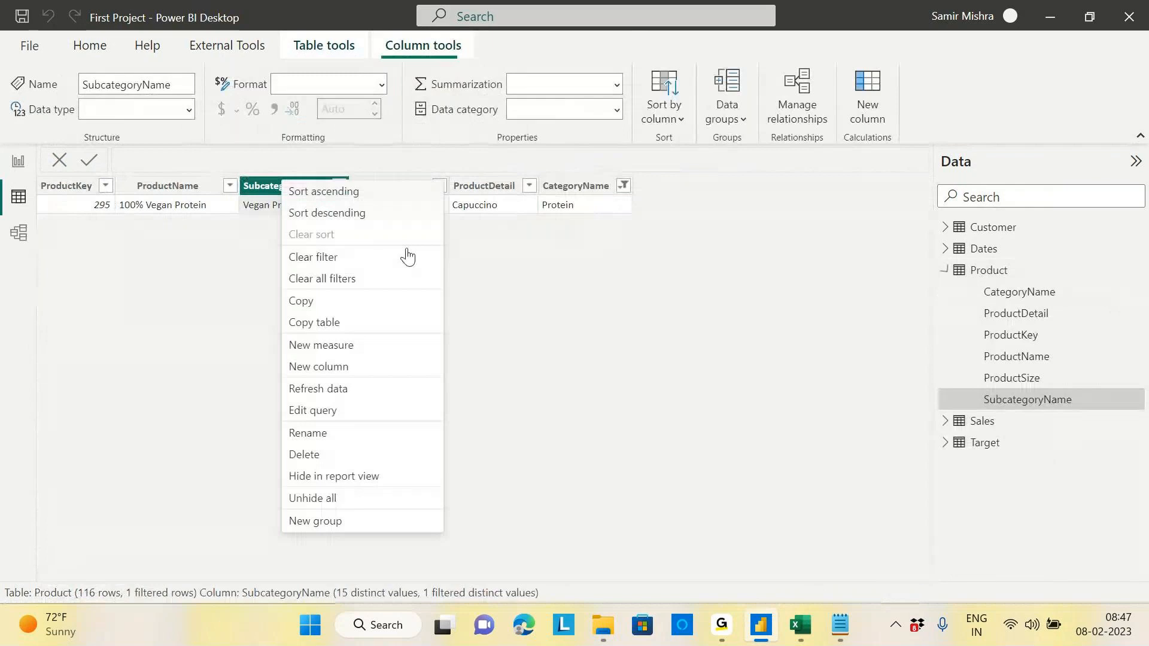
click(328, 280)
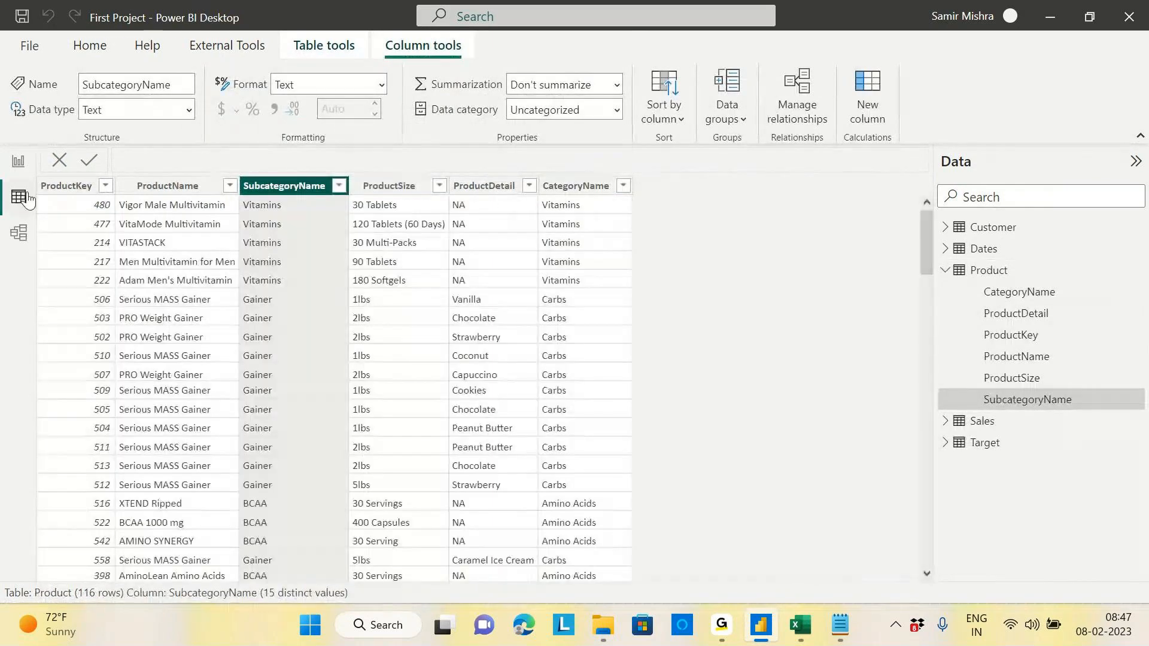
Step: Add ProductName before the measure in the report's table visual, then reposition and widen the visual to show all four columns
click(18, 161)
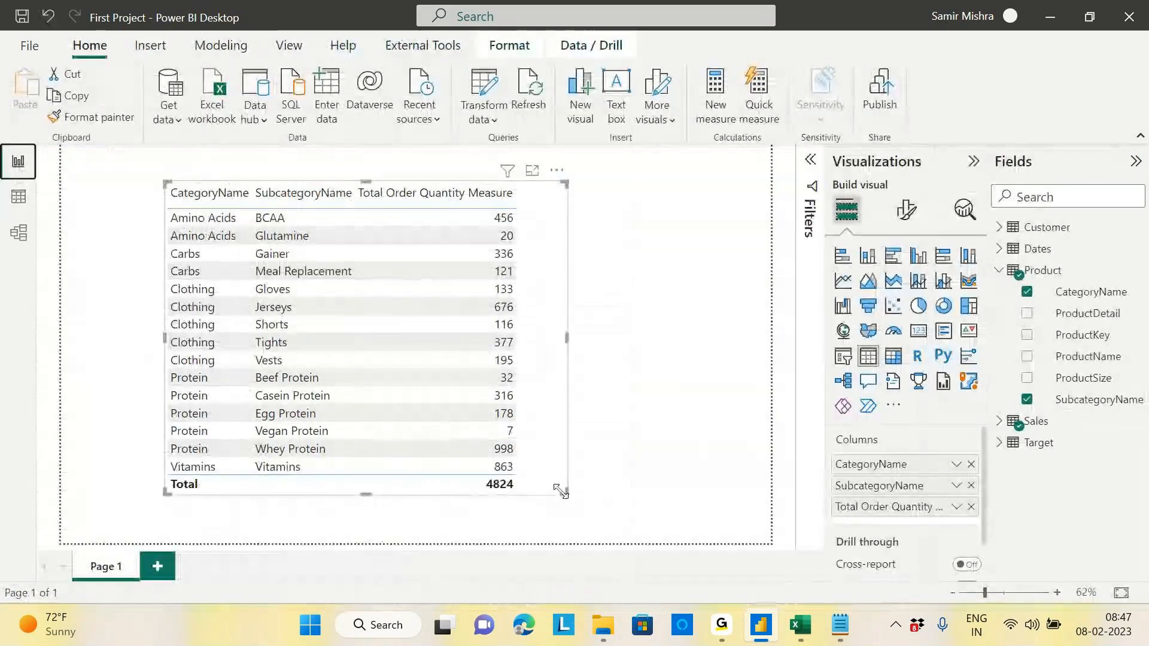
drag(561, 492, 580, 516)
drag(577, 429, 523, 423)
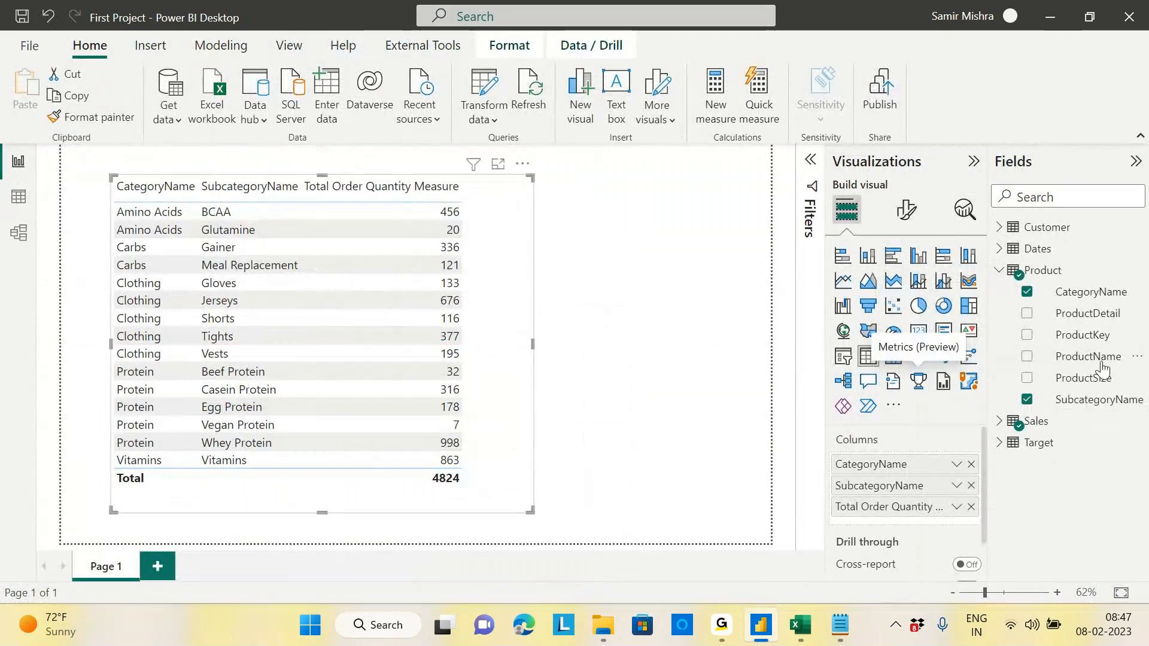
drag(1088, 358, 953, 502)
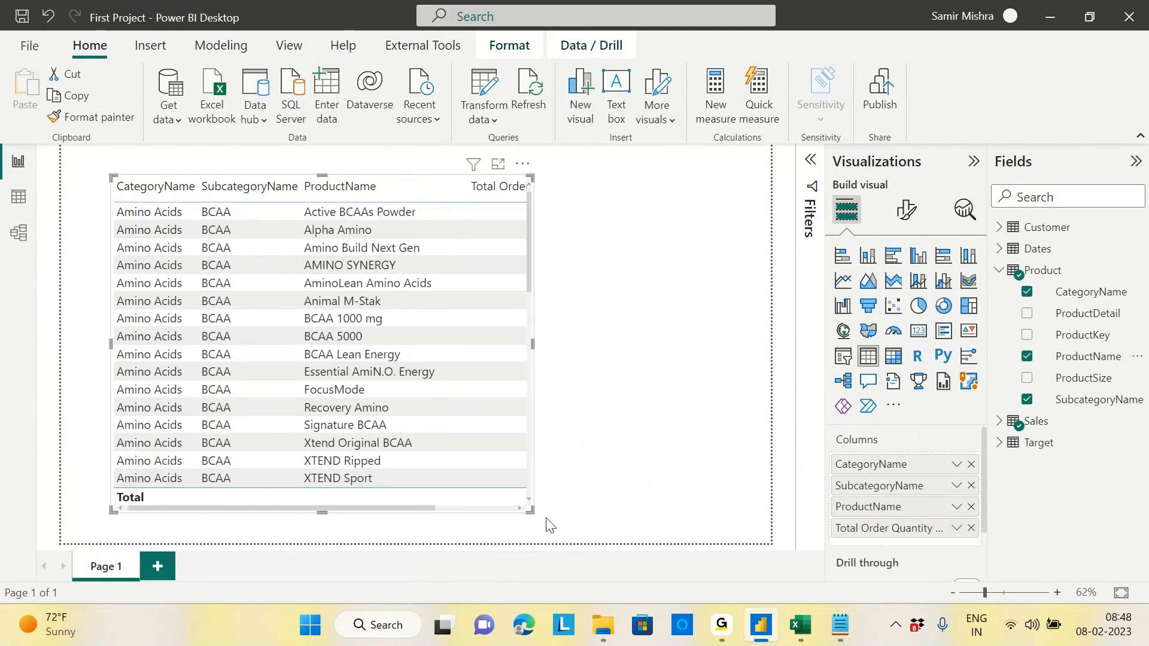
drag(530, 511, 737, 528)
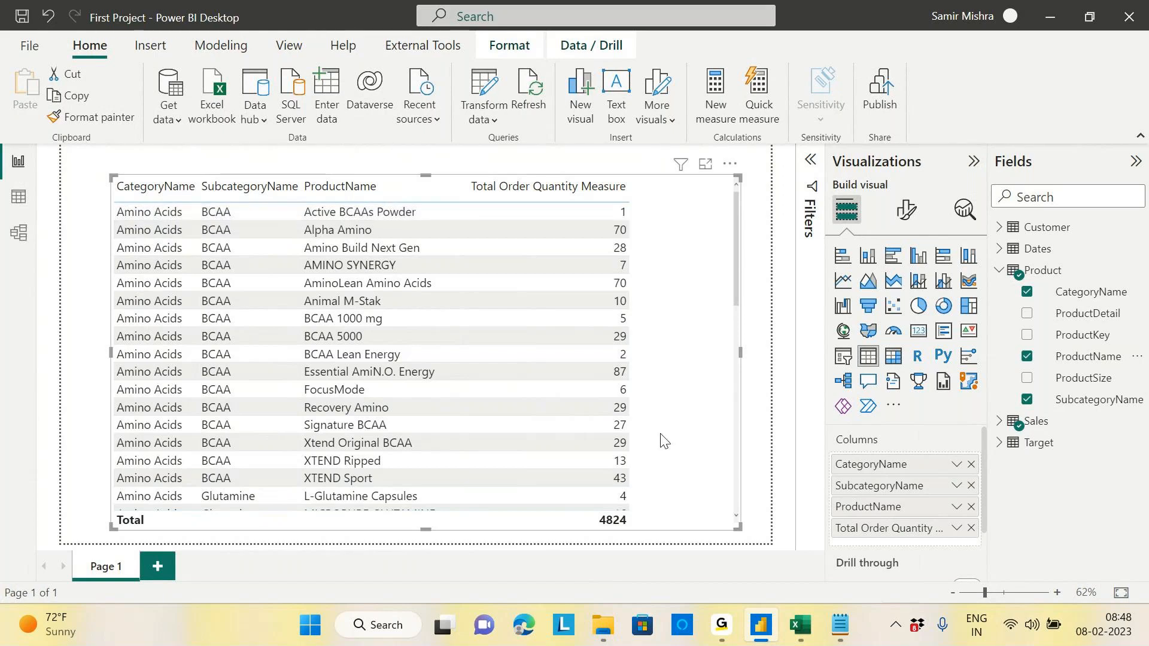
Step: Switch to the Notepad notes, add the line "applying the filter on column is called Filter Context" below the context list, and minimize the notes
click(828, 622)
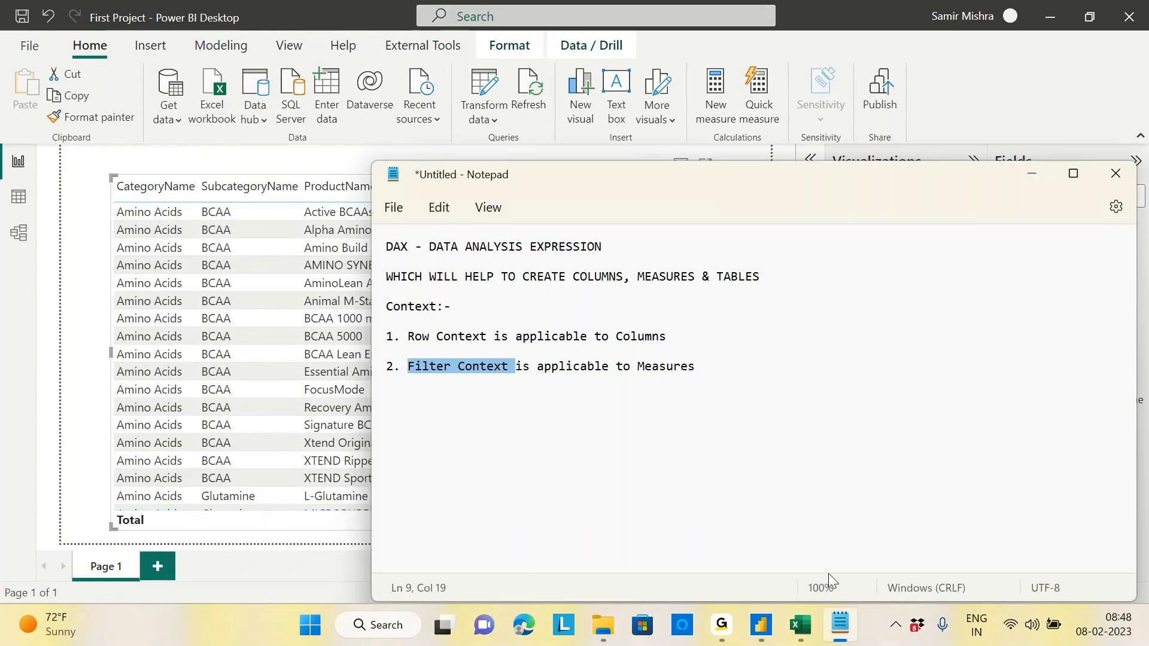
click(722, 368)
key(Return)
key(Return)
key(Return)
text(applying )
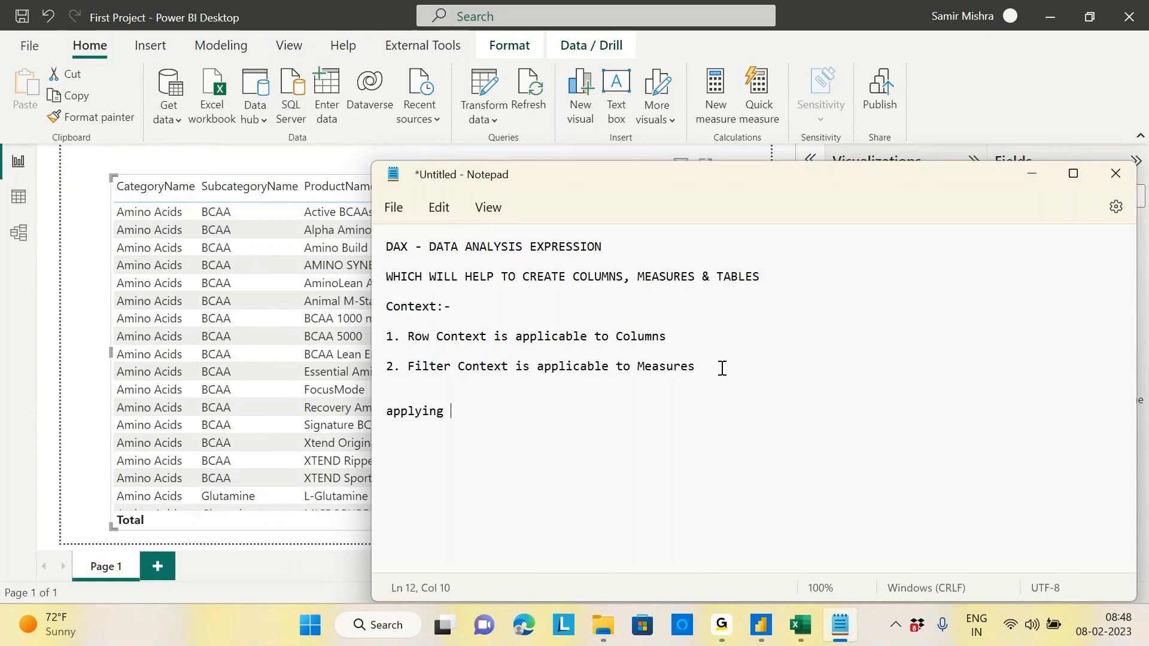
text(the filter on column )
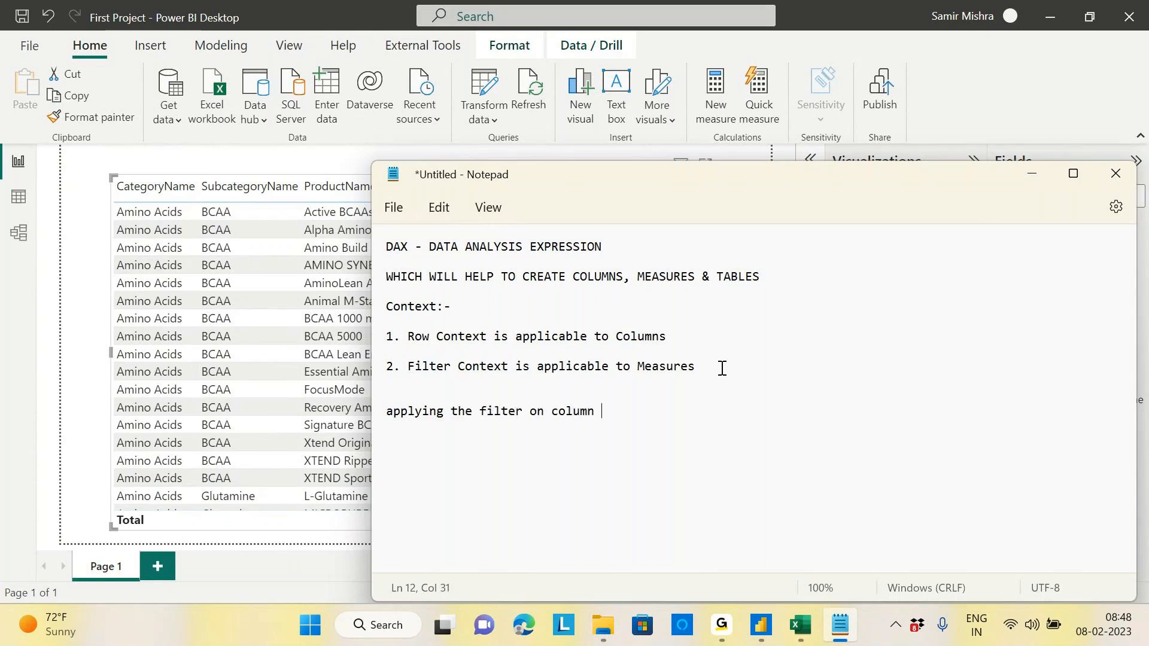
text(i)
key(BackSpace)
text(s called Filter )
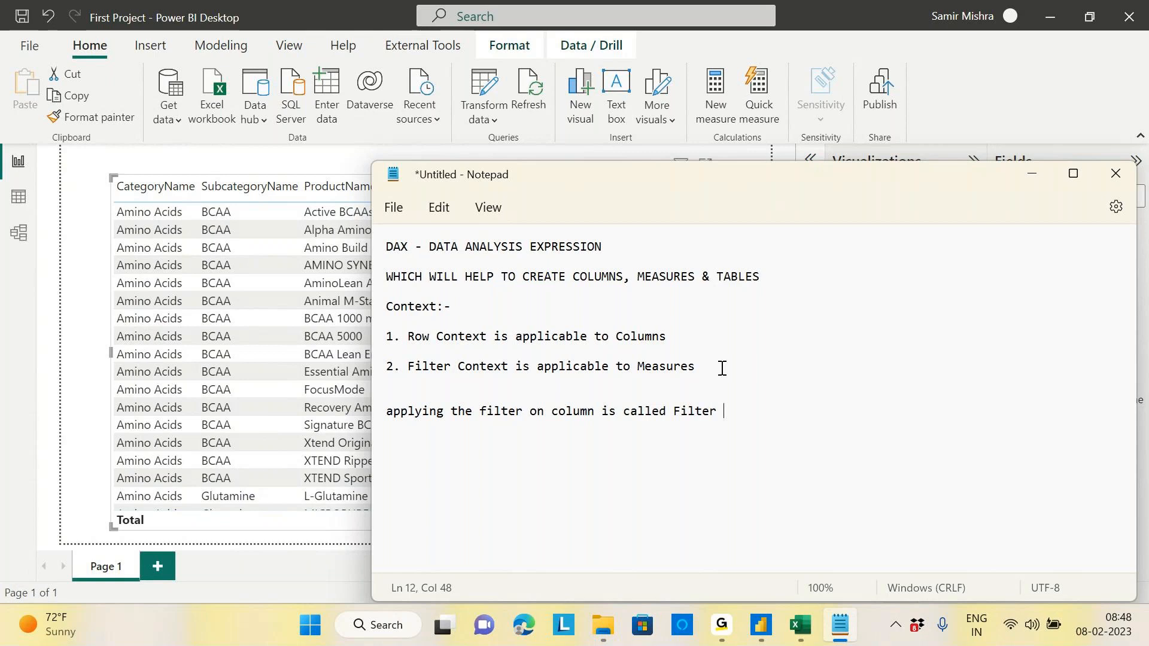
text(Context)
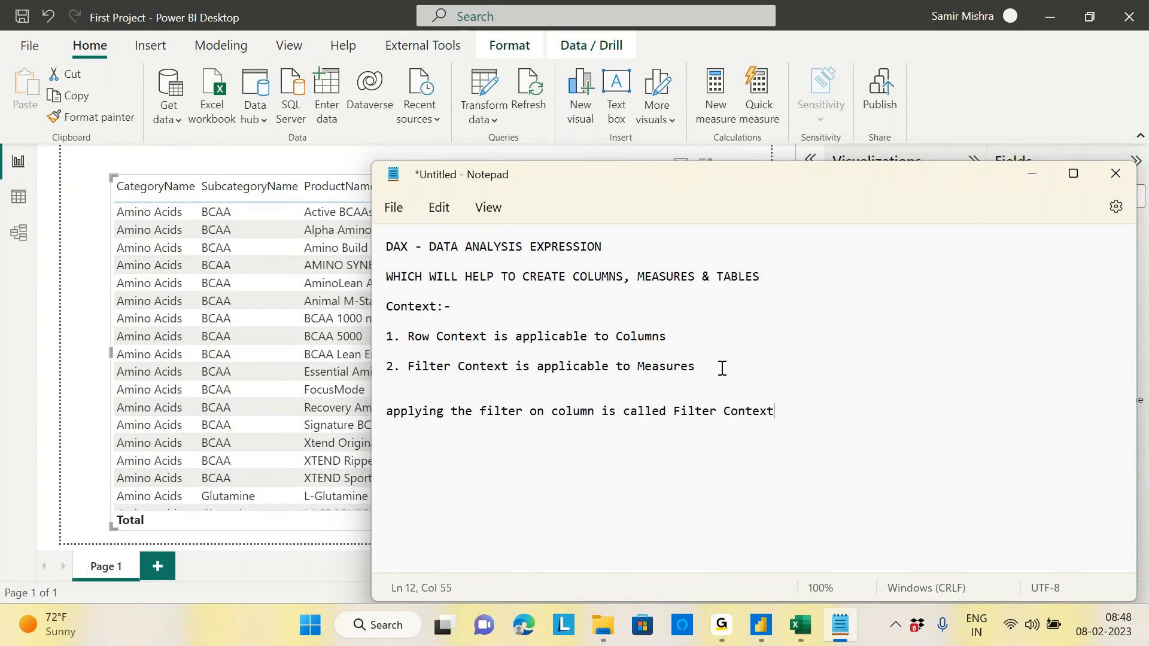
click(1029, 180)
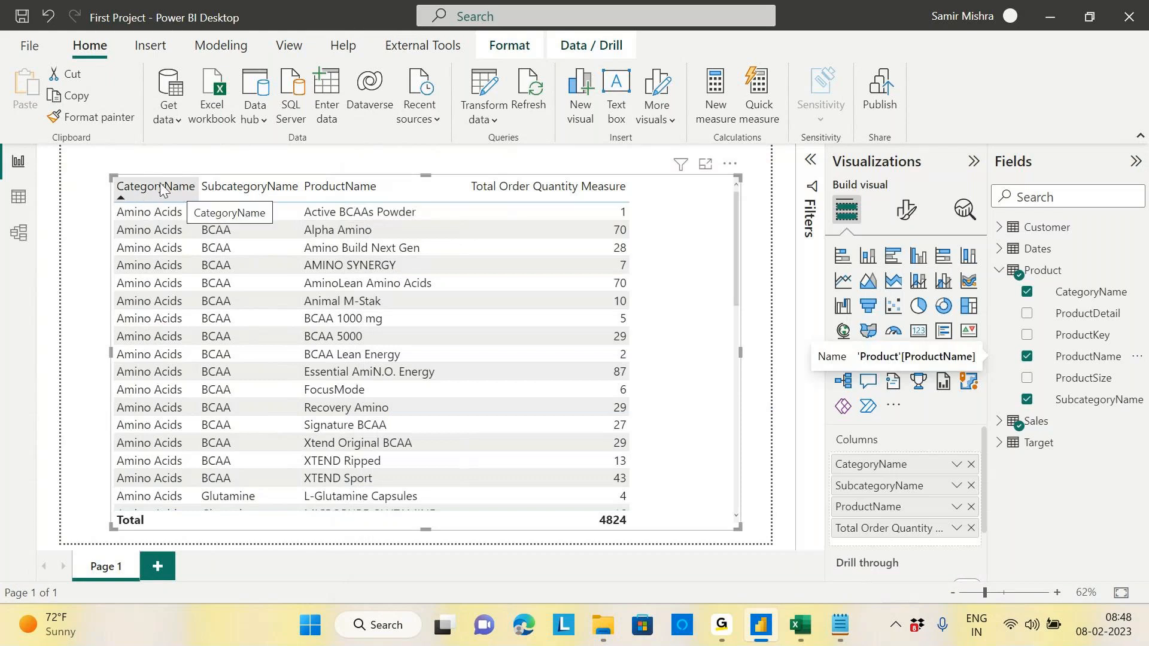
Step: Review the SubcategoryName filter values of the Product table in the data view, then return to the report without filtering
click(19, 197)
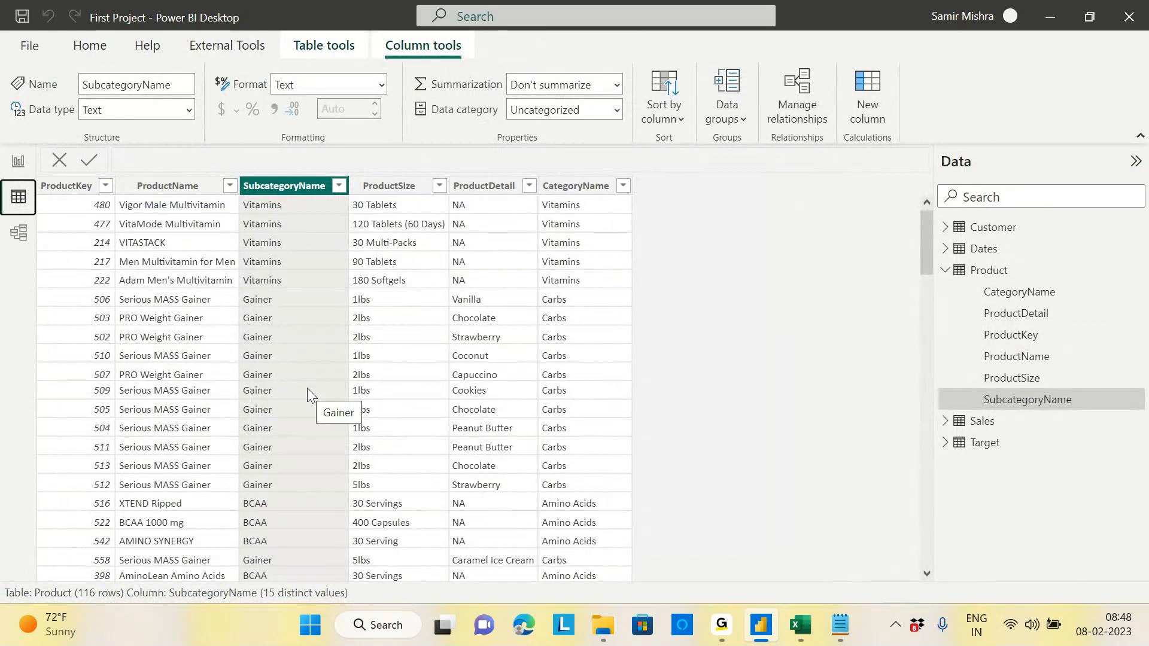
click(339, 186)
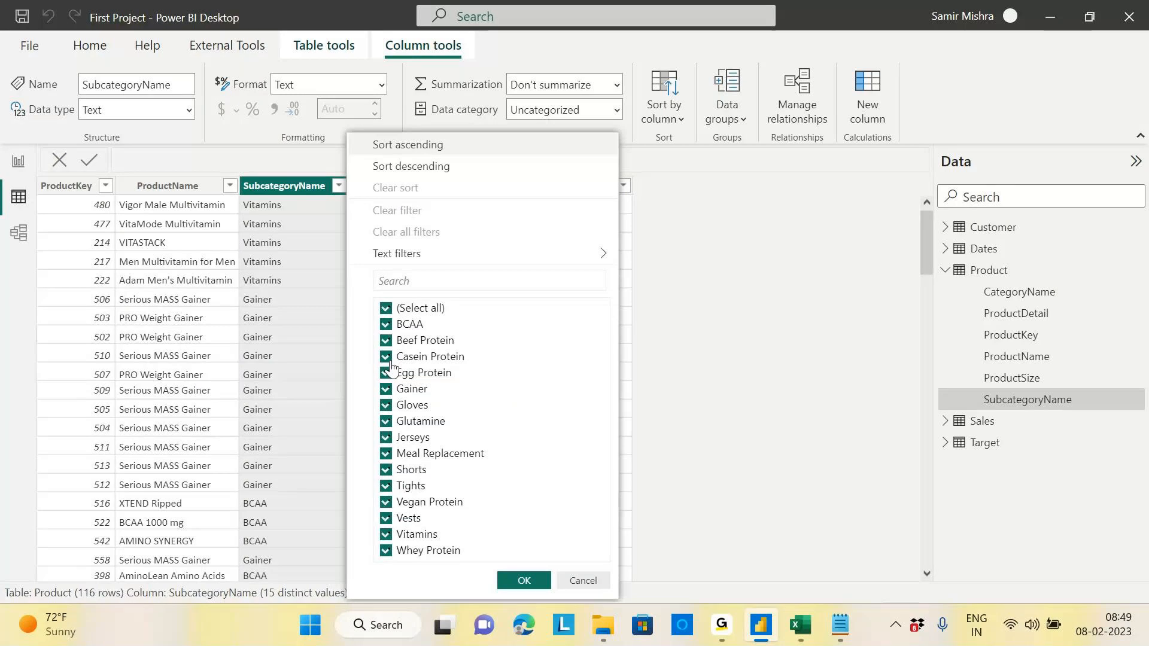
click(582, 581)
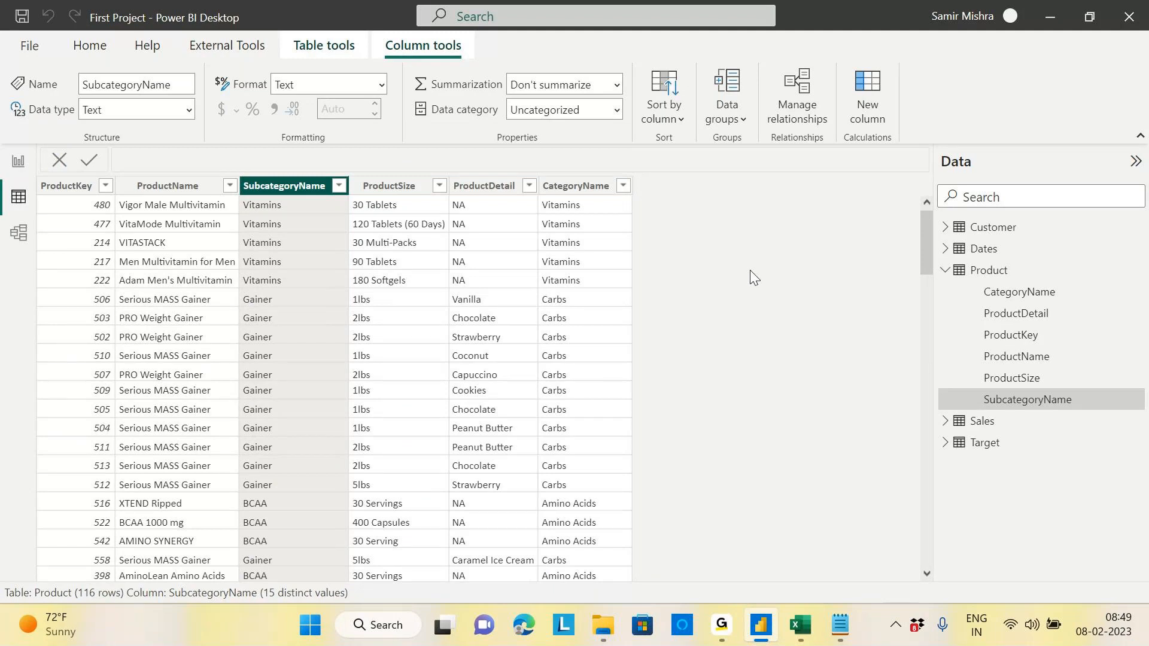
click(19, 161)
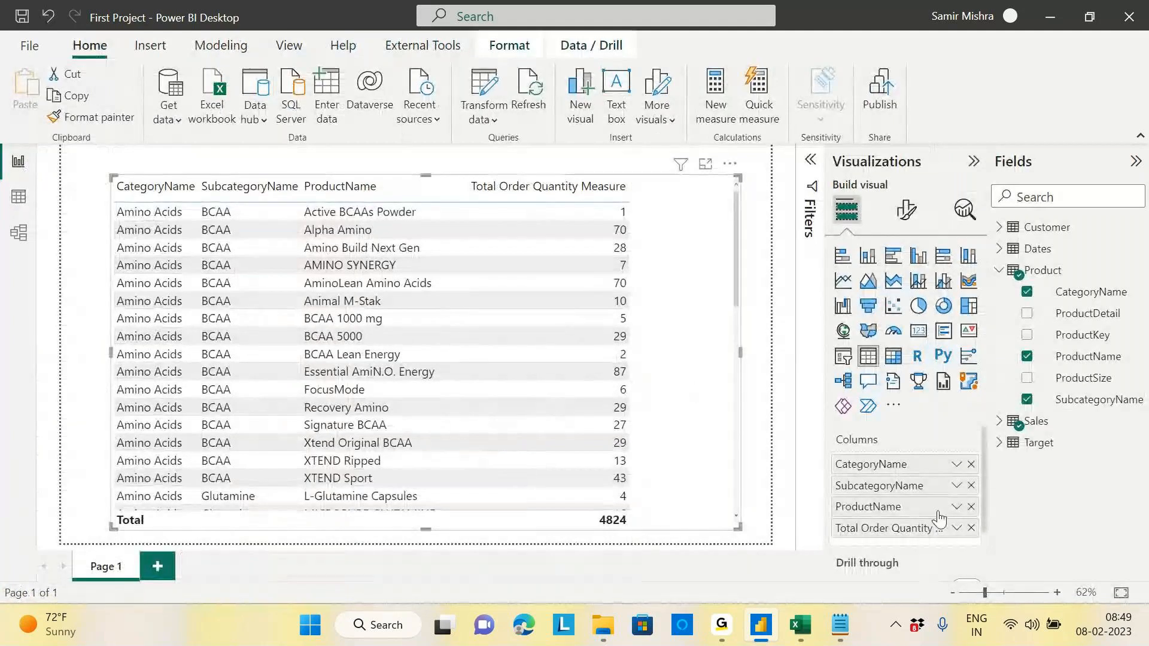
Step: Remove ProductName and SubcategoryName from the table visual, then shrink the visual into the report page's upper-left area
click(972, 507)
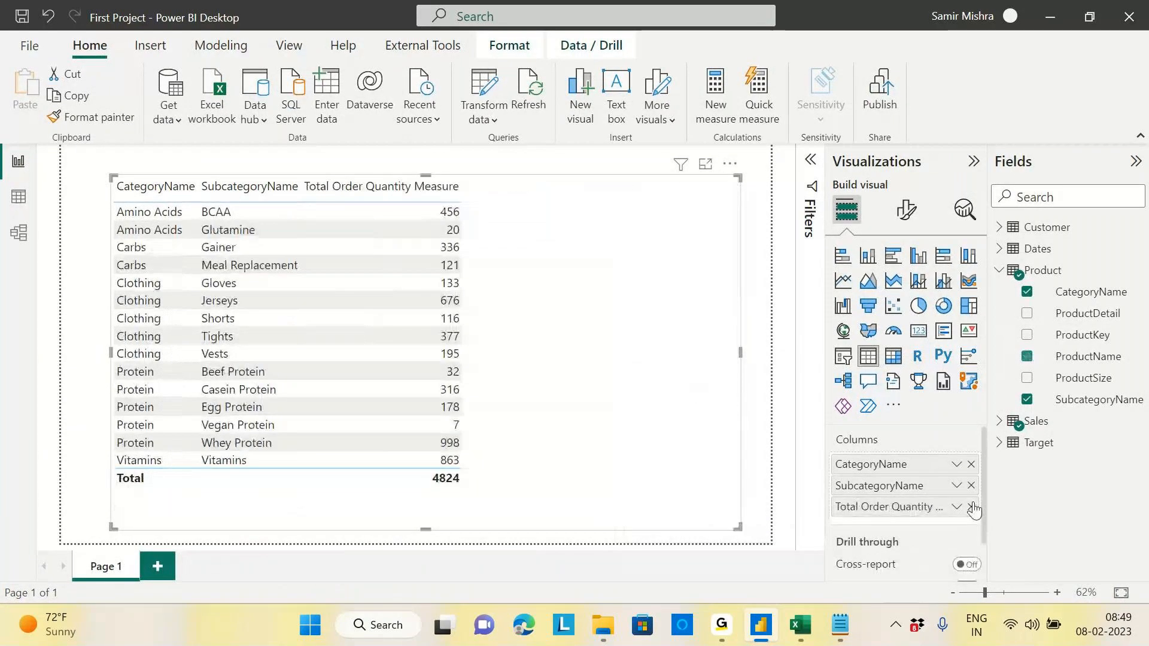
click(971, 486)
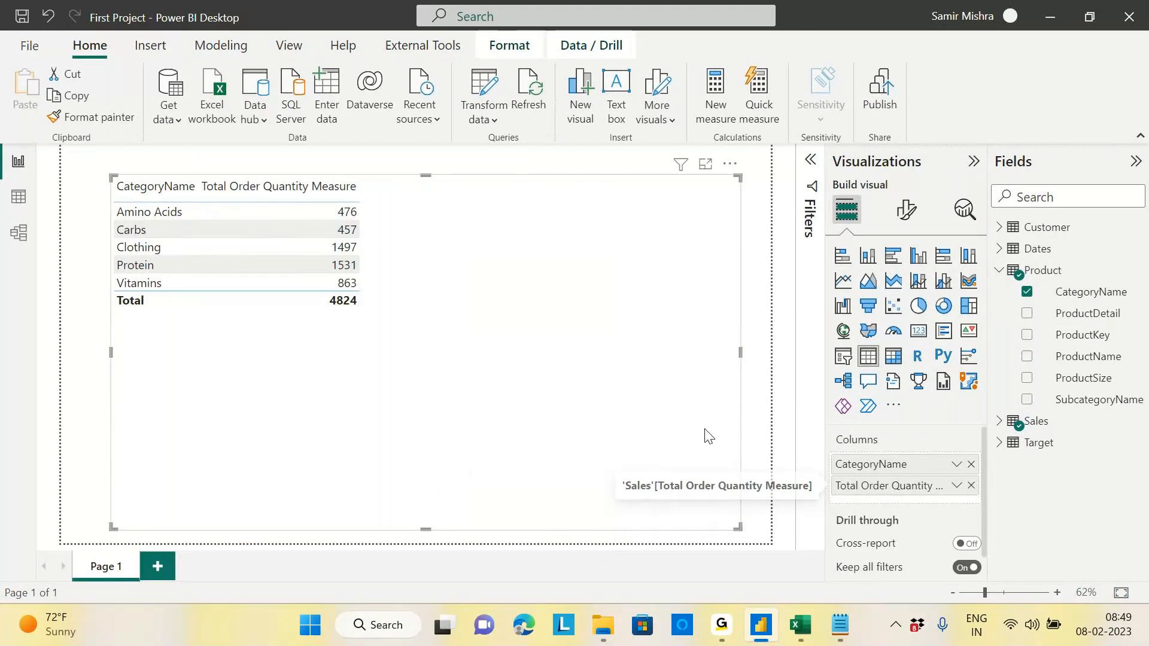
drag(541, 298, 491, 278)
drag(691, 510, 362, 303)
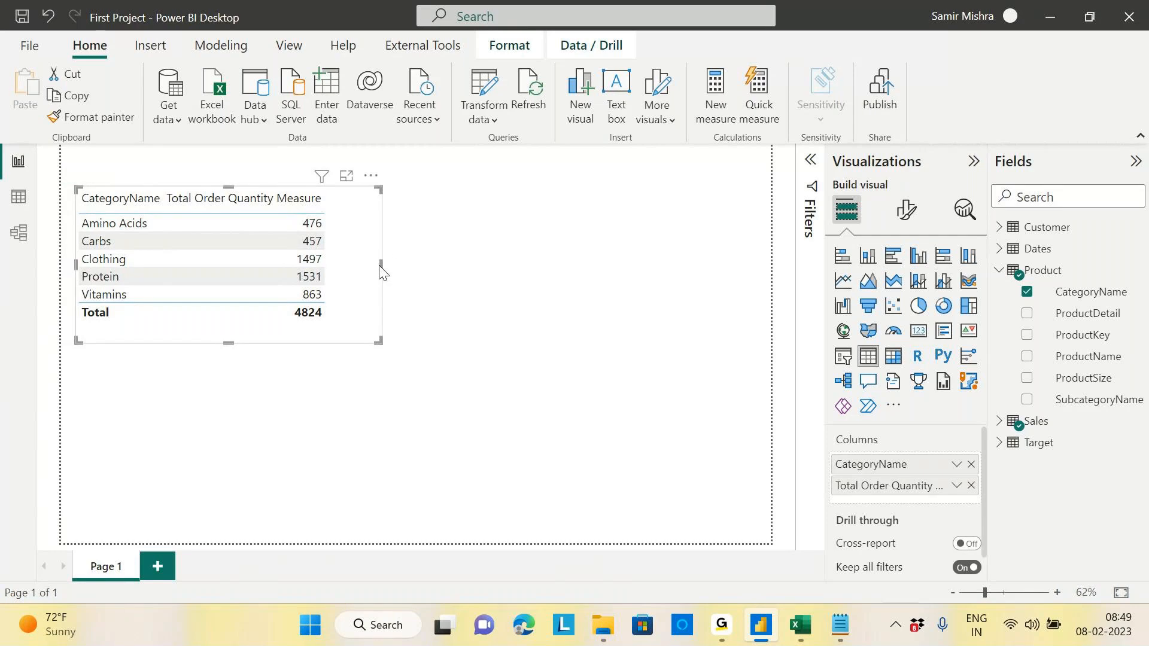
drag(380, 268, 369, 271)
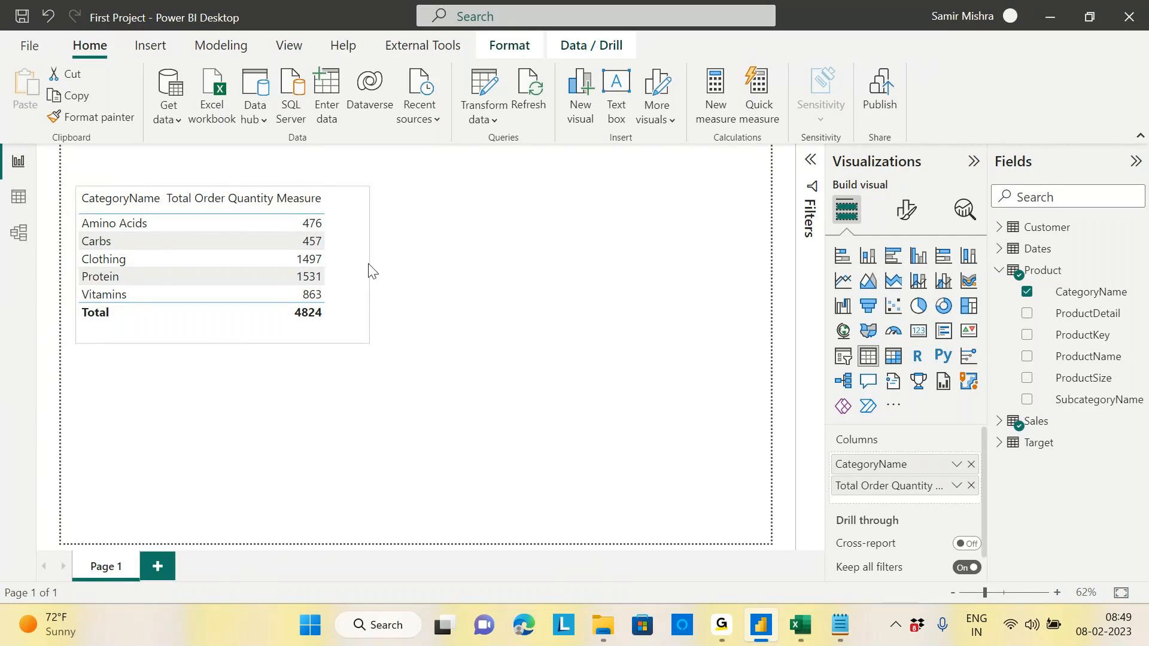
click(367, 341)
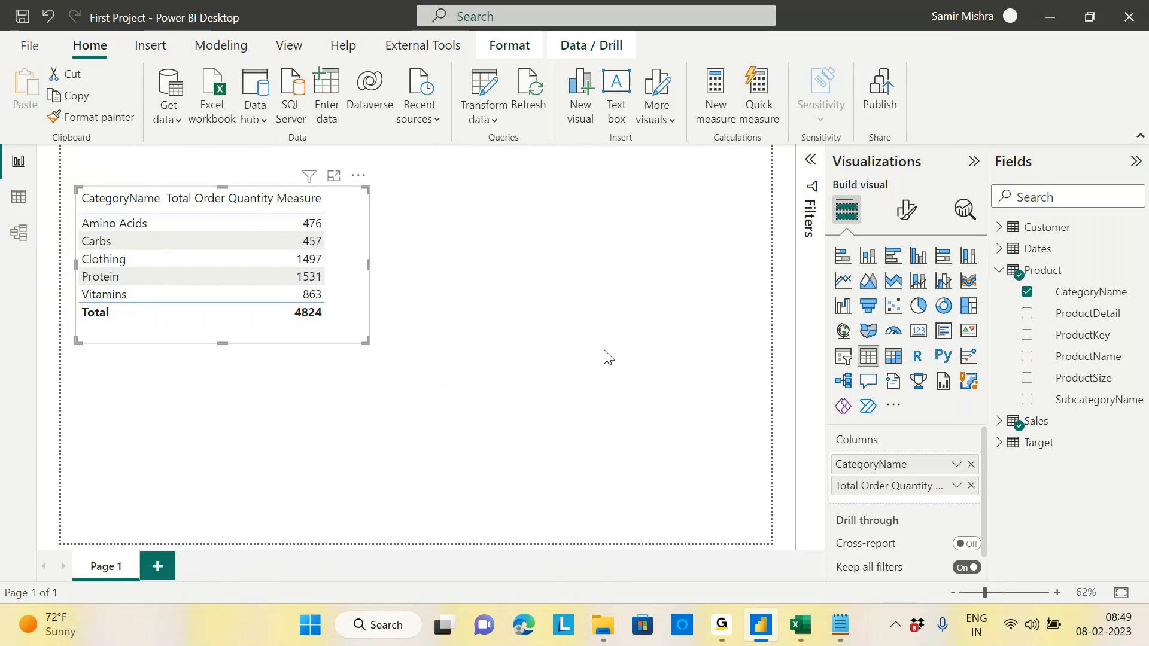
Step: Duplicate the category table visual and place the copy beside the original on the report page
key(ctrl+c)
key(ctrl+v)
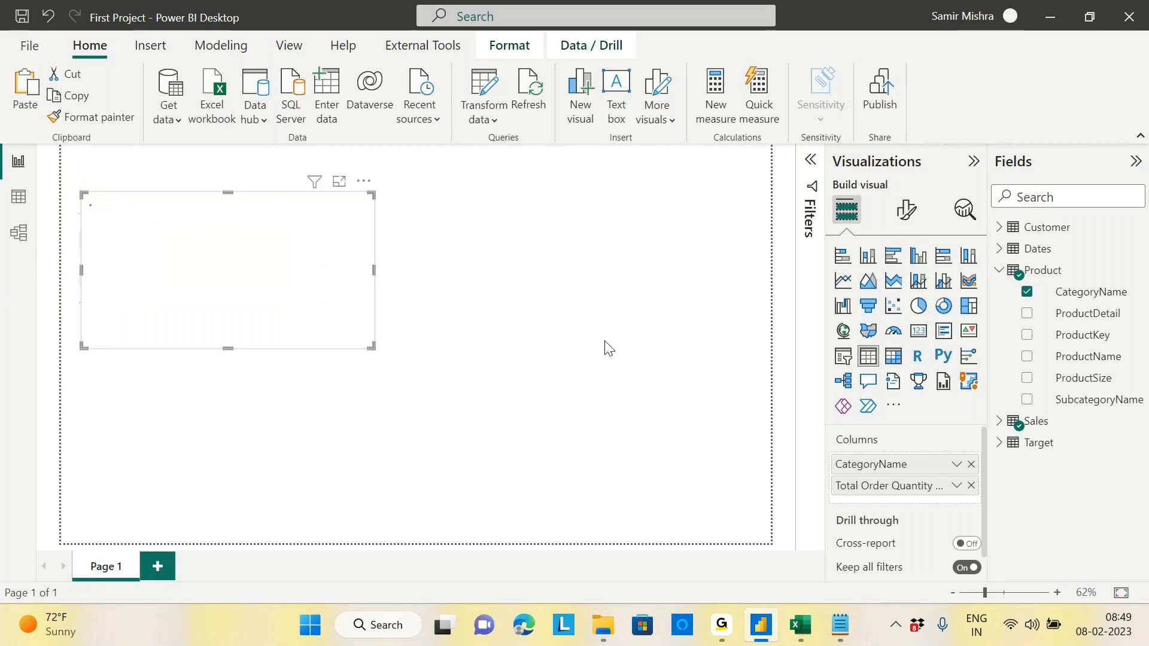
drag(368, 313, 686, 311)
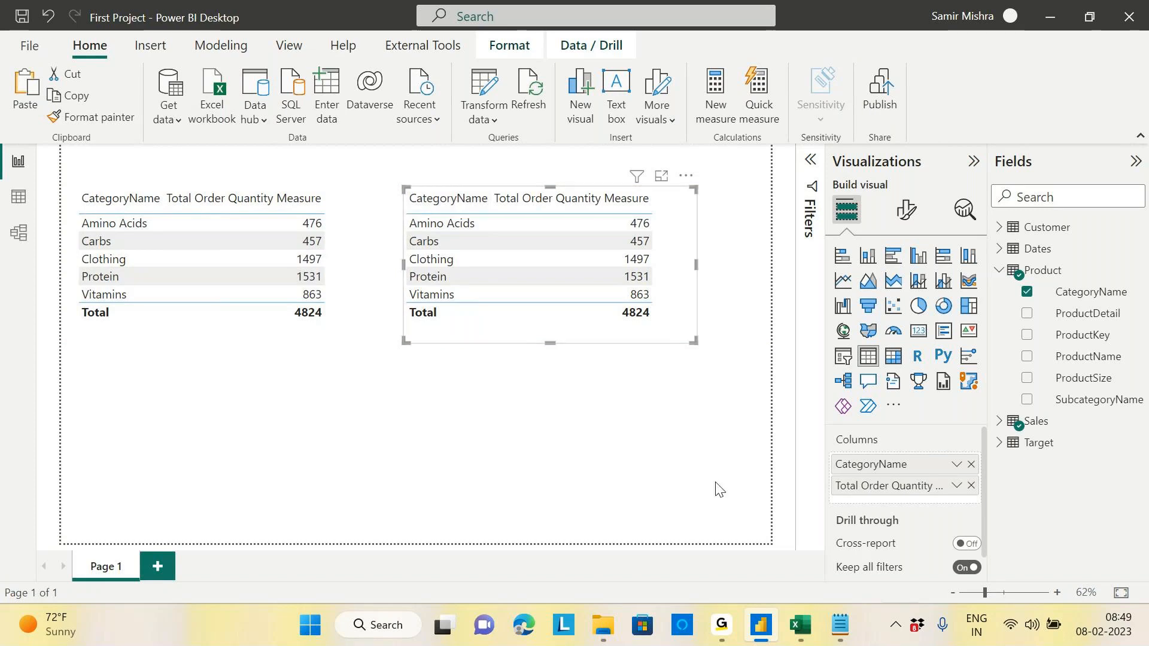
Step: Replace CategoryName with SubcategoryName before the measure in the copied table, and enlarge the visual to show every subcategory and the total
click(972, 466)
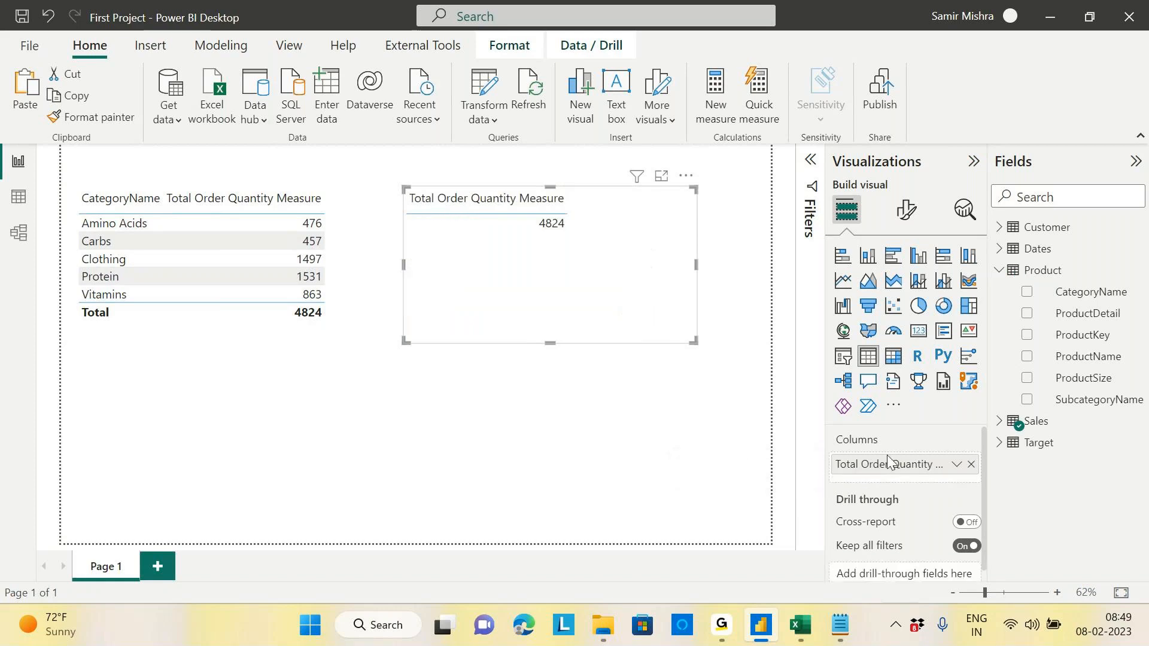
mouse_move(731, 630)
click(740, 532)
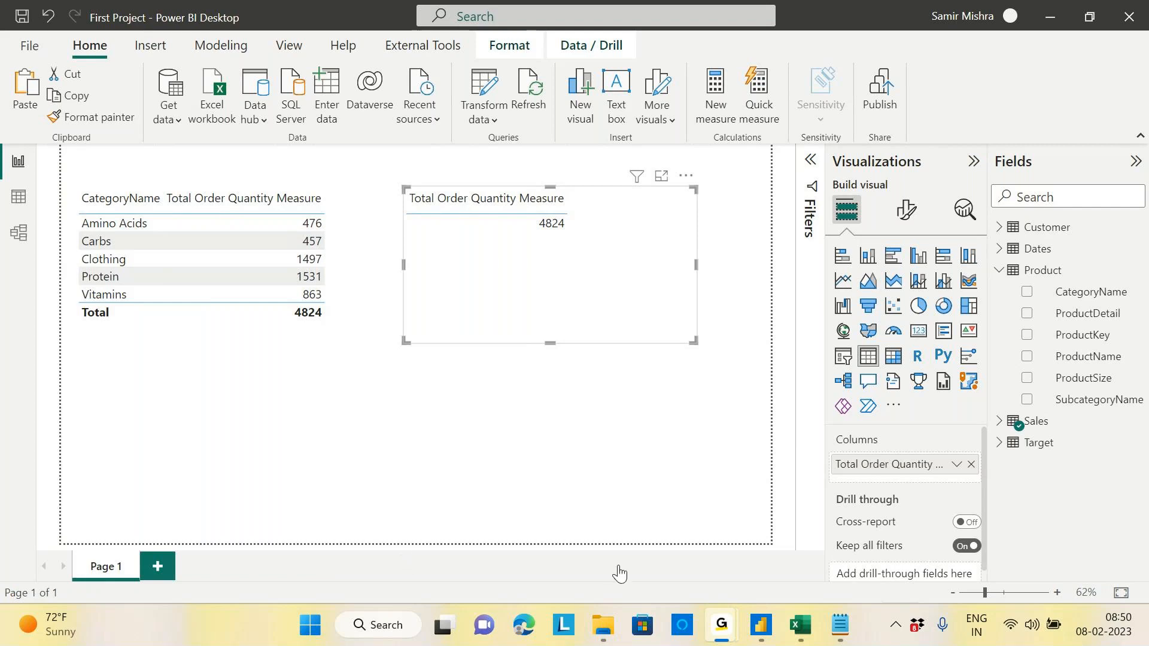
click(760, 626)
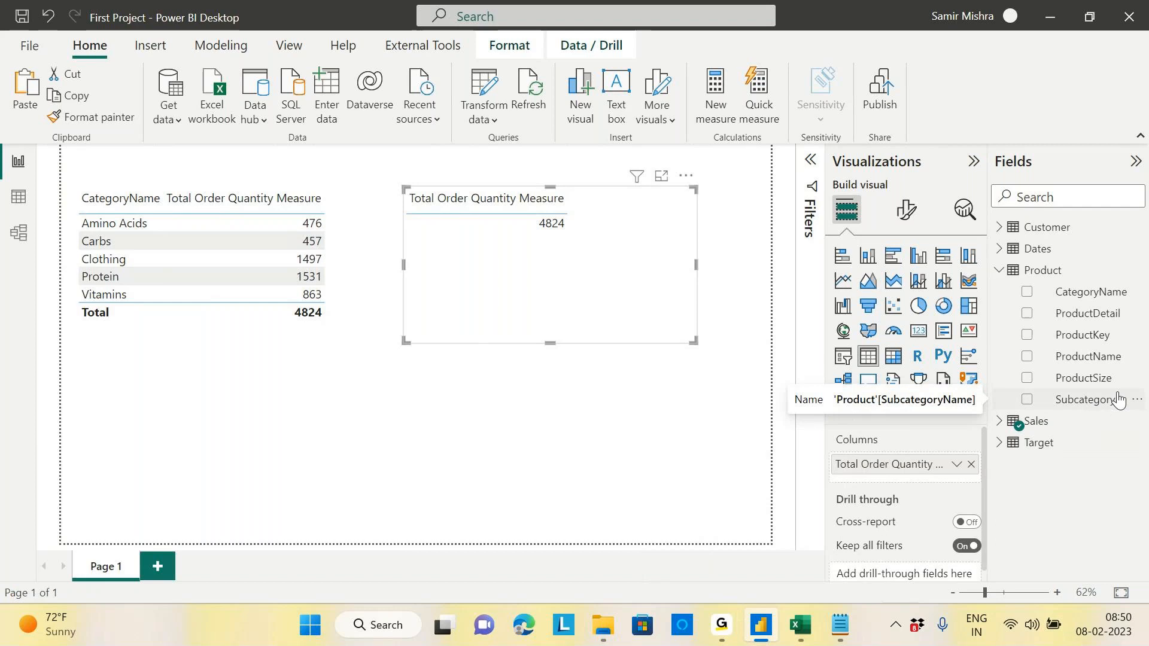
drag(1115, 405, 941, 464)
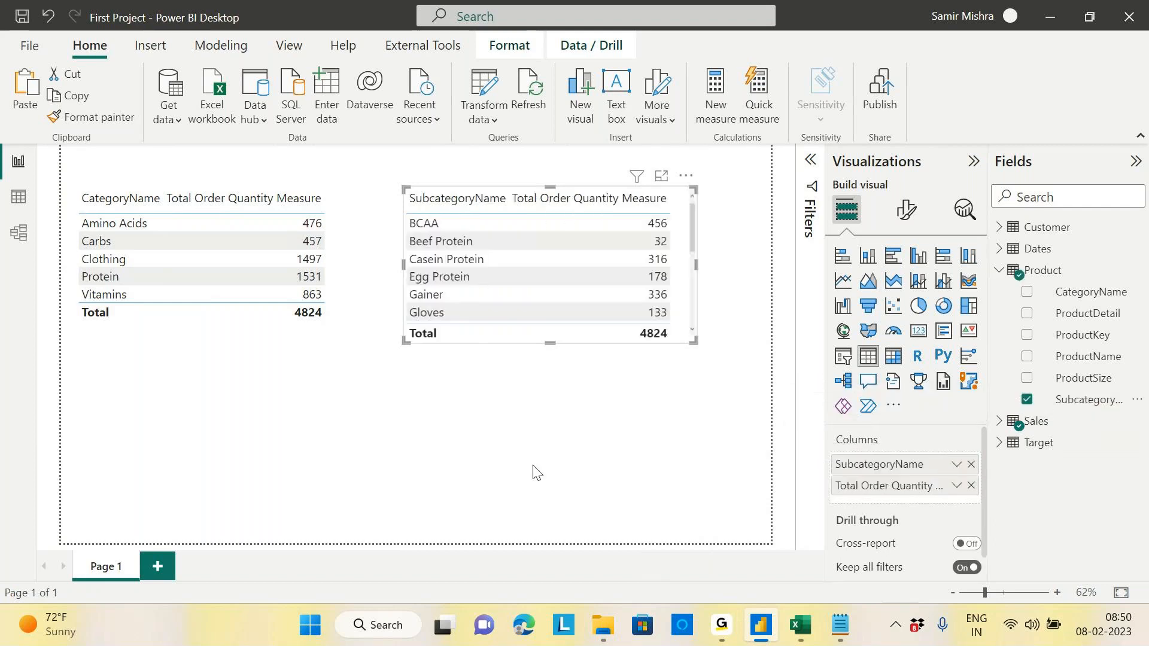
drag(695, 342, 711, 398)
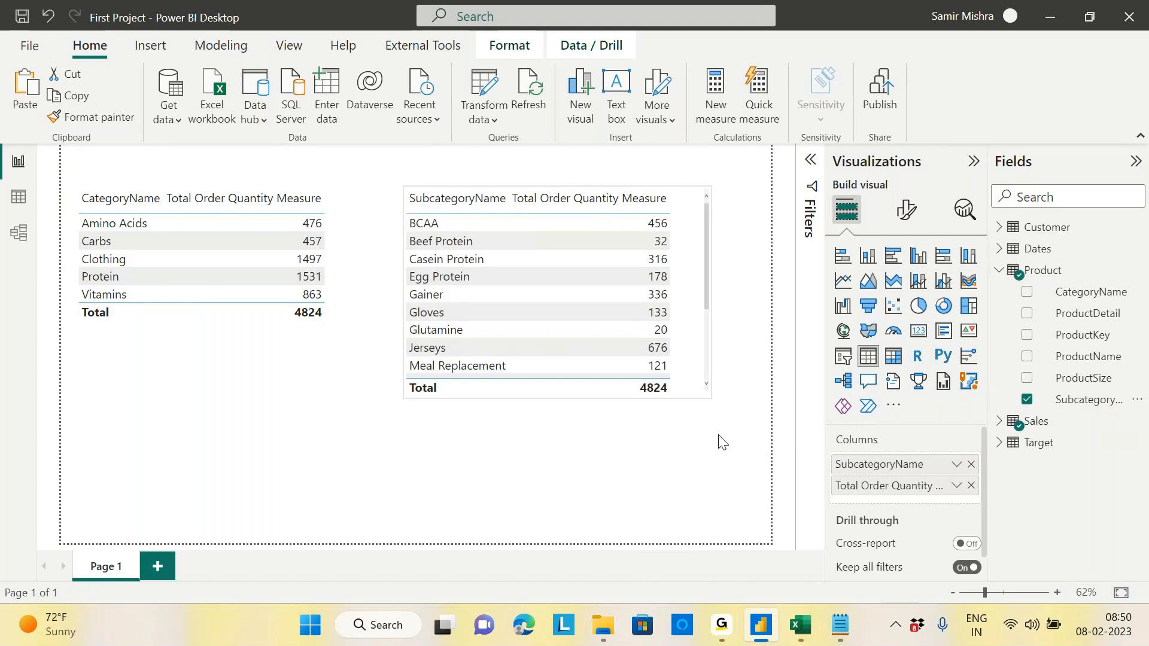
drag(722, 443, 740, 542)
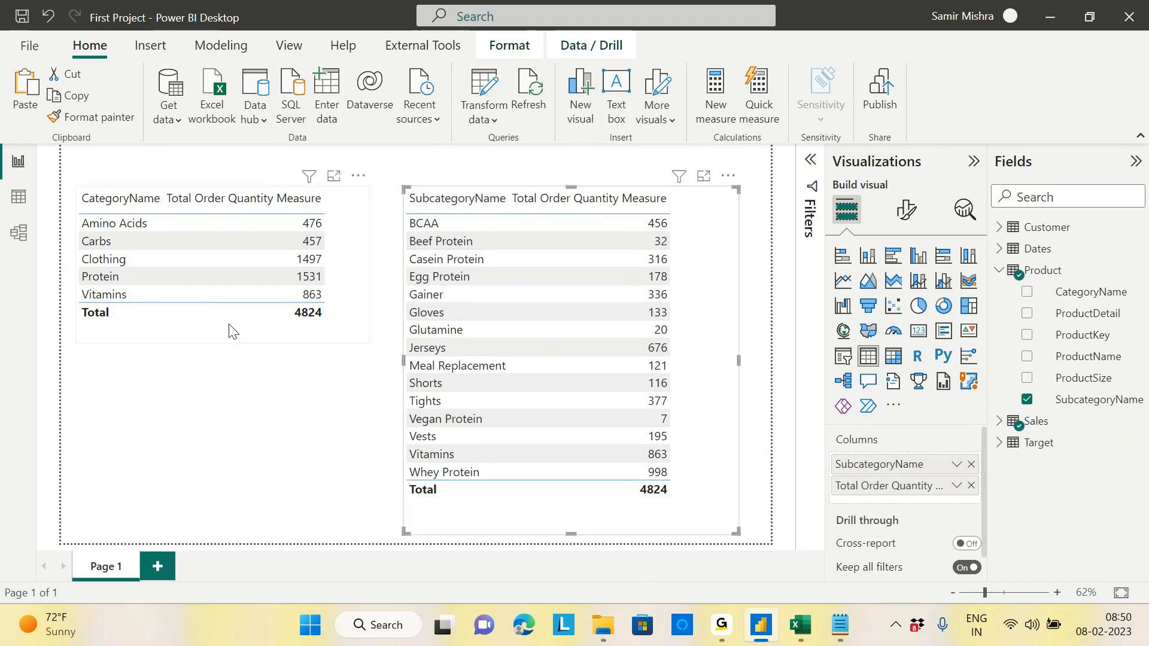
Step: Lengthen the category table visual, then cross-filter it by selecting Egg Protein in the subcategory table
drag(232, 330, 224, 339)
drag(358, 349, 363, 441)
drag(315, 406, 322, 406)
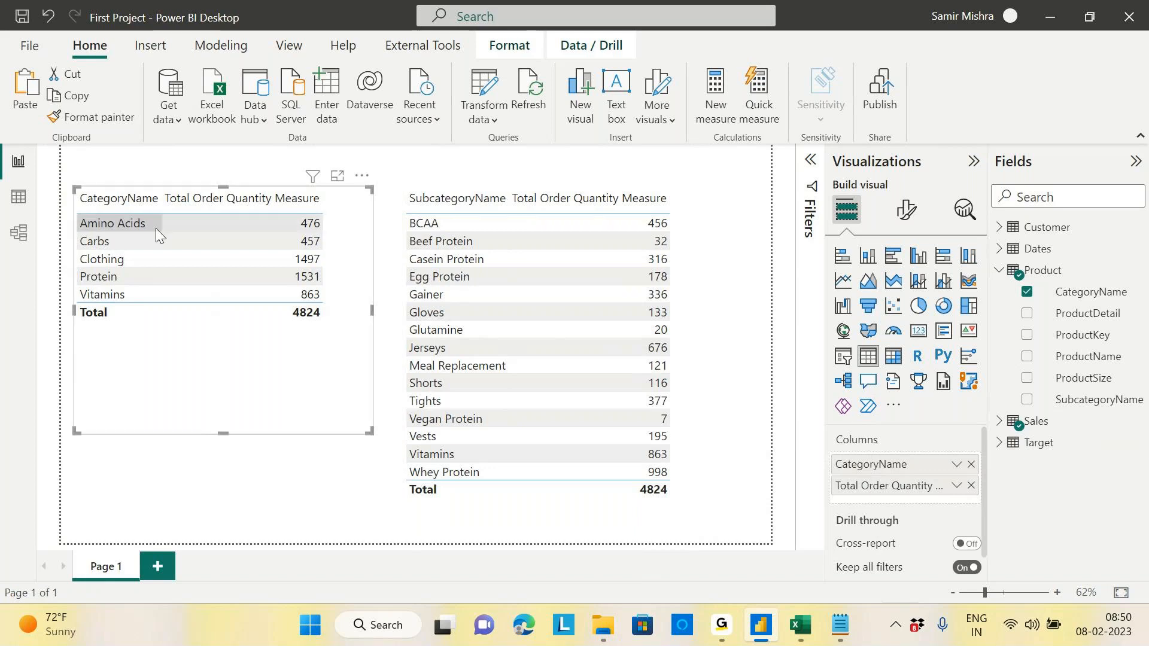
click(450, 278)
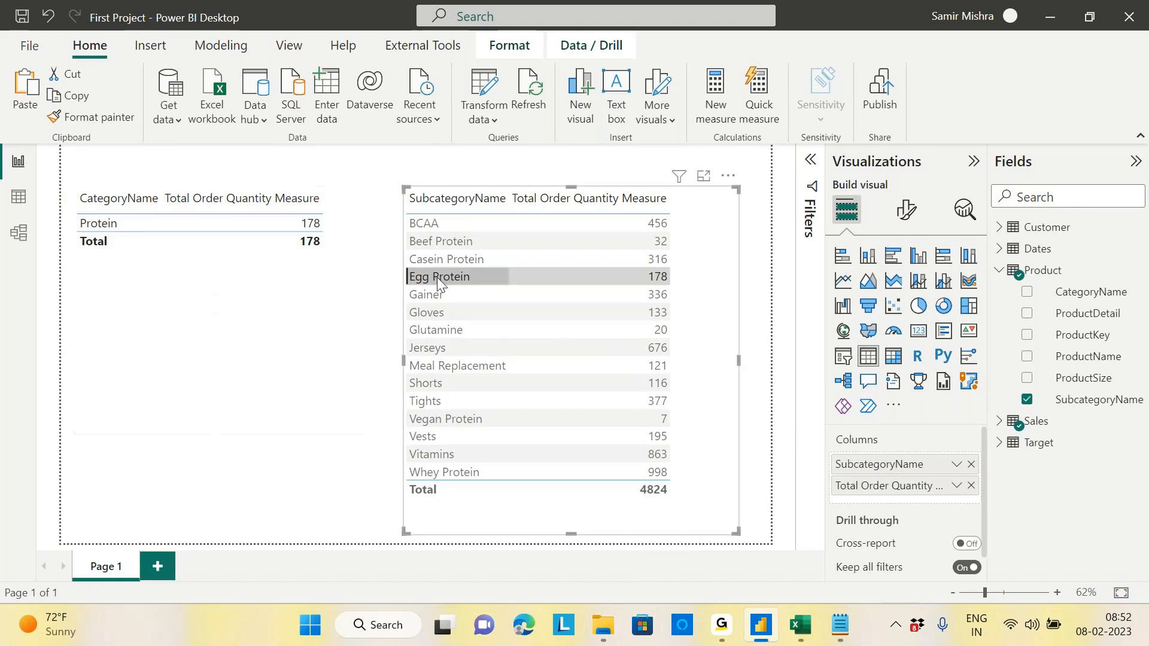
Step: Switch to the Notepad notes and add the heading line "Filter Context get affected by" below the existing text
click(840, 624)
key(Return)
key(Return)
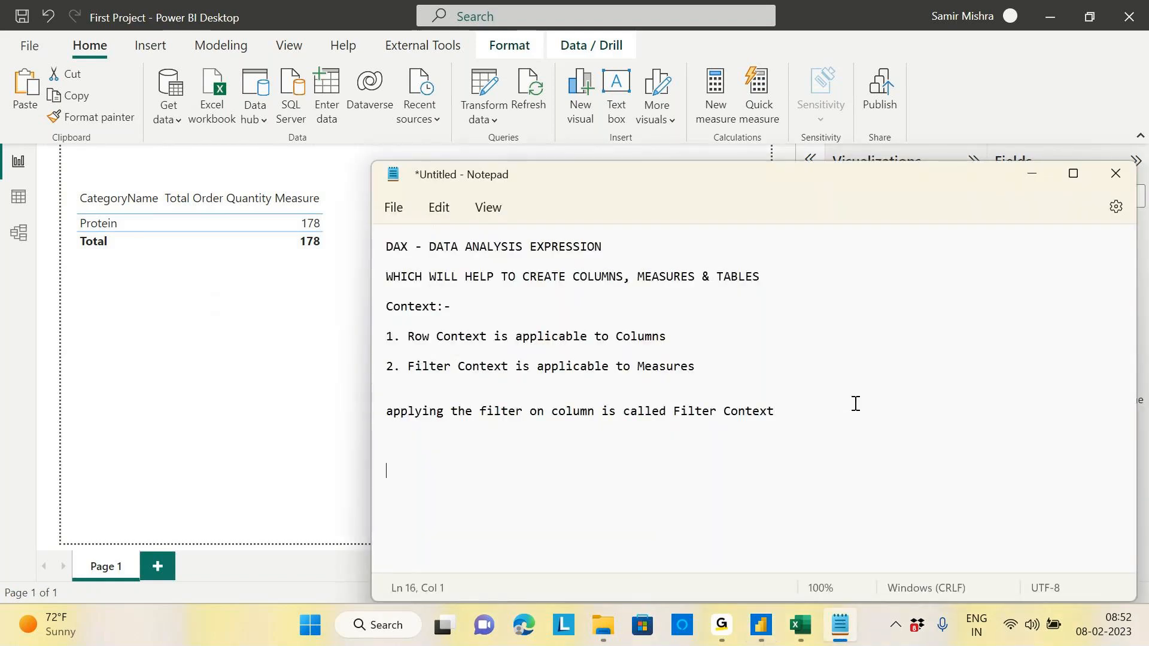
text(Filter con)
key(BackSpace)
key(BackSpace)
key(BackSpace)
text(Context)
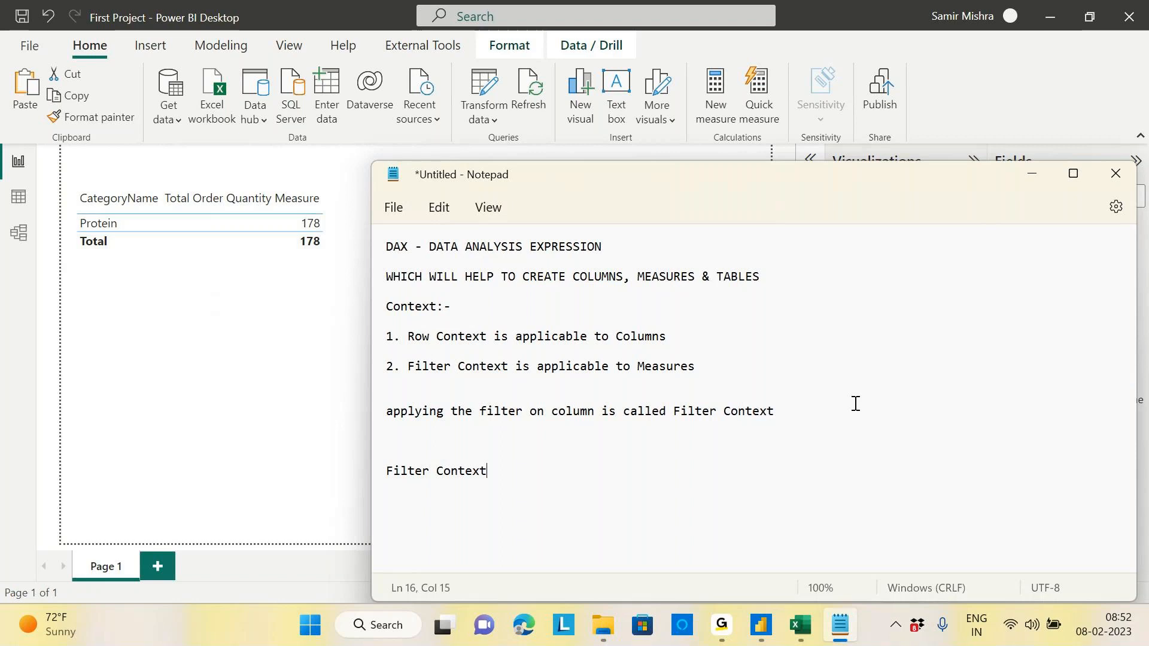
text( get affected by)
key(Return)
key(Return)
Step: Add the first list item "1. Columns on the same visualization" under the new heading in the notes
text(1)
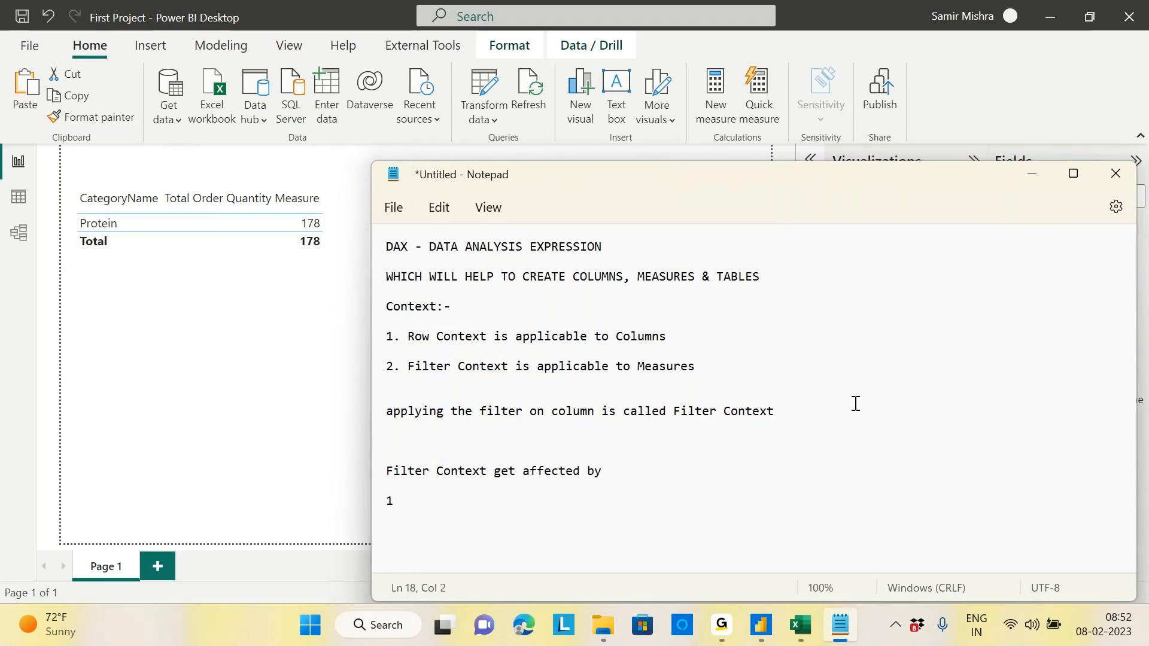
text(. Column)
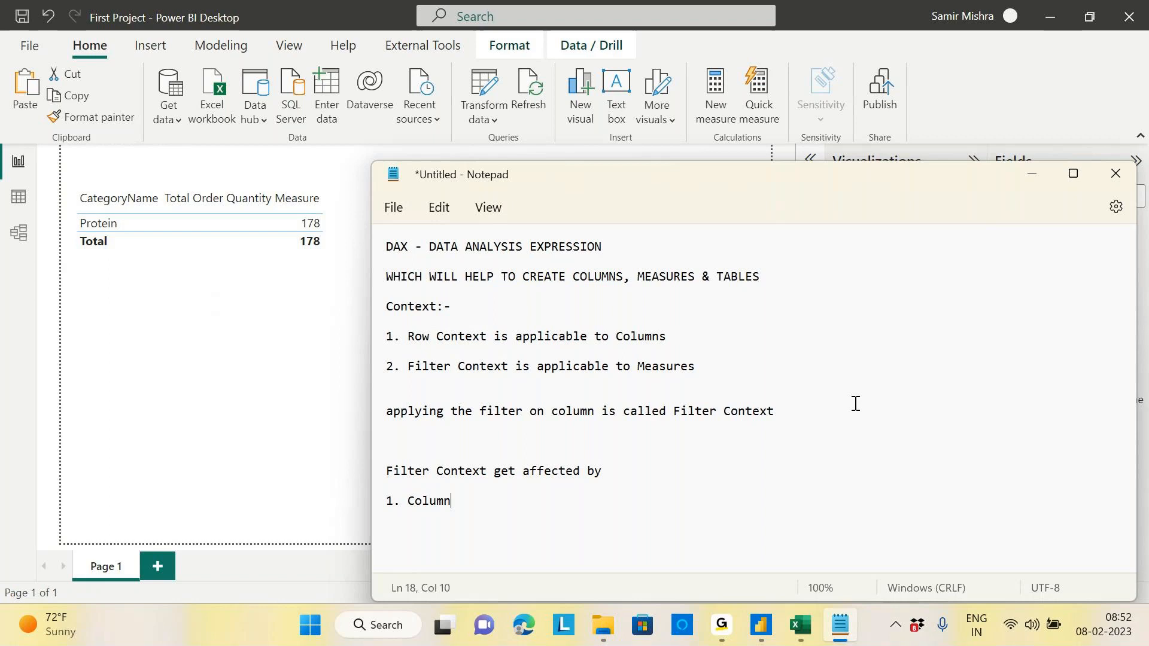
text(s on)
text( the sam ev)
text(isual)
key(BackSpace)
key(BackSpace)
key(BackSpace)
key(BackSpace)
key(BackSpace)
key(BackSpace)
key(BackSpace)
key(BackSpace)
text(e vu)
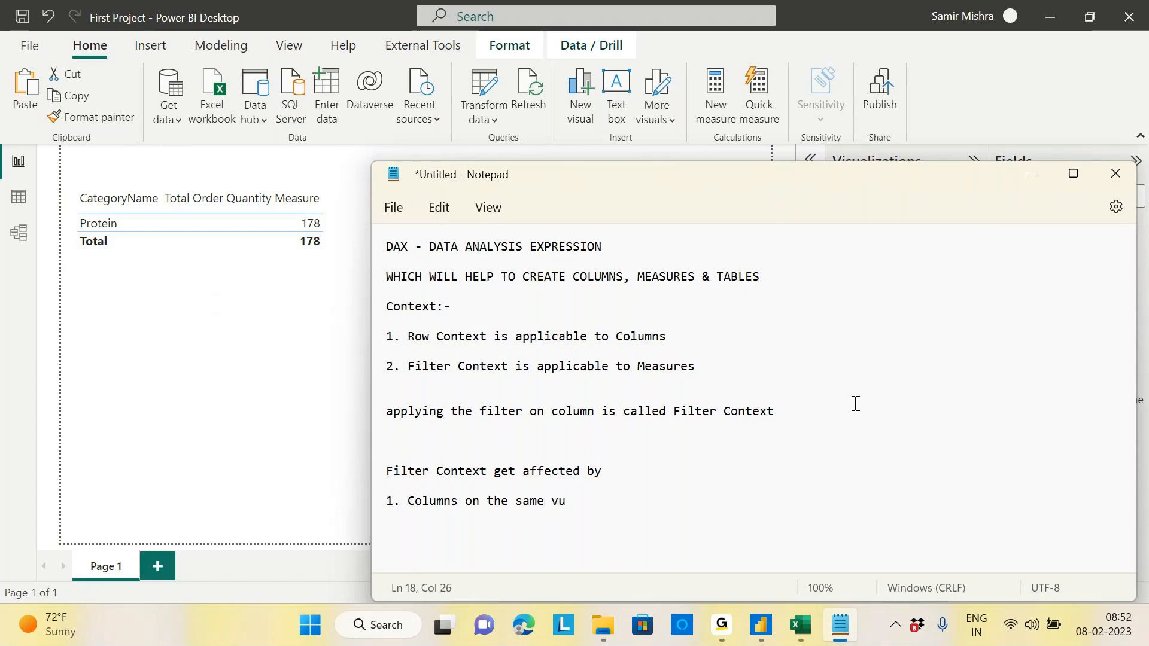
key(BackSpace)
text(isi)
key(BackSpace)
text(ualization)
key(Return)
key(Return)
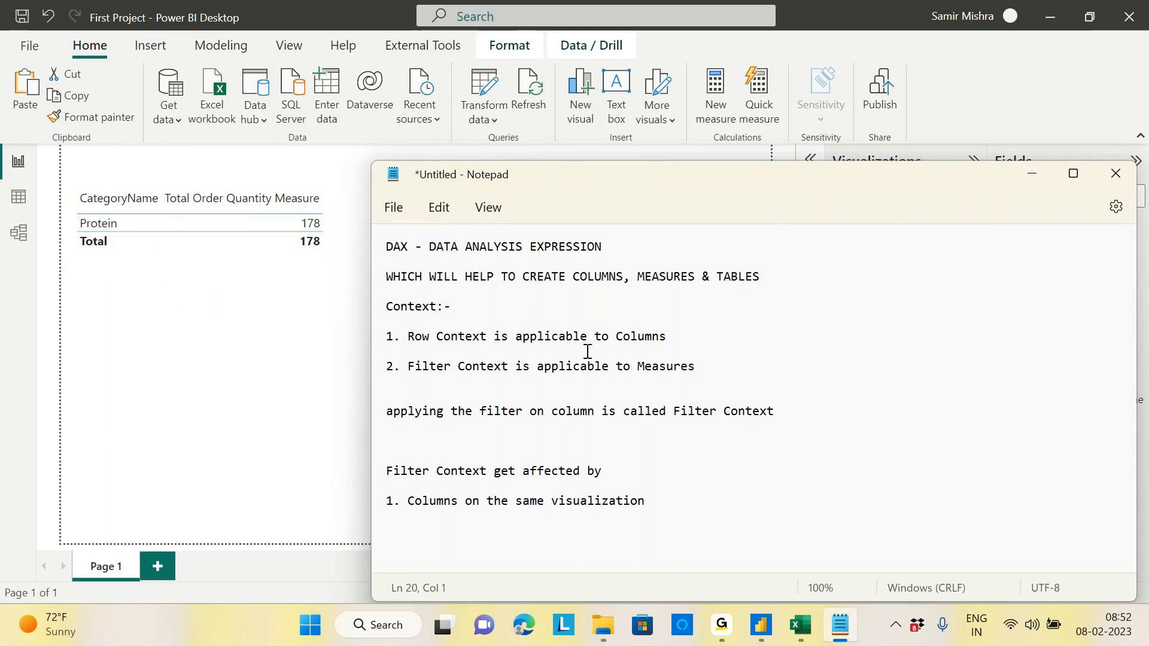
Step: Return to the Power BI report and clear the Egg Protein cross-filter from the category table
click(654, 506)
click(239, 305)
click(236, 303)
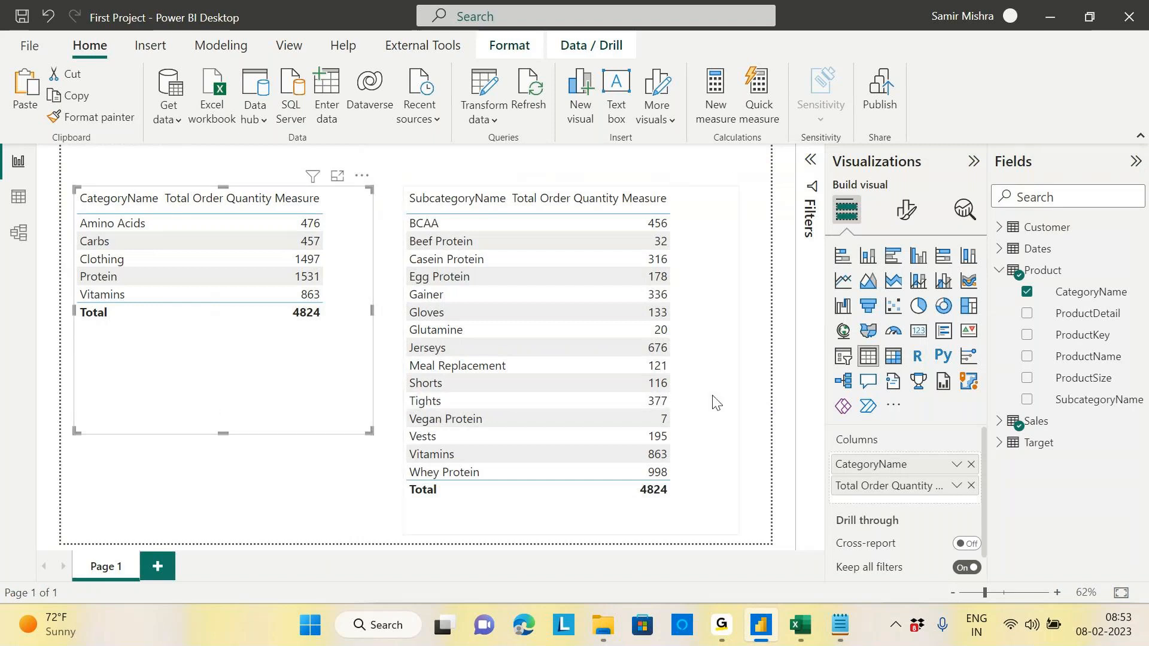
click(698, 378)
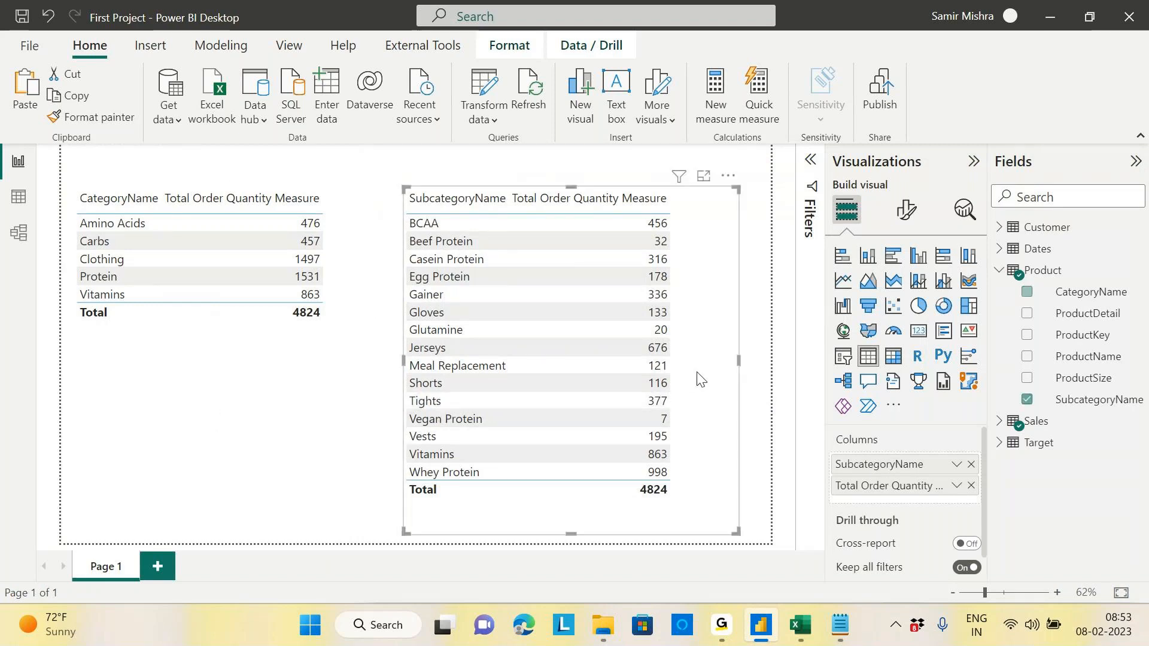
Step: Add ProductName before the measure in the category table, enlarge the visual slightly, and remove ProductName again
click(256, 379)
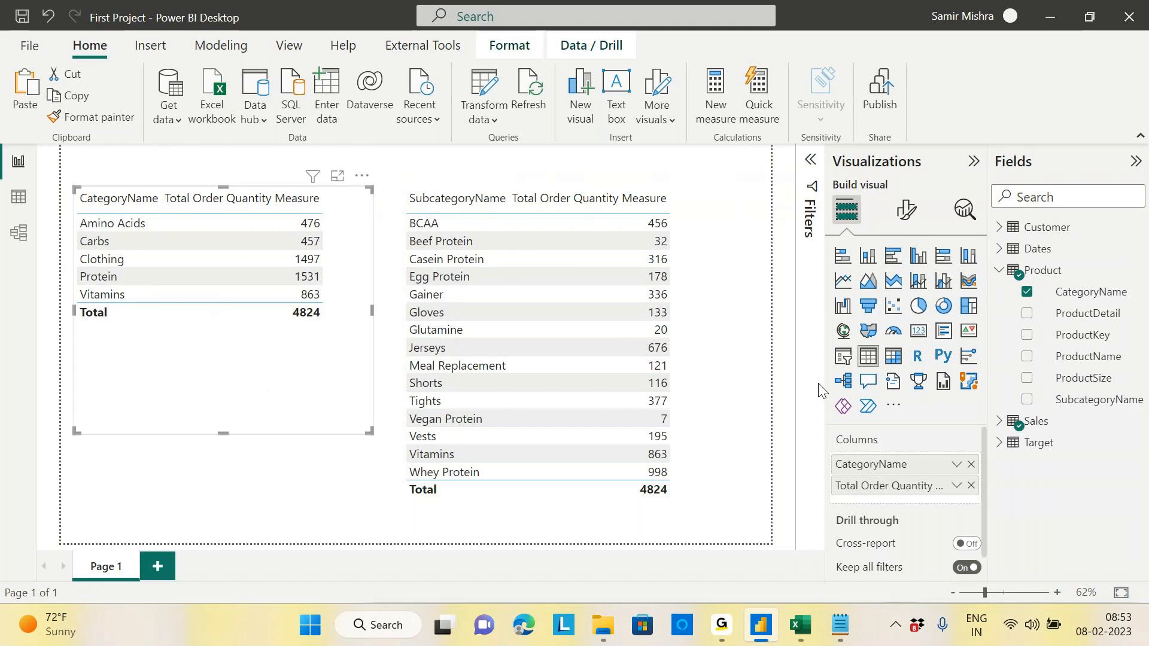
drag(1089, 358, 932, 479)
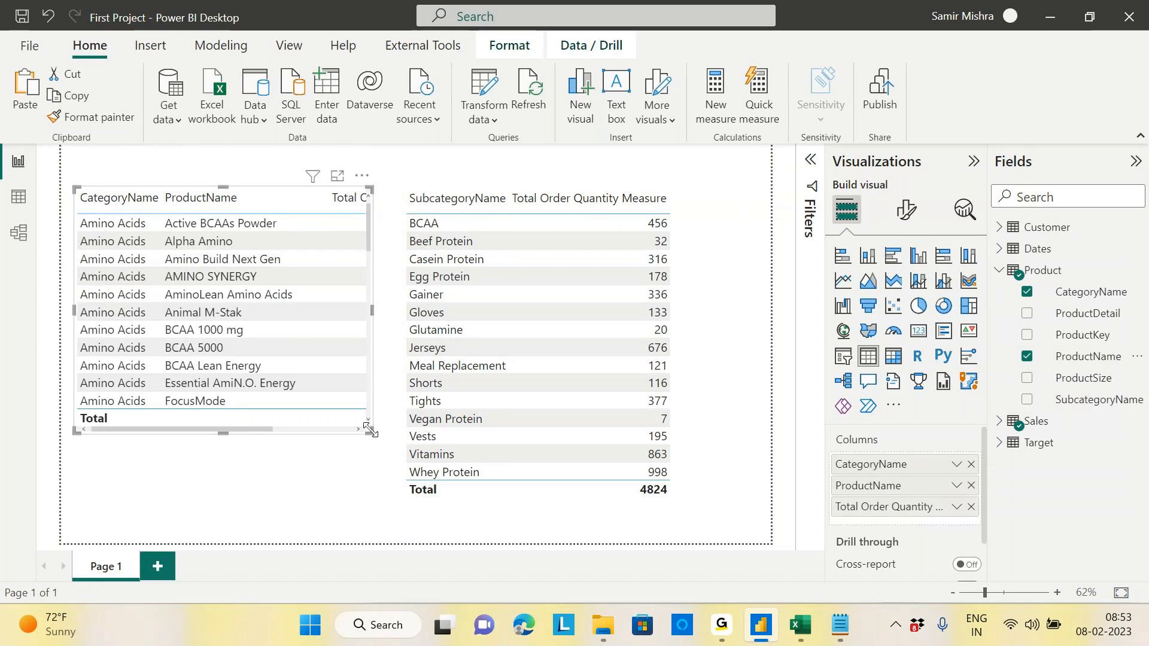
drag(370, 430, 400, 459)
drag(270, 460, 342, 461)
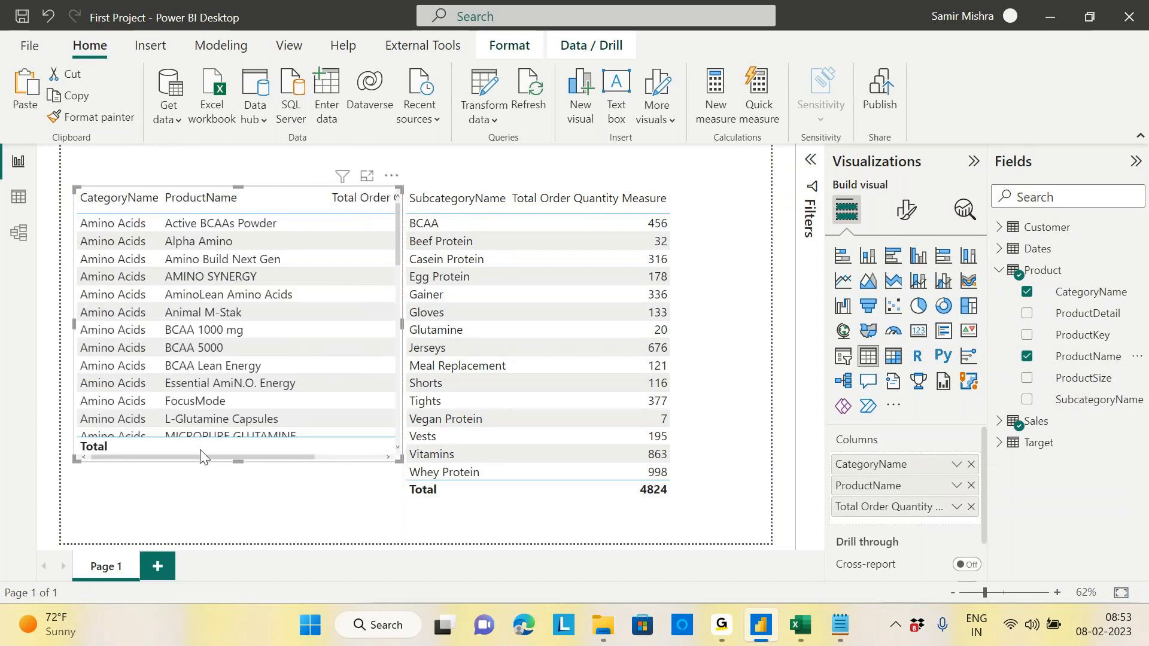
drag(975, 486, 718, 431)
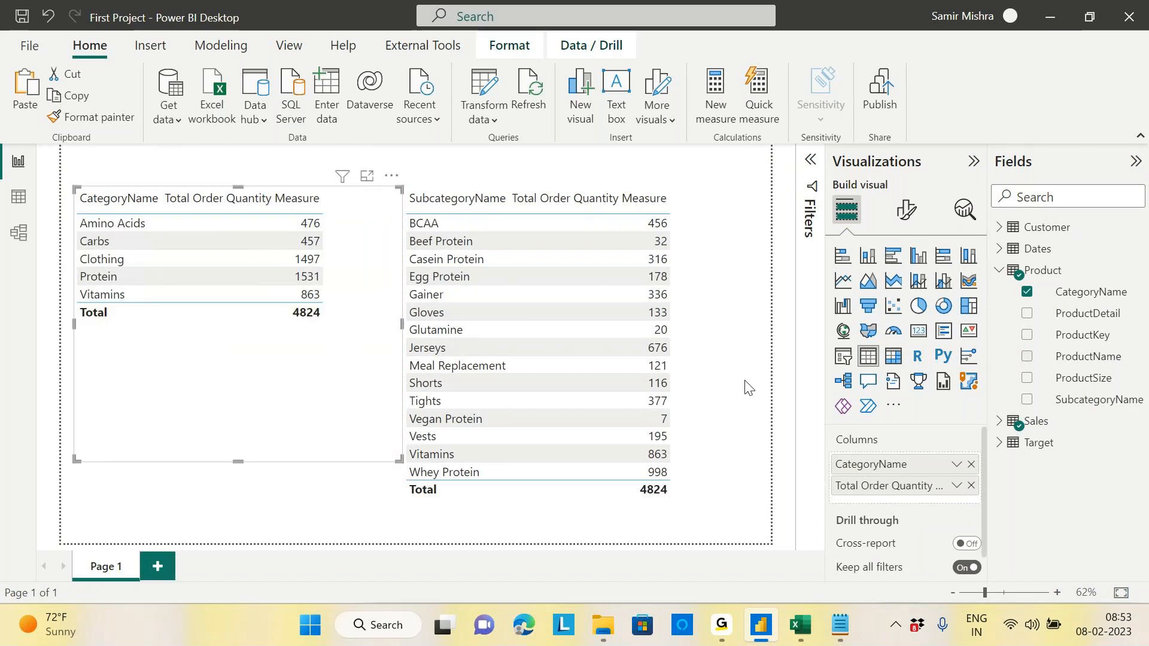
Step: Switch to the Notepad notes, add the item "2. Filter coming from other visualization" below the first one, and minimize the notes
click(840, 626)
key(Return)
key(Return)
text(2. F)
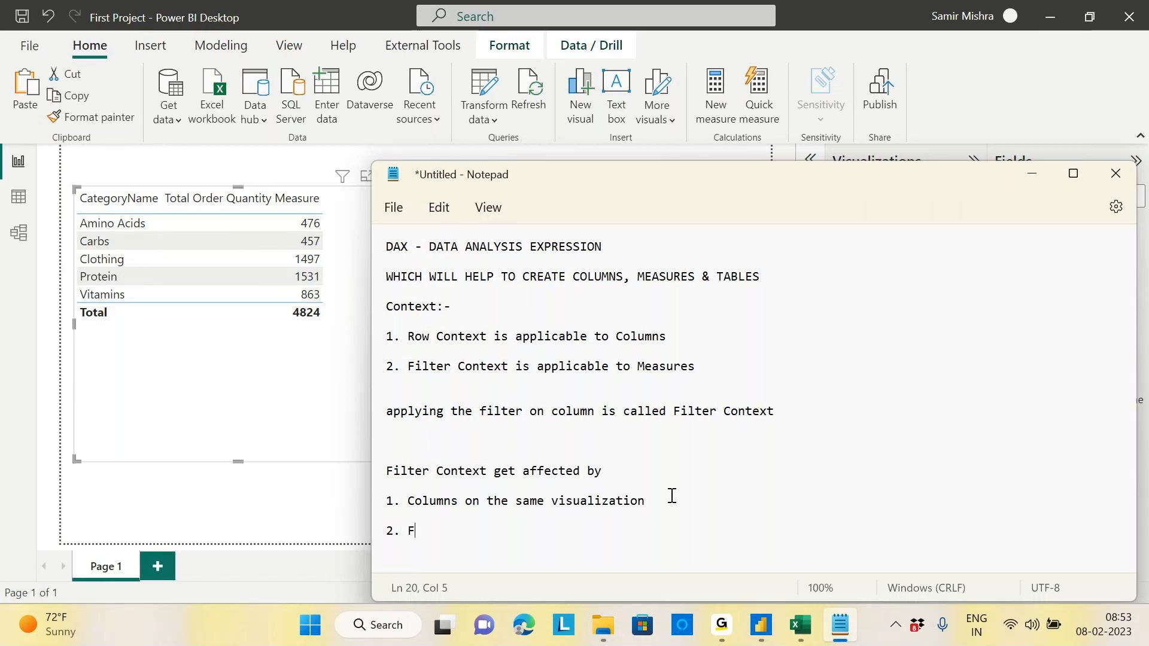
text(ilter coming from other visualization)
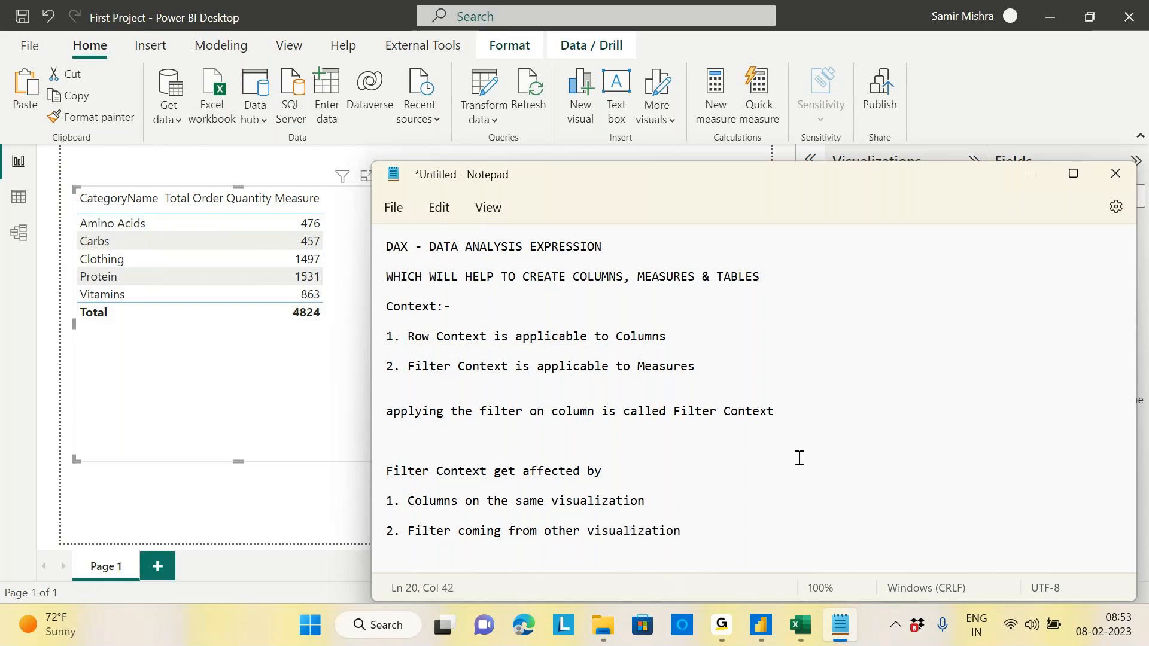
click(1031, 174)
Step: Cross-filter the category table by Shorts, clear that filter, and shorten the subcategory table and move it closer to the category table
click(435, 385)
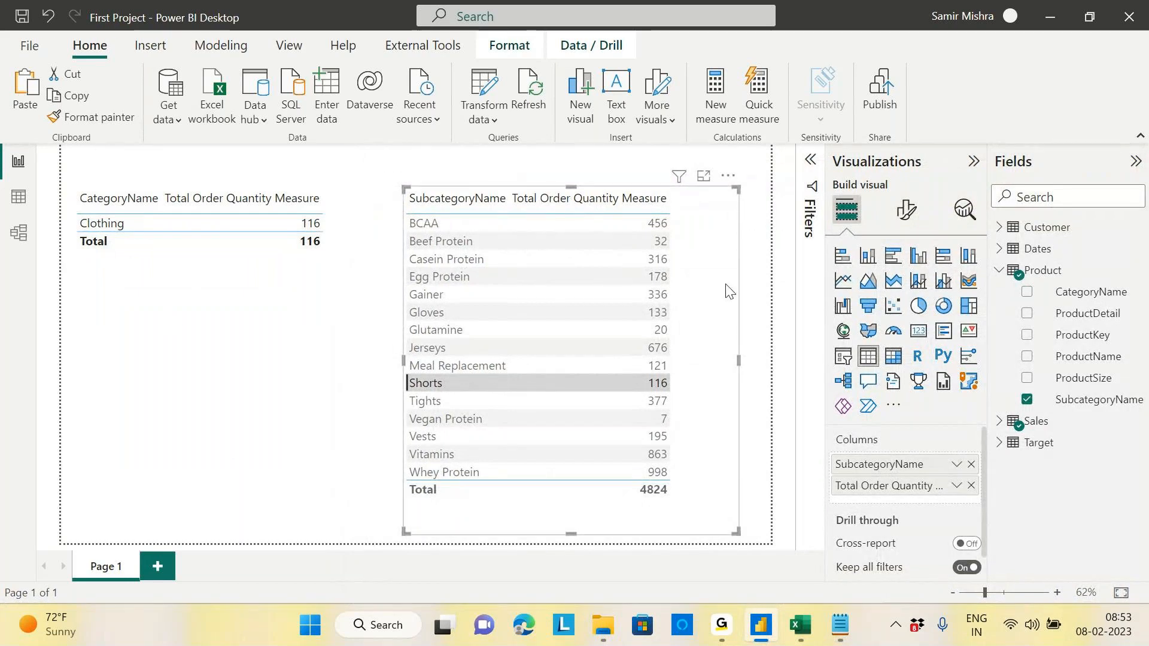
drag(726, 292, 719, 267)
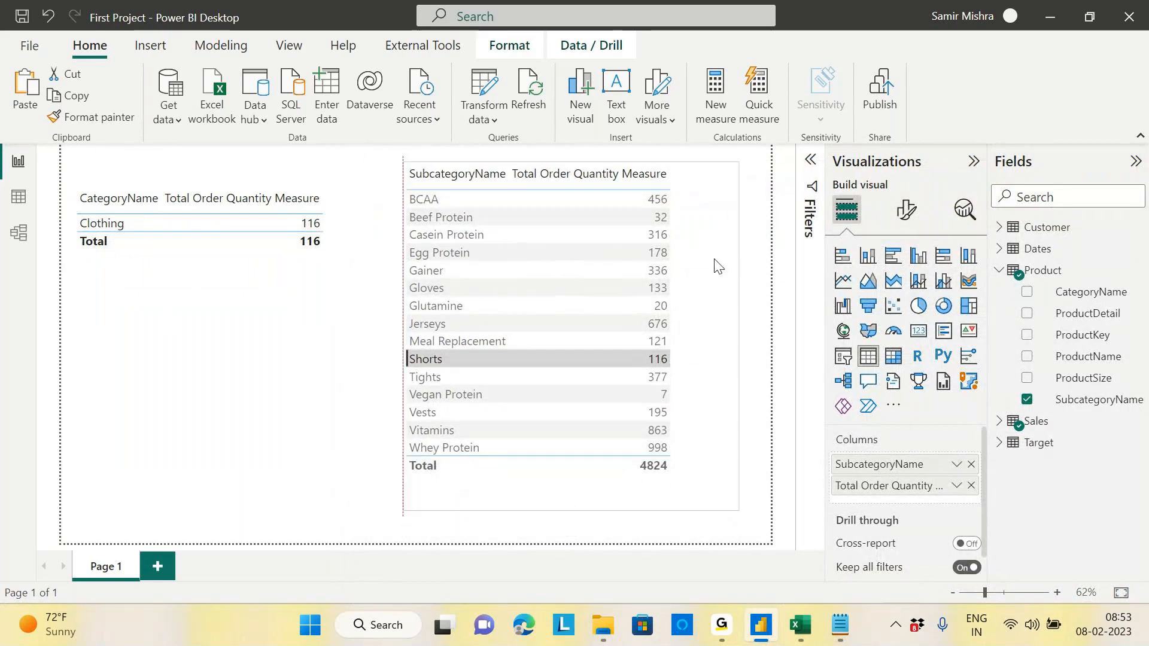
click(719, 333)
drag(562, 508, 565, 461)
drag(701, 297, 675, 346)
Step: Narrow and shorten the category table to fit its rows, and place the subcategory table directly beside it with a reduced height
click(318, 397)
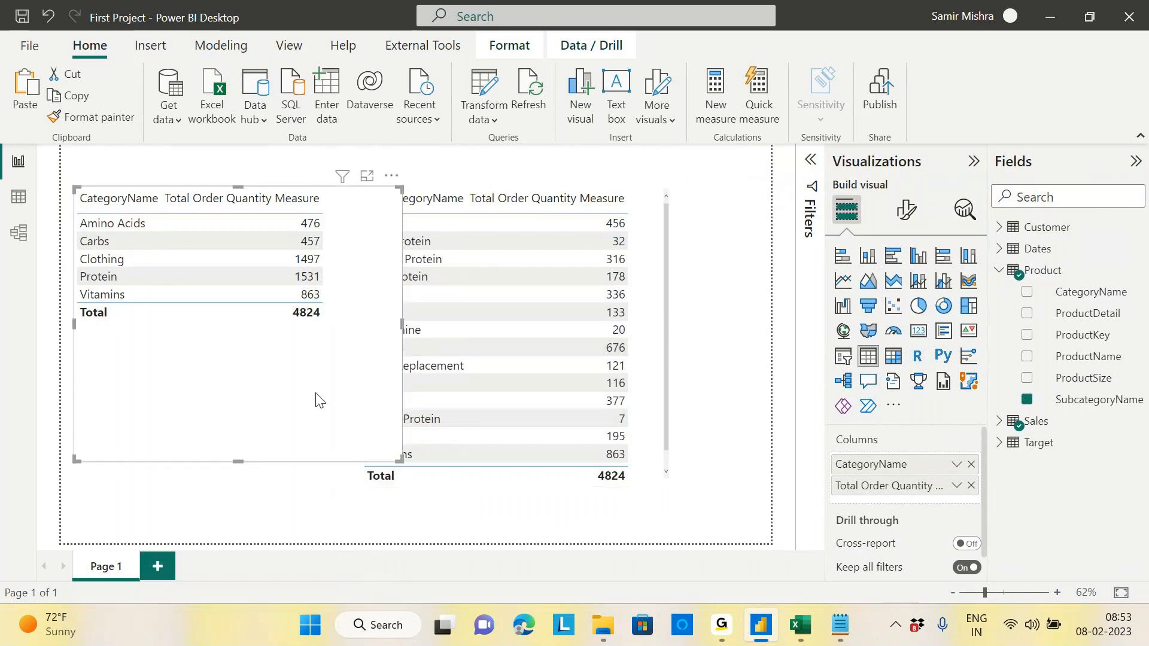
drag(404, 340, 334, 326)
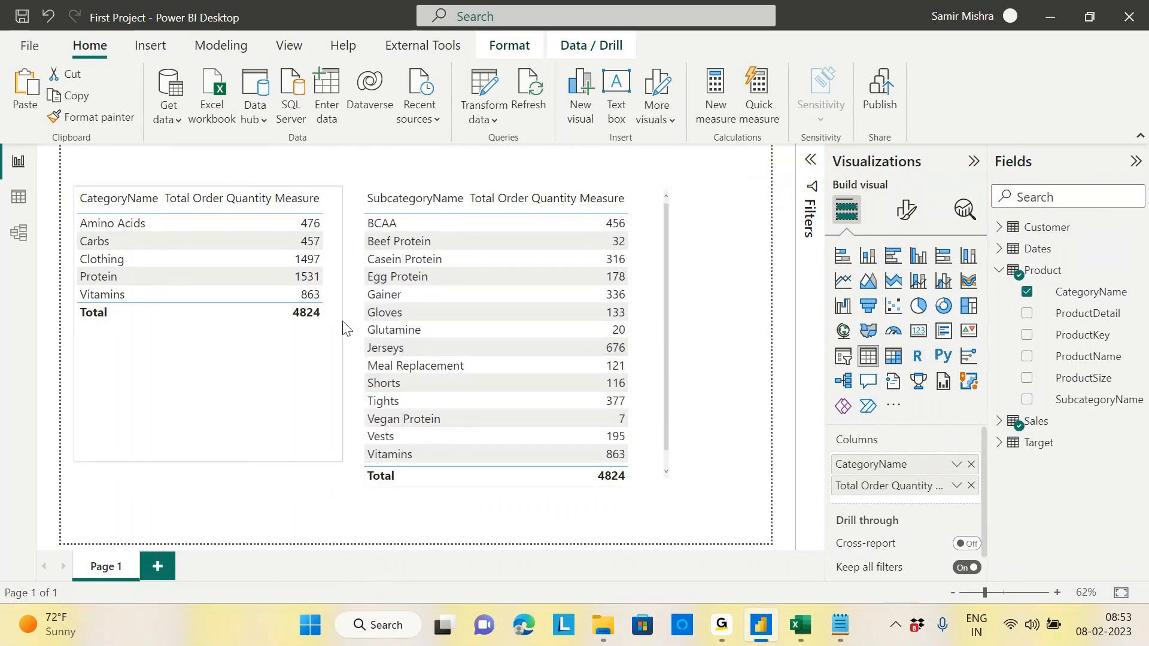
drag(200, 462, 220, 331)
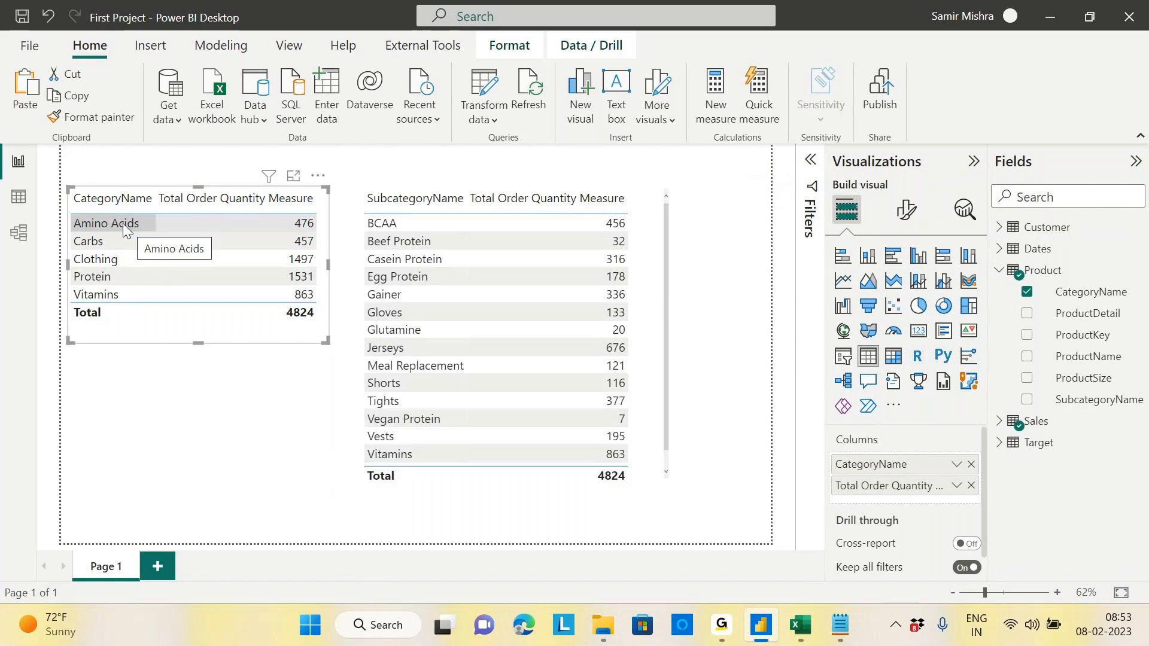
drag(658, 293, 626, 279)
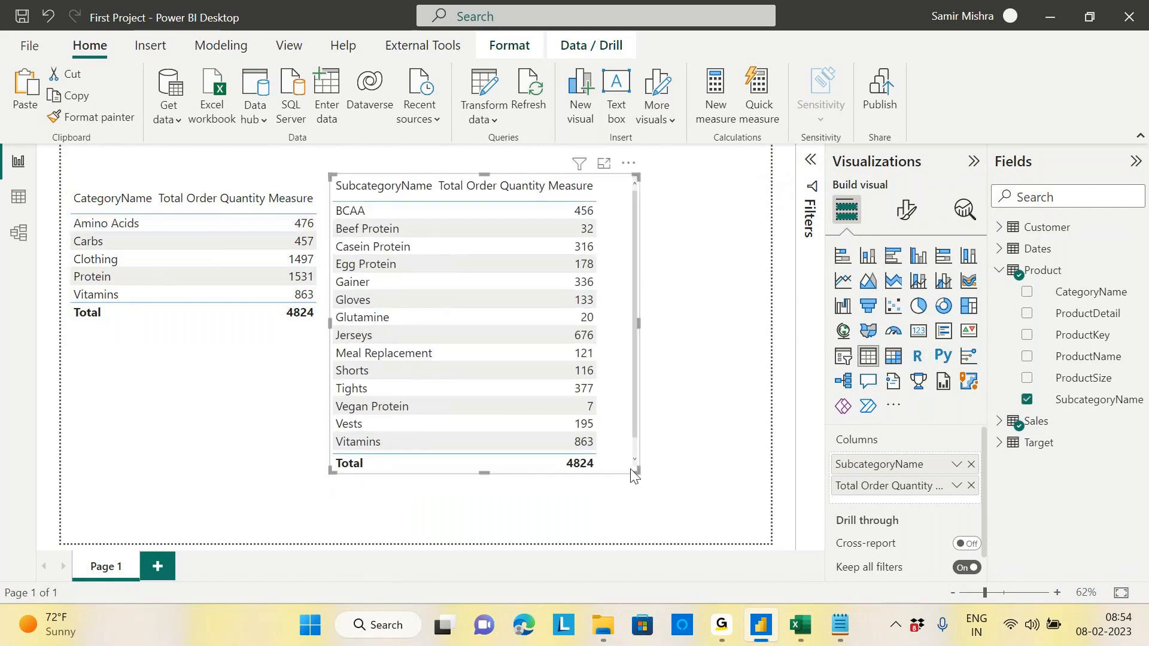
drag(634, 473, 629, 448)
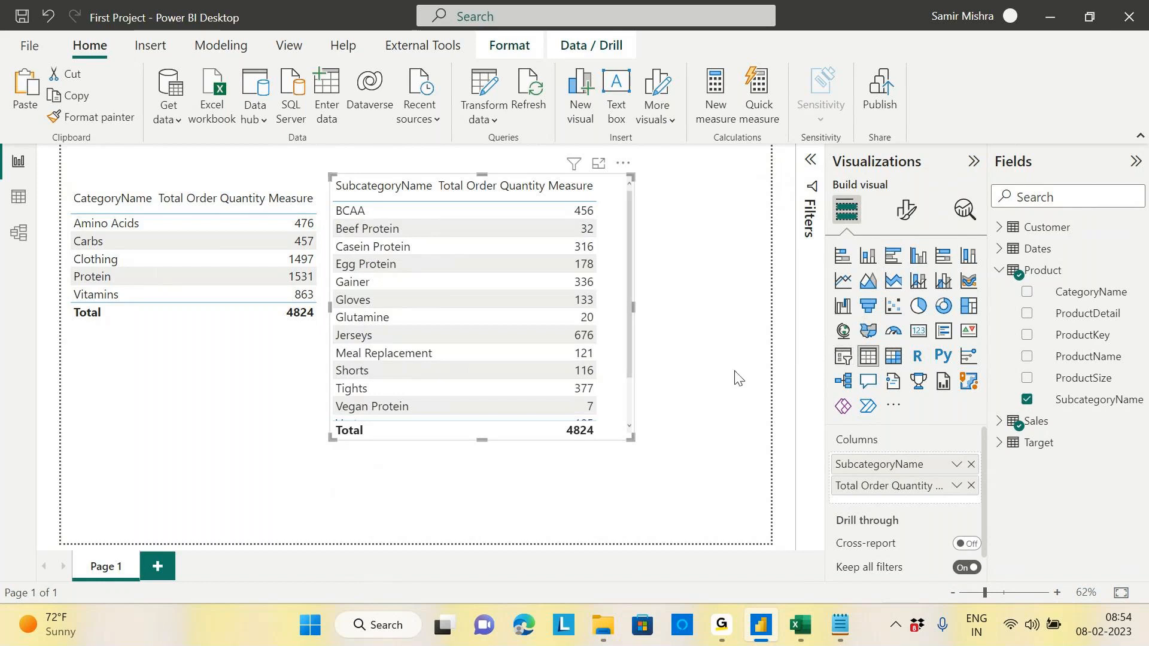
Step: Add a slicer to the free space beside the subcategory table and populate it with City from the Customer table
click(692, 365)
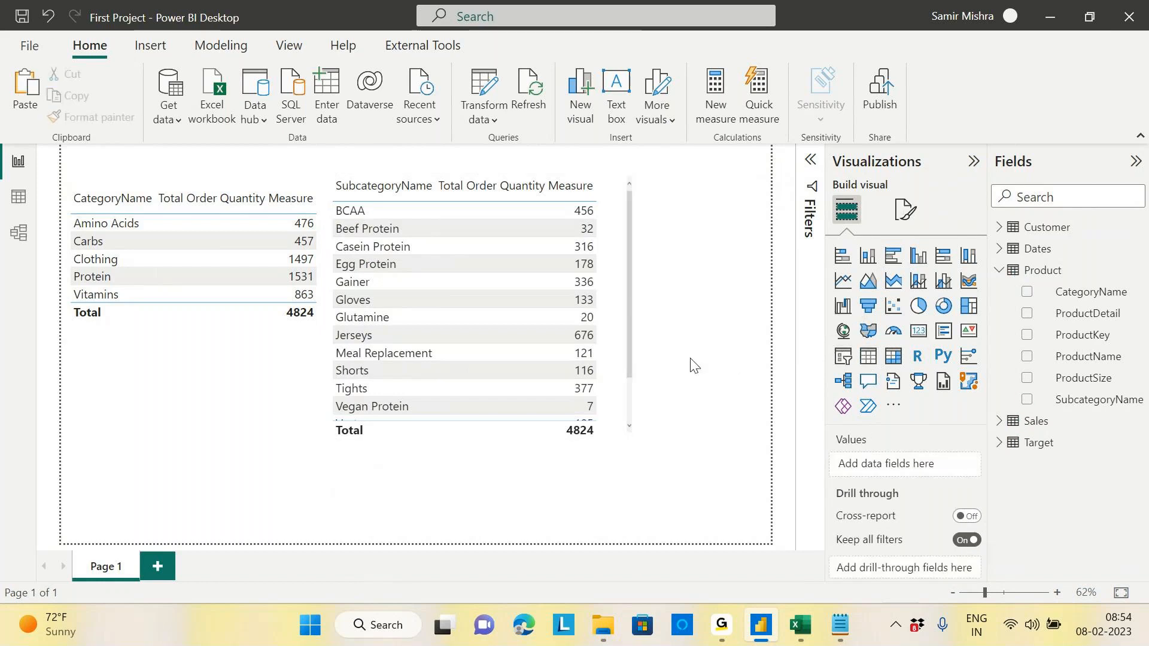
click(845, 361)
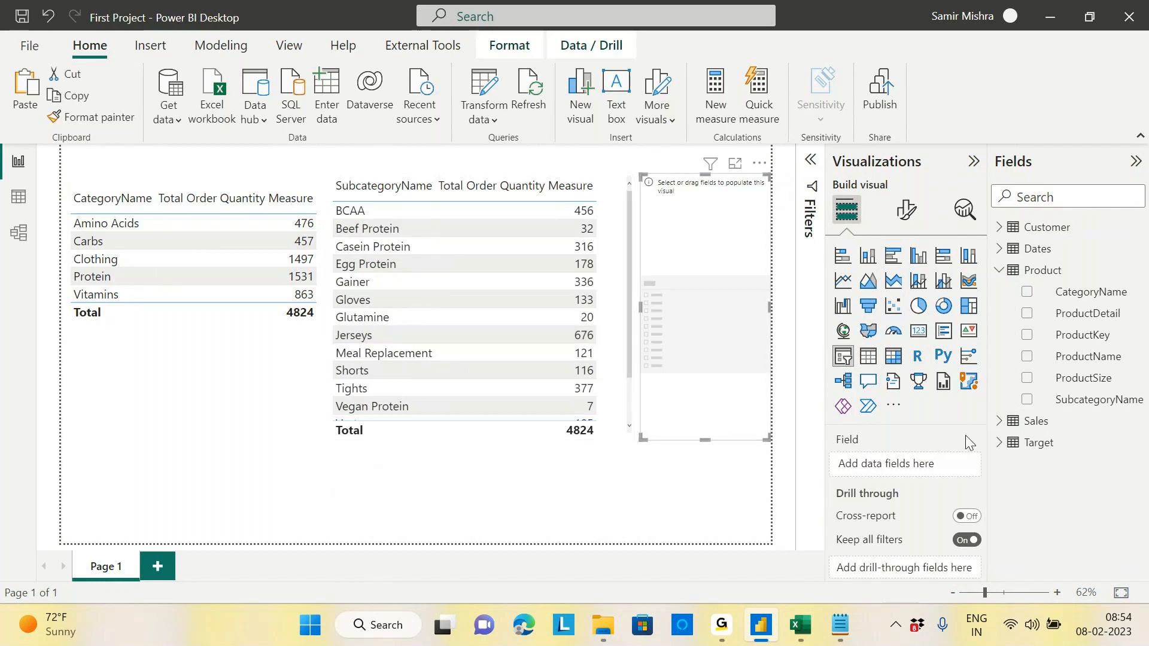
click(999, 271)
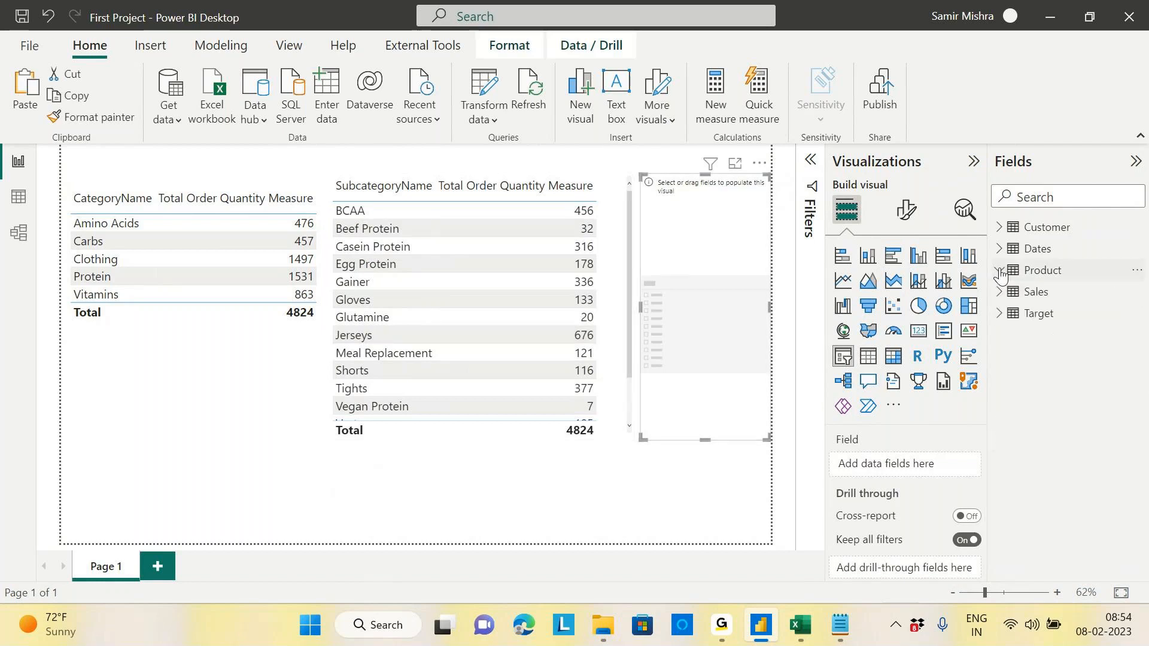
click(999, 227)
drag(1065, 270, 708, 262)
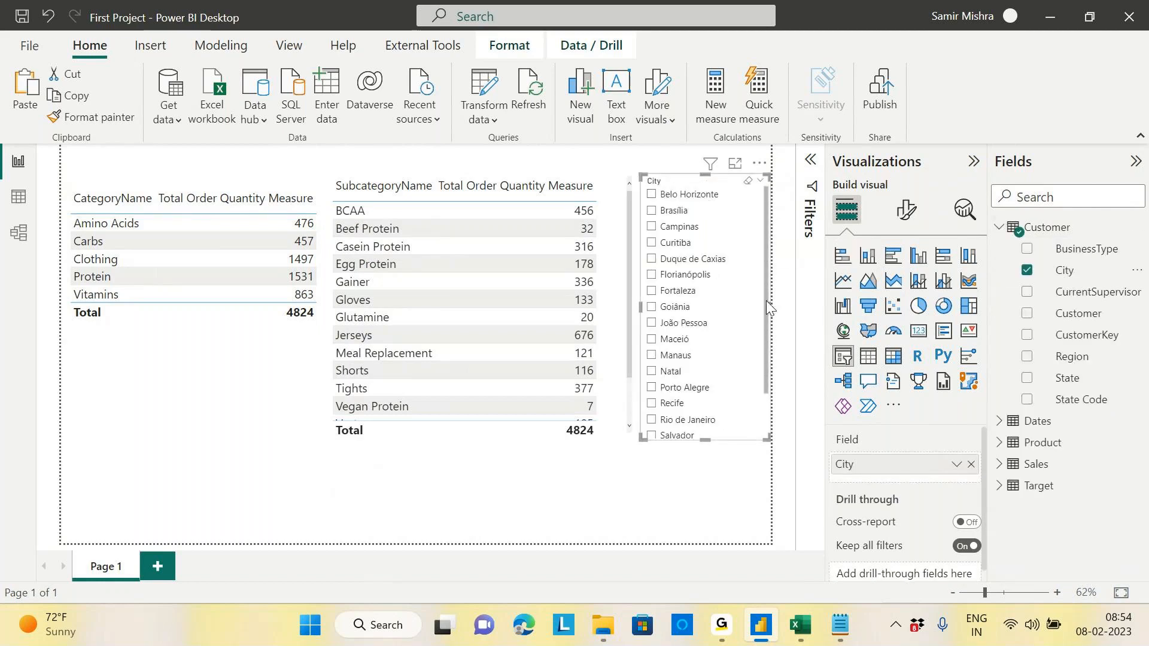
Step: Look through the cities in the slicer and filter the report to Rio de Janeiro
scroll(766, 301, down, 3)
scroll(761, 335, up, 3)
scroll(744, 307, down, 3)
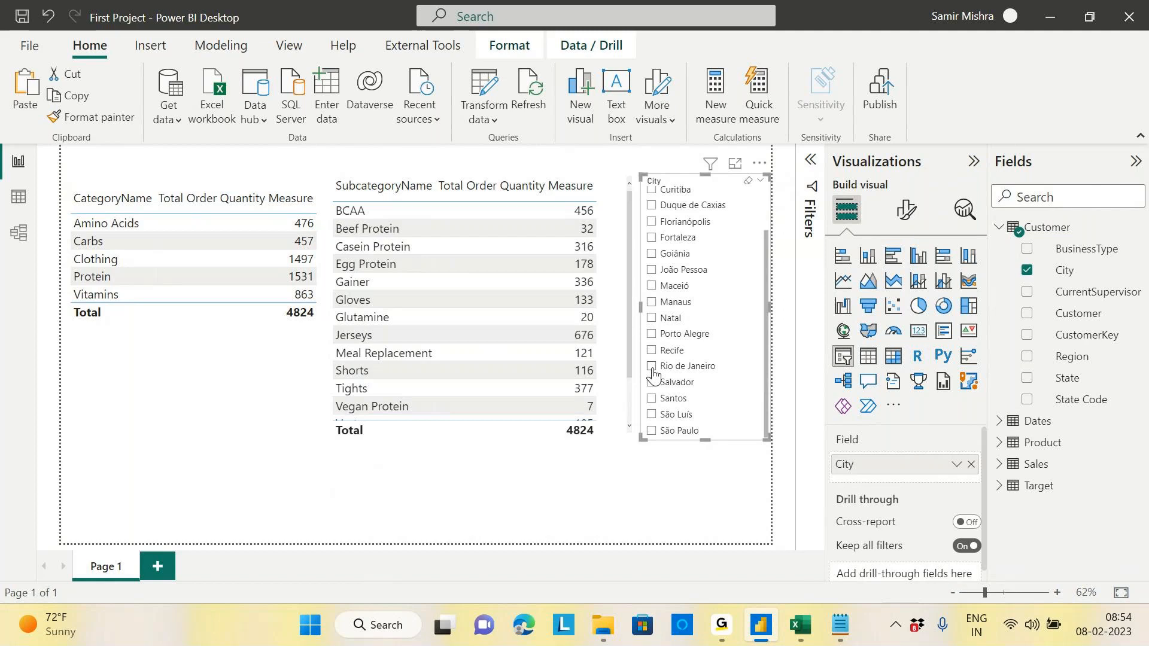
click(652, 366)
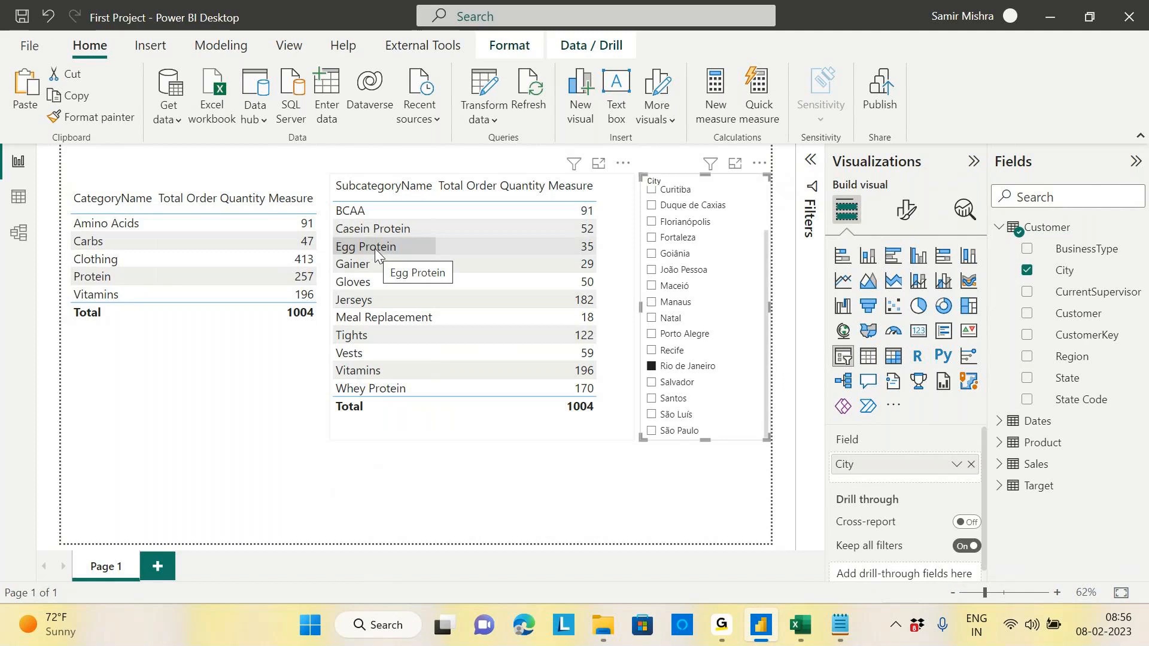
Step: Cross-filter the category table by Gloves from the subcategory table, clear it, and cross-filter by Vitamins
click(357, 283)
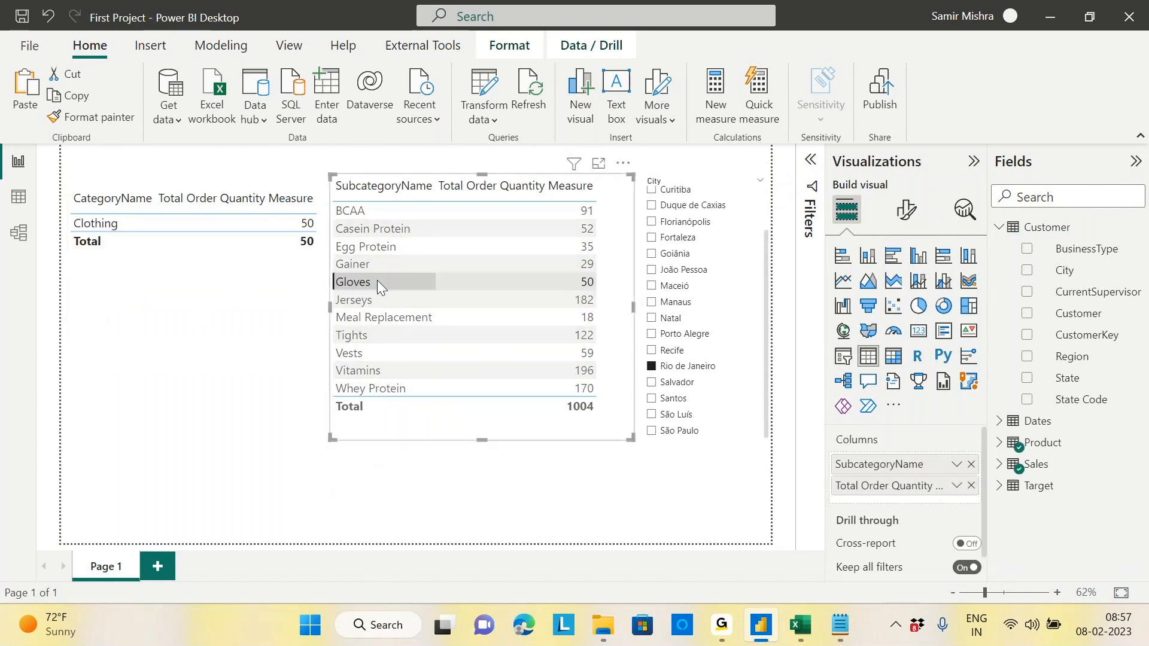
click(361, 285)
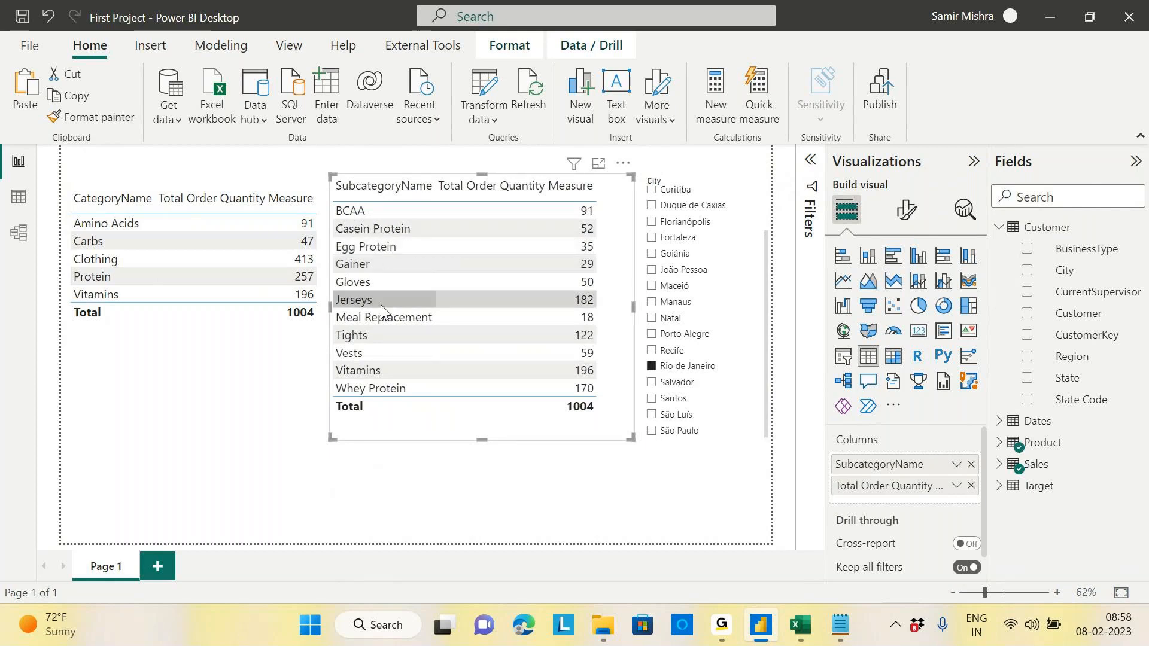
click(367, 372)
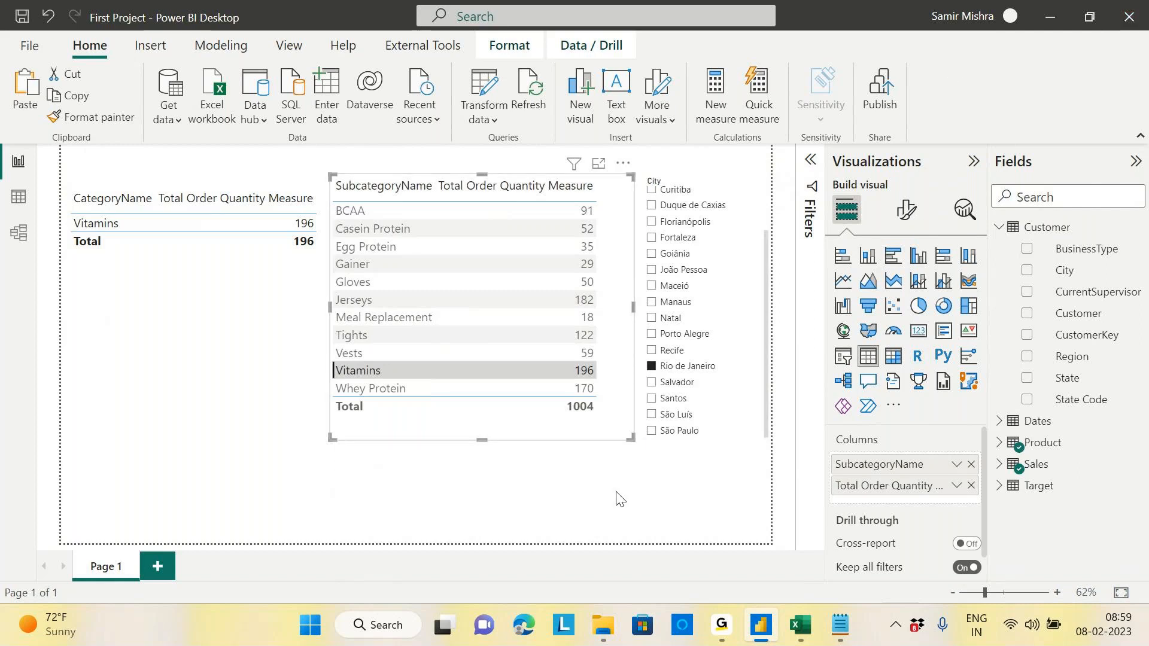
Step: Save the report, clear the Vitamins cross-filter, and deselect the subcategory table
click(20, 22)
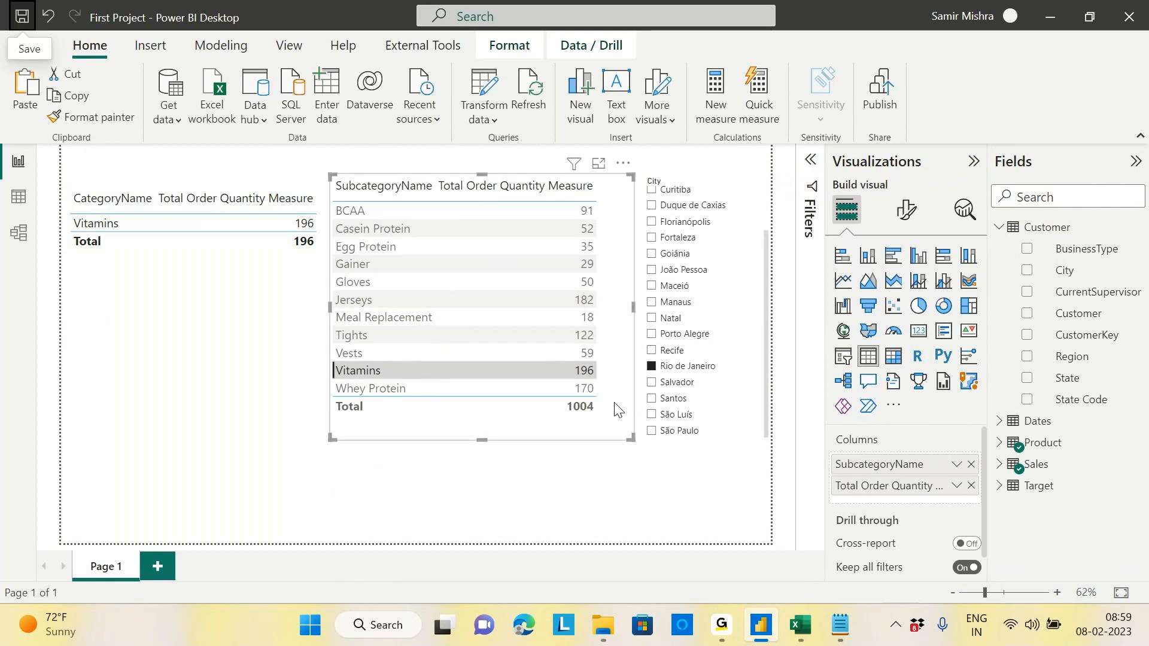
click(616, 419)
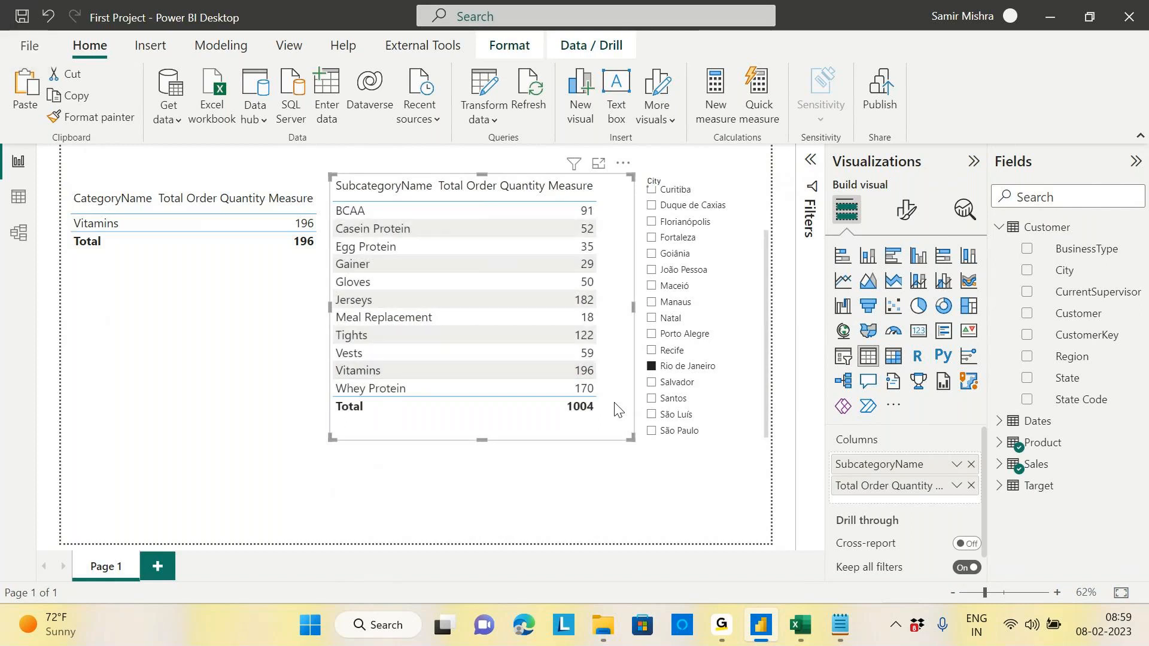
click(605, 485)
click(722, 625)
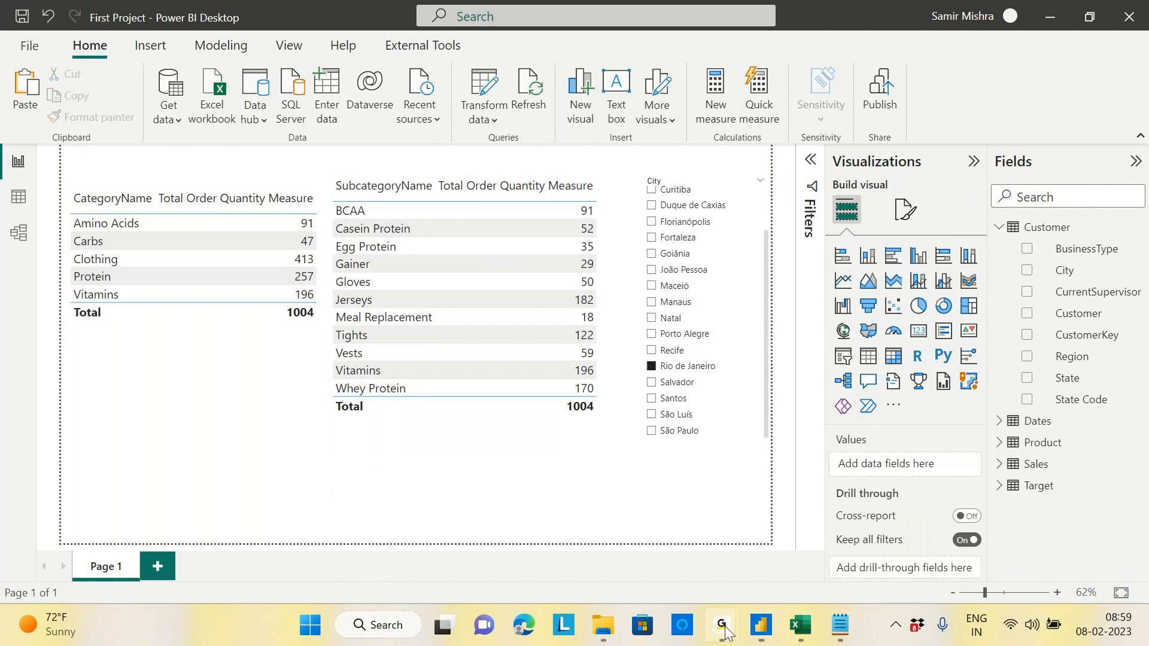
click(809, 538)
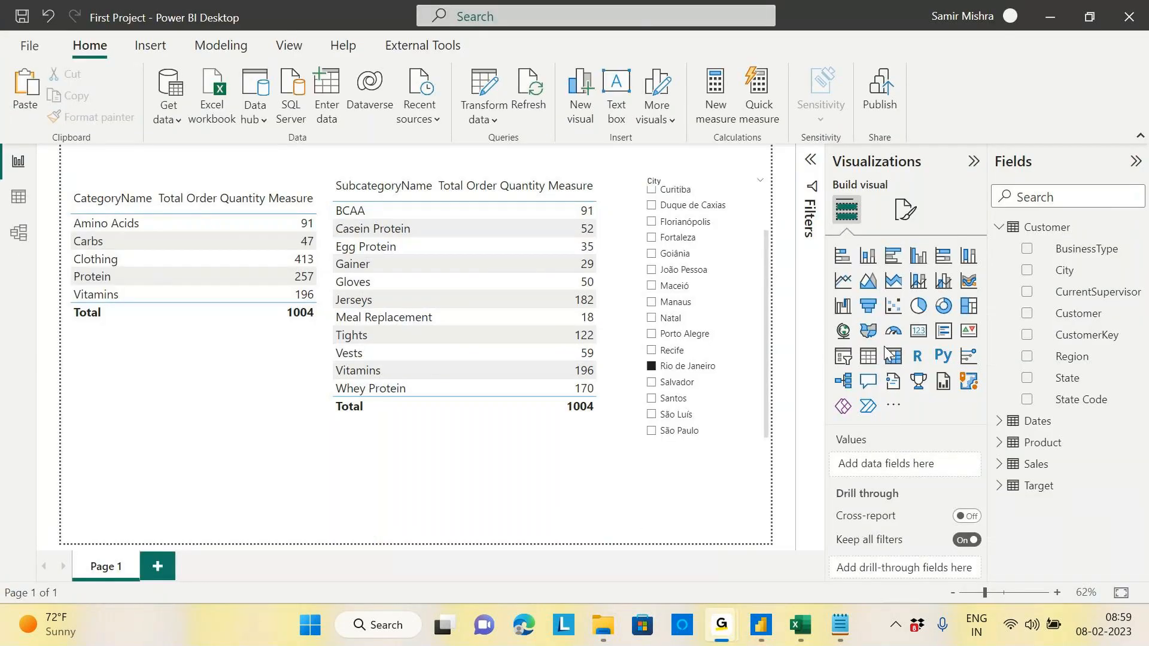